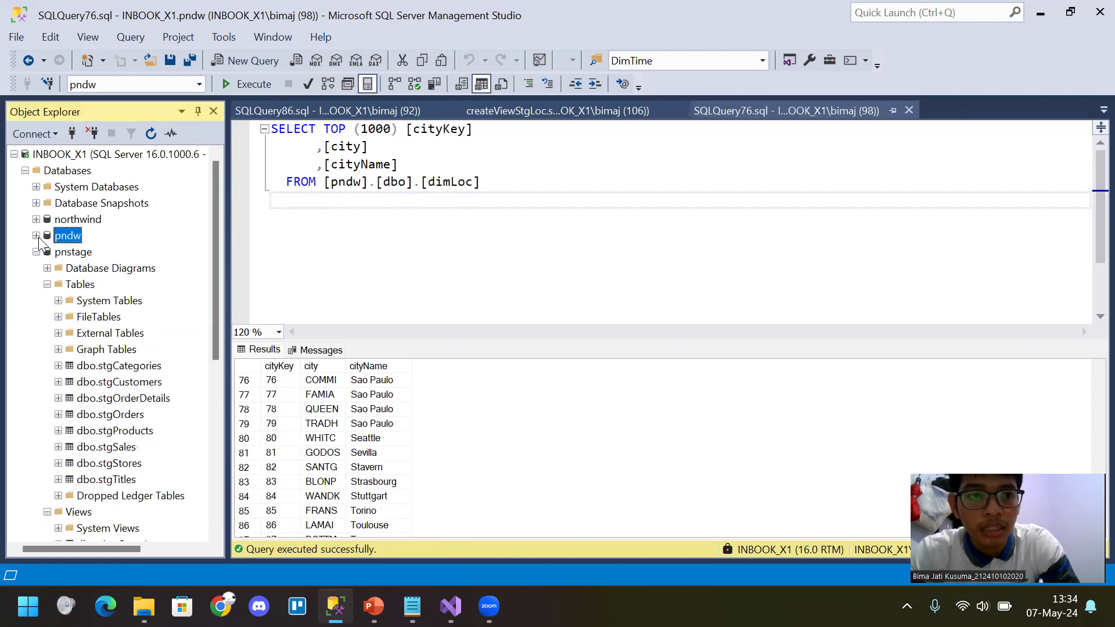
Open the instnwnd.sql script from the sql-server-samples northwind-pubs folder with the northwind database as the target
{"action": "left_click", "coordinate": [87, 225]}
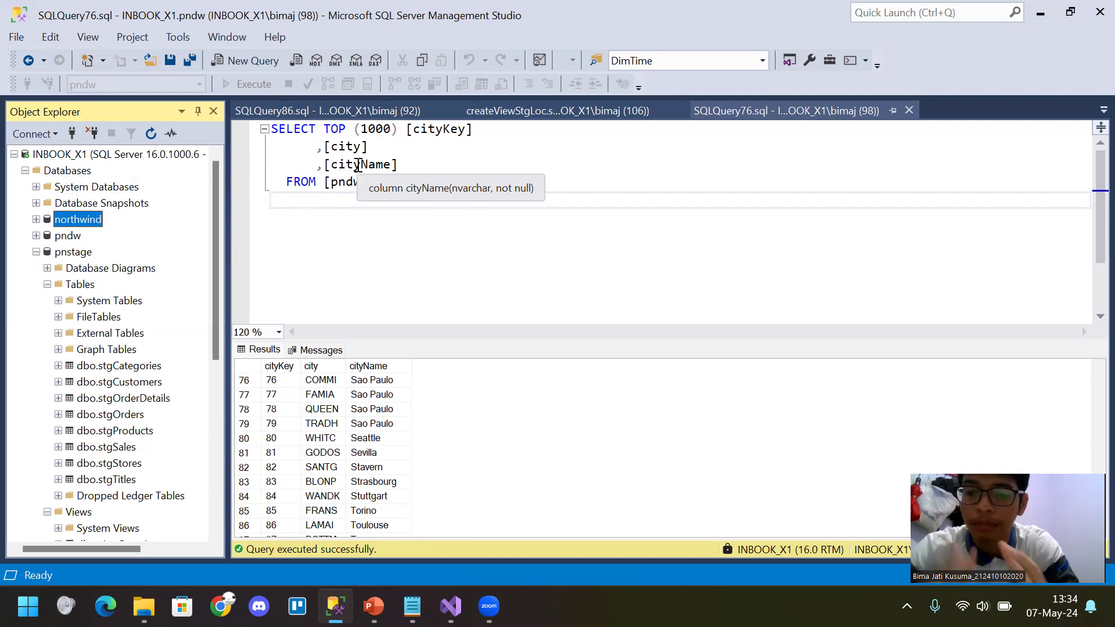
{"action": "left_click", "coordinate": [27, 36]}
{"action": "left_click", "coordinate": [21, 37]}
{"action": "left_click", "coordinate": [21, 37]}
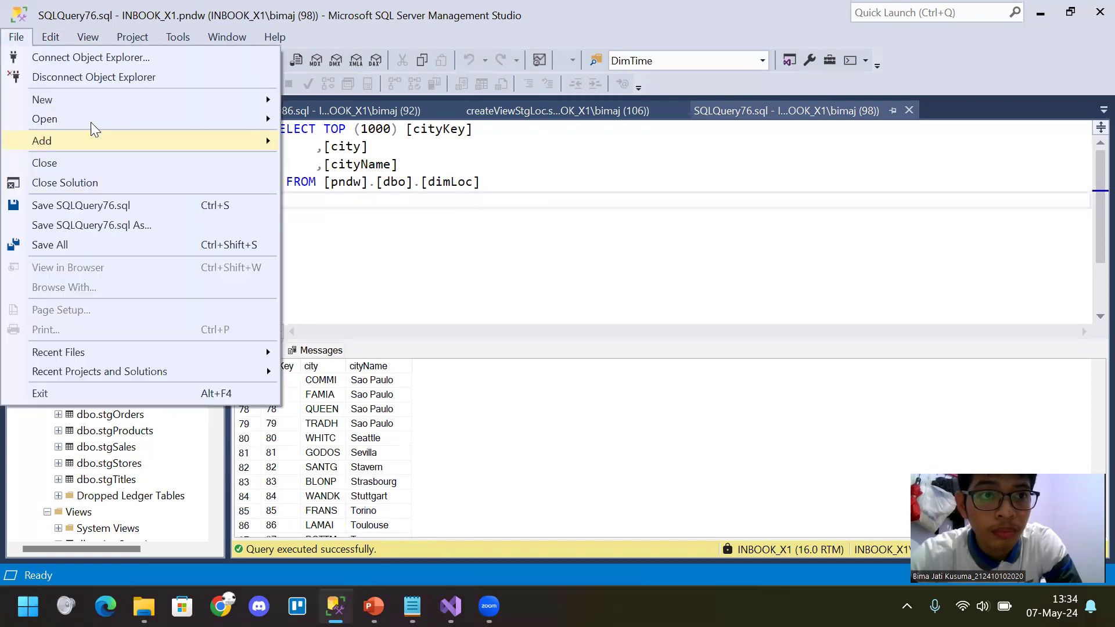
{"action": "mouse_move", "coordinate": [92, 119]}
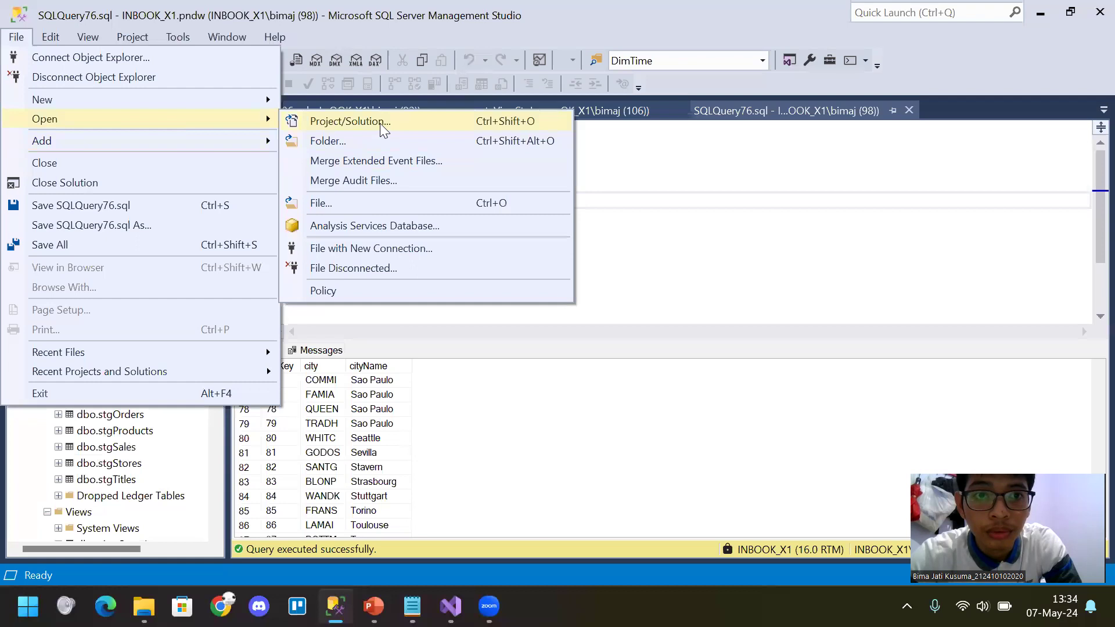
{"action": "left_click", "coordinate": [377, 199]}
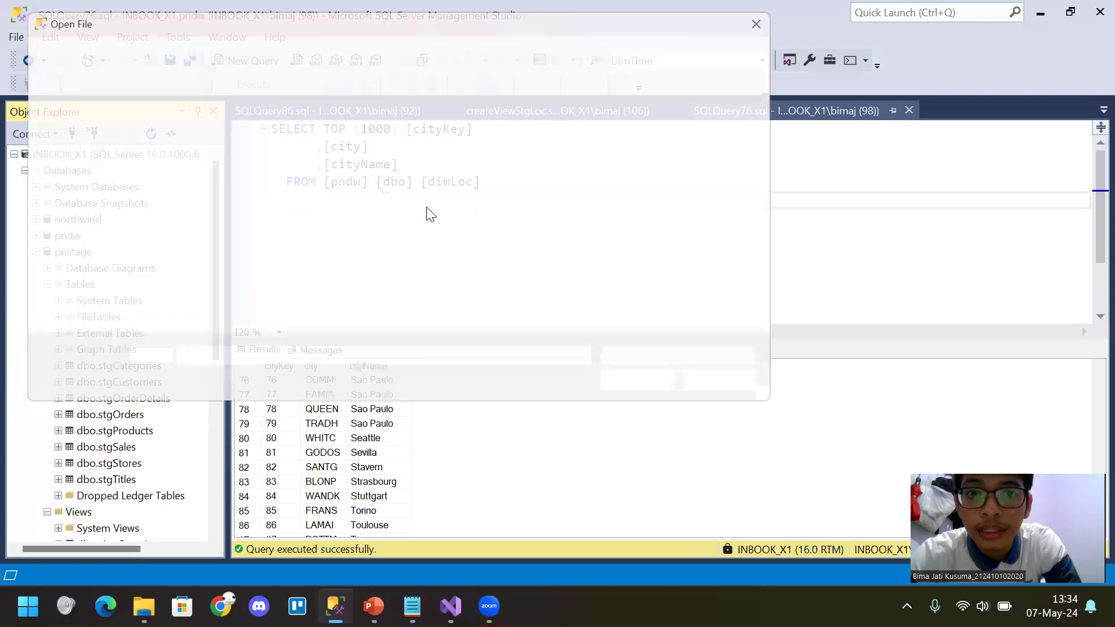
{"action": "double_click", "coordinate": [230, 149]}
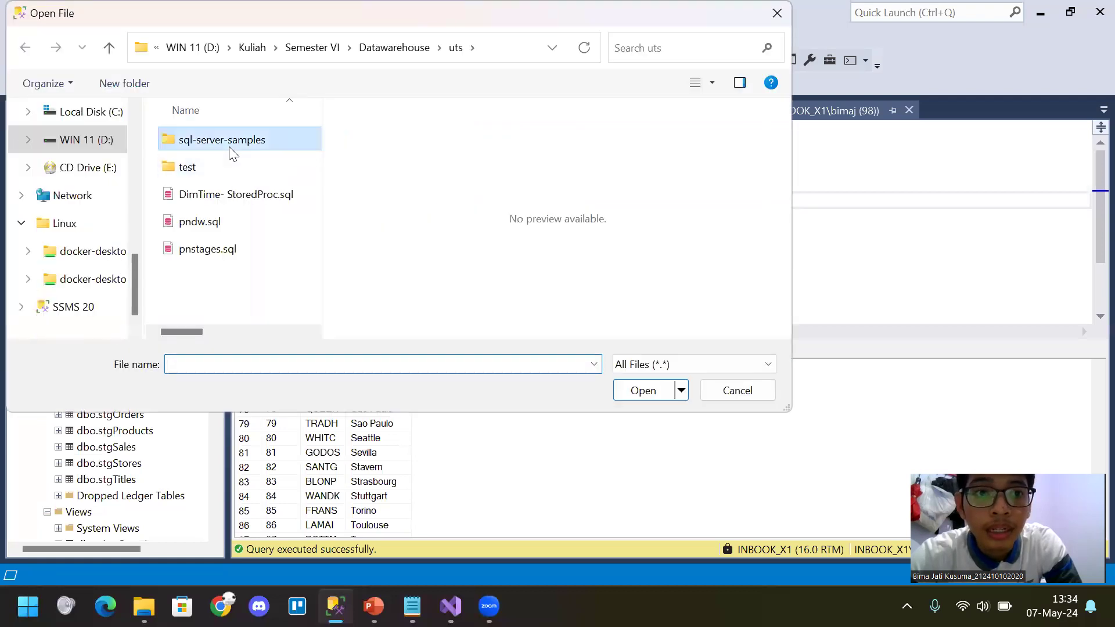
{"action": "double_click", "coordinate": [221, 169]}
{"action": "double_click", "coordinate": [225, 139]}
{"action": "double_click", "coordinate": [225, 139]}
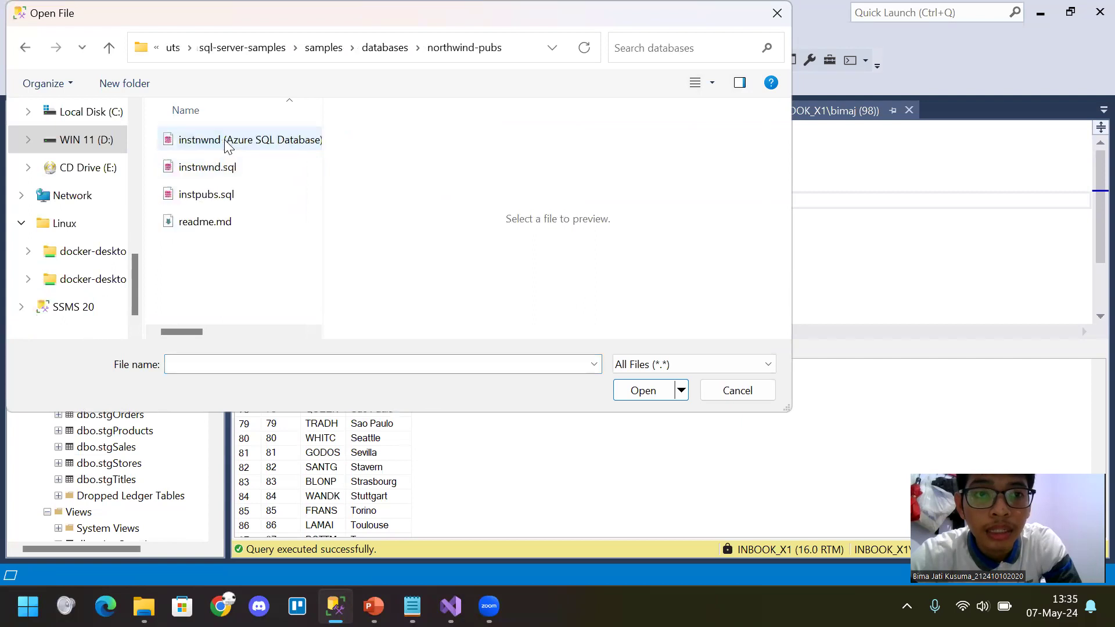
{"action": "left_click", "coordinate": [238, 167]}
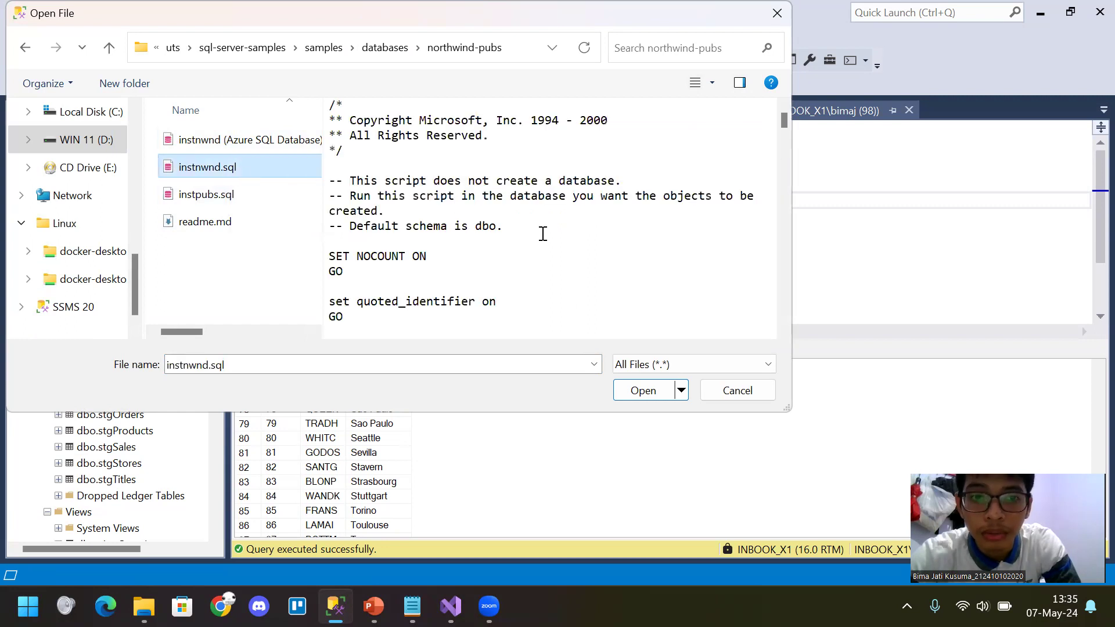
{"action": "left_click", "coordinate": [644, 390]}
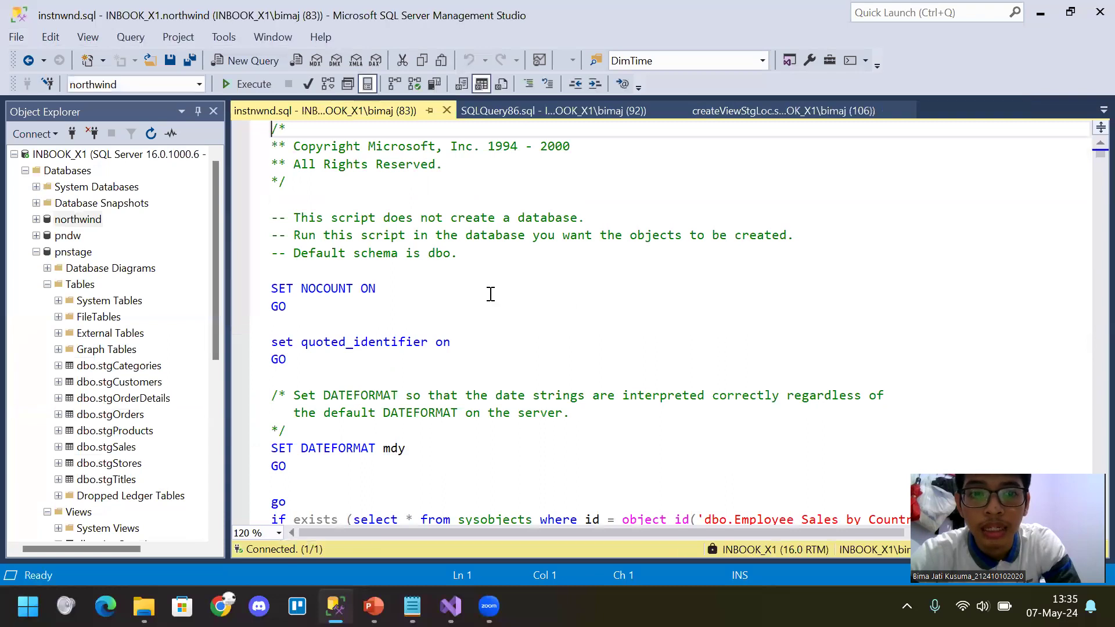
Look over the instnwnd.sql script and execute it against the northwind database
{"action": "scroll", "coordinate": [450, 289], "scroll_direction": "down", "scroll_amount": 4}
{"action": "scroll", "coordinate": [451, 281], "scroll_direction": "up", "scroll_amount": 2}
{"action": "scroll", "coordinate": [511, 259], "scroll_direction": "down", "scroll_amount": 6}
{"action": "scroll", "coordinate": [512, 257], "scroll_direction": "up", "scroll_amount": 10}
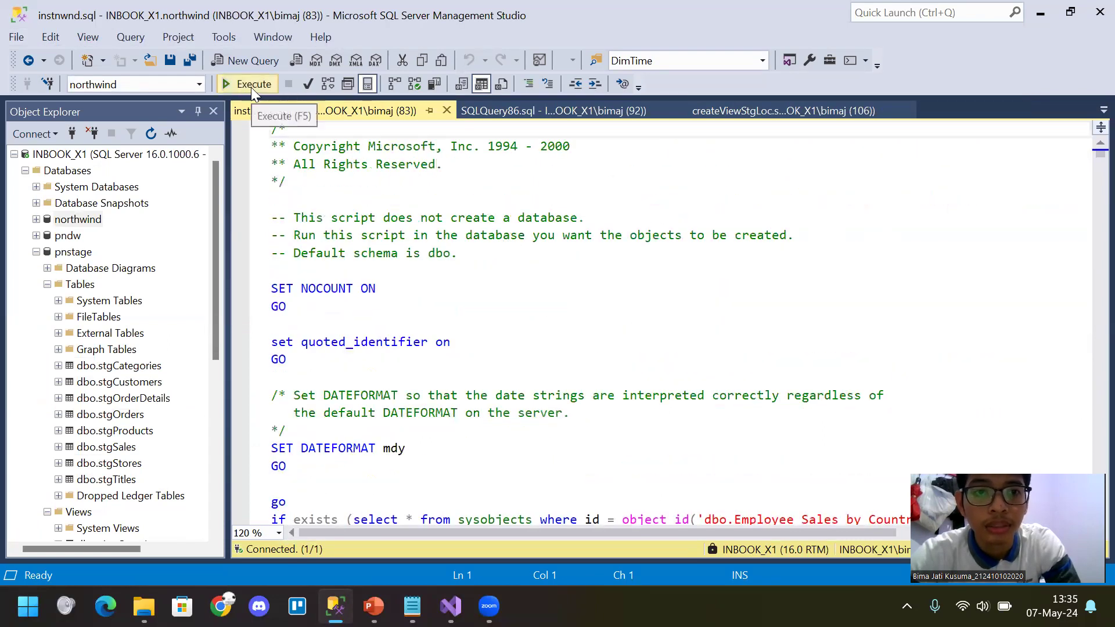
{"action": "left_click", "coordinate": [251, 85]}
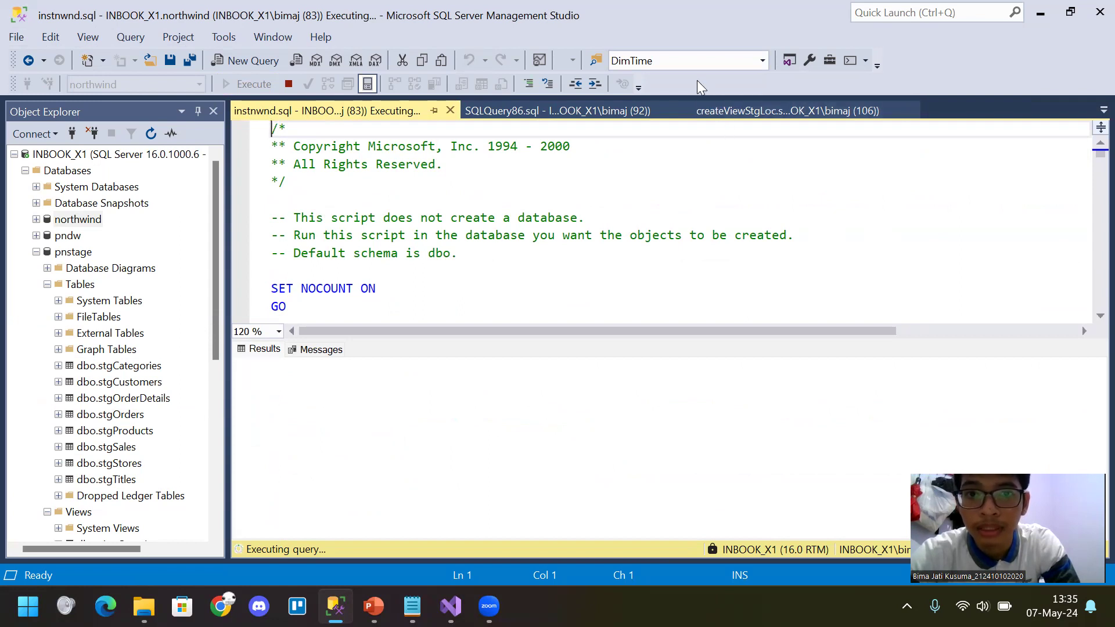
{"action": "left_click", "coordinate": [458, 291]}
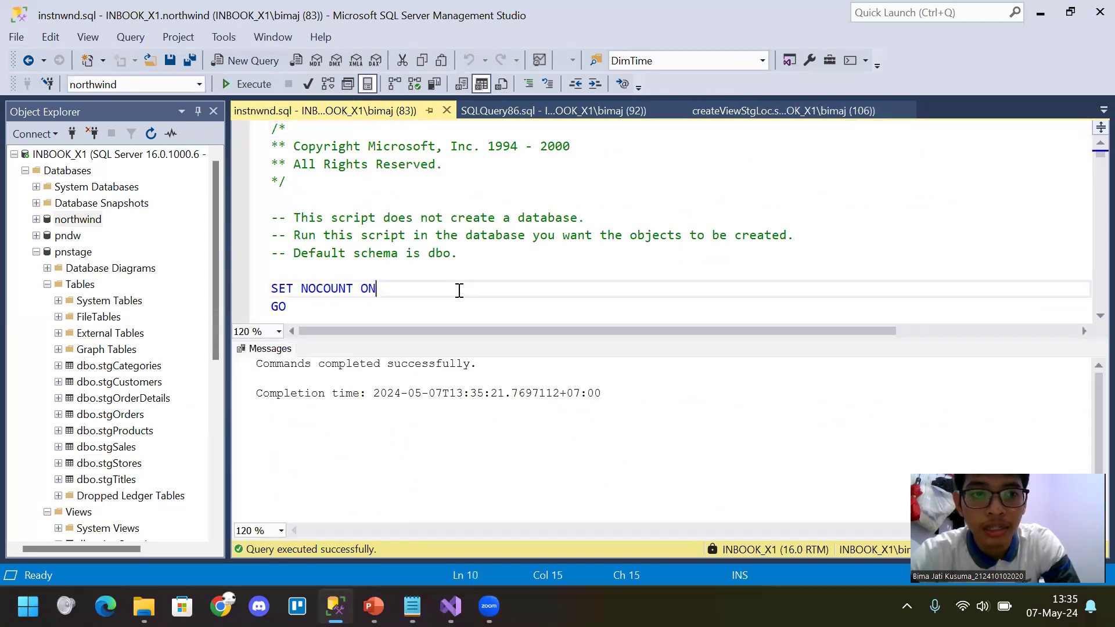
Open the instpubs.sql script from the northwind-pubs folder and execute it
{"action": "left_click", "coordinate": [17, 38]}
{"action": "mouse_move", "coordinate": [62, 119]}
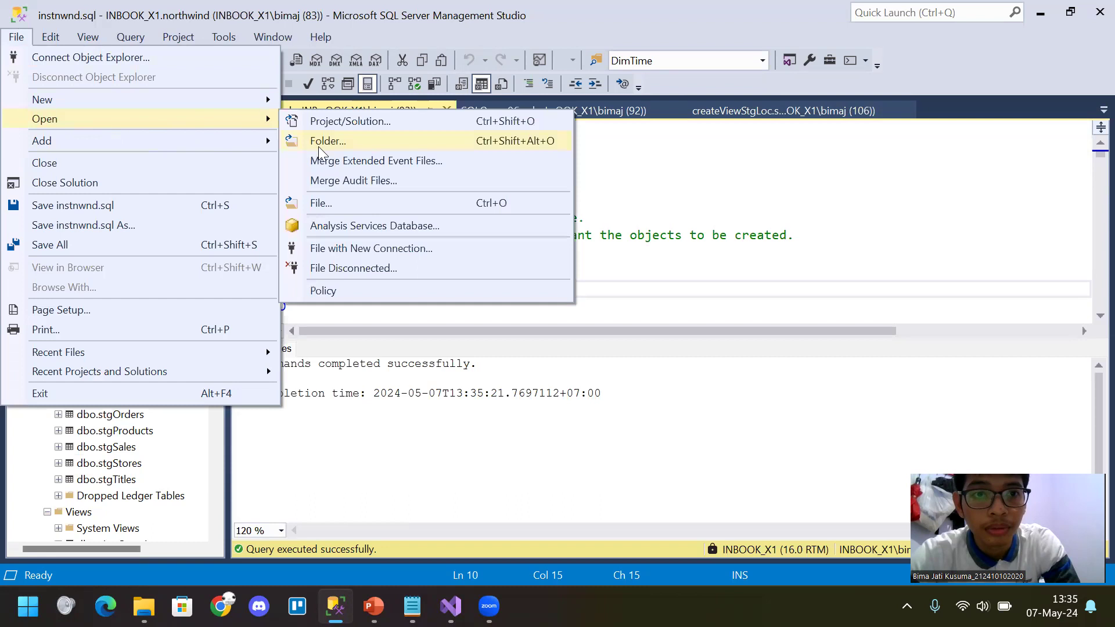
{"action": "left_click", "coordinate": [339, 202]}
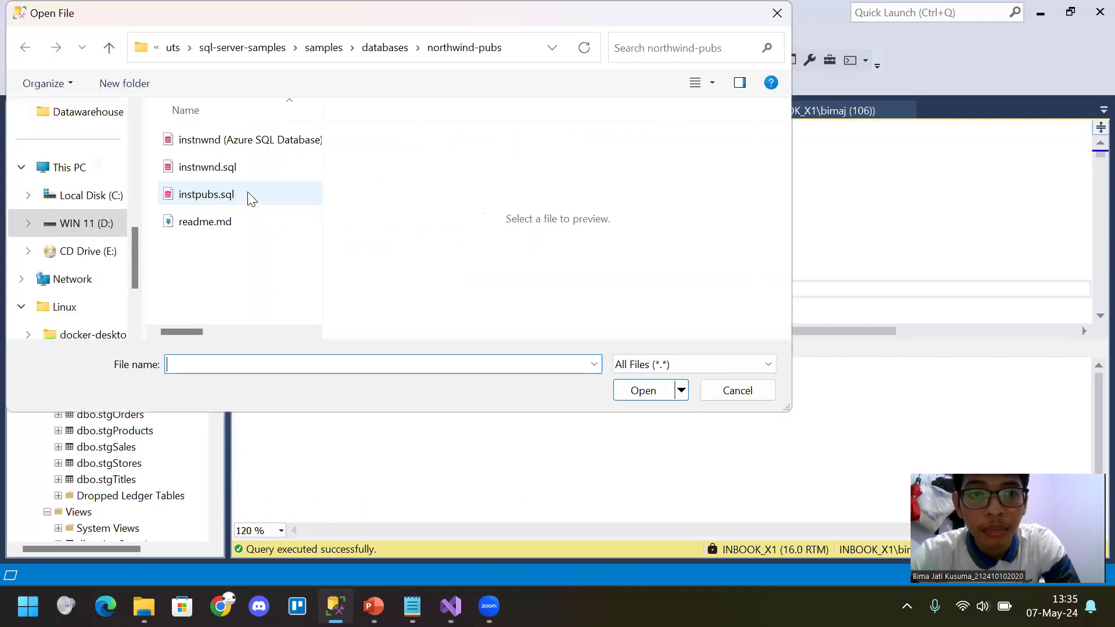
{"action": "left_click", "coordinate": [248, 194]}
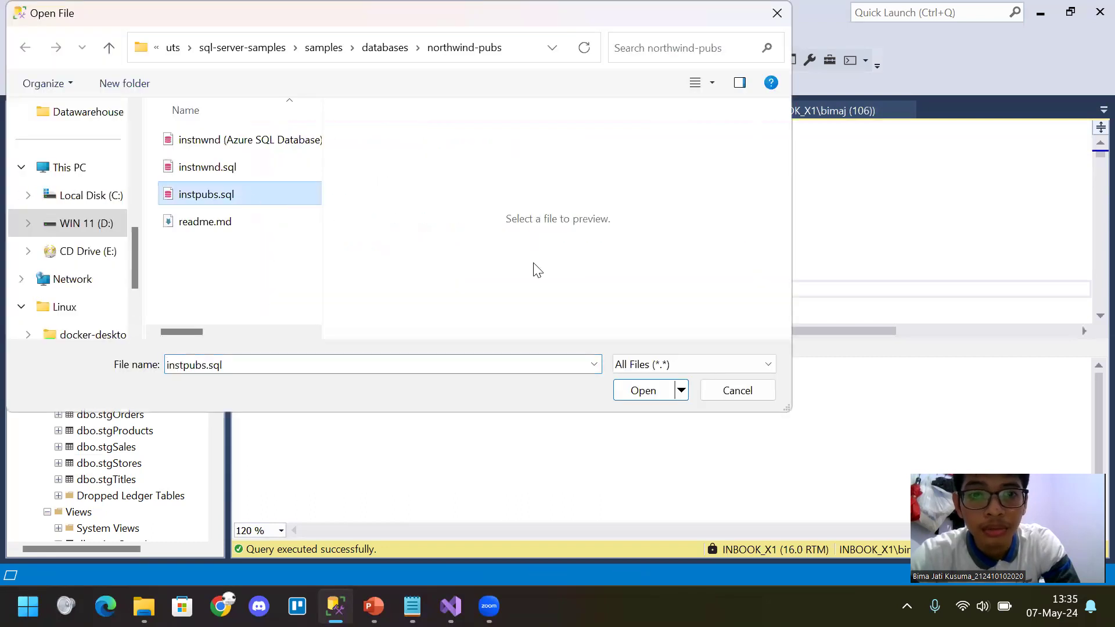
{"action": "left_click", "coordinate": [643, 394]}
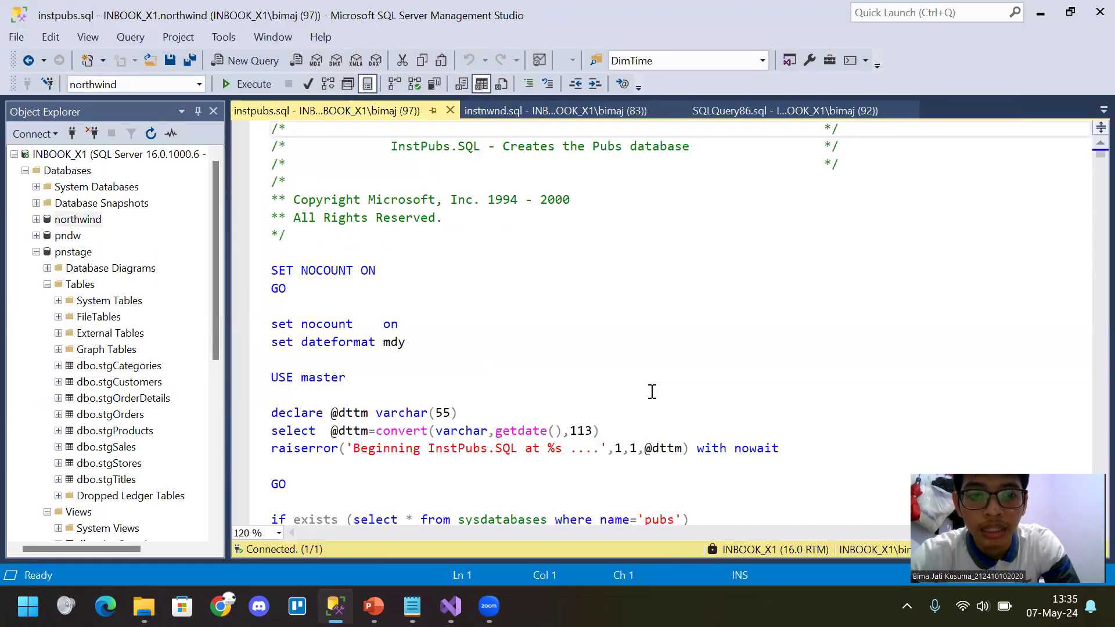
{"action": "left_click", "coordinate": [574, 306]}
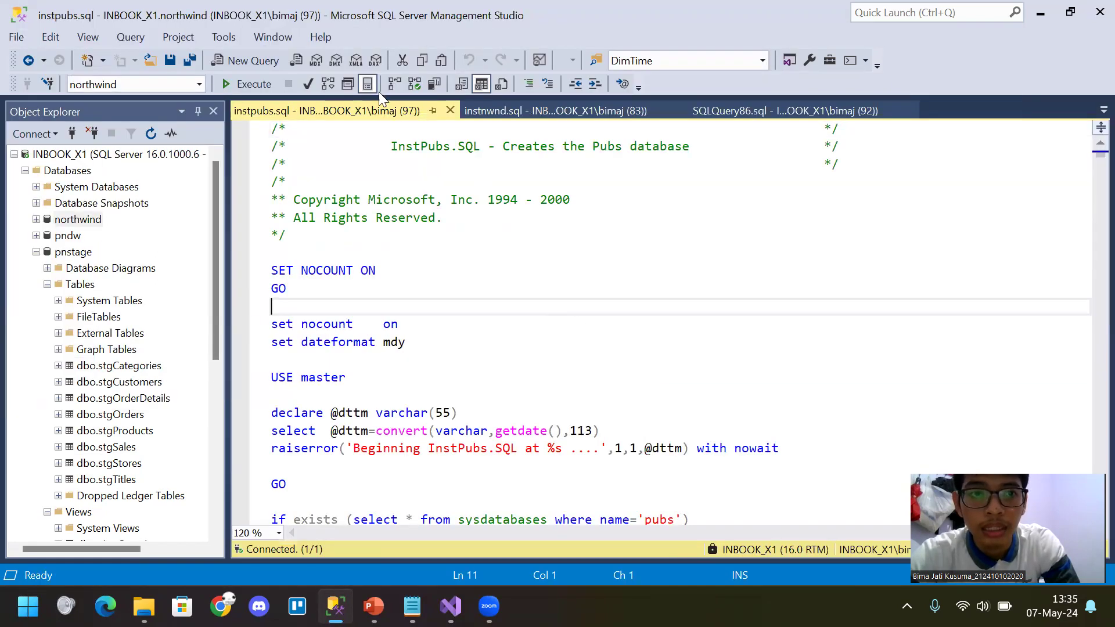
{"action": "left_click", "coordinate": [240, 83]}
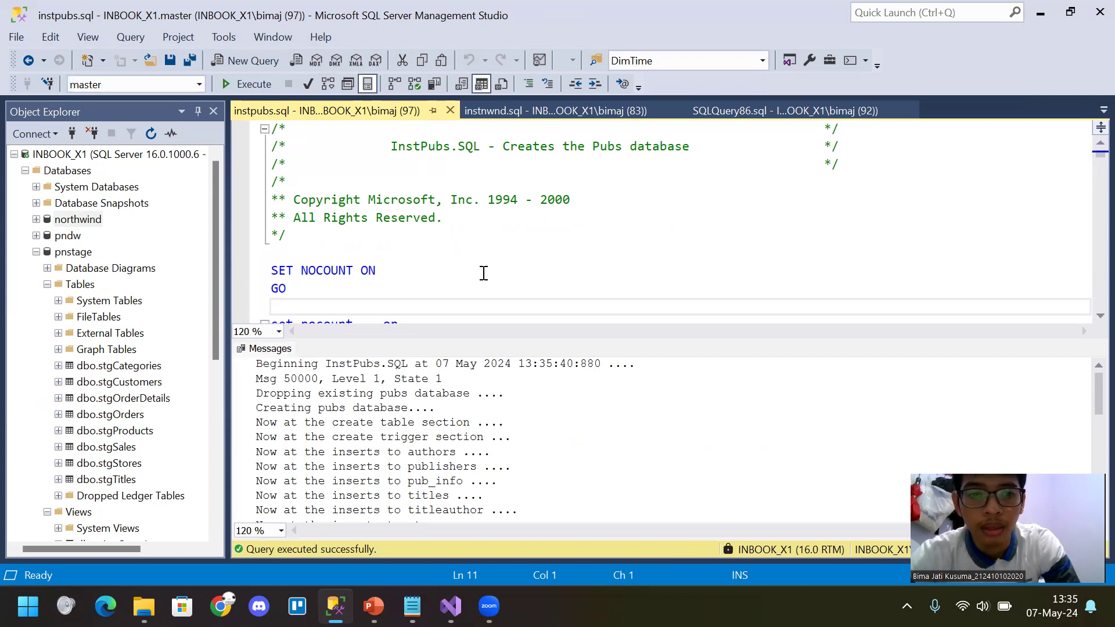
Expand the northwind database, look through its list of tables, and collapse it again
{"action": "right_click", "coordinate": [79, 222]}
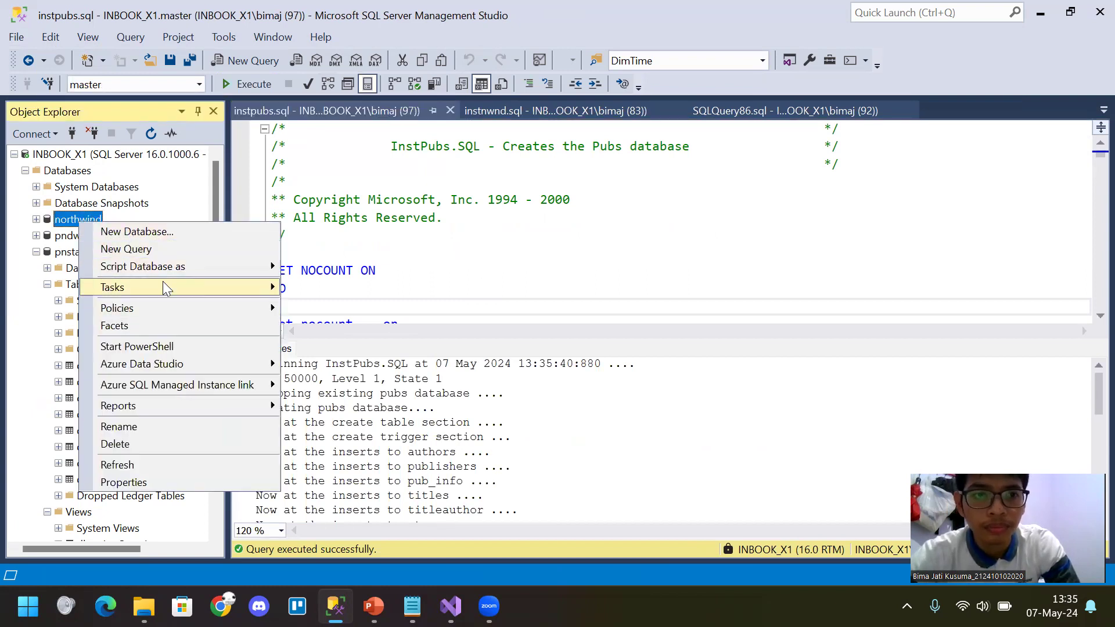
{"action": "left_click", "coordinate": [417, 276]}
{"action": "left_click", "coordinate": [71, 218]}
{"action": "double_click", "coordinate": [71, 218]}
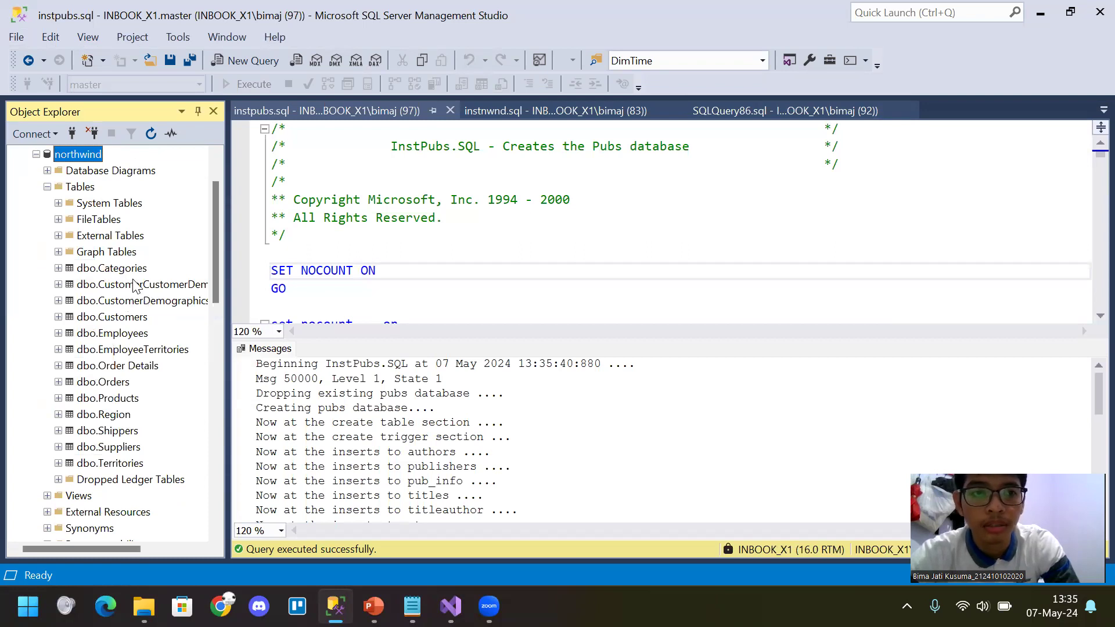
{"action": "scroll", "coordinate": [136, 304], "scroll_direction": "down", "scroll_amount": 1}
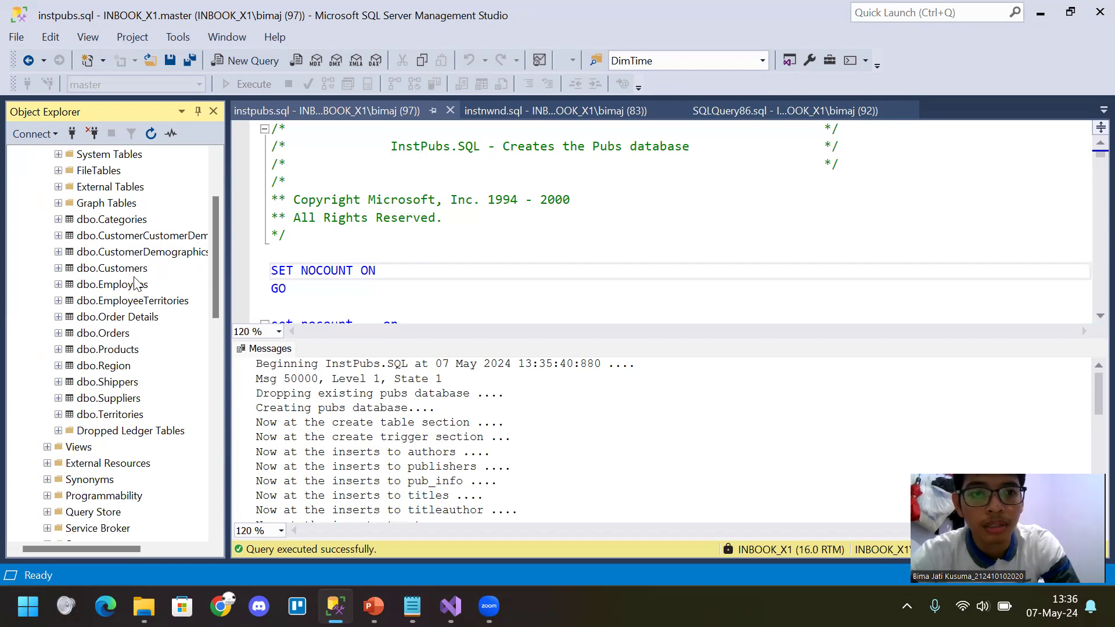
{"action": "scroll", "coordinate": [111, 404], "scroll_direction": "down", "scroll_amount": 2}
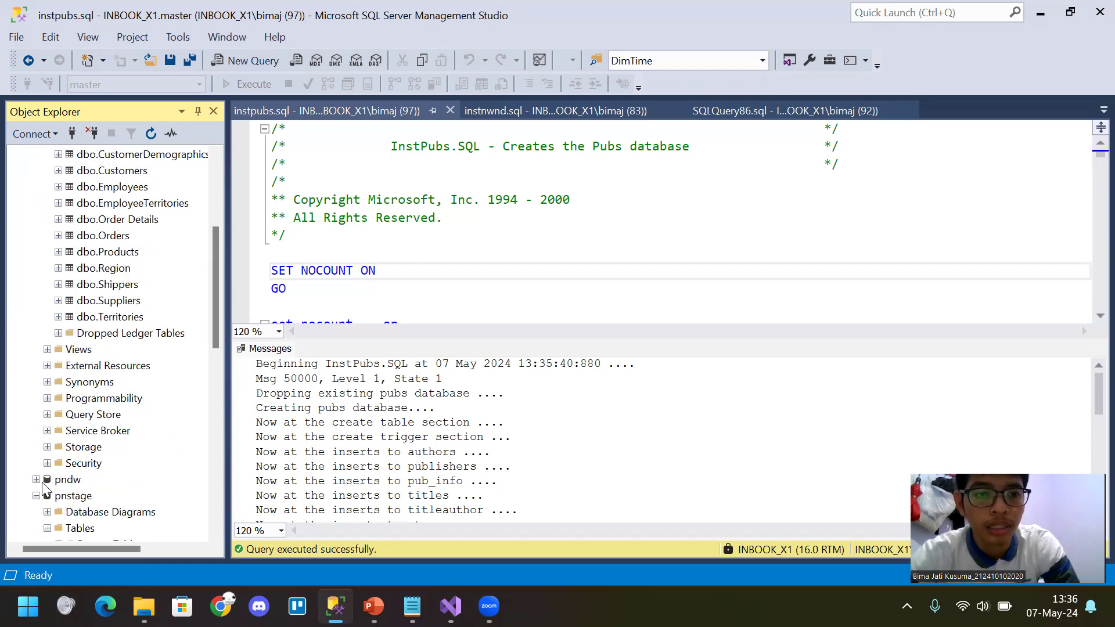
{"action": "scroll", "coordinate": [46, 463], "scroll_direction": "up", "scroll_amount": 5}
{"action": "left_click", "coordinate": [36, 220]}
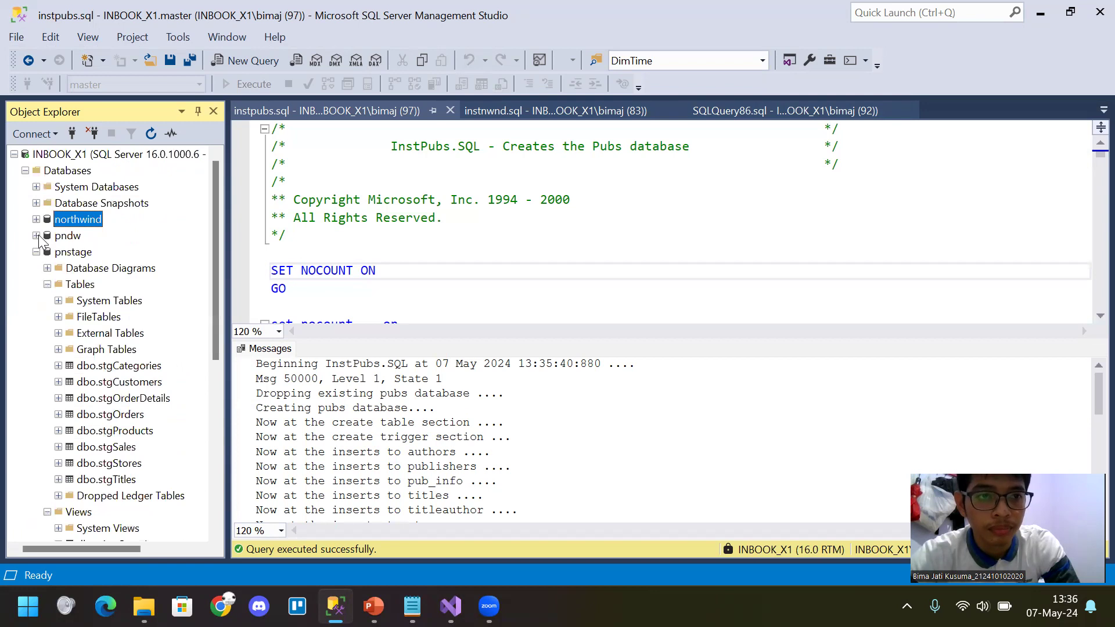
Collapse the pnstage database, examine the tables of the pubs database, and collapse pubs again
{"action": "left_click", "coordinate": [36, 251]}
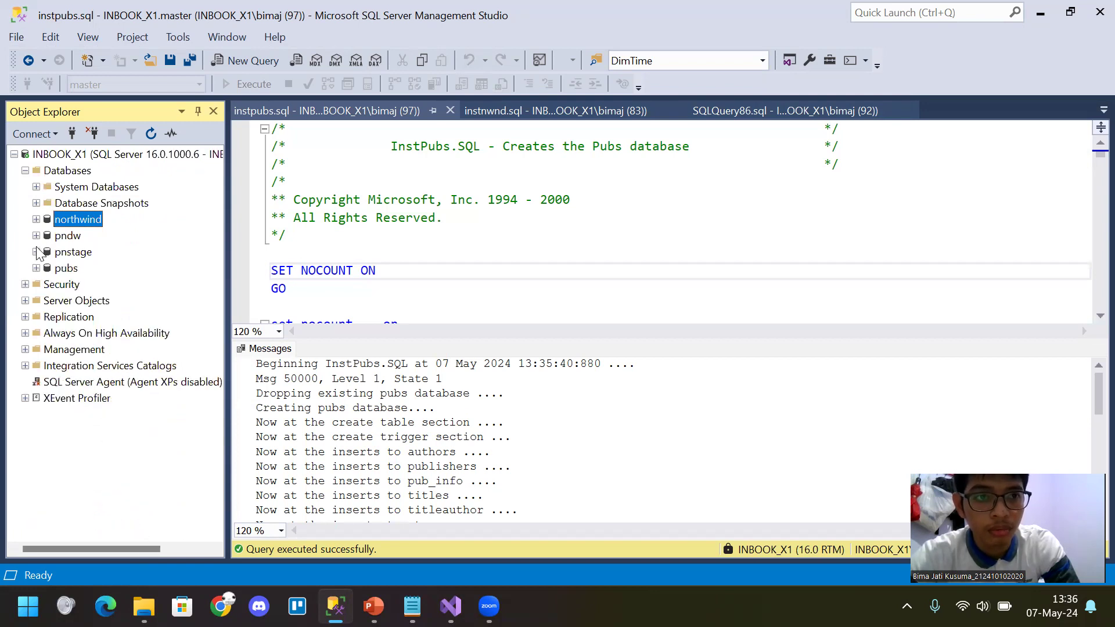
{"action": "left_click", "coordinate": [36, 268]}
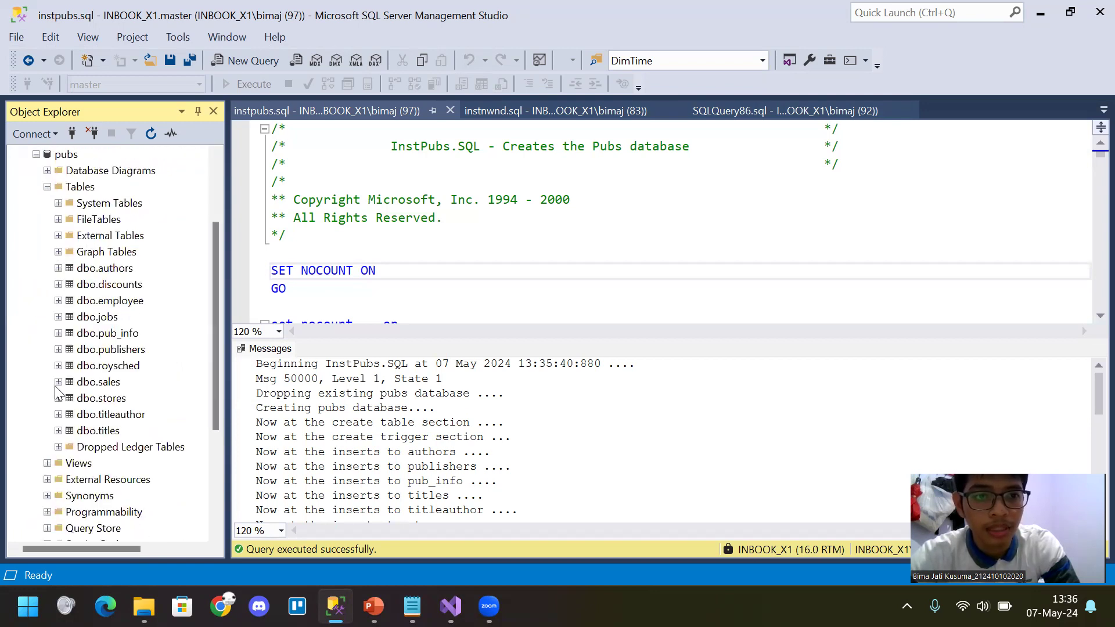
{"action": "left_click", "coordinate": [446, 234]}
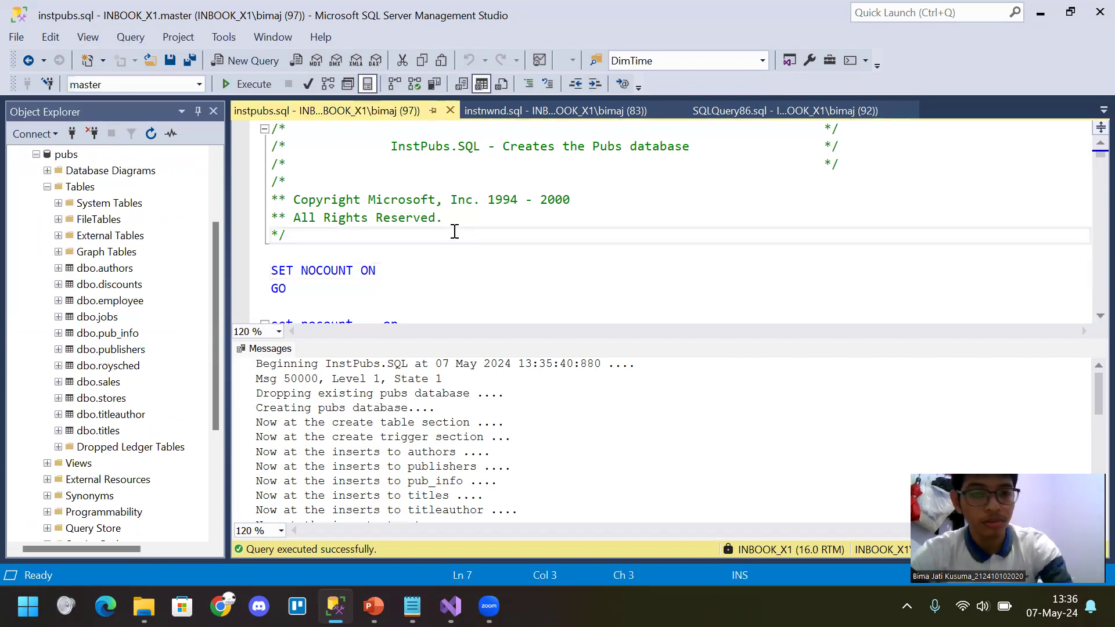
{"action": "left_click", "coordinate": [398, 255]}
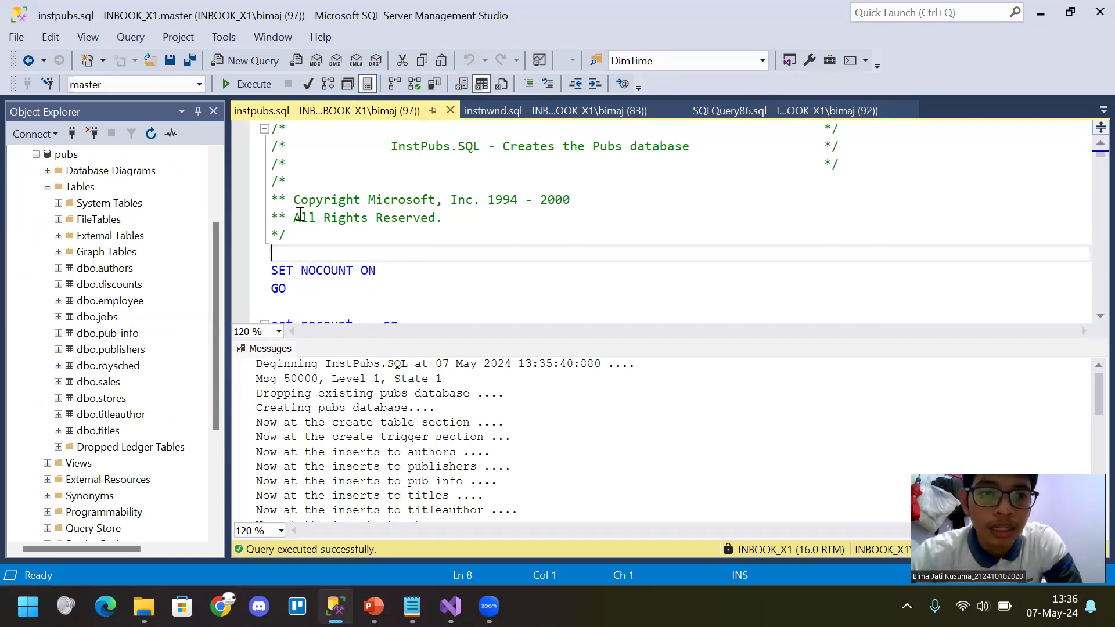
{"action": "left_click", "coordinate": [36, 154]}
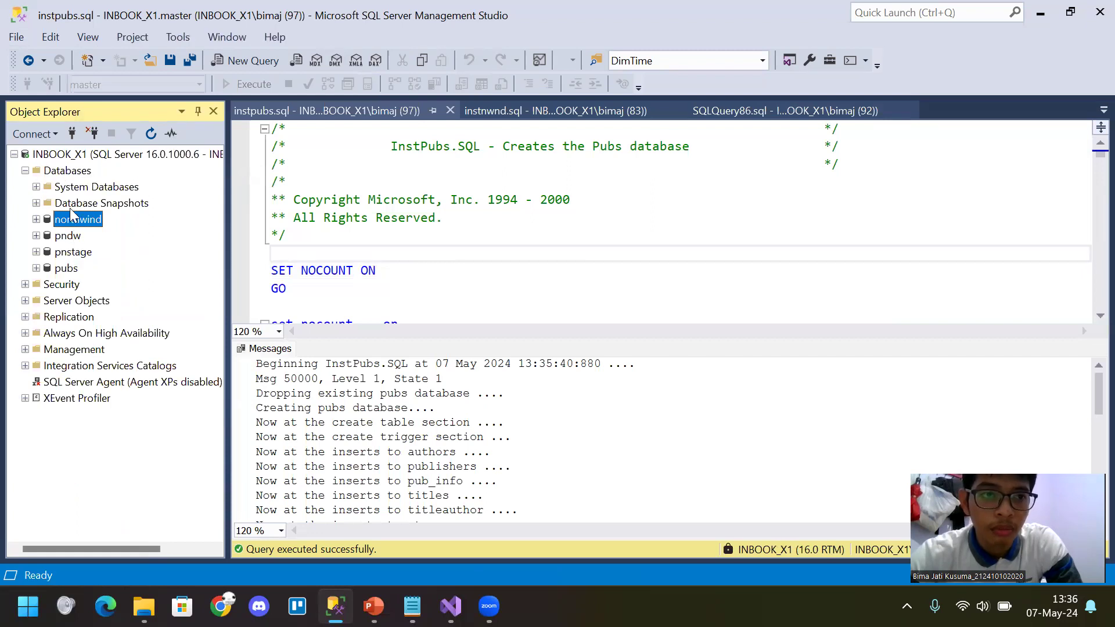
{"action": "left_click", "coordinate": [65, 173]}
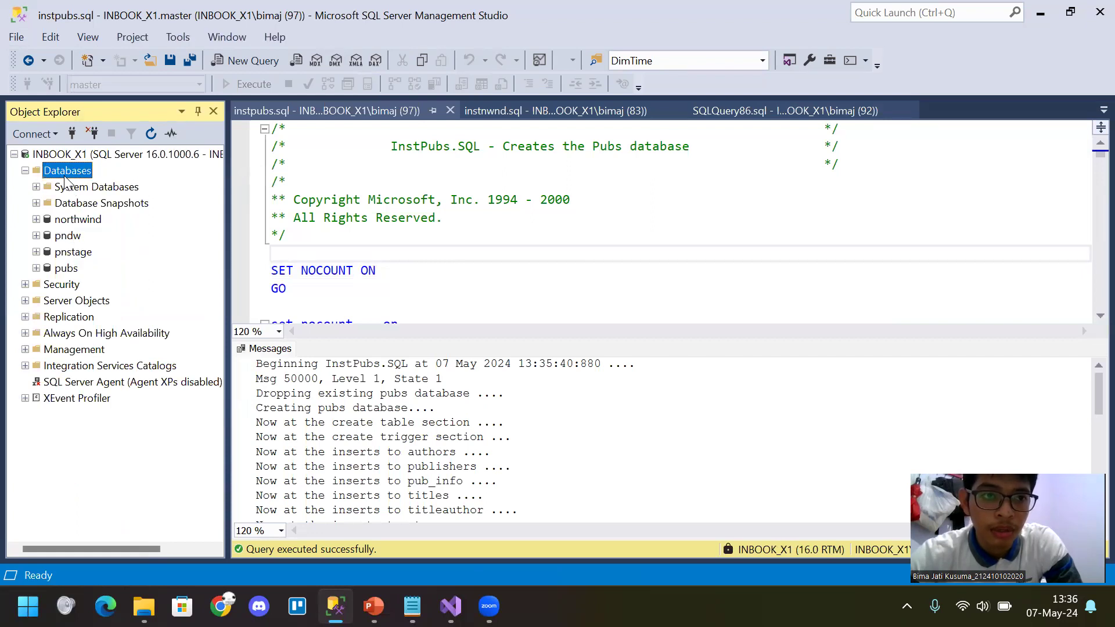
{"action": "left_click", "coordinate": [77, 255]}
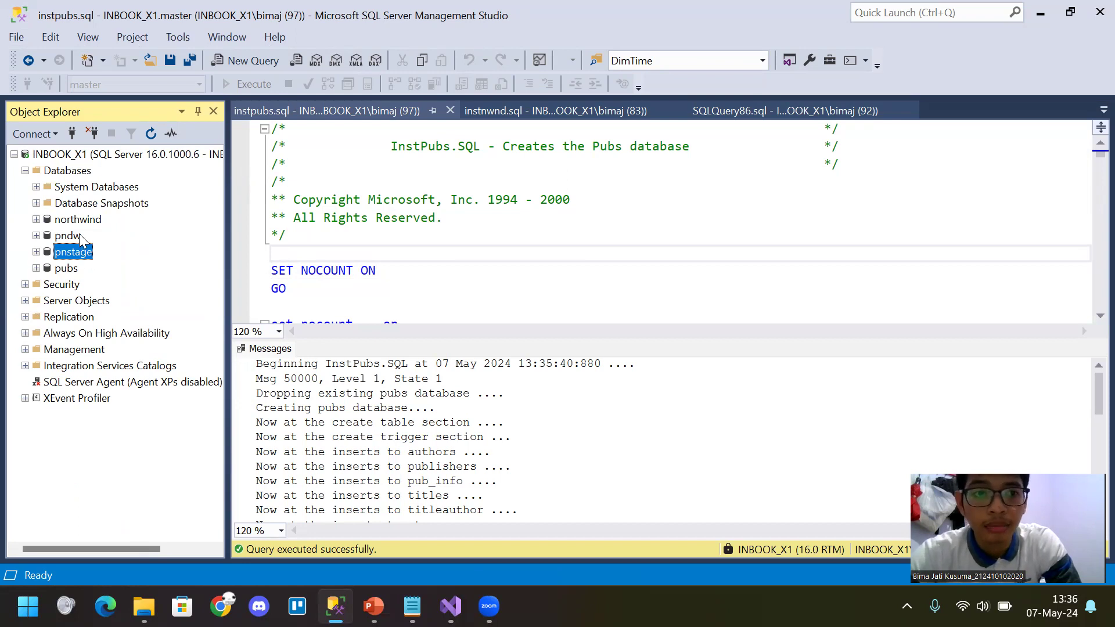
{"action": "left_click", "coordinate": [81, 235]}
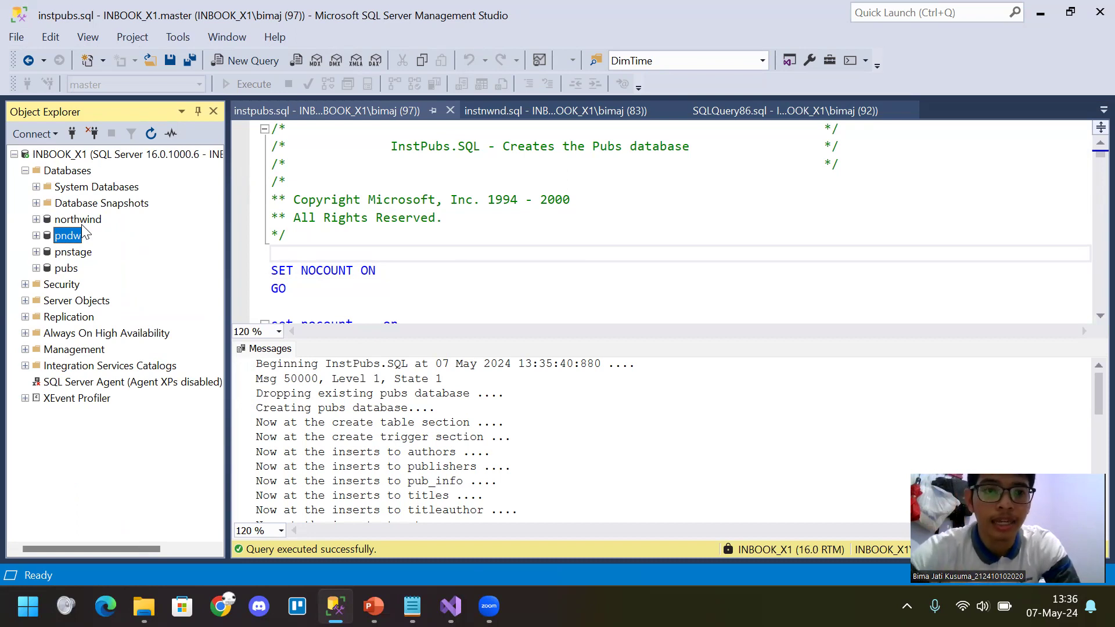
{"action": "left_click", "coordinate": [88, 257]}
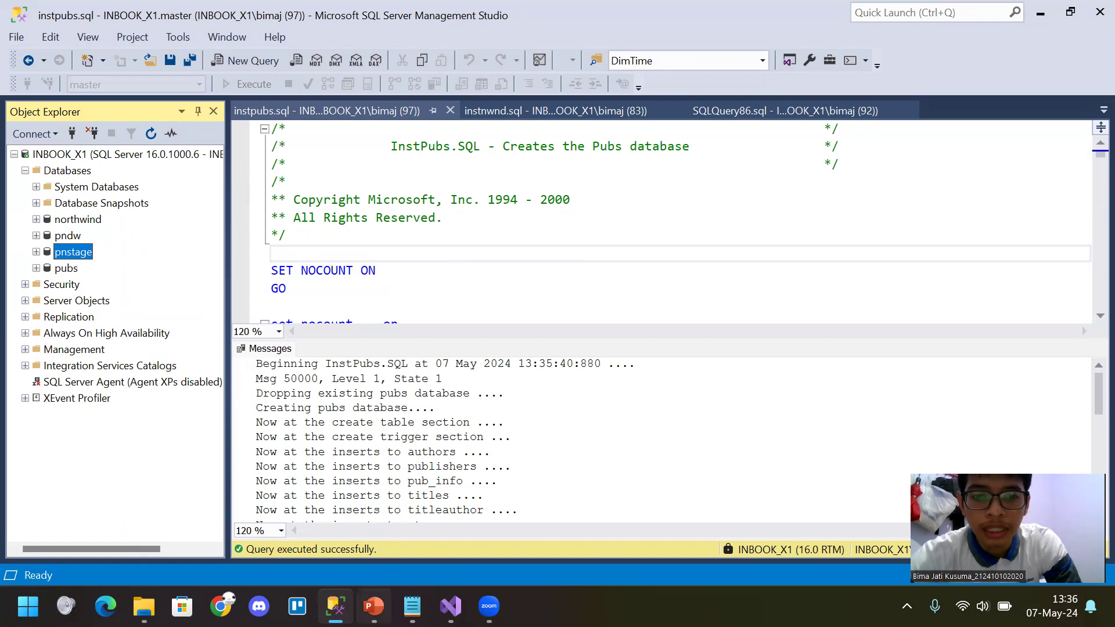
Switch to the PowerPoint data warehouse presentation and review slides 4 to 7 on the background, warehouse structure and pnstage tables
{"action": "left_click", "coordinate": [373, 605]}
{"action": "left_click", "coordinate": [90, 351]}
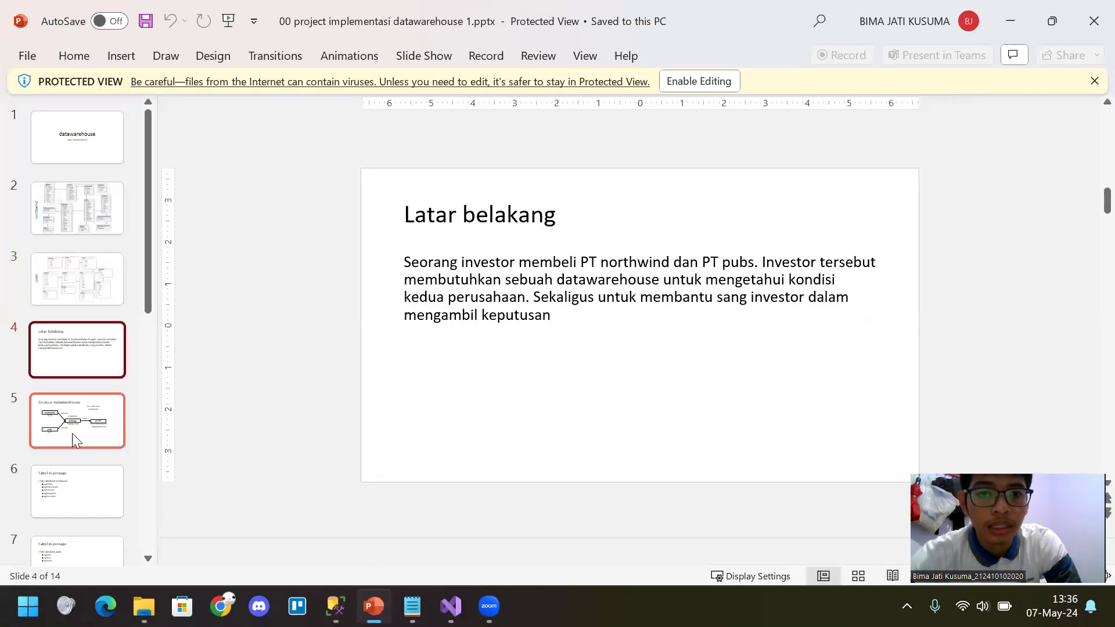
{"action": "left_click", "coordinate": [69, 437]}
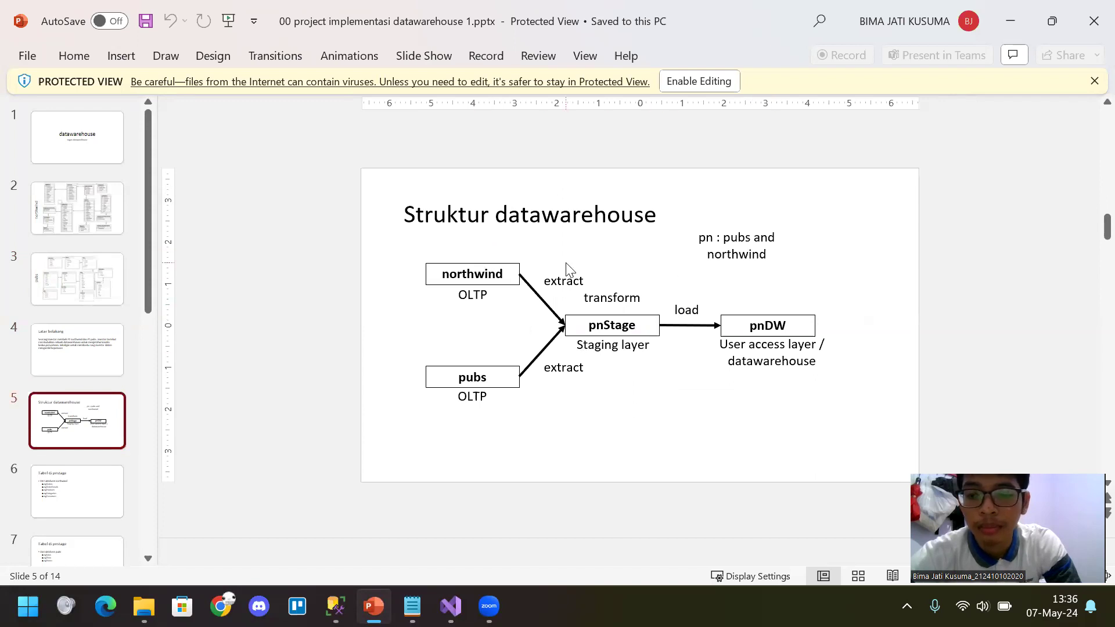
{"action": "left_click", "coordinate": [82, 485]}
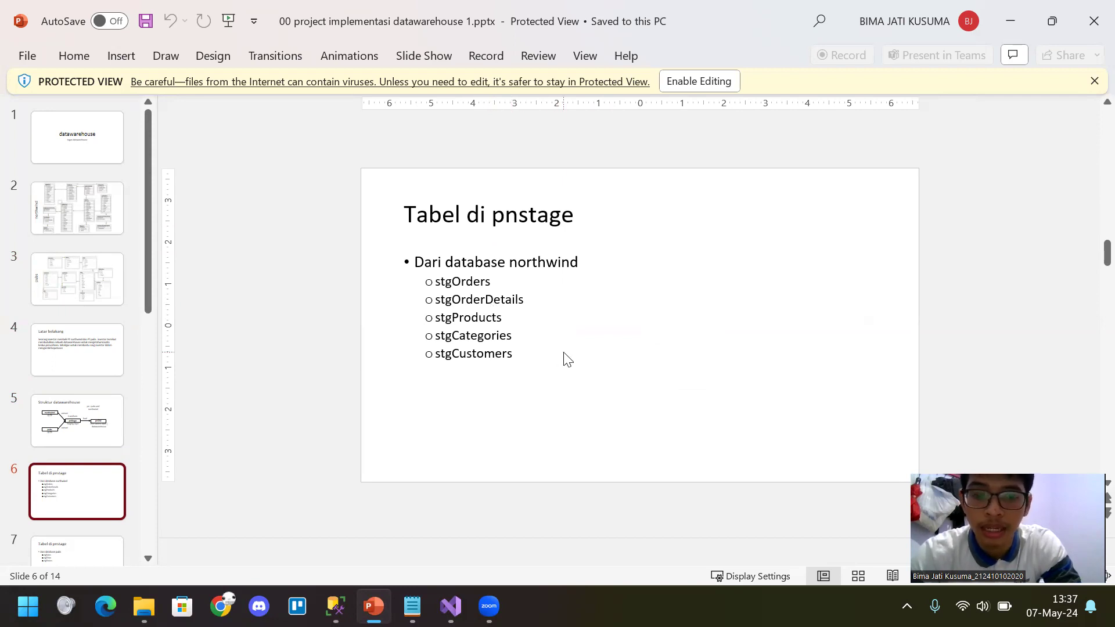
{"action": "scroll", "coordinate": [89, 463], "scroll_direction": "down", "scroll_amount": 1}
{"action": "left_click", "coordinate": [91, 523]}
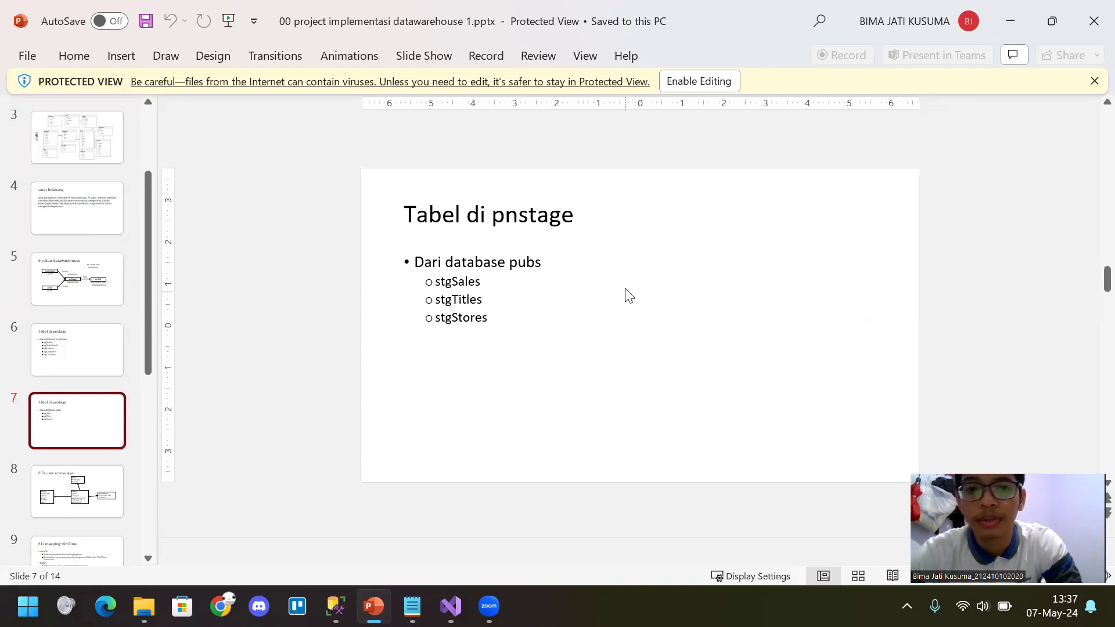
Switch to SQL Server Management Studio and open the pnstages.sql script from the Datawarehouse uts folder
{"action": "key", "text": "alt+Tab"}
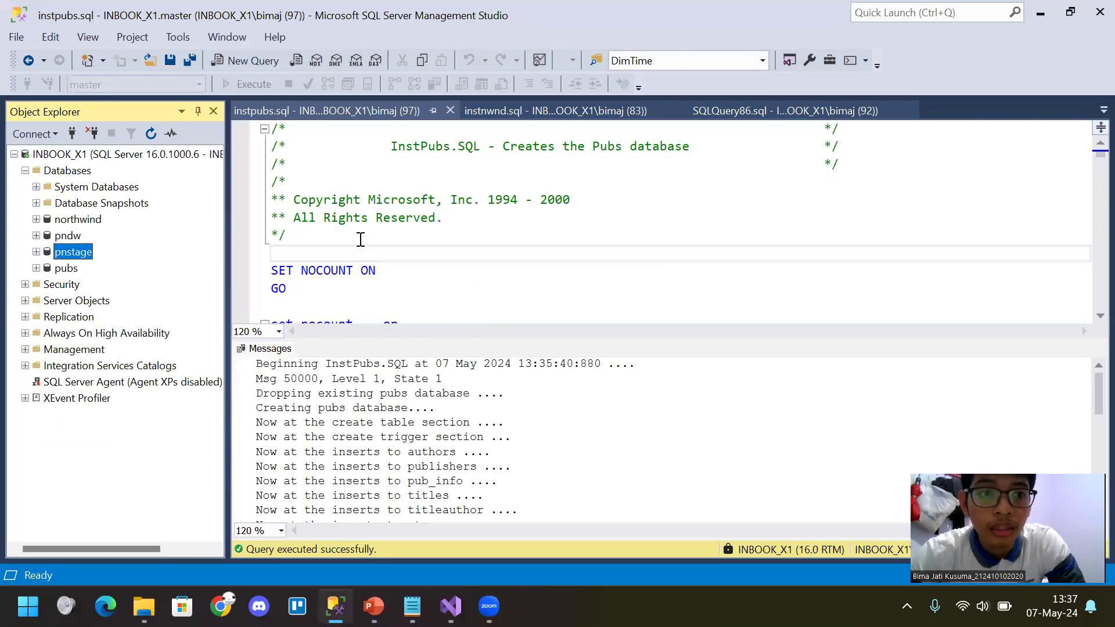
{"action": "left_click", "coordinate": [67, 239]}
{"action": "left_click", "coordinate": [75, 253]}
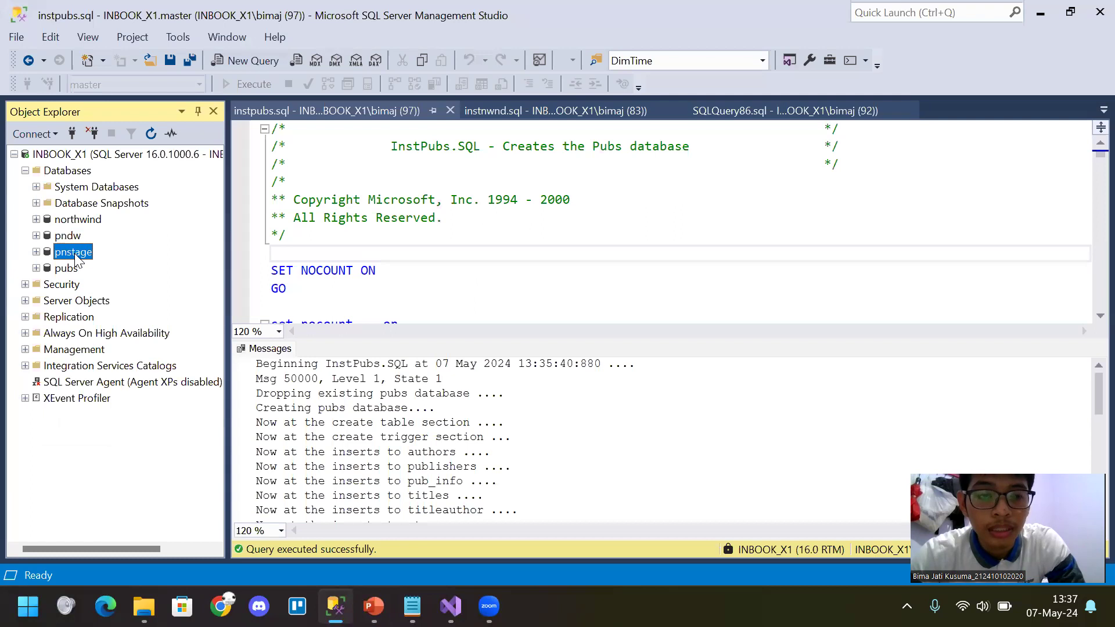
{"action": "left_click", "coordinate": [399, 249]}
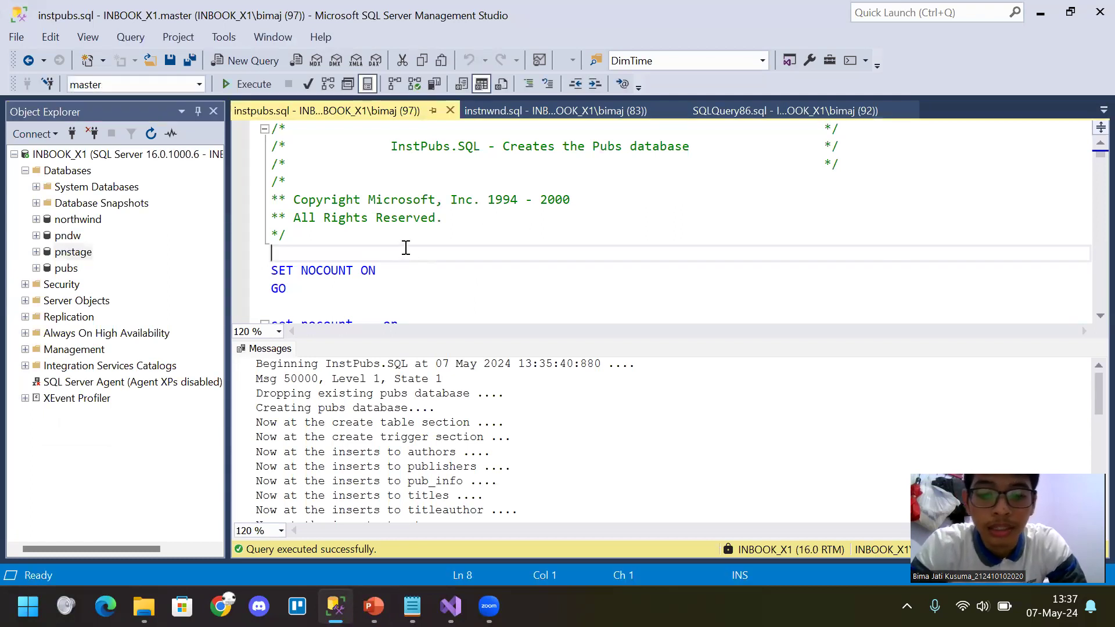
{"action": "left_click", "coordinate": [17, 37]}
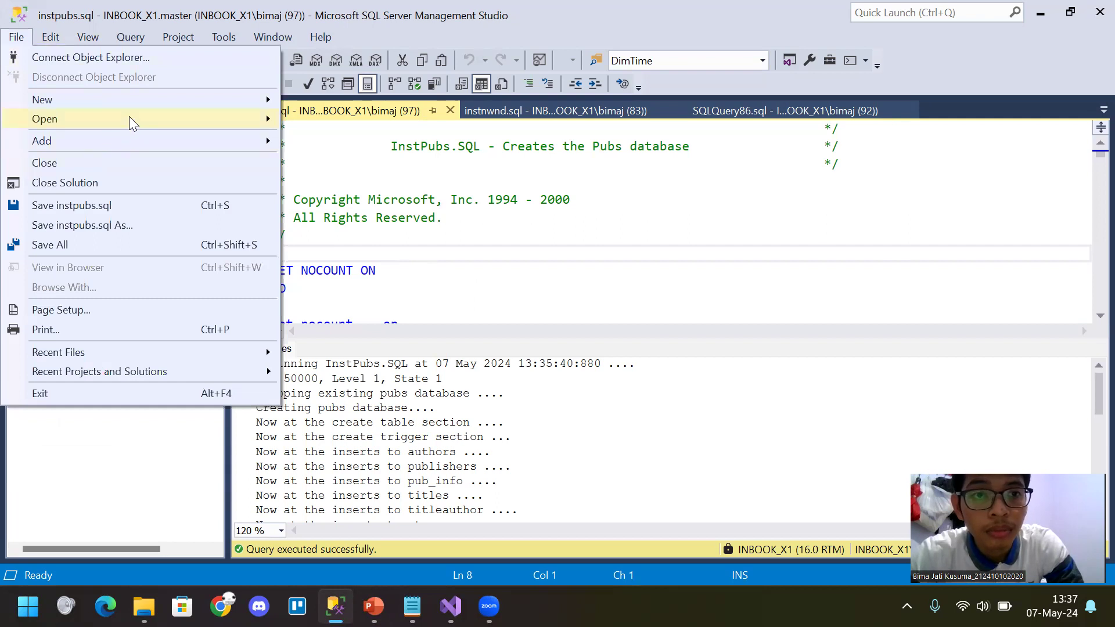
{"action": "mouse_move", "coordinate": [129, 116]}
{"action": "left_click", "coordinate": [306, 206]}
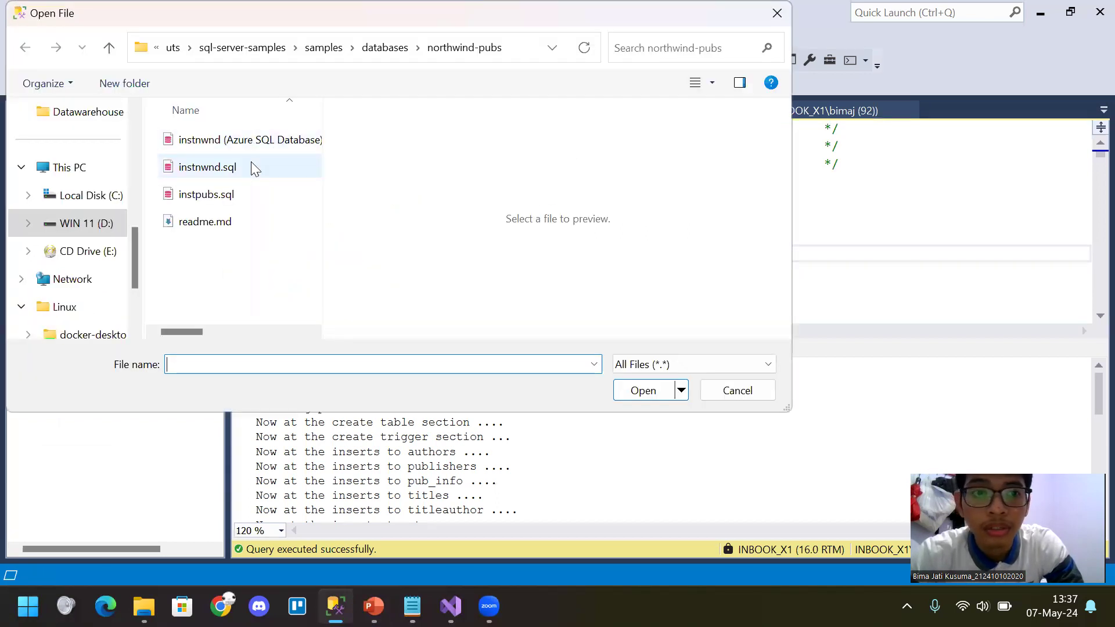
{"action": "left_click", "coordinate": [274, 49]}
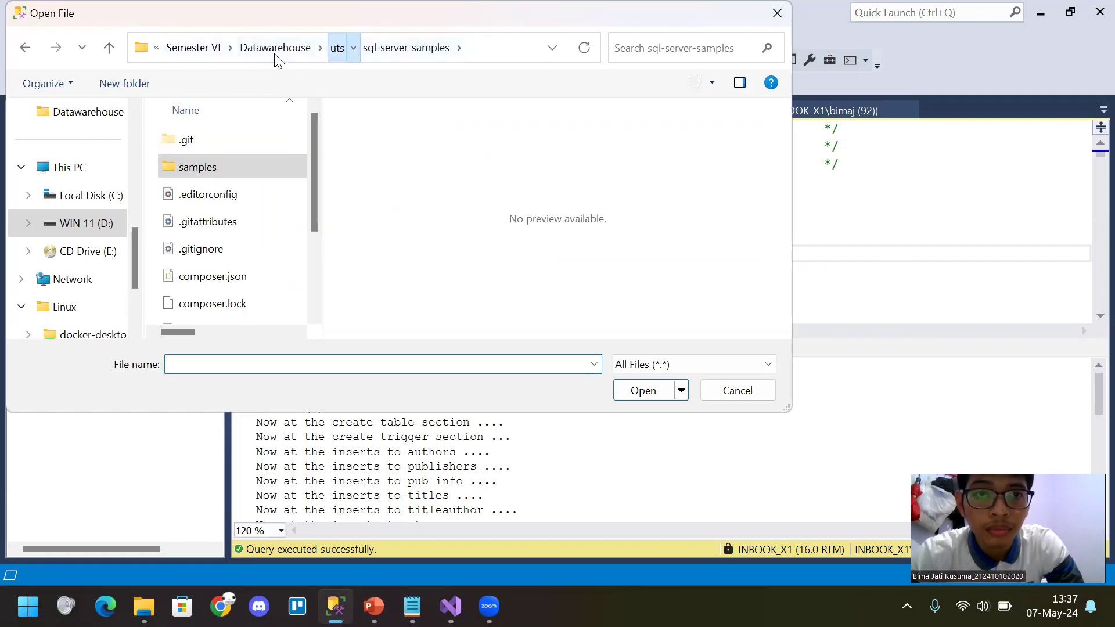
{"action": "left_click", "coordinate": [336, 48]}
{"action": "left_click", "coordinate": [260, 238]}
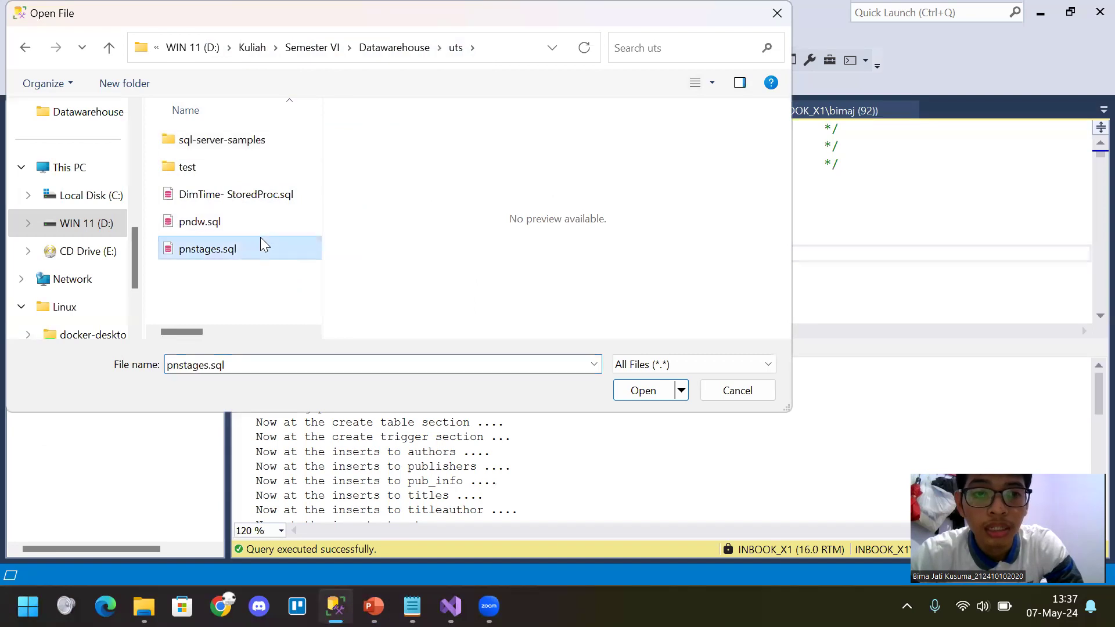
{"action": "left_click", "coordinate": [655, 385]}
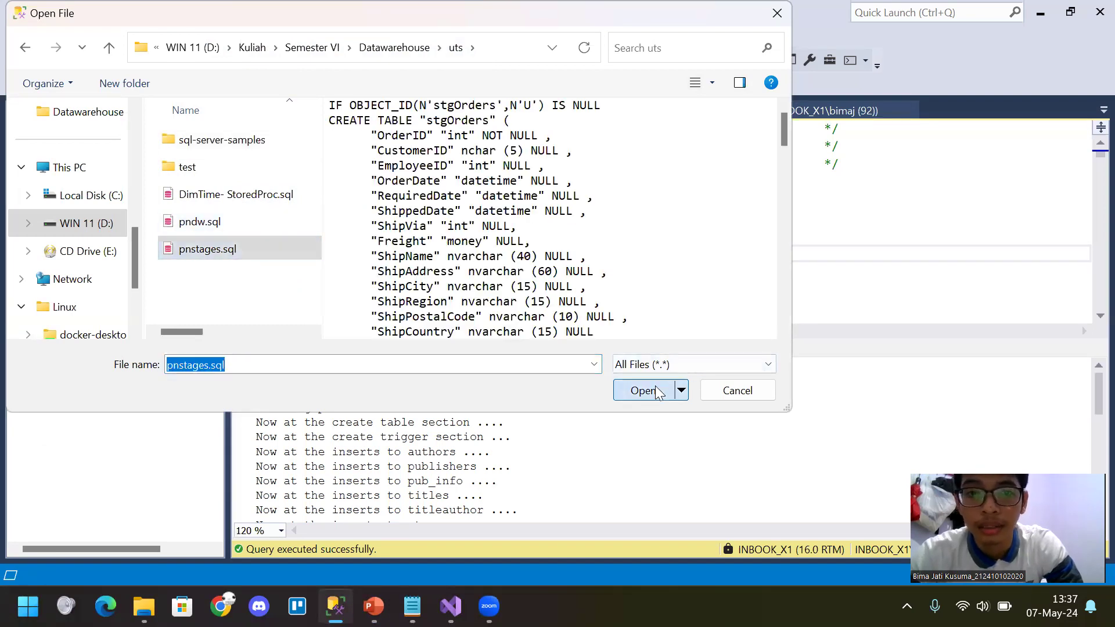
Examine the CREATE TABLE statement of stgOrders at the start of the pnstages.sql script
{"action": "scroll", "coordinate": [486, 341], "scroll_direction": "up", "scroll_amount": 10}
{"action": "scroll", "coordinate": [486, 341], "scroll_direction": "up", "scroll_amount": 1}
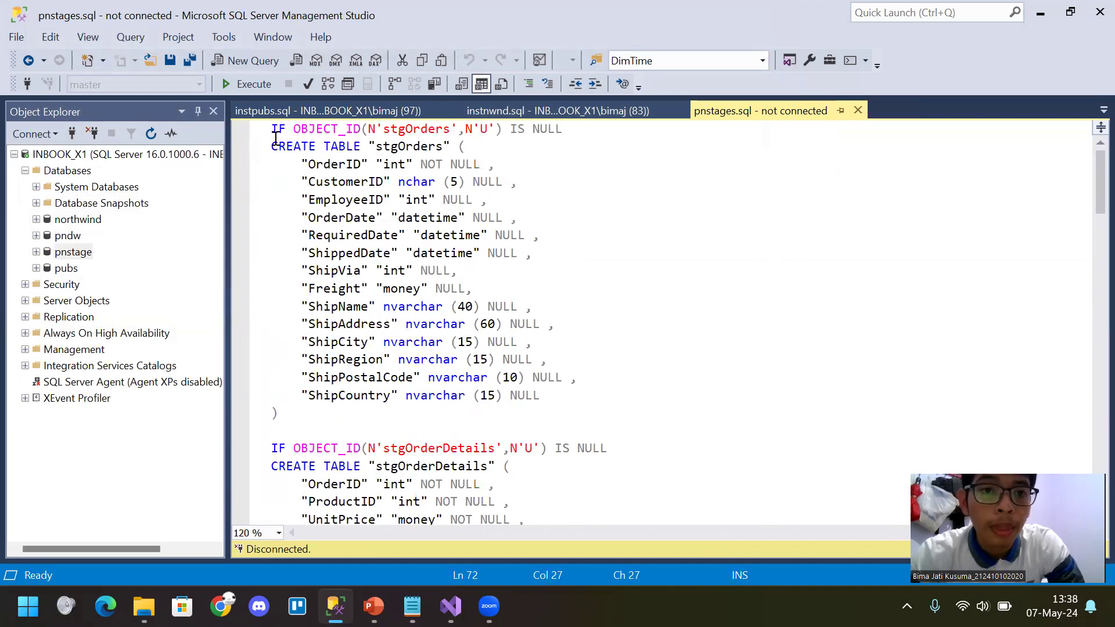
{"action": "left_click_drag", "start_coordinate": [273, 145], "coordinate": [406, 293]}
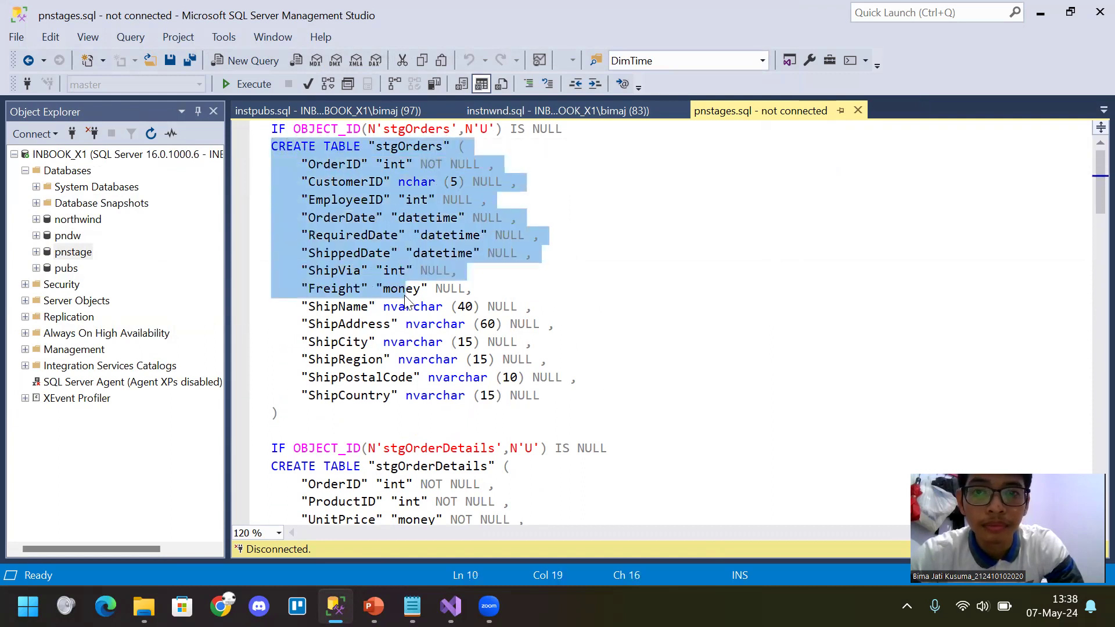
{"action": "scroll", "coordinate": [618, 299], "scroll_direction": "down", "scroll_amount": 2}
{"action": "left_click", "coordinate": [615, 293]}
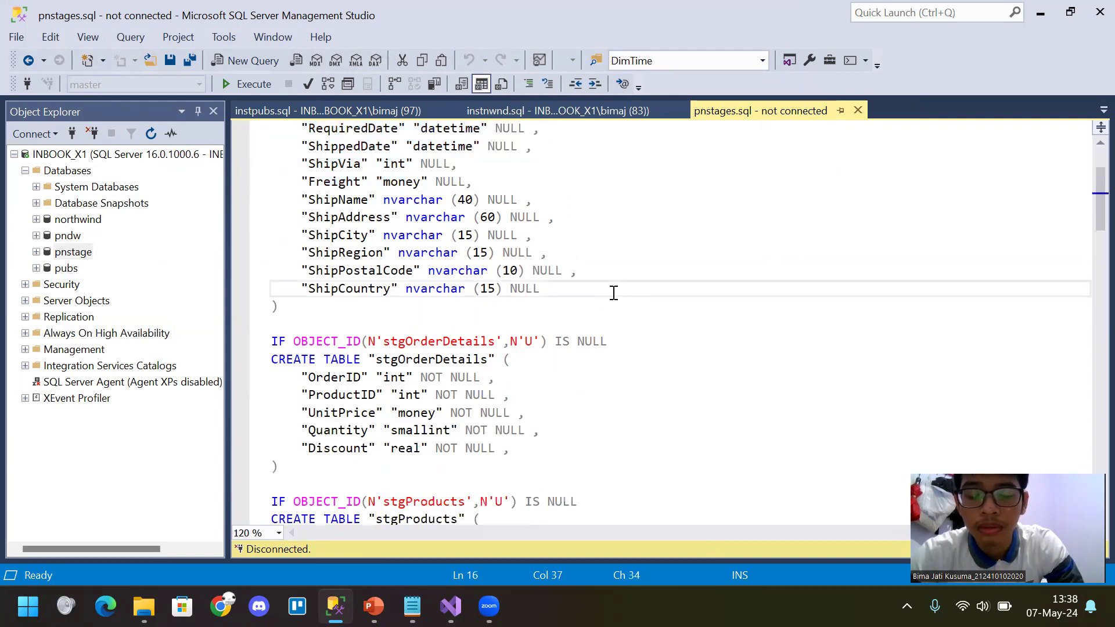
{"action": "left_click", "coordinate": [567, 315]}
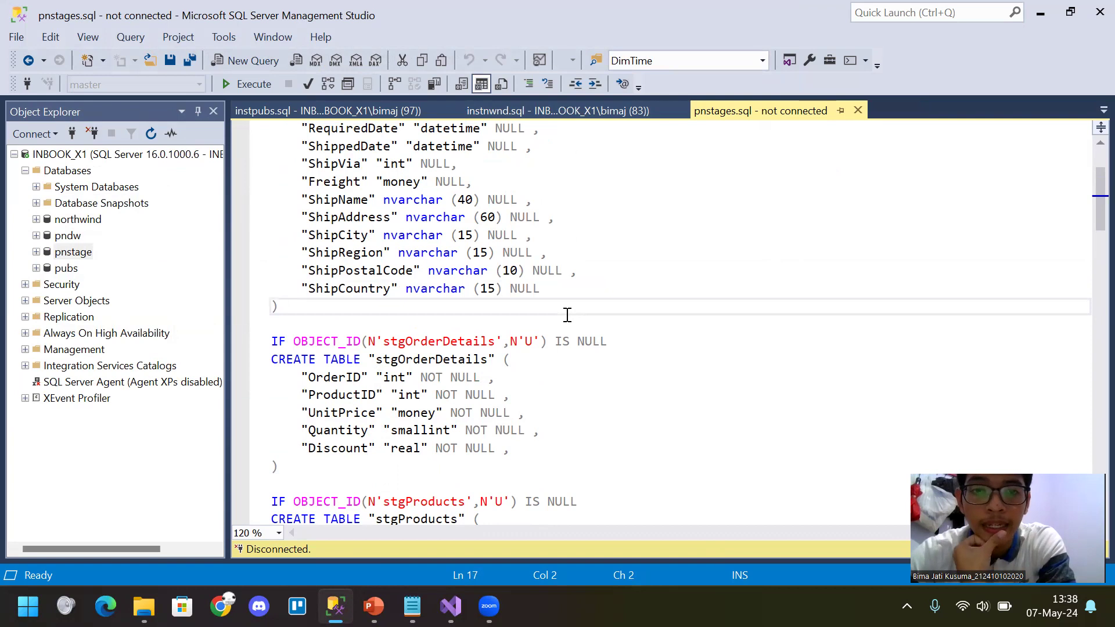
{"action": "scroll", "coordinate": [448, 168], "scroll_direction": "up", "scroll_amount": 2}
{"action": "left_click", "coordinate": [401, 146]}
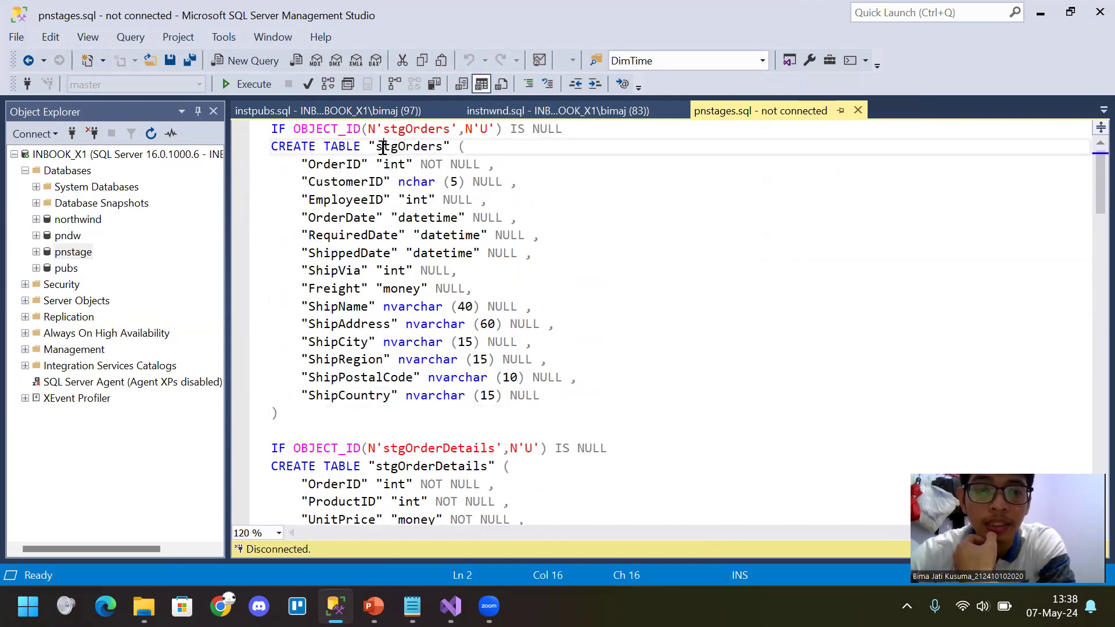
Look through the table definitions in instnwnd.sql for the source Orders table, enlarging the script area above the messages
{"action": "left_click", "coordinate": [488, 110]}
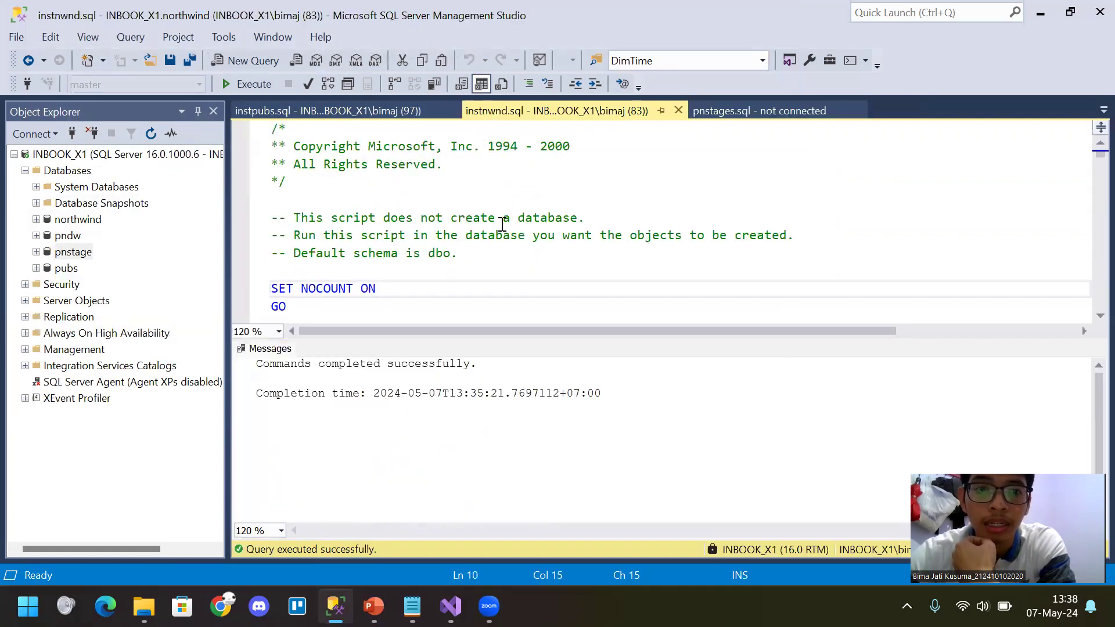
{"action": "scroll", "coordinate": [502, 225], "scroll_direction": "down", "scroll_amount": 20}
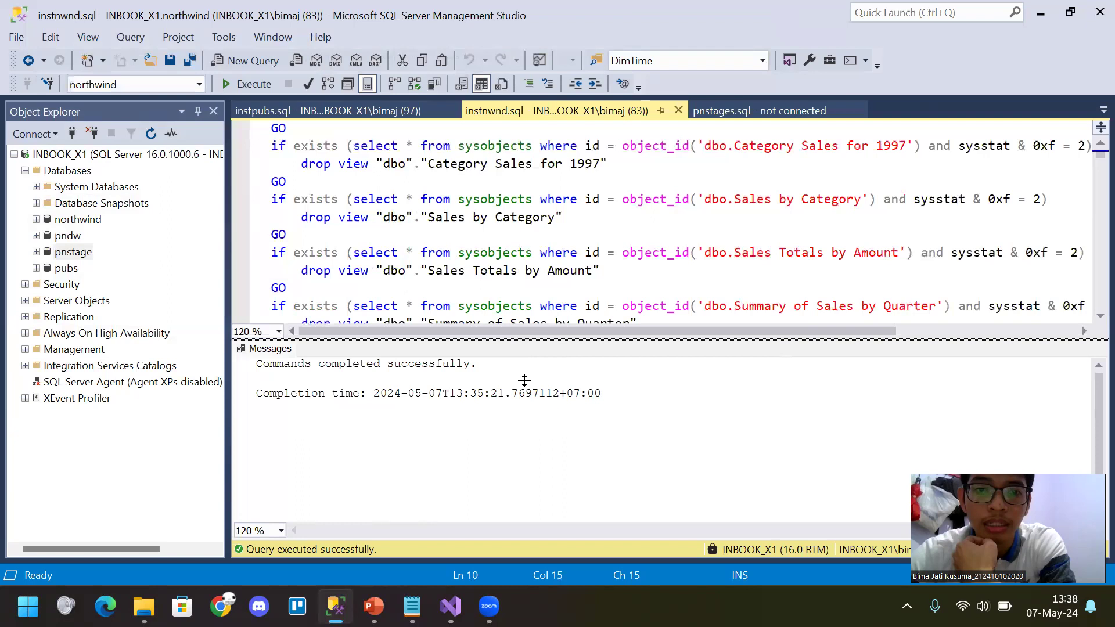
{"action": "left_click_drag", "start_coordinate": [524, 380], "coordinate": [522, 449]}
{"action": "scroll", "coordinate": [506, 294], "scroll_direction": "down", "scroll_amount": 20}
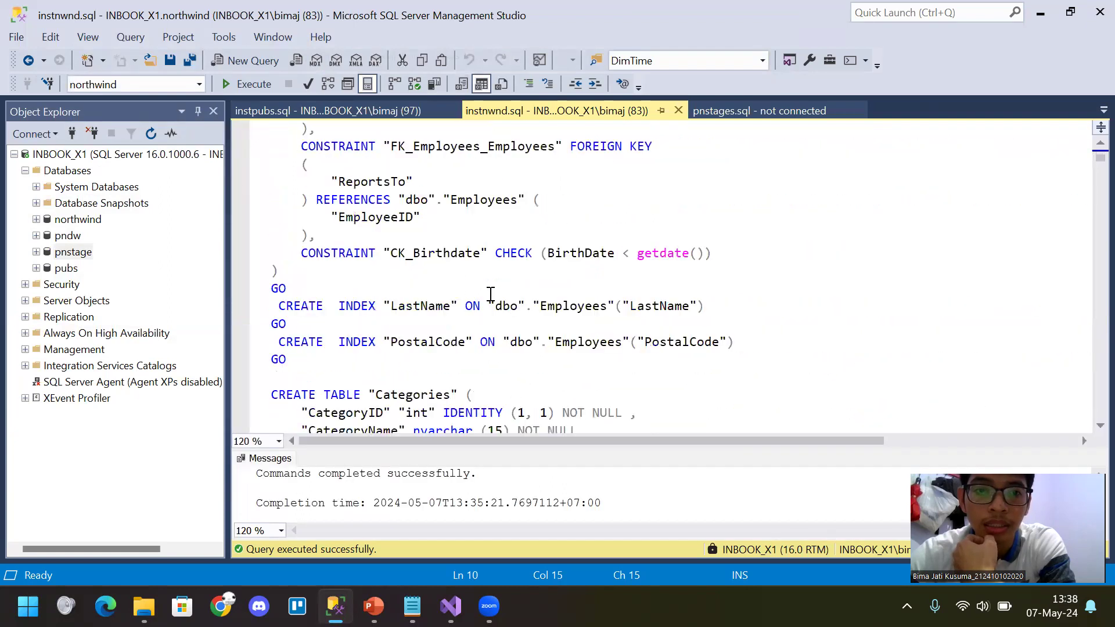
{"action": "scroll", "coordinate": [491, 293], "scroll_direction": "up", "scroll_amount": 9}
{"action": "scroll", "coordinate": [483, 270], "scroll_direction": "down", "scroll_amount": 18}
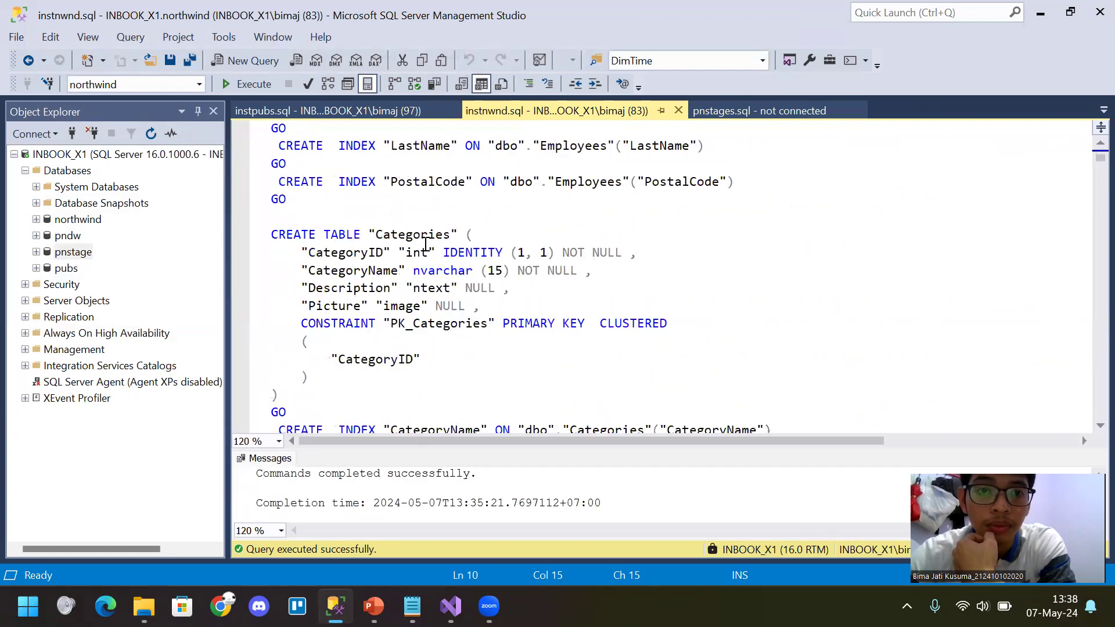
{"action": "scroll", "coordinate": [429, 255], "scroll_direction": "up", "scroll_amount": 7}
{"action": "scroll", "coordinate": [427, 174], "scroll_direction": "down", "scroll_amount": 4}
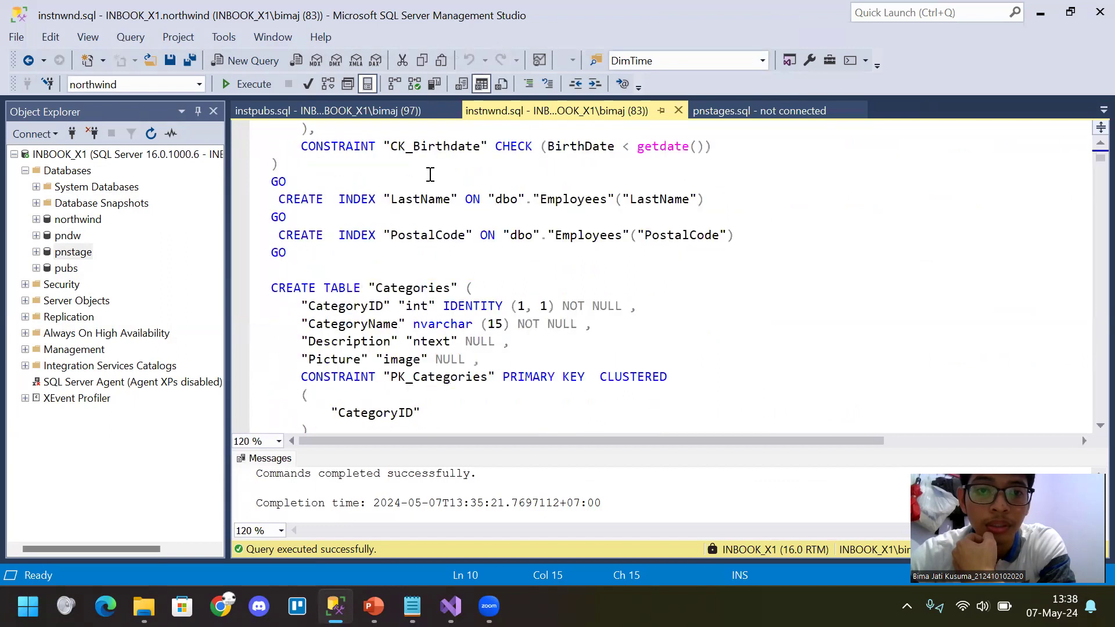
{"action": "left_click", "coordinate": [726, 116]}
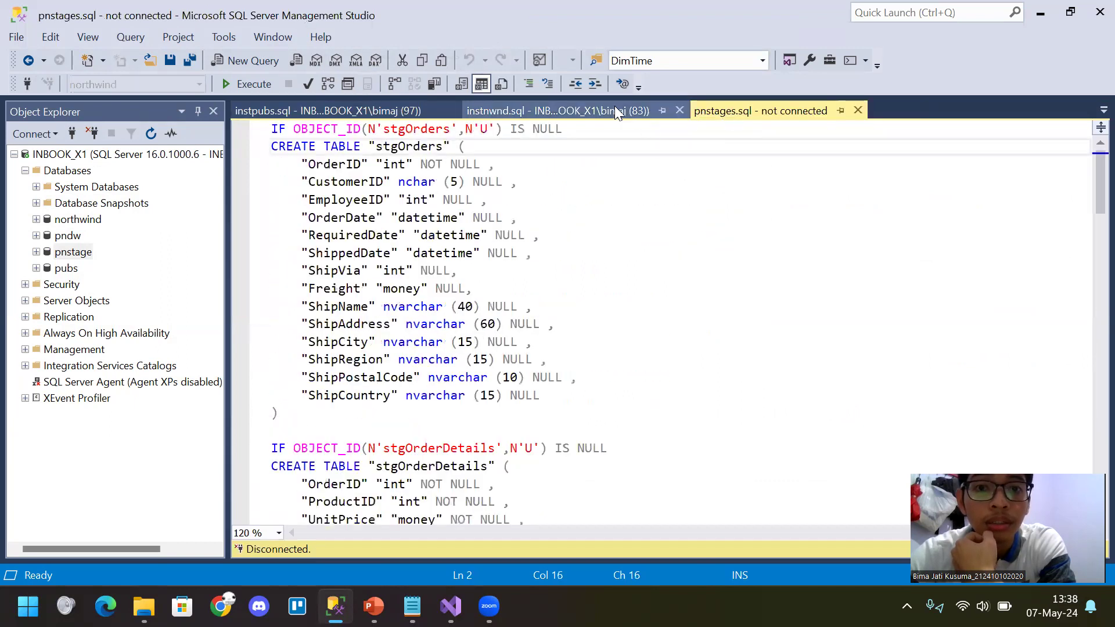
{"action": "left_click", "coordinate": [614, 108]}
{"action": "scroll", "coordinate": [485, 257], "scroll_direction": "down", "scroll_amount": 3}
{"action": "scroll", "coordinate": [485, 257], "scroll_direction": "down", "scroll_amount": 11}
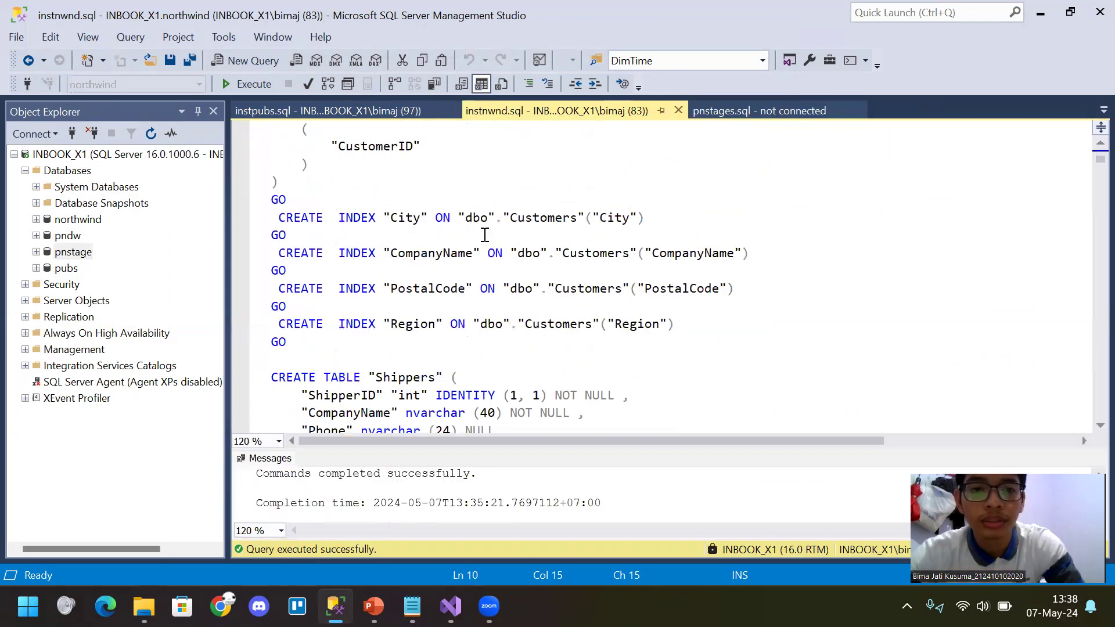
Find the text create table "orde in instnwnd.sql to locate the Orders definition, and close the search
{"action": "key", "text": "ctrl+f"}
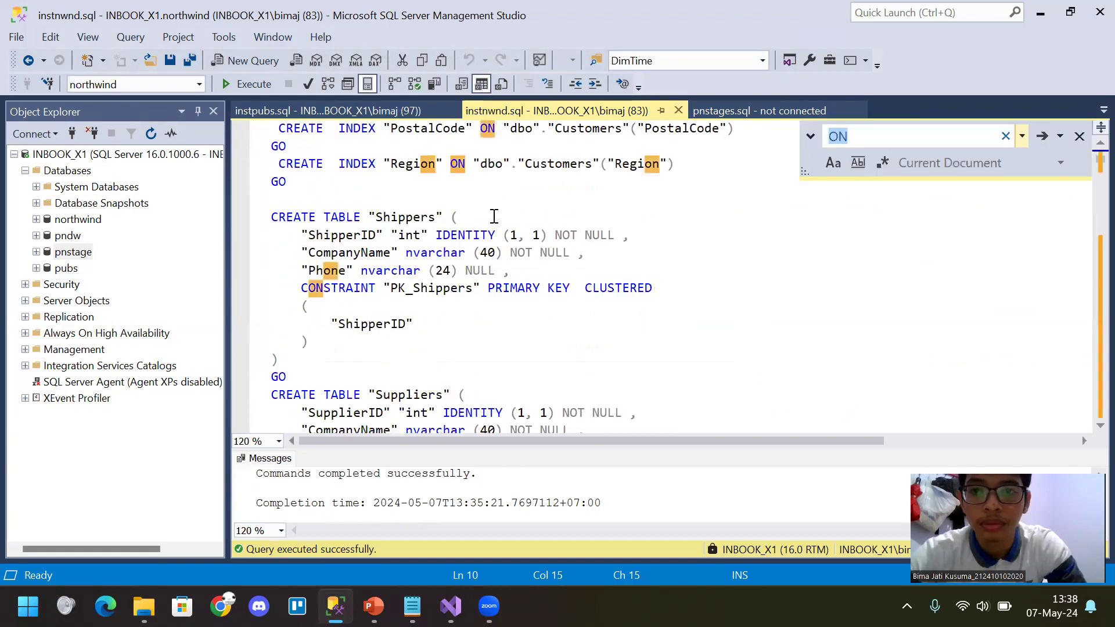
{"action": "type", "text": "create table"}
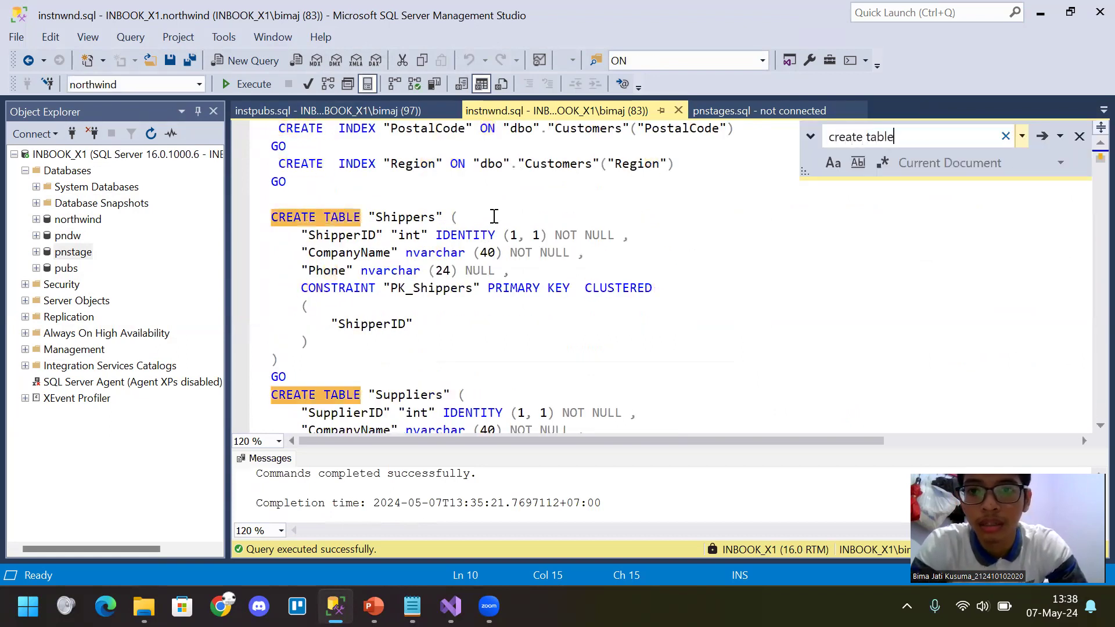
{"action": "type", "text": " \"orde"}
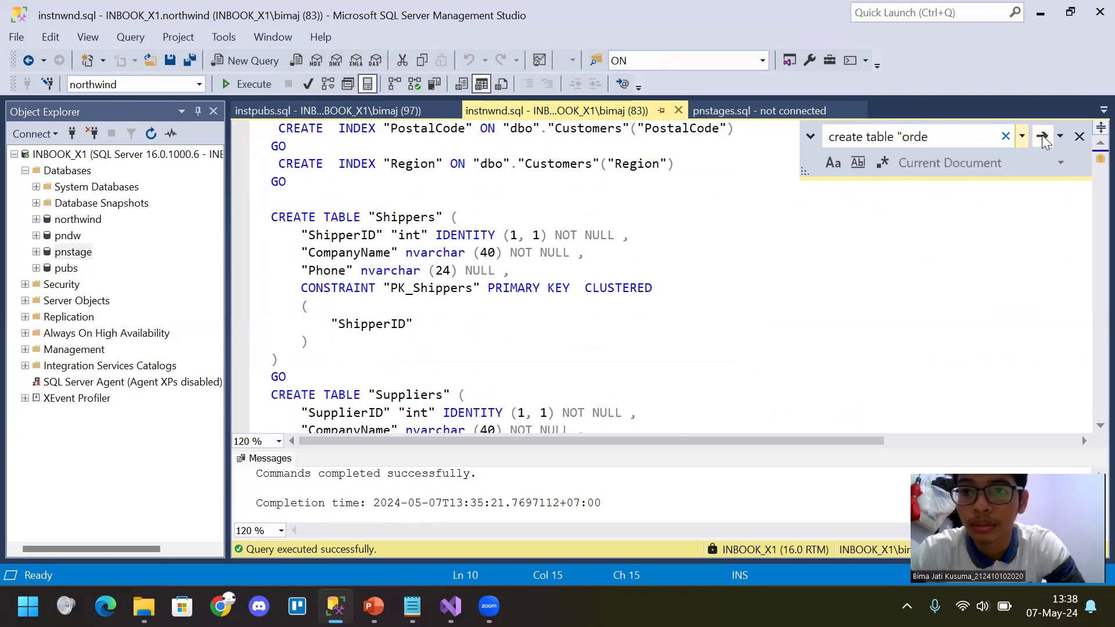
{"action": "key", "text": "Return"}
{"action": "left_click", "coordinate": [510, 274]}
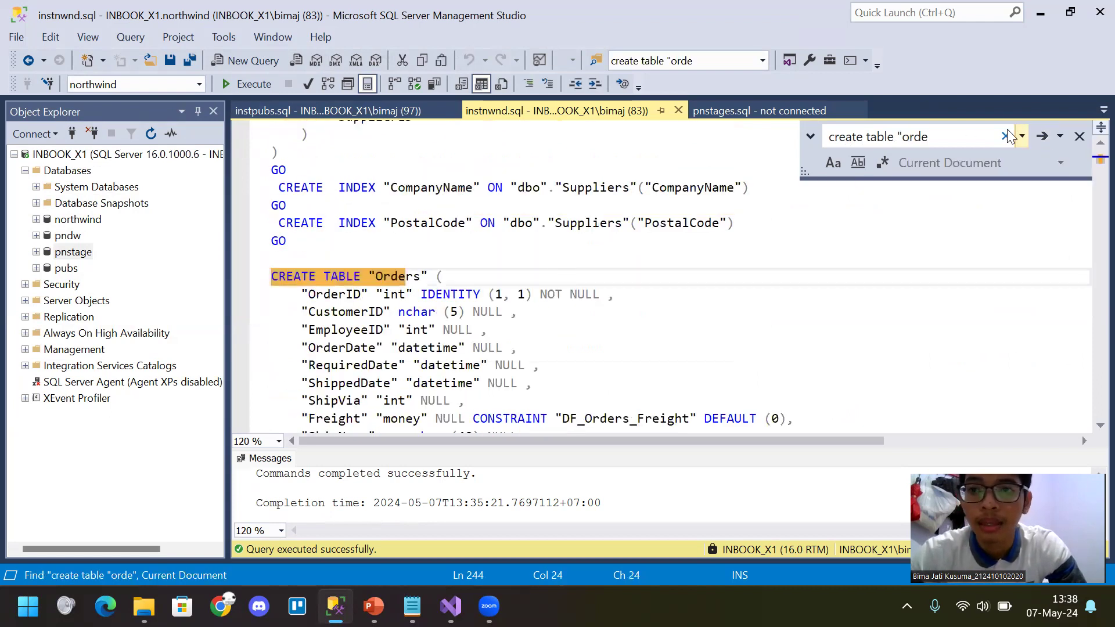
{"action": "left_click", "coordinate": [1080, 136]}
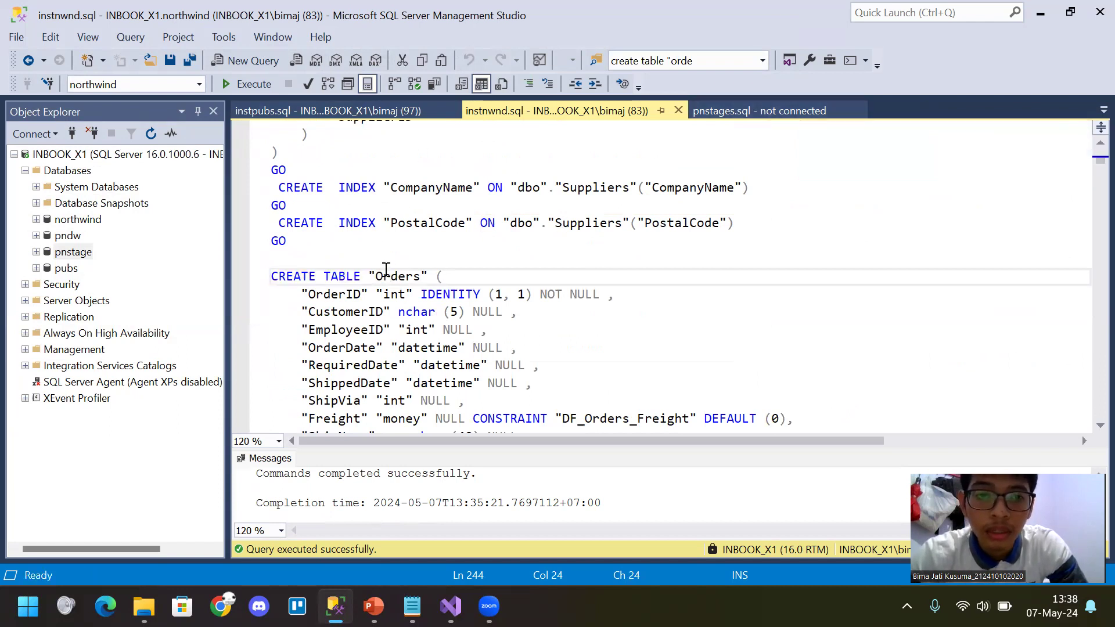
Compare the Orders definition in instnwnd.sql with stgOrders, highlighting IDENTITY (1, 1) on OrderID and the DF_Orders_Freight default constraint
{"action": "scroll", "coordinate": [398, 228], "scroll_direction": "down", "scroll_amount": 1}
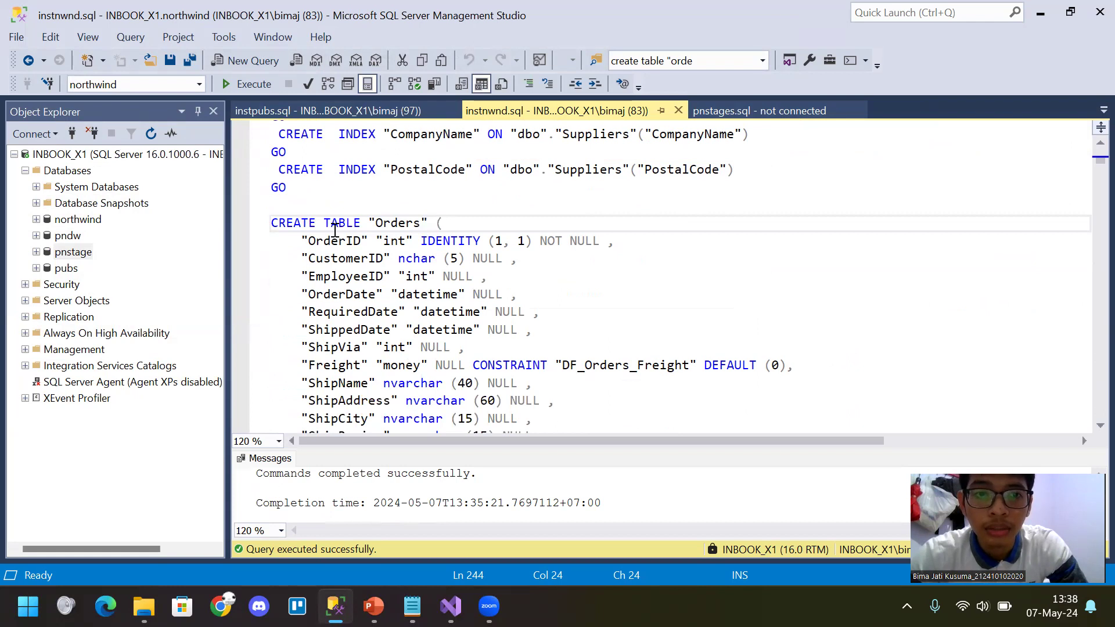
{"action": "scroll", "coordinate": [334, 231], "scroll_direction": "down", "scroll_amount": 1}
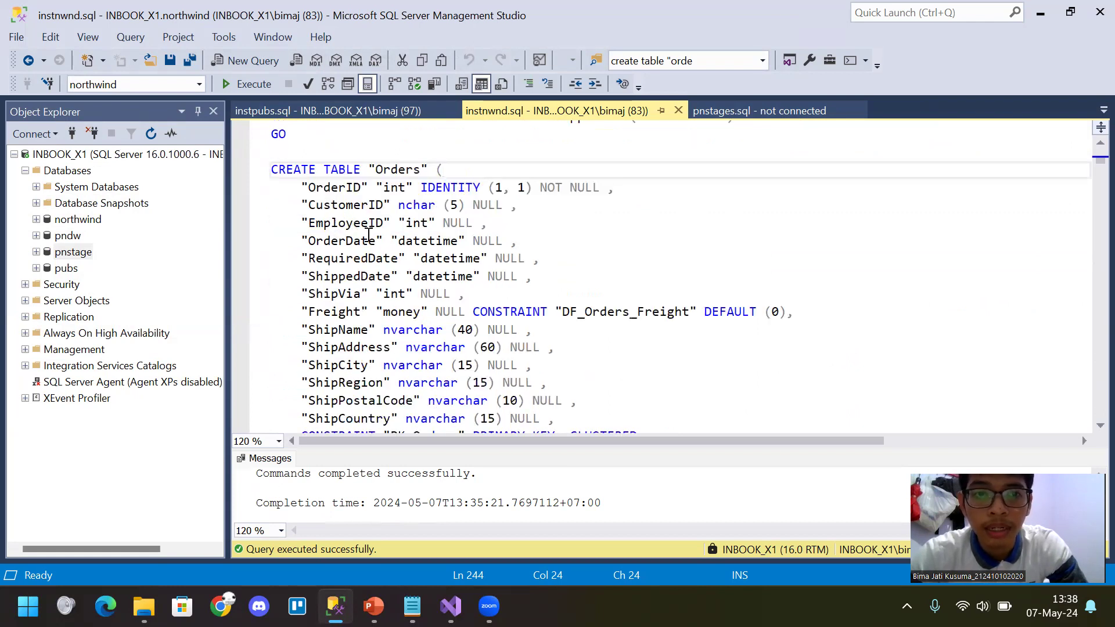
{"action": "left_click", "coordinate": [755, 110]}
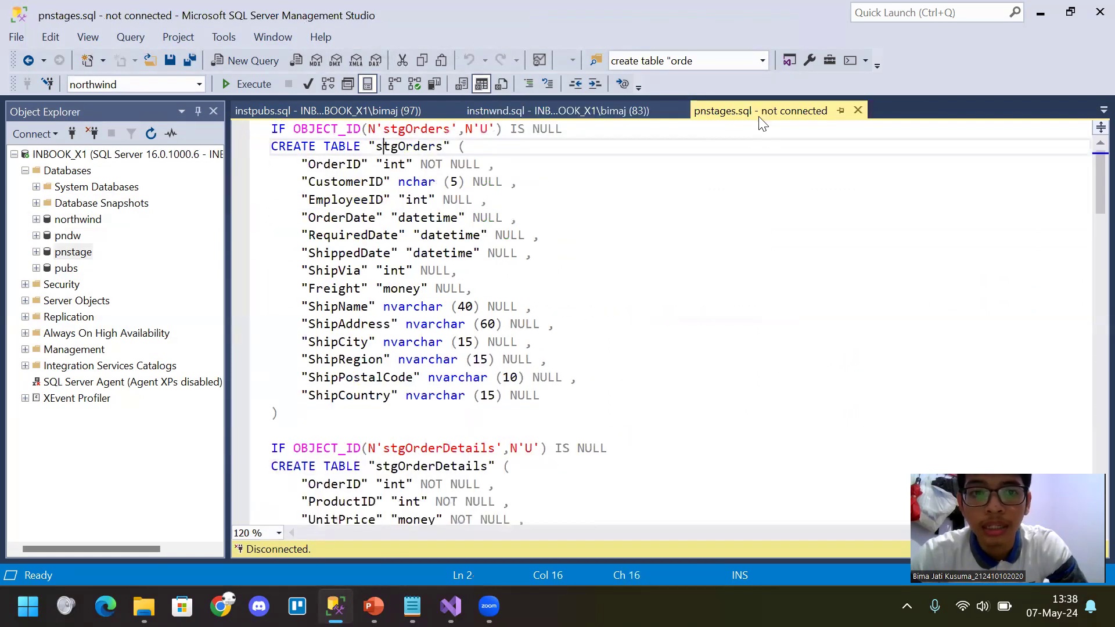
{"action": "left_click", "coordinate": [609, 110]}
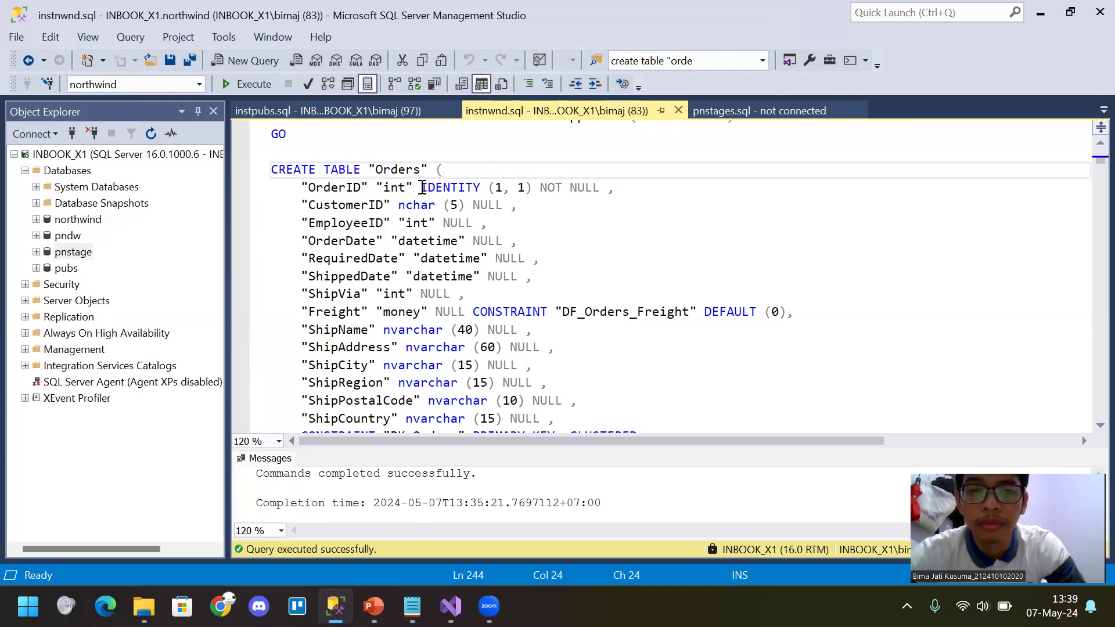
{"action": "left_click_drag", "start_coordinate": [422, 189], "coordinate": [524, 187]}
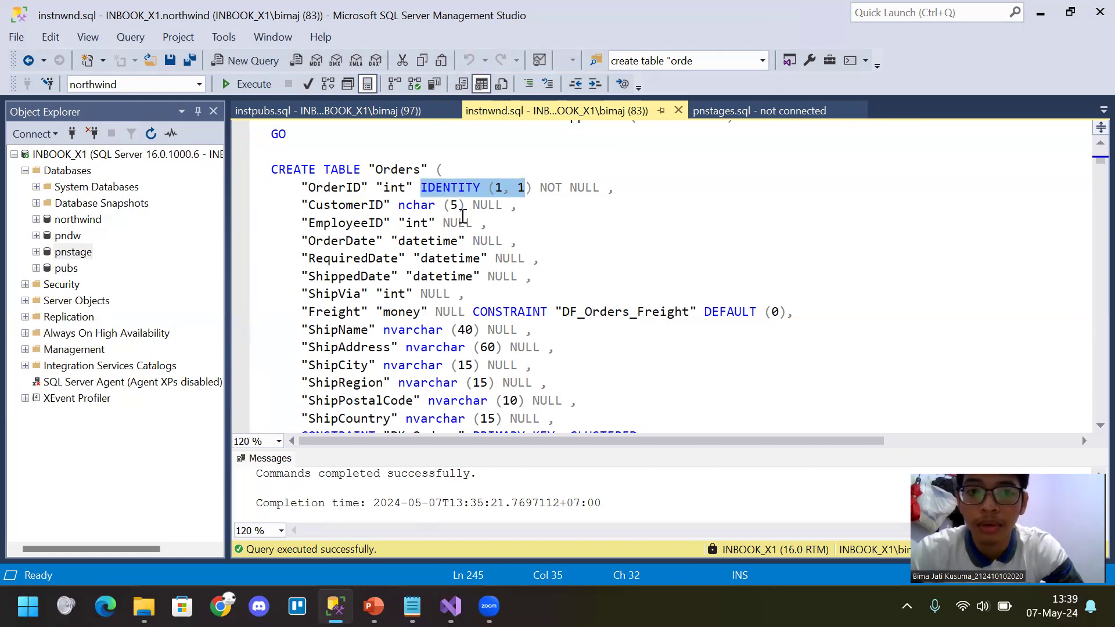
{"action": "scroll", "coordinate": [516, 232], "scroll_direction": "down", "scroll_amount": 2}
{"action": "left_click_drag", "start_coordinate": [467, 189], "coordinate": [786, 207]}
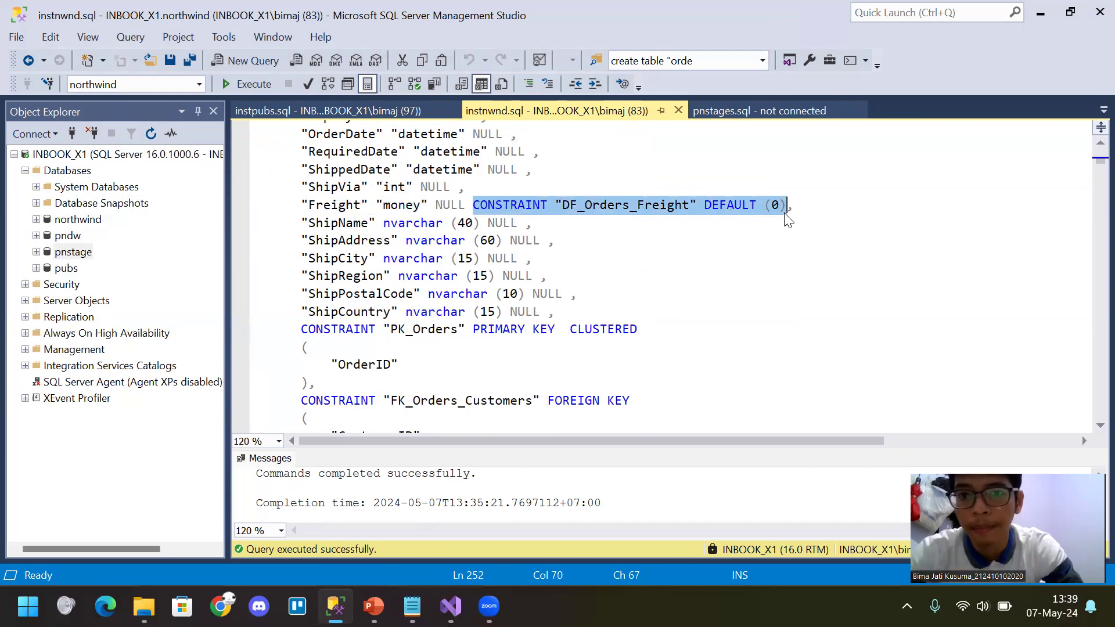
Review the stgOrders columns in pnstages.sql against the primary and foreign key constraints of Orders in instnwnd.sql
{"action": "left_click", "coordinate": [759, 116]}
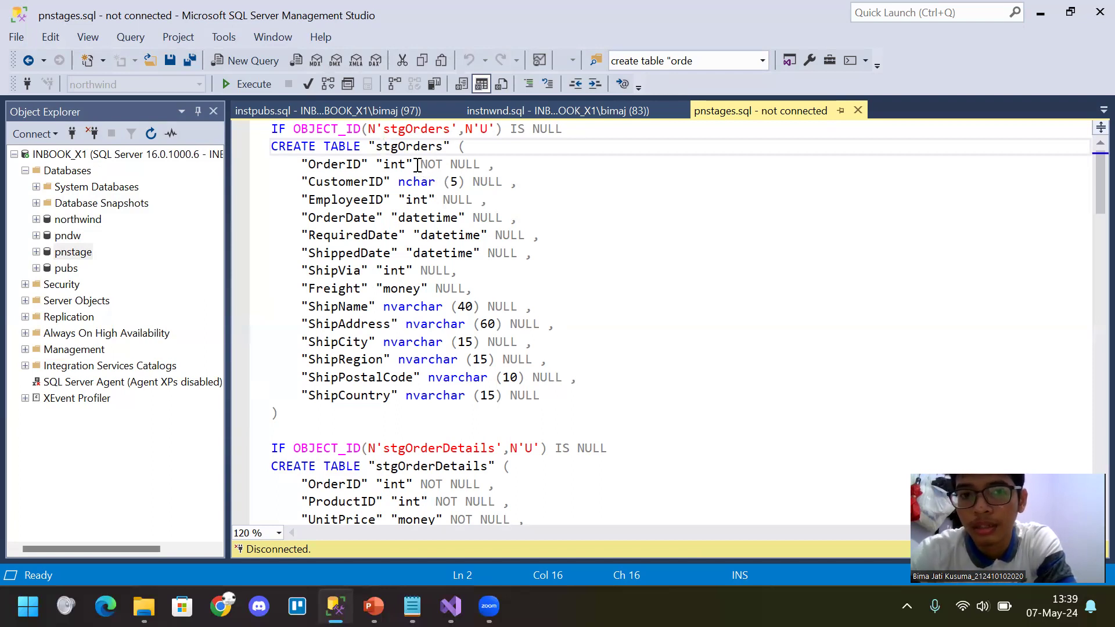
{"action": "left_click", "coordinate": [416, 165]}
{"action": "left_click", "coordinate": [518, 307]}
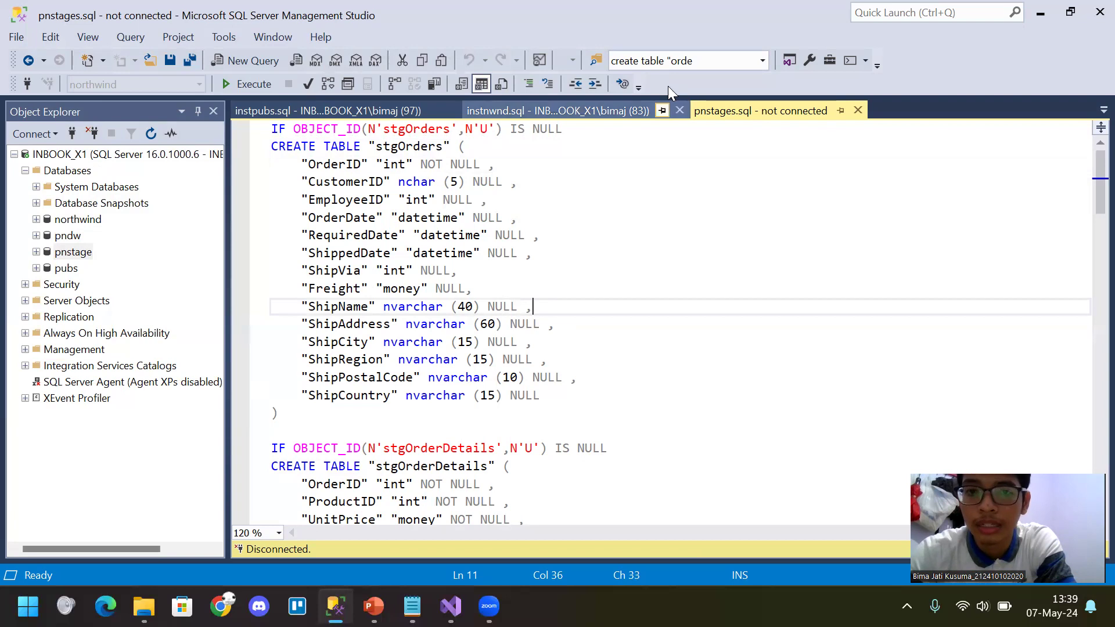
{"action": "left_click", "coordinate": [632, 108]}
{"action": "scroll", "coordinate": [484, 314], "scroll_direction": "down", "scroll_amount": 1}
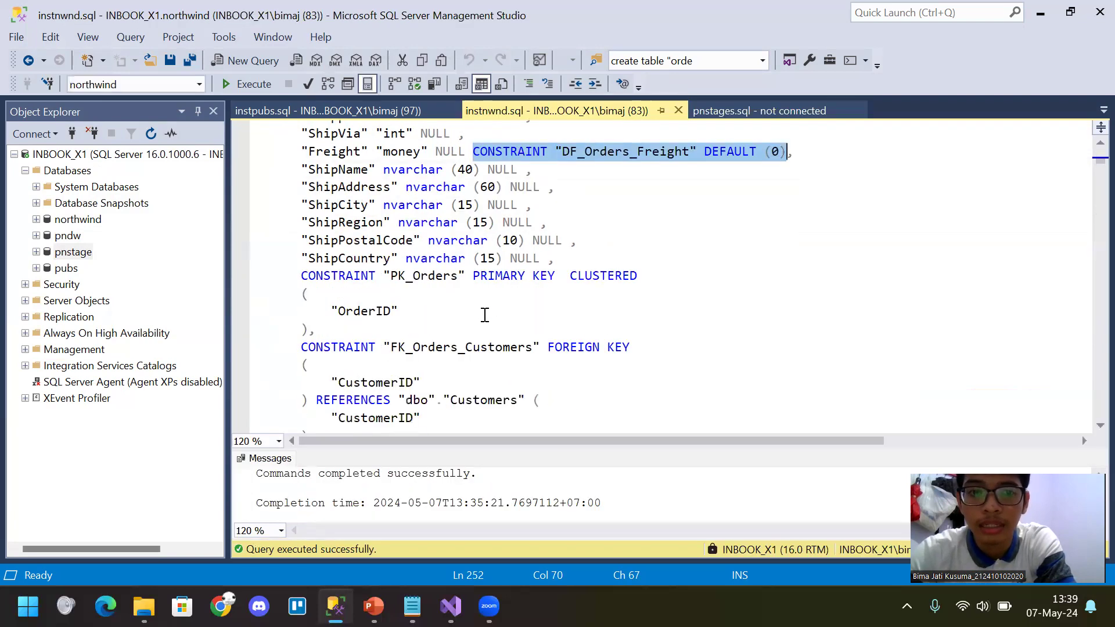
{"action": "scroll", "coordinate": [611, 303], "scroll_direction": "down", "scroll_amount": 1}
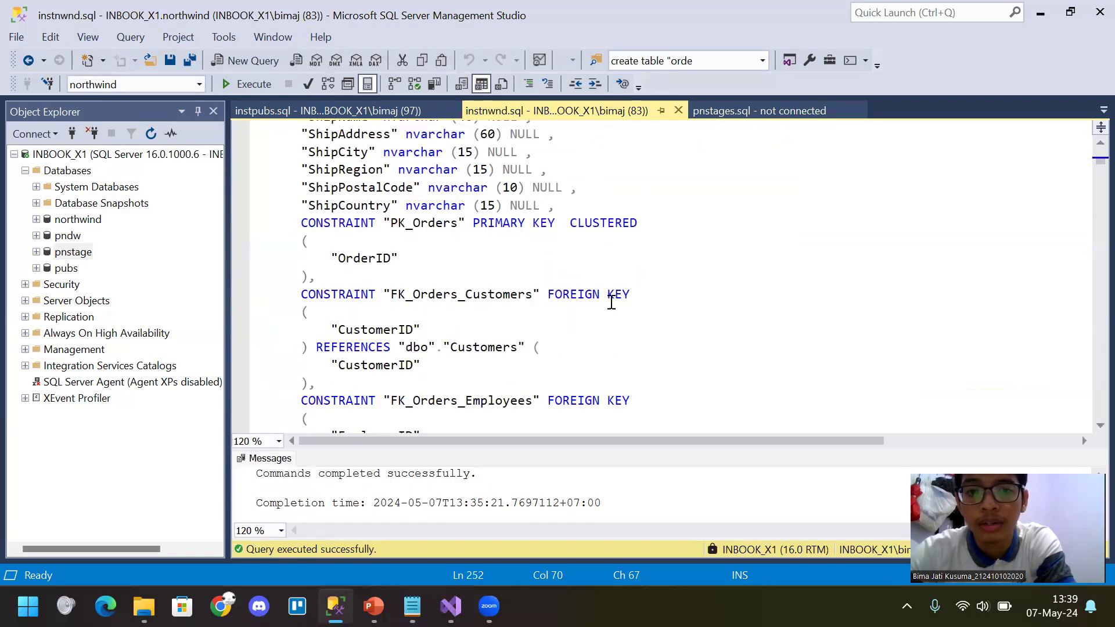
Look through the staging table definitions in pnstages.sql, from stgOrderDetails through stgTitles to stgstores
{"action": "scroll", "coordinate": [570, 322], "scroll_direction": "down", "scroll_amount": 4}
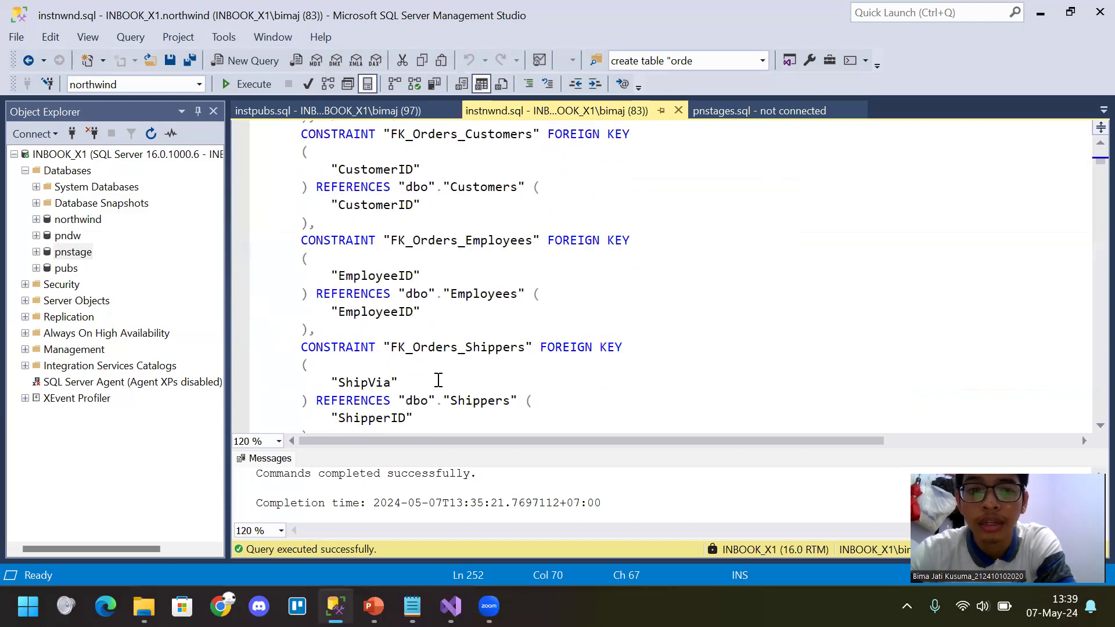
{"action": "left_click", "coordinate": [791, 111]}
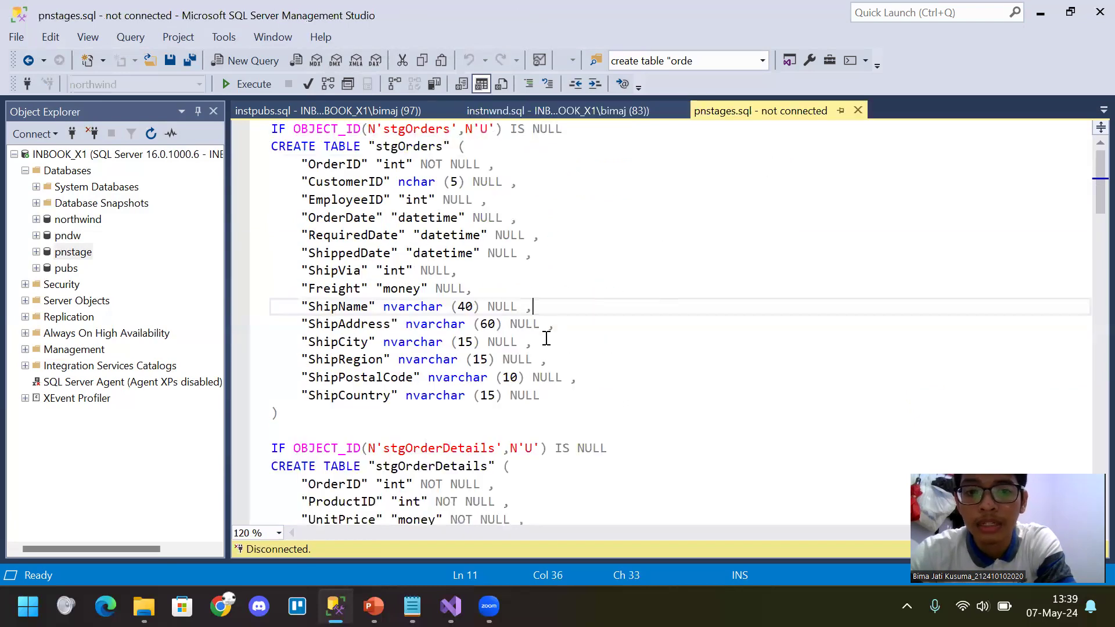
{"action": "scroll", "coordinate": [552, 357], "scroll_direction": "down", "scroll_amount": 2}
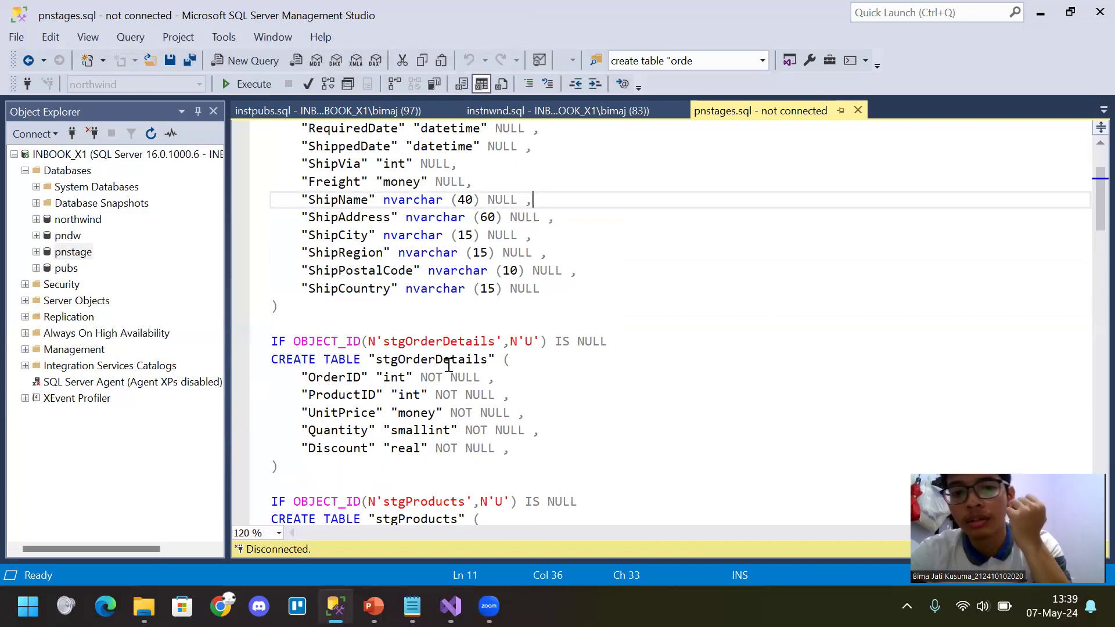
{"action": "scroll", "coordinate": [470, 366], "scroll_direction": "down", "scroll_amount": 4}
{"action": "scroll", "coordinate": [477, 364], "scroll_direction": "down", "scroll_amount": 15}
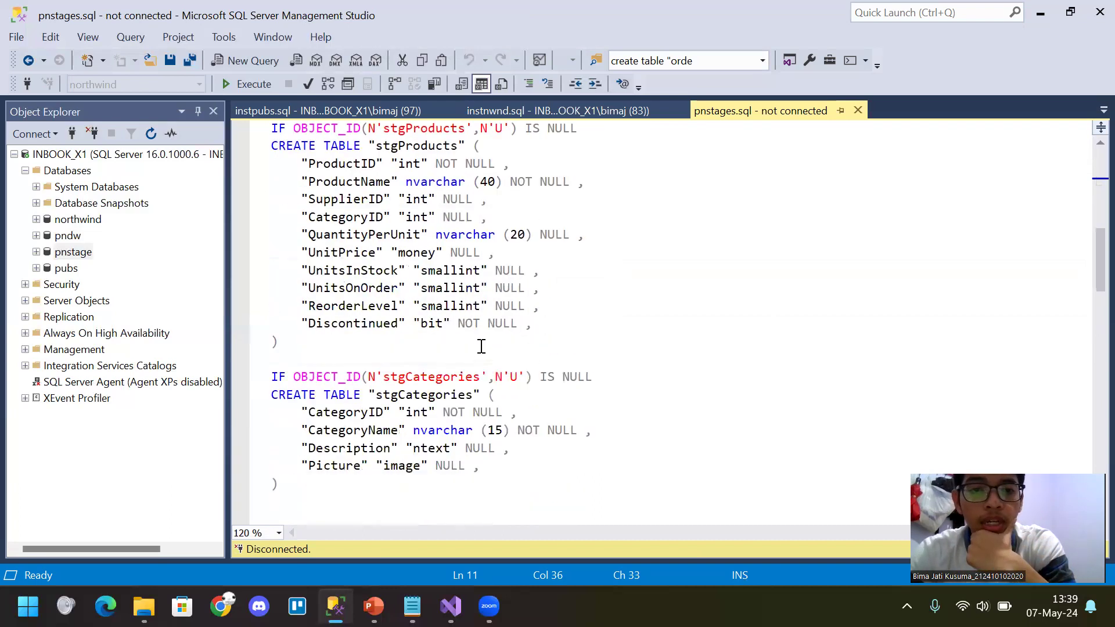
{"action": "scroll", "coordinate": [563, 232], "scroll_direction": "down", "scroll_amount": 11}
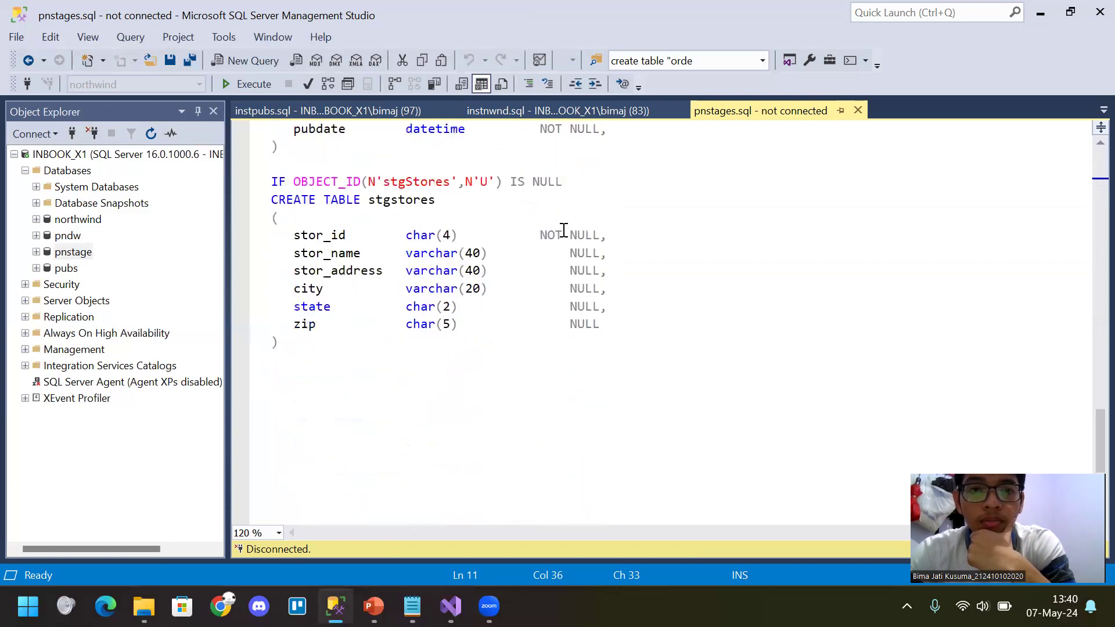
{"action": "scroll", "coordinate": [563, 254], "scroll_direction": "up", "scroll_amount": 10}
{"action": "scroll", "coordinate": [566, 257], "scroll_direction": "up", "scroll_amount": 1}
{"action": "scroll", "coordinate": [566, 256], "scroll_direction": "down", "scroll_amount": 2}
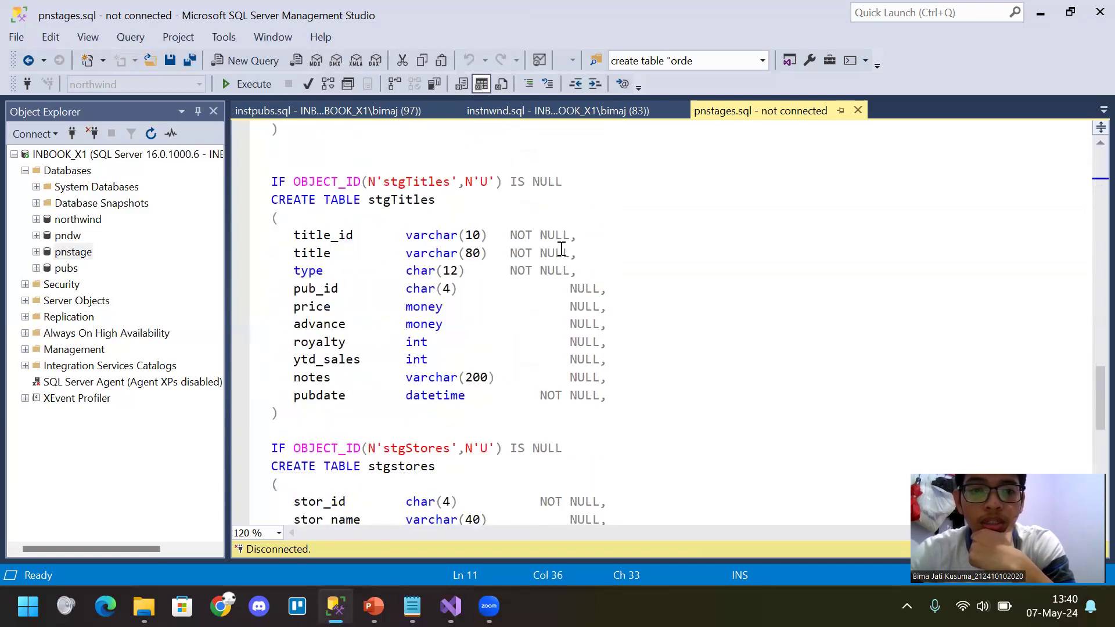
Find the text create table sto in instpubs.sql to locate the source stores definition
{"action": "left_click", "coordinate": [570, 109]}
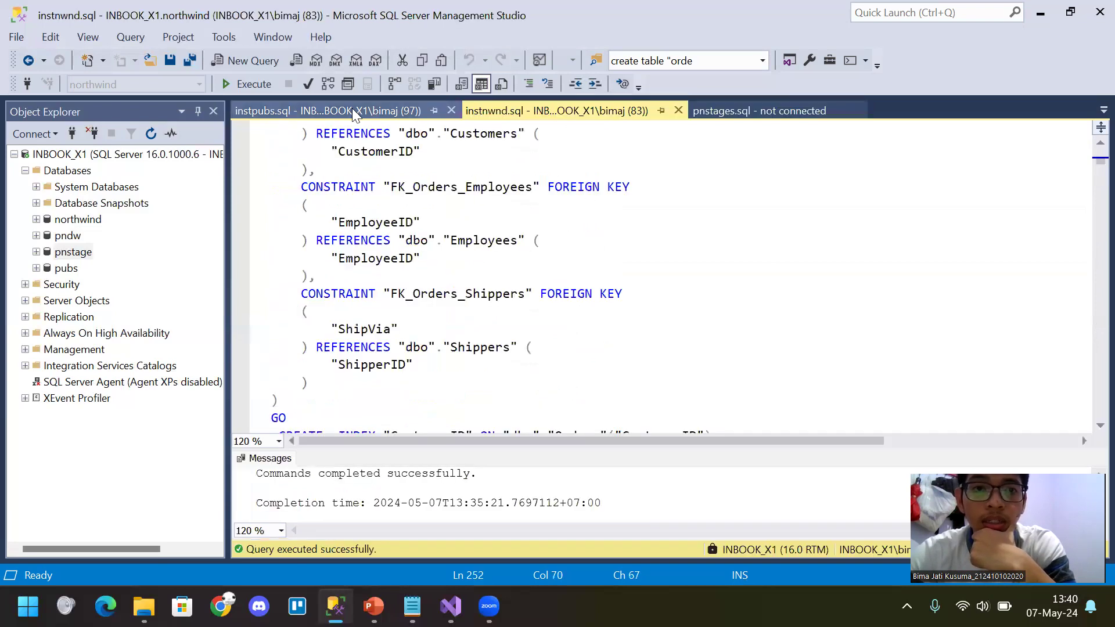
{"action": "left_click", "coordinate": [352, 110]}
{"action": "scroll", "coordinate": [423, 295], "scroll_direction": "down", "scroll_amount": 20}
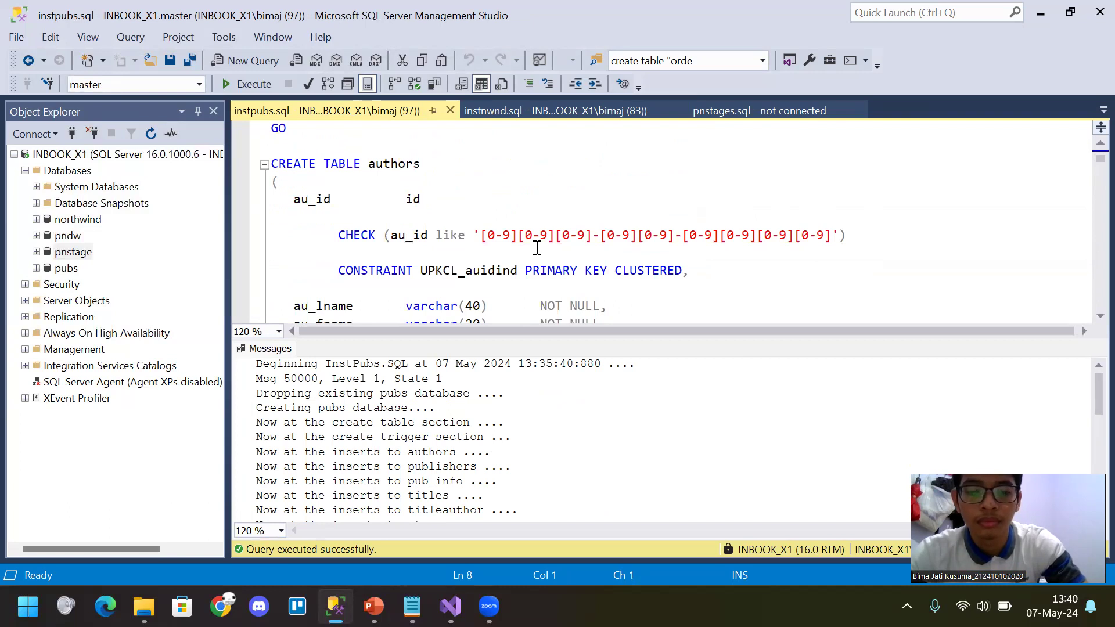
{"action": "key", "text": "ctrl+f"}
{"action": "type", "text": "create"}
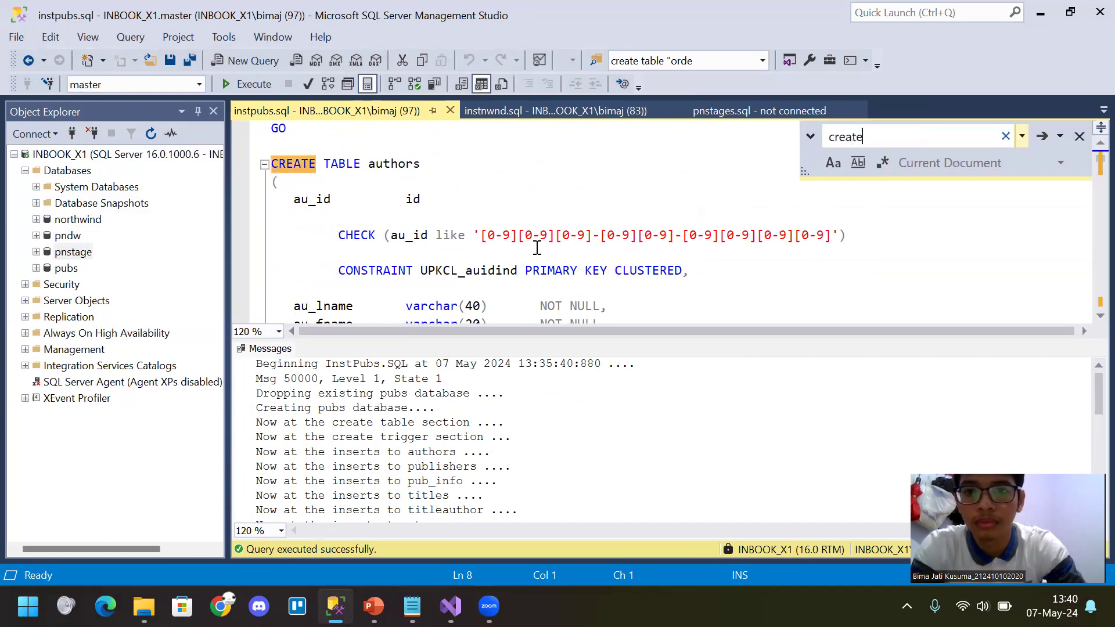
{"action": "type", "text": " table st"}
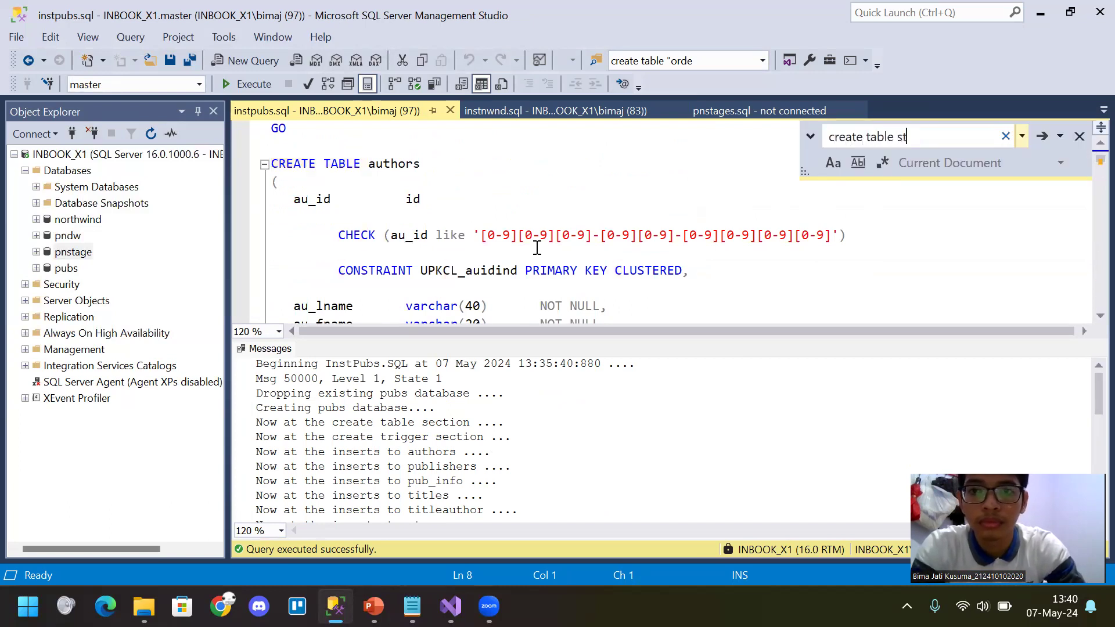
{"action": "type", "text": "o"}
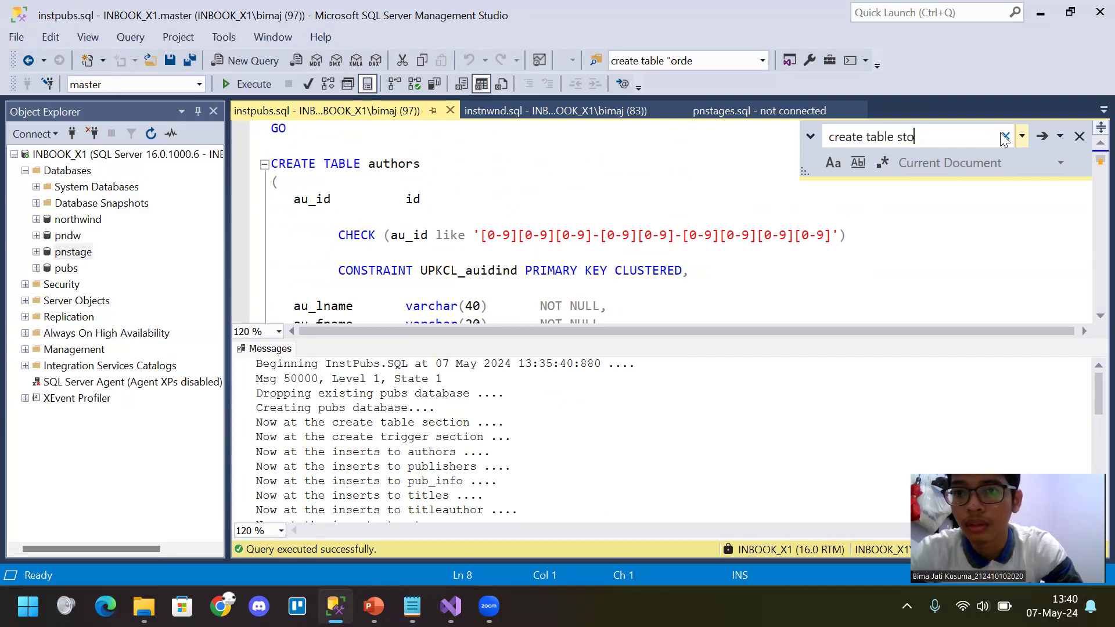
{"action": "left_click", "coordinate": [1042, 135]}
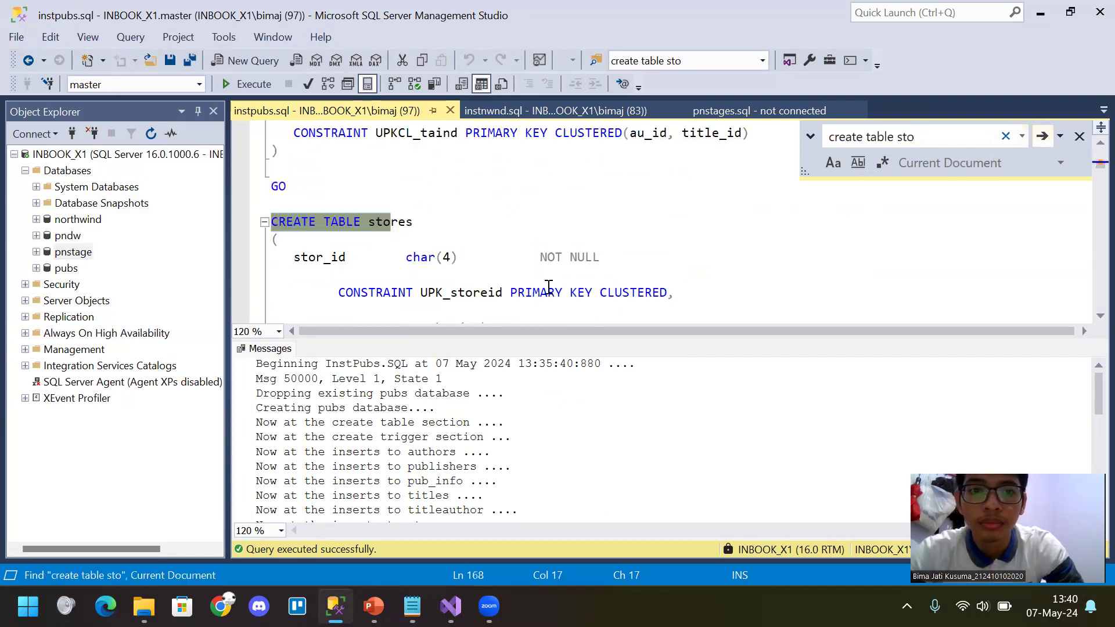
Examine the stores definition in instpubs.sql, including the UPK_storeid constraint and the stor_name, stor_address and city columns
{"action": "left_click", "coordinate": [584, 308]}
{"action": "scroll", "coordinate": [584, 308], "scroll_direction": "down", "scroll_amount": 2}
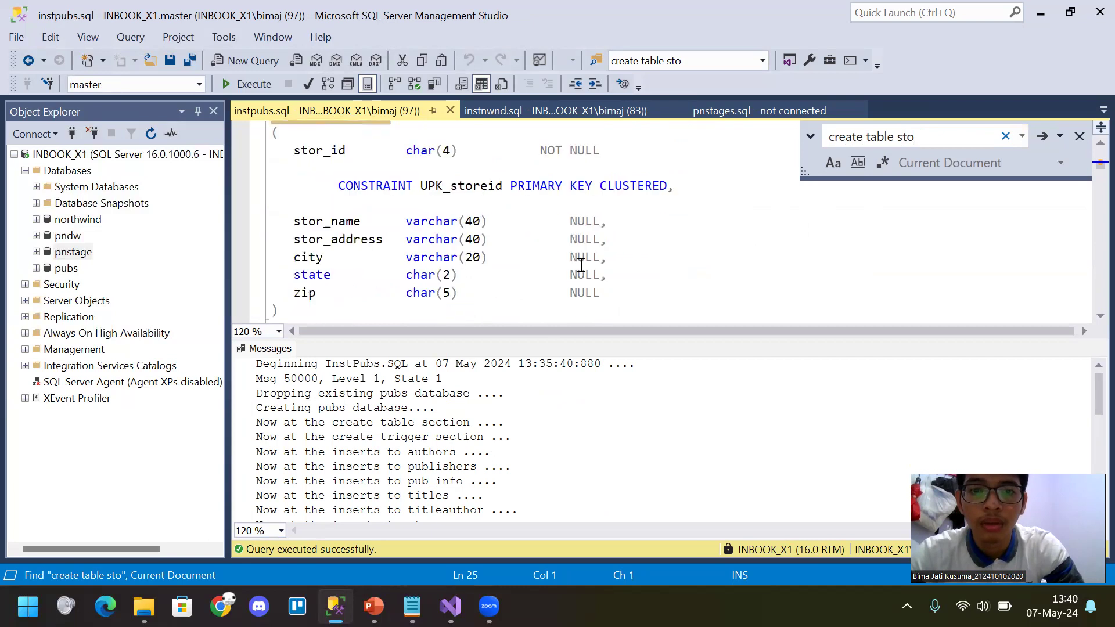
{"action": "scroll", "coordinate": [405, 243], "scroll_direction": "up", "scroll_amount": 3}
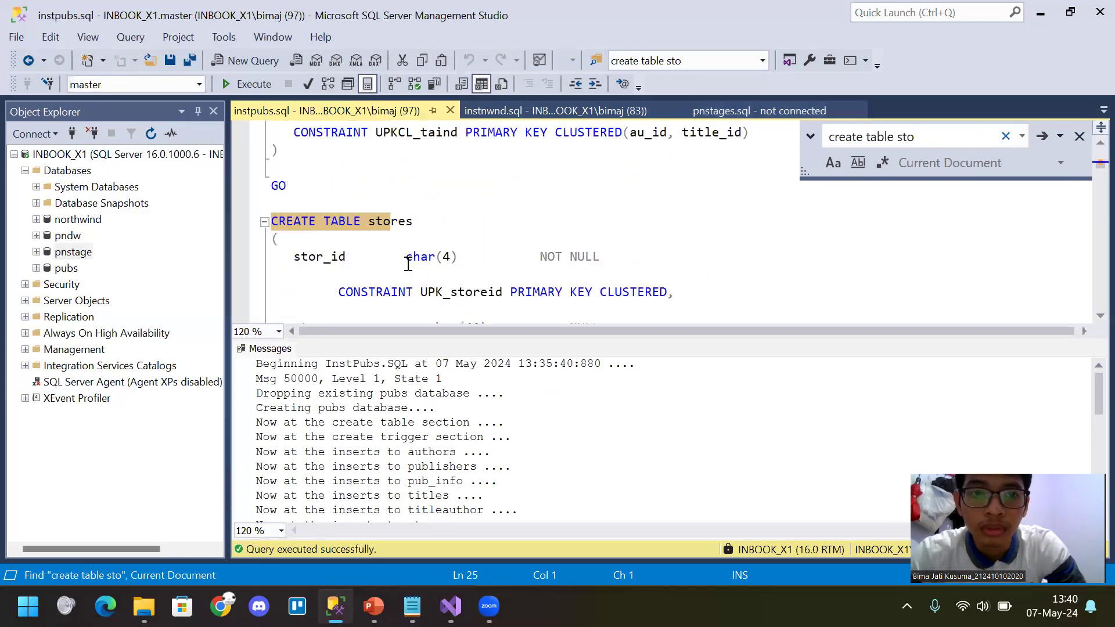
{"action": "scroll", "coordinate": [358, 210], "scroll_direction": "down", "scroll_amount": 2}
{"action": "left_click", "coordinate": [326, 208]}
{"action": "scroll", "coordinate": [349, 228], "scroll_direction": "down", "scroll_amount": 1}
{"action": "left_click", "coordinate": [336, 224]}
{"action": "left_click", "coordinate": [343, 243]}
{"action": "left_click", "coordinate": [309, 257]}
Compare the stgstores columns in pnstages.sql with the stores definition and its primary key constraint in instpubs.sql
{"action": "left_click", "coordinate": [749, 112]}
{"action": "scroll", "coordinate": [415, 288], "scroll_direction": "down", "scroll_amount": 8}
{"action": "scroll", "coordinate": [416, 288], "scroll_direction": "up", "scroll_amount": 8}
{"action": "scroll", "coordinate": [391, 250], "scroll_direction": "up", "scroll_amount": 3}
{"action": "scroll", "coordinate": [391, 250], "scroll_direction": "down", "scroll_amount": 6}
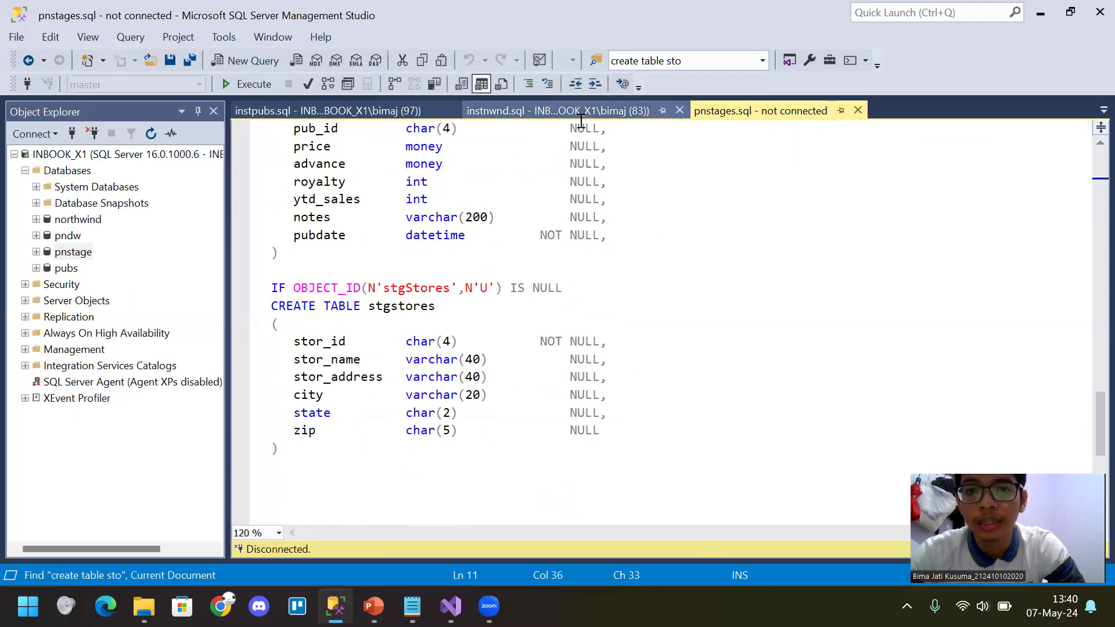
{"action": "left_click", "coordinate": [369, 109]}
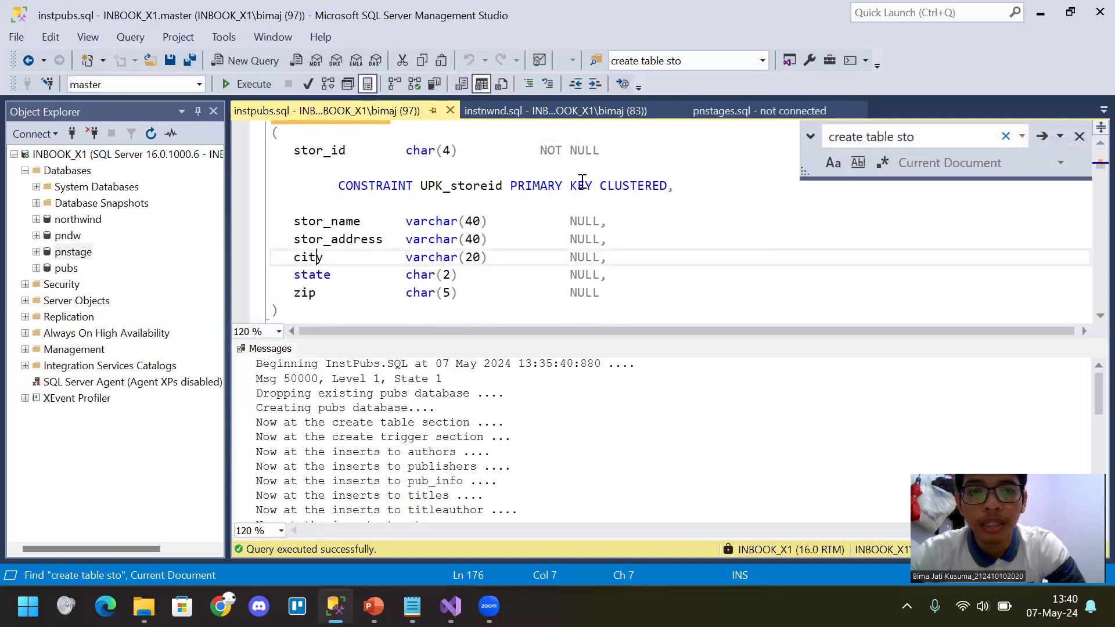
{"action": "scroll", "coordinate": [598, 171], "scroll_direction": "down", "scroll_amount": 1}
{"action": "left_click", "coordinate": [719, 112]}
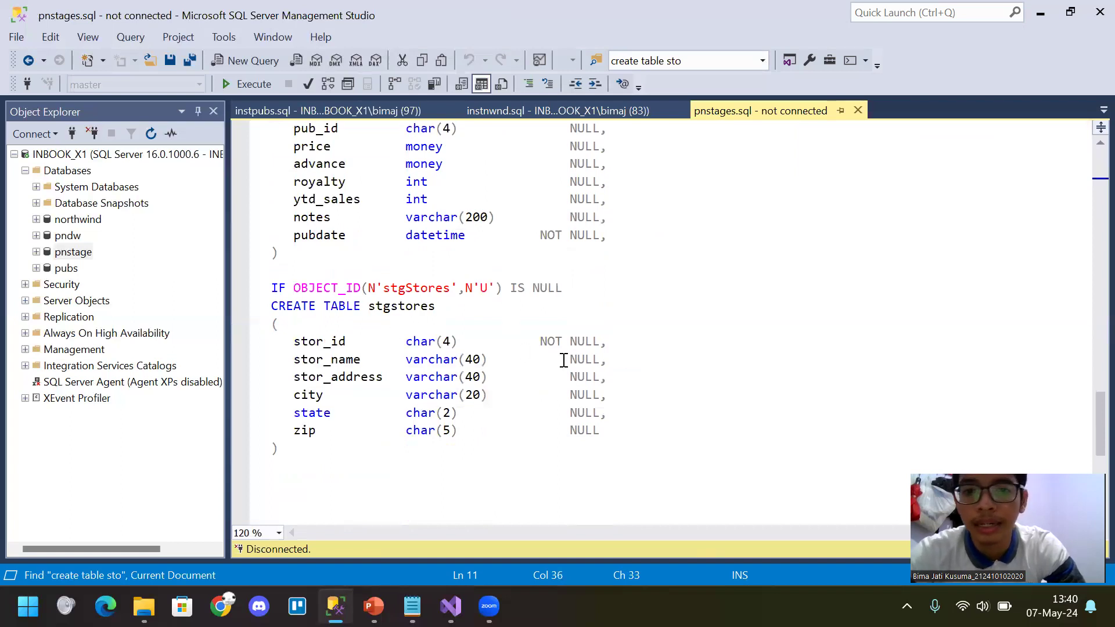
{"action": "left_click", "coordinate": [521, 343]}
{"action": "scroll", "coordinate": [521, 344], "scroll_direction": "up", "scroll_amount": 1}
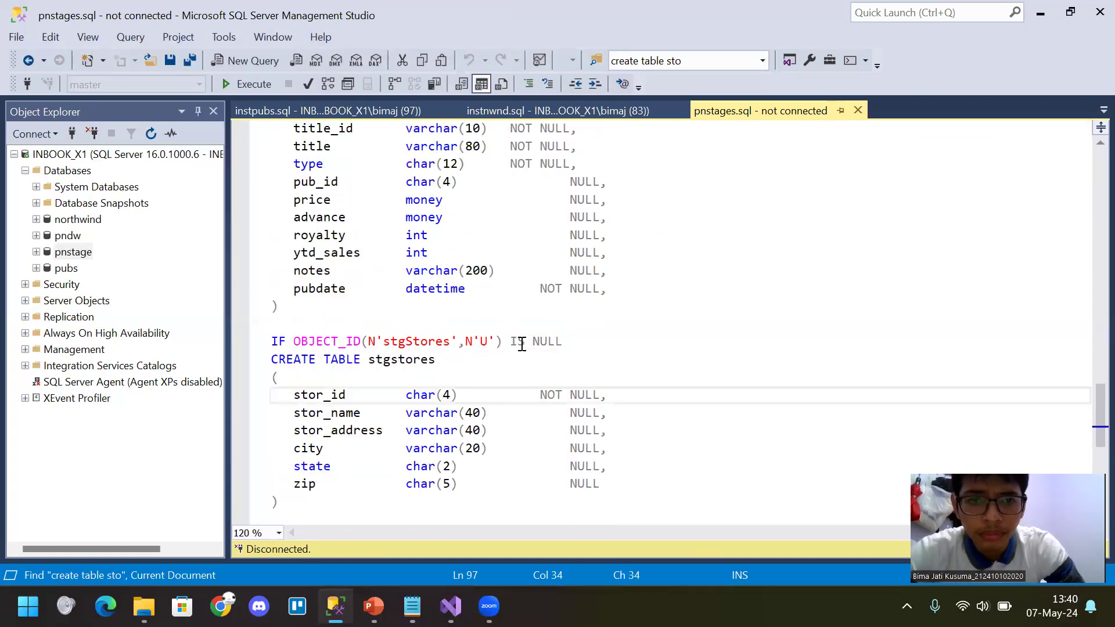
Examine the IF OBJECT_ID existence checks before the staging tables in pnstages.sql, highlighting the one for stgTitles and ending at stgOrders
{"action": "left_click", "coordinate": [548, 323]}
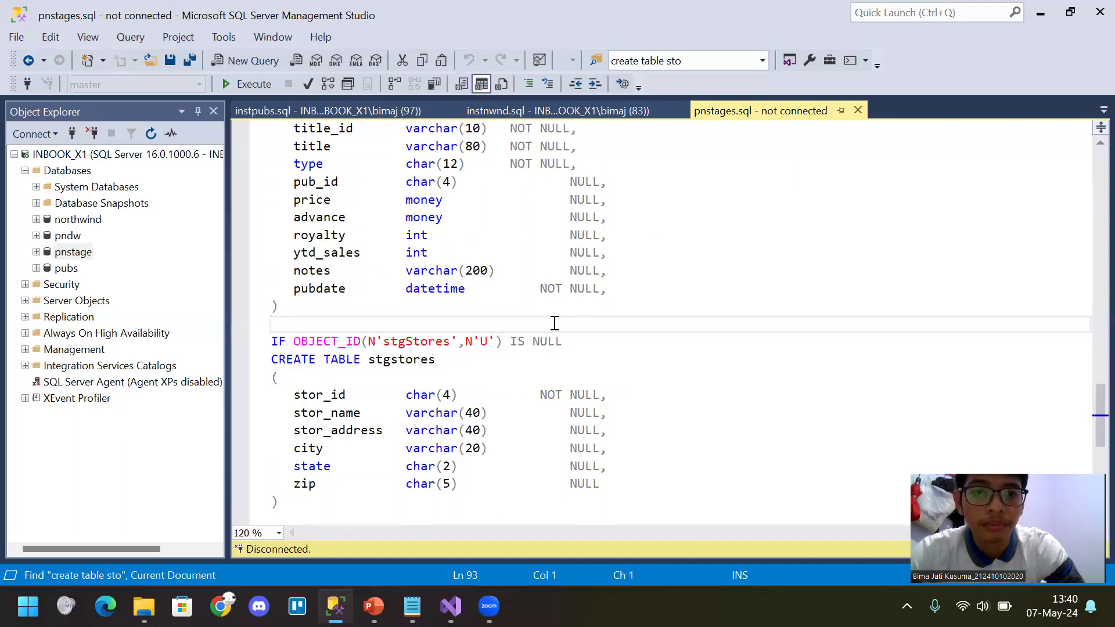
{"action": "scroll", "coordinate": [601, 342], "scroll_direction": "up", "scroll_amount": 2}
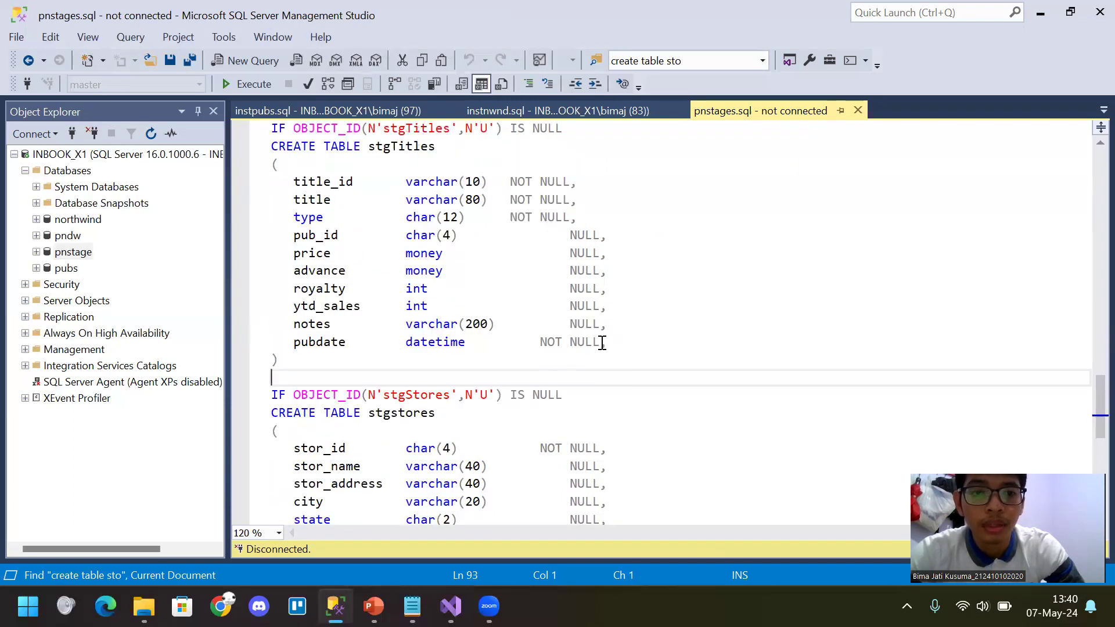
{"action": "scroll", "coordinate": [601, 374], "scroll_direction": "up", "scroll_amount": 1}
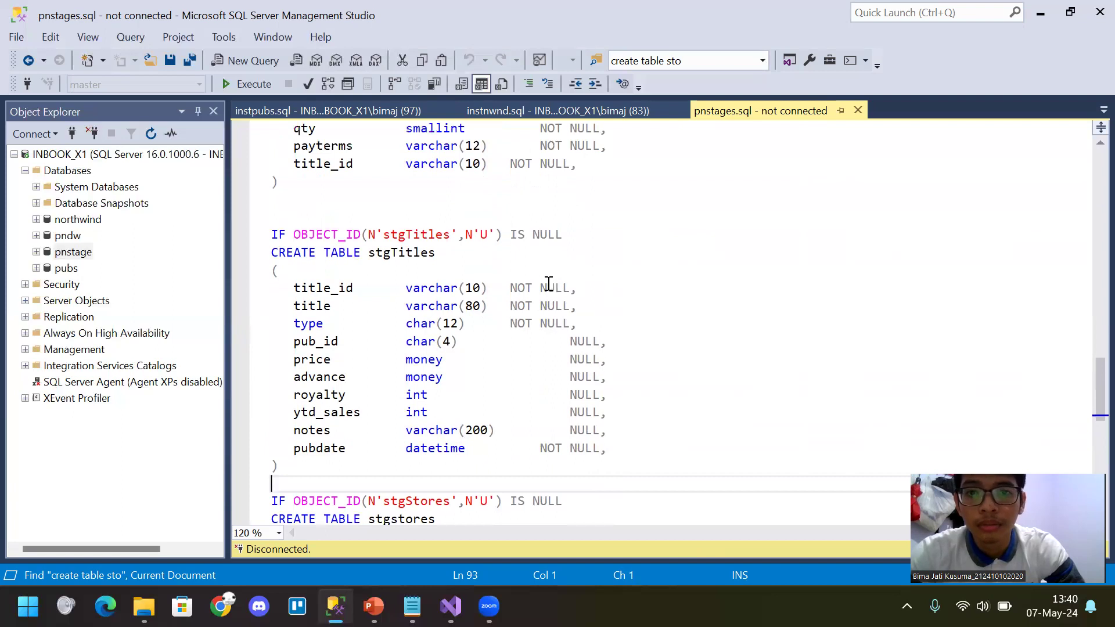
{"action": "left_click_drag", "start_coordinate": [574, 234], "coordinate": [273, 217]}
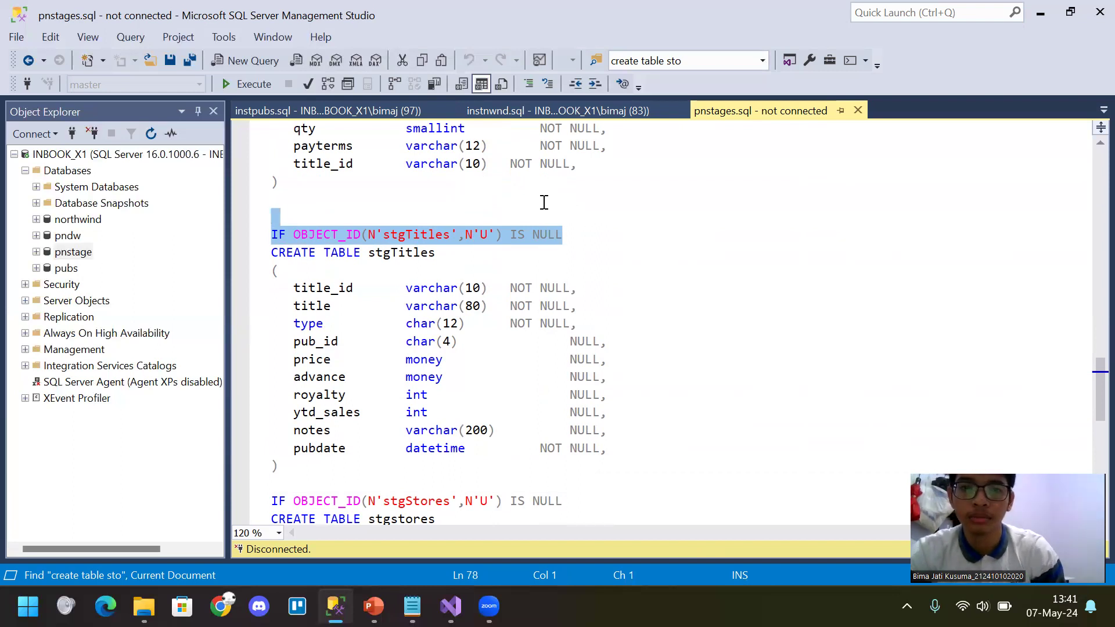
{"action": "left_click", "coordinate": [457, 209]}
{"action": "scroll", "coordinate": [458, 220], "scroll_direction": "up", "scroll_amount": 20}
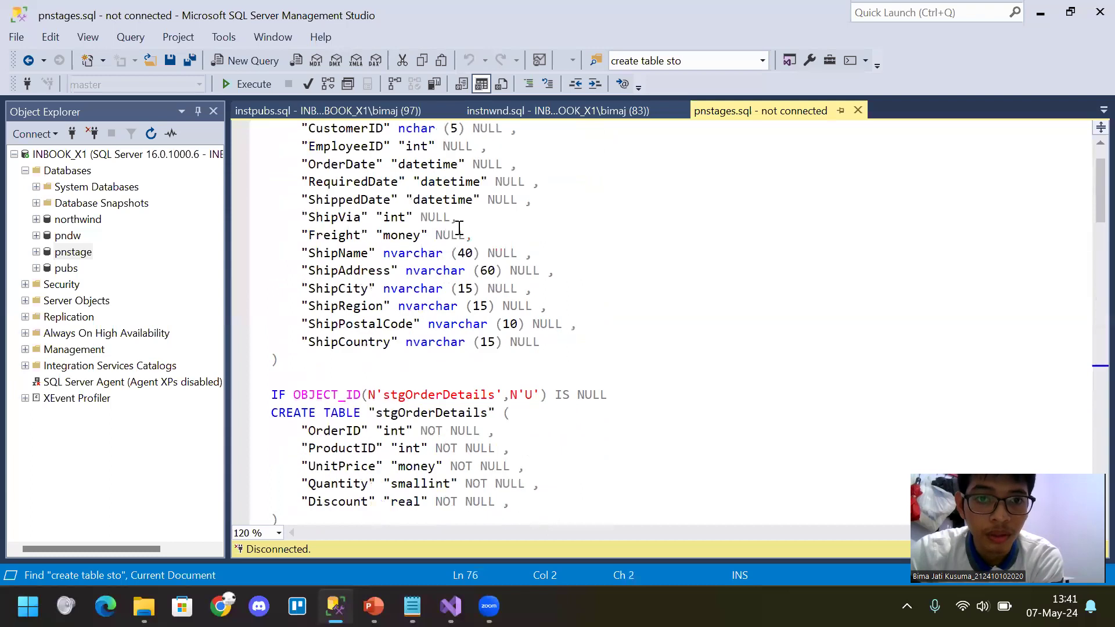
{"action": "scroll", "coordinate": [459, 227], "scroll_direction": "up", "scroll_amount": 1}
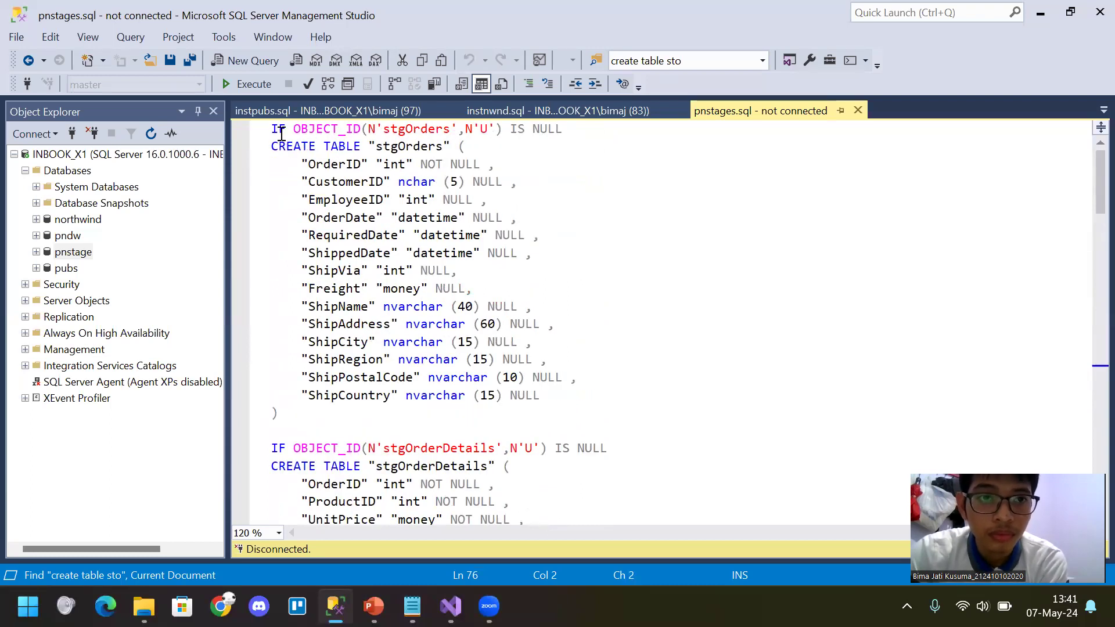
{"action": "left_click", "coordinate": [281, 133]}
{"action": "left_click", "coordinate": [387, 147]}
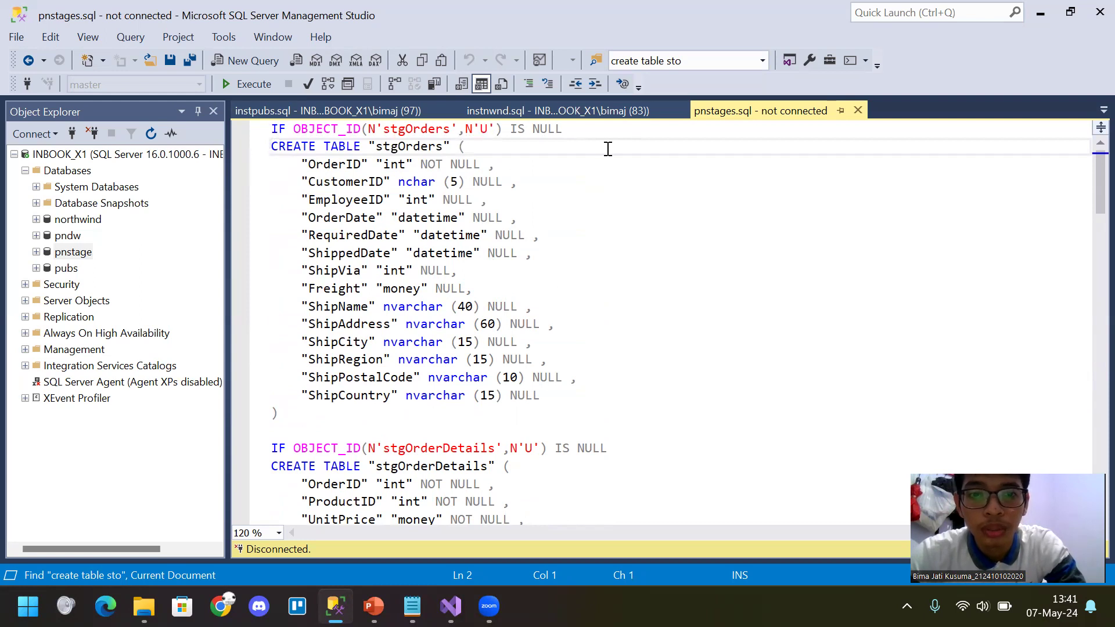
Open the pndw.sql script and copy its DROP TABLE IF EXISTS dbo.dimTime statement
{"action": "left_click", "coordinate": [1103, 110]}
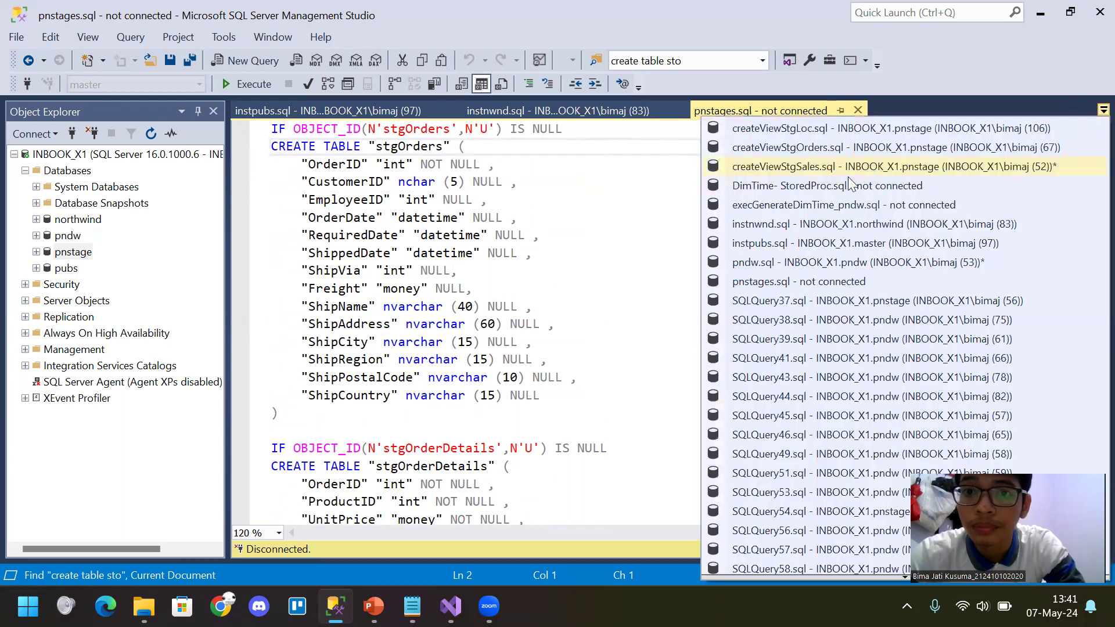
{"action": "left_click", "coordinate": [761, 261]}
{"action": "scroll", "coordinate": [441, 234], "scroll_direction": "down", "scroll_amount": 3}
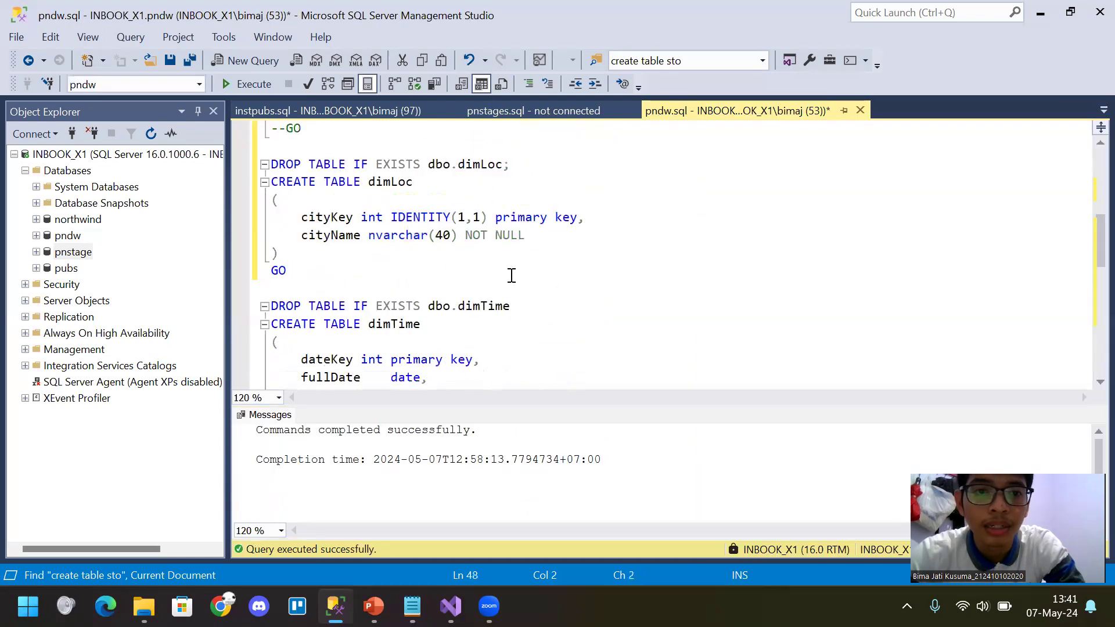
{"action": "left_click_drag", "start_coordinate": [510, 306], "coordinate": [261, 307]}
{"action": "key", "text": "ctrl+c"}
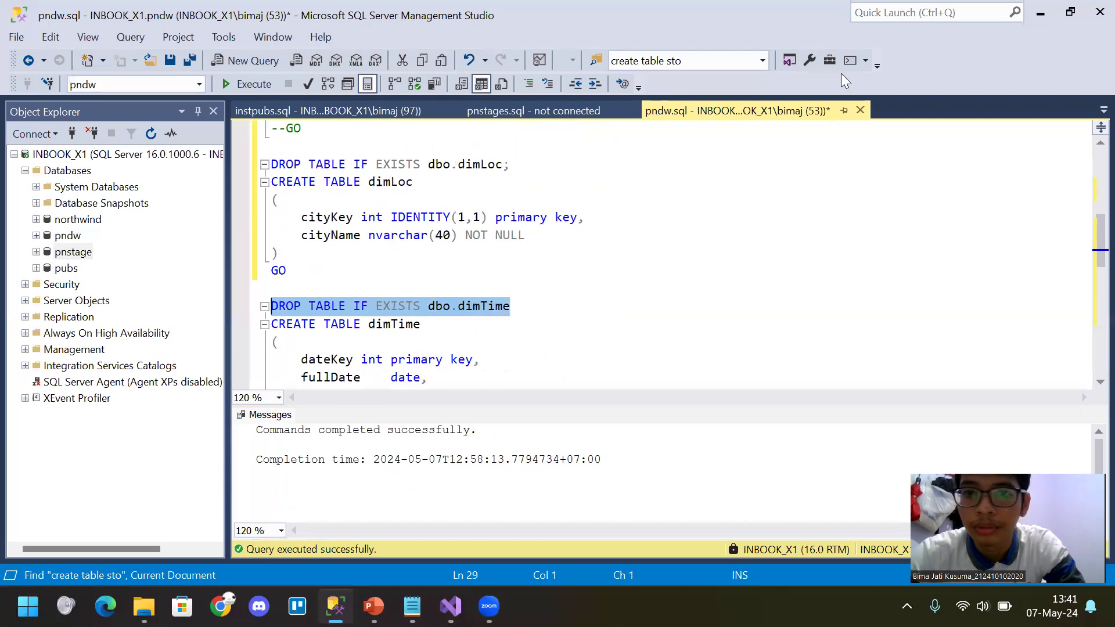
Paste the drop statement on a new line above CREATE TABLE "stgOrders" in pnstages.sql and change its table to dbo.stgOrders
{"action": "left_click", "coordinate": [570, 109]}
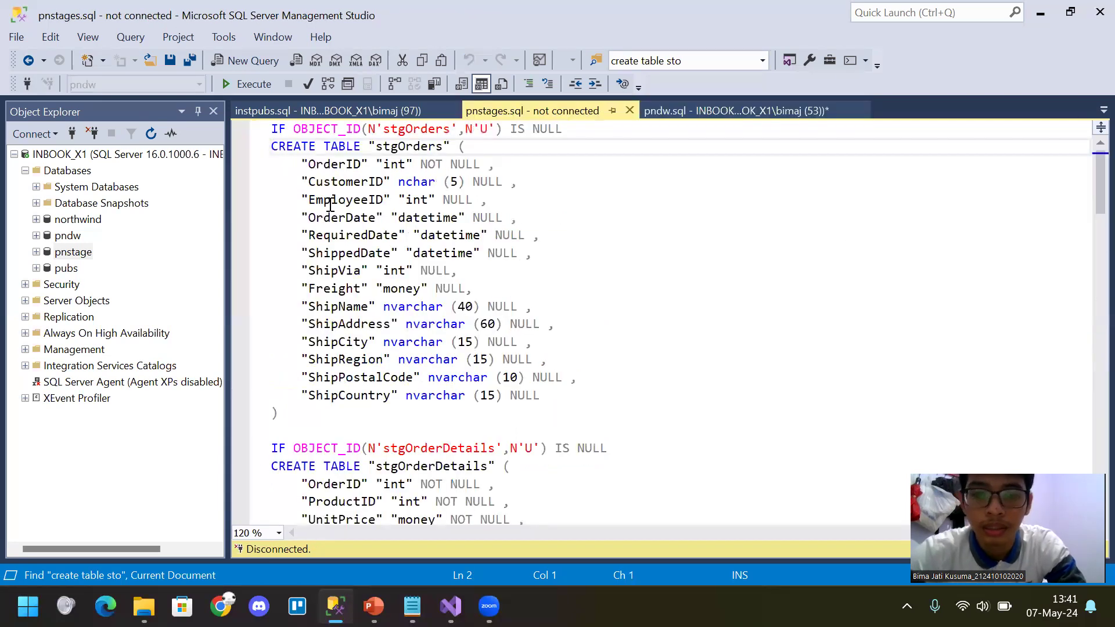
{"action": "key", "text": "Return"}
{"action": "key", "text": "Up"}
{"action": "key", "text": "ctrl+v"}
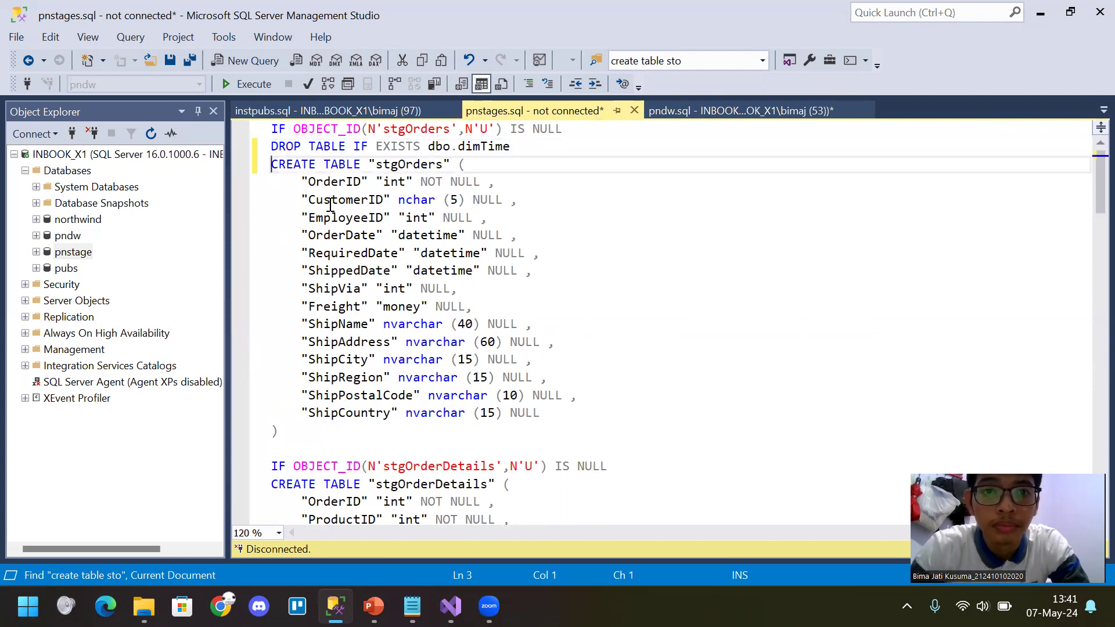
{"action": "key", "text": "BackSpace"}
{"action": "key", "text": "BackSpace"}
{"action": "key", "text": "BackSpace"}
{"action": "key", "text": "BackSpace"}
{"action": "key", "text": "BackSpace"}
{"action": "key", "text": "BackSpace"}
{"action": "key", "text": "BackSpace"}
{"action": "type", "text": "stgOrders"}
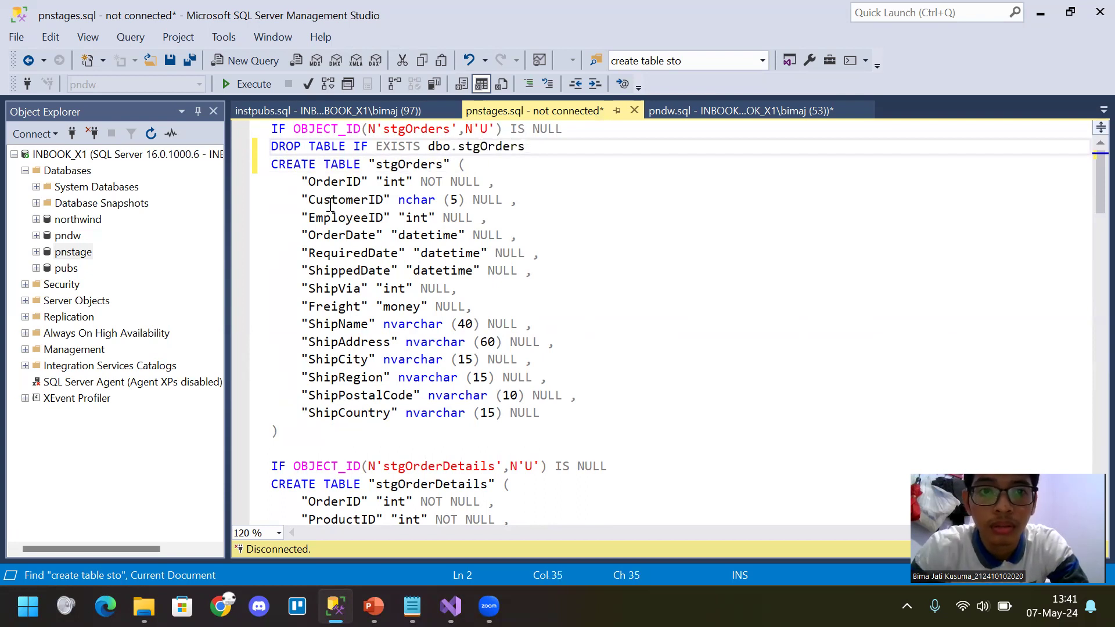
Comment out the IF OBJECT_ID check for stgOrders in pnstages.sql with --
{"action": "scroll", "coordinate": [310, 337], "scroll_direction": "down", "scroll_amount": 2}
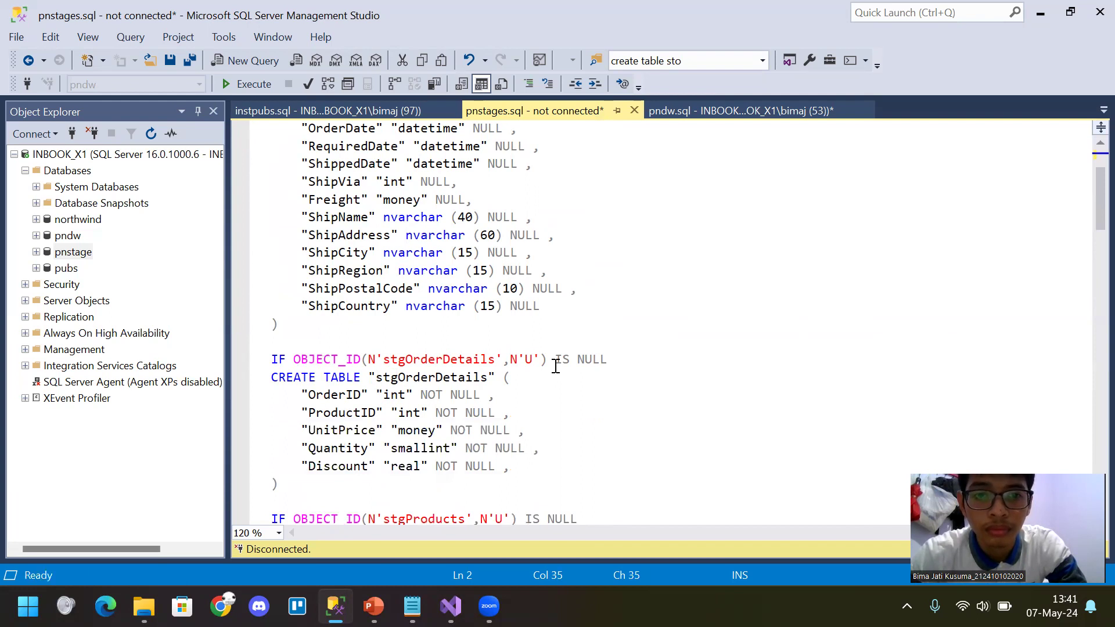
{"action": "scroll", "coordinate": [626, 365], "scroll_direction": "up", "scroll_amount": 2}
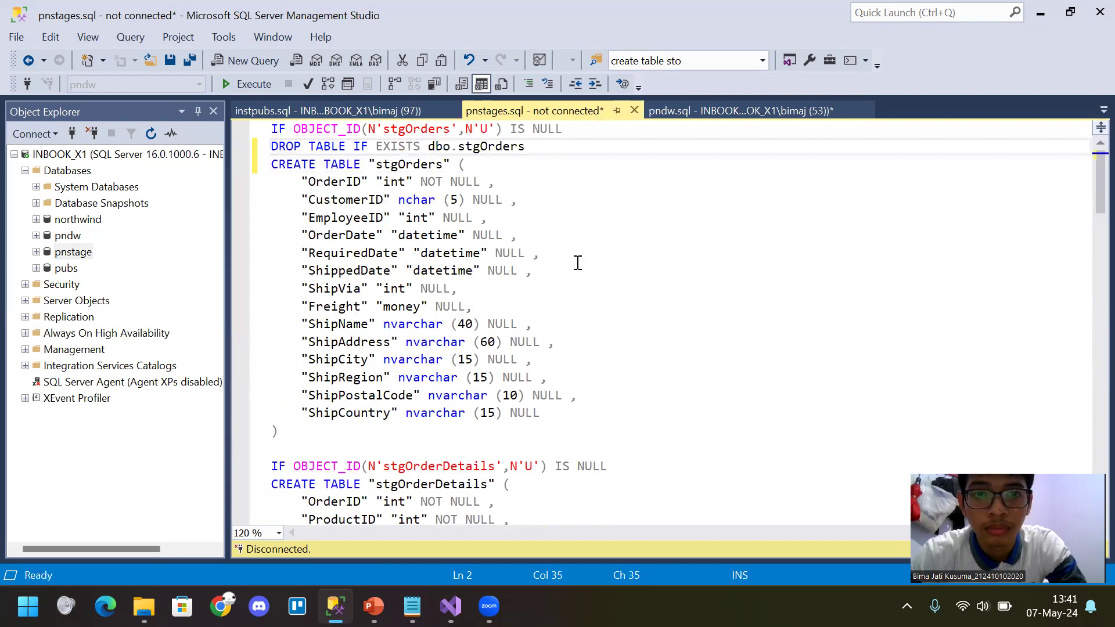
{"action": "left_click", "coordinate": [584, 128]}
{"action": "key", "text": "Home"}
{"action": "type", "text": "--"}
Comment out the IF OBJECT_ID check for stgOrderDetails in pnstages.sql with --
{"action": "key", "text": "Down"}
{"action": "key", "text": "Down"}
{"action": "key", "text": "Down"}
{"action": "key", "text": "Down"}
{"action": "key", "text": "Down"}
{"action": "key", "text": "Down"}
{"action": "key", "text": "Down"}
{"action": "key", "text": "Down"}
{"action": "key", "text": "Down"}
{"action": "key", "text": "Down"}
{"action": "key", "text": "Down"}
{"action": "key", "text": "Down"}
{"action": "key", "text": "Down"}
{"action": "key", "text": "Down"}
{"action": "key", "text": "Down"}
{"action": "key", "text": "Down"}
{"action": "key", "text": "Down"}
{"action": "key", "text": "Down"}
{"action": "key", "text": "Down"}
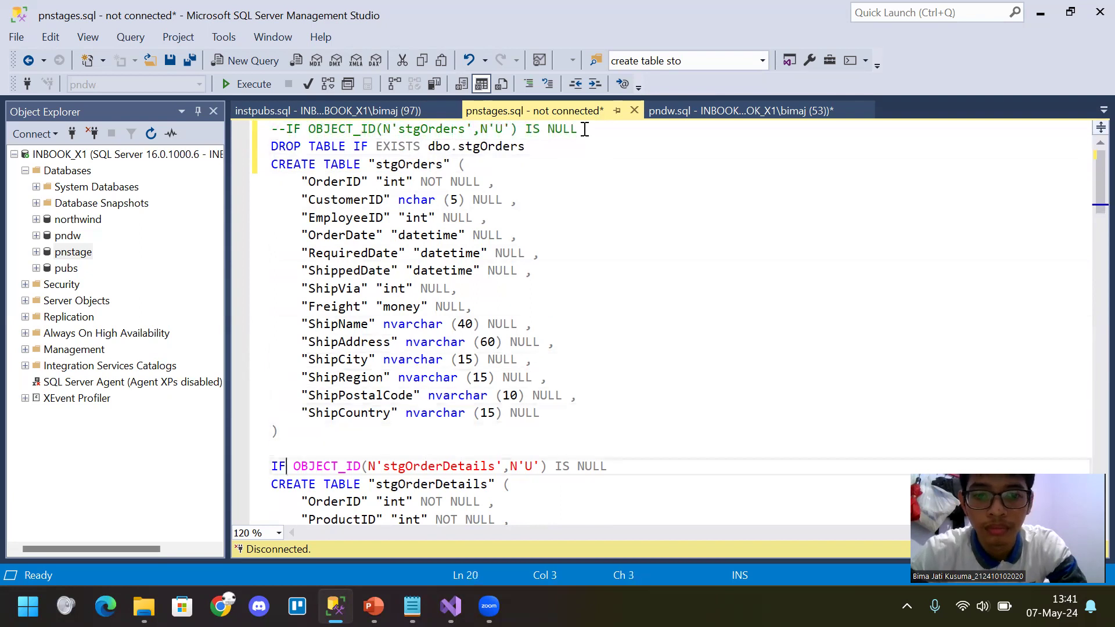
{"action": "type", "text": "--"}
{"action": "key", "text": "End"}
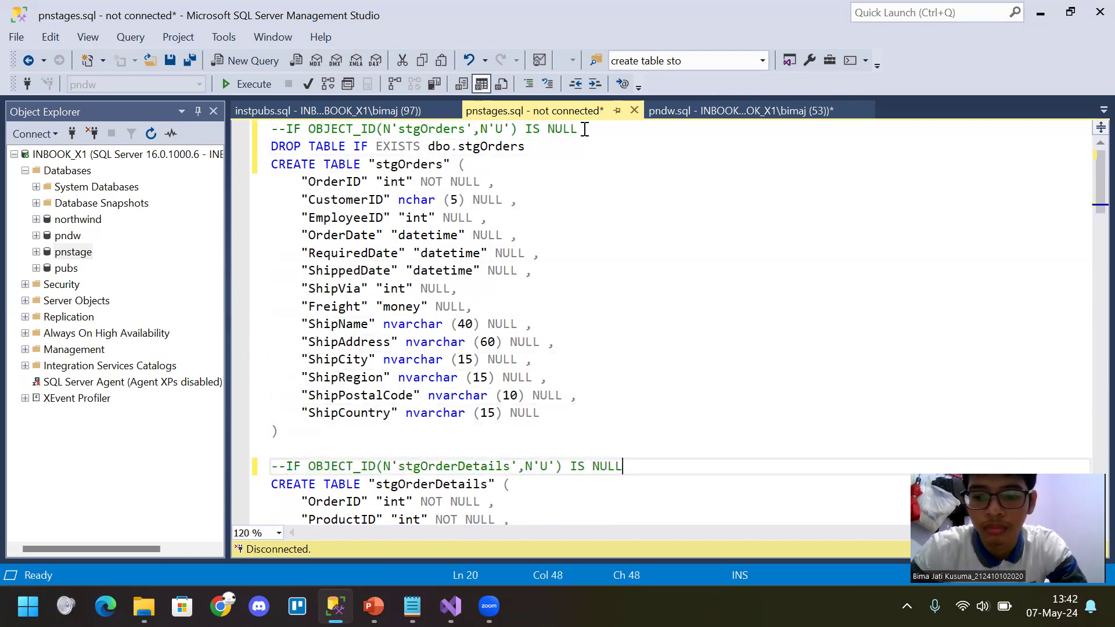
Paste the drop statement on a new line above CREATE TABLE "stgOrderDetails" and change its table to dbo.stgOrderDetails
{"action": "key", "text": "Return"}
{"action": "key", "text": "ctrl+v"}
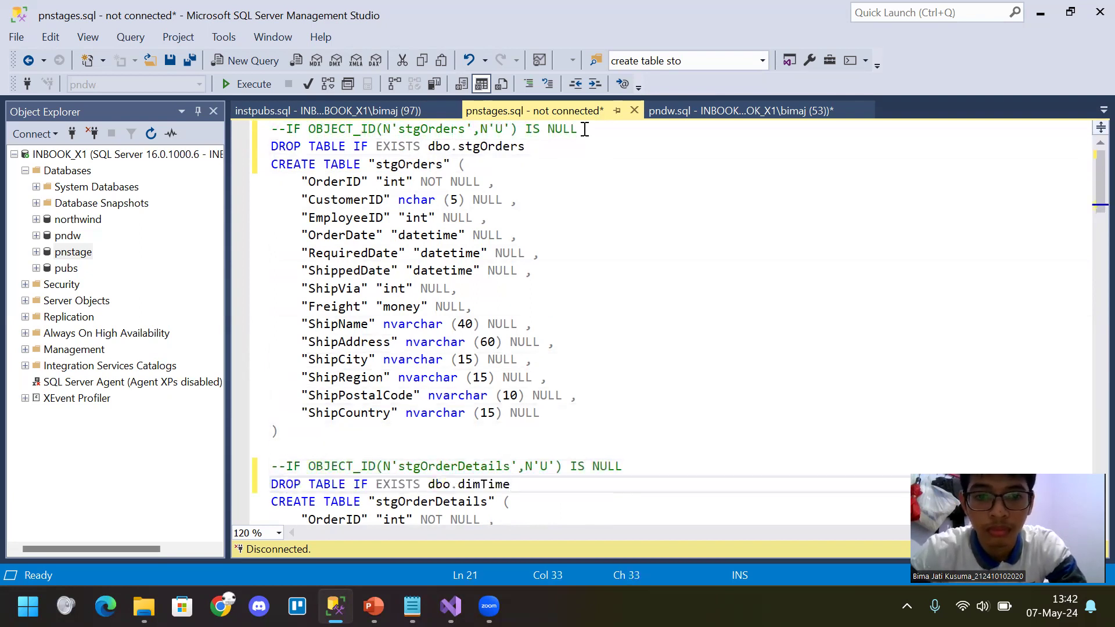
{"action": "key", "text": "BackSpace"}
{"action": "key", "text": "BackSpace"}
{"action": "key", "text": "BackSpace"}
{"action": "key", "text": "BackSpace"}
{"action": "key", "text": "BackSpace"}
{"action": "key", "text": "BackSpace"}
{"action": "key", "text": "BackSpace"}
{"action": "type", "text": "stgOrder"}
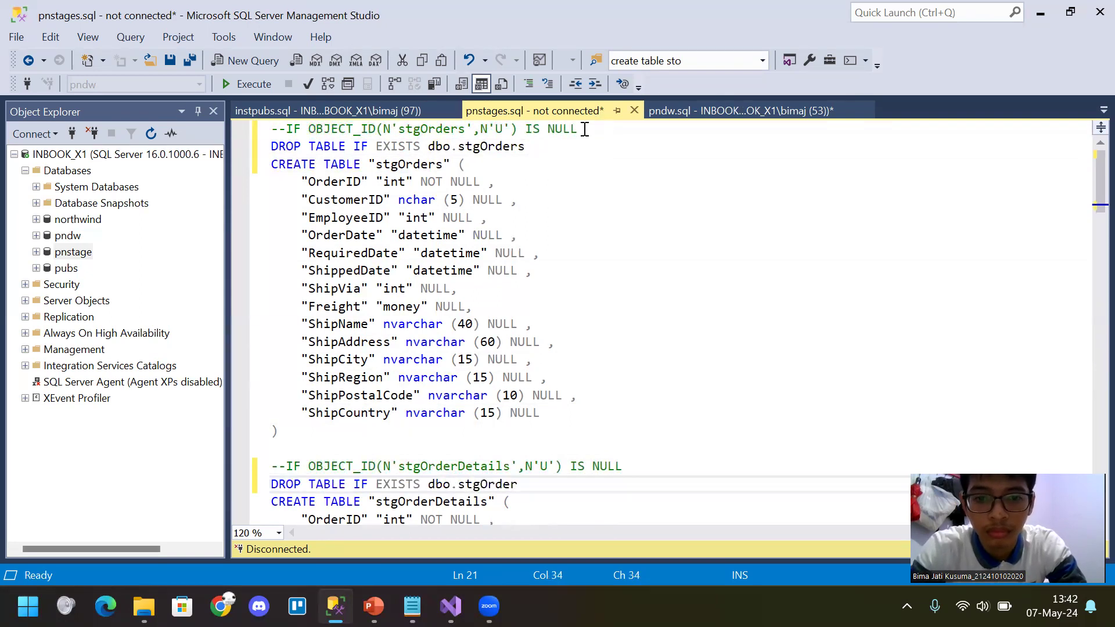
{"action": "type", "text": "Details"}
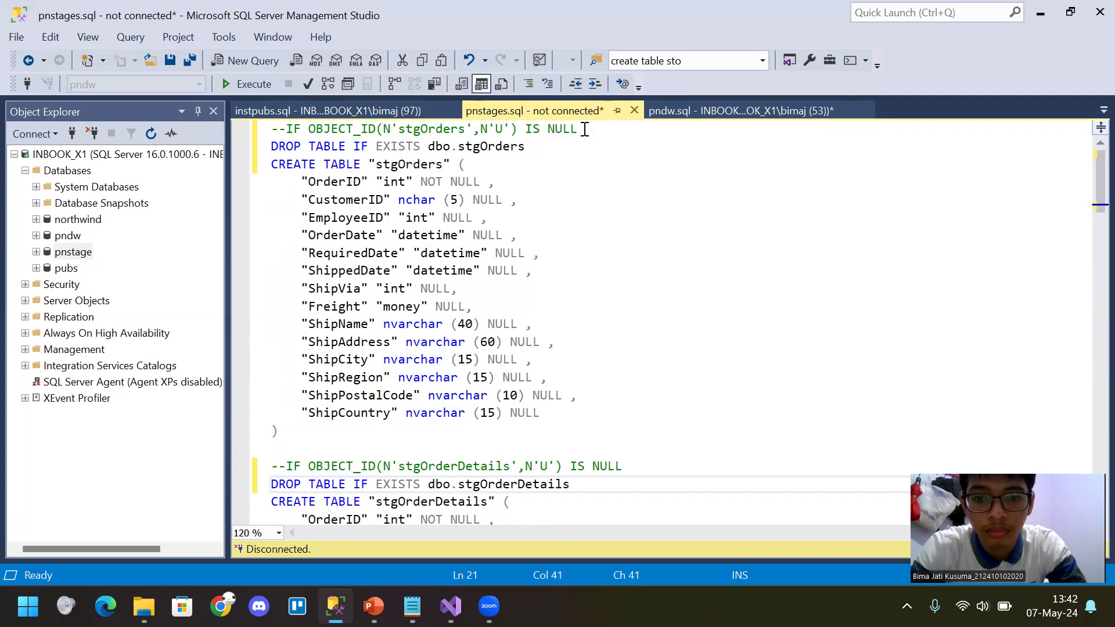
Replace the table name in the stgOrders drop statement with the name copied from CREATE TABLE "stgOrders"
{"action": "left_click_drag", "start_coordinate": [441, 166], "coordinate": [376, 166]}
{"action": "key", "text": "ctrl+c"}
{"action": "left_click_drag", "start_coordinate": [525, 147], "coordinate": [458, 147]}
{"action": "key", "text": "ctrl+v"}
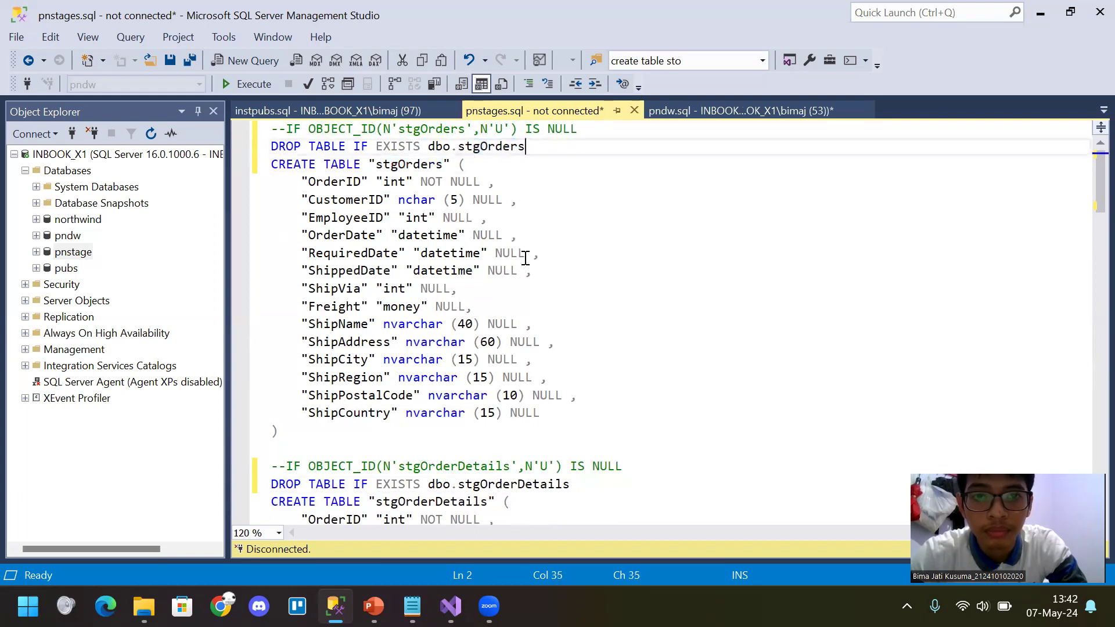
Compare the table name in the stgOrderDetails drop statement with the name in its CREATE TABLE line
{"action": "scroll", "coordinate": [524, 258], "scroll_direction": "down", "scroll_amount": 2}
{"action": "left_click_drag", "start_coordinate": [571, 378], "coordinate": [451, 377]}
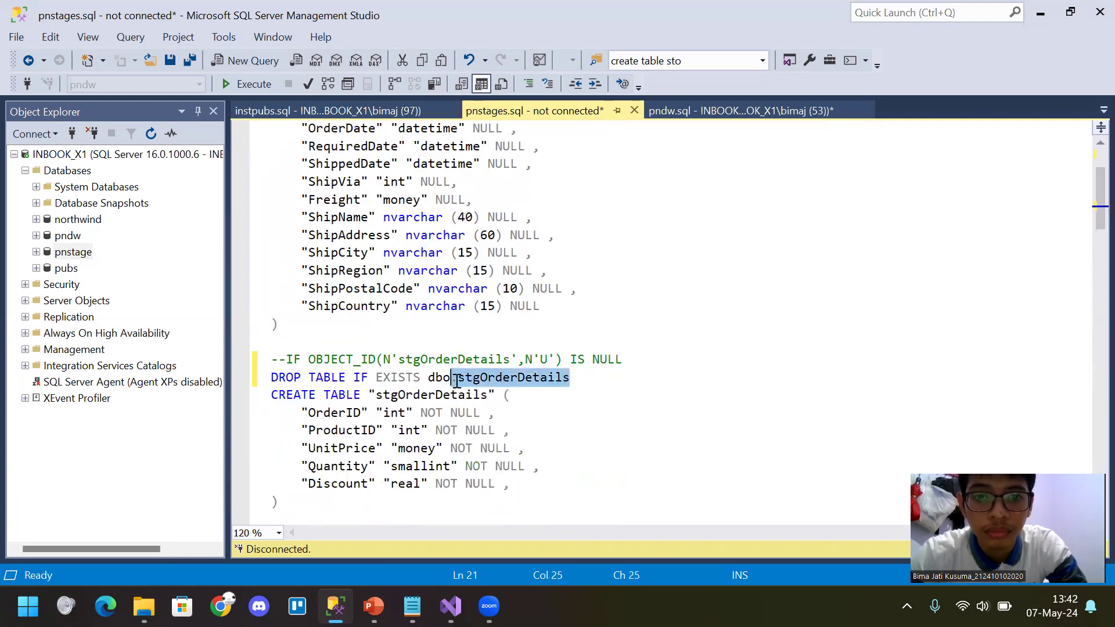
{"action": "left_click", "coordinate": [483, 396]}
{"action": "left_click_drag", "start_coordinate": [484, 398], "coordinate": [375, 398]}
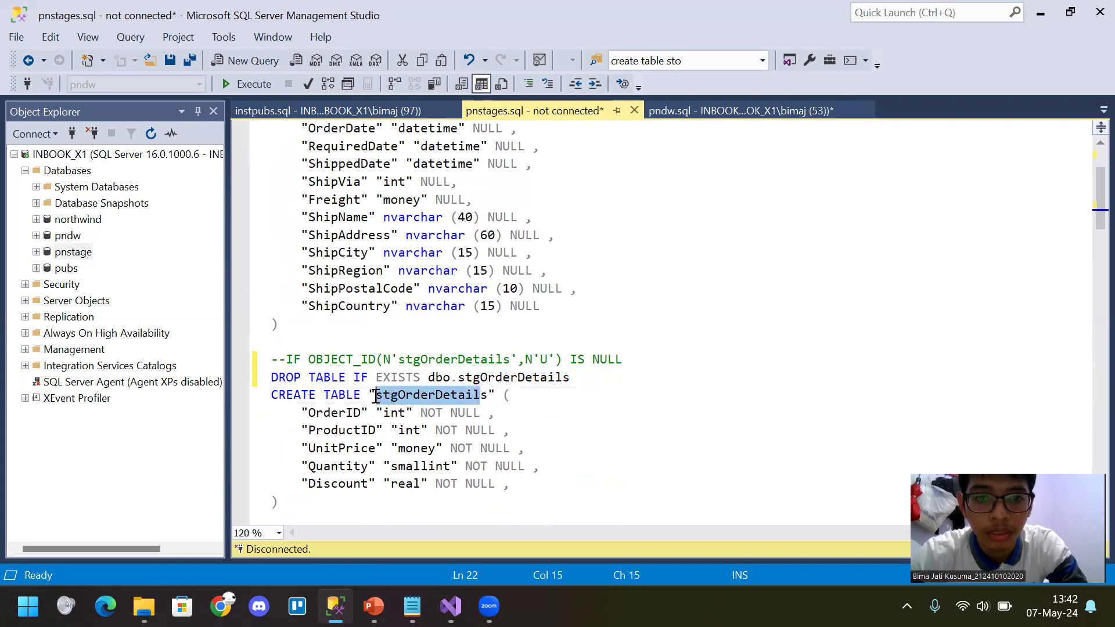
{"action": "left_click", "coordinate": [562, 377]}
{"action": "left_click", "coordinate": [488, 396]}
{"action": "left_click_drag", "start_coordinate": [487, 397], "coordinate": [379, 398]}
{"action": "left_click_drag", "start_coordinate": [571, 378], "coordinate": [458, 380]}
{"action": "key", "text": "End"}
Write DROP TABLE IF EXISTS dbo.stgProducts on a new line above CREATE TABLE "stgProducts"
{"action": "scroll", "coordinate": [468, 383], "scroll_direction": "down", "scroll_amount": 3}
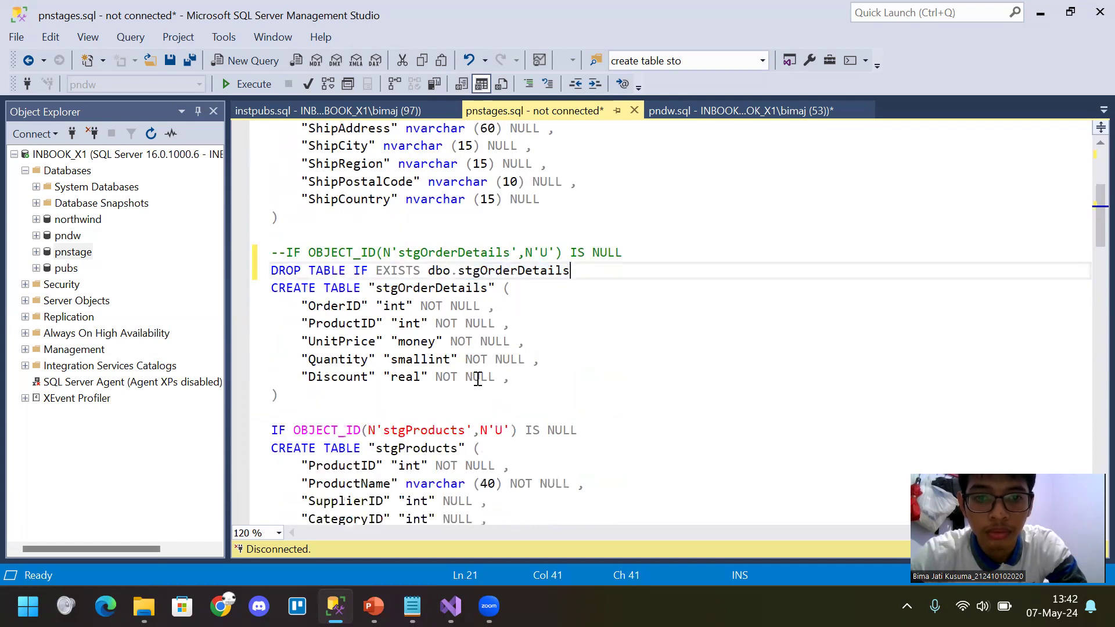
{"action": "left_click", "coordinate": [613, 379]}
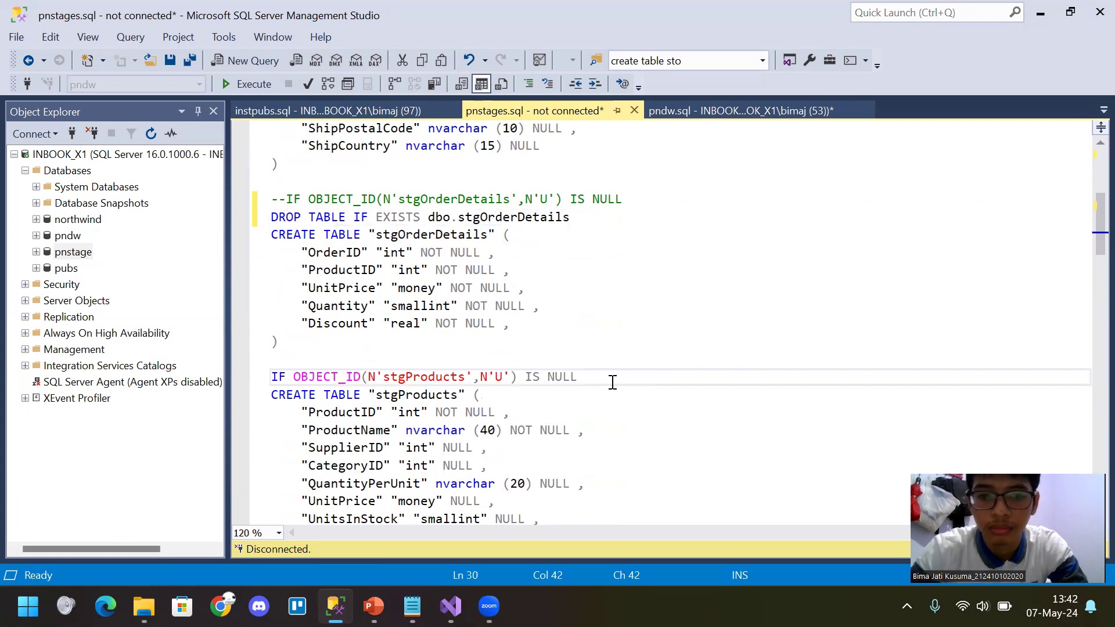
{"action": "key", "text": "Return"}
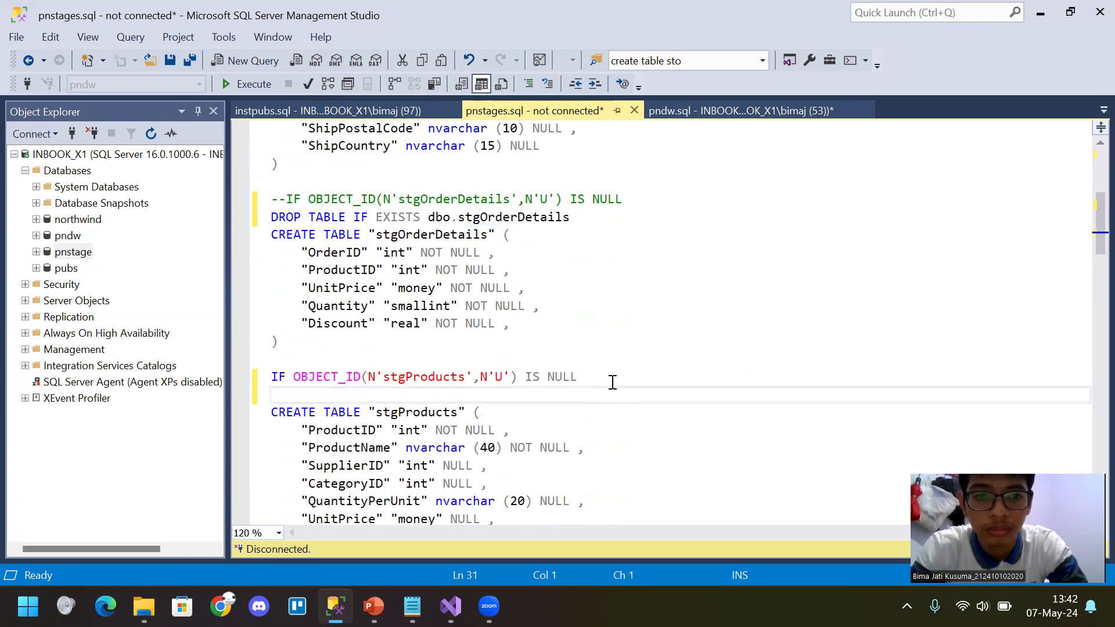
{"action": "type", "text": "DROP TABLE IF EXISTS dbo"}
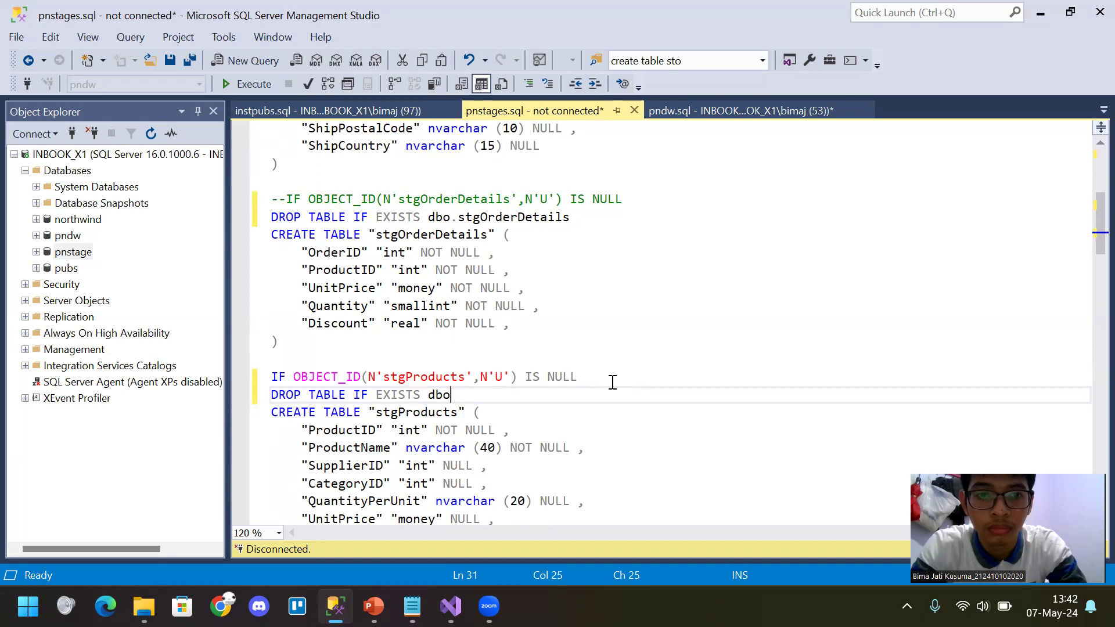
{"action": "type", "text": ".stgProdu"}
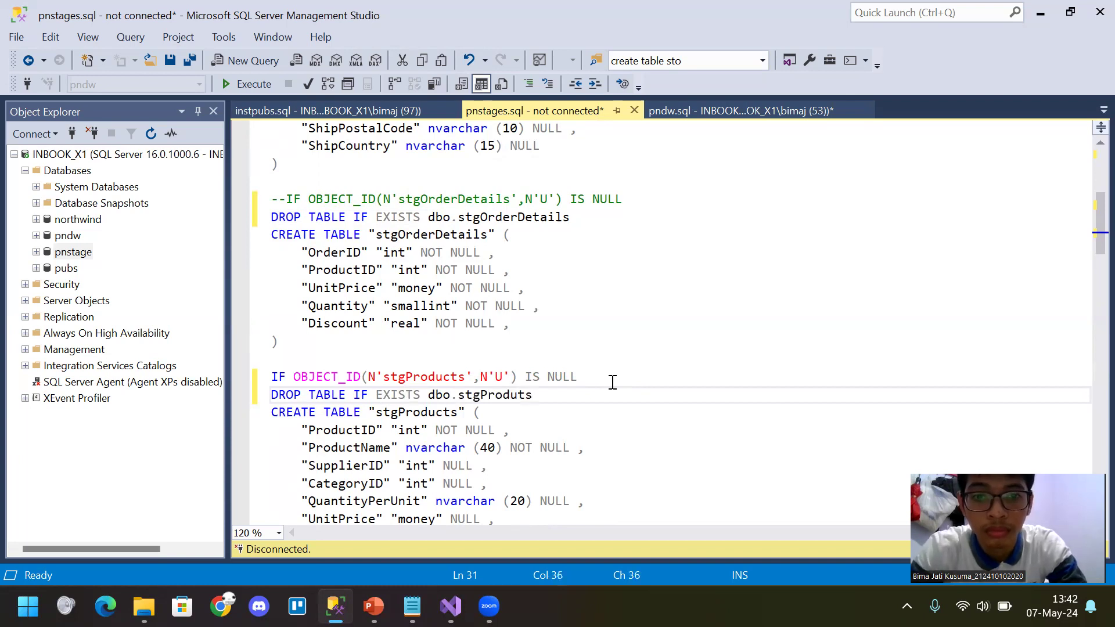
{"action": "type", "text": "cts"}
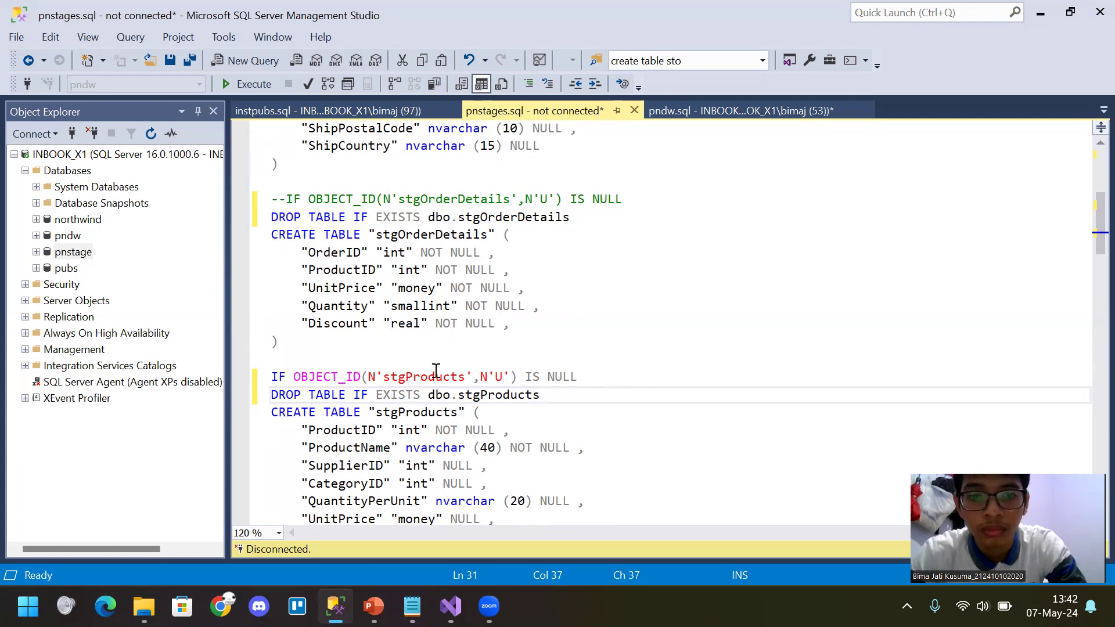
Replace the table name in the stgProducts drop statement with the name copied from CREATE TABLE "stgProducts"
{"action": "left_click_drag", "start_coordinate": [458, 414], "coordinate": [375, 415]}
{"action": "key", "text": "ctrl+c"}
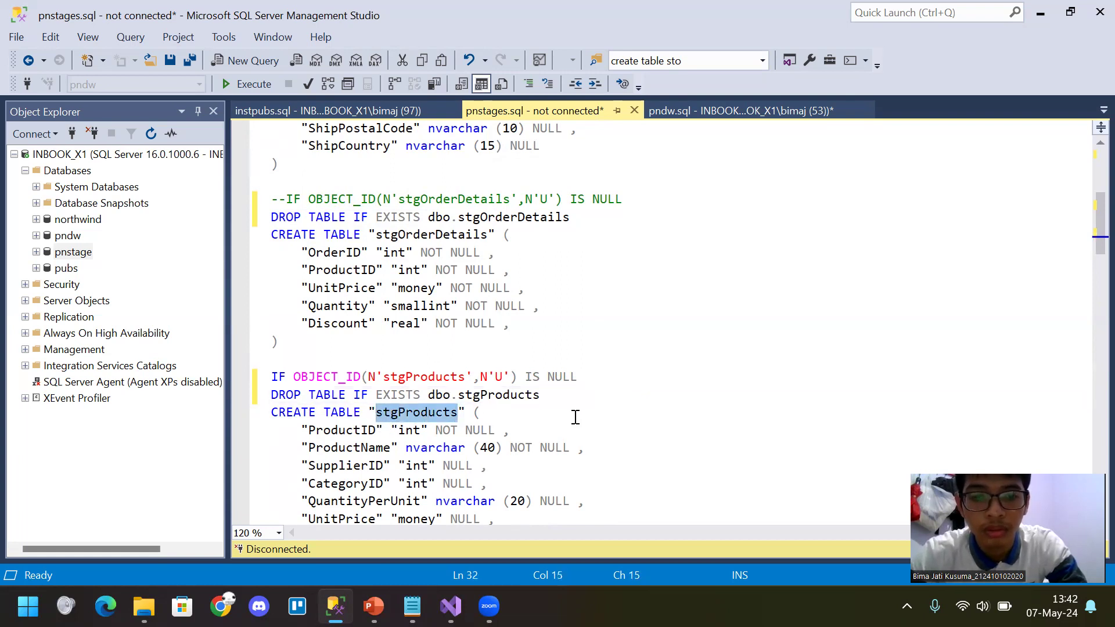
{"action": "left_click_drag", "start_coordinate": [543, 395], "coordinate": [461, 400]}
{"action": "key", "text": "ctrl+v"}
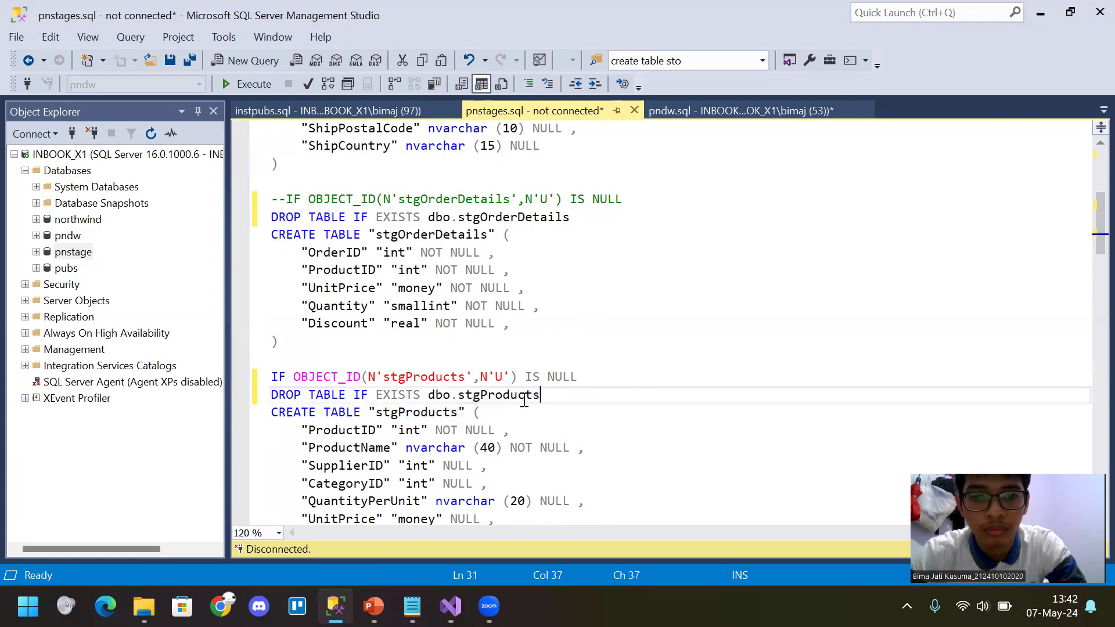
Copy the whole stgProducts drop statement and delete the IF OBJECT_ID check for stgProducts above it
{"action": "left_click_drag", "start_coordinate": [556, 401], "coordinate": [270, 393]}
{"action": "key", "text": "ctrl+c"}
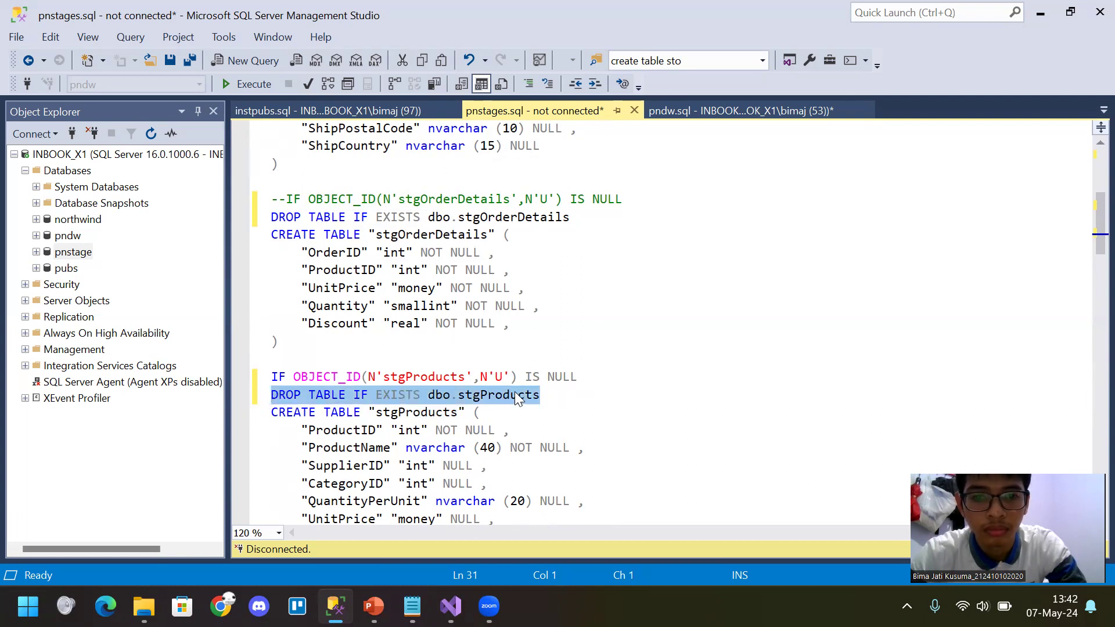
{"action": "left_click_drag", "start_coordinate": [579, 378], "coordinate": [270, 378]}
{"action": "key", "text": "Delete"}
Paste the drop statement on a new line above CREATE TABLE "stgCategories" and change its table to dbo.stgCategories
{"action": "scroll", "coordinate": [404, 386], "scroll_direction": "down", "scroll_amount": 5}
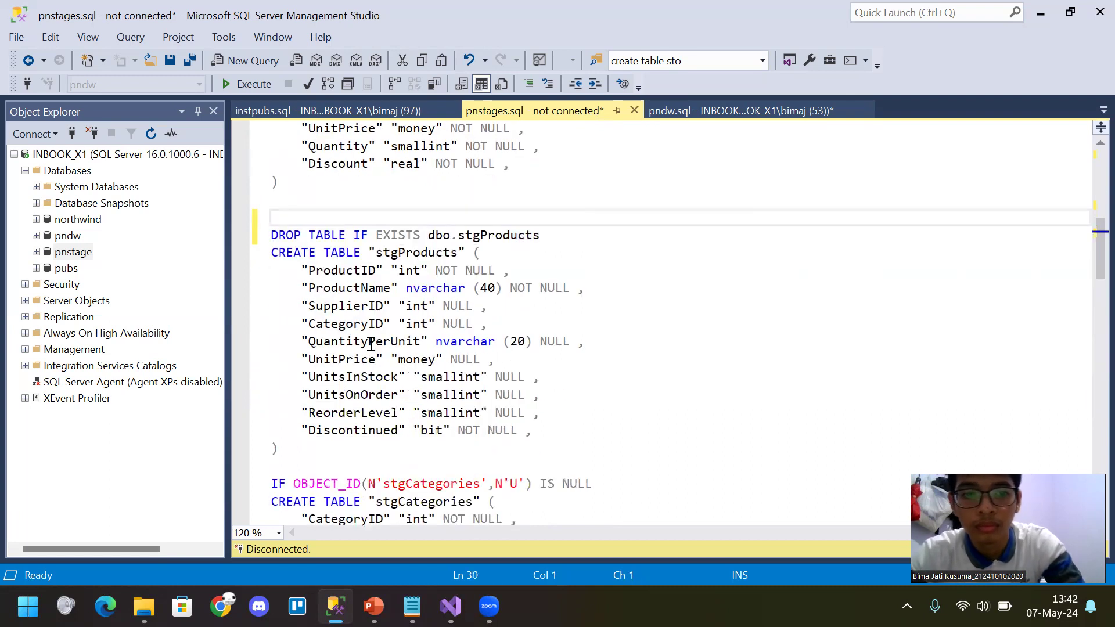
{"action": "scroll", "coordinate": [401, 372], "scroll_direction": "down", "scroll_amount": 13}
{"action": "scroll", "coordinate": [386, 336], "scroll_direction": "up", "scroll_amount": 12}
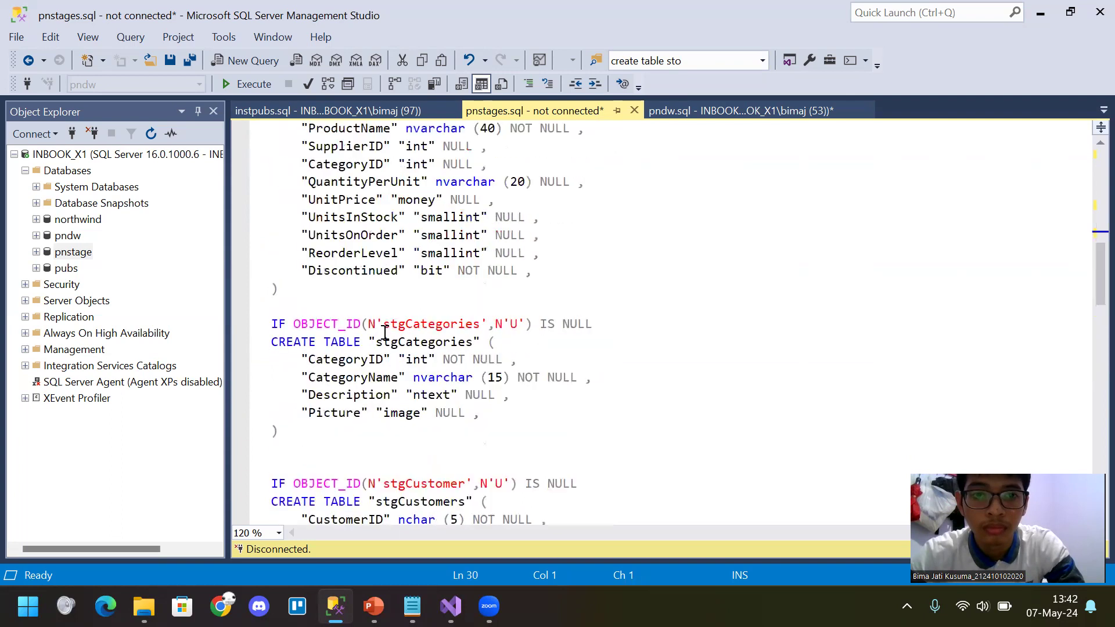
{"action": "scroll", "coordinate": [374, 323], "scroll_direction": "up", "scroll_amount": 4}
{"action": "scroll", "coordinate": [351, 401], "scroll_direction": "down", "scroll_amount": 2}
{"action": "left_click", "coordinate": [349, 413]}
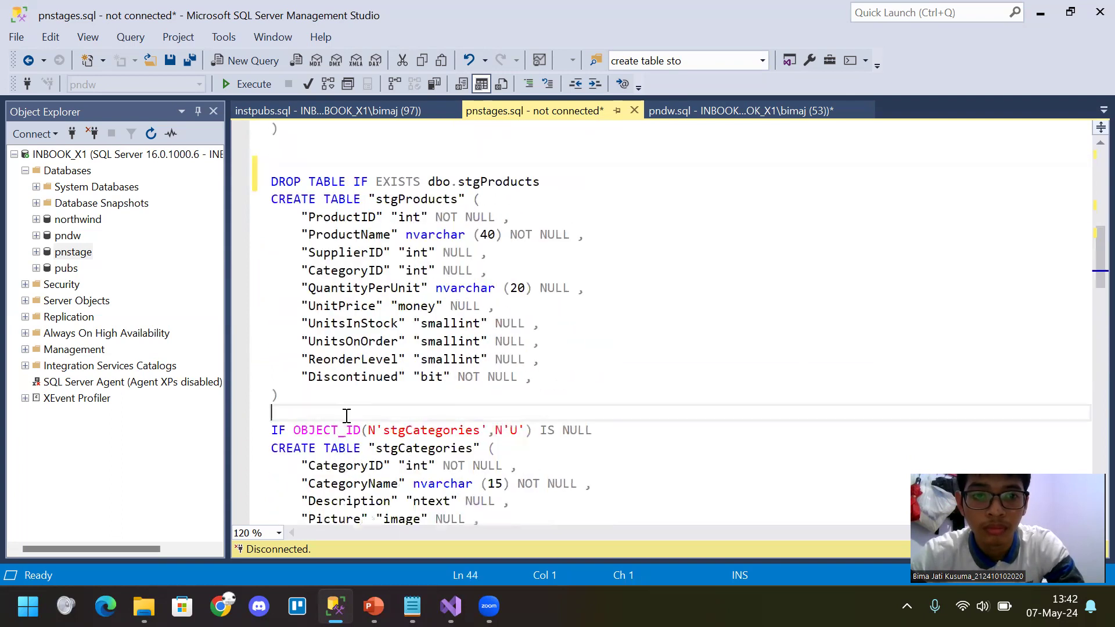
{"action": "left_click", "coordinate": [598, 434]}
{"action": "key", "text": "Return"}
{"action": "key", "text": "ctrl+v"}
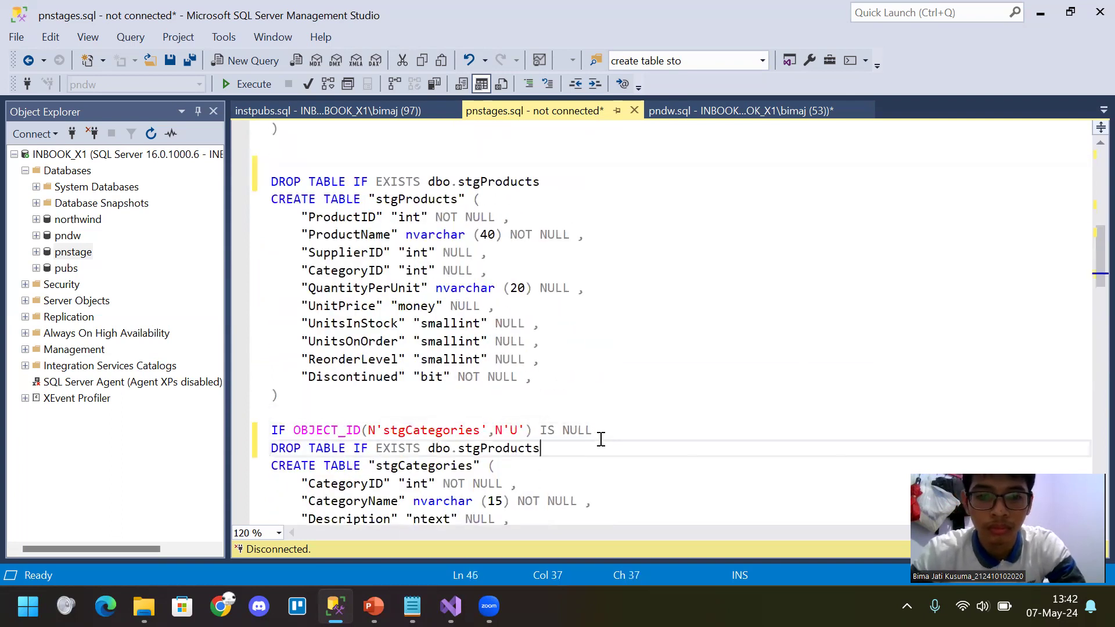
{"action": "left_click_drag", "start_coordinate": [473, 466], "coordinate": [378, 470]}
{"action": "key", "text": "ctrl+c"}
{"action": "left_click_drag", "start_coordinate": [544, 448], "coordinate": [462, 456]}
{"action": "key", "text": "ctrl+v"}
Delete the IF OBJECT_ID check for stgCategories together with its leftover empty line
{"action": "left_click_drag", "start_coordinate": [590, 430], "coordinate": [245, 429]}
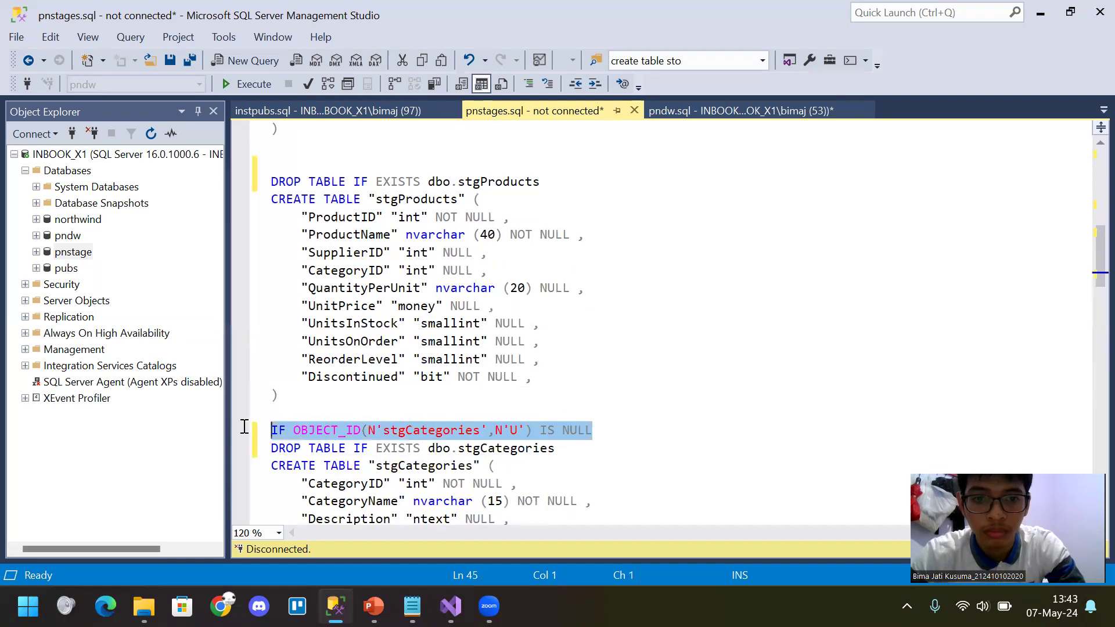
{"action": "key", "text": "BackSpace"}
{"action": "key", "text": "BackSpace"}
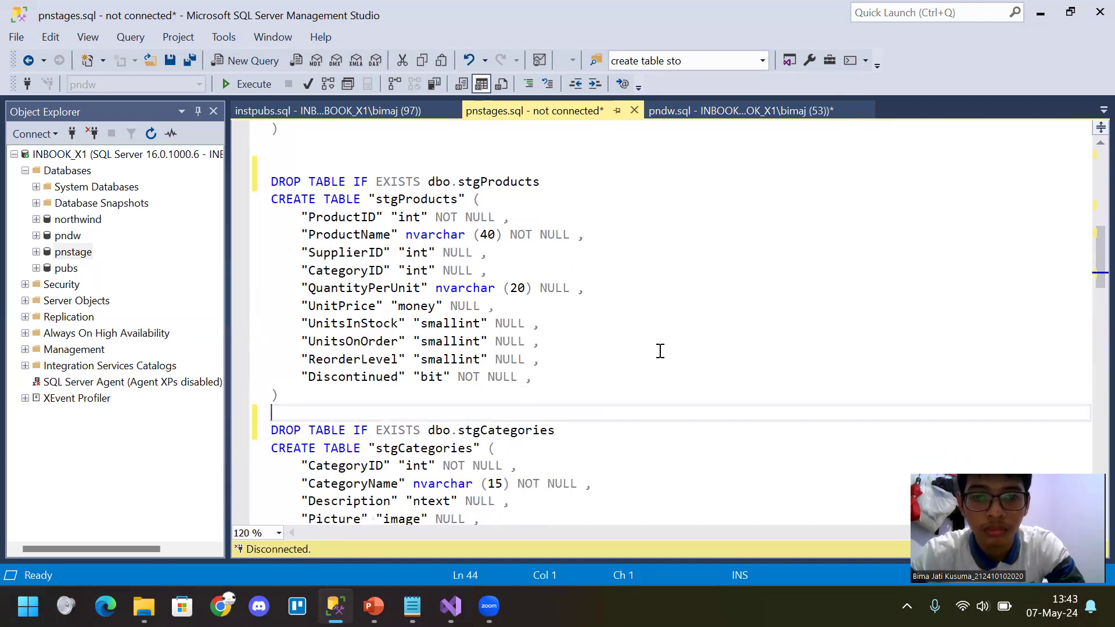
Copy the stgCategories drop statement above CREATE TABLE "stgCustomers" and delete the IF OBJECT_ID check for stgCustomer
{"action": "scroll", "coordinate": [659, 348], "scroll_direction": "down", "scroll_amount": 5}
{"action": "left_click", "coordinate": [602, 317]}
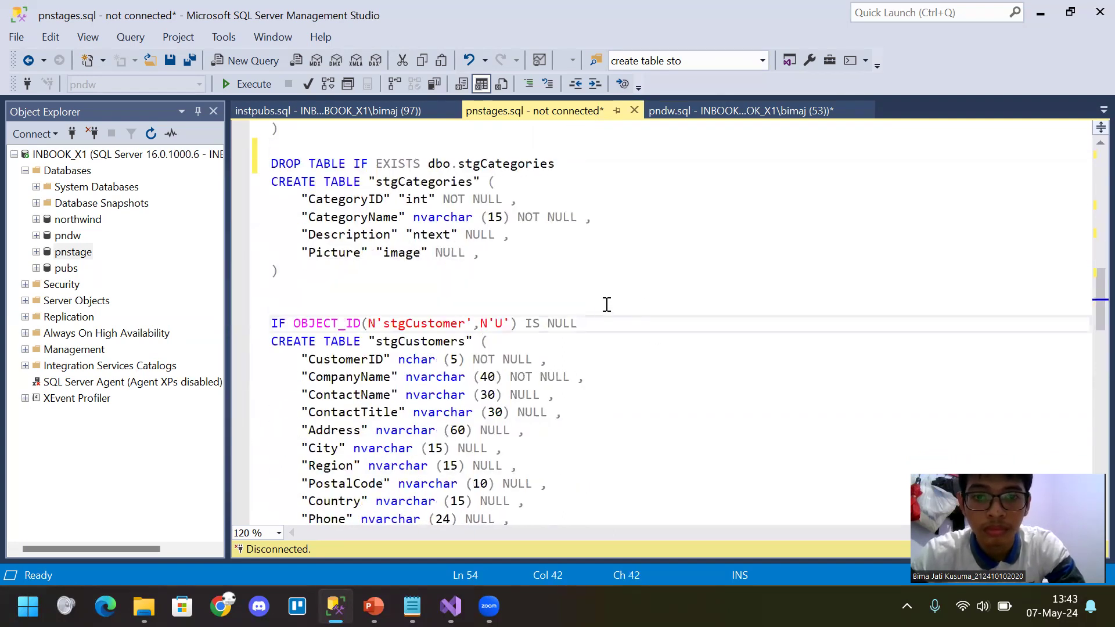
{"action": "left_click_drag", "start_coordinate": [575, 167], "coordinate": [244, 166]}
{"action": "key", "text": "ctrl+c"}
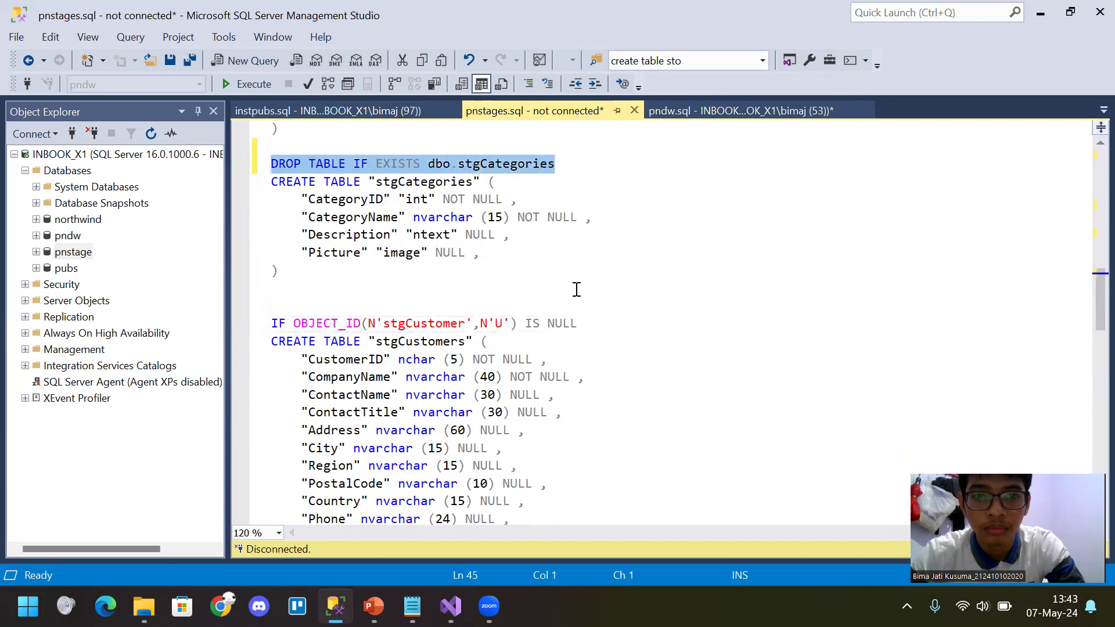
{"action": "left_click", "coordinate": [597, 321]}
{"action": "key", "text": "Return"}
{"action": "key", "text": "ctrl+v"}
{"action": "left_click", "coordinate": [595, 321]}
{"action": "key", "text": "shift+Home"}
{"action": "key", "text": "Delete"}
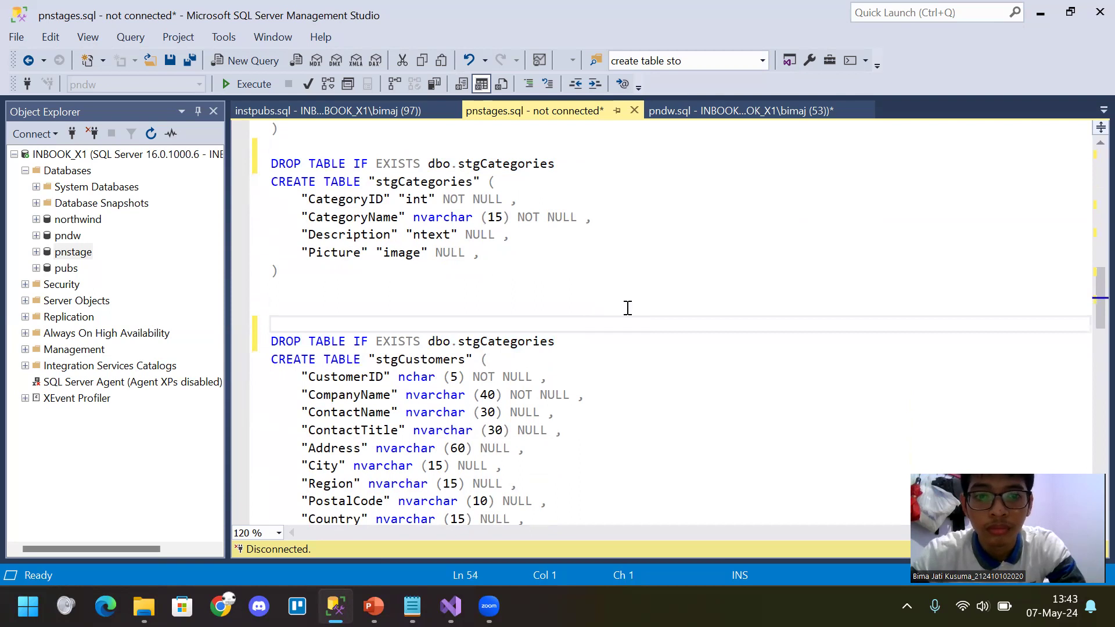
Change the table in the drop statement above CREATE TABLE "stgCustomers" to dbo.stgCustomers
{"action": "left_click_drag", "start_coordinate": [465, 360], "coordinate": [375, 360]}
{"action": "key", "text": "ctrl+c"}
{"action": "left_click_drag", "start_coordinate": [557, 341], "coordinate": [457, 347]}
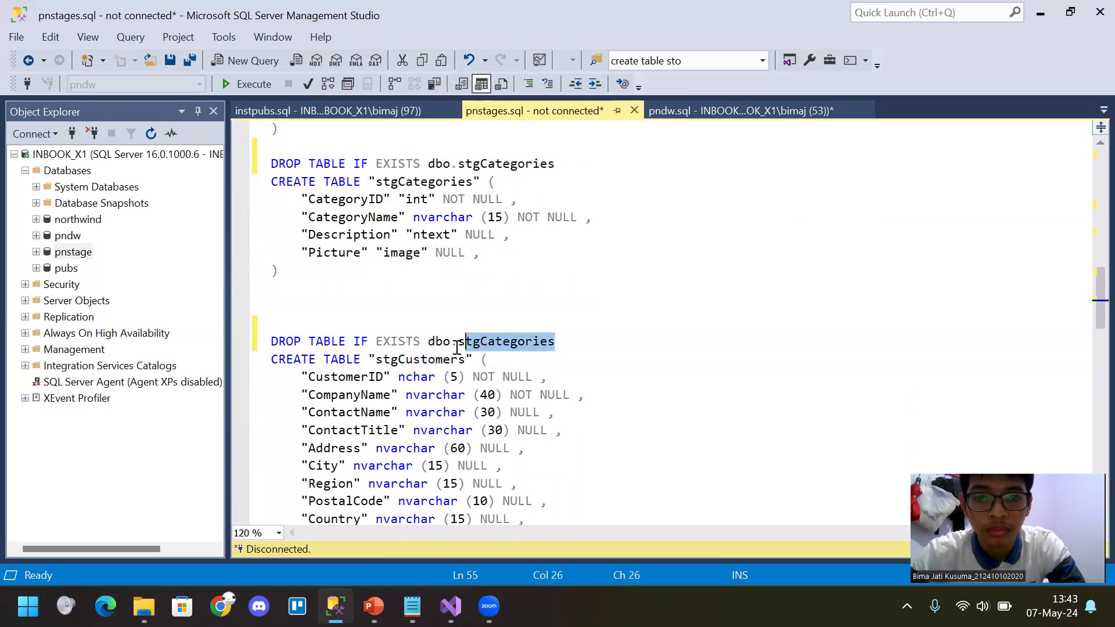
{"action": "key", "text": "ctrl+v"}
Copy the DROP TABLE IF EXISTS dbo.stgCustomers statement for use with the stgSales table
{"action": "scroll", "coordinate": [457, 348], "scroll_direction": "down", "scroll_amount": 4}
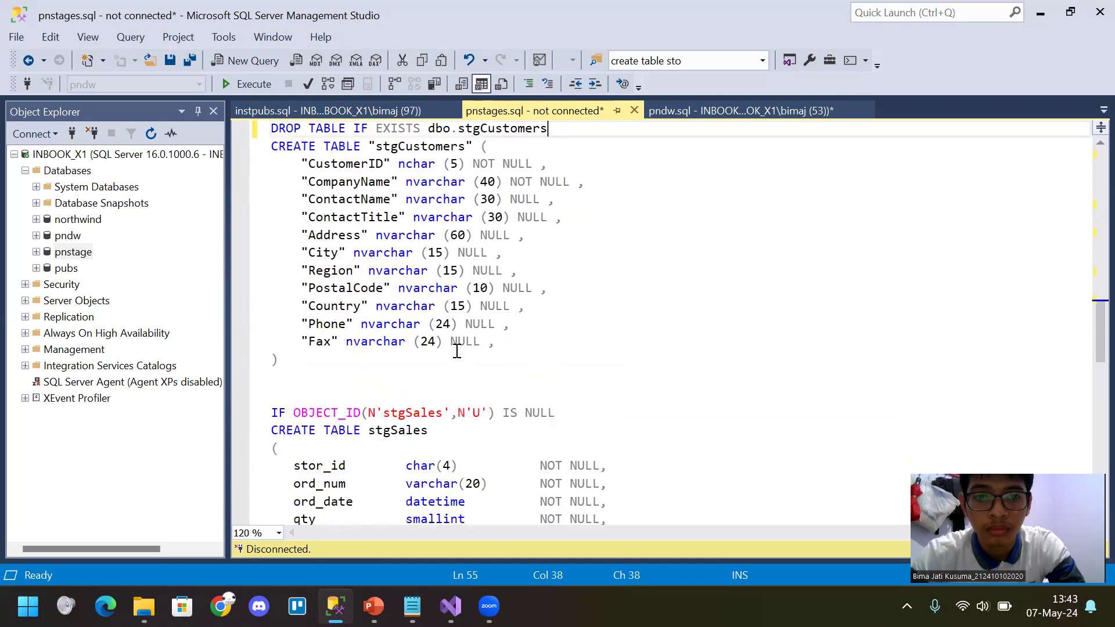
{"action": "scroll", "coordinate": [457, 351], "scroll_direction": "down", "scroll_amount": 2}
{"action": "scroll", "coordinate": [450, 345], "scroll_direction": "up", "scroll_amount": 1}
{"action": "left_click", "coordinate": [447, 377]}
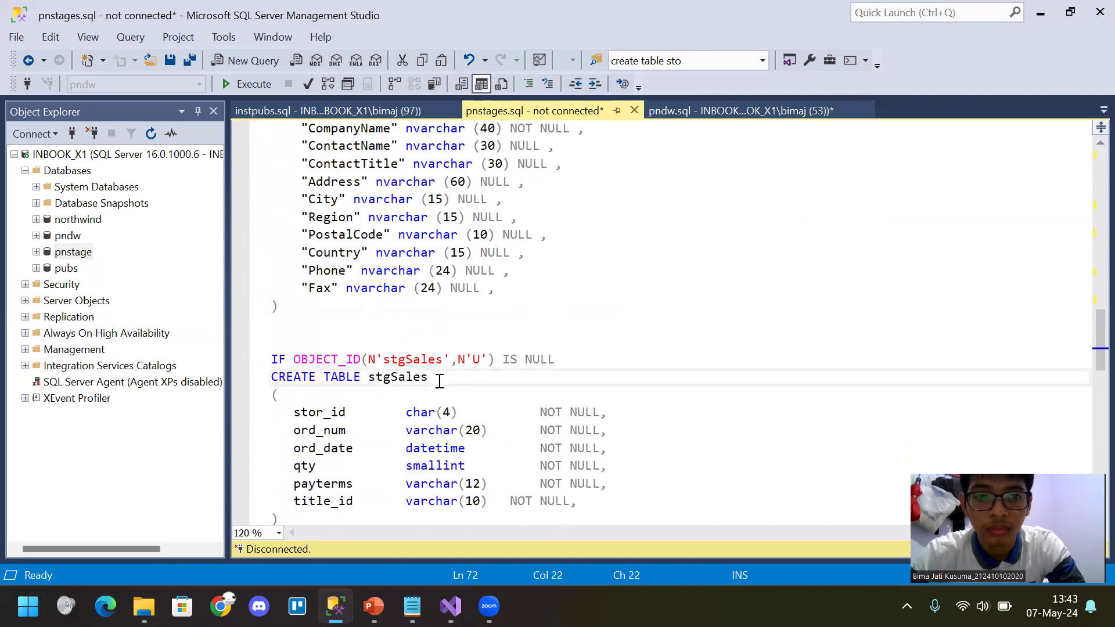
{"action": "left_click_drag", "start_coordinate": [431, 380], "coordinate": [368, 381]}
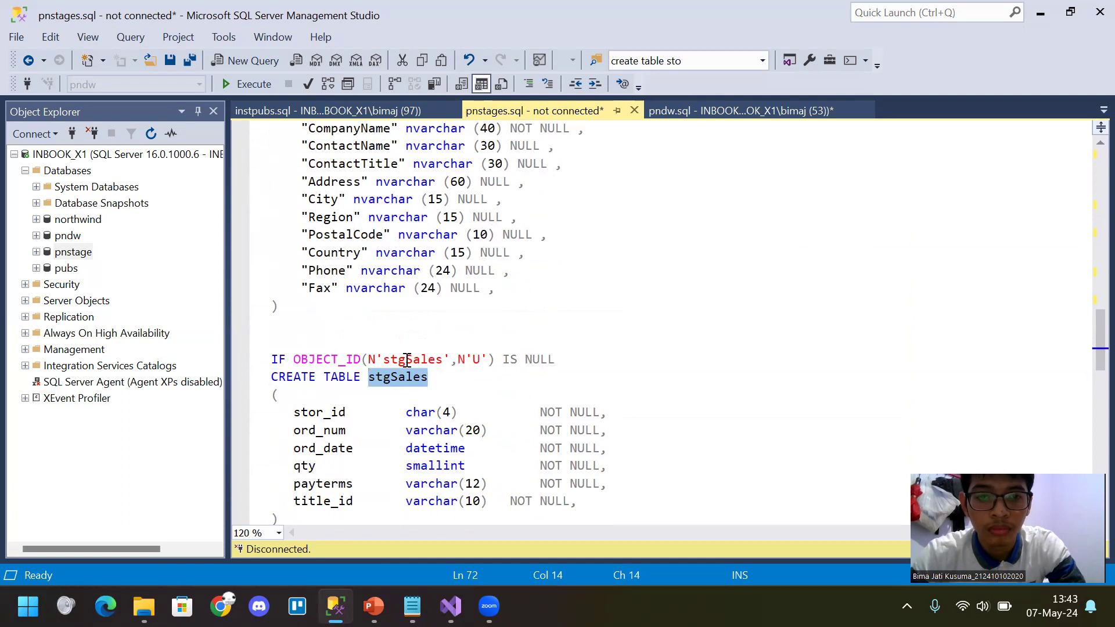
{"action": "left_click", "coordinate": [573, 361]}
{"action": "scroll", "coordinate": [563, 279], "scroll_direction": "up", "scroll_amount": 2}
{"action": "left_click_drag", "start_coordinate": [549, 182], "coordinate": [273, 181]}
{"action": "key", "text": "ctrl+c"}
Replace the IF OBJECT_ID check for stgSales with the copied drop statement and change its table to dbo.stgSales
{"action": "scroll", "coordinate": [478, 424], "scroll_direction": "down", "scroll_amount": 2}
{"action": "left_click", "coordinate": [568, 348]}
{"action": "key", "text": "shift+Home"}
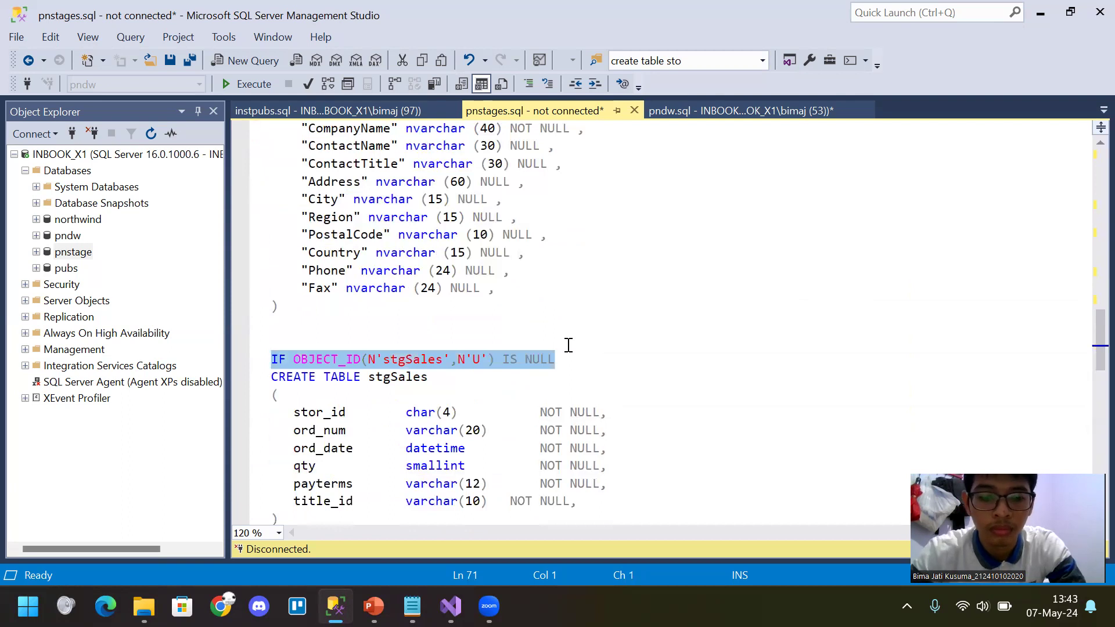
{"action": "key", "text": "Delete"}
{"action": "key", "text": "ctrl+v"}
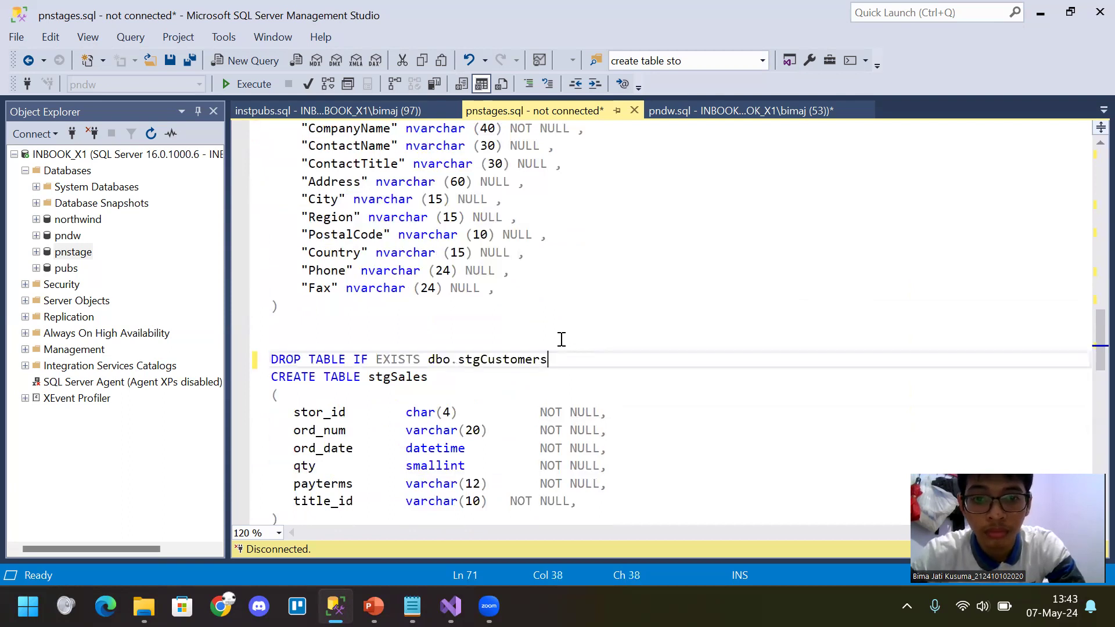
{"action": "left_click_drag", "start_coordinate": [567, 354], "coordinate": [482, 361]}
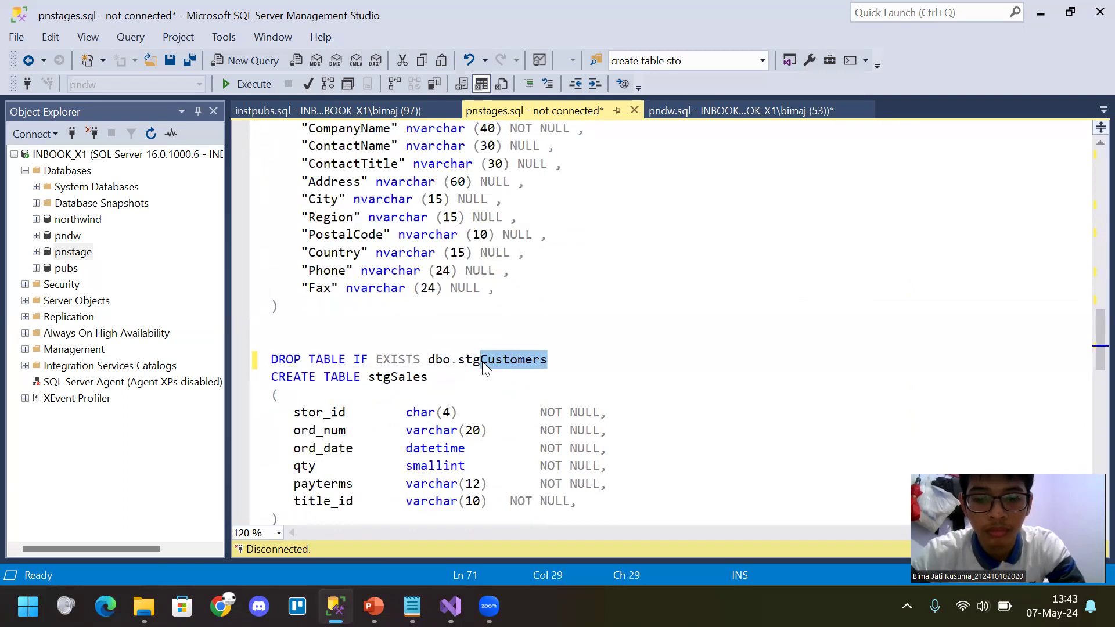
{"action": "type", "text": "Sales"}
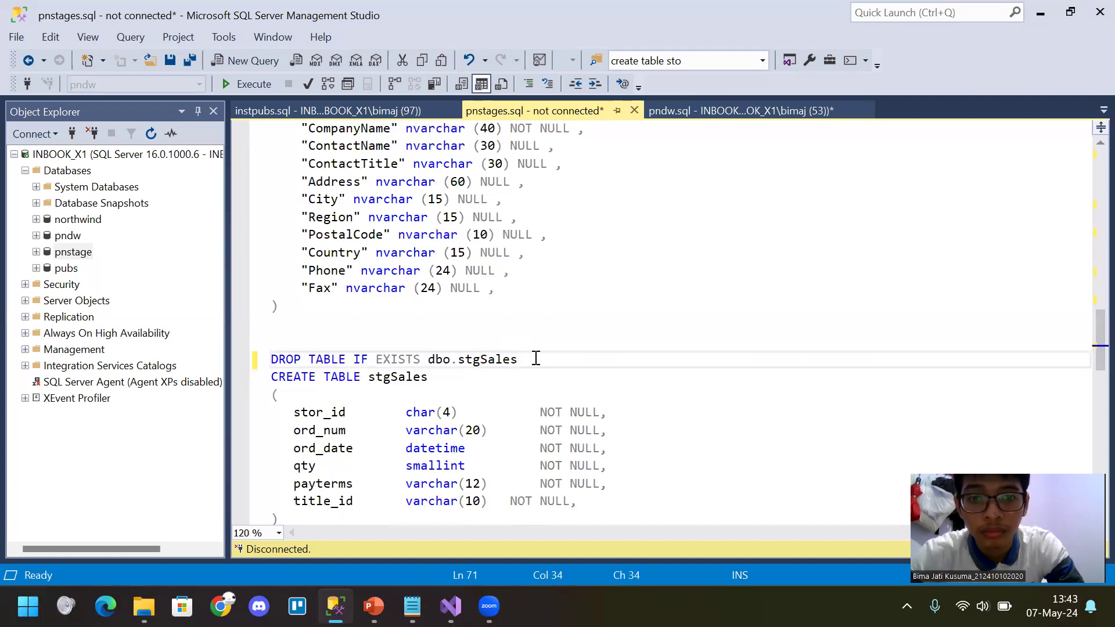
Copy the DROP TABLE IF EXISTS dbo.stgSales statement between the stgTitles IF OBJECT_ID check and its CREATE TABLE line
{"action": "scroll", "coordinate": [536, 358], "scroll_direction": "up", "scroll_amount": 1}
{"action": "scroll", "coordinate": [540, 358], "scroll_direction": "up", "scroll_amount": 1}
{"action": "scroll", "coordinate": [544, 356], "scroll_direction": "down", "scroll_amount": 6}
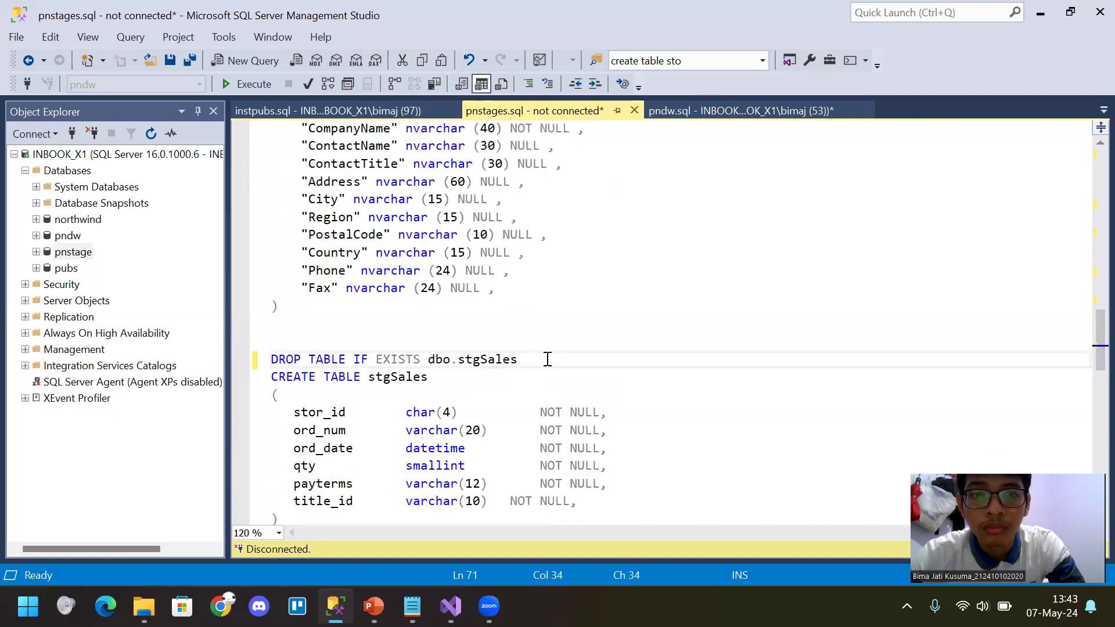
{"action": "left_click_drag", "start_coordinate": [562, 142], "coordinate": [248, 143]}
{"action": "key", "text": "ctrl+c"}
{"action": "left_click", "coordinate": [590, 358]}
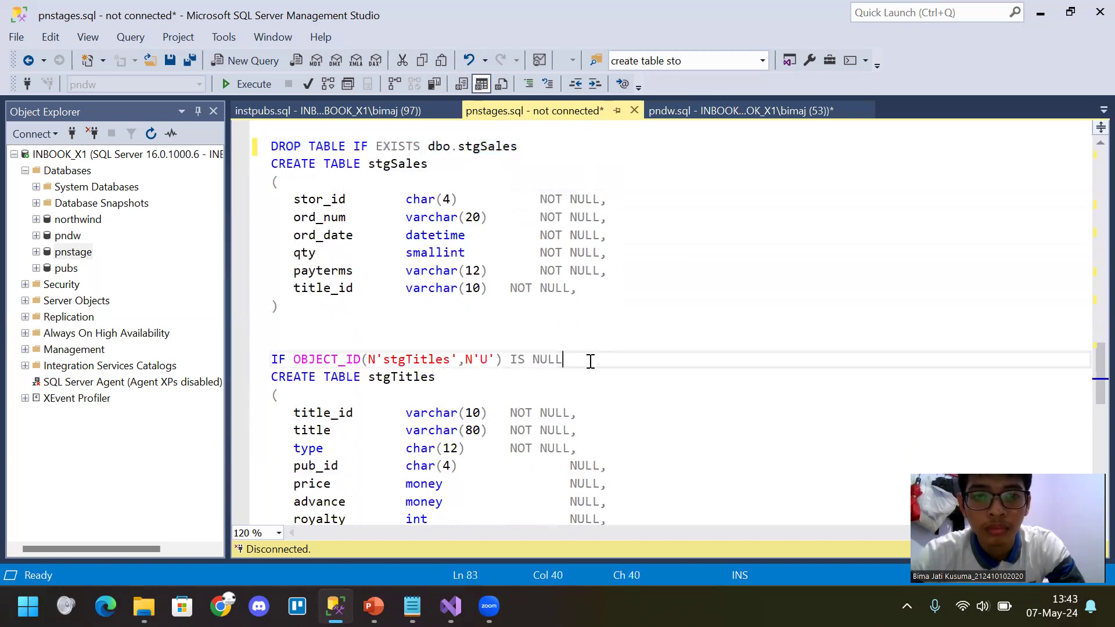
{"action": "key", "text": "Return"}
{"action": "key", "text": "ctrl+v"}
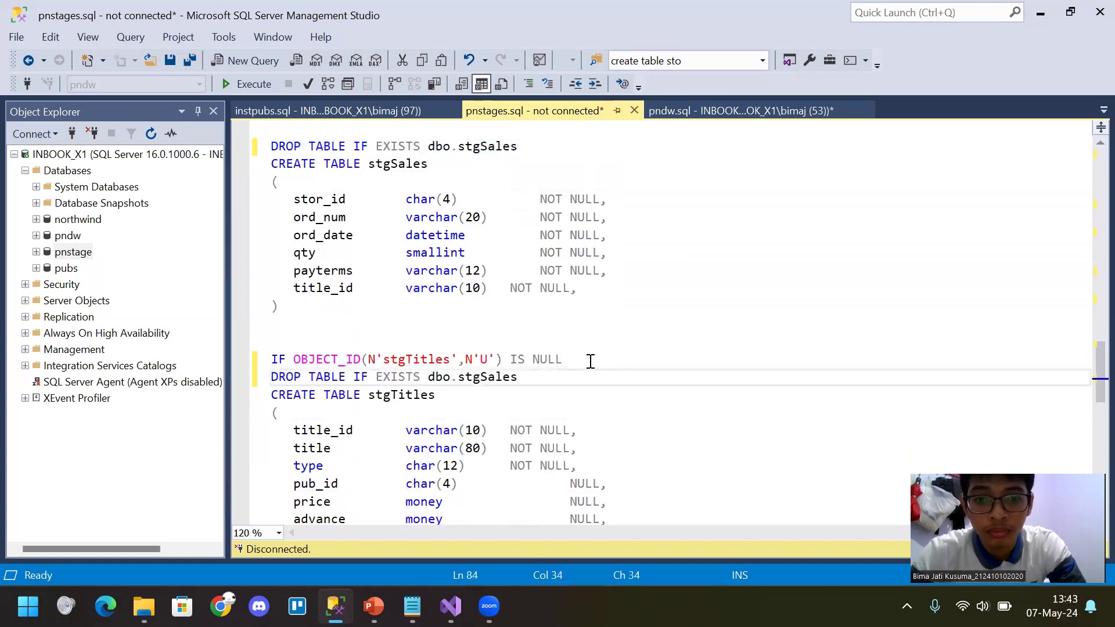
Change the table in the copied drop statement to dbo.stgTitles and delete the IF OBJECT_ID check for stgTitles
{"action": "left_click_drag", "start_coordinate": [437, 394], "coordinate": [369, 394]}
{"action": "key", "text": "ctrl+c"}
{"action": "left_click_drag", "start_coordinate": [517, 378], "coordinate": [458, 377]}
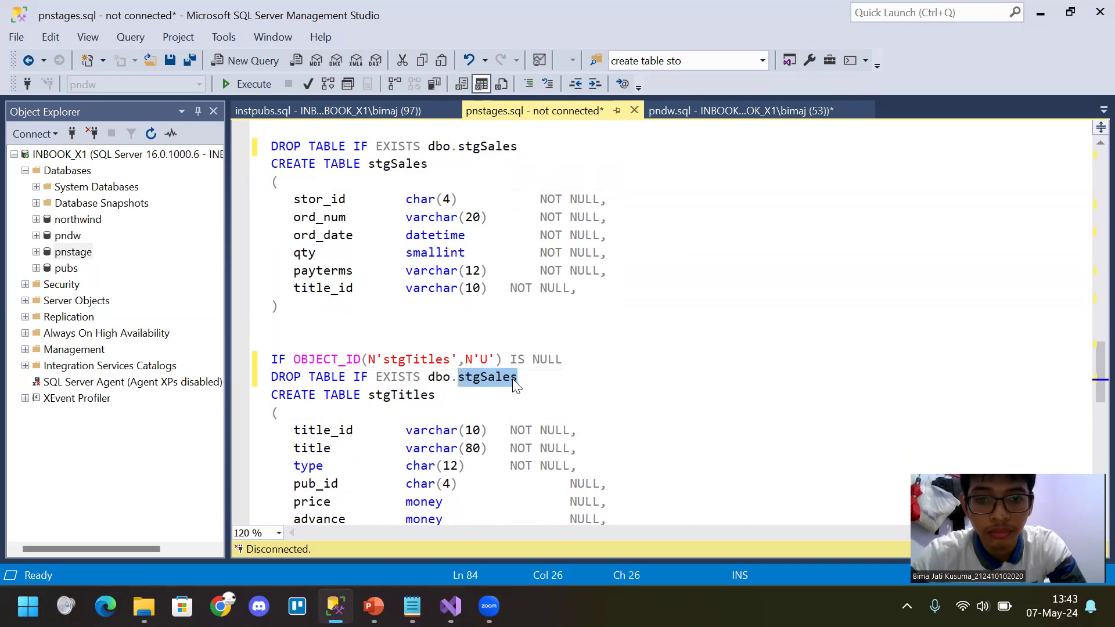
{"action": "key", "text": "ctrl+v"}
{"action": "left_click_drag", "start_coordinate": [569, 360], "coordinate": [227, 374]}
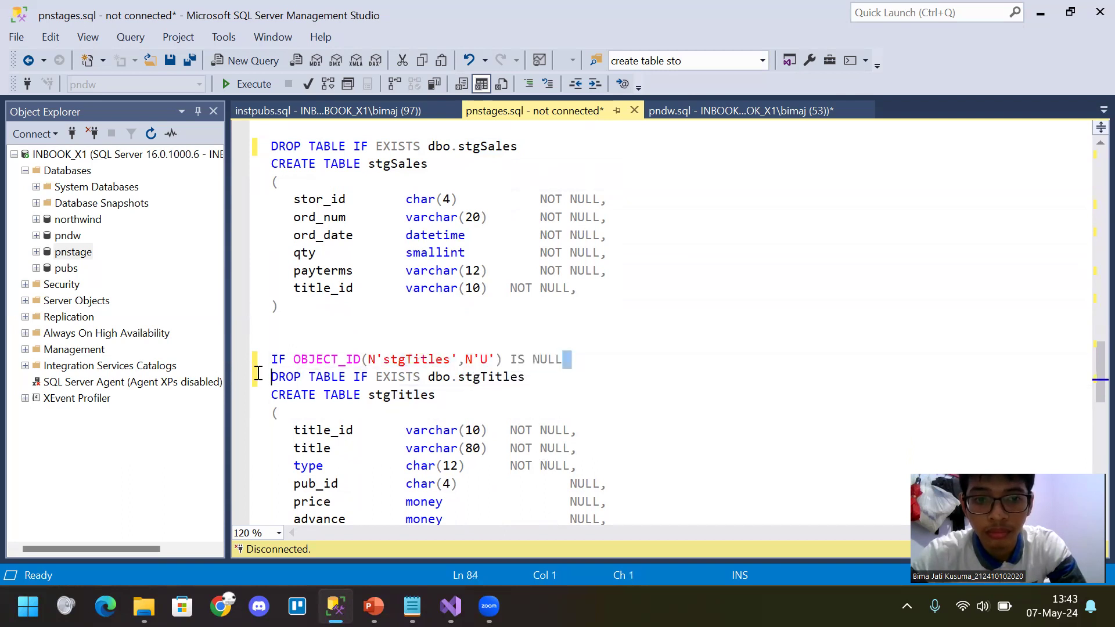
{"action": "key", "text": "shift+Up"}
{"action": "key", "text": "BackSpace"}
{"action": "key", "text": "BackSpace"}
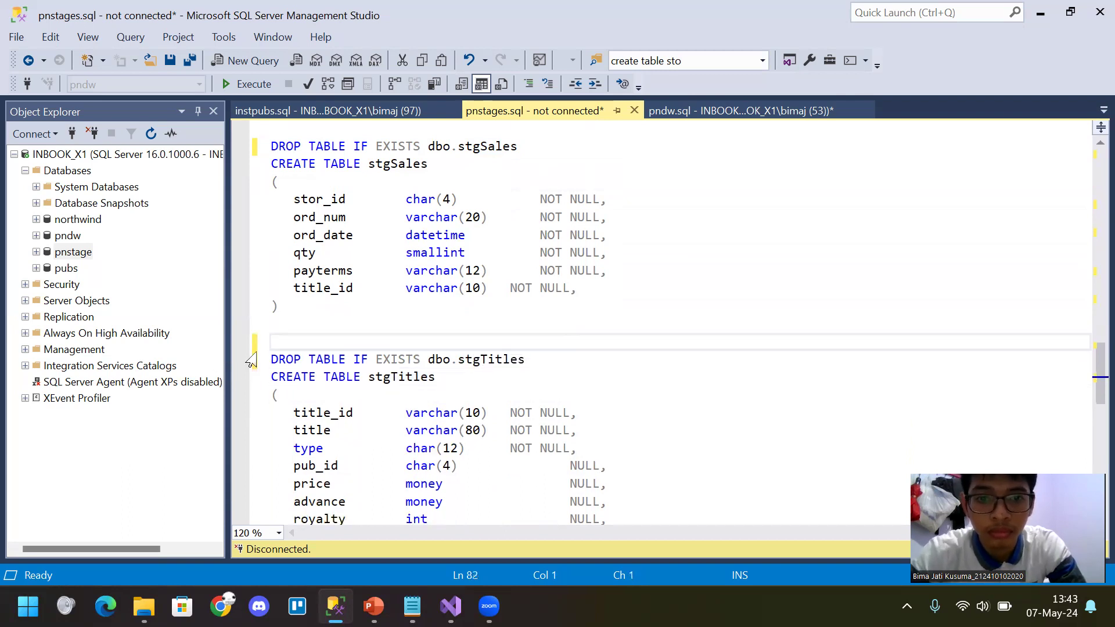
Copy the DROP TABLE IF EXISTS dbo.stgTitles statement between the stgStores IF OBJECT_ID check and CREATE TABLE stgstores
{"action": "scroll", "coordinate": [490, 301], "scroll_direction": "down", "scroll_amount": 5}
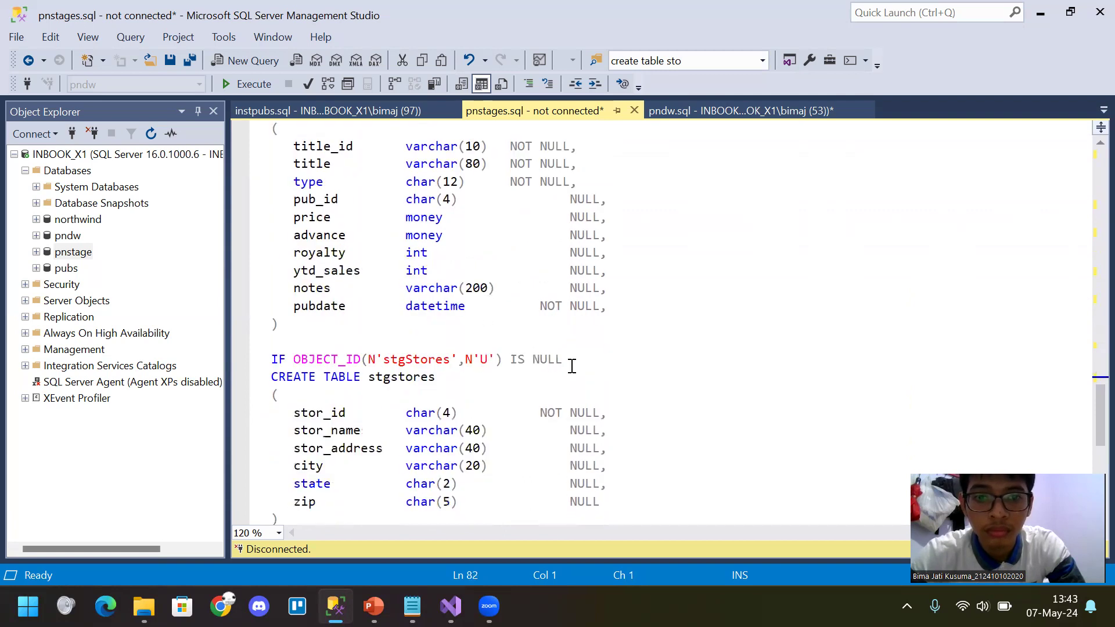
{"action": "scroll", "coordinate": [555, 359], "scroll_direction": "up", "scroll_amount": 3}
{"action": "left_click_drag", "start_coordinate": [526, 254], "coordinate": [247, 252]}
{"action": "key", "text": "ctrl+c"}
{"action": "scroll", "coordinate": [448, 324], "scroll_direction": "down", "scroll_amount": 2}
{"action": "left_click", "coordinate": [572, 417]}
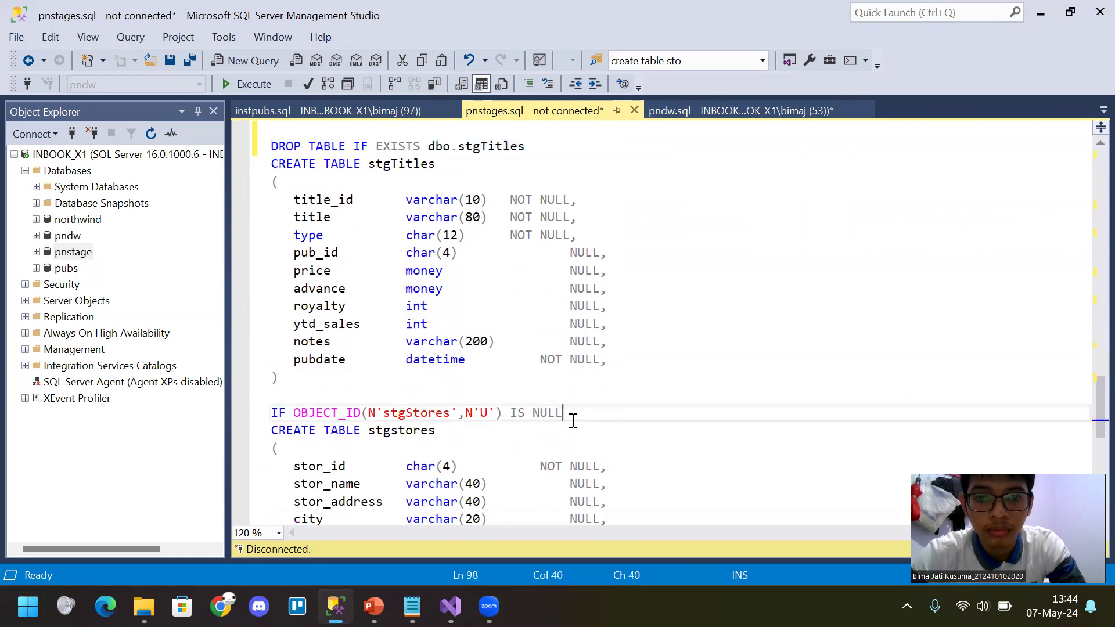
{"action": "key", "text": "Return"}
{"action": "key", "text": "ctrl+v"}
Change the table in the copied drop statement to dbo.stgstores and delete the IF OBJECT_ID check for stgStores
{"action": "key", "text": "BackSpace"}
{"action": "key", "text": "BackSpace"}
{"action": "key", "text": "BackSpace"}
{"action": "type", "text": "st"}
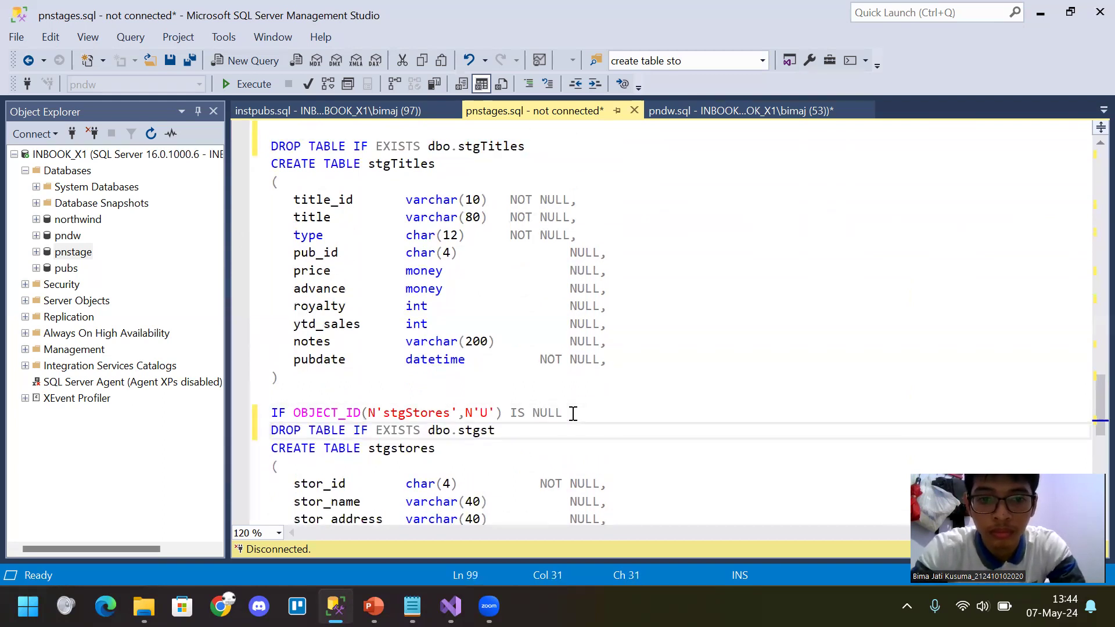
{"action": "left_click_drag", "start_coordinate": [573, 413], "coordinate": [162, 410]}
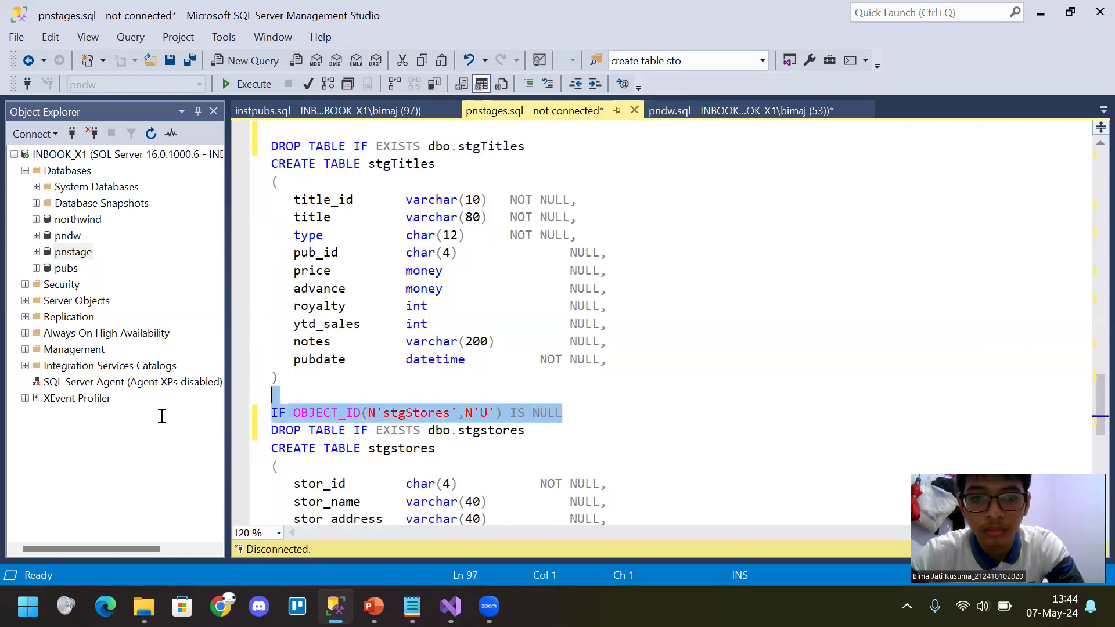
{"action": "key", "text": "BackSpace"}
{"action": "key", "text": "BackSpace"}
{"action": "scroll", "coordinate": [493, 389], "scroll_direction": "down", "scroll_amount": 5}
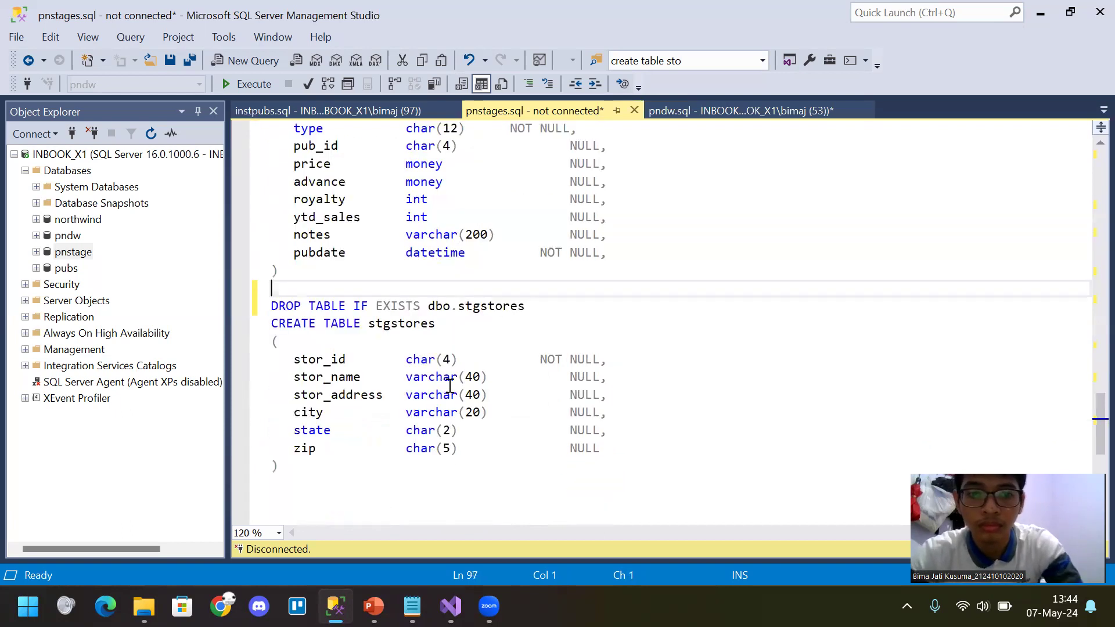
Save pnstages.sql and execute it, connecting to server INBOOK_X1 with Windows Authentication
{"action": "scroll", "coordinate": [493, 388], "scroll_direction": "up", "scroll_amount": 5}
{"action": "left_click", "coordinate": [556, 358]}
{"action": "key", "text": "ctrl+s"}
{"action": "left_click", "coordinate": [258, 84]}
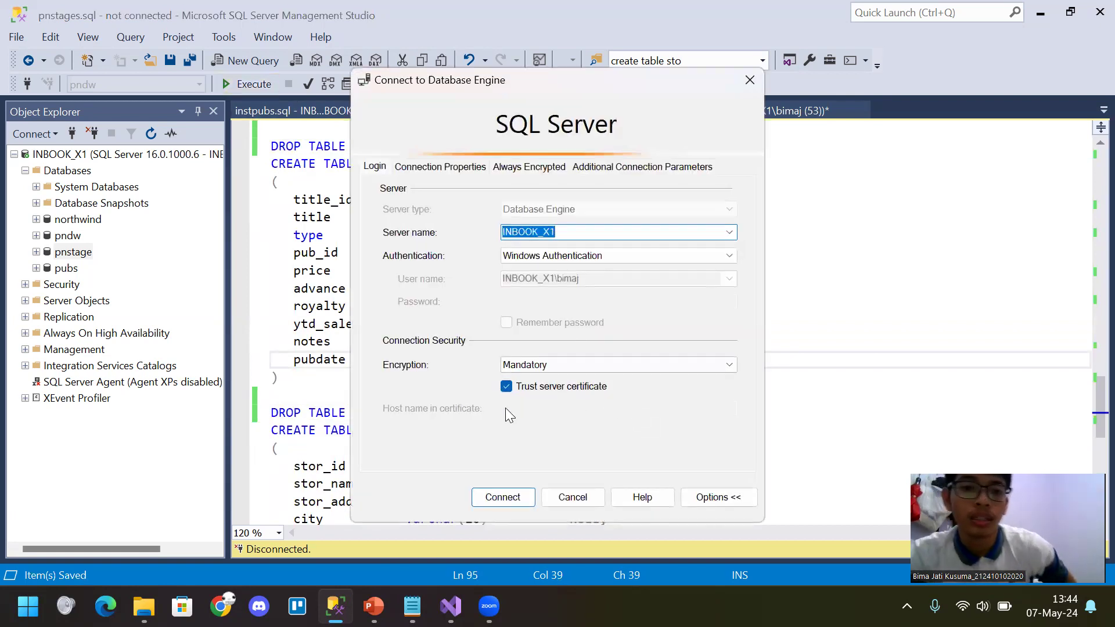
{"action": "left_click", "coordinate": [506, 498]}
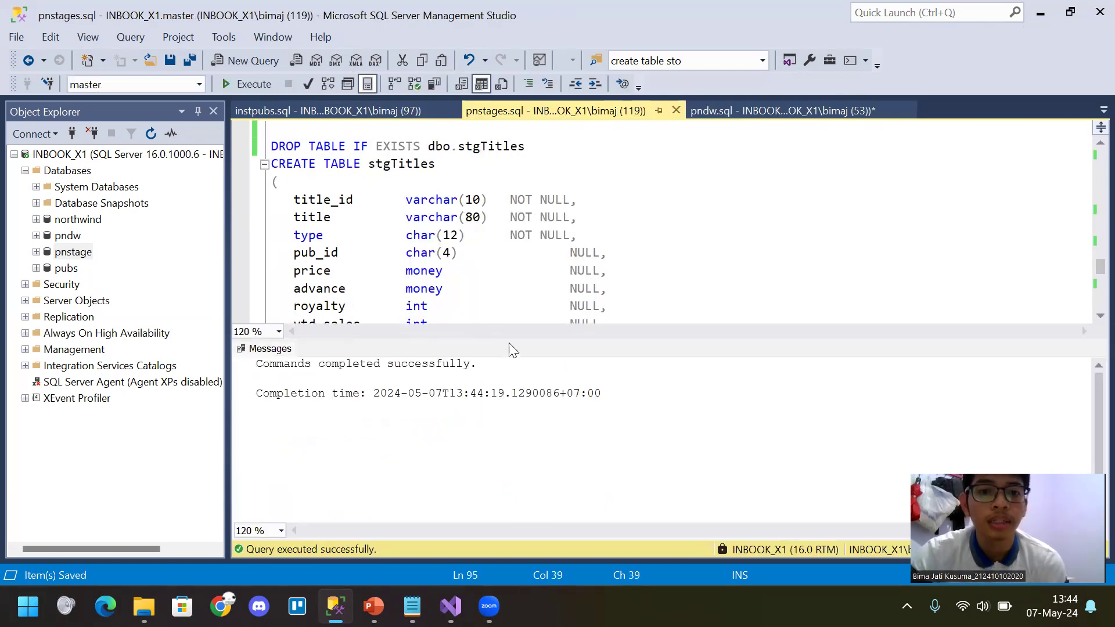
{"action": "left_click_drag", "start_coordinate": [501, 340], "coordinate": [500, 378]}
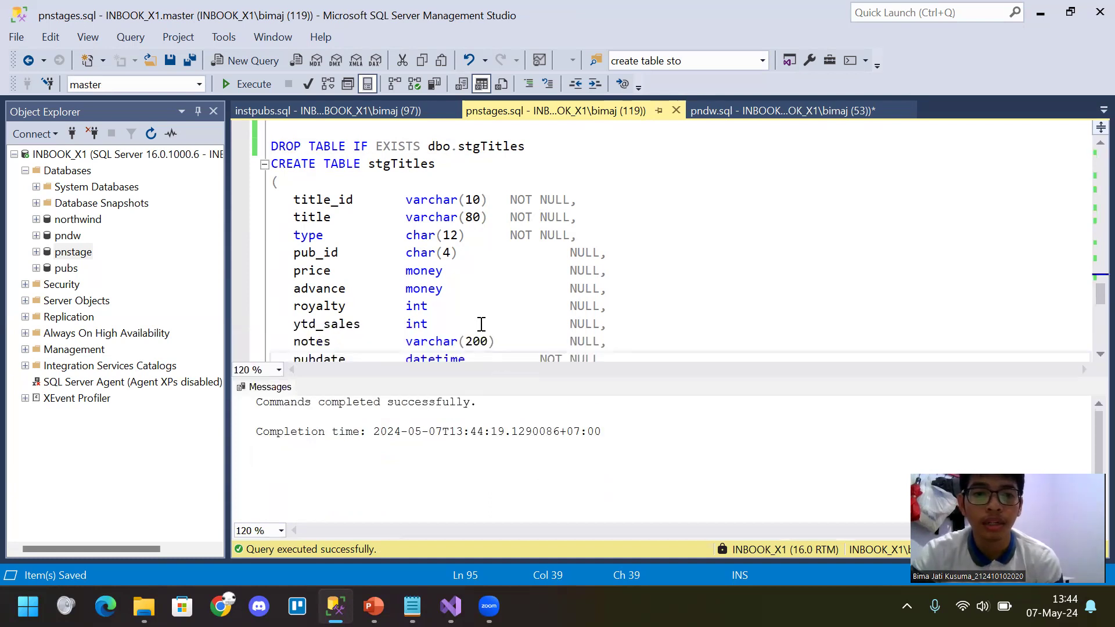
Examine the dimension table and factSales definitions in pndw.sql
{"action": "scroll", "coordinate": [481, 314], "scroll_direction": "down", "scroll_amount": 2}
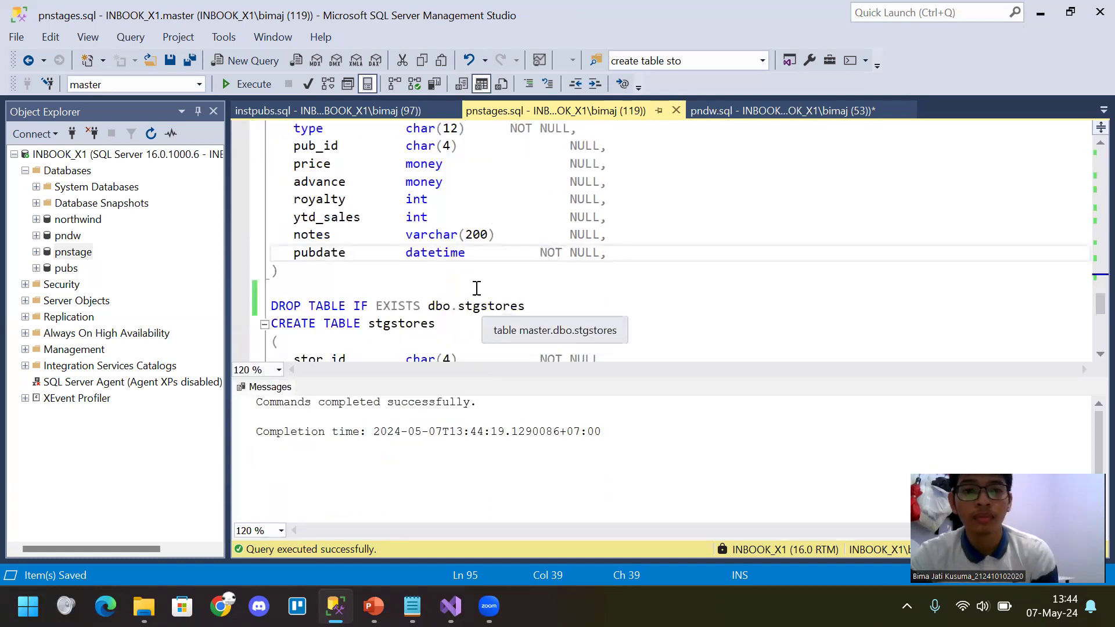
{"action": "left_click", "coordinate": [765, 108]}
{"action": "left_click", "coordinate": [599, 105]}
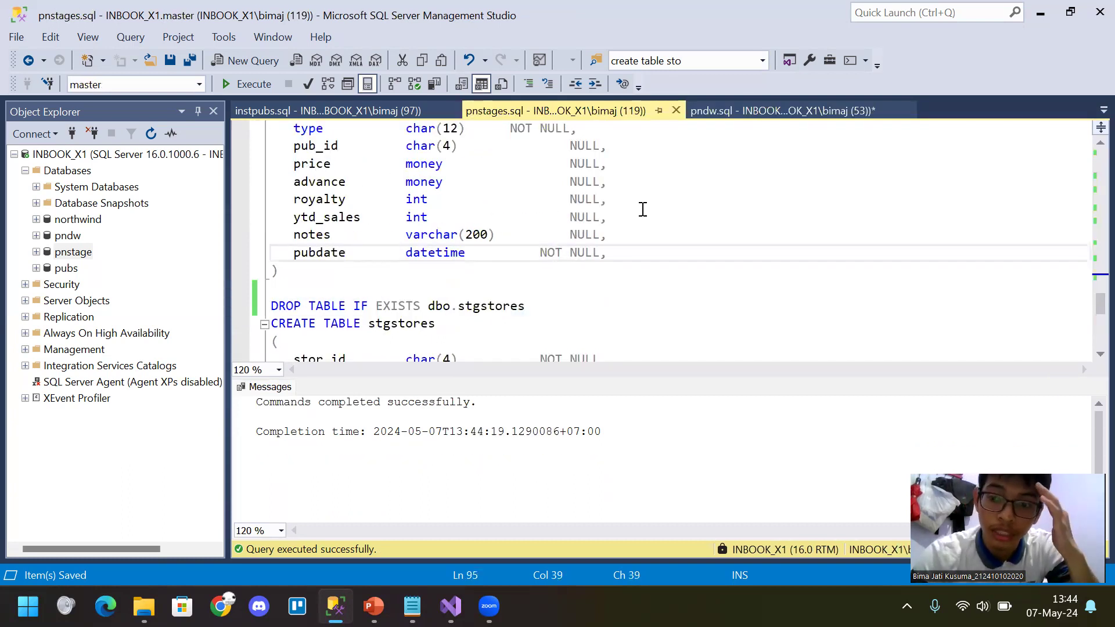
{"action": "left_click", "coordinate": [749, 115]}
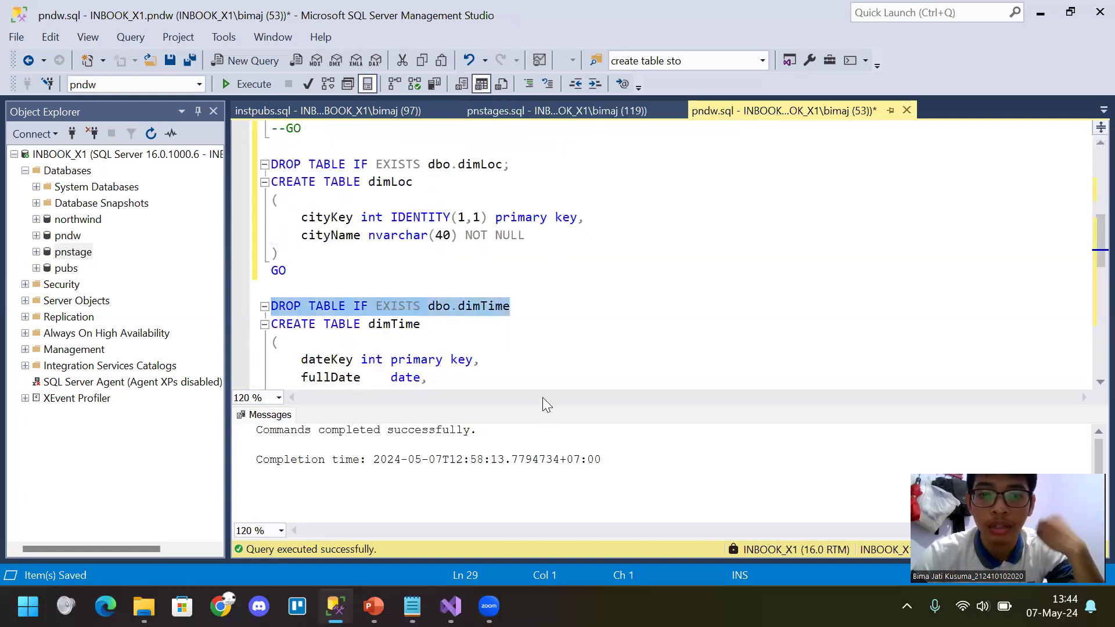
{"action": "scroll", "coordinate": [490, 266], "scroll_direction": "down", "scroll_amount": 2}
{"action": "scroll", "coordinate": [491, 265], "scroll_direction": "up", "scroll_amount": 3}
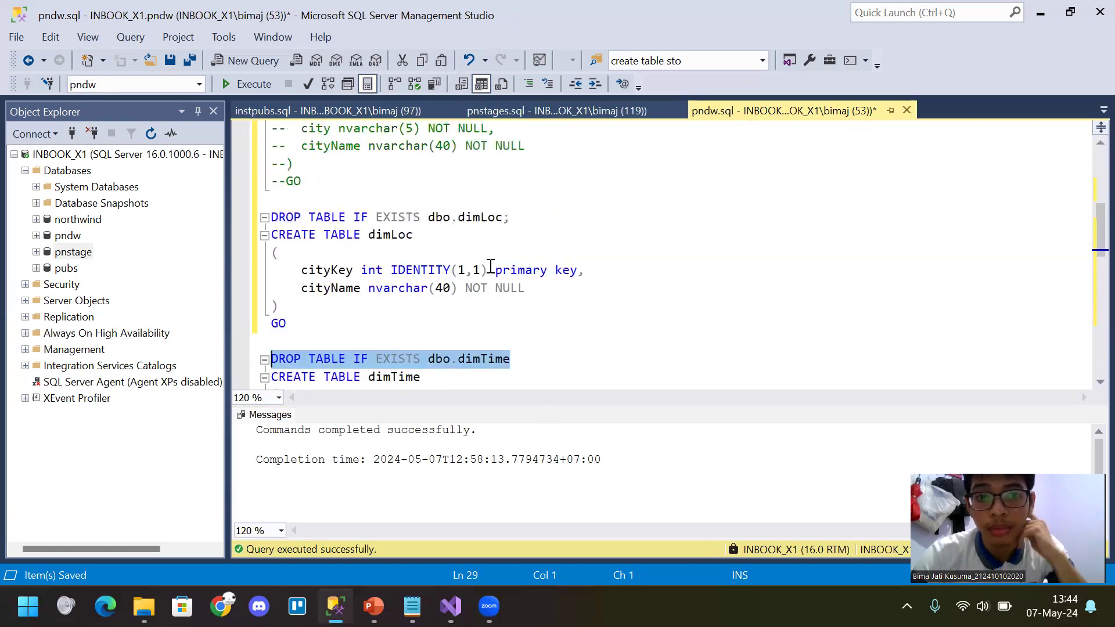
{"action": "scroll", "coordinate": [490, 266], "scroll_direction": "up", "scroll_amount": 1}
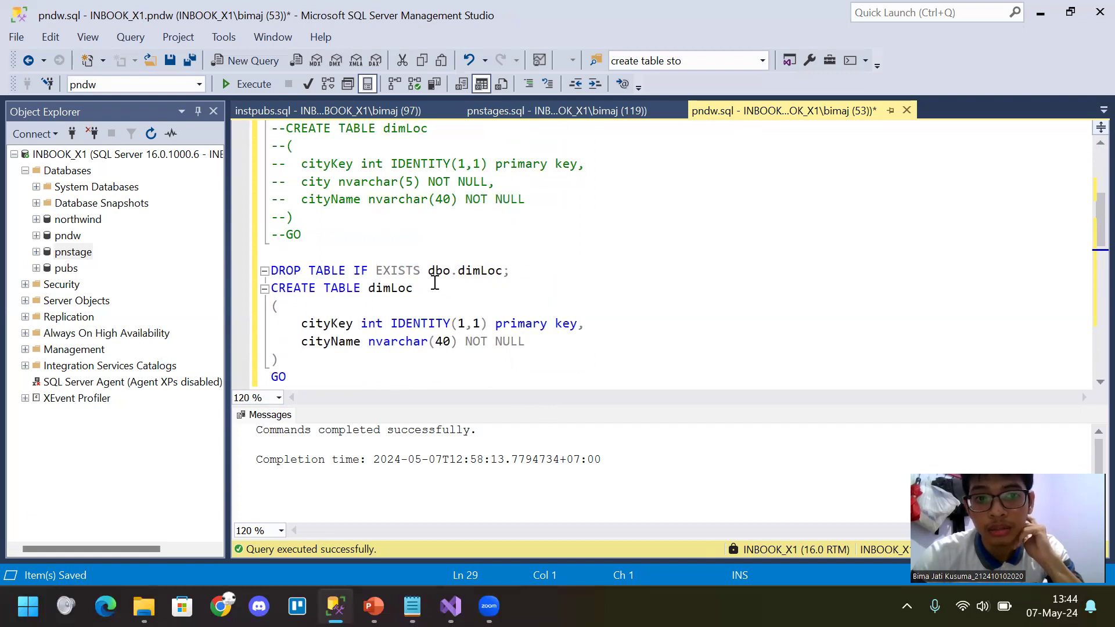
{"action": "scroll", "coordinate": [434, 282], "scroll_direction": "up", "scroll_amount": 4}
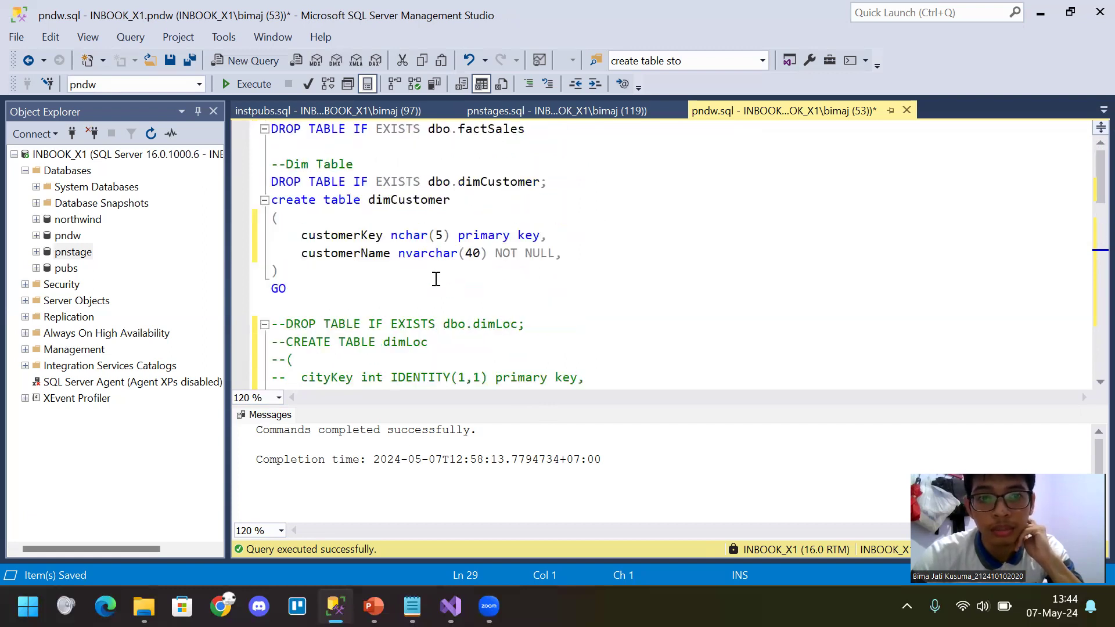
{"action": "scroll", "coordinate": [436, 277], "scroll_direction": "down", "scroll_amount": 8}
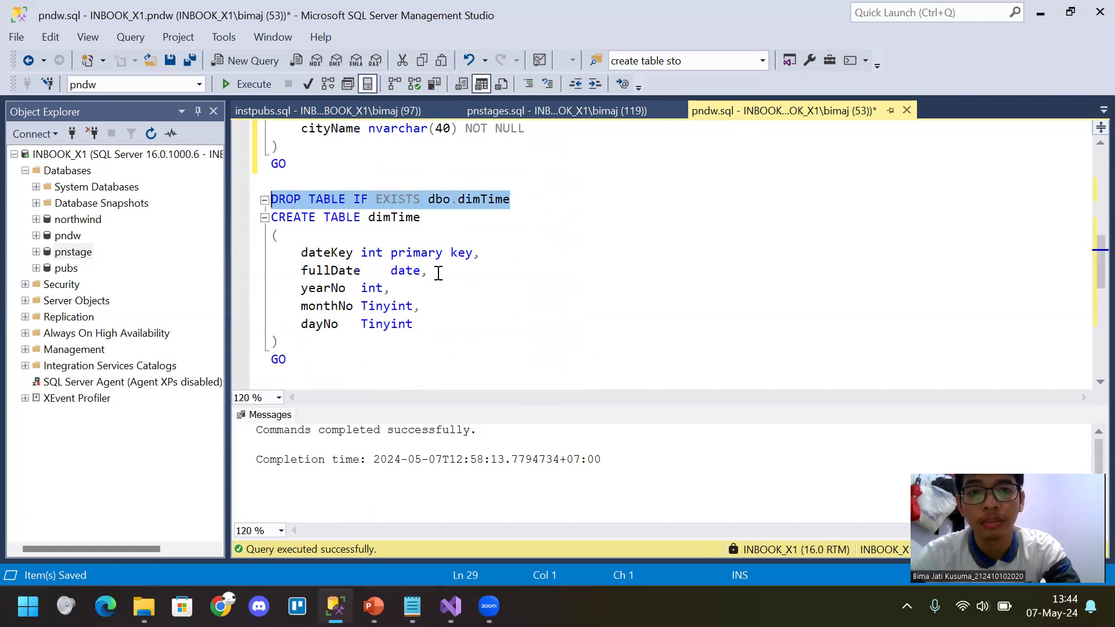
{"action": "scroll", "coordinate": [439, 270], "scroll_direction": "down", "scroll_amount": 3}
{"action": "scroll", "coordinate": [440, 267], "scroll_direction": "down", "scroll_amount": 1}
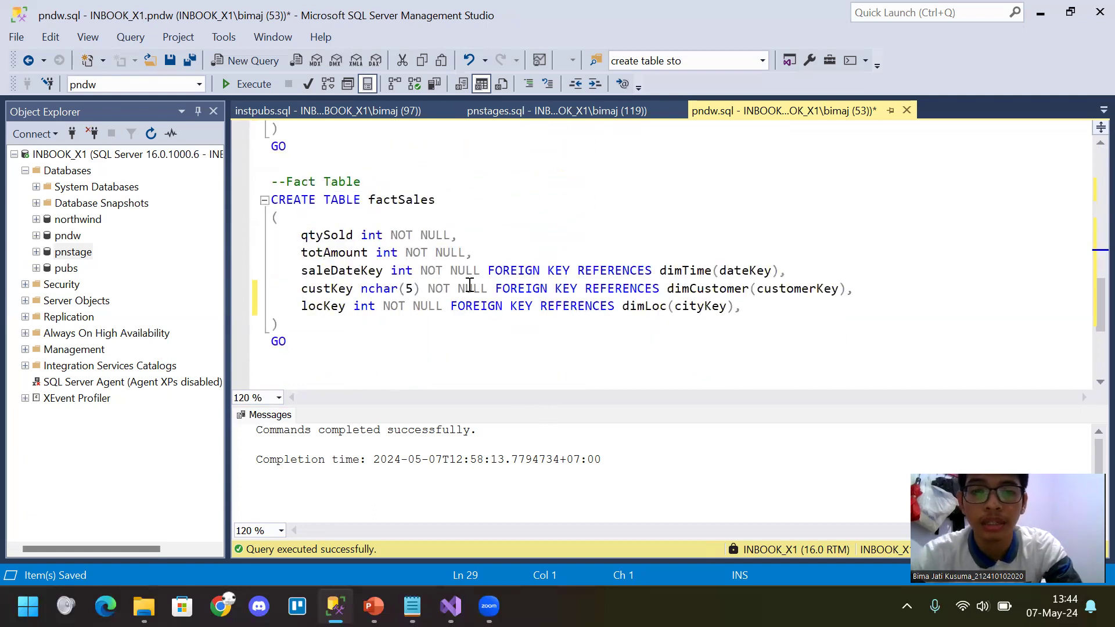
{"action": "left_click", "coordinate": [411, 338]}
Switch to the PowerPoint presentation, examine the "ERD user access layer" slide, and return to SQL Server Management Studio
{"action": "key", "text": "alt+Tab"}
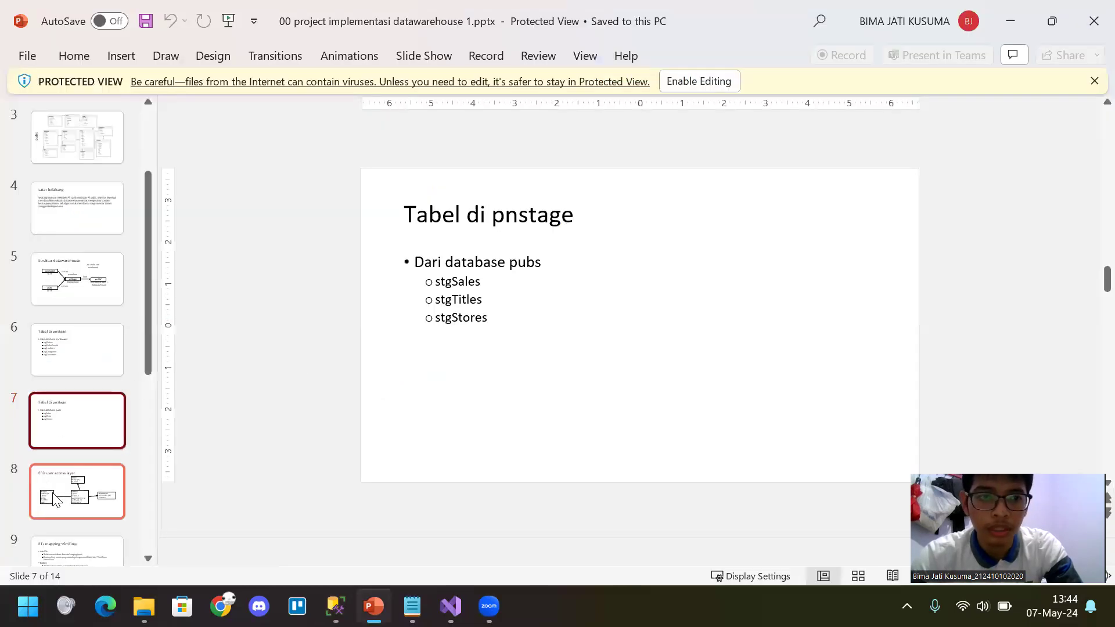
{"action": "left_click", "coordinate": [95, 467]}
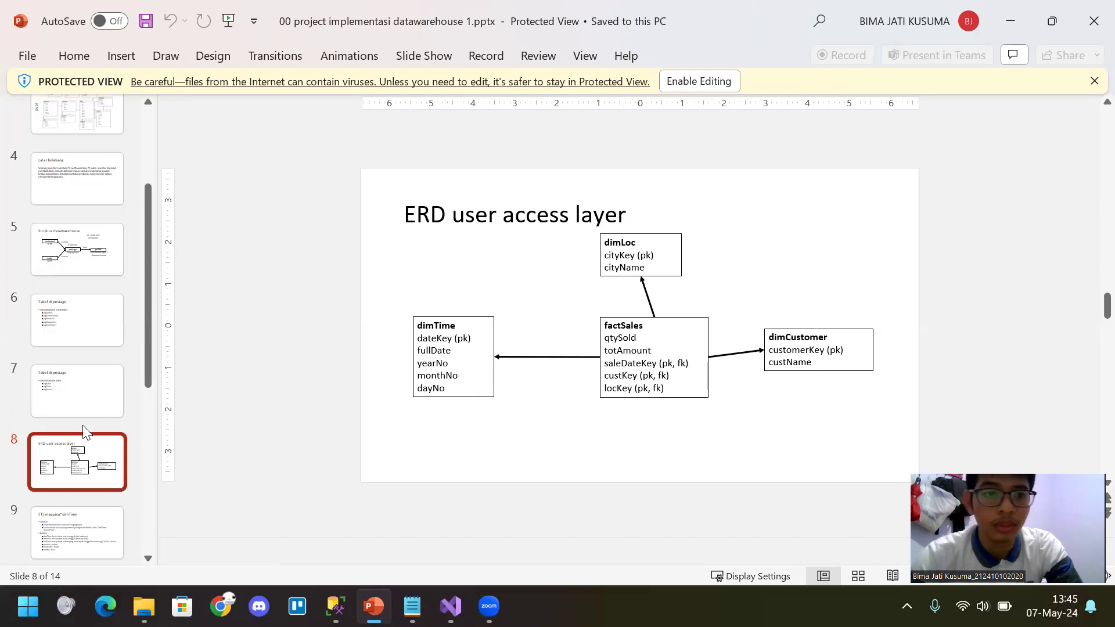
{"action": "key", "text": "alt+Tab"}
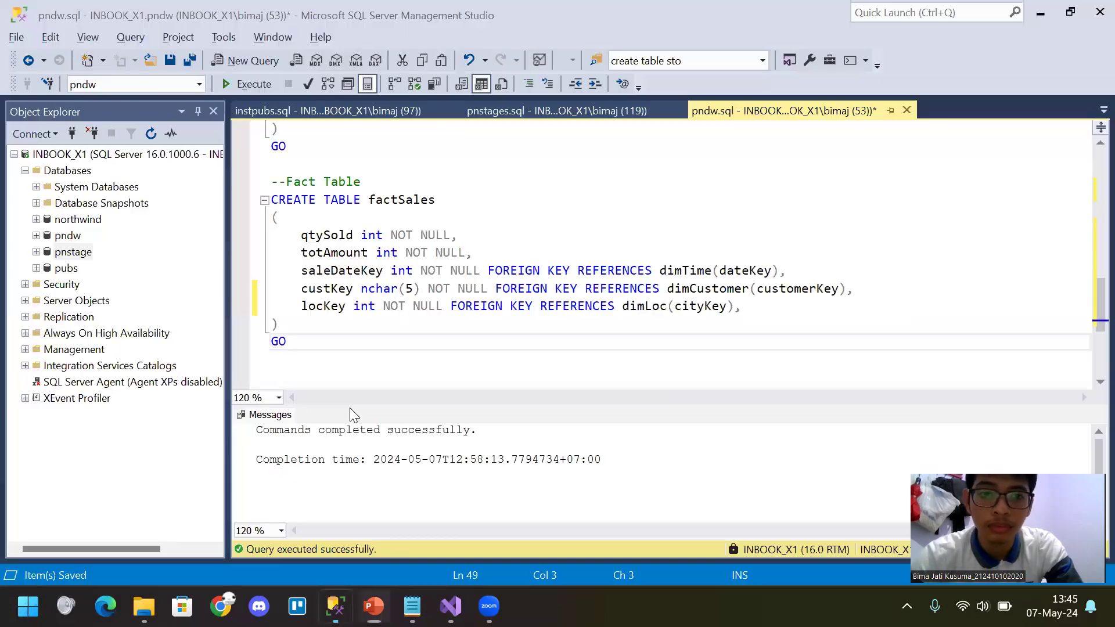
Execute the entire pndw.sql script on the pndw database
{"action": "scroll", "coordinate": [362, 360], "scroll_direction": "up", "scroll_amount": 2}
{"action": "scroll", "coordinate": [366, 348], "scroll_direction": "down", "scroll_amount": 2}
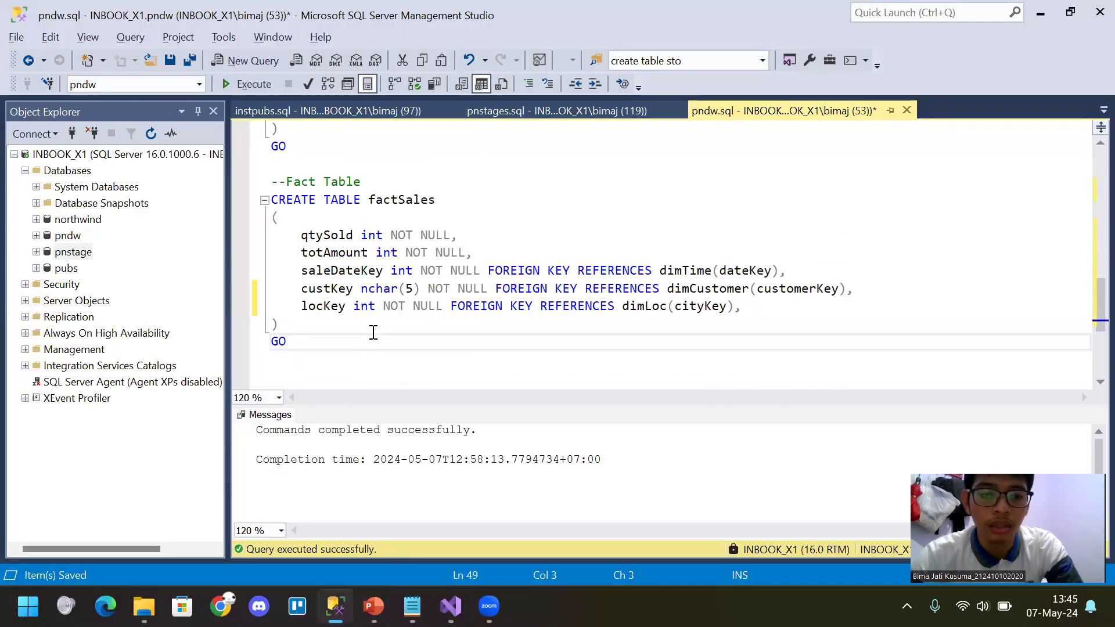
{"action": "key", "text": "ctrl+a"}
{"action": "left_click", "coordinate": [248, 89]}
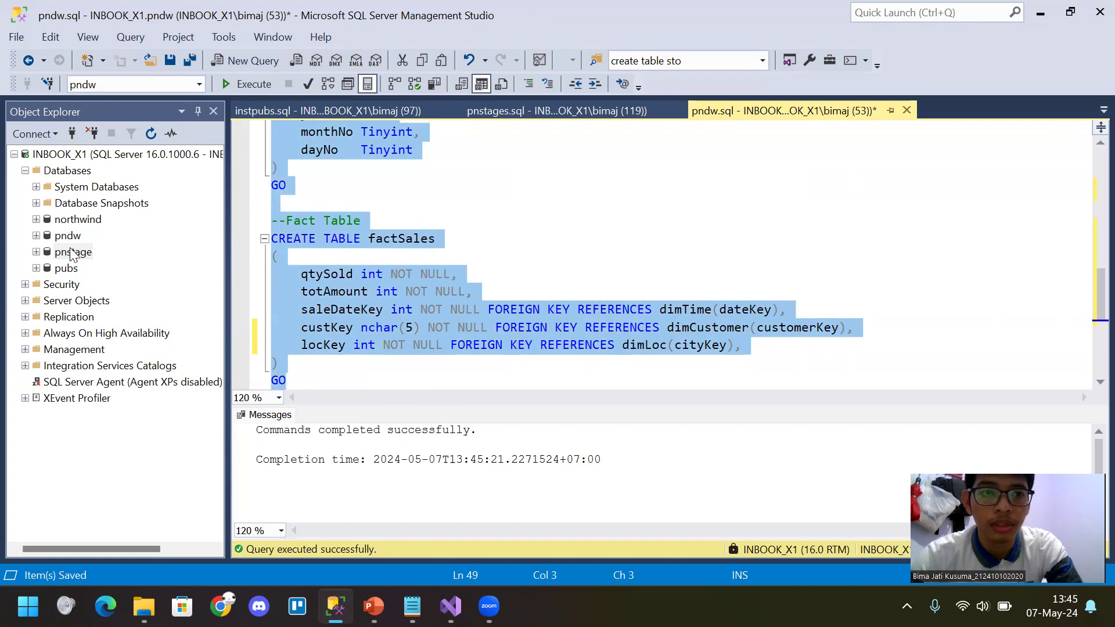
Query the top 1000 rows of dbo.stgCustomers in pnstage and collapse the database's tree
{"action": "left_click", "coordinate": [36, 251]}
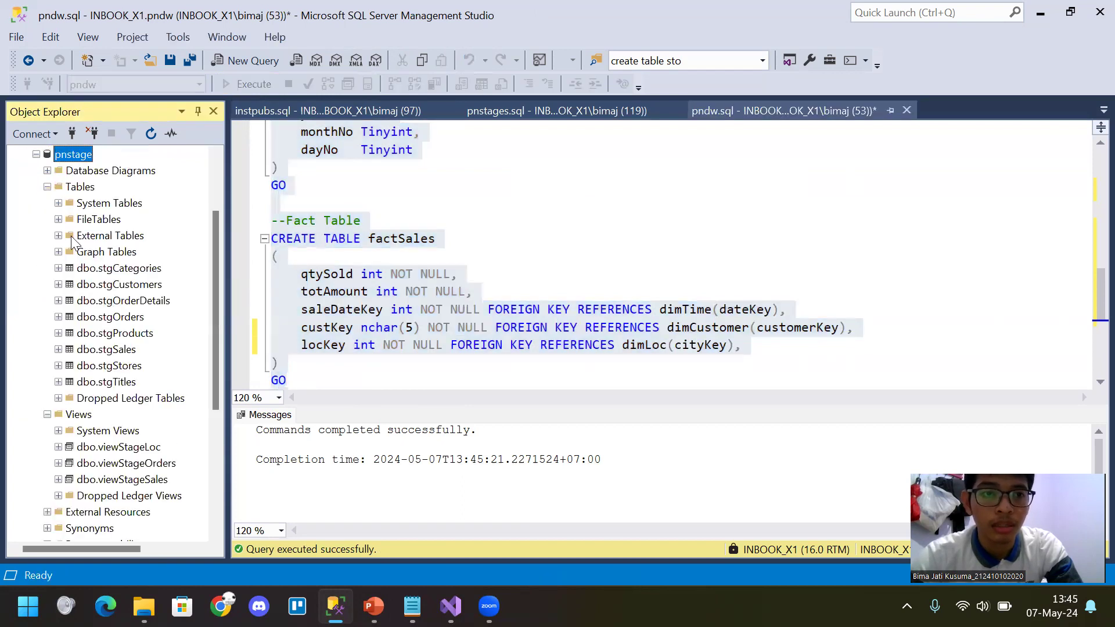
{"action": "right_click", "coordinate": [94, 282]}
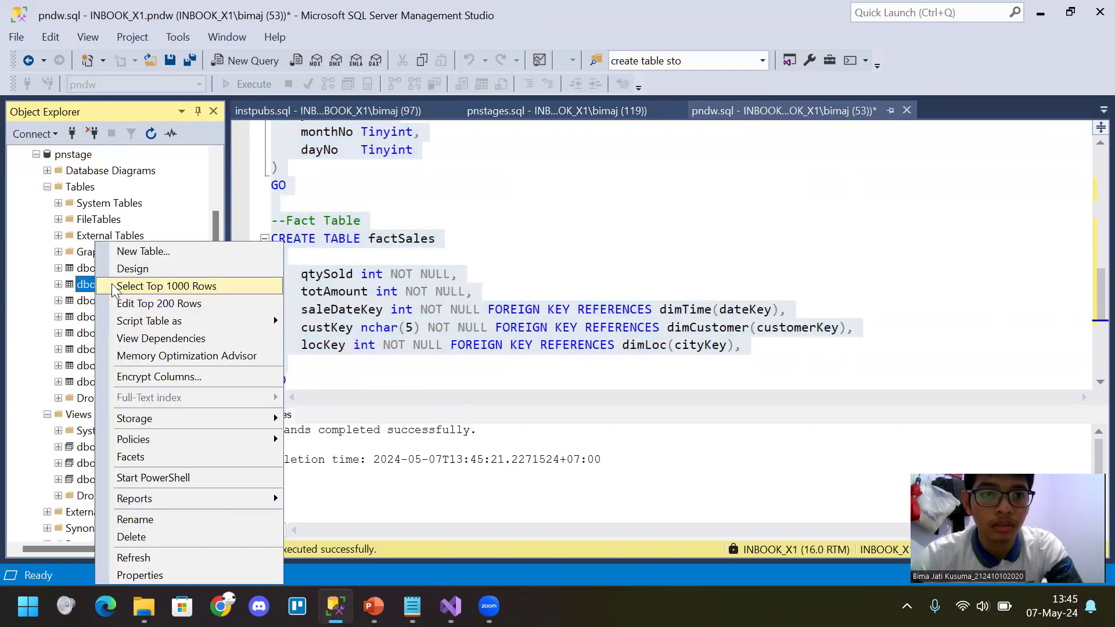
{"action": "left_click", "coordinate": [141, 285]}
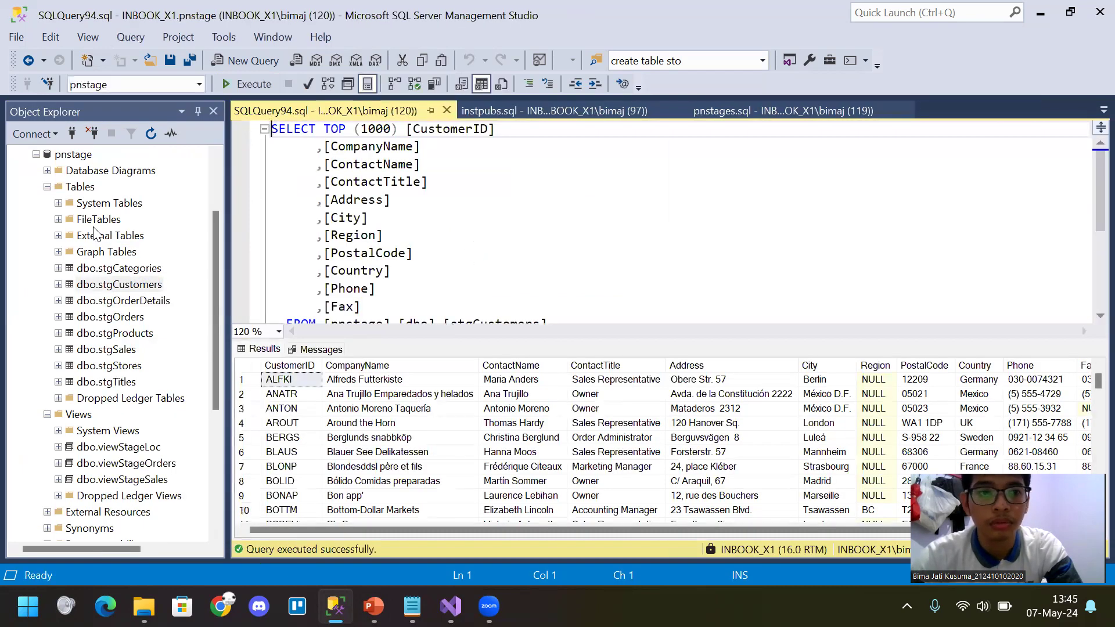
{"action": "scroll", "coordinate": [94, 231], "scroll_direction": "up", "scroll_amount": 1}
{"action": "left_click", "coordinate": [47, 236]}
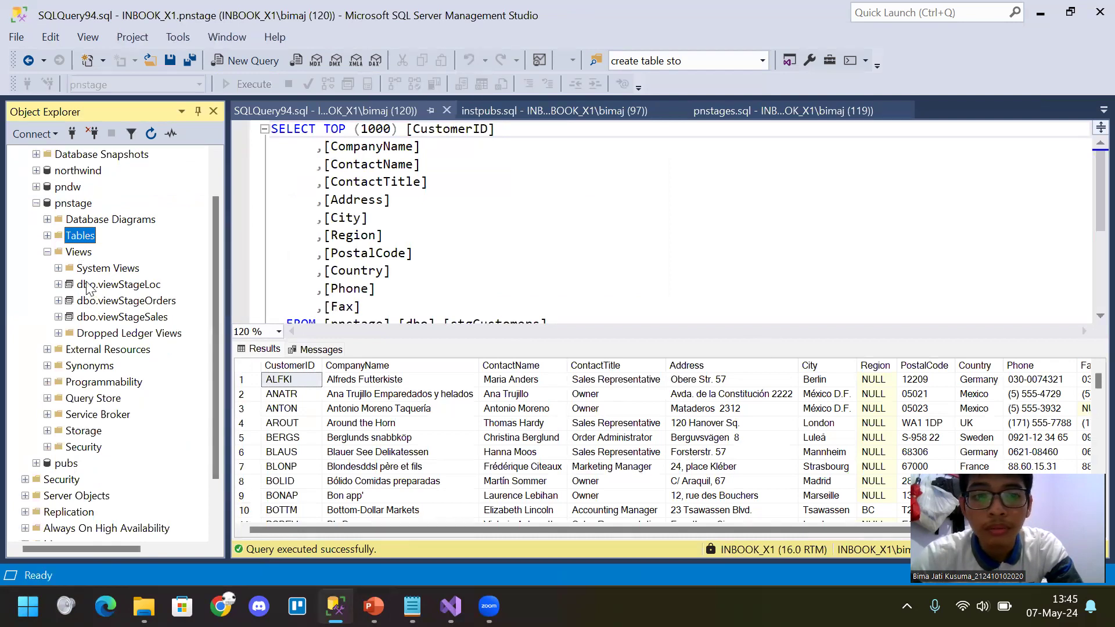
{"action": "left_click", "coordinate": [48, 252]}
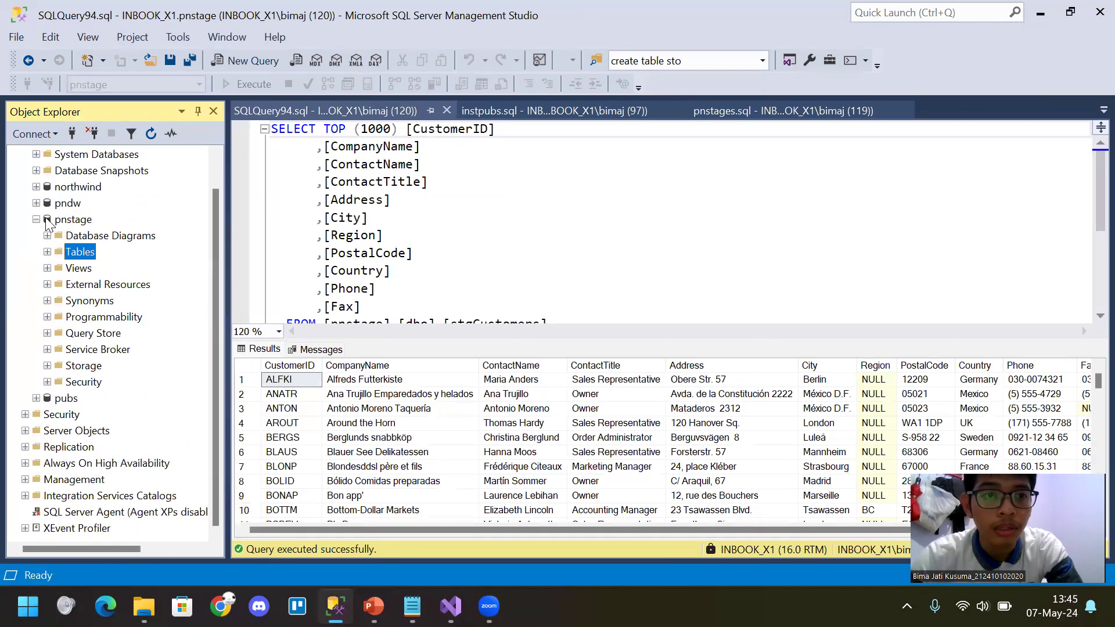
{"action": "left_click", "coordinate": [36, 219]}
{"action": "left_click", "coordinate": [68, 236]}
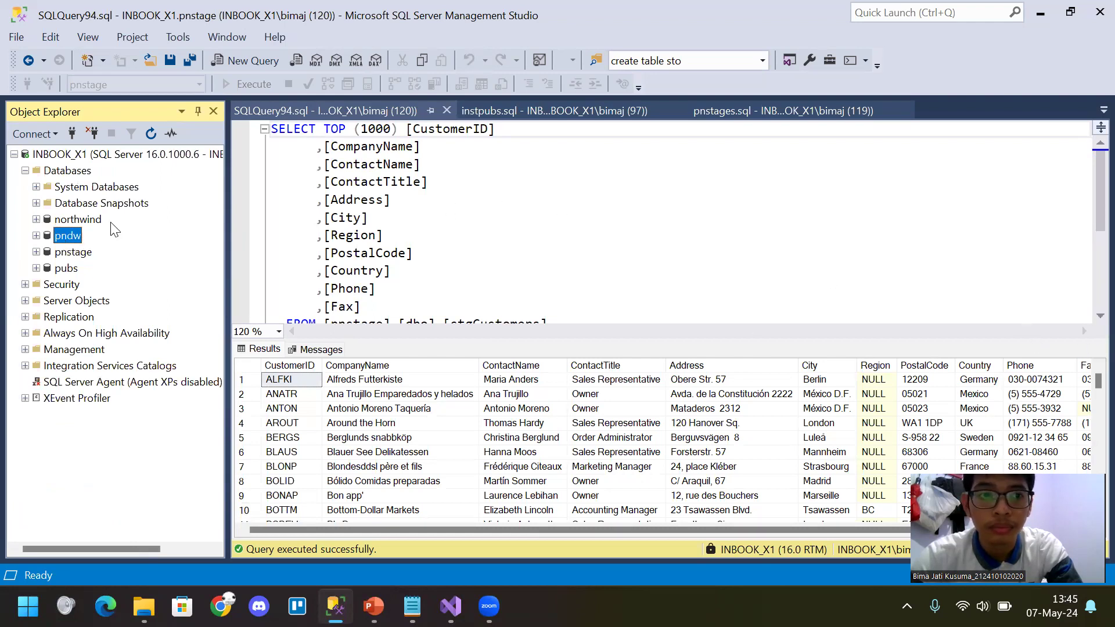
Query the top 1000 rows of the dbo.Categories table in the northwind database
{"action": "left_click", "coordinate": [93, 220]}
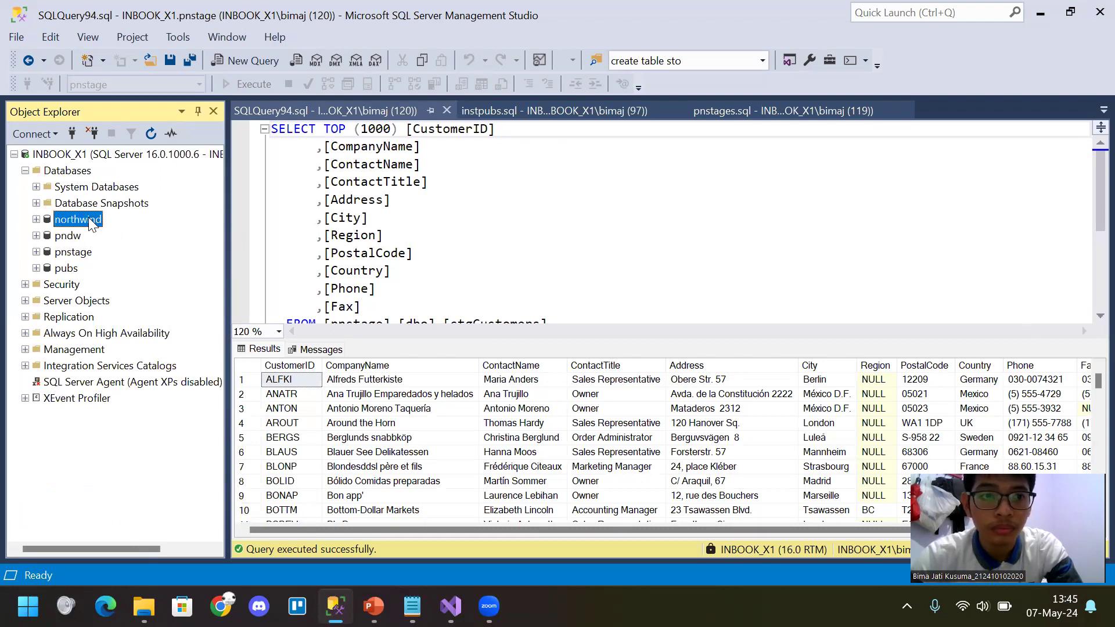
{"action": "left_click", "coordinate": [37, 220]}
{"action": "left_click", "coordinate": [100, 254]}
{"action": "left_click", "coordinate": [107, 268]}
{"action": "right_click", "coordinate": [106, 268]}
{"action": "left_click", "coordinate": [156, 286]}
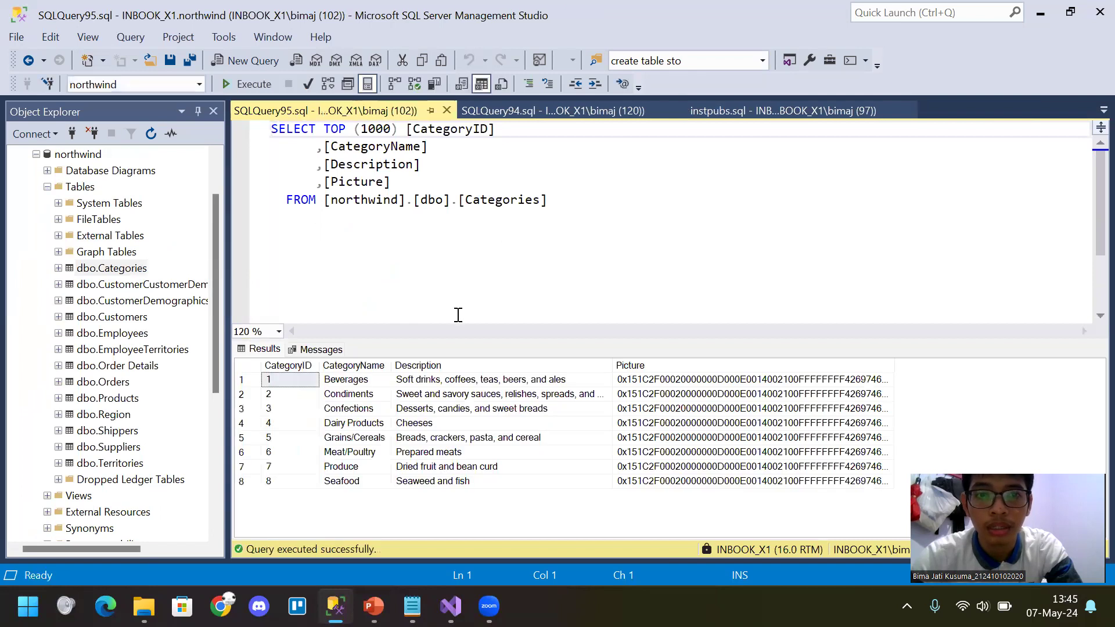
Collapse the northwind database tree and close the Categories and stgCustomers query windows
{"action": "left_click_drag", "start_coordinate": [467, 340], "coordinate": [461, 386]}
{"action": "left_click", "coordinate": [453, 335]}
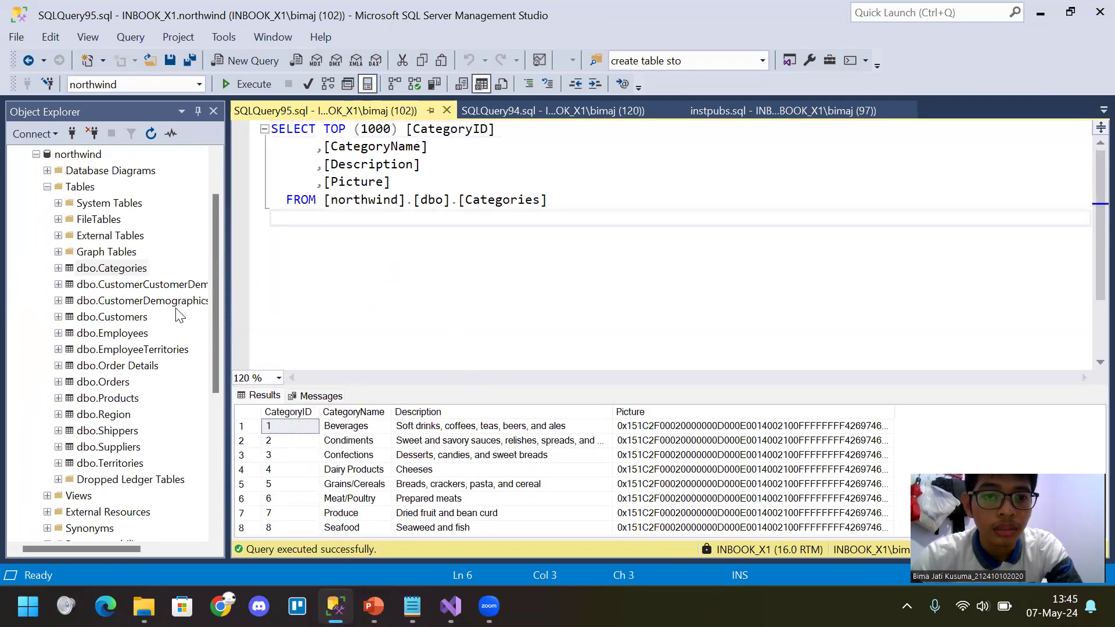
{"action": "left_click", "coordinate": [37, 155]}
{"action": "left_click", "coordinate": [68, 255]}
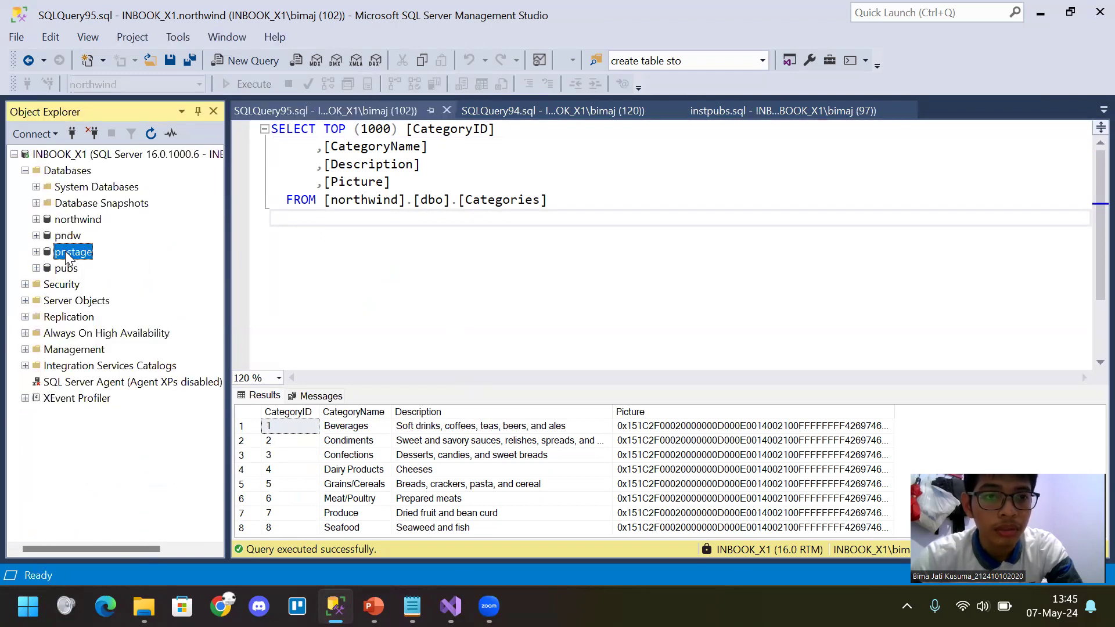
{"action": "left_click", "coordinate": [36, 252]}
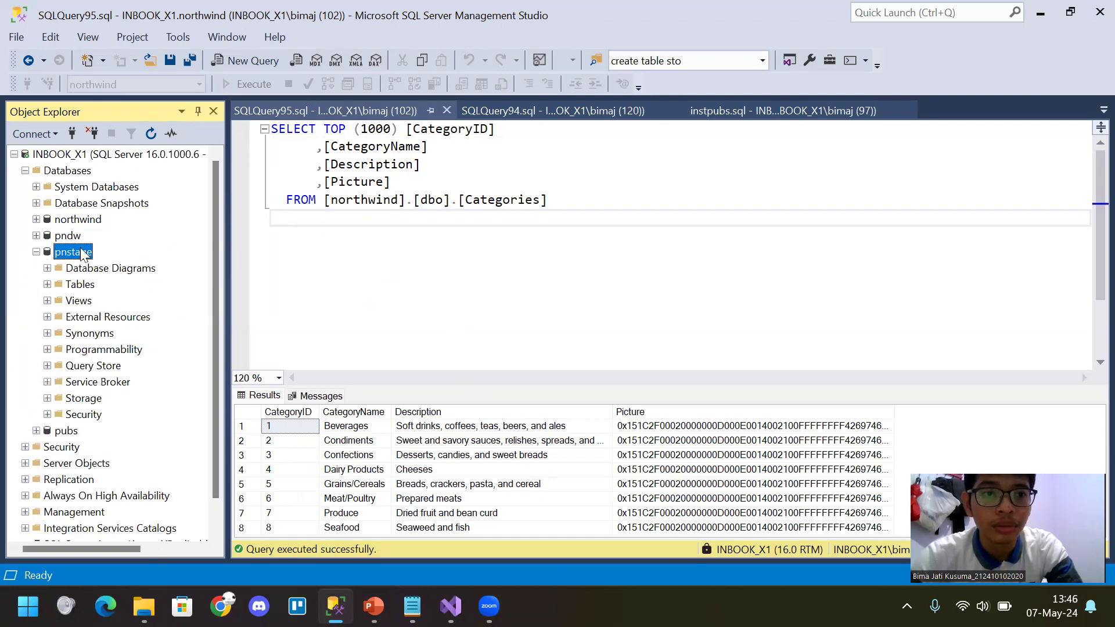
{"action": "left_click", "coordinate": [36, 253]}
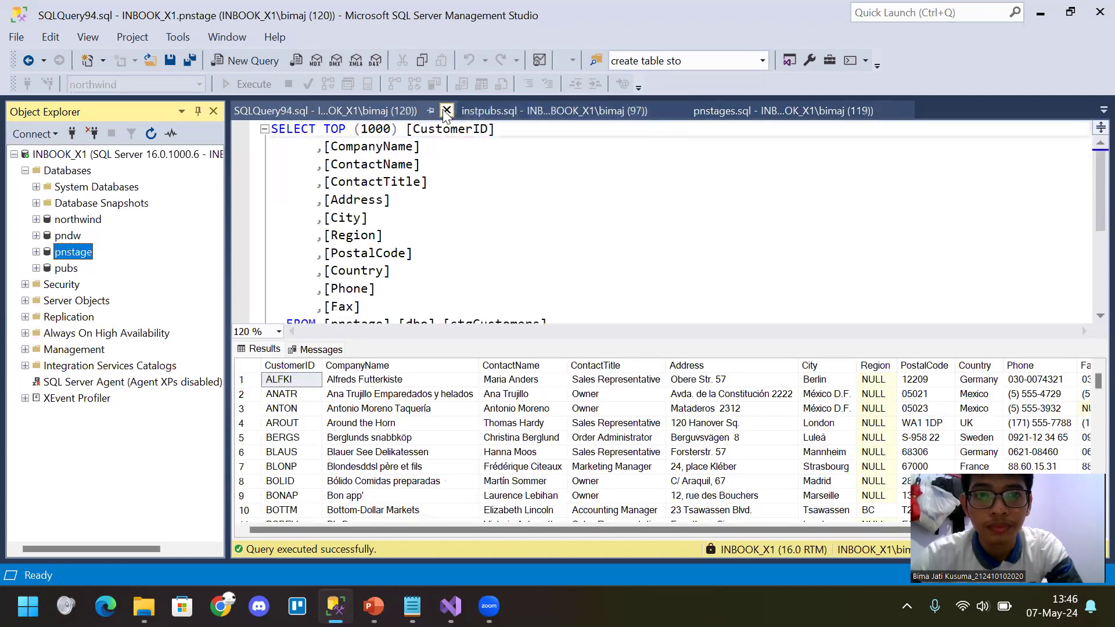
{"action": "left_click", "coordinate": [446, 111]}
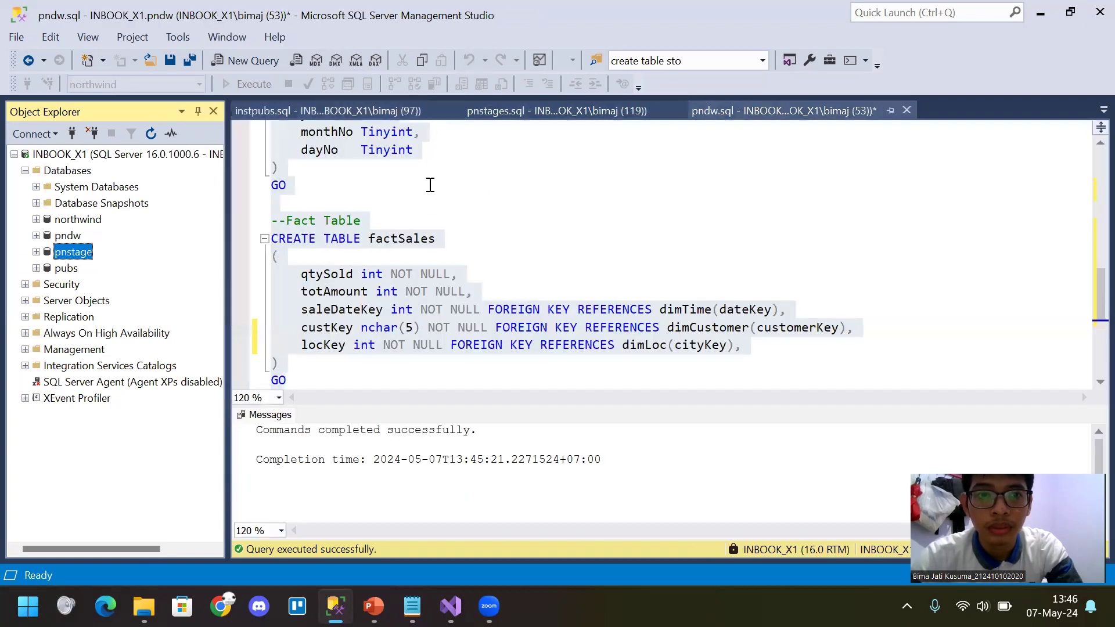
{"action": "left_click", "coordinate": [428, 185]}
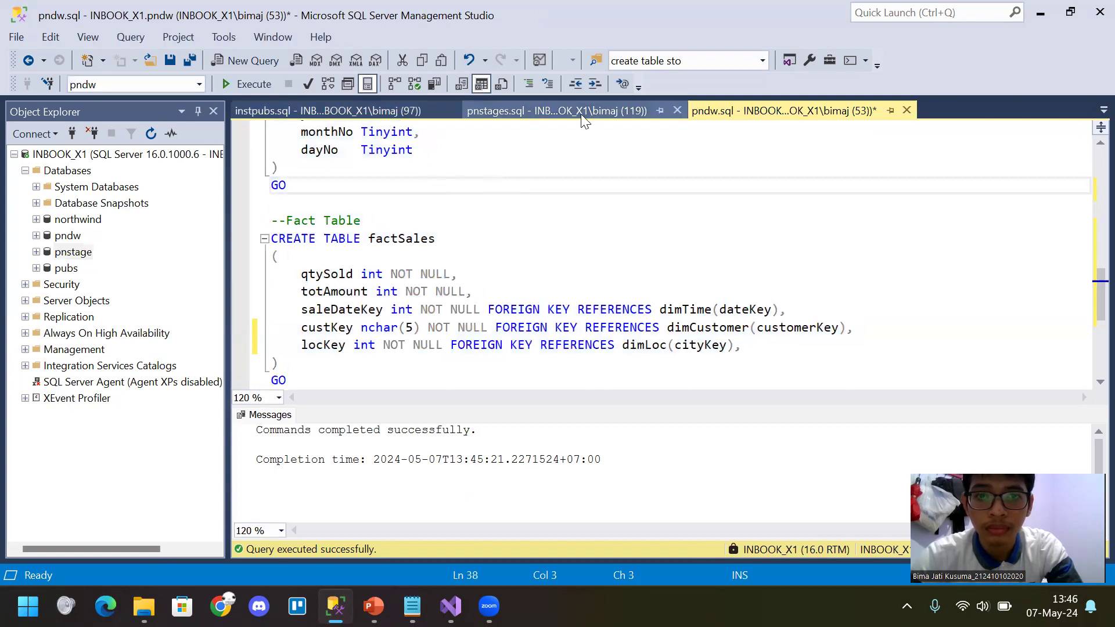
Execute the entire pnstages.sql script again to drop and recreate the staging tables
{"action": "left_click", "coordinate": [586, 111]}
{"action": "scroll", "coordinate": [577, 230], "scroll_direction": "up", "scroll_amount": 5}
{"action": "left_click", "coordinate": [573, 235]}
{"action": "scroll", "coordinate": [573, 230], "scroll_direction": "up", "scroll_amount": 3}
{"action": "scroll", "coordinate": [542, 308], "scroll_direction": "down", "scroll_amount": 10}
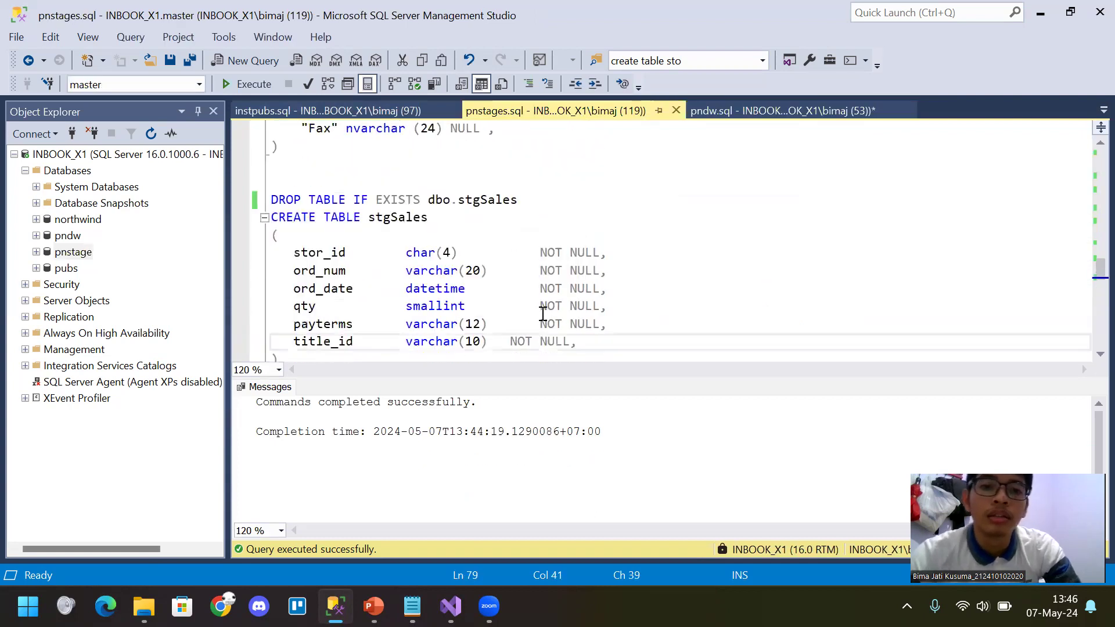
{"action": "scroll", "coordinate": [617, 234], "scroll_direction": "down", "scroll_amount": 2}
{"action": "left_click", "coordinate": [618, 234]}
{"action": "key", "text": "ctrl+a"}
{"action": "left_click", "coordinate": [260, 85]}
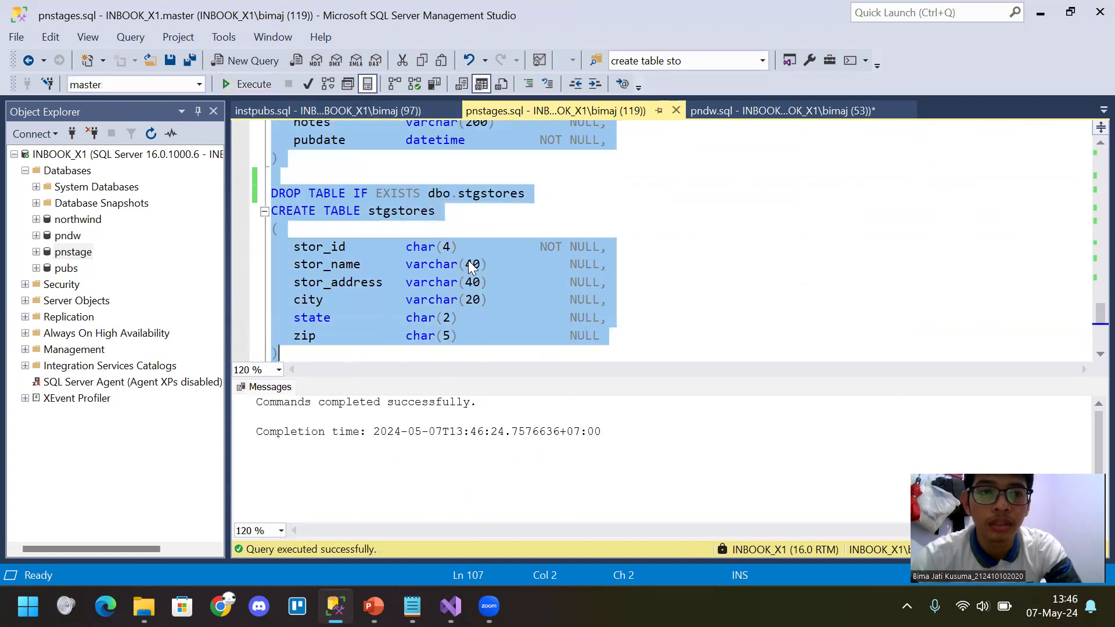
{"action": "left_click", "coordinate": [509, 227]}
Look over the pndw.sql and pnstages.sql scripts and the northwind and pndw databases in the server tree
{"action": "left_click", "coordinate": [757, 111]}
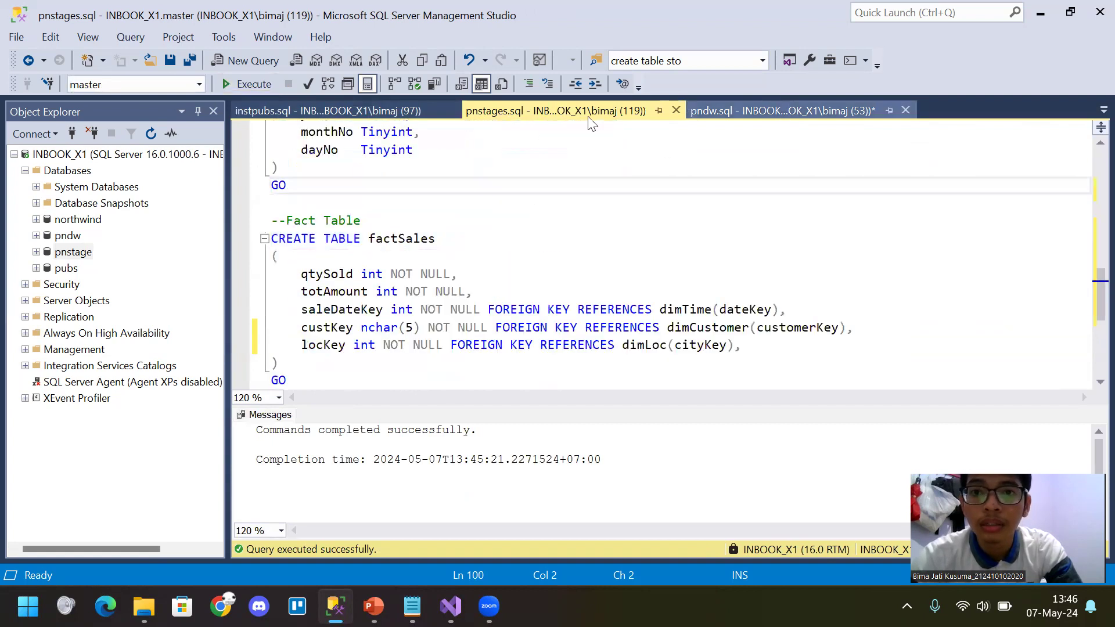
{"action": "left_click", "coordinate": [552, 111]}
{"action": "left_click", "coordinate": [714, 110]}
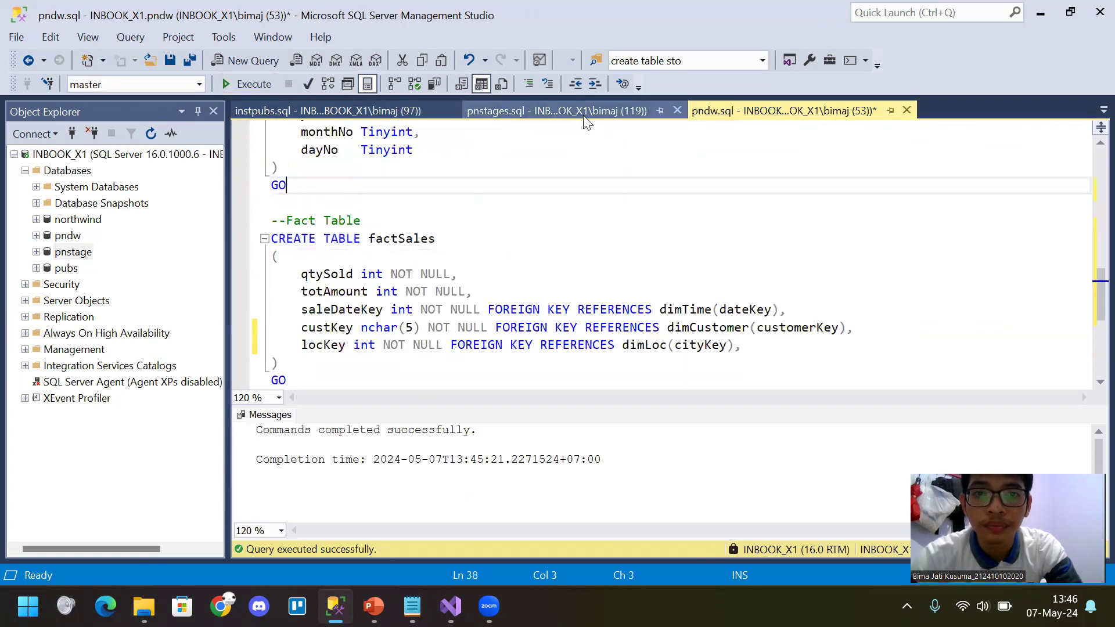
{"action": "left_click", "coordinate": [577, 111]}
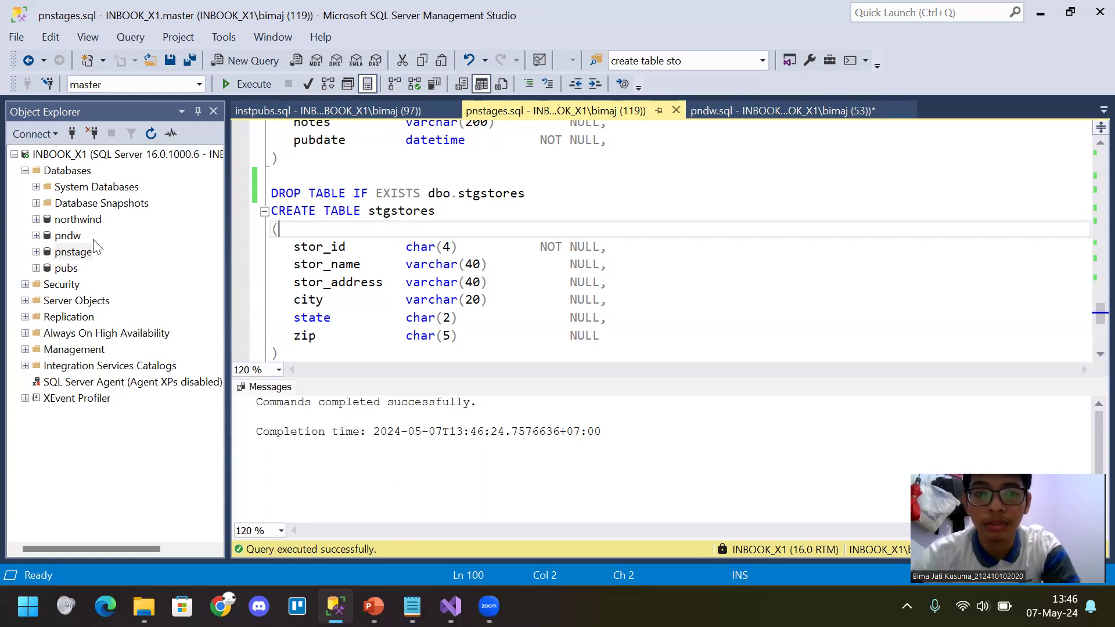
{"action": "left_click", "coordinate": [68, 235]}
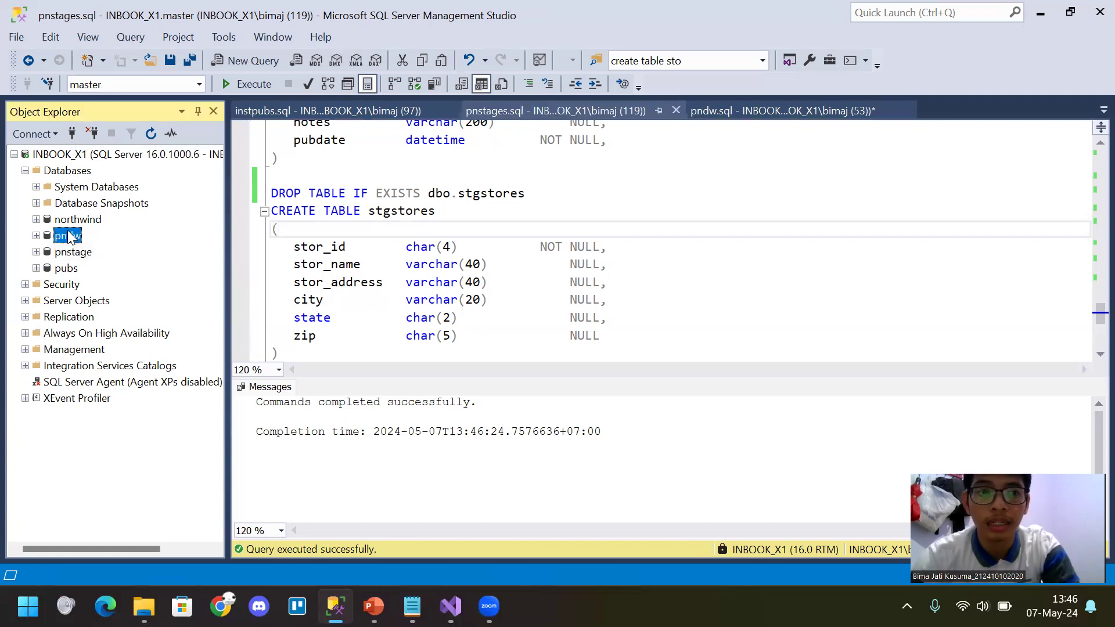
{"action": "left_click", "coordinate": [74, 223]}
{"action": "left_click", "coordinate": [73, 236]}
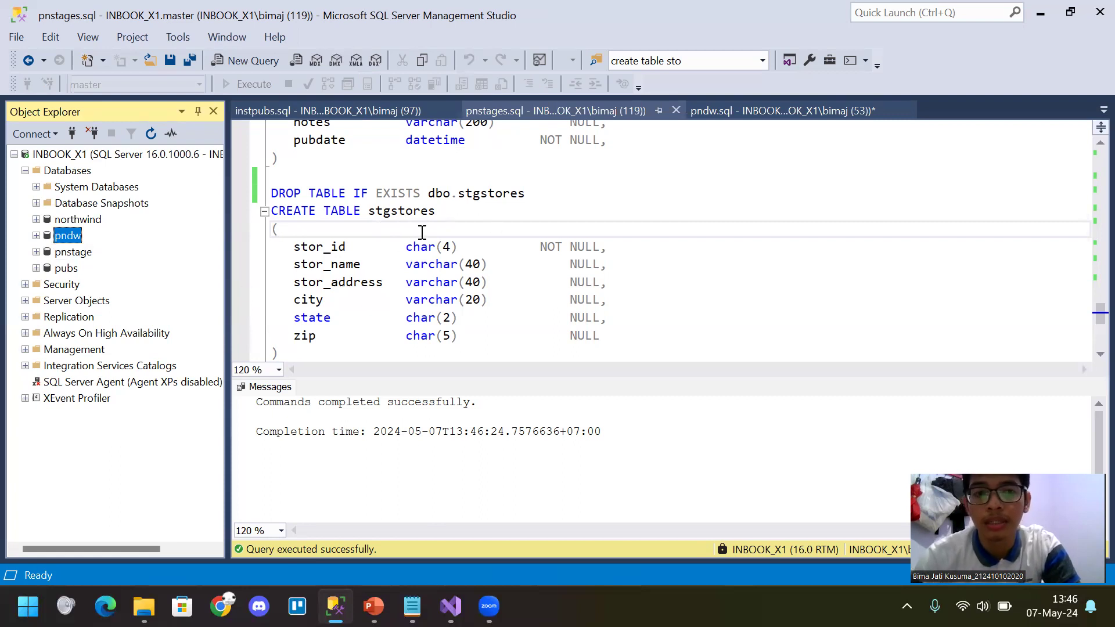
{"action": "left_click", "coordinate": [486, 199]}
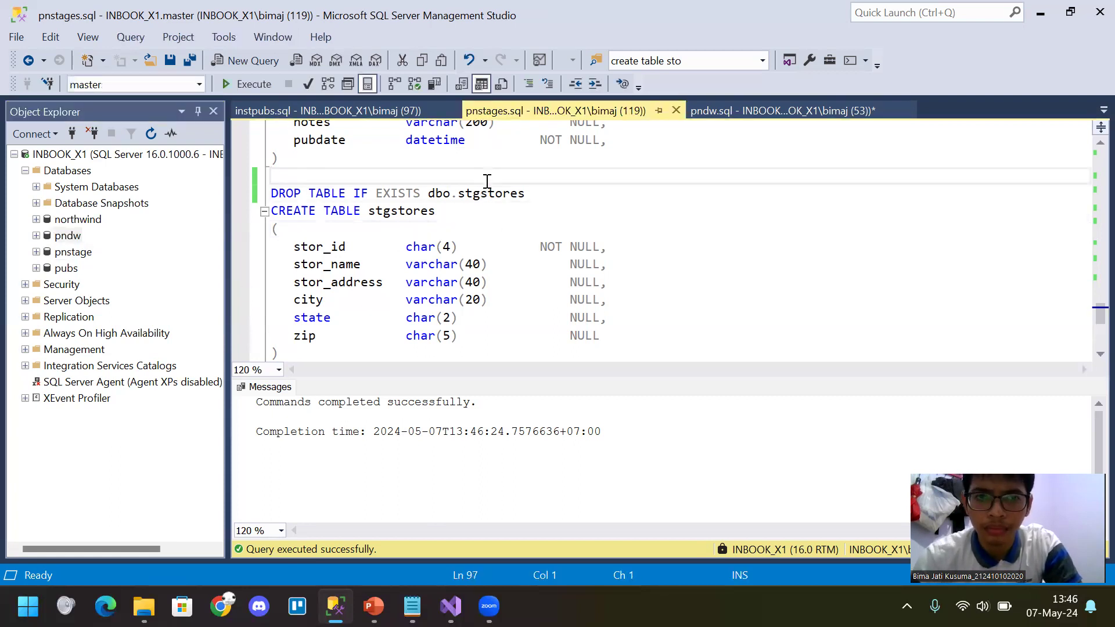
Switch to Integration Services Project1 in Visual Studio and close the Output window
{"action": "key", "text": "alt+Tab"}
{"action": "key", "text": "alt+Tab"}
{"action": "key", "text": "alt+Tab"}
{"action": "key", "text": "alt+Tab"}
{"action": "key", "text": "alt+Tab"}
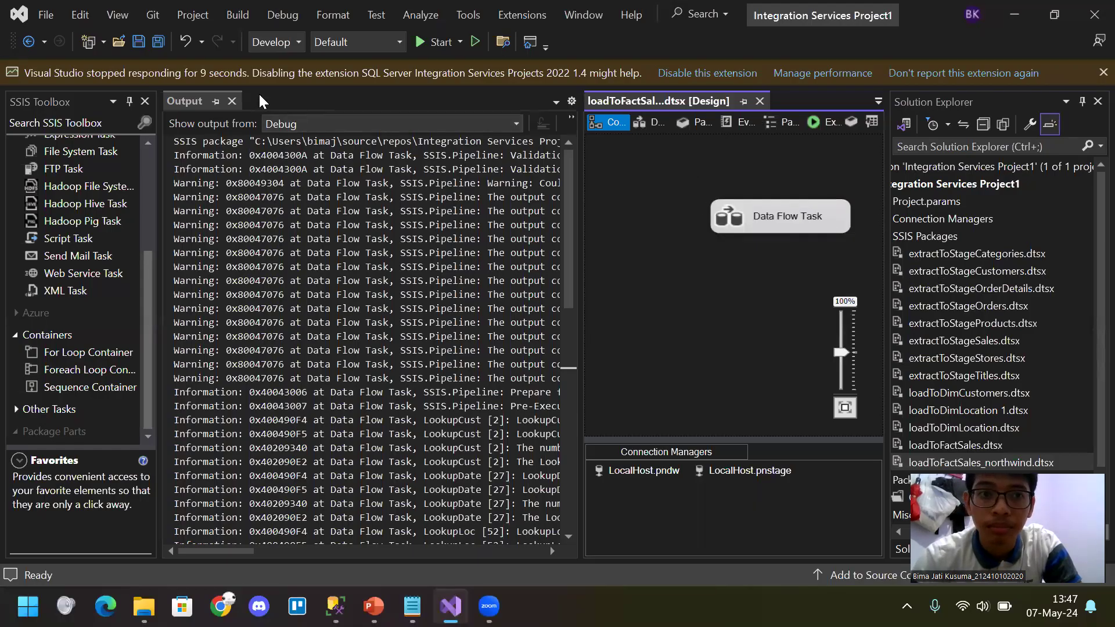
{"action": "left_click", "coordinate": [233, 101]}
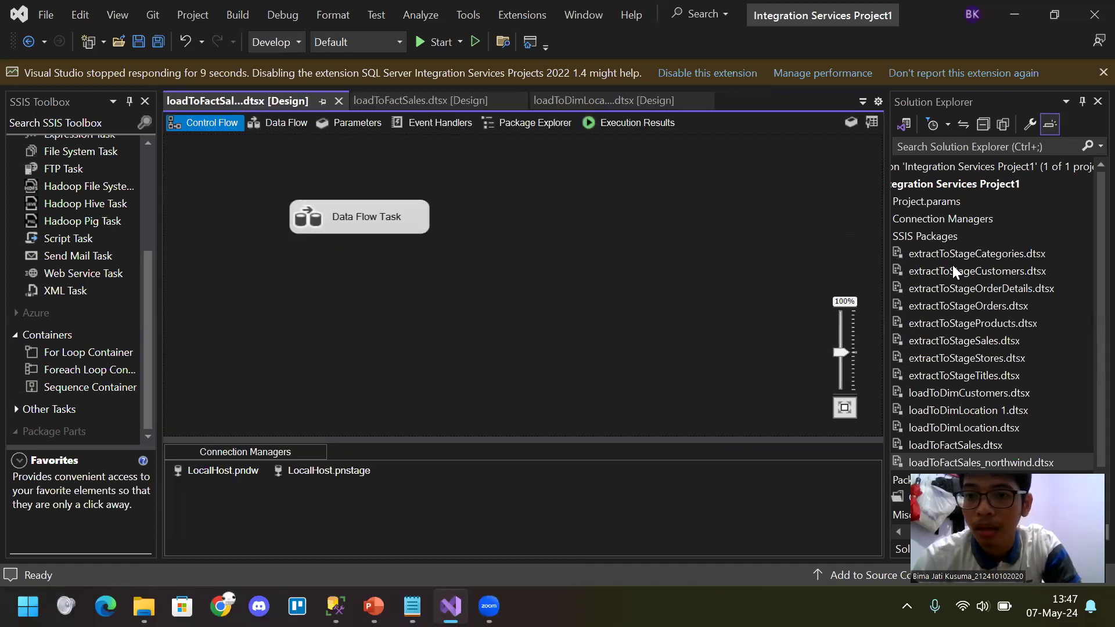
Open the extractToStageCategories.dtsx package from the project's SSIS packages
{"action": "scroll", "coordinate": [929, 240], "scroll_direction": "down", "scroll_amount": 1}
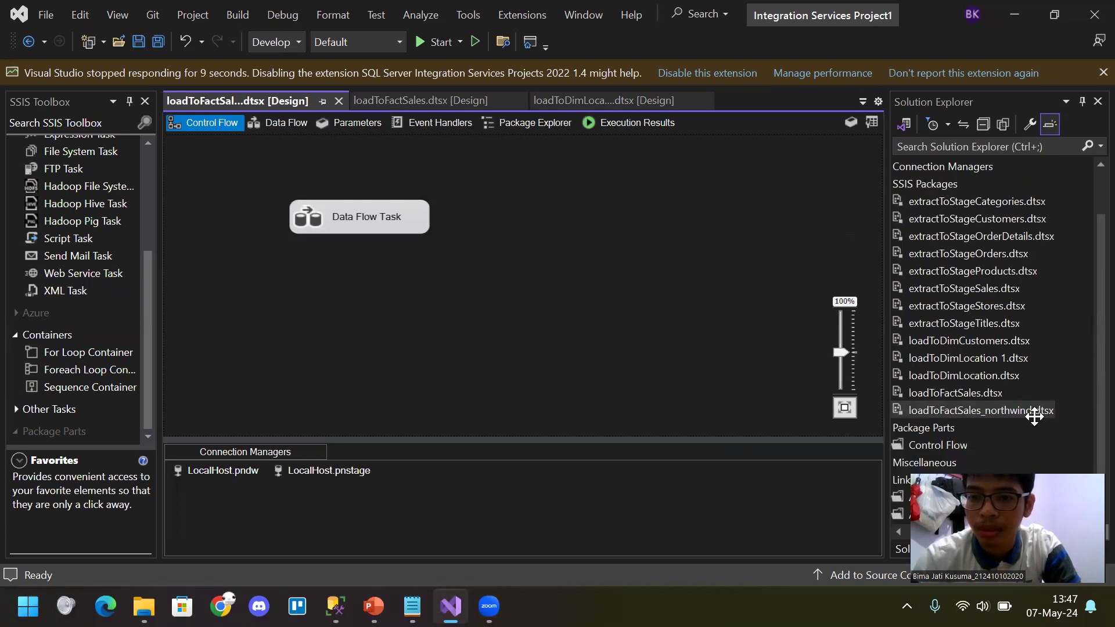
{"action": "left_click_drag", "start_coordinate": [1001, 531], "coordinate": [923, 532]}
{"action": "left_click_drag", "start_coordinate": [1031, 456], "coordinate": [1012, 540]}
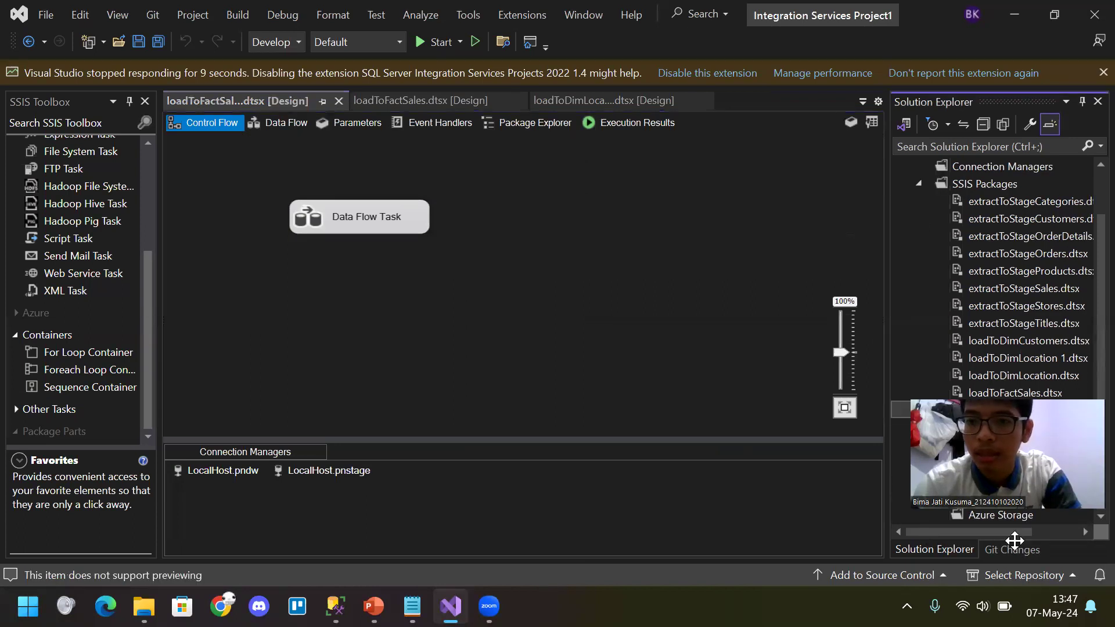
{"action": "left_click", "coordinate": [981, 203]}
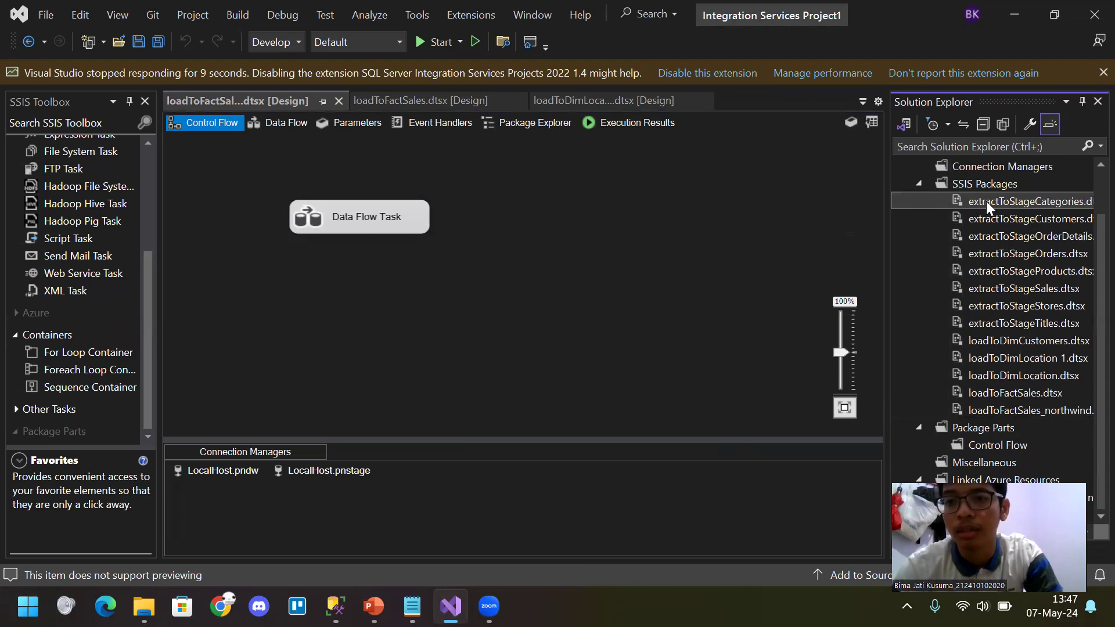
{"action": "double_click", "coordinate": [987, 201]}
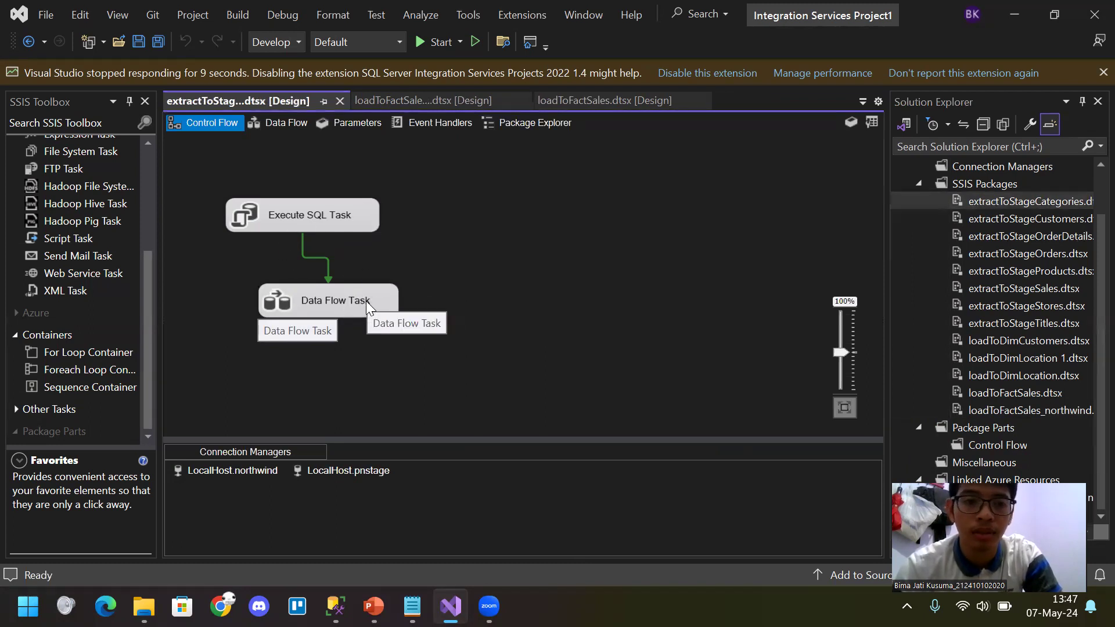
Inspect the Execute SQL Task's connection and SQL statement, close it without changes, and find the task components in the SSIS Toolbox
{"action": "left_click", "coordinate": [307, 224]}
{"action": "double_click", "coordinate": [307, 225]}
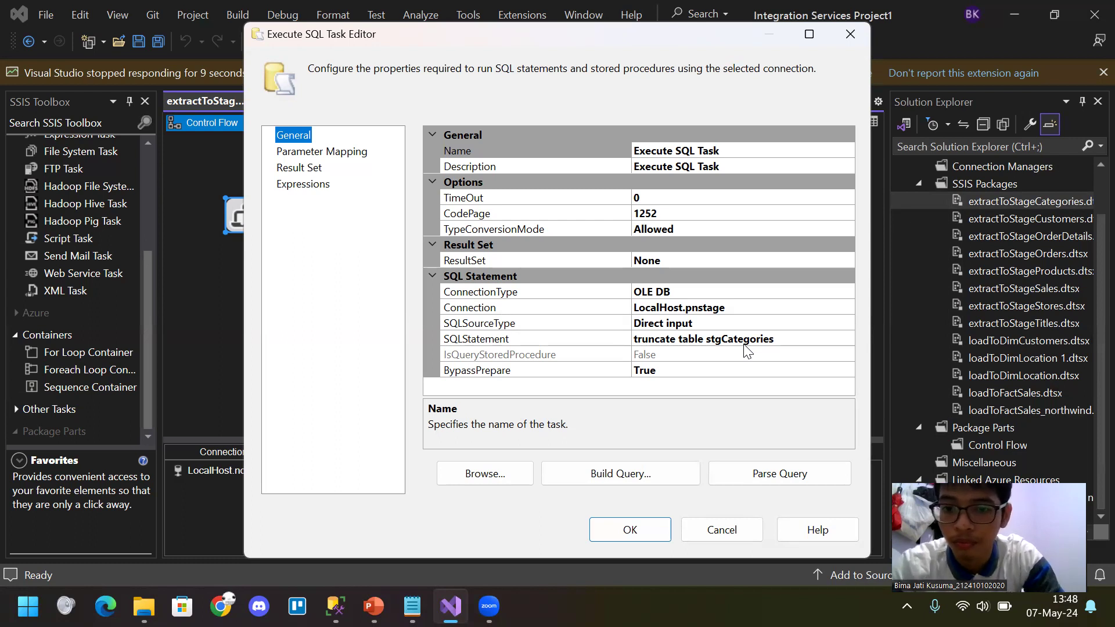
{"action": "left_click", "coordinate": [719, 530]}
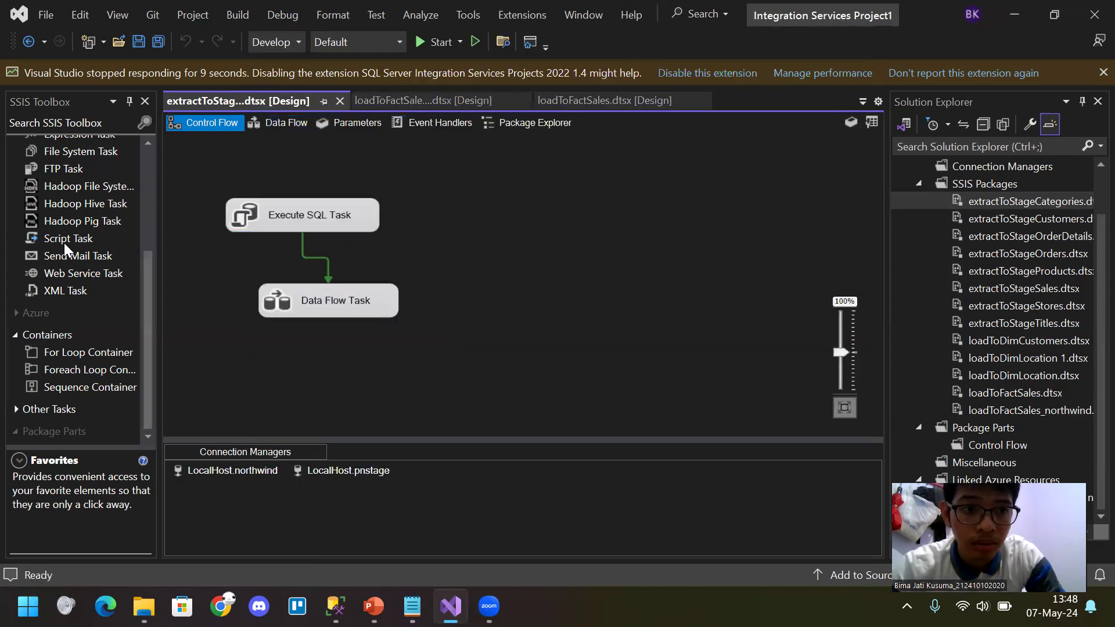
{"action": "left_click_drag", "start_coordinate": [147, 309], "coordinate": [144, 210]}
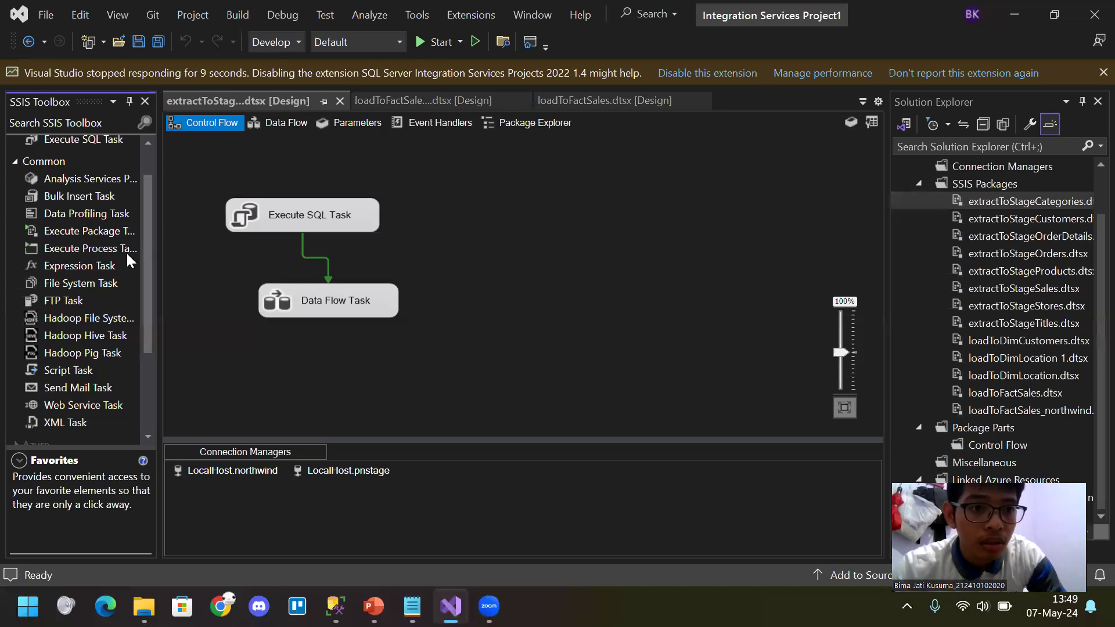
{"action": "scroll", "coordinate": [127, 252], "scroll_direction": "up", "scroll_amount": 1}
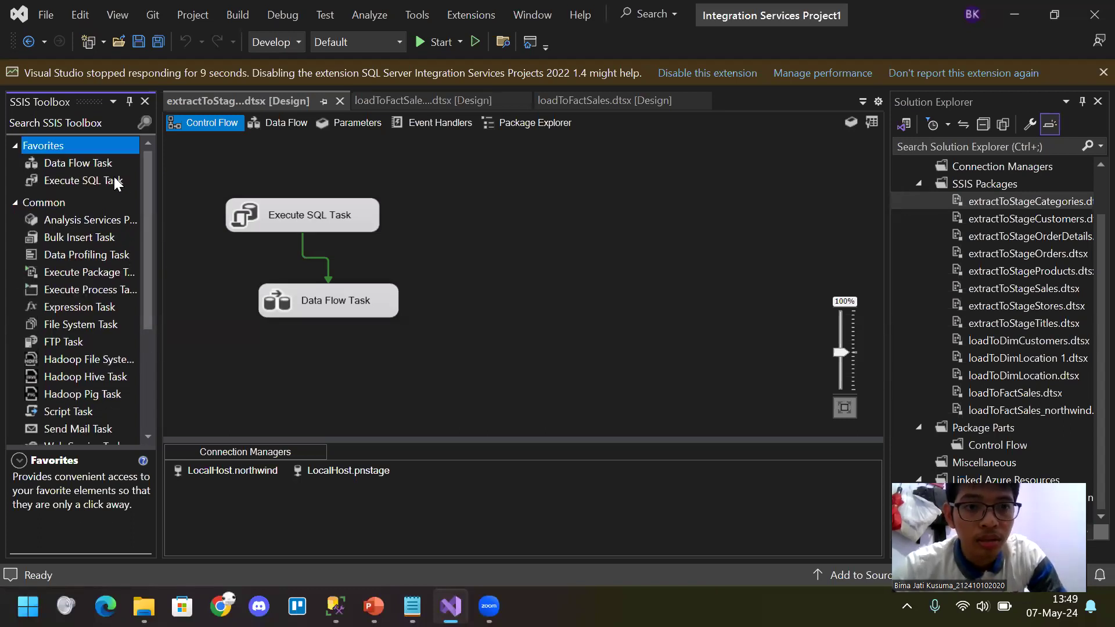
{"action": "scroll", "coordinate": [148, 324], "scroll_direction": "down", "scroll_amount": 2}
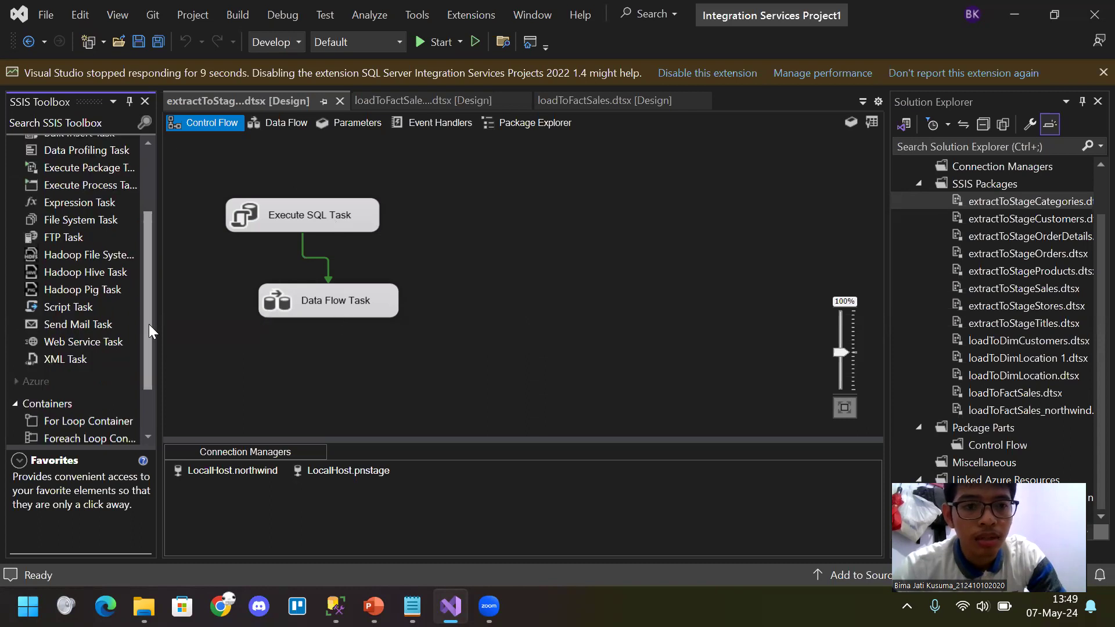
{"action": "scroll", "coordinate": [82, 179], "scroll_direction": "up", "scroll_amount": 2}
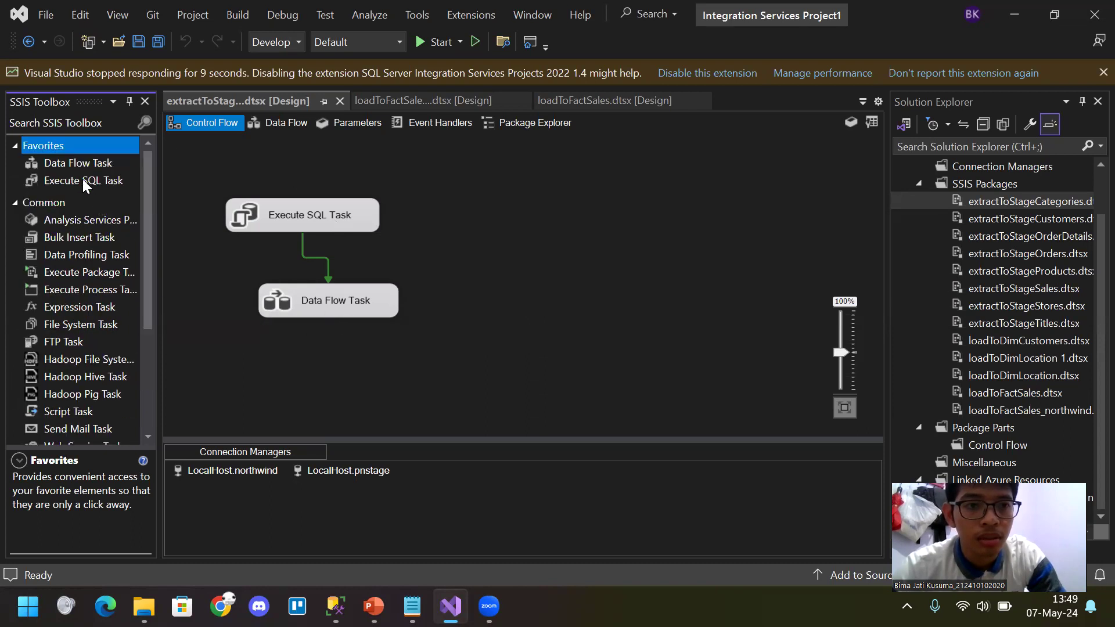
In the Data Flow Task, set the Tabel CategoryMaster source to the [dbo].[Categories] table using the LocalHost.northwind connection
{"action": "double_click", "coordinate": [348, 297]}
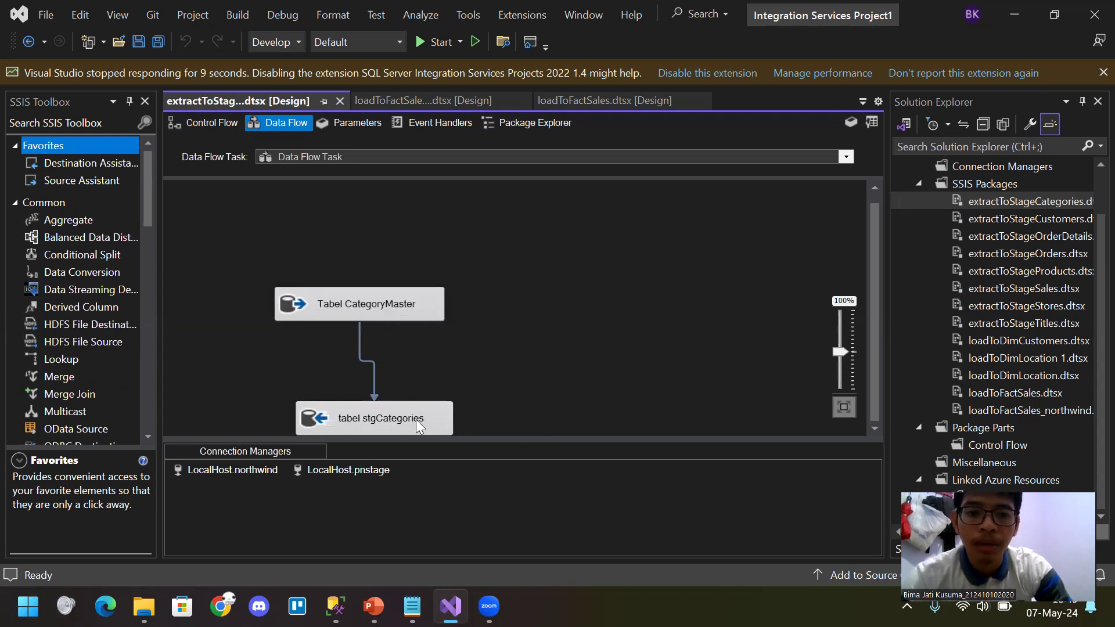
{"action": "double_click", "coordinate": [371, 305]}
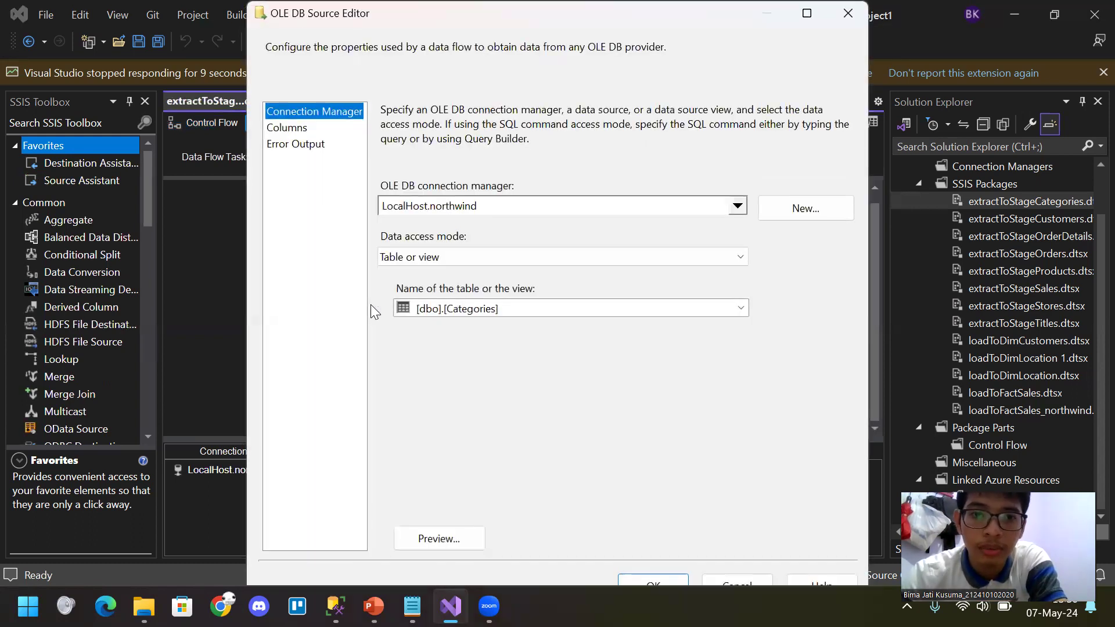
{"action": "left_click", "coordinate": [738, 207]}
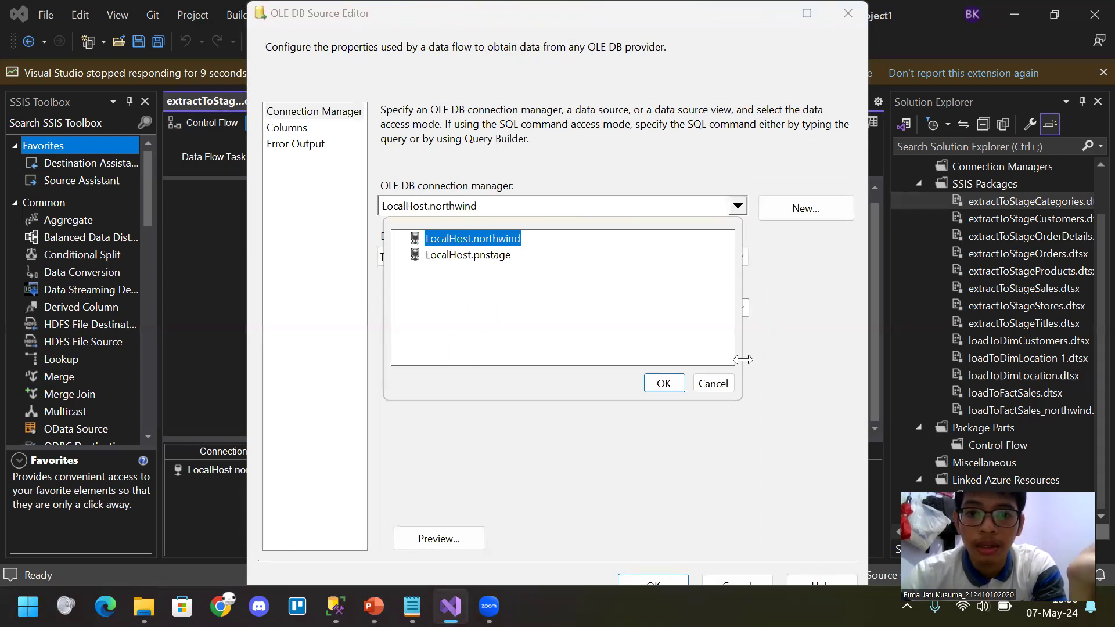
{"action": "left_click", "coordinate": [724, 382]}
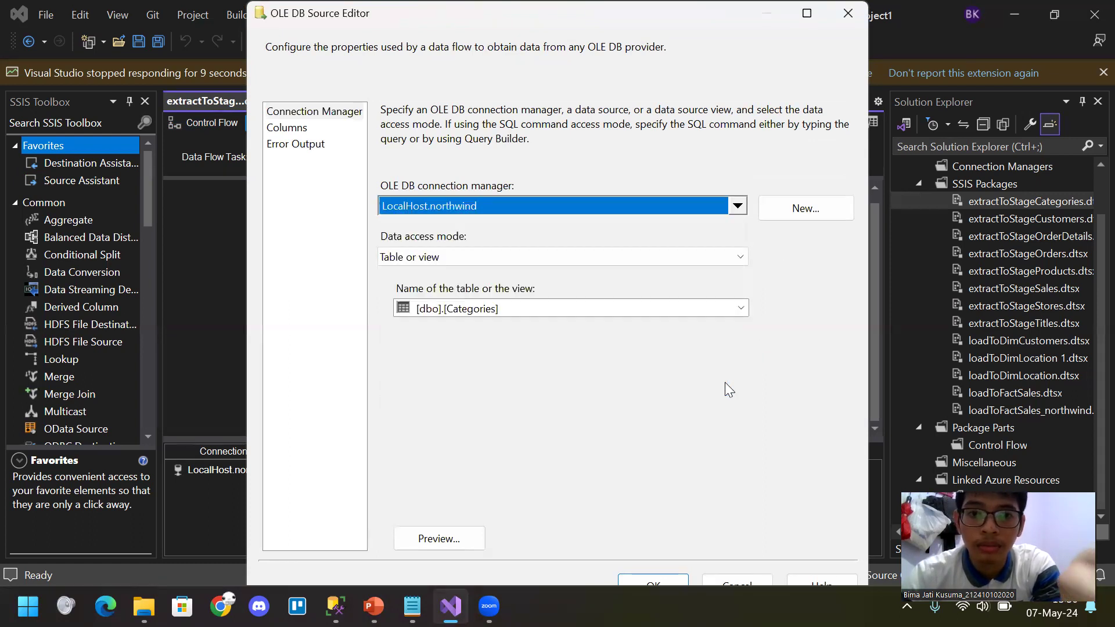
{"action": "left_click", "coordinate": [741, 308]}
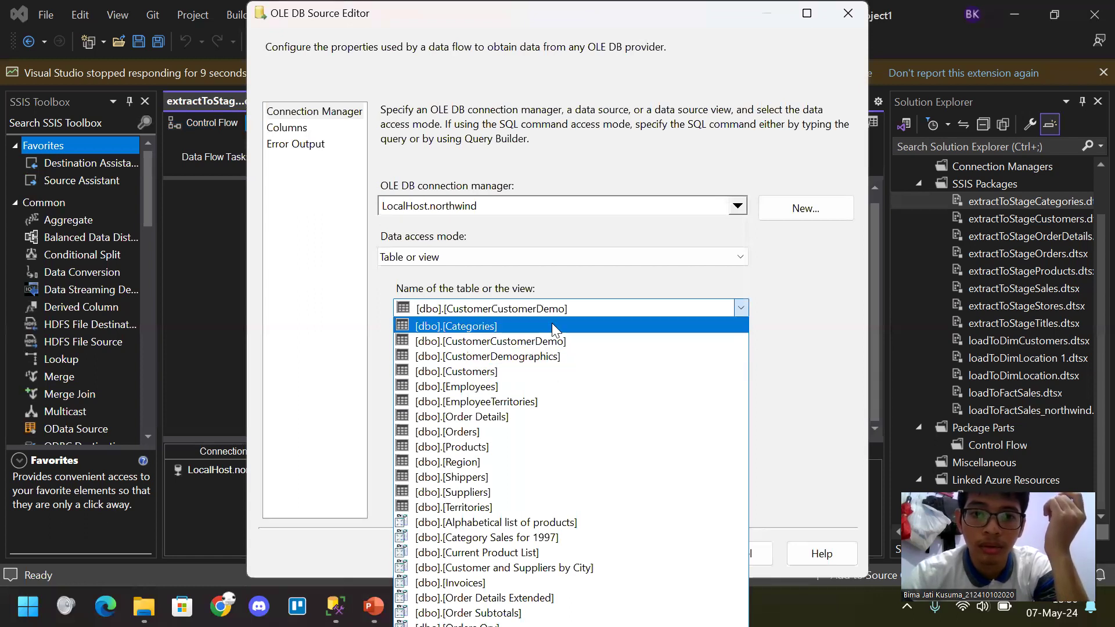
{"action": "left_click", "coordinate": [552, 324]}
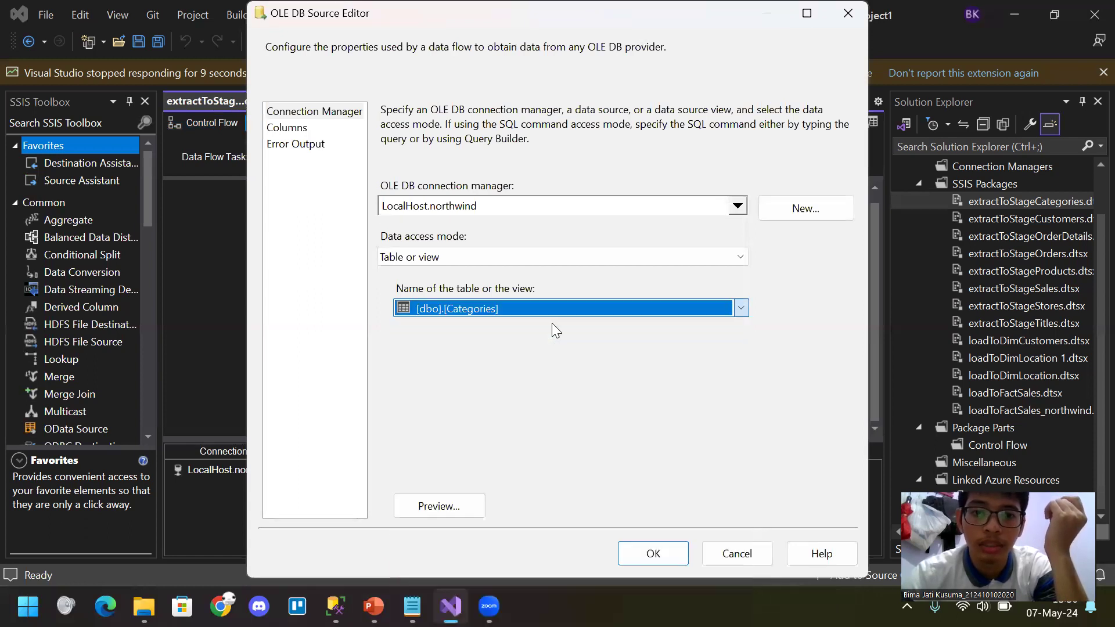
{"action": "left_click", "coordinate": [668, 551]}
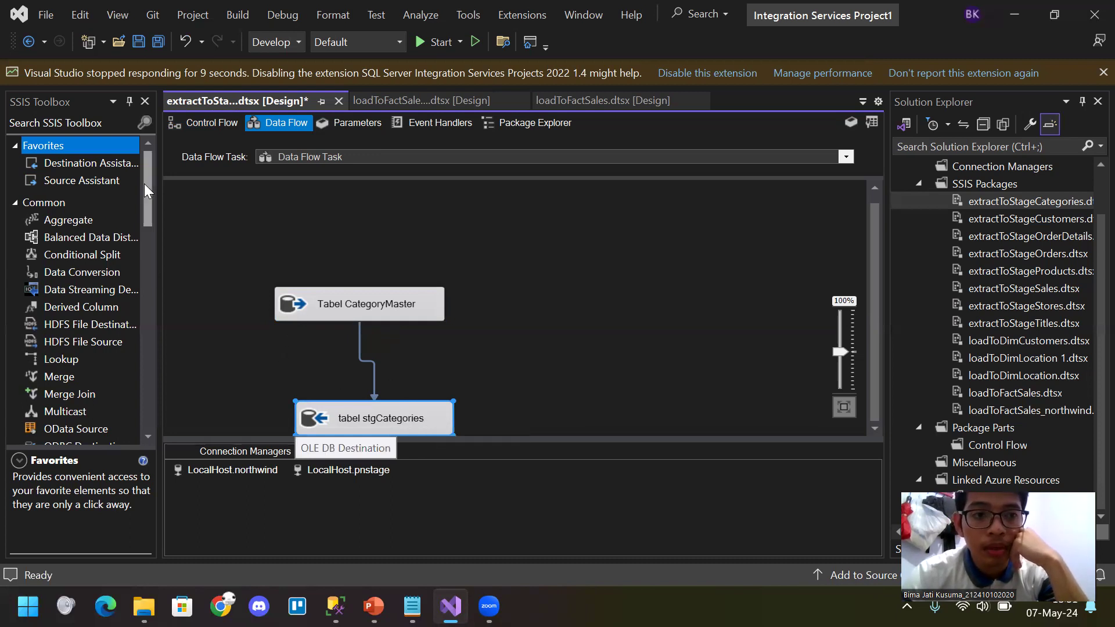
Look through the SSIS Toolbox for the OLE DB source and destination components
{"action": "left_click_drag", "start_coordinate": [144, 183], "coordinate": [142, 209]}
{"action": "scroll", "coordinate": [140, 244], "scroll_direction": "down", "scroll_amount": 10}
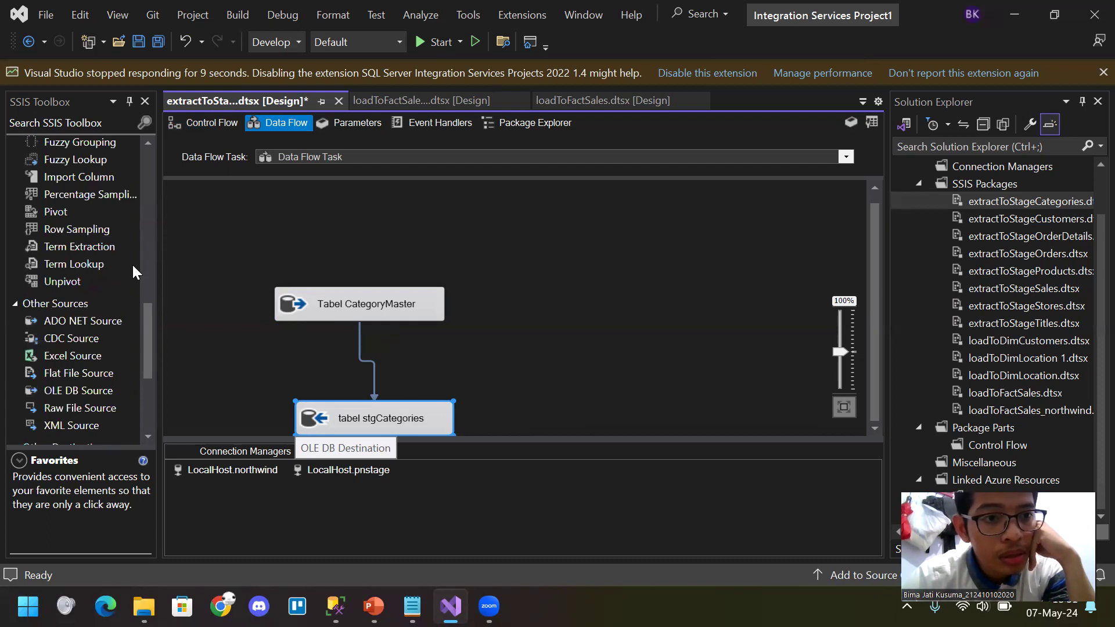
{"action": "scroll", "coordinate": [133, 264], "scroll_direction": "down", "scroll_amount": 4}
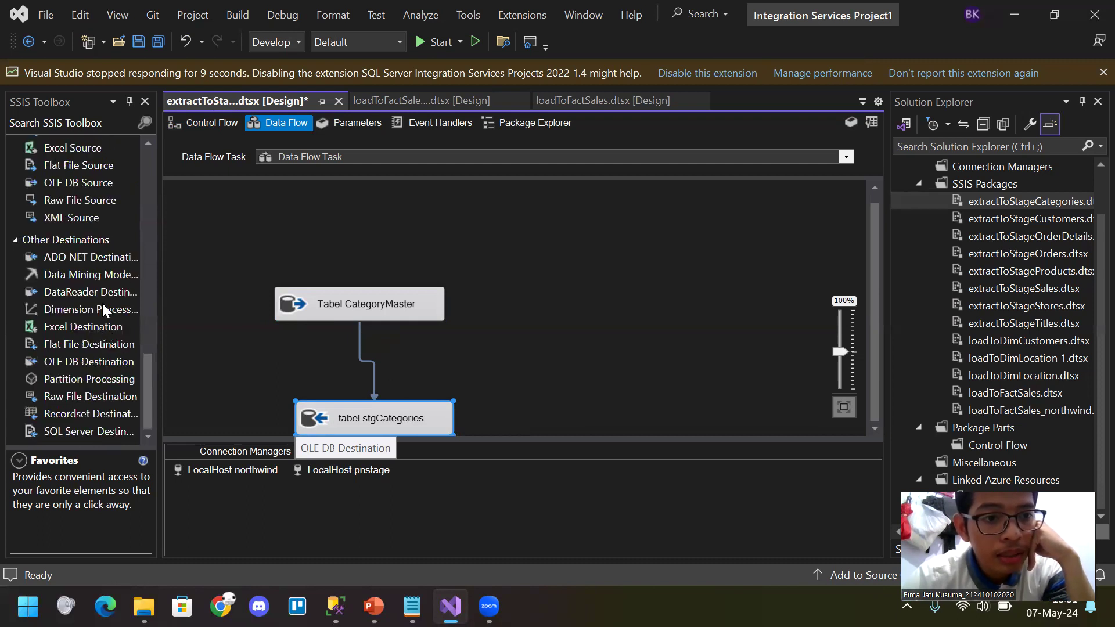
Locate the OLE DB Source and OLE DB Destination components in the SSIS Toolbox and view their descriptions
{"action": "scroll", "coordinate": [103, 307], "scroll_direction": "up", "scroll_amount": 4}
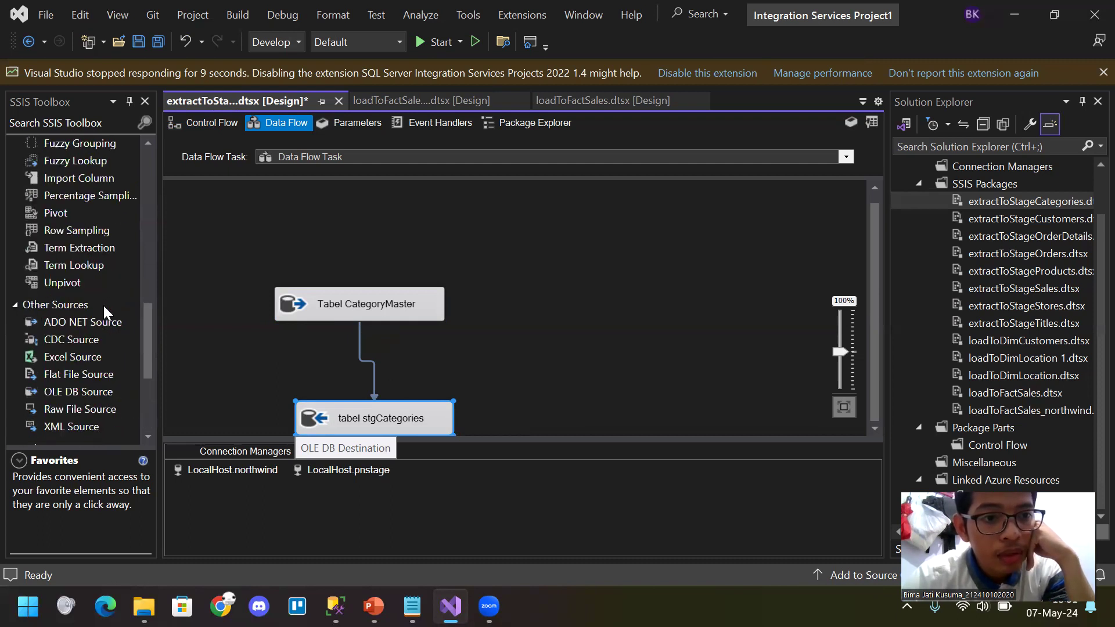
{"action": "left_click", "coordinate": [102, 392]}
{"action": "scroll", "coordinate": [104, 395], "scroll_direction": "down", "scroll_amount": 4}
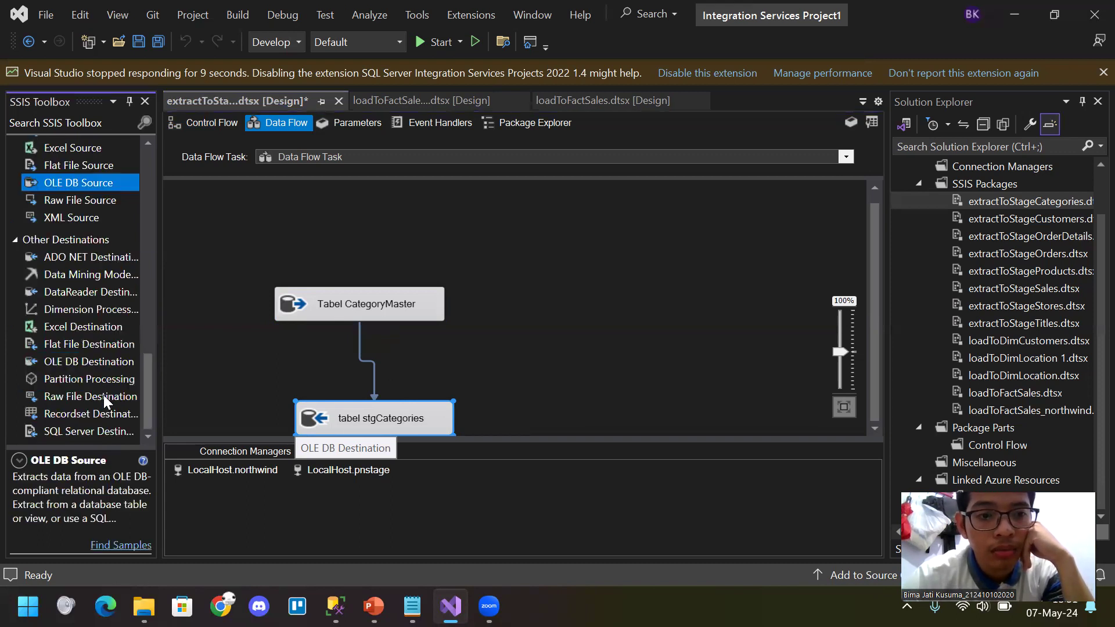
{"action": "left_click", "coordinate": [87, 363]}
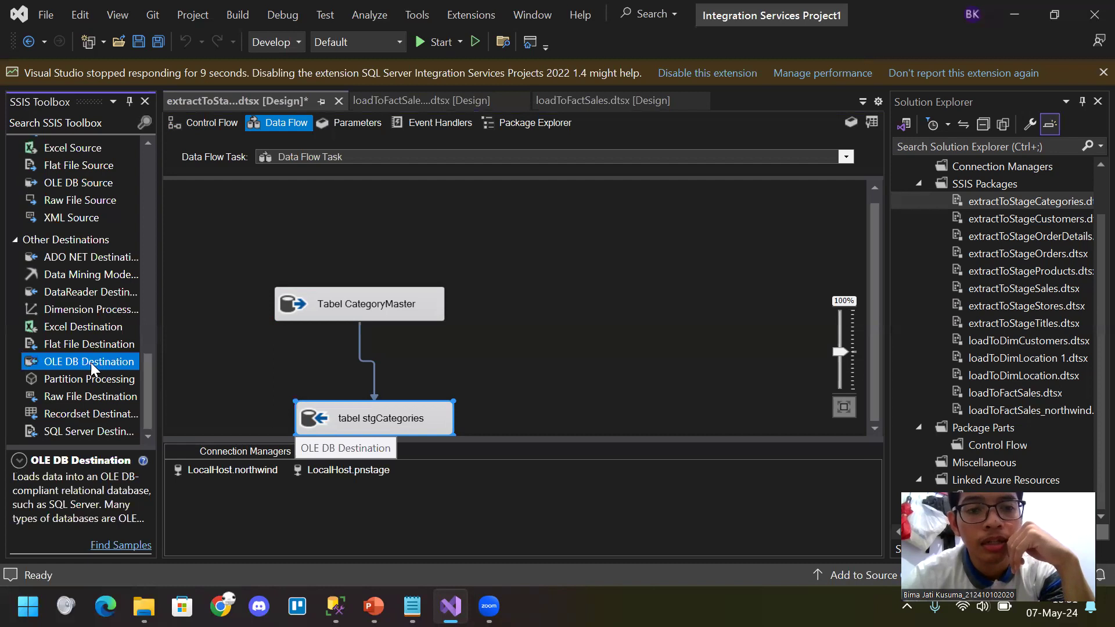
Set the tabel stgCategories destination to the [dbo].[stgCategories] table using the LocalHost.pnstage connection
{"action": "double_click", "coordinate": [336, 413]}
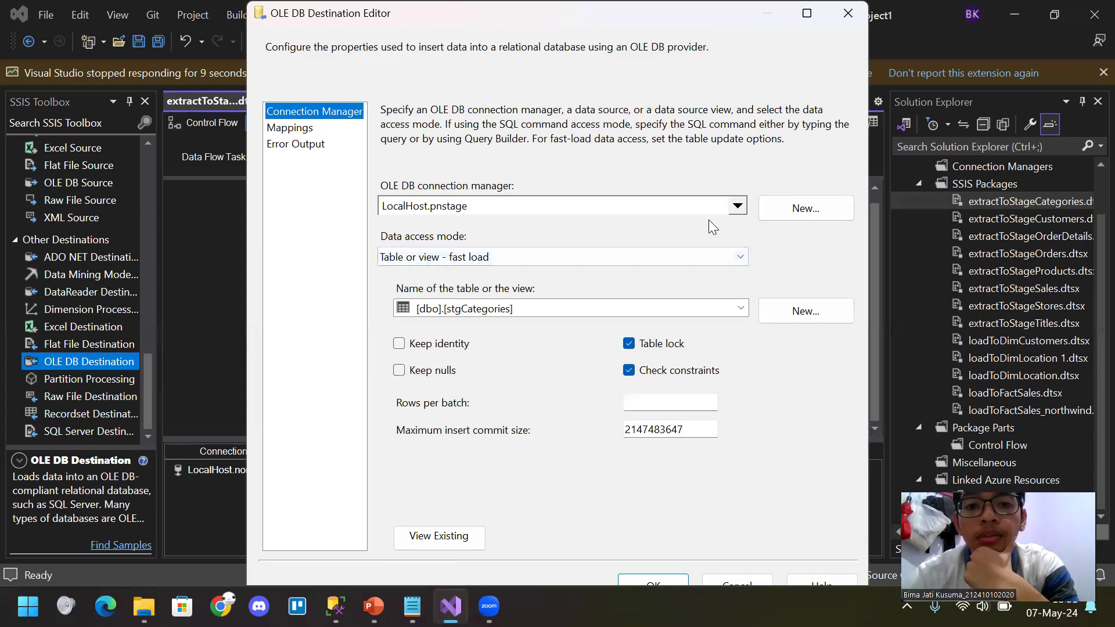
{"action": "left_click", "coordinate": [738, 206]}
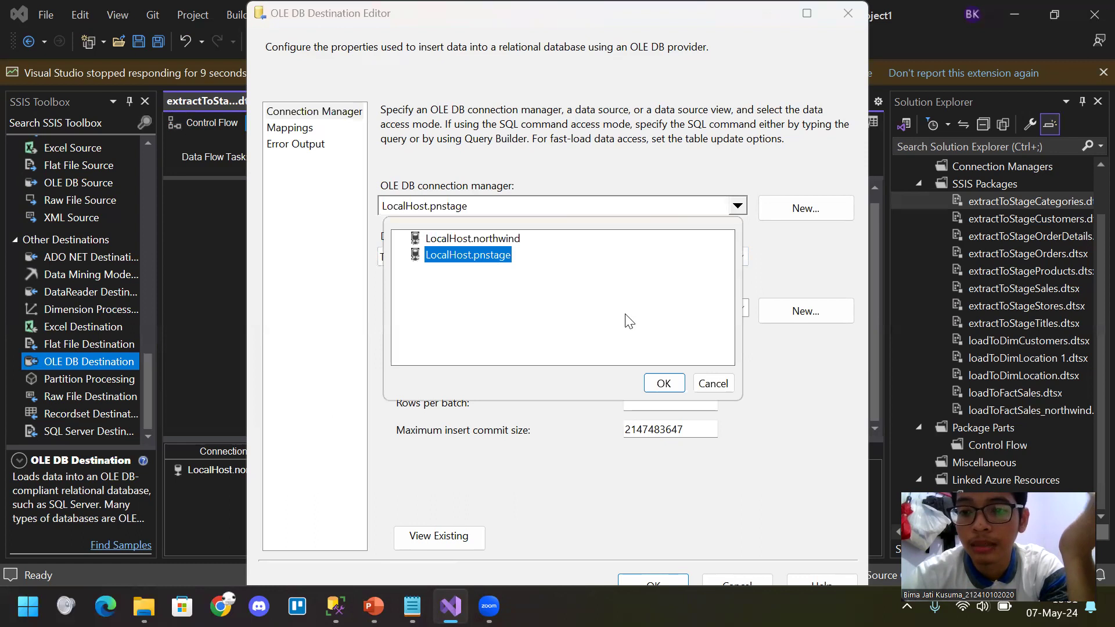
{"action": "left_click", "coordinate": [664, 384]}
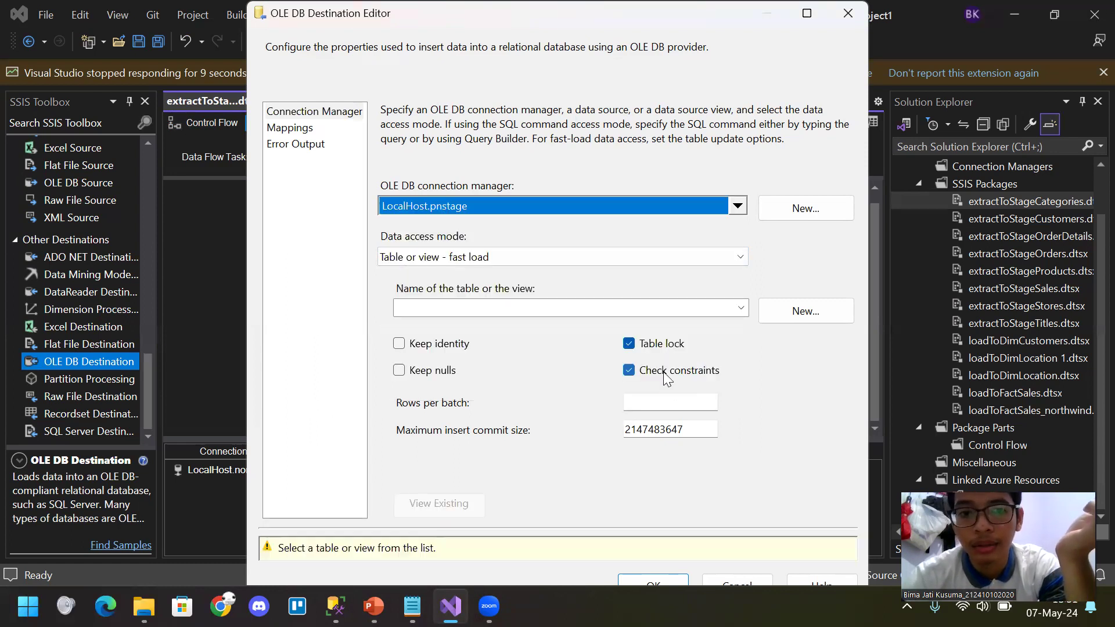
{"action": "left_click", "coordinate": [741, 313]}
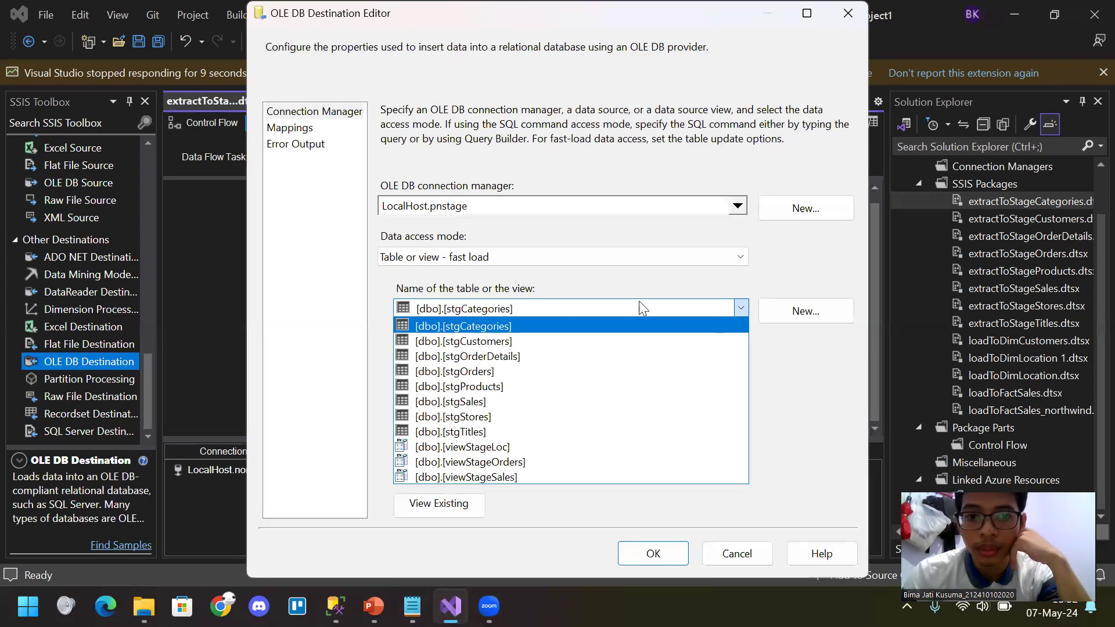
{"action": "left_click", "coordinate": [520, 326]}
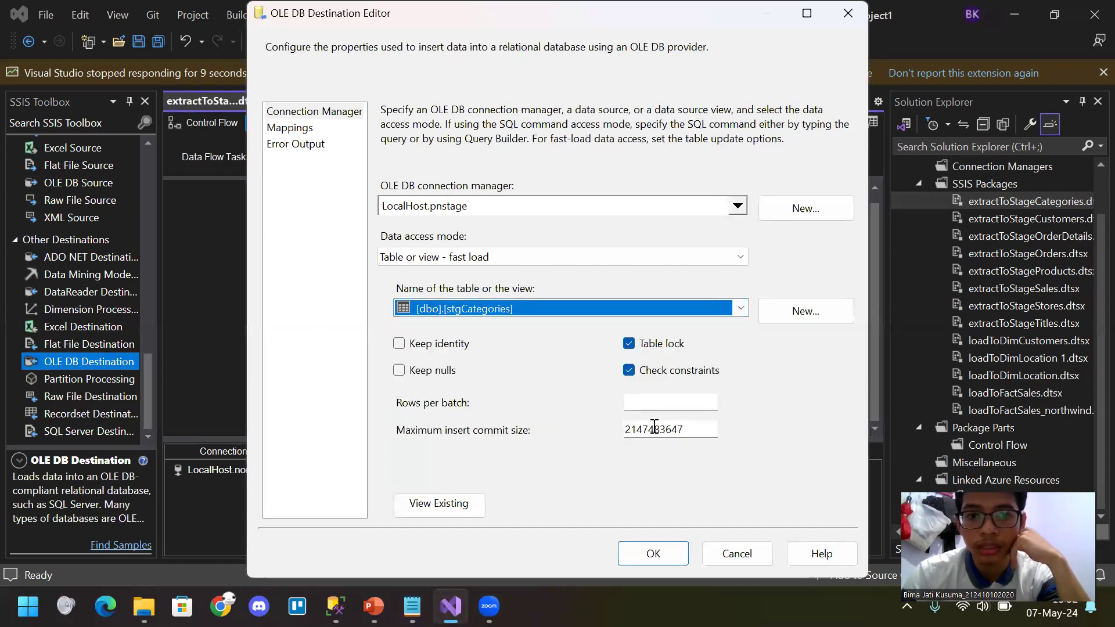
{"action": "left_click", "coordinate": [653, 553]}
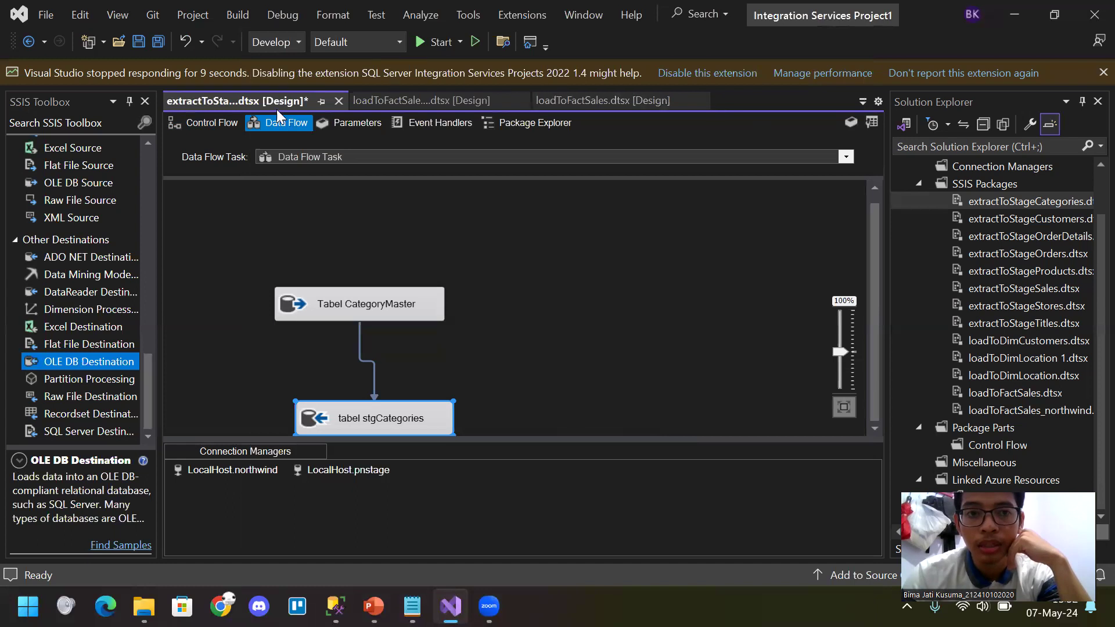
{"action": "left_click", "coordinate": [655, 261]}
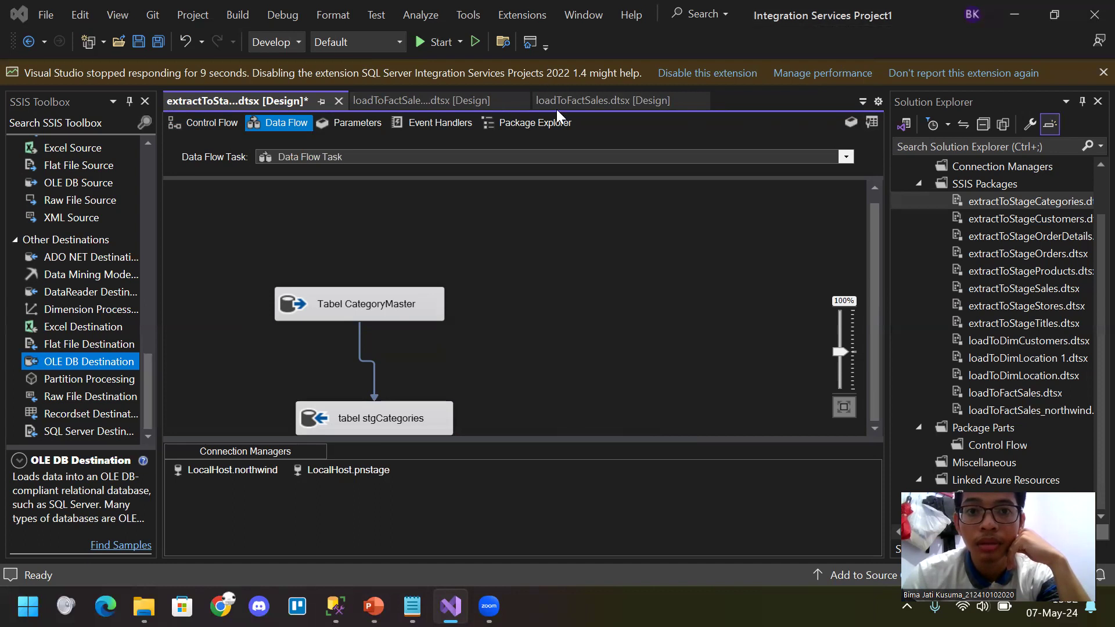
Run the extractToStageCategories package and enlarge the design area to show the data flow during execution
{"action": "left_click", "coordinate": [427, 39]}
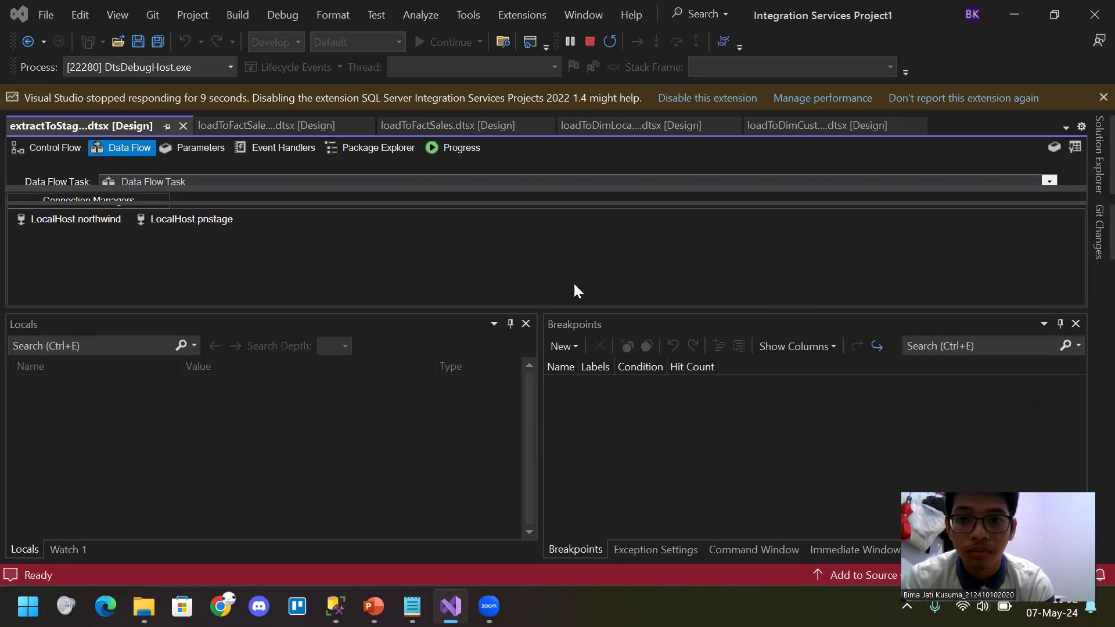
{"action": "left_click_drag", "start_coordinate": [716, 190], "coordinate": [706, 255]}
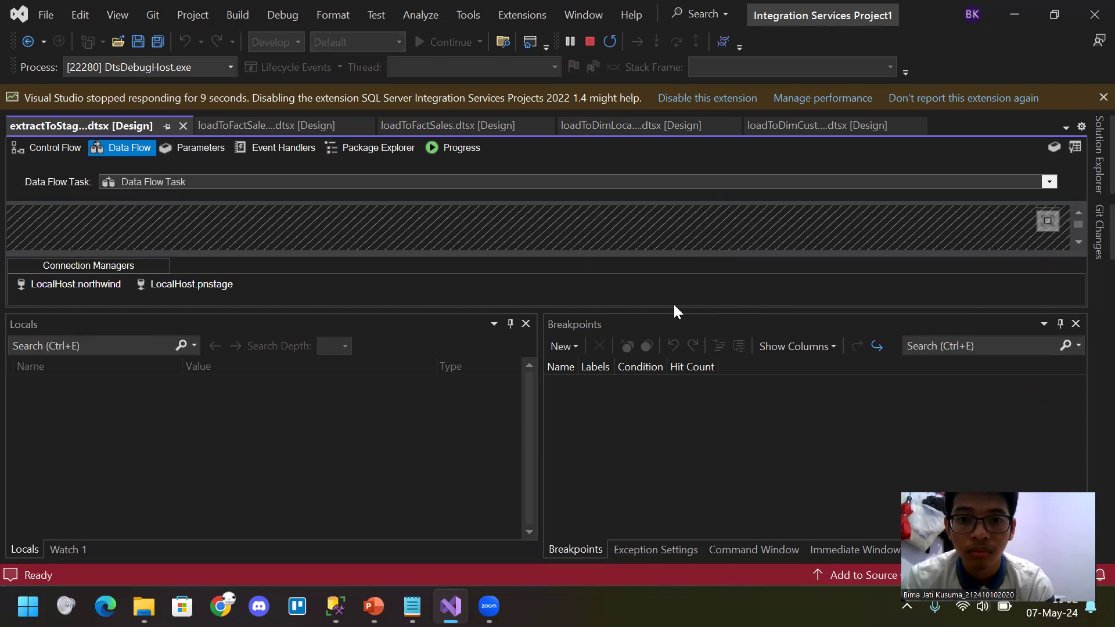
{"action": "left_click_drag", "start_coordinate": [580, 314], "coordinate": [578, 479]}
{"action": "scroll", "coordinate": [445, 317], "scroll_direction": "down", "scroll_amount": 1}
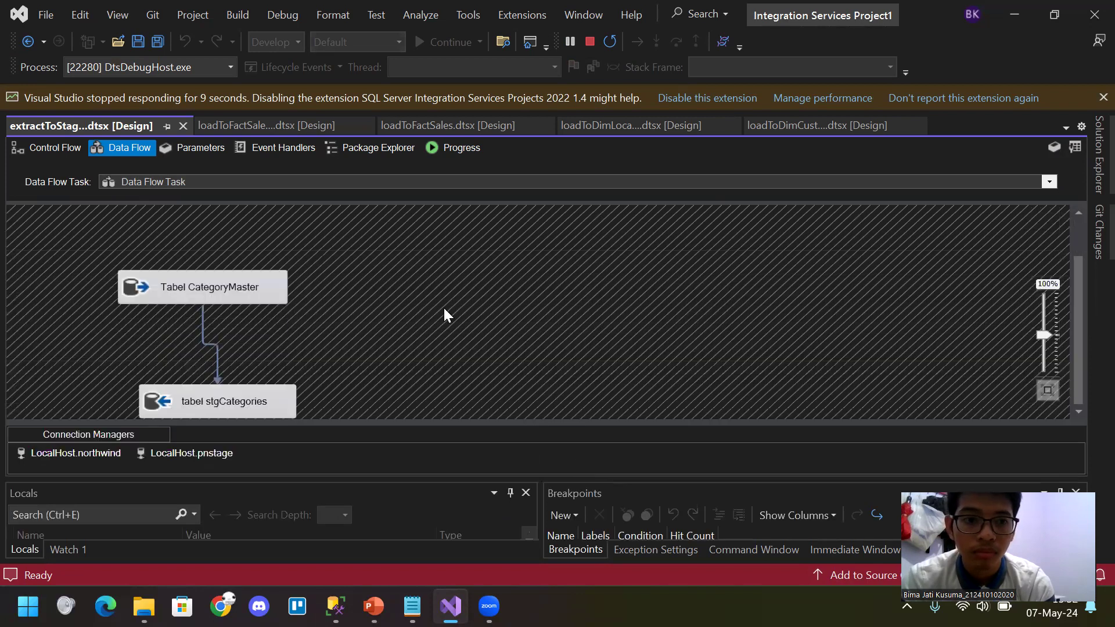
Check the package run in the progress log and the data flow until execution completes, and stop debugging
{"action": "left_click", "coordinate": [443, 148]}
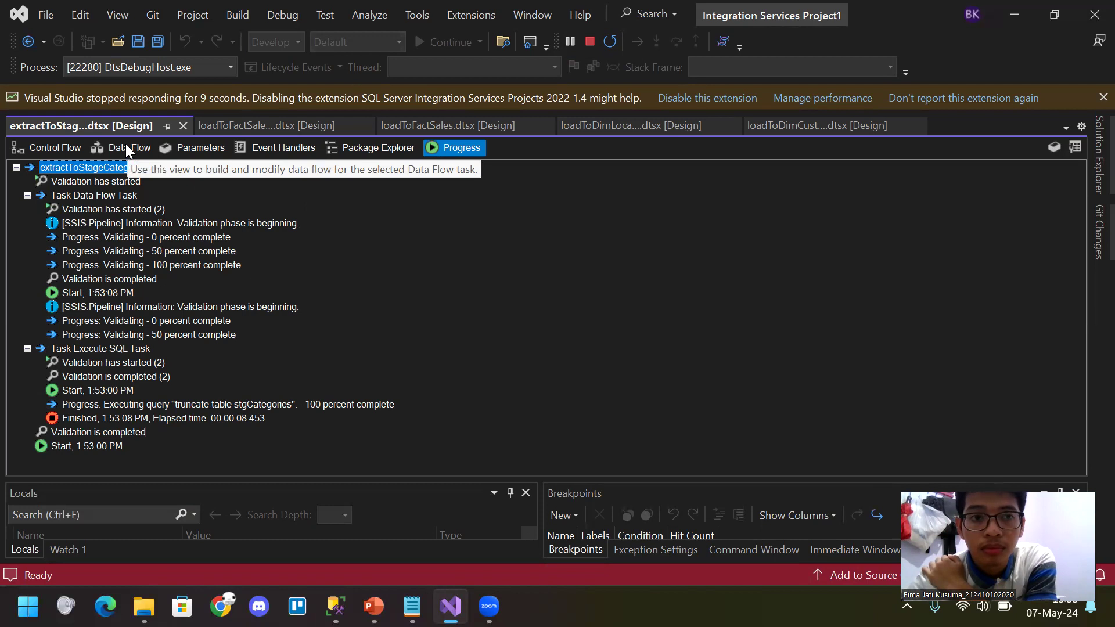
{"action": "left_click", "coordinate": [127, 149]}
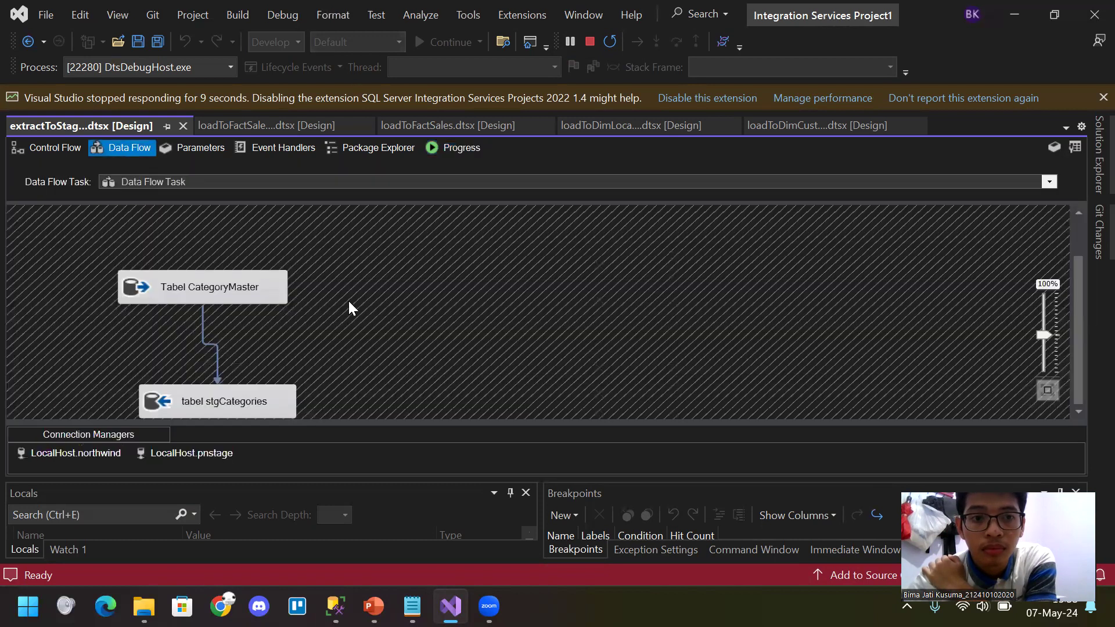
{"action": "left_click", "coordinate": [462, 149]}
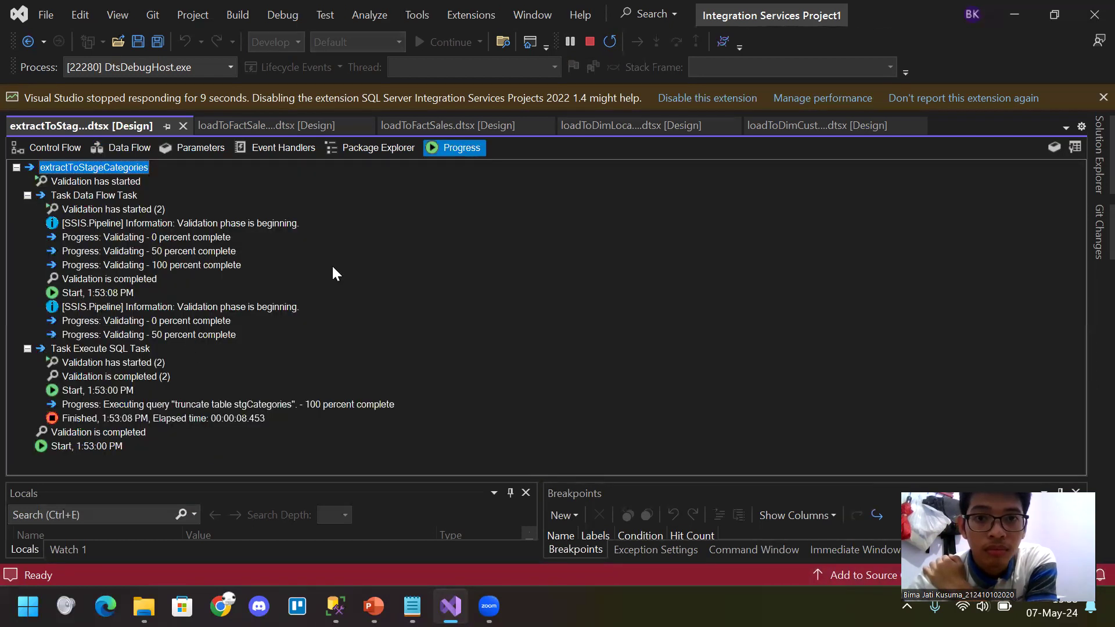
{"action": "scroll", "coordinate": [209, 398], "scroll_direction": "down", "scroll_amount": 2}
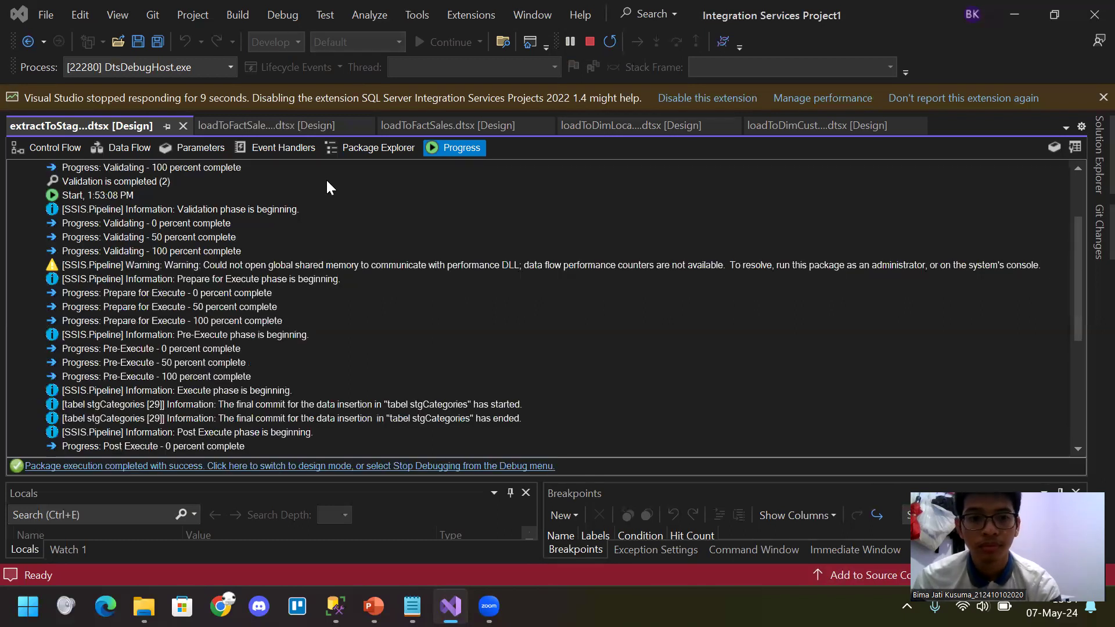
{"action": "left_click", "coordinate": [130, 149]}
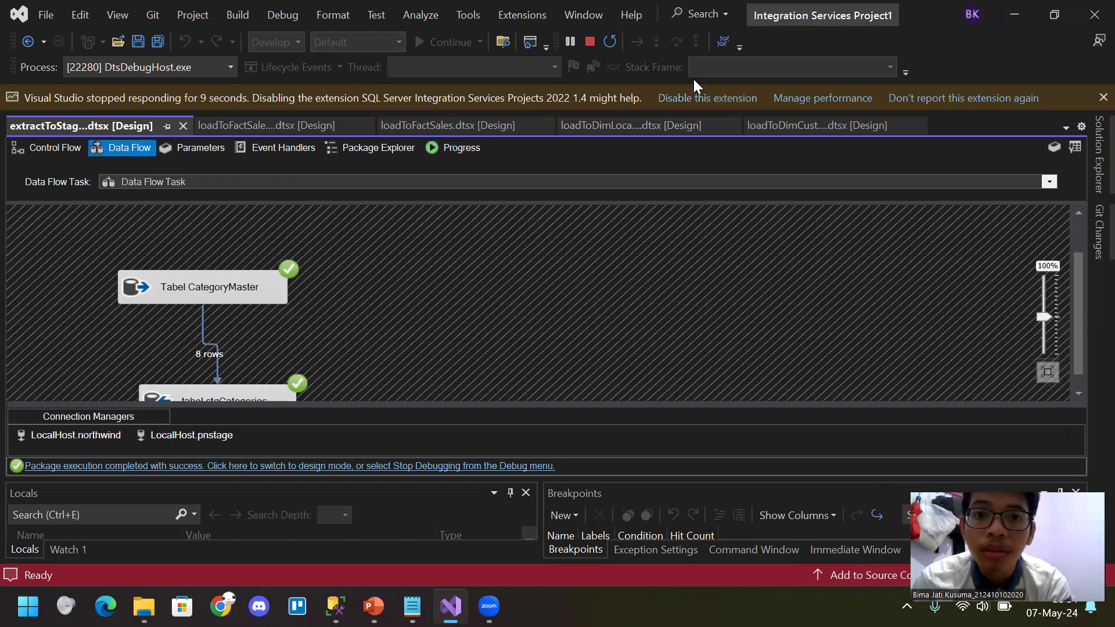
{"action": "left_click", "coordinate": [585, 41]}
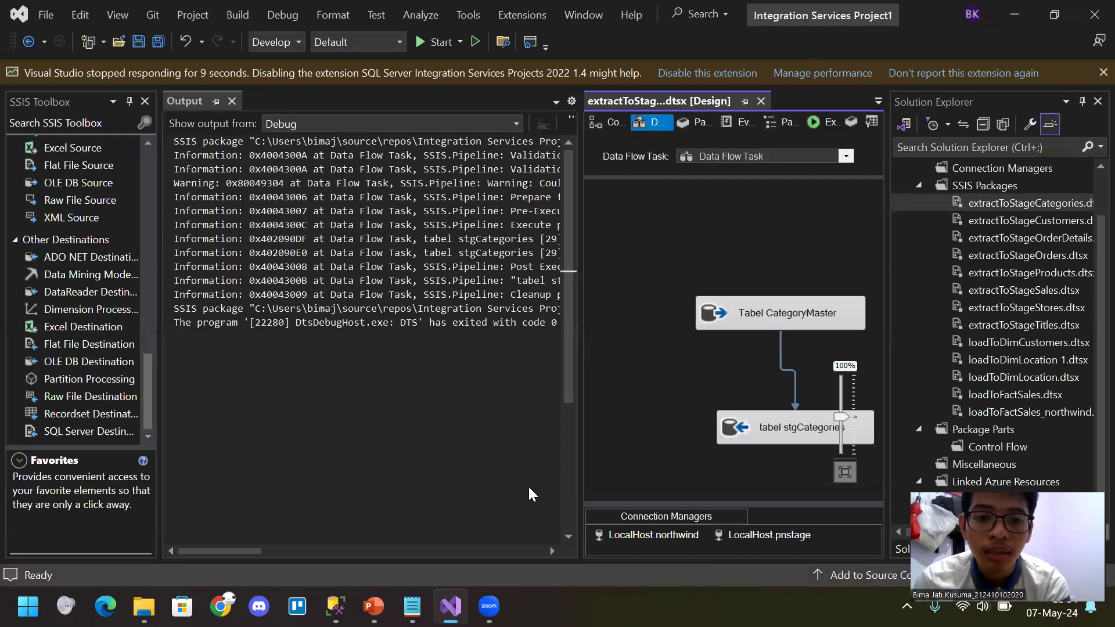
In SQL Server Management Studio, select the top 1000 rows of dbo.stgCategories in the pnstage database
{"action": "mouse_move", "coordinate": [335, 606]}
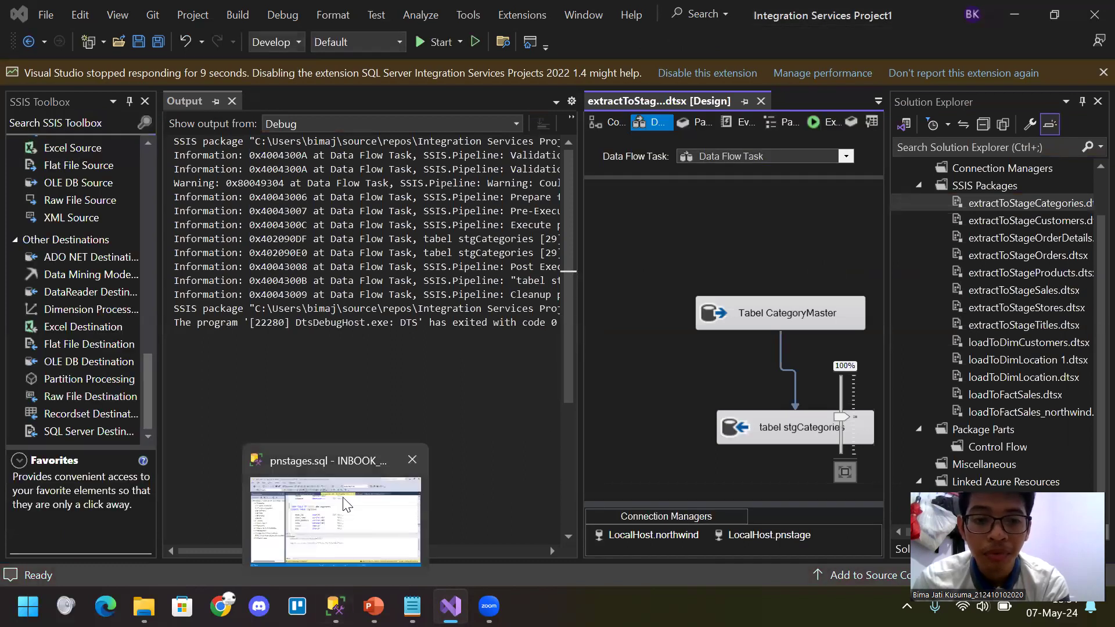
{"action": "left_click", "coordinate": [349, 502]}
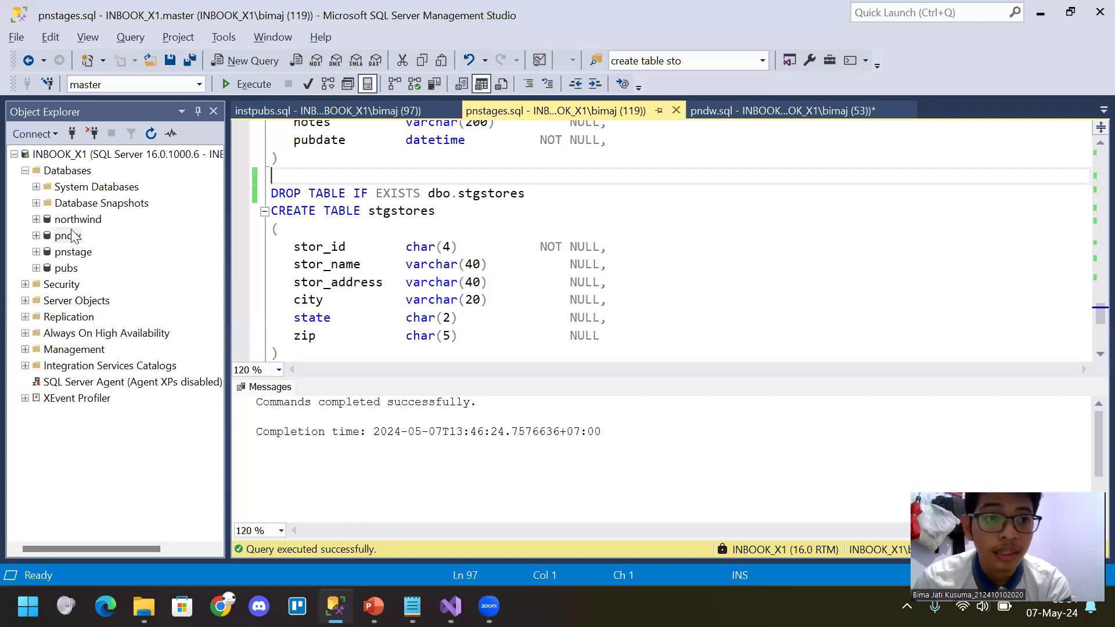
{"action": "left_click", "coordinate": [37, 252]}
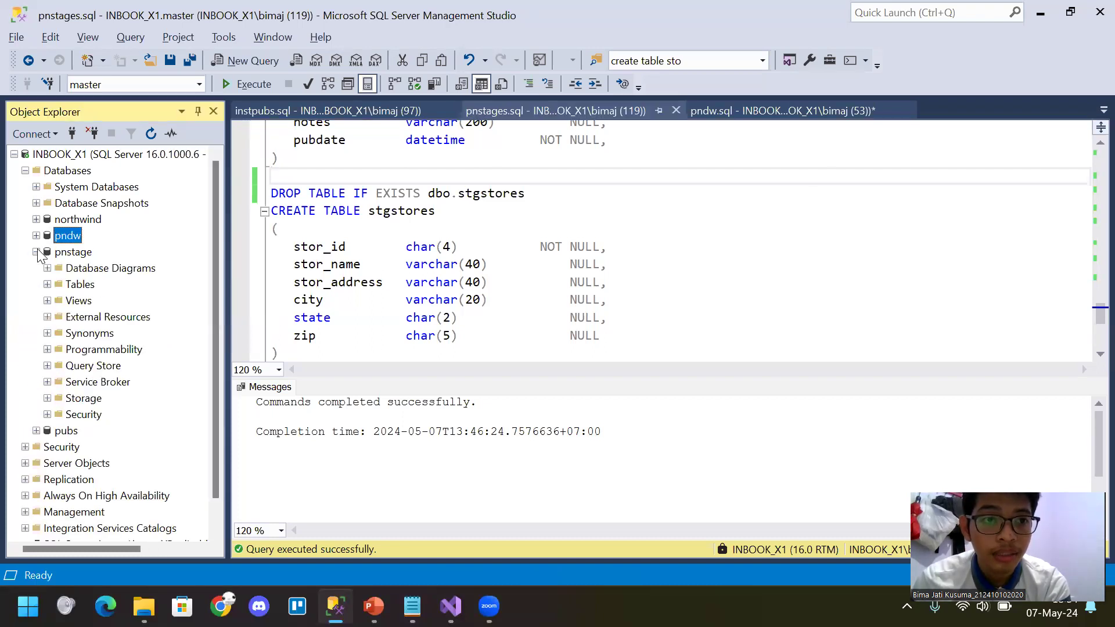
{"action": "left_click", "coordinate": [48, 284]}
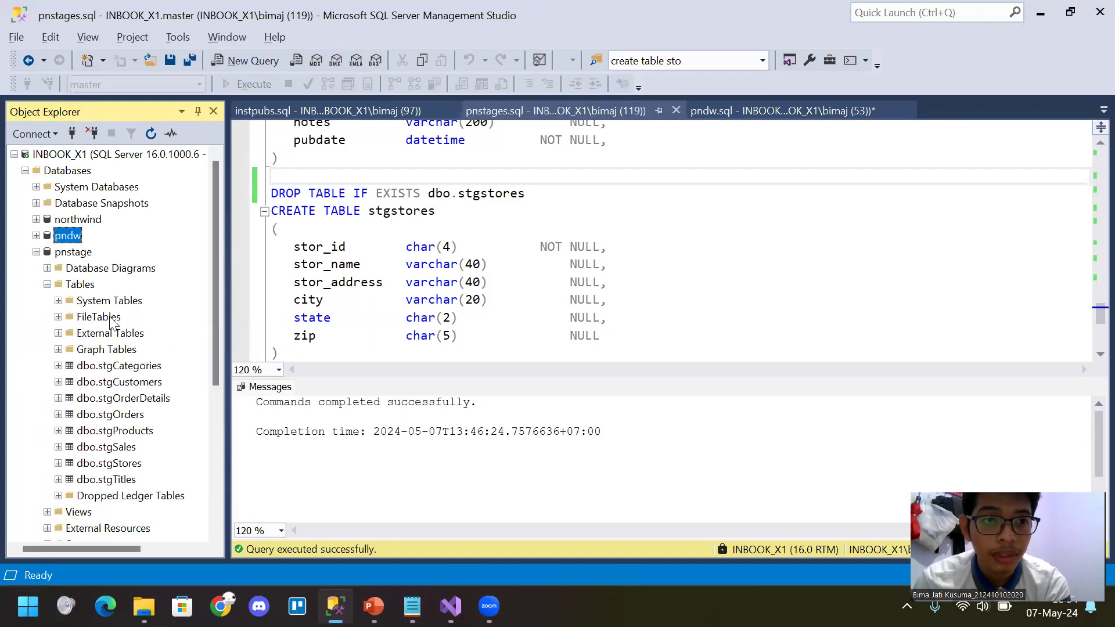
{"action": "left_click", "coordinate": [105, 364]}
{"action": "right_click", "coordinate": [105, 364]}
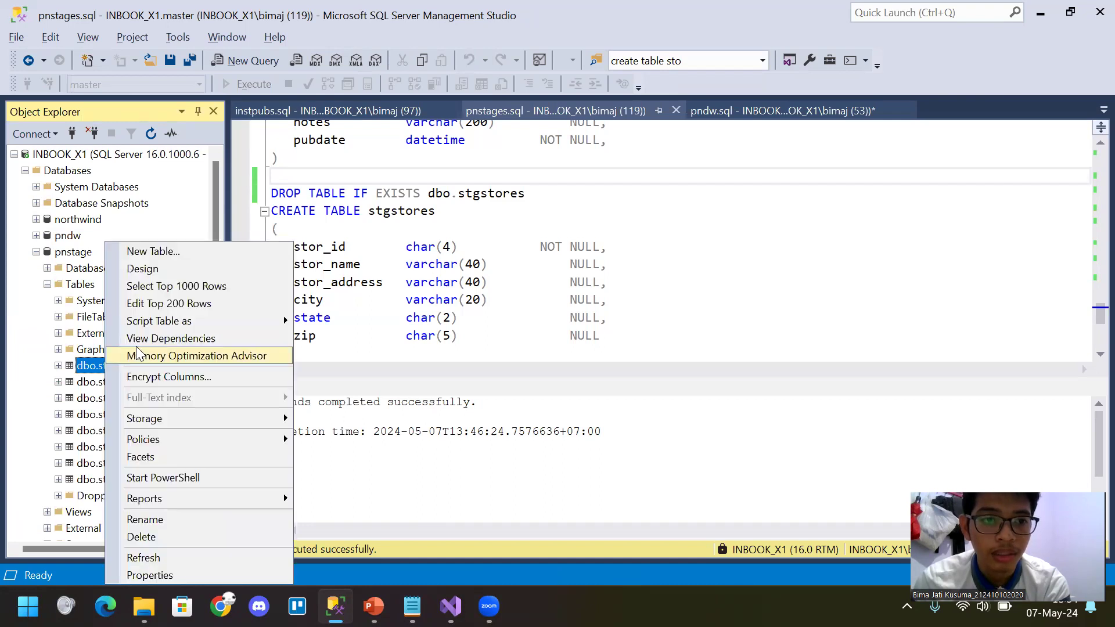
{"action": "left_click", "coordinate": [158, 287]}
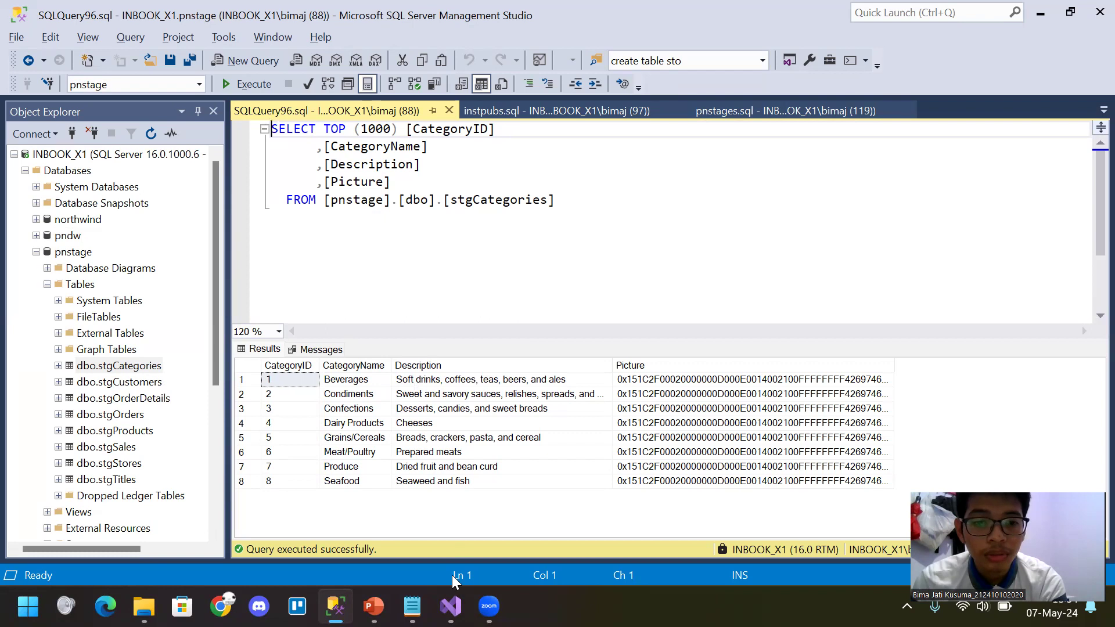
Return to Visual Studio, close the debug output, and open the extractToStageCustomers.dtsx package
{"action": "left_click", "coordinate": [450, 606]}
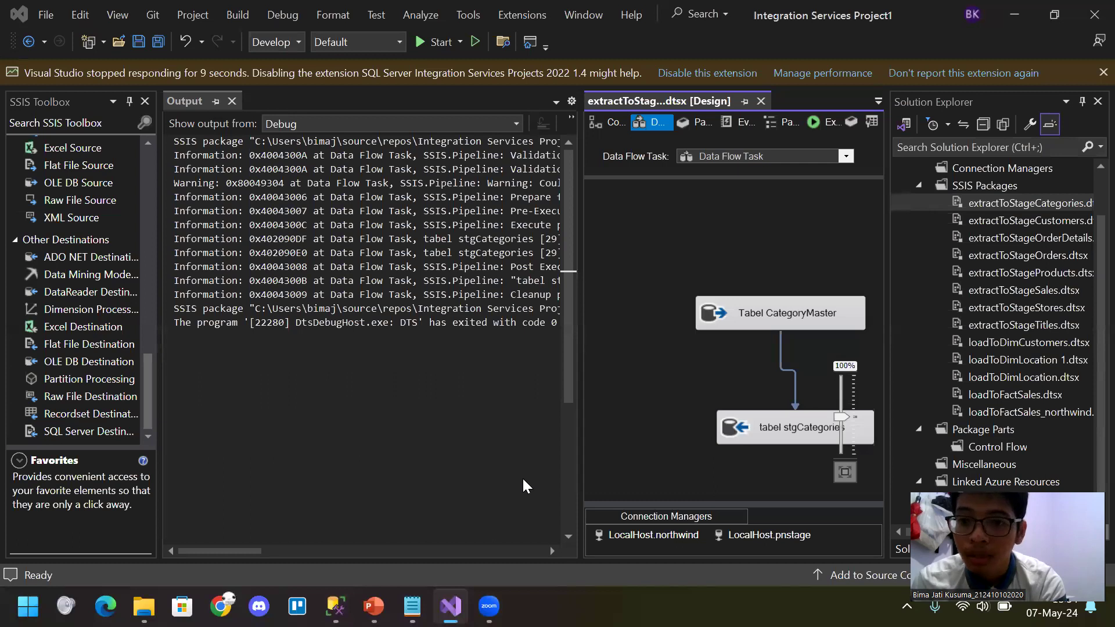
{"action": "left_click", "coordinate": [233, 102]}
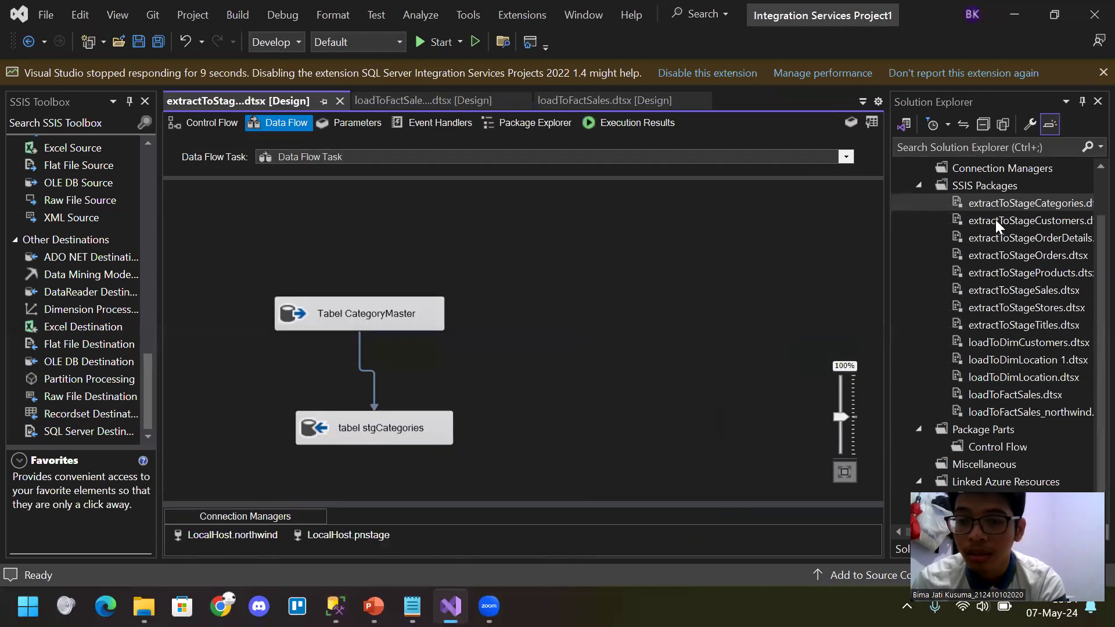
{"action": "left_click", "coordinate": [1028, 221]}
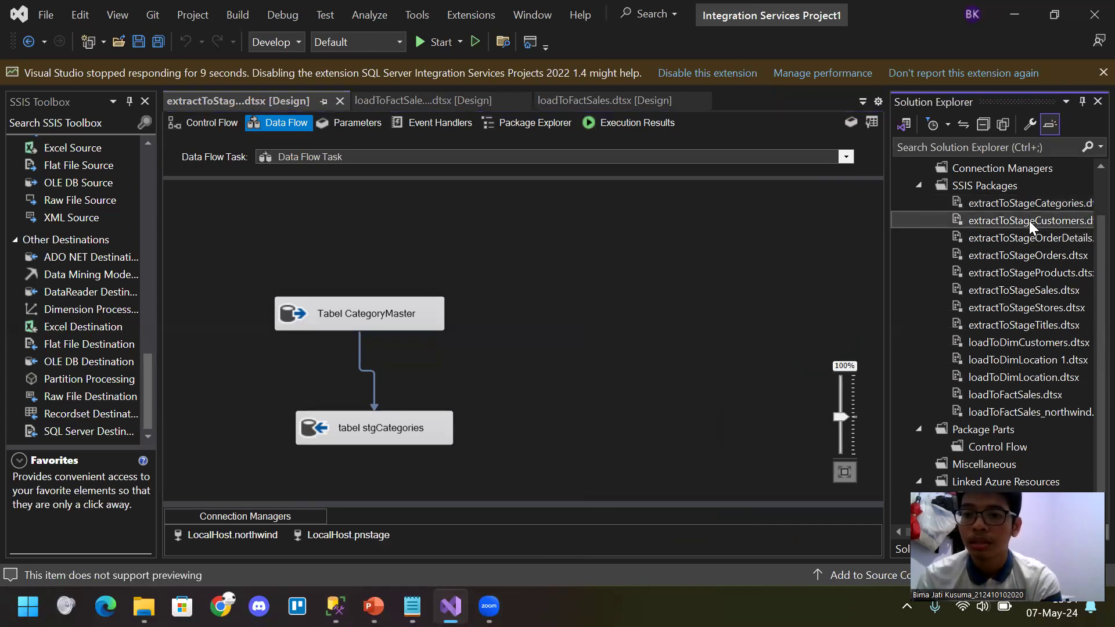
{"action": "double_click", "coordinate": [1028, 221]}
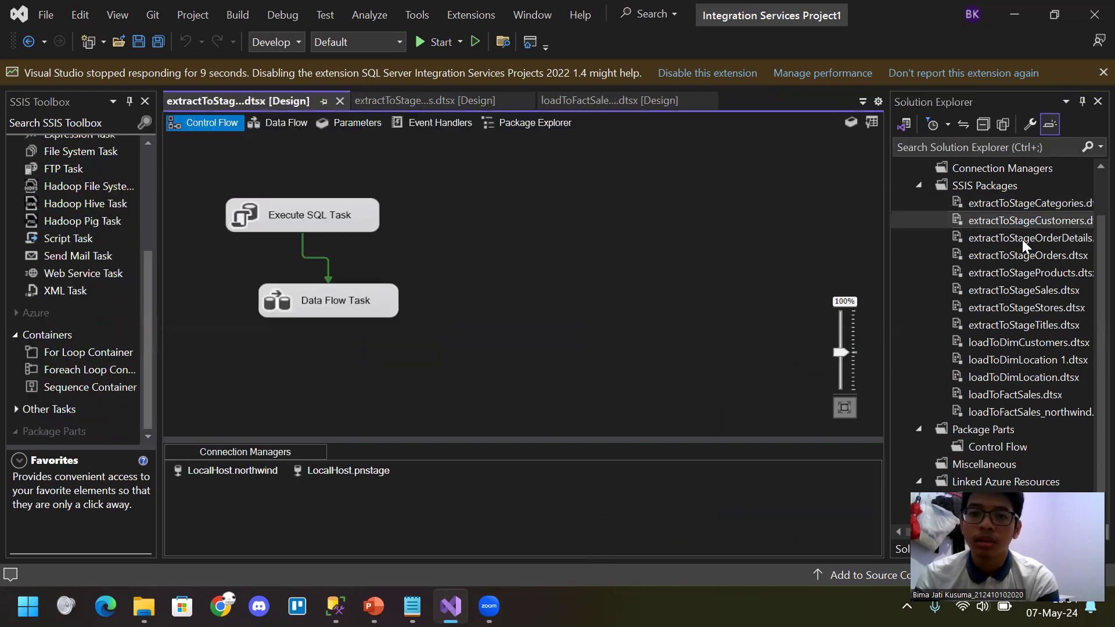
Open the remaining extract-to-stage packages one after another: OrderDetails, Orders, Products, Sales, Stores and Titles
{"action": "left_click", "coordinate": [976, 242]}
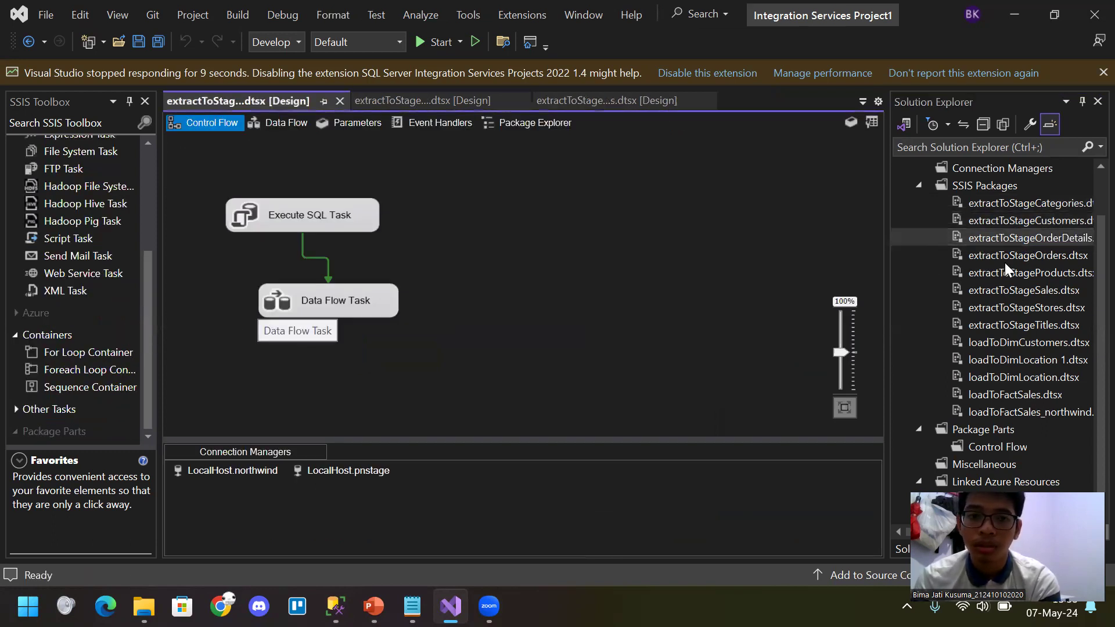
{"action": "double_click", "coordinate": [1017, 253]}
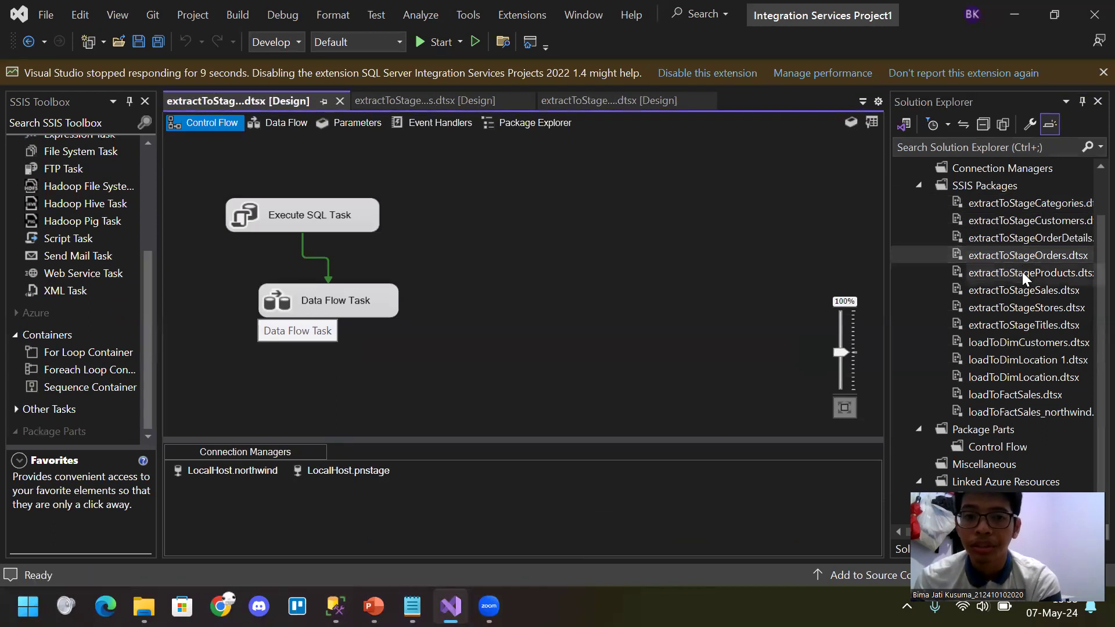
{"action": "left_click", "coordinate": [994, 276]}
{"action": "double_click", "coordinate": [994, 277]}
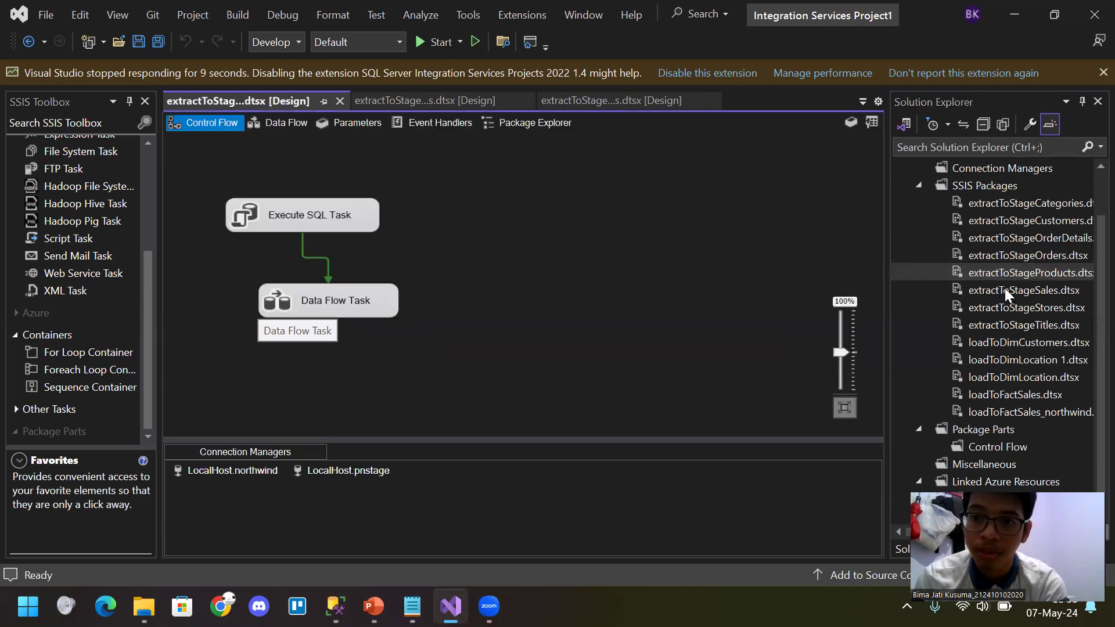
{"action": "double_click", "coordinate": [1007, 292]}
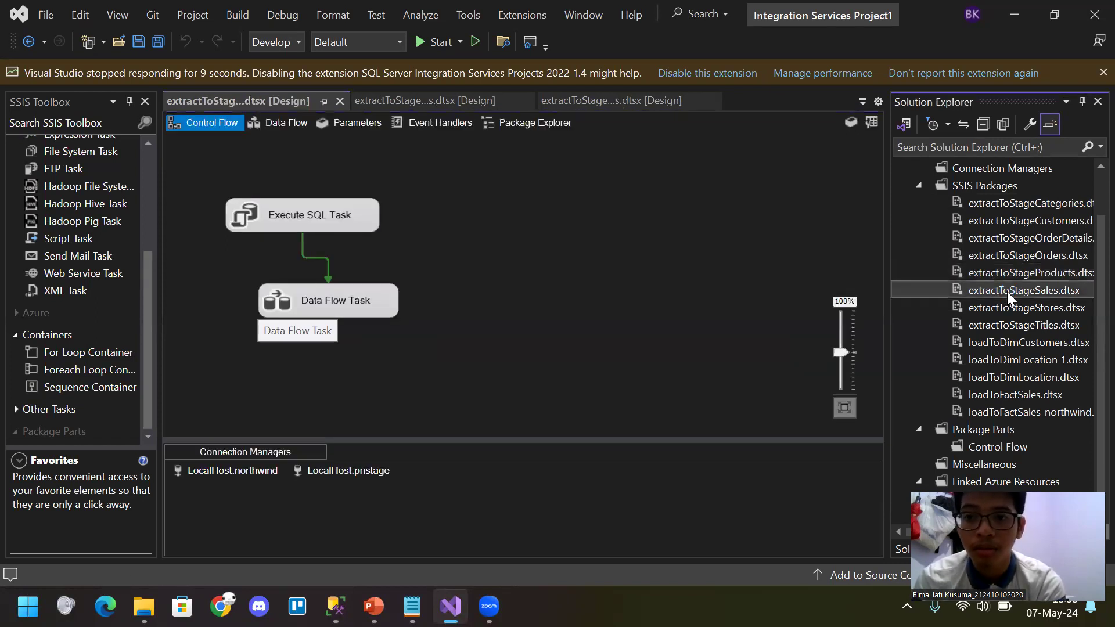
{"action": "double_click", "coordinate": [1020, 306]}
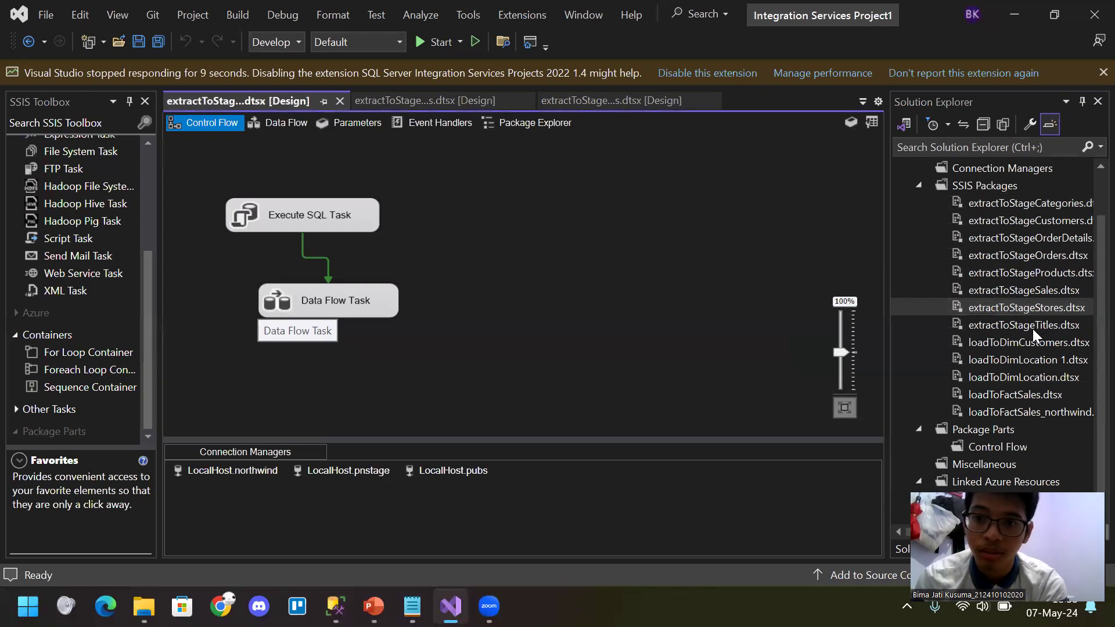
{"action": "double_click", "coordinate": [1019, 326]}
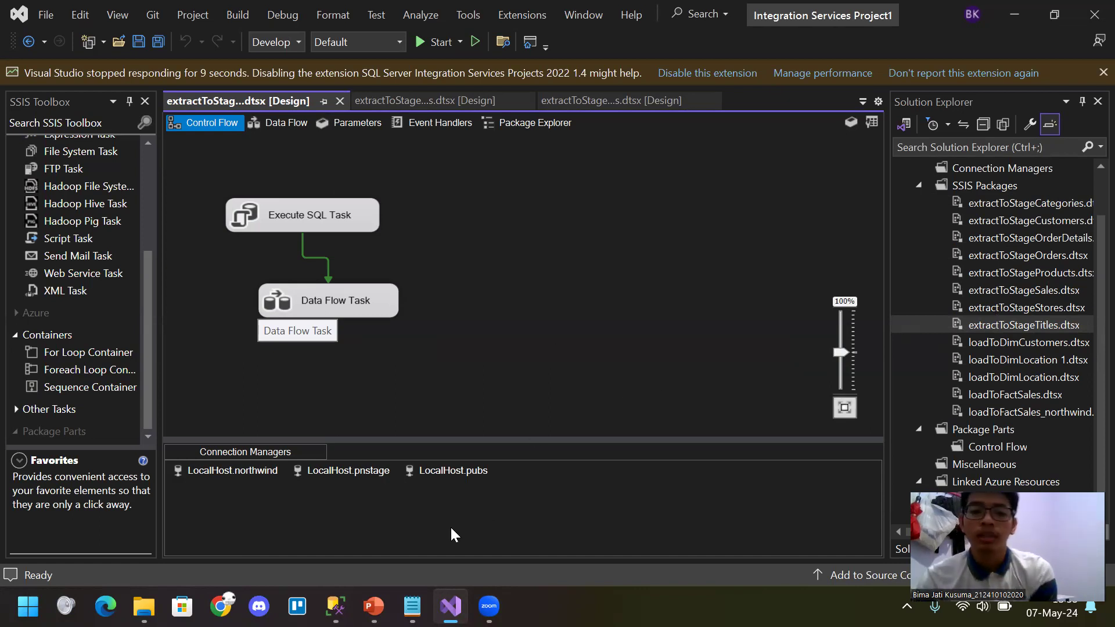
Switch to SQL Server Management Studio and select the top 1000 rows of dbo.stgCategories in pnstage again
{"action": "mouse_move", "coordinate": [336, 605]}
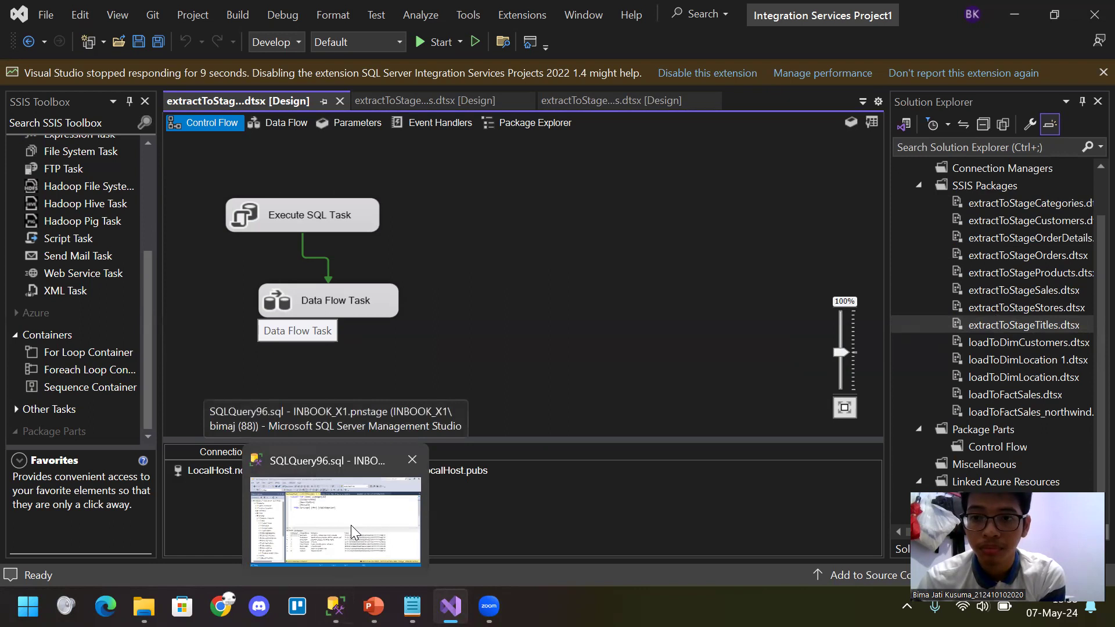
{"action": "left_click", "coordinate": [304, 445]}
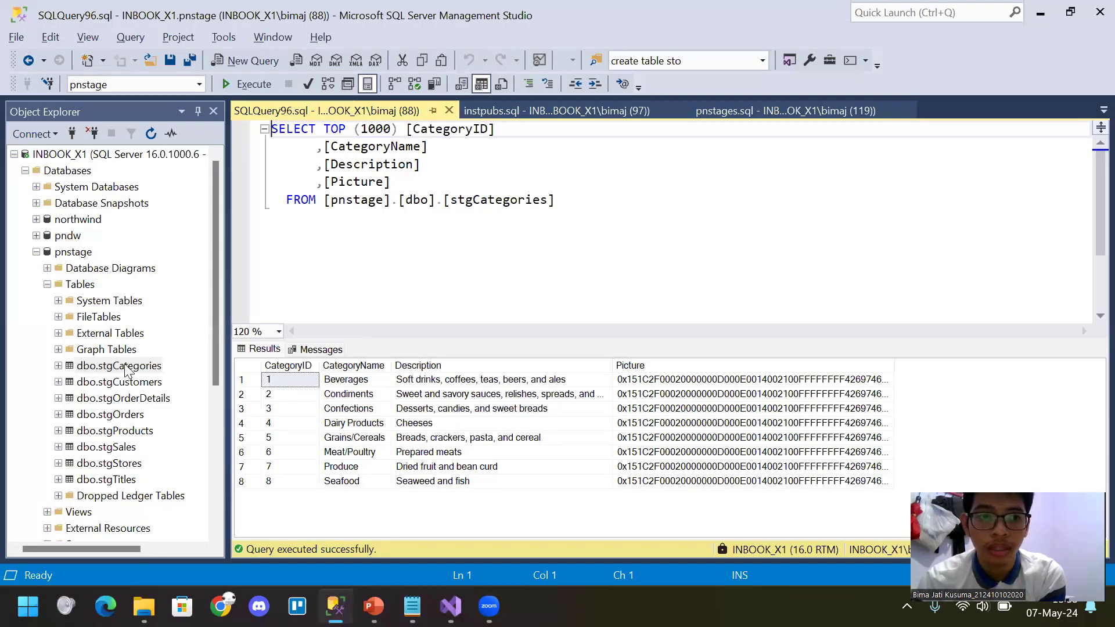
{"action": "left_click", "coordinate": [124, 364]}
{"action": "right_click", "coordinate": [125, 365]}
{"action": "left_click", "coordinate": [128, 386]}
{"action": "left_click", "coordinate": [127, 367]}
{"action": "right_click", "coordinate": [127, 367]}
{"action": "left_click", "coordinate": [192, 287]}
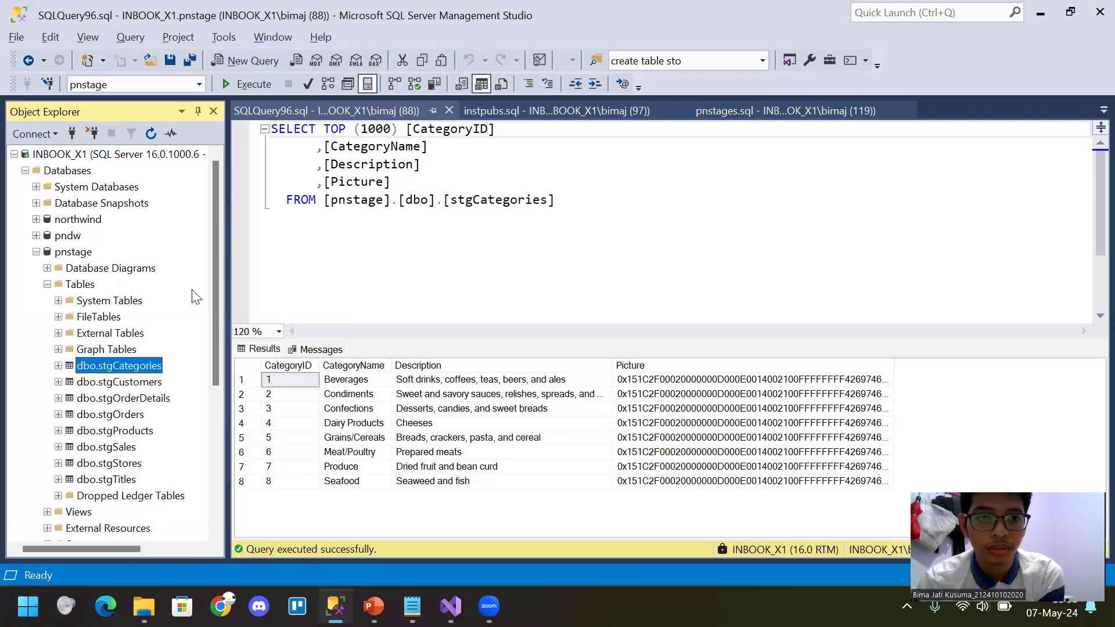
Select the top 1000 rows of dbo.stgCustomers and of dbo.stgOrderDetails in the pnstage database
{"action": "left_click", "coordinate": [143, 381]}
{"action": "right_click", "coordinate": [143, 381]}
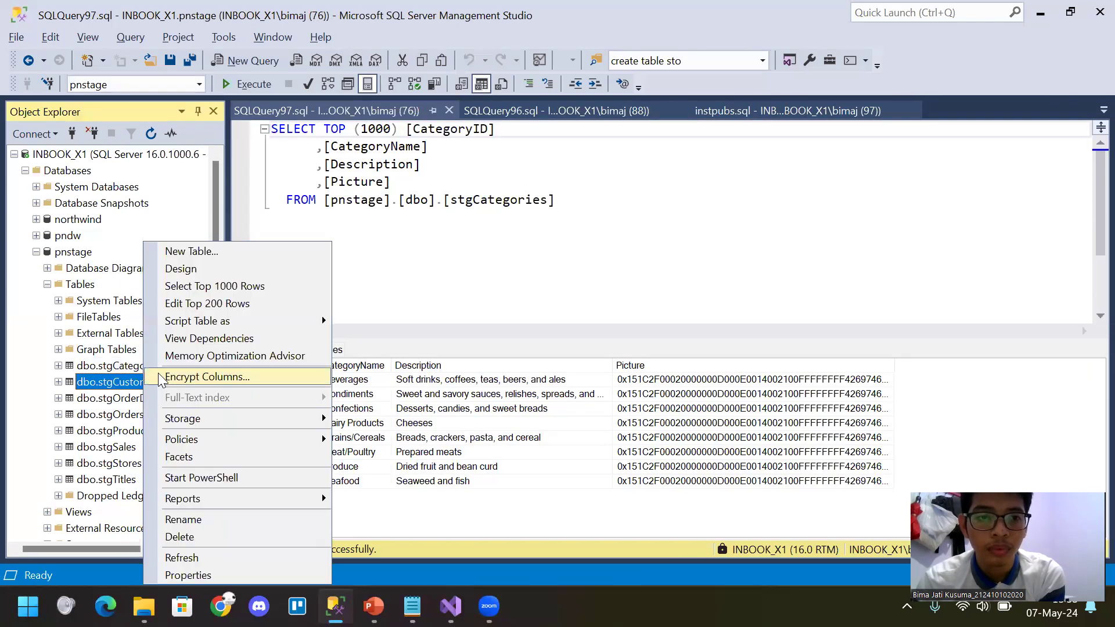
{"action": "left_click", "coordinate": [199, 287]}
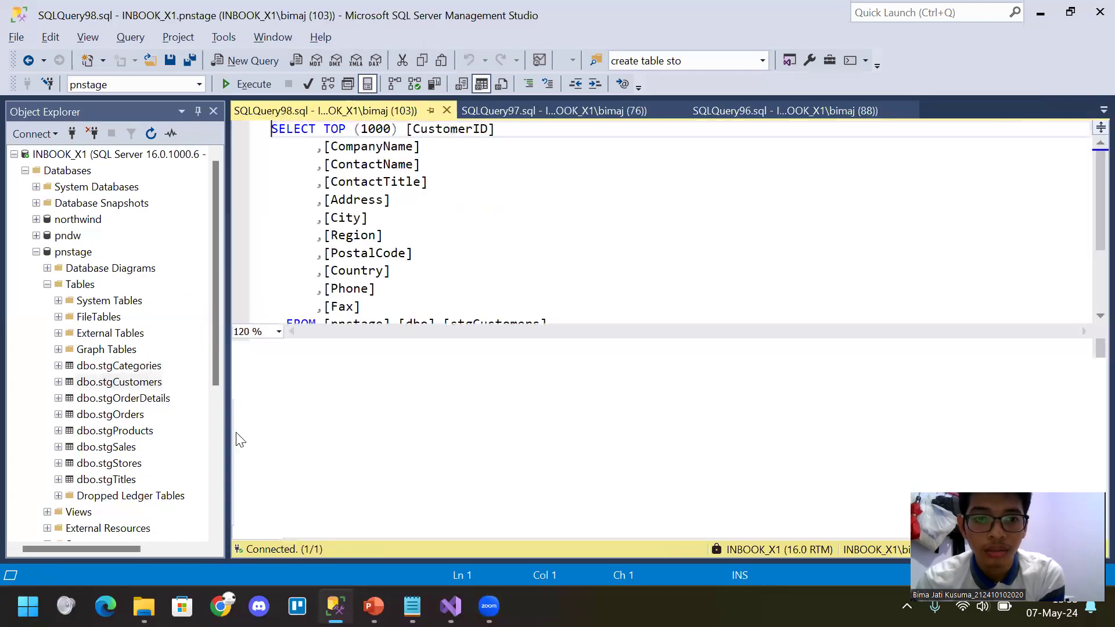
{"action": "left_click", "coordinate": [154, 398]}
{"action": "right_click", "coordinate": [154, 398]}
{"action": "left_click", "coordinate": [236, 290]}
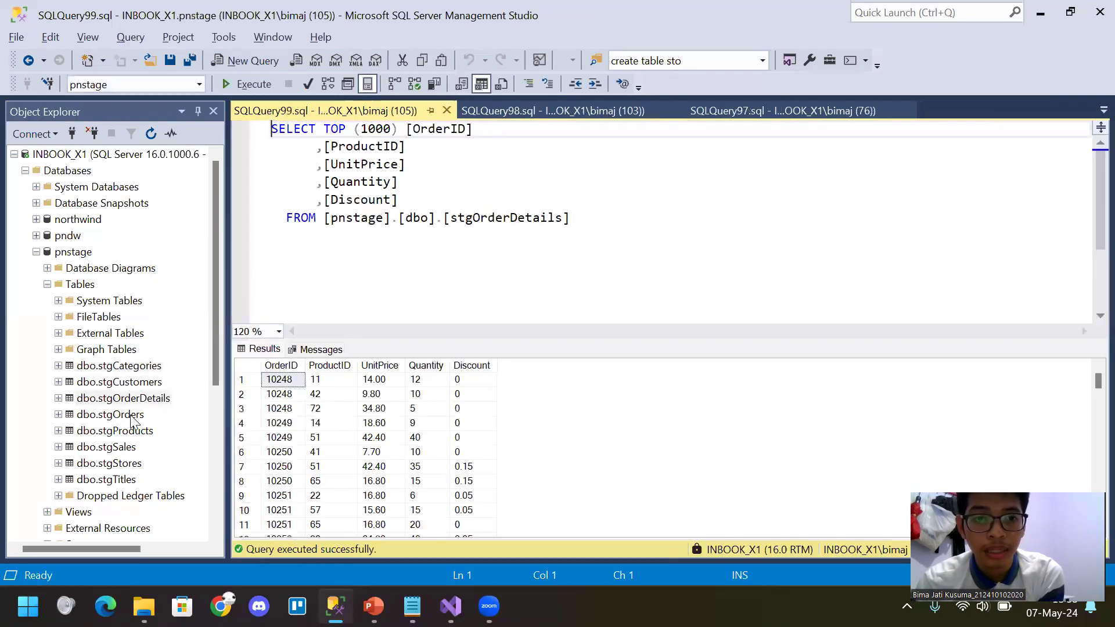
Select the top 1000 rows of dbo.stgOrders and of dbo.stgProducts in the pnstage database
{"action": "left_click", "coordinate": [119, 414]}
{"action": "right_click", "coordinate": [119, 414]}
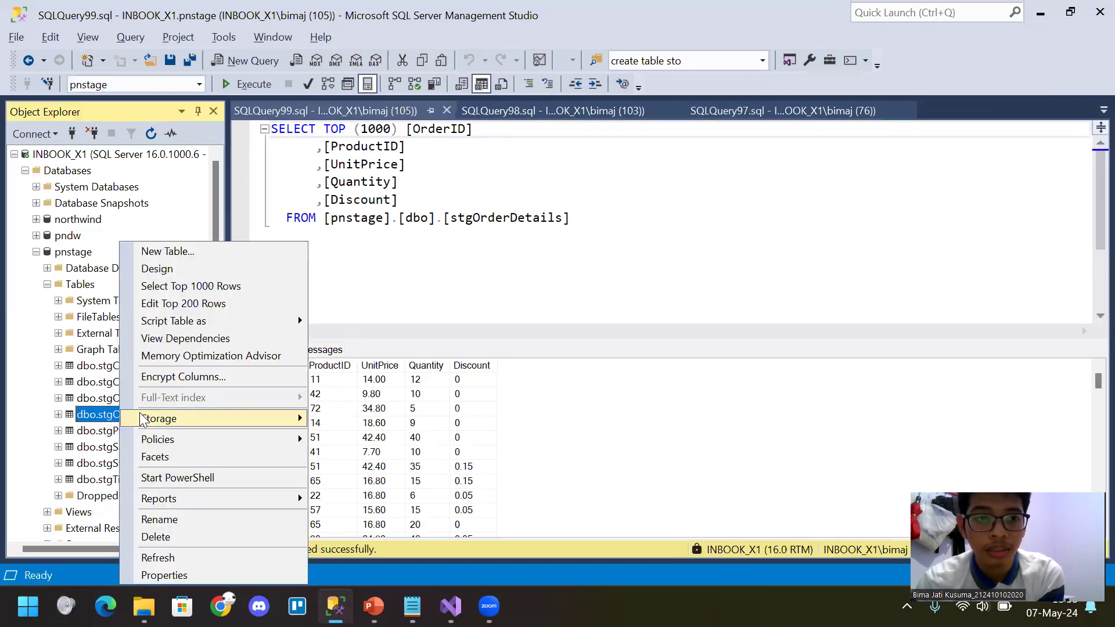
{"action": "left_click", "coordinate": [200, 286]}
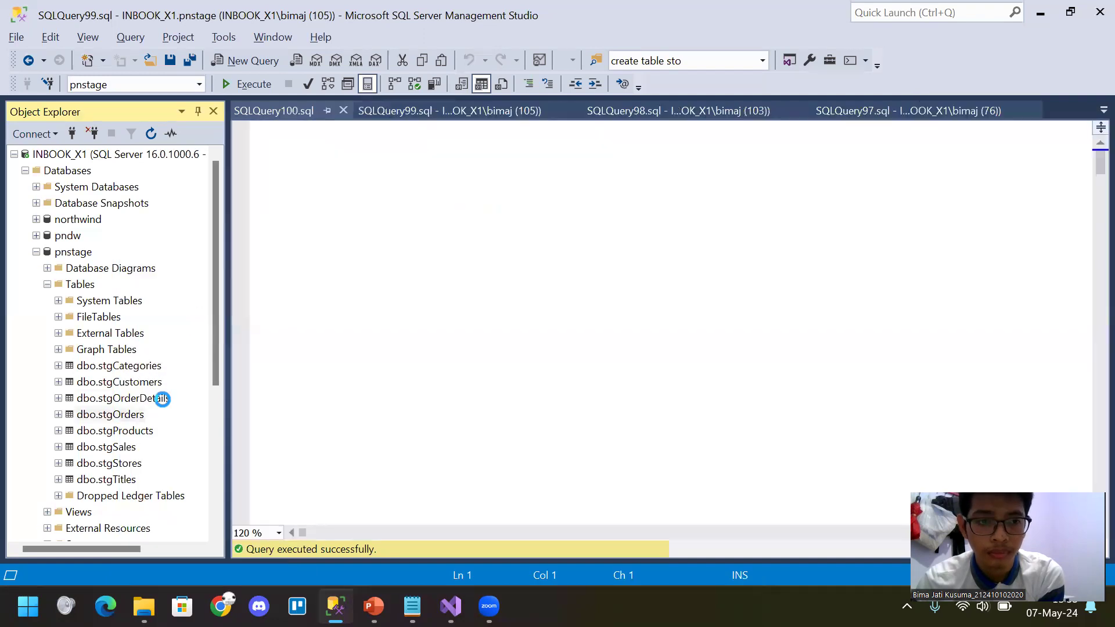
{"action": "left_click", "coordinate": [140, 431]}
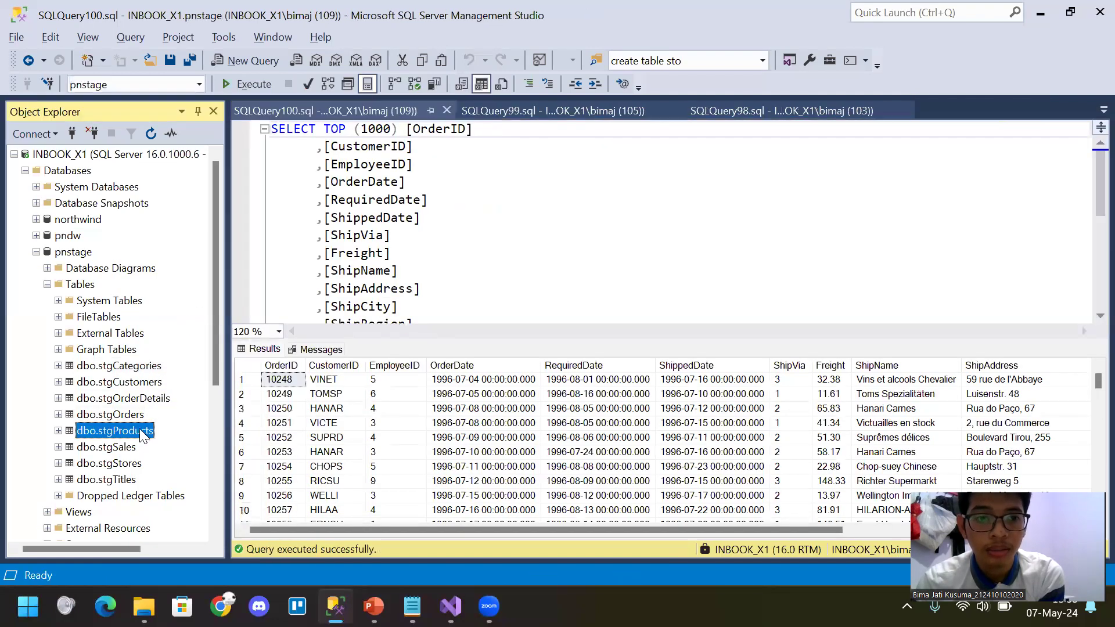
{"action": "right_click", "coordinate": [139, 429]}
{"action": "left_click", "coordinate": [233, 292]}
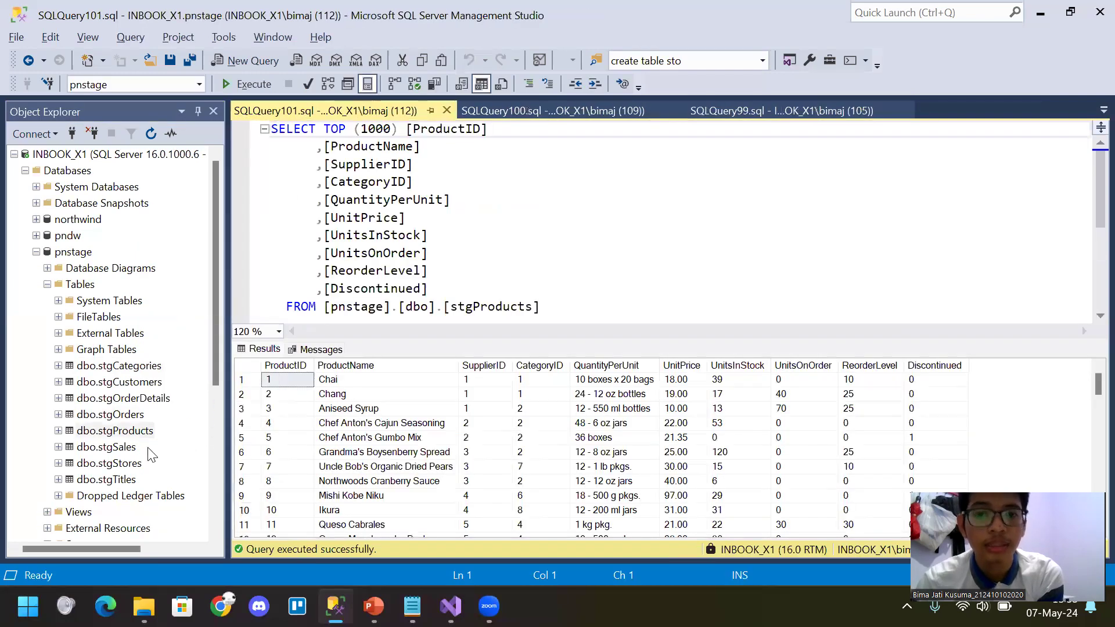
Select the top 1000 rows of dbo.stgSales and of dbo.stgStores in the pnstage database
{"action": "scroll", "coordinate": [174, 447], "scroll_direction": "down", "scroll_amount": 2}
{"action": "left_click", "coordinate": [131, 350]}
{"action": "right_click", "coordinate": [130, 350]}
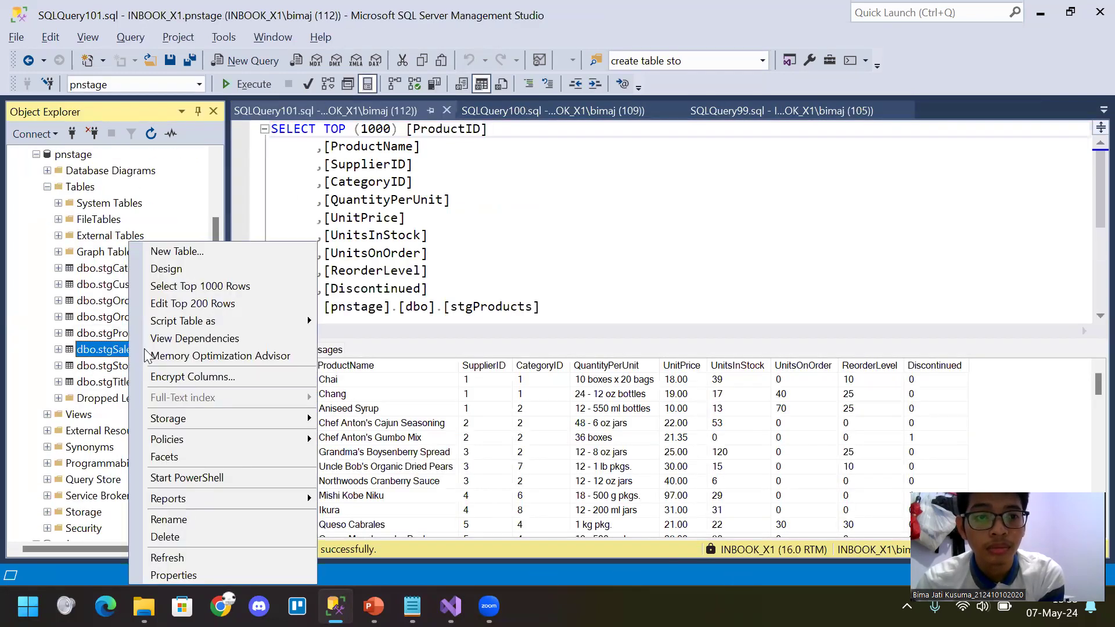
{"action": "left_click", "coordinate": [232, 286]}
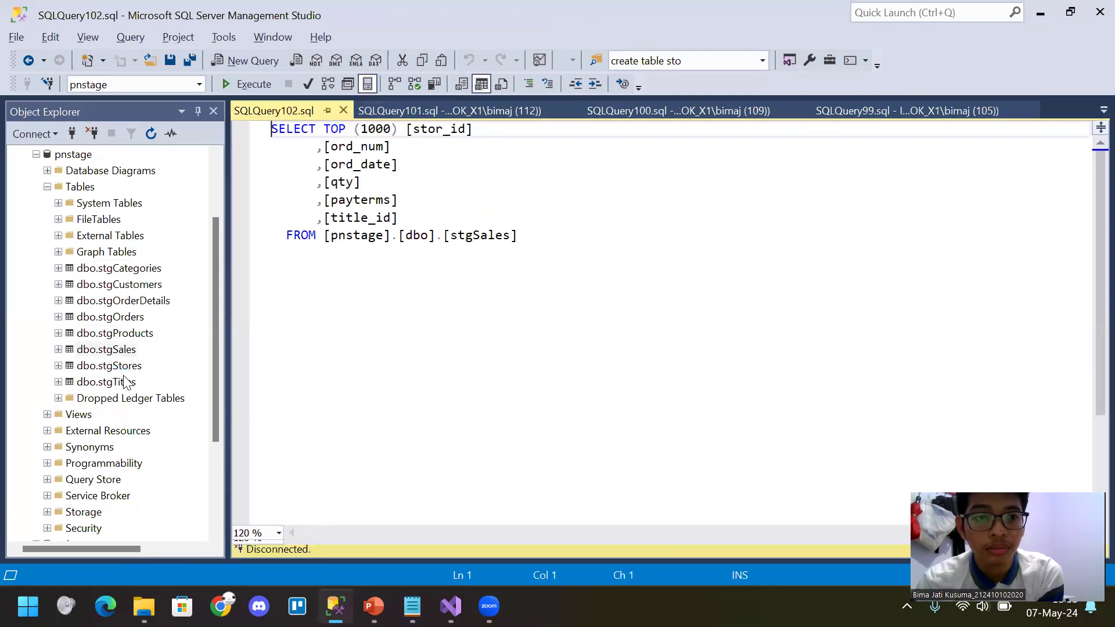
{"action": "right_click", "coordinate": [135, 370]}
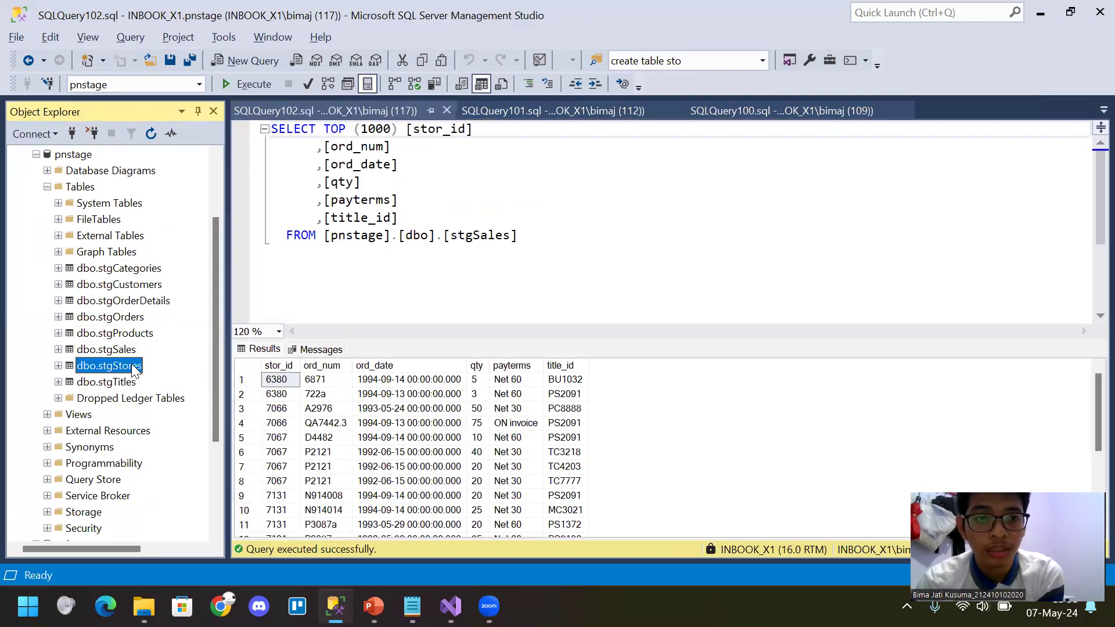
{"action": "left_click", "coordinate": [214, 287]}
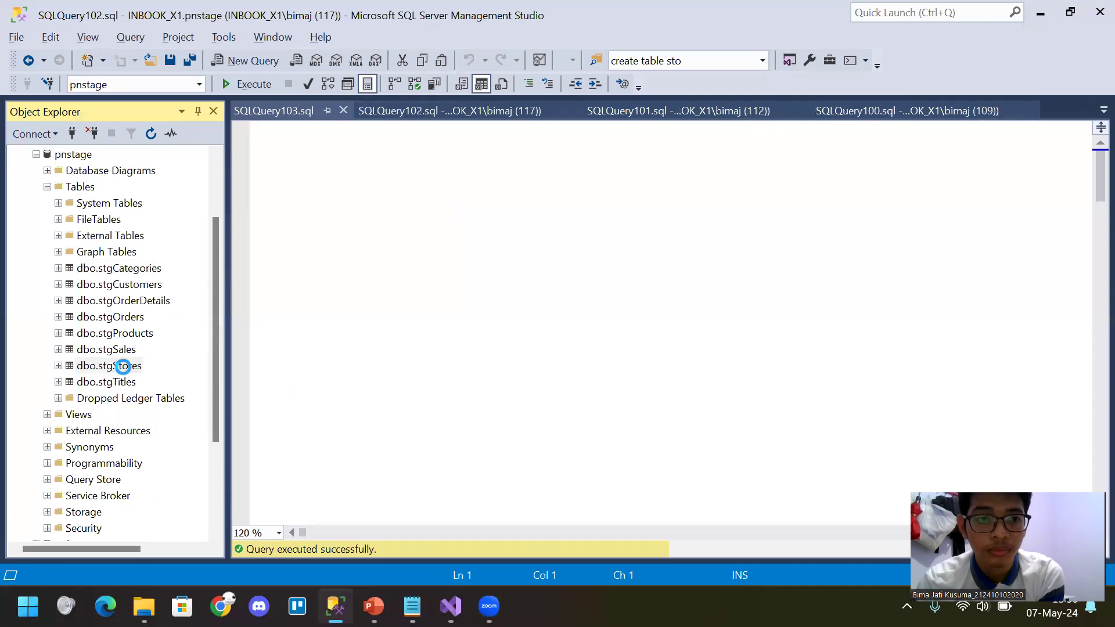
{"action": "left_click", "coordinate": [111, 384]}
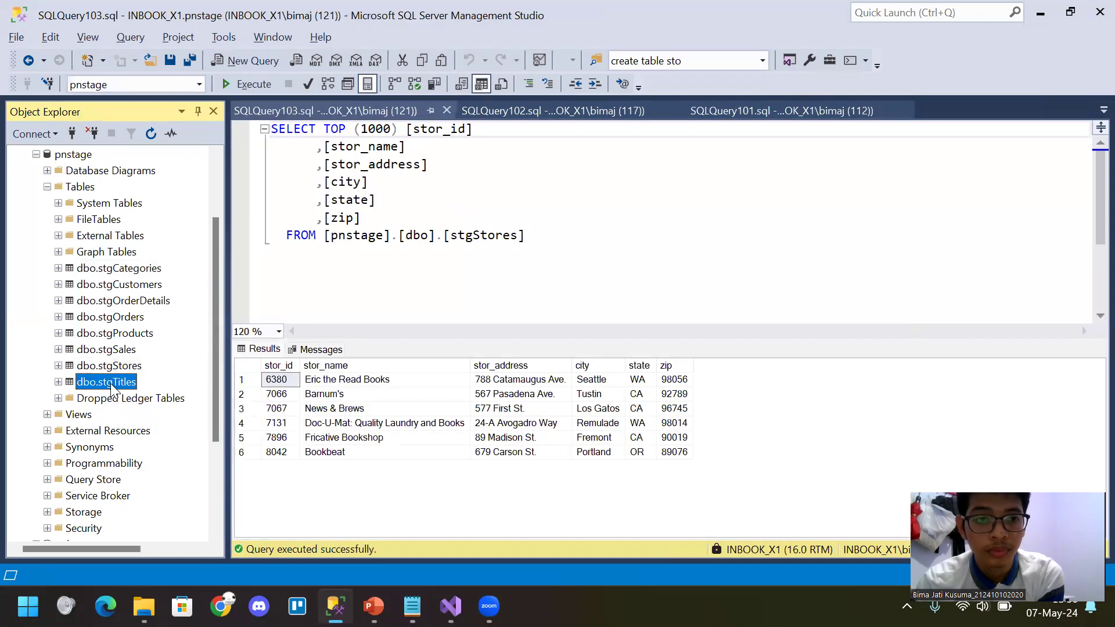
{"action": "right_click", "coordinate": [111, 384]}
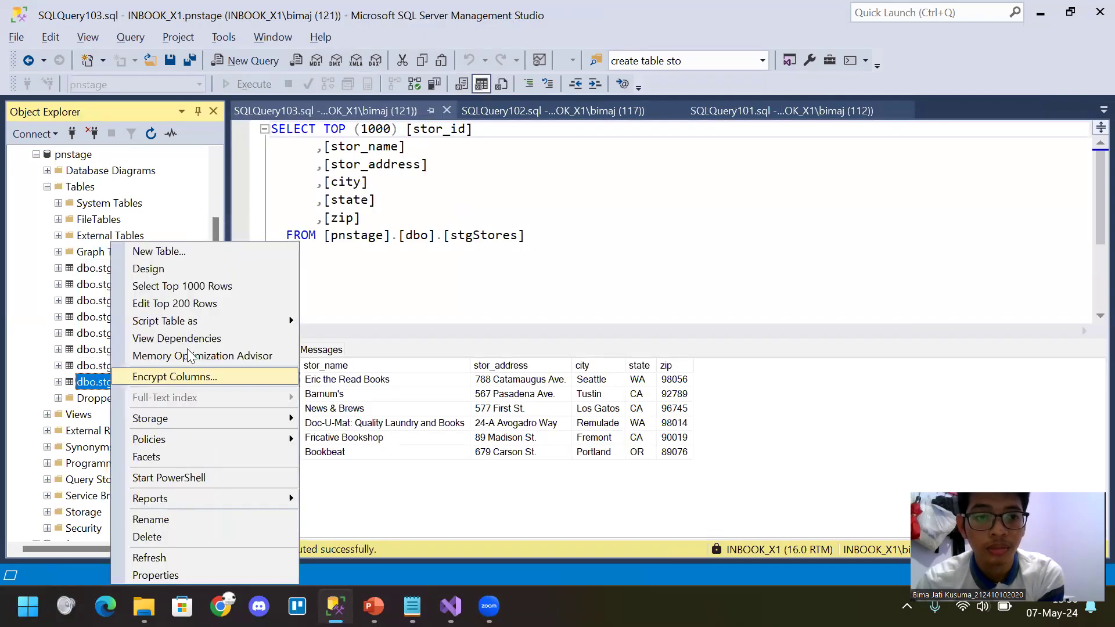
{"action": "left_click", "coordinate": [92, 380]}
{"action": "key", "text": "Escape"}
Look through the northwind, pubs and pnstage databases in the object tree, including the list of staging tables
{"action": "scroll", "coordinate": [148, 354], "scroll_direction": "up", "scroll_amount": 2}
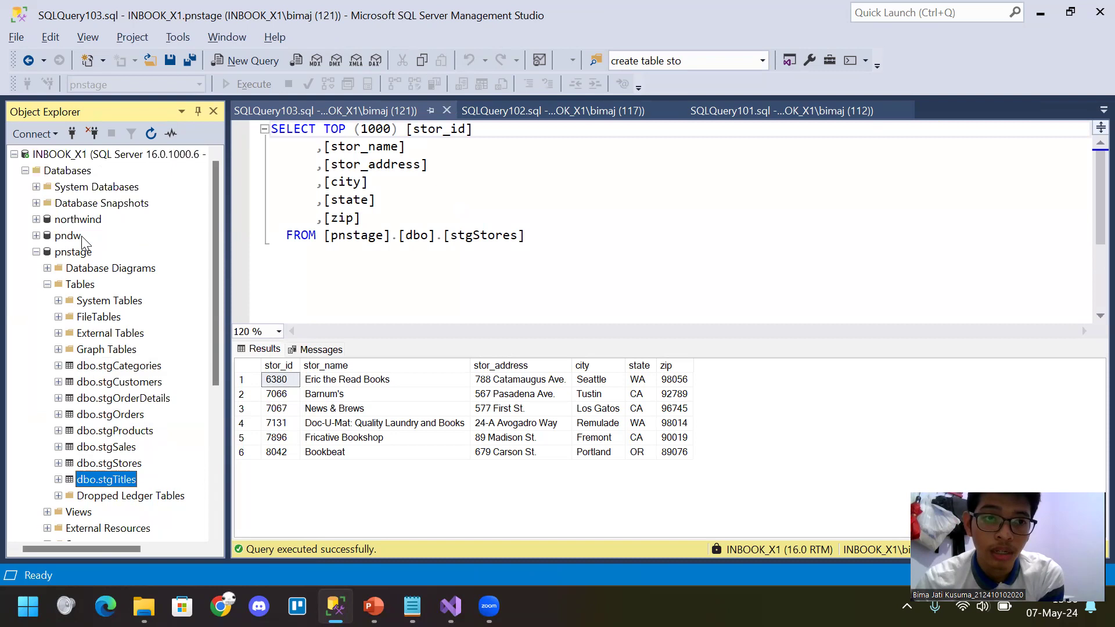
{"action": "left_click", "coordinate": [90, 219]}
{"action": "scroll", "coordinate": [91, 271], "scroll_direction": "down", "scroll_amount": 3}
{"action": "scroll", "coordinate": [54, 460], "scroll_direction": "down", "scroll_amount": 2}
{"action": "left_click", "coordinate": [58, 399]}
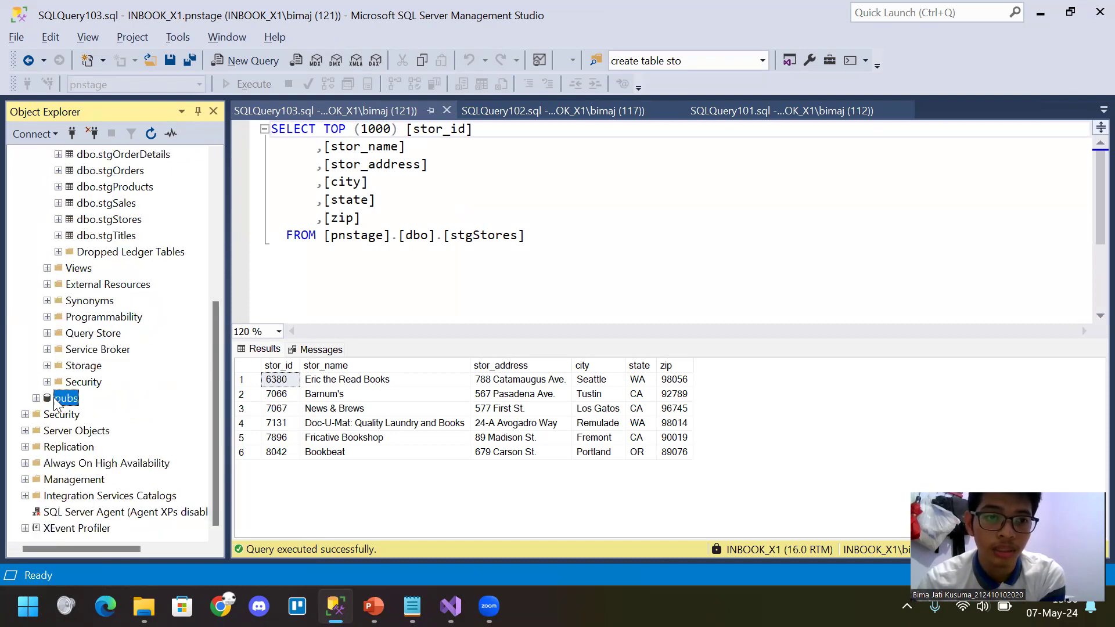
{"action": "scroll", "coordinate": [70, 407], "scroll_direction": "up", "scroll_amount": 5}
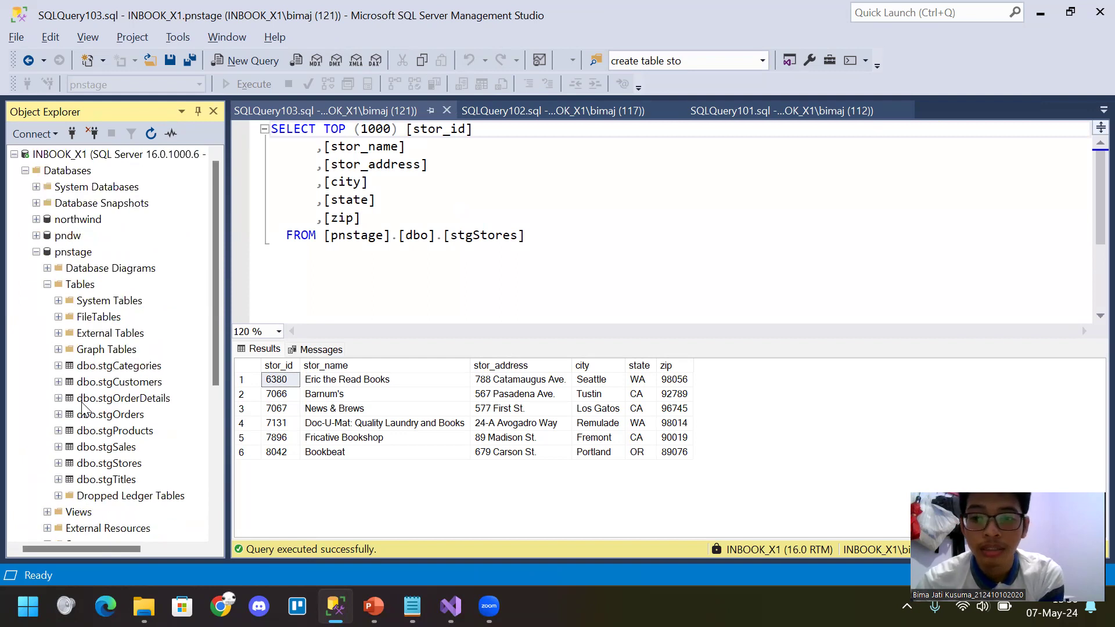
{"action": "left_click", "coordinate": [77, 253]}
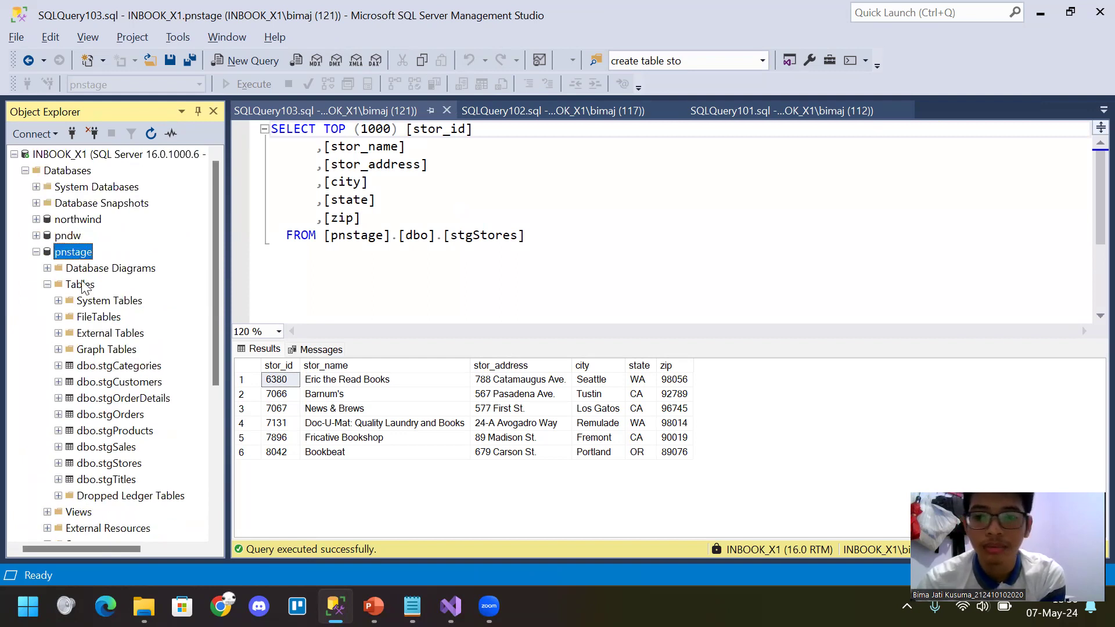
{"action": "scroll", "coordinate": [145, 455], "scroll_direction": "down", "scroll_amount": 2}
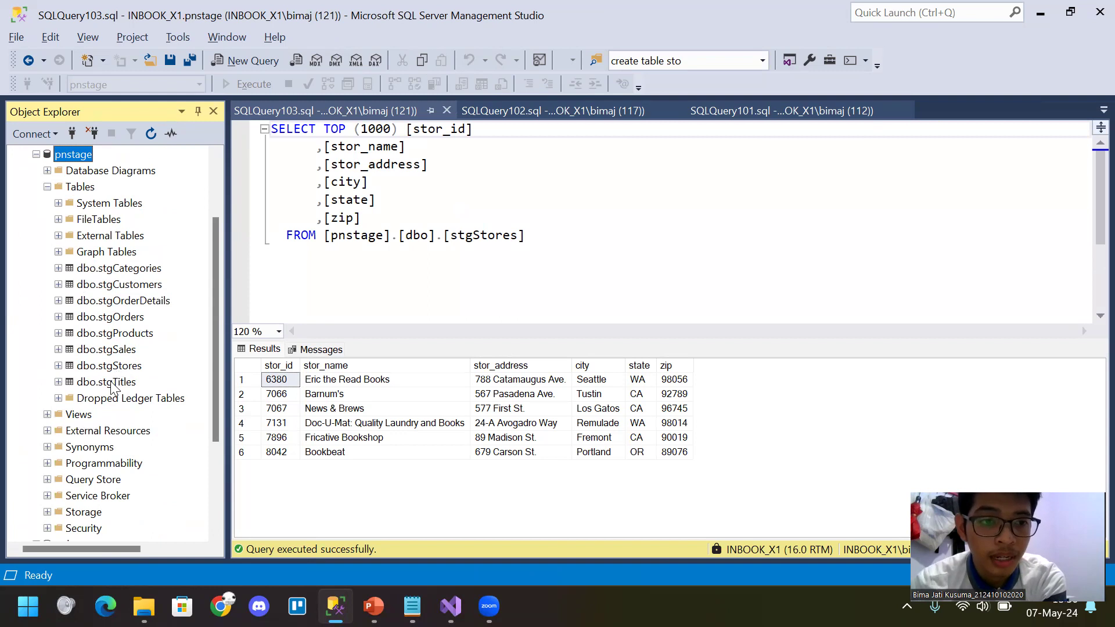
{"action": "scroll", "coordinate": [115, 380], "scroll_direction": "up", "scroll_amount": 2}
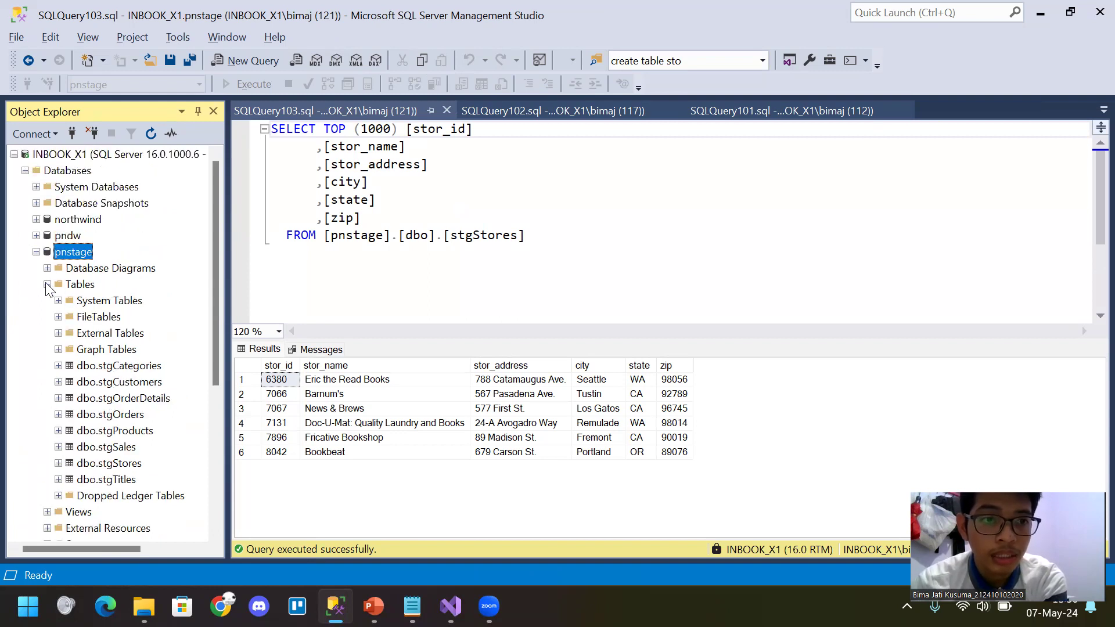
Refresh the pnstage table list and select the top 1000 rows of dbo.stgProducts
{"action": "right_click", "coordinate": [78, 285]}
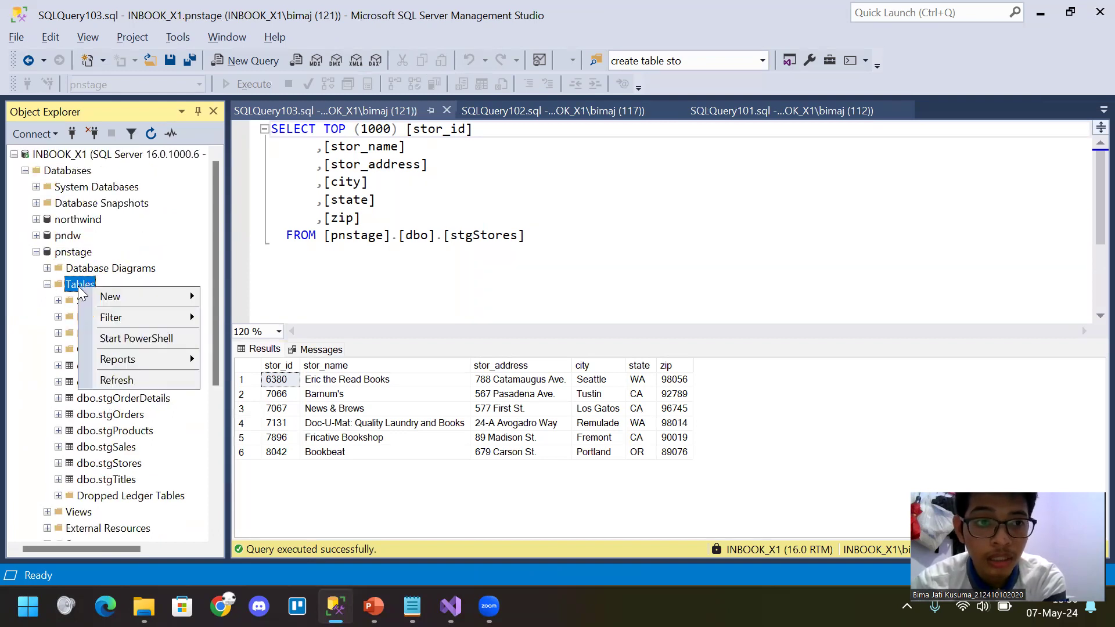
{"action": "left_click", "coordinate": [118, 380]}
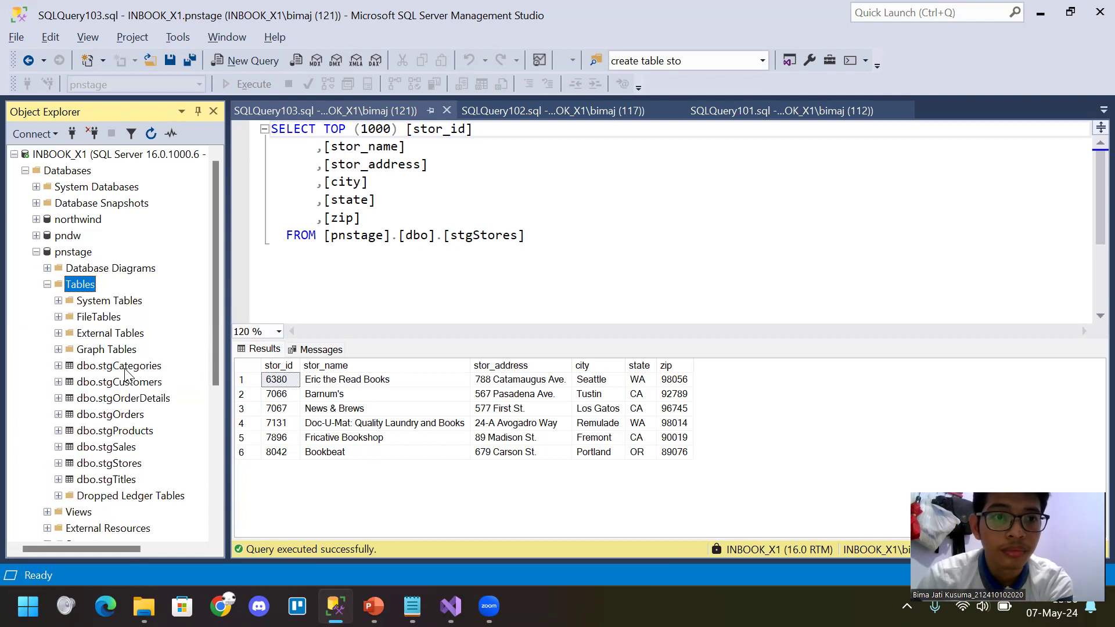
{"action": "left_click", "coordinate": [113, 431]}
{"action": "right_click", "coordinate": [113, 431]}
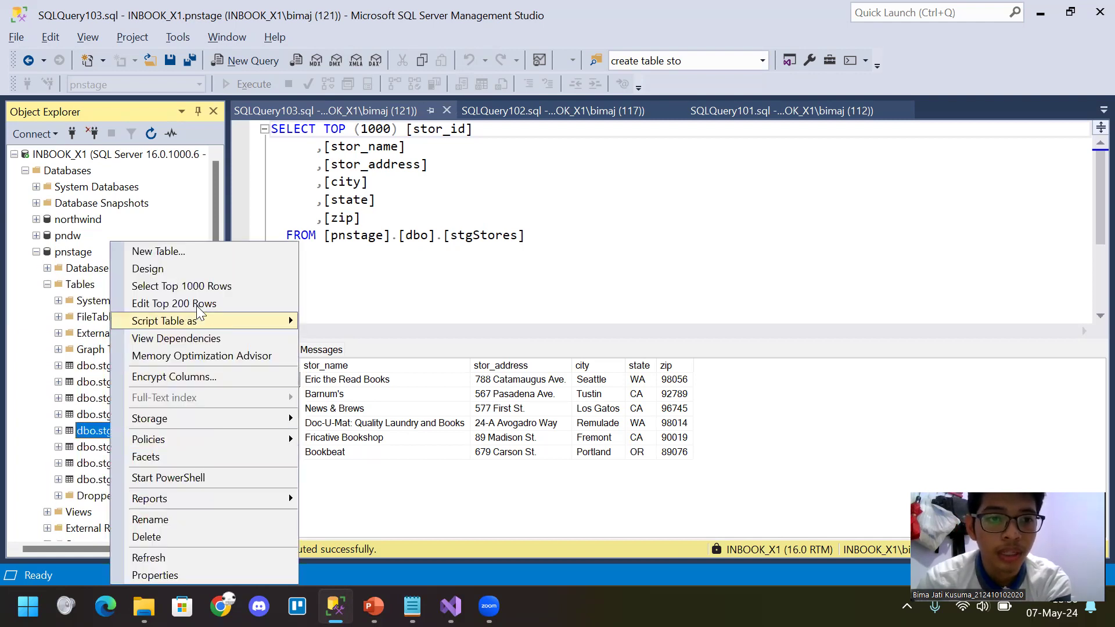
{"action": "left_click", "coordinate": [163, 288]}
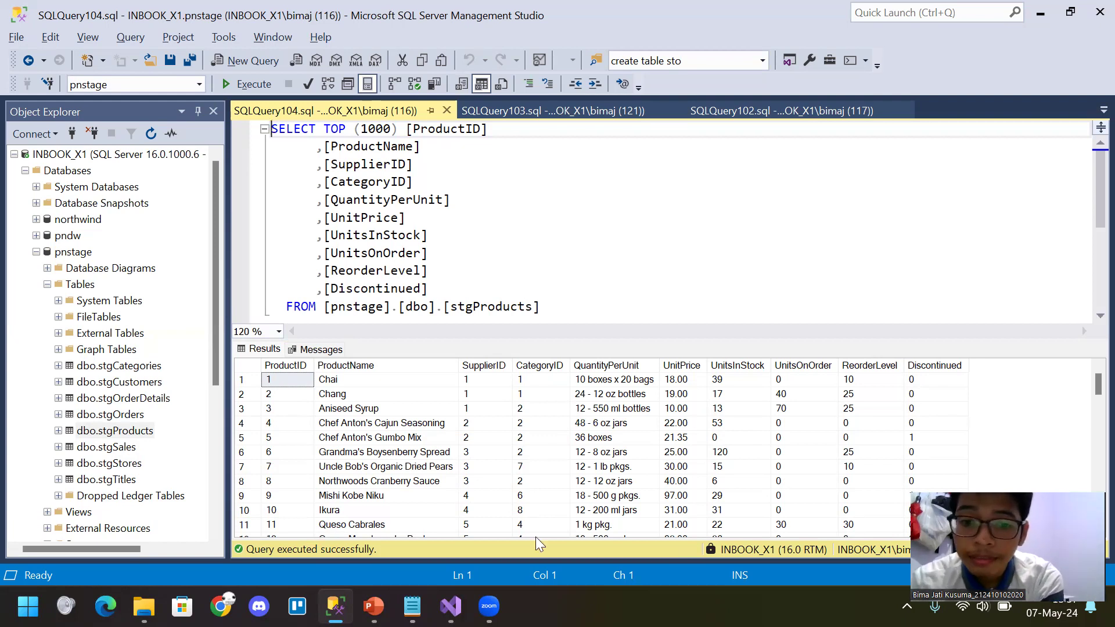
Return to Visual Studio, open the extractToStageOrders.dtsx package and display its Data Flow Task
{"action": "left_click", "coordinate": [450, 606]}
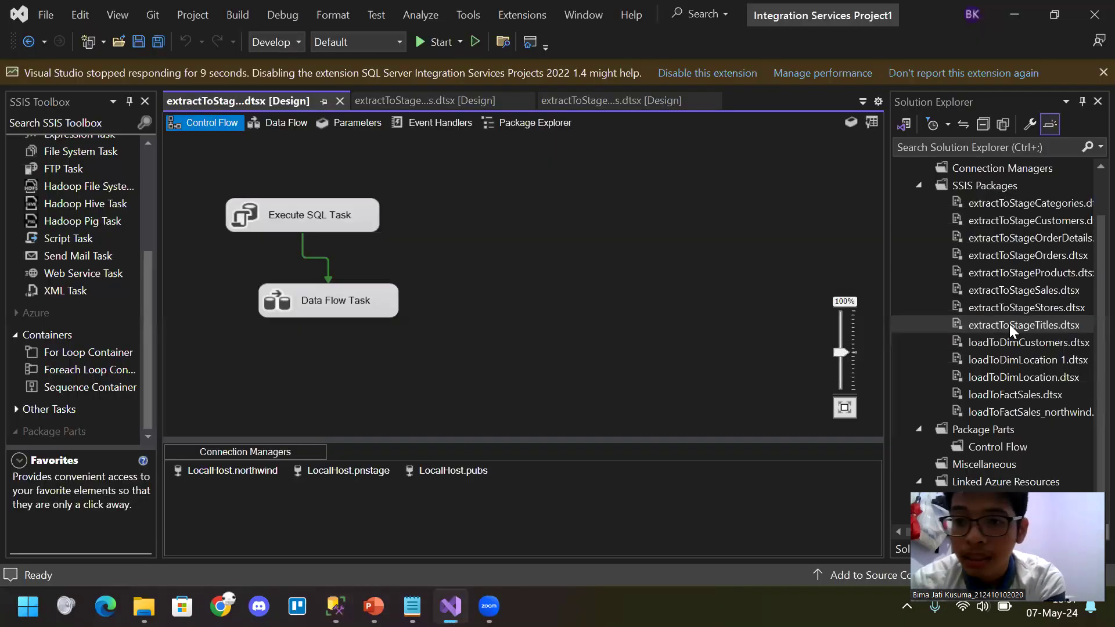
{"action": "left_click", "coordinate": [1004, 256]}
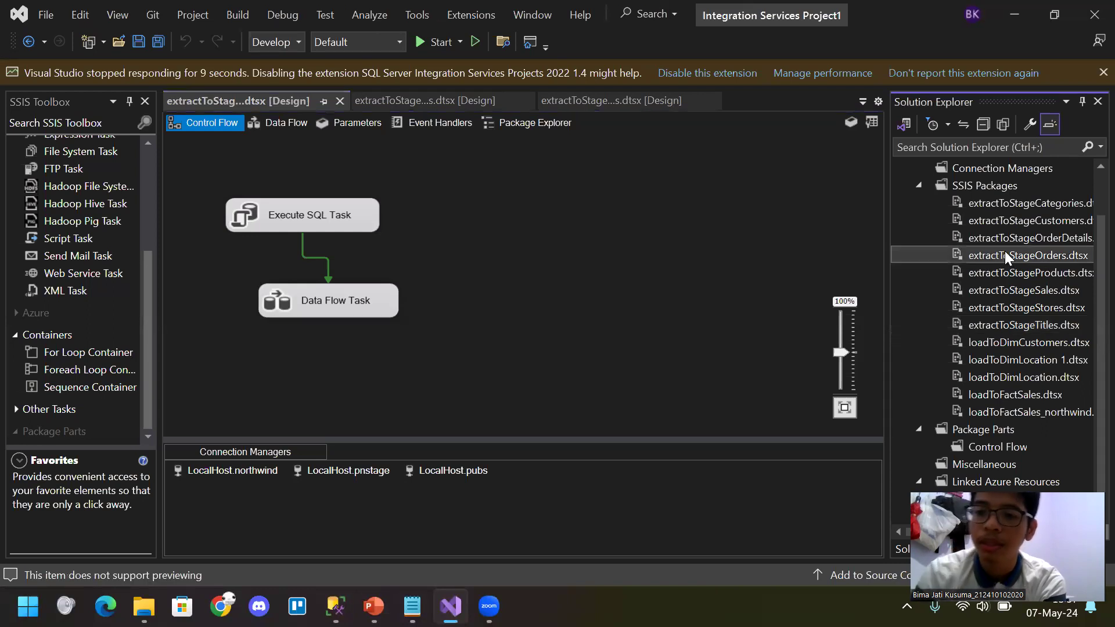
{"action": "double_click", "coordinate": [1010, 256]}
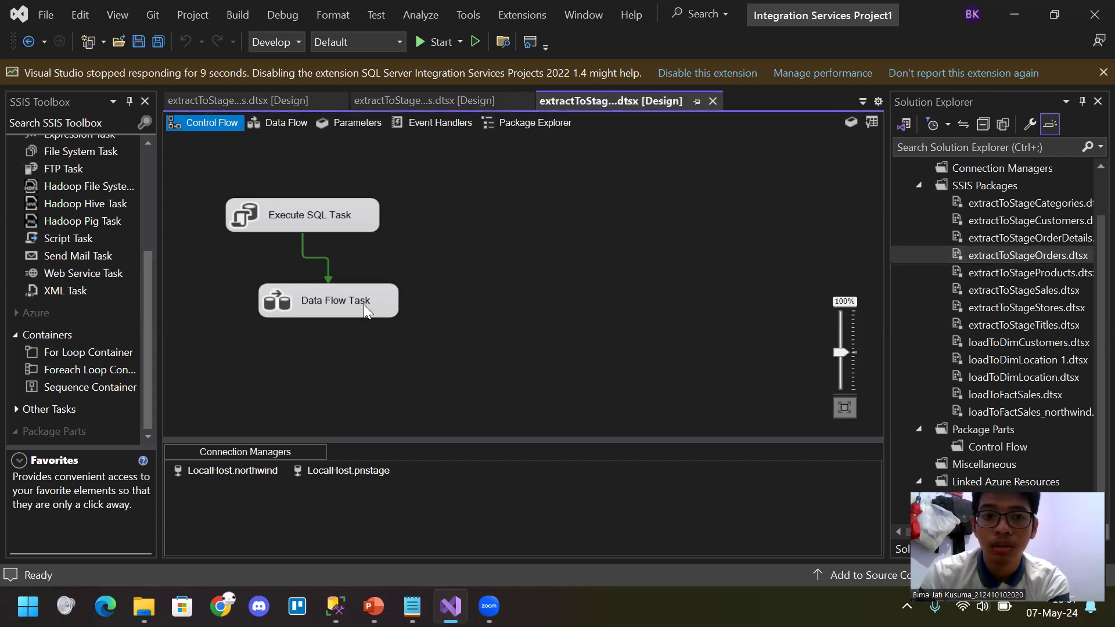
{"action": "double_click", "coordinate": [341, 291]}
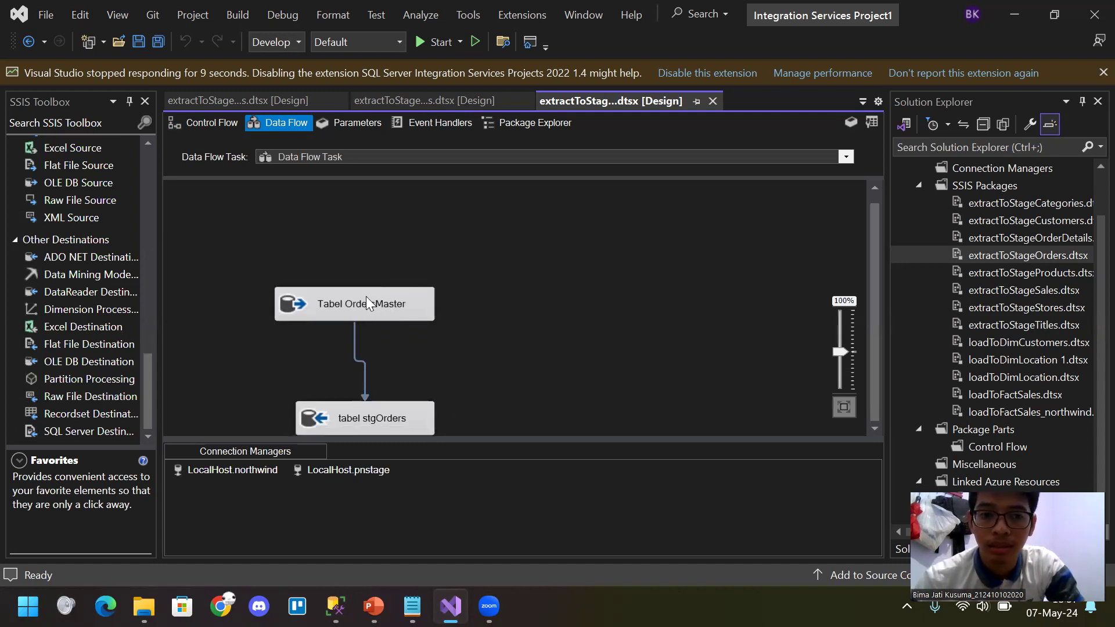
Open the tabel stgOrders destination and review the mappings between its input and destination columns
{"action": "double_click", "coordinate": [405, 422]}
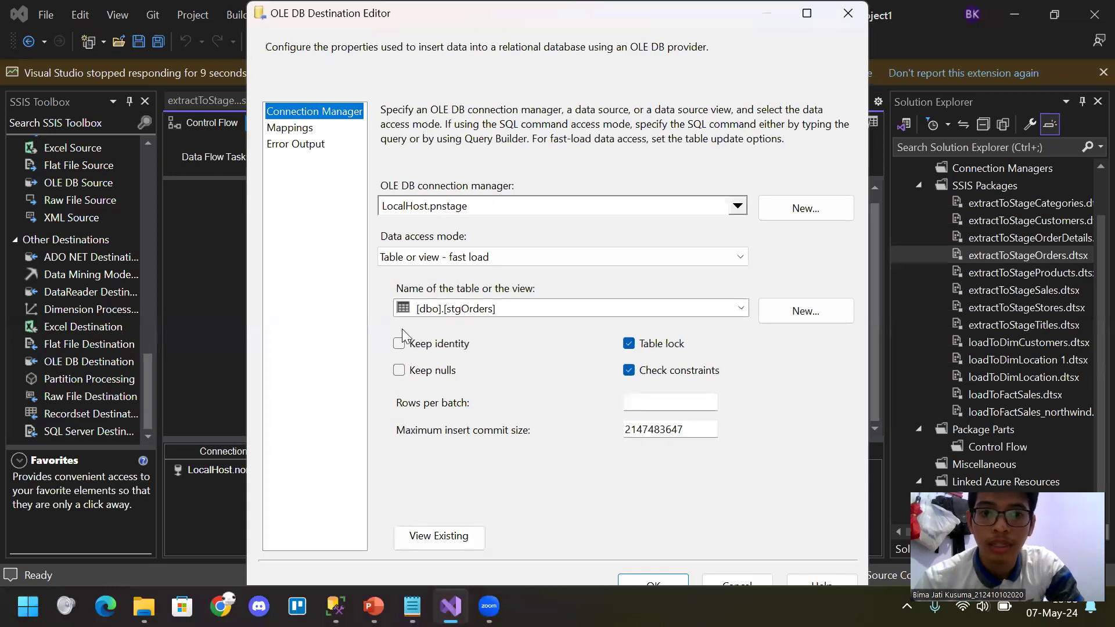
{"action": "left_click", "coordinate": [287, 131]}
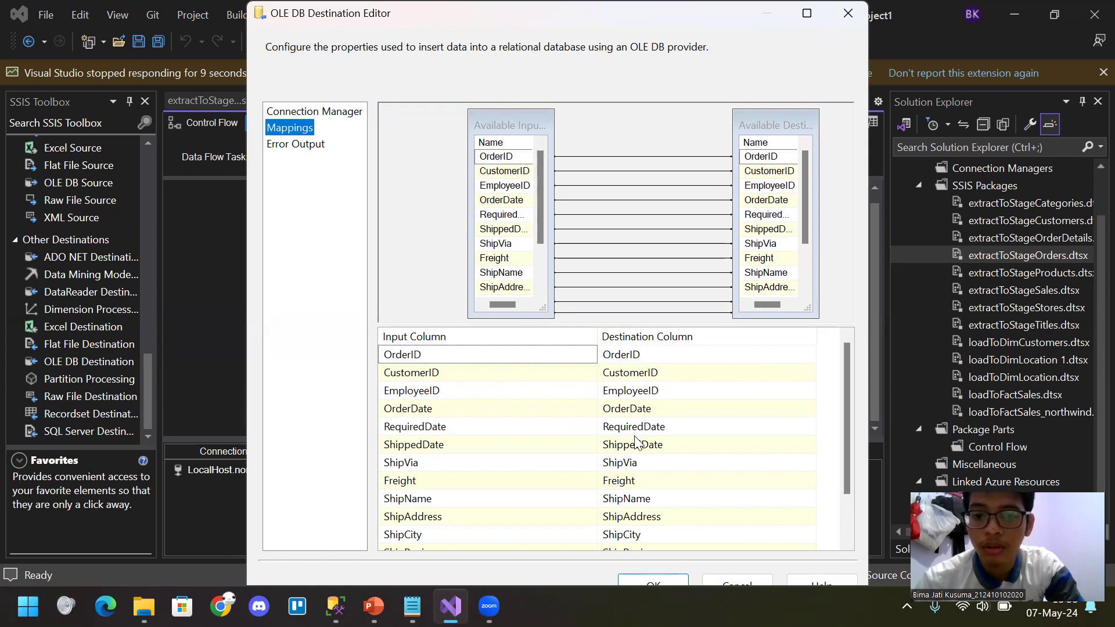
{"action": "scroll", "coordinate": [557, 415], "scroll_direction": "down", "scroll_amount": 1}
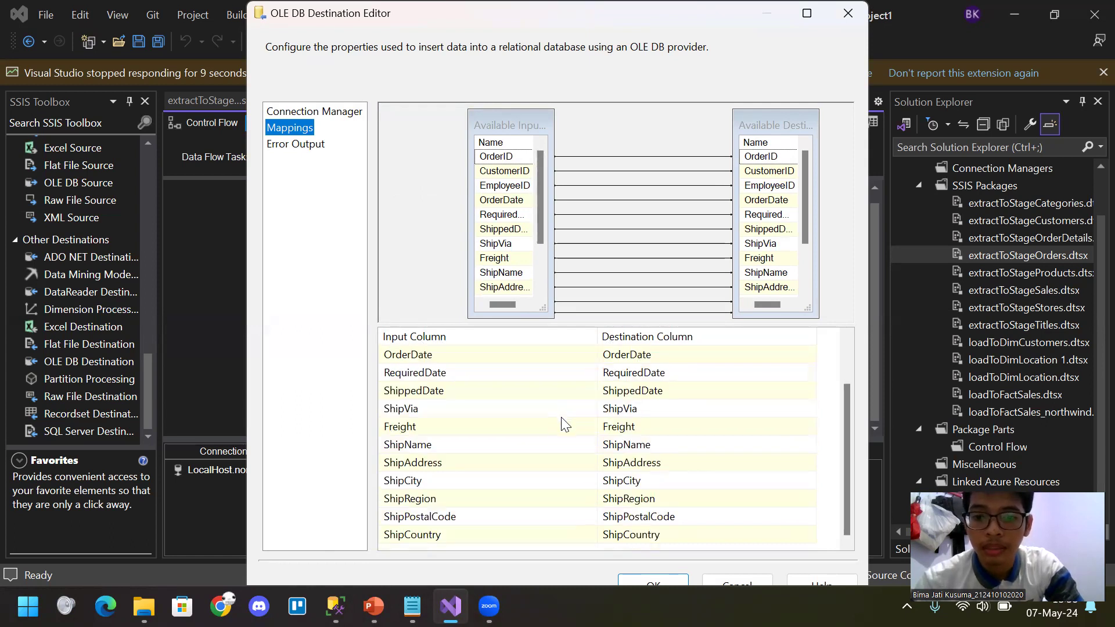
{"action": "scroll", "coordinate": [502, 462], "scroll_direction": "up", "scroll_amount": 1}
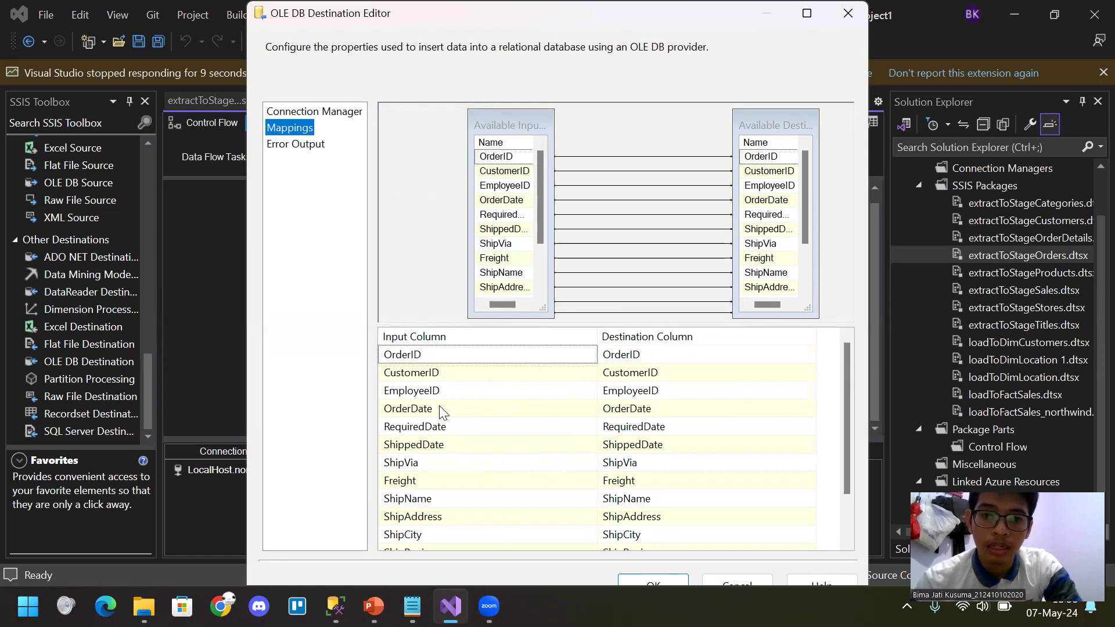
Set the input columns mapped to the OrderDate and CustomerID destination columns to <ignore>
{"action": "left_click", "coordinate": [552, 408]}
{"action": "left_click", "coordinate": [580, 409]}
{"action": "left_click", "coordinate": [586, 411]}
{"action": "left_click", "coordinate": [581, 426]}
{"action": "left_click", "coordinate": [582, 376]}
{"action": "left_click", "coordinate": [589, 376]}
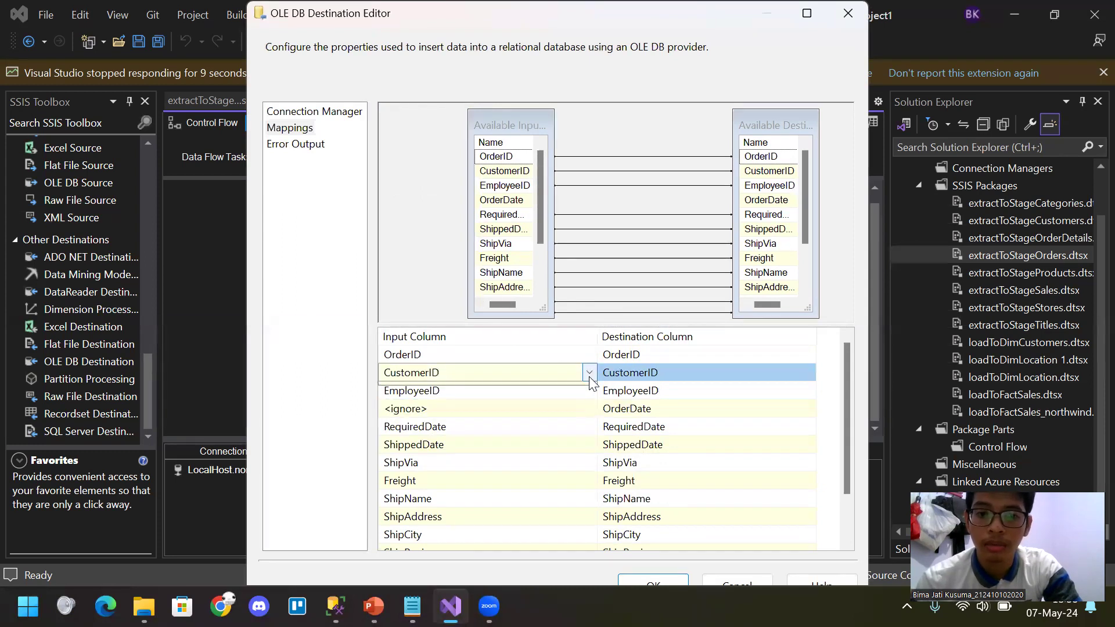
{"action": "left_click", "coordinate": [588, 376]}
{"action": "left_click", "coordinate": [569, 392]}
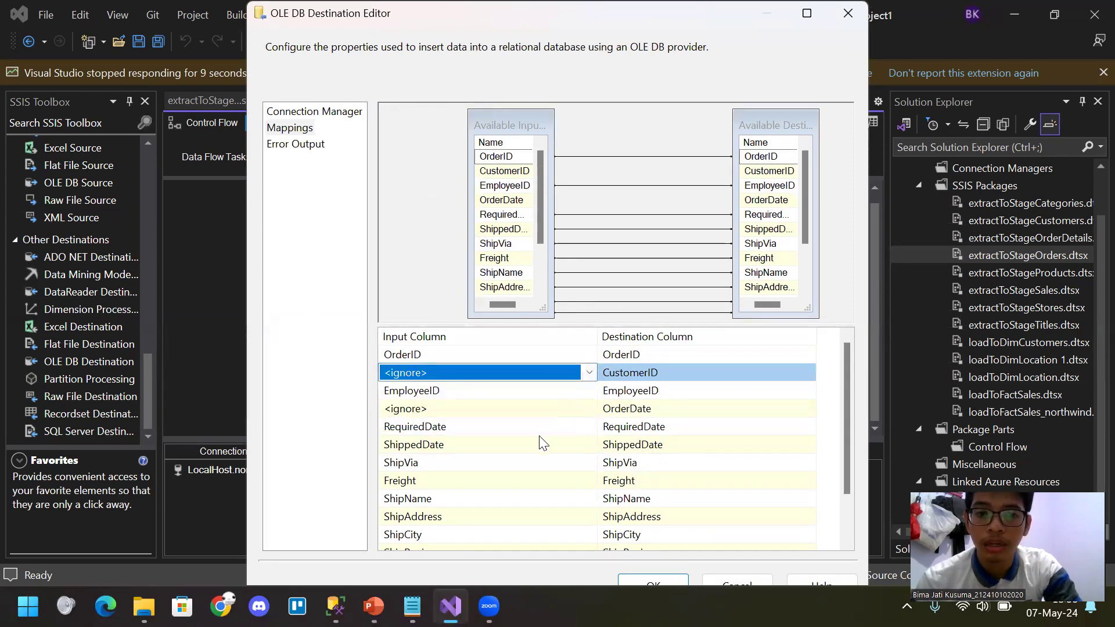
Remap the OrderDate and CustomerID destination columns to their matching input columns and cancel the destination editor
{"action": "left_click", "coordinate": [583, 411]}
{"action": "left_click", "coordinate": [586, 410]}
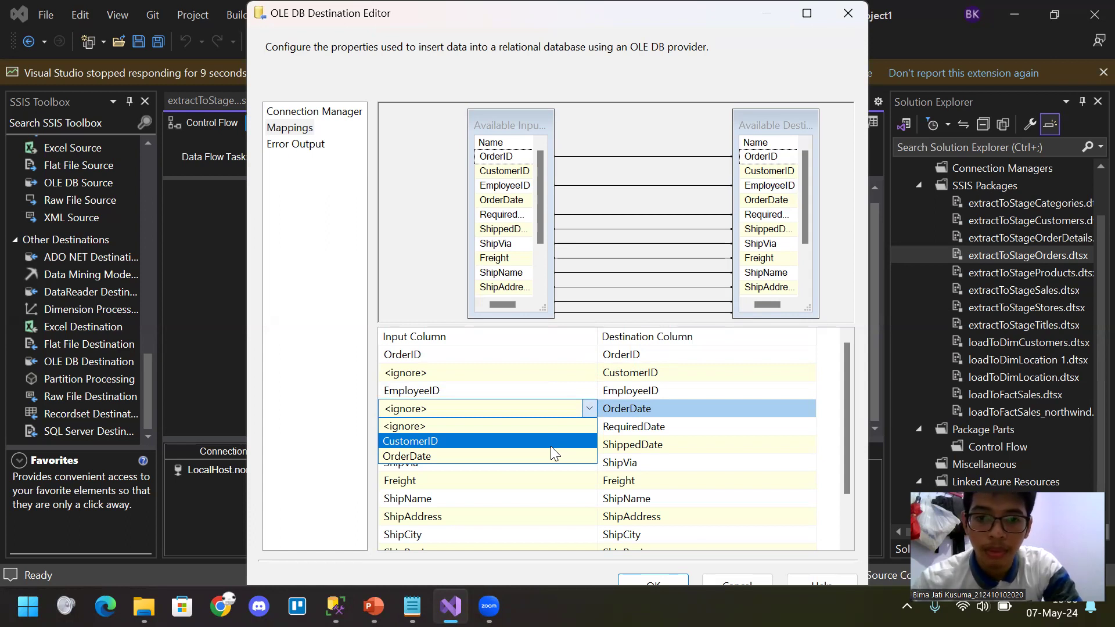
{"action": "left_click", "coordinate": [528, 457]}
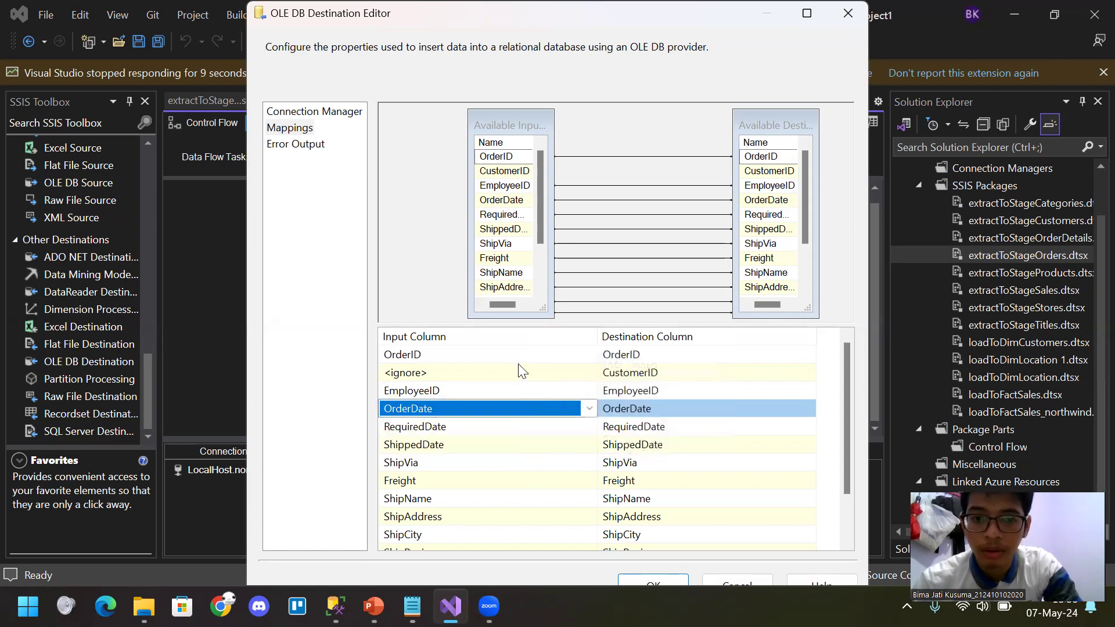
{"action": "left_click", "coordinate": [555, 372]}
{"action": "left_click", "coordinate": [588, 373]}
{"action": "left_click", "coordinate": [581, 405]}
{"action": "left_click", "coordinate": [299, 373]}
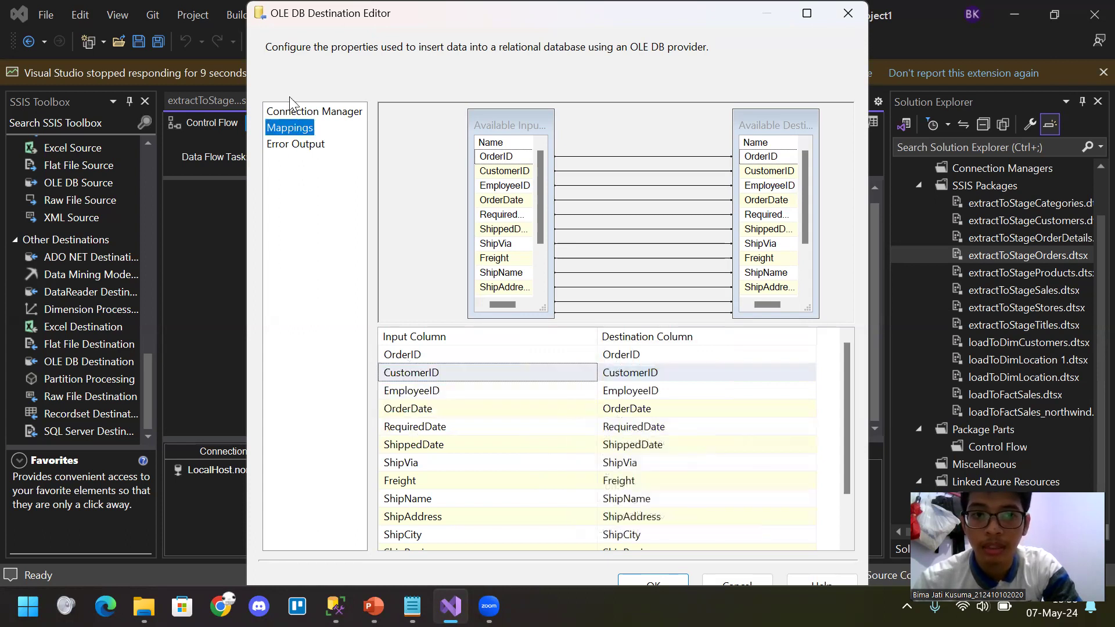
{"action": "left_click_drag", "start_coordinate": [276, 23], "coordinate": [257, 23]}
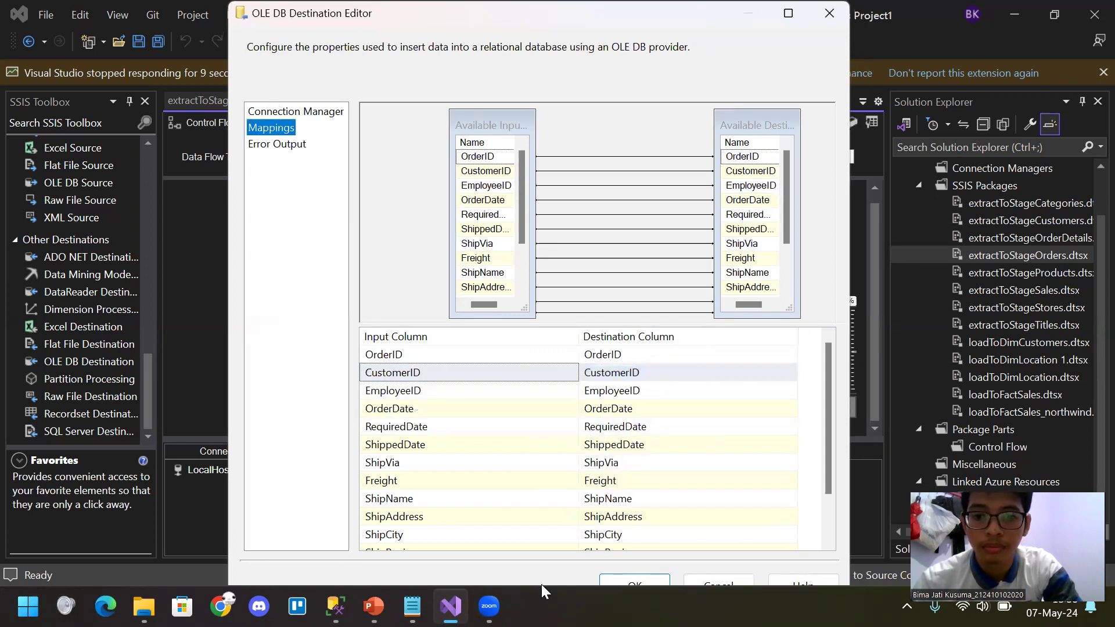
{"action": "left_click", "coordinate": [715, 582]}
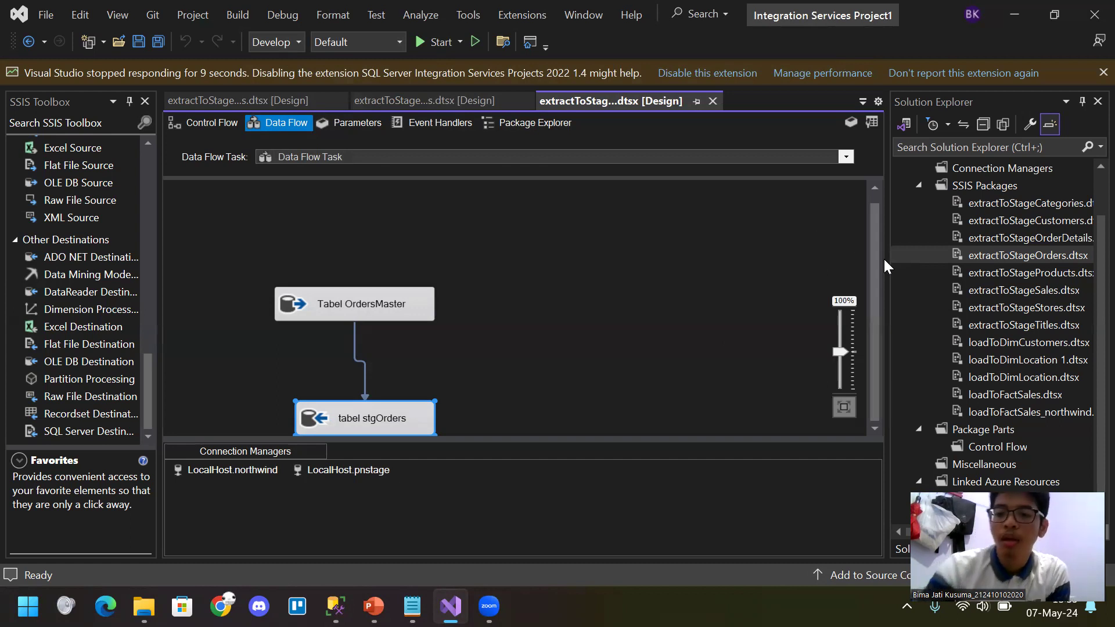
Switch to the PowerPoint presentation and examine the ERD user access layer slide
{"action": "left_click", "coordinate": [979, 344]}
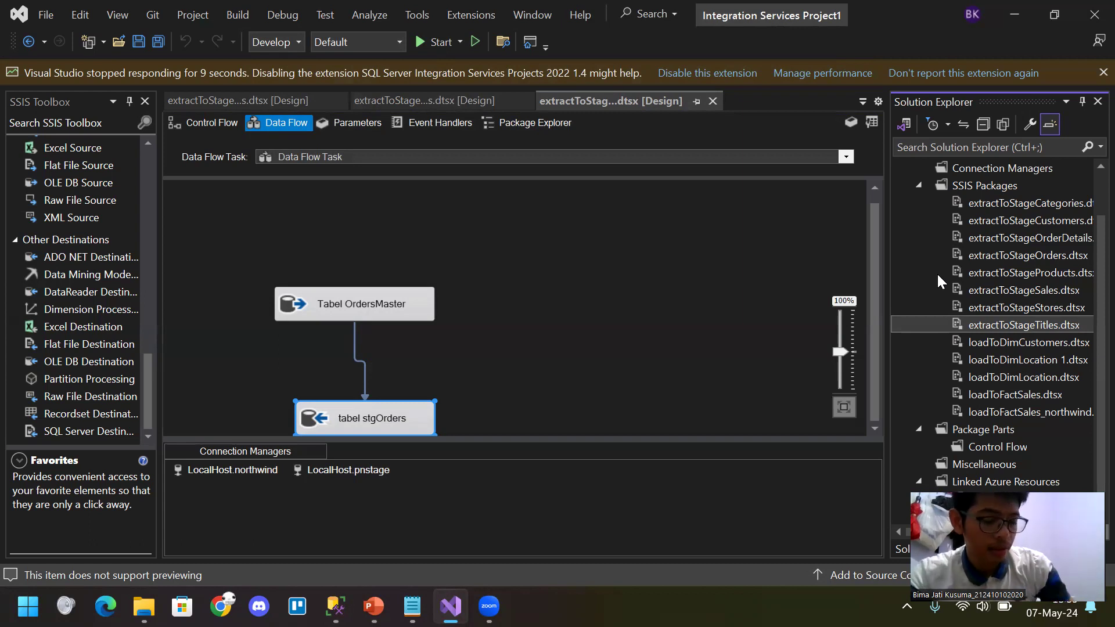
{"action": "mouse_move", "coordinate": [372, 591]}
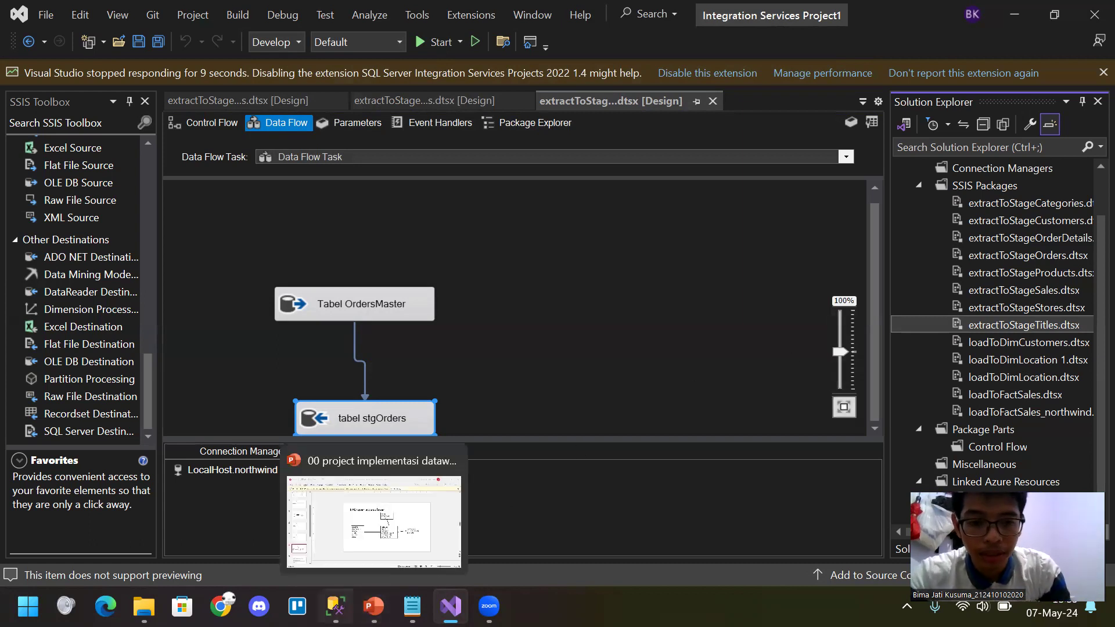
{"action": "left_click", "coordinate": [425, 530]}
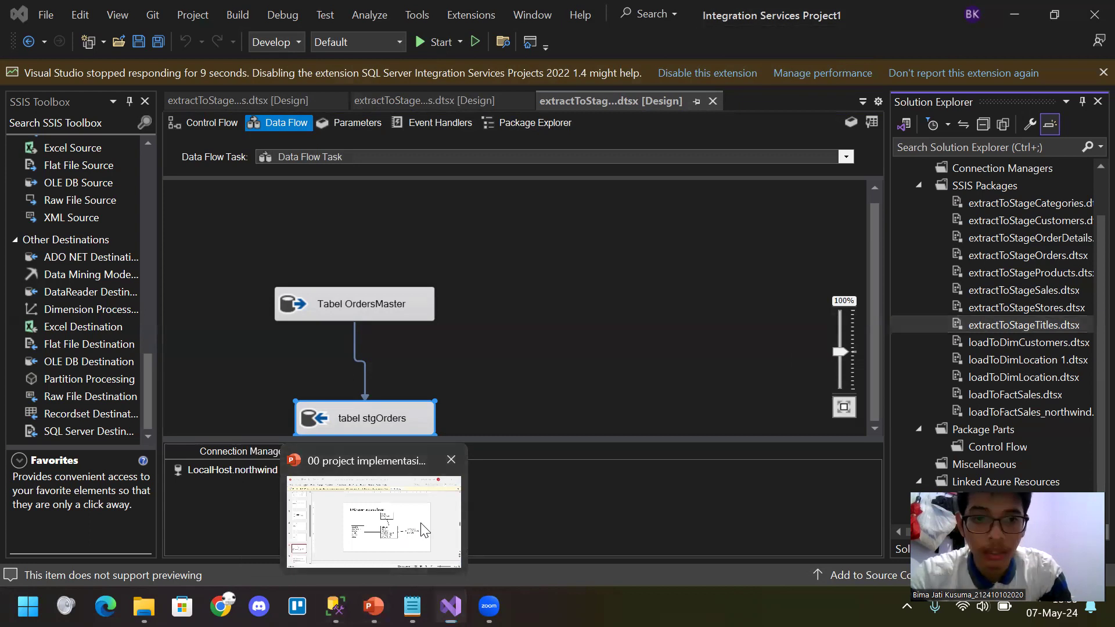
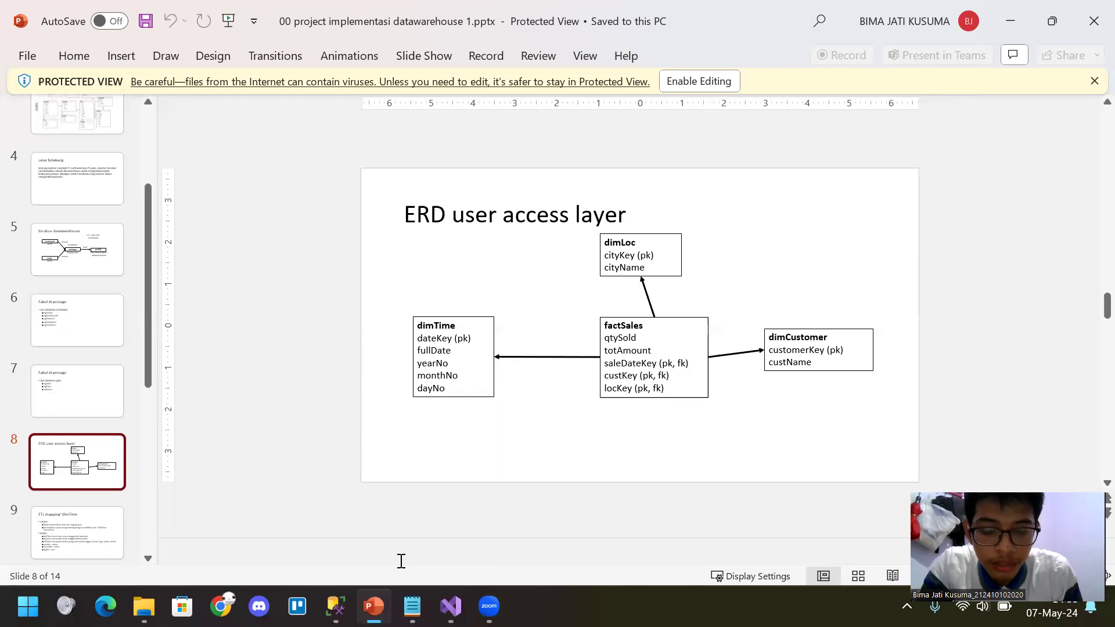
Switch to SQL Server Management Studio and bring up the dialog for opening an existing script file
{"action": "mouse_move", "coordinate": [337, 598]}
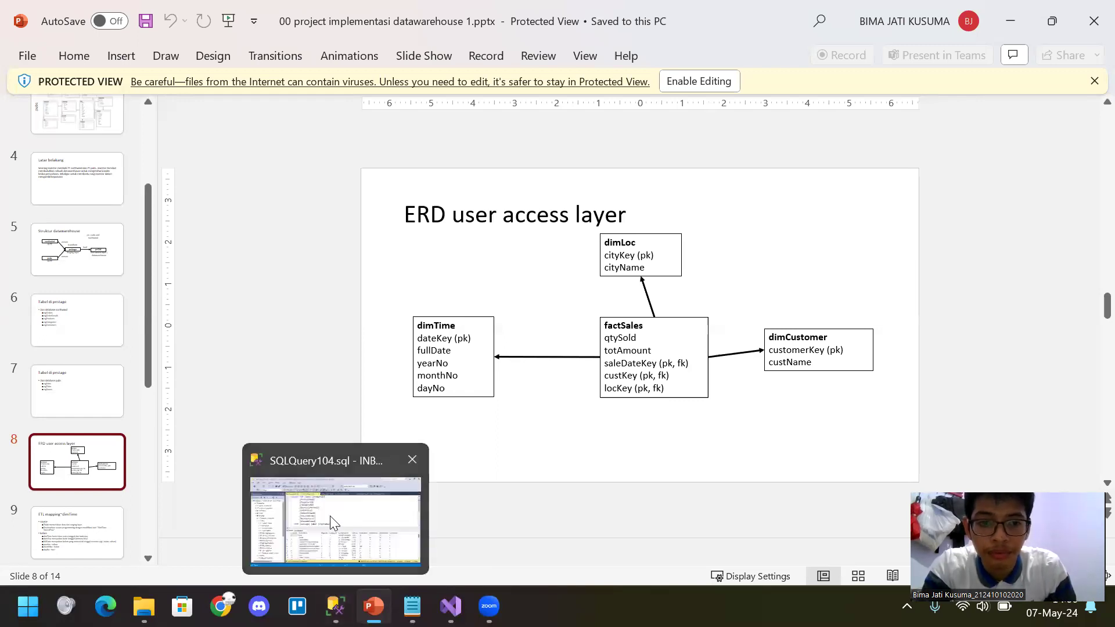
{"action": "left_click", "coordinate": [334, 550]}
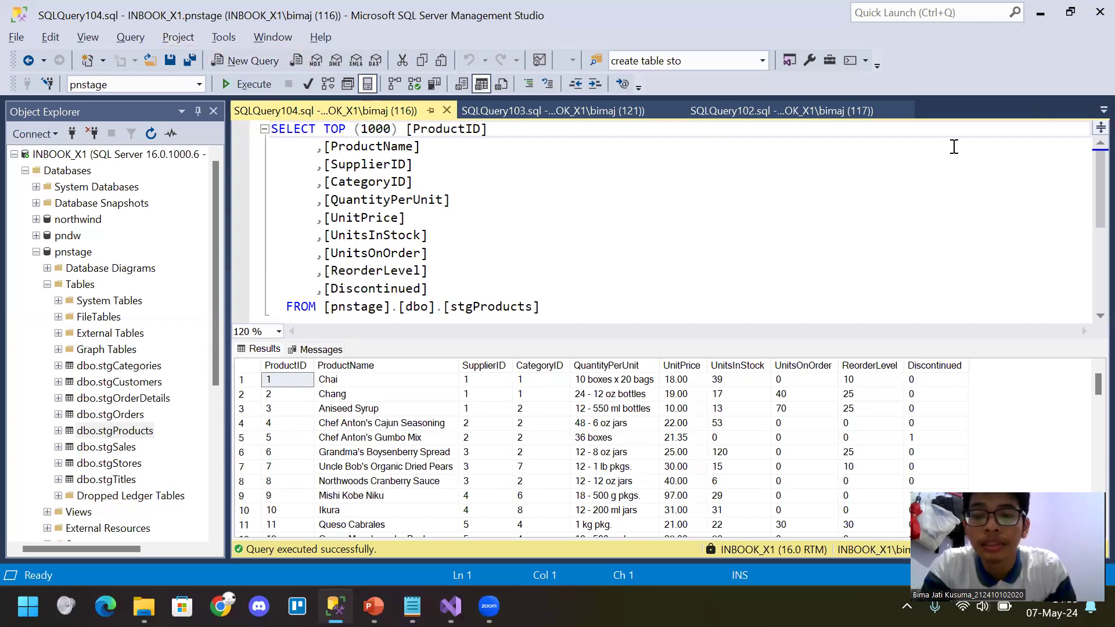
{"action": "left_click", "coordinate": [17, 38]}
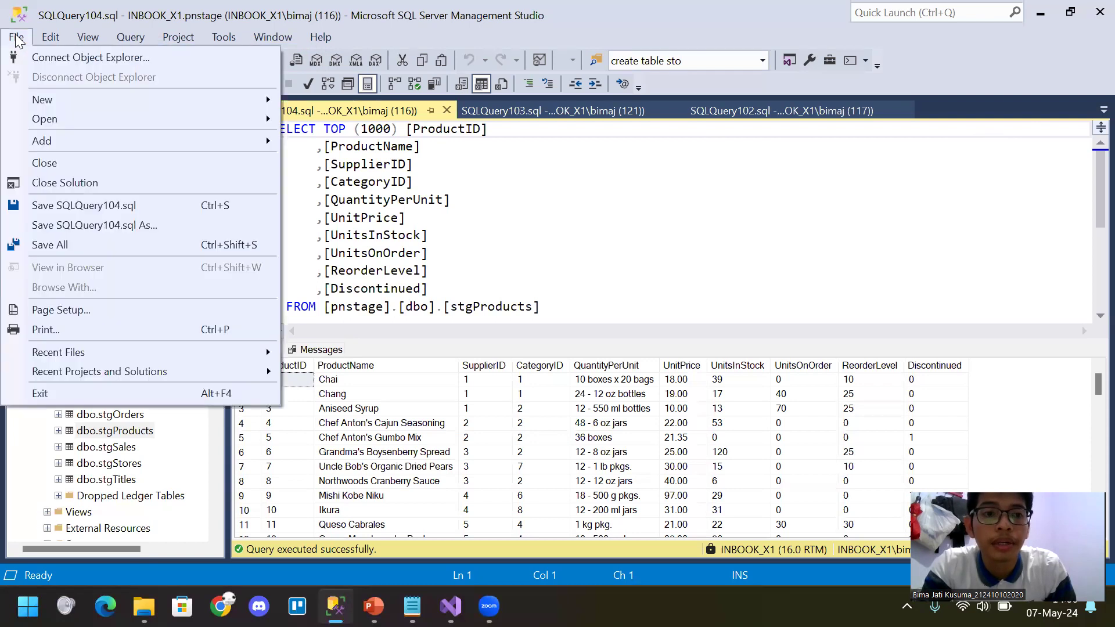
{"action": "mouse_move", "coordinate": [155, 150]}
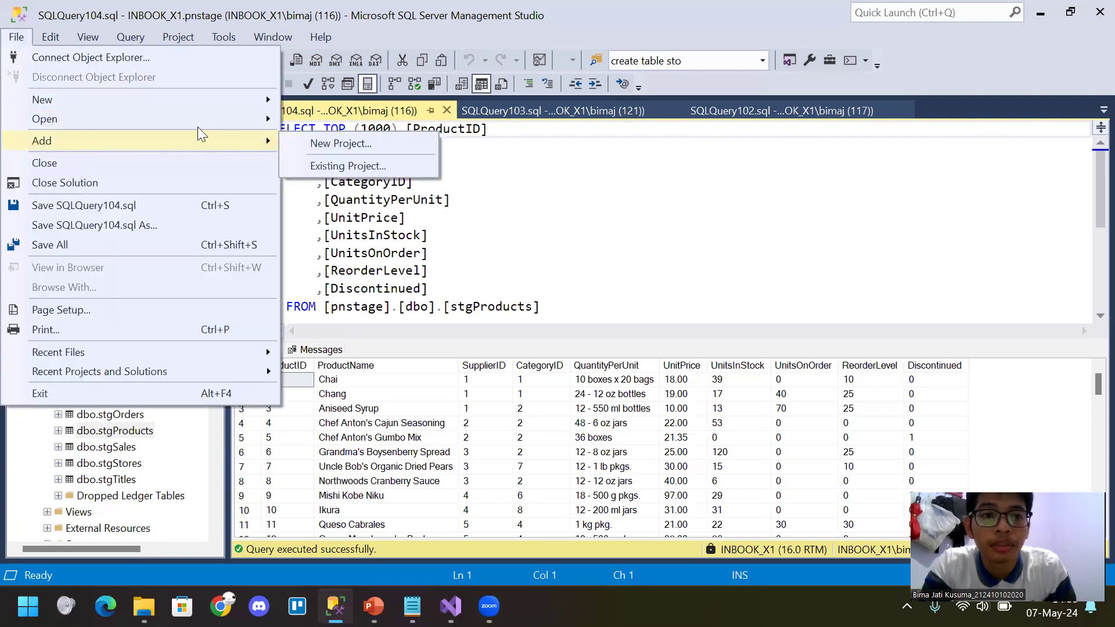
{"action": "mouse_move", "coordinate": [188, 124]}
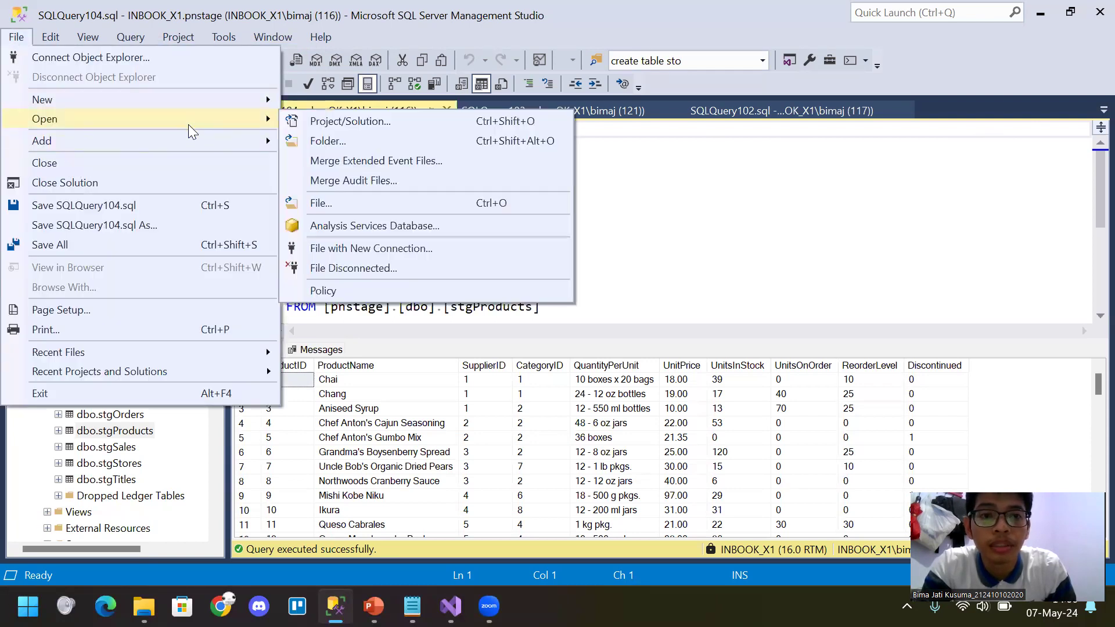
{"action": "left_click", "coordinate": [364, 208]}
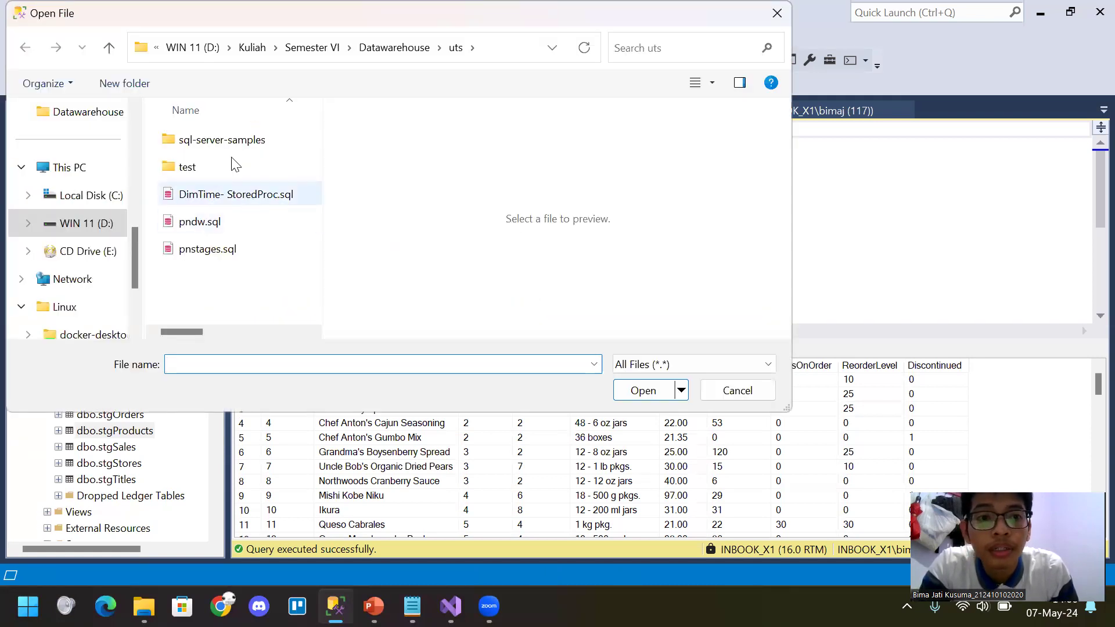
Preview the execGenerateDimTime_pndw, createViewStgSales, createViewStgOrders and createViewStgLoc scripts in the Datawarehouse folder
{"action": "left_click", "coordinate": [309, 50]}
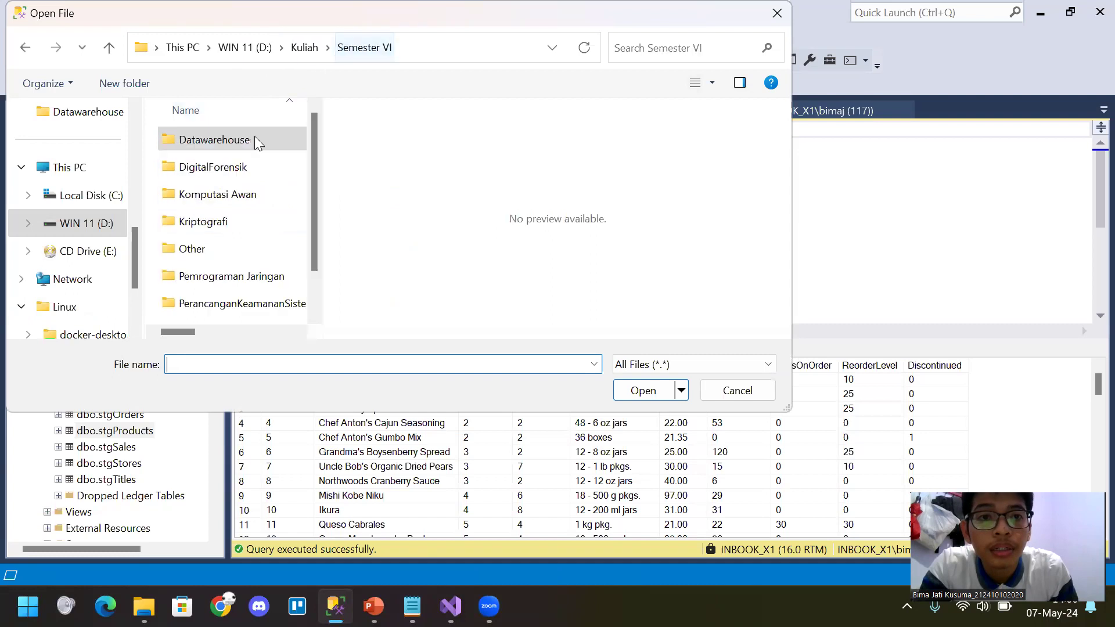
{"action": "double_click", "coordinate": [226, 146]}
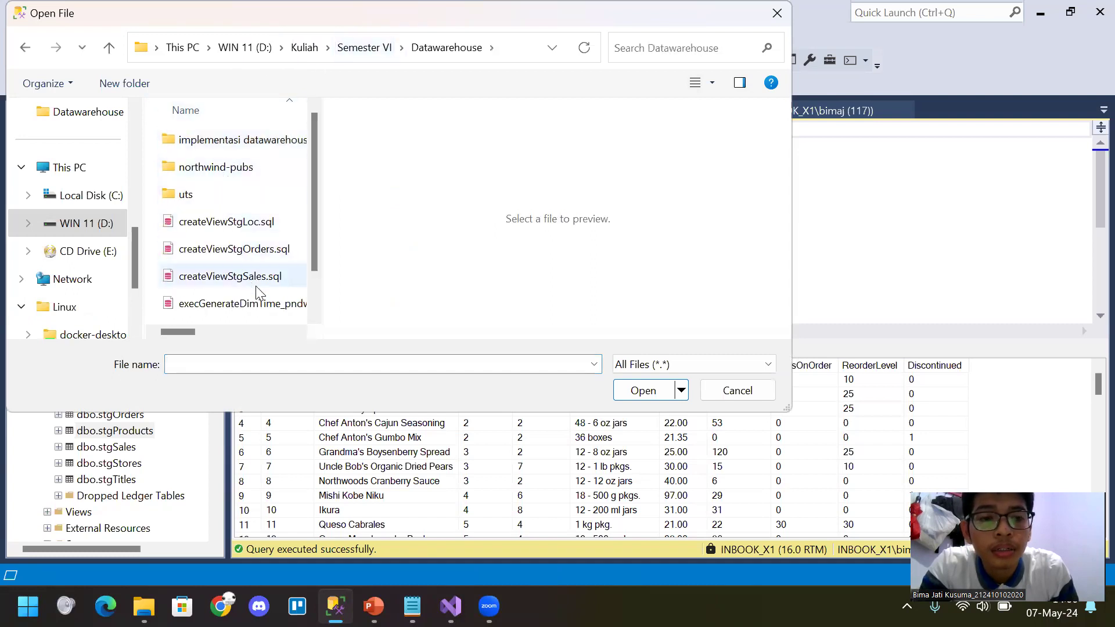
{"action": "scroll", "coordinate": [261, 293], "scroll_direction": "down", "scroll_amount": 1}
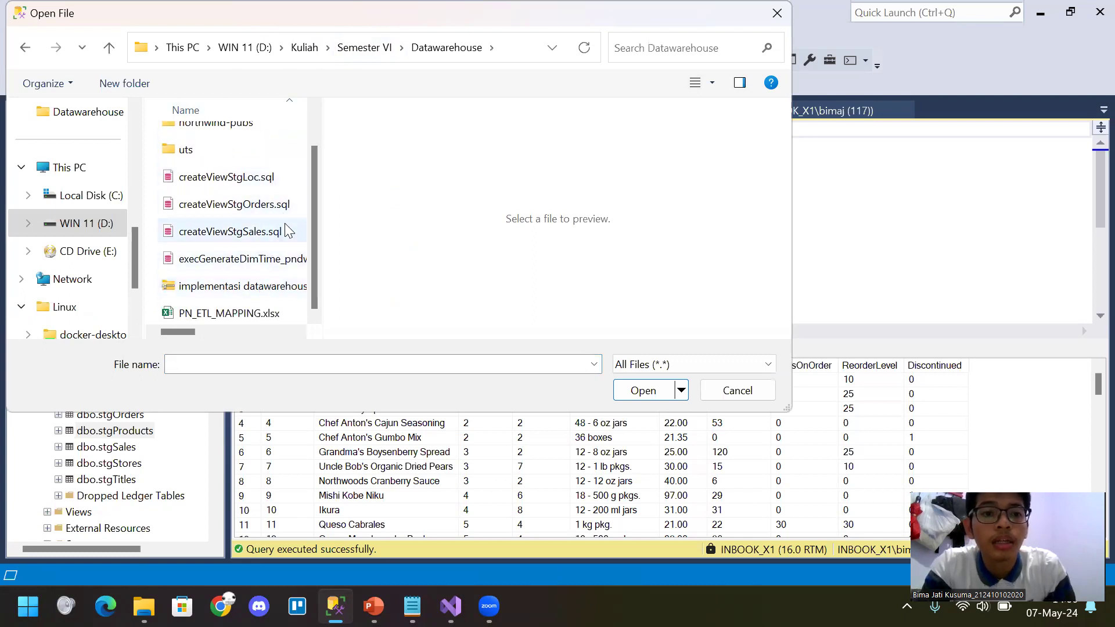
{"action": "left_click", "coordinate": [280, 268]}
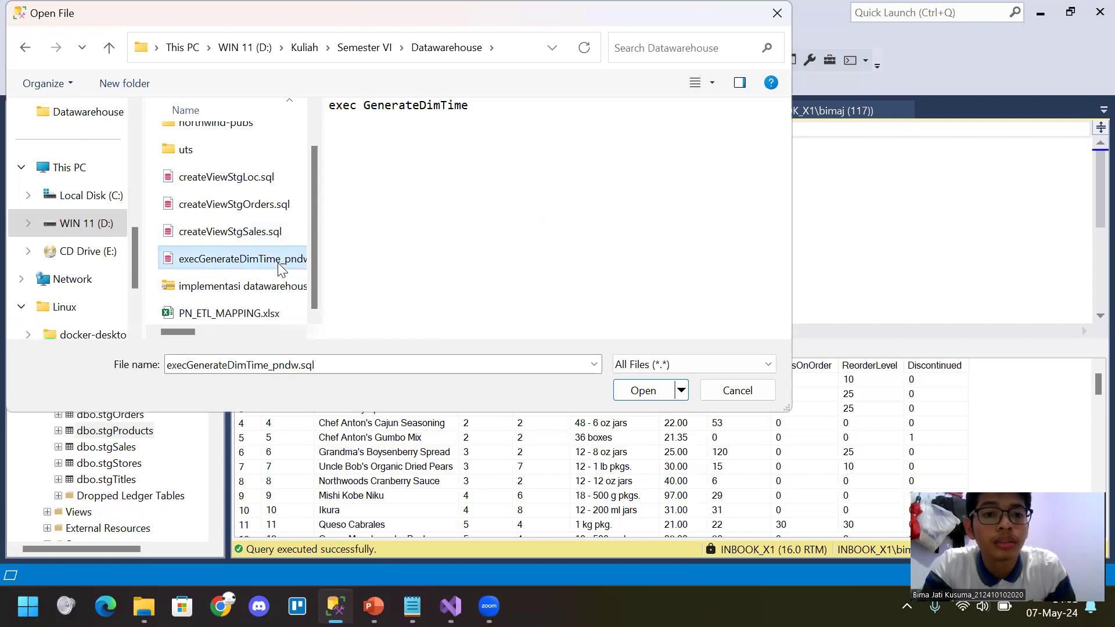
{"action": "left_click", "coordinate": [246, 236]}
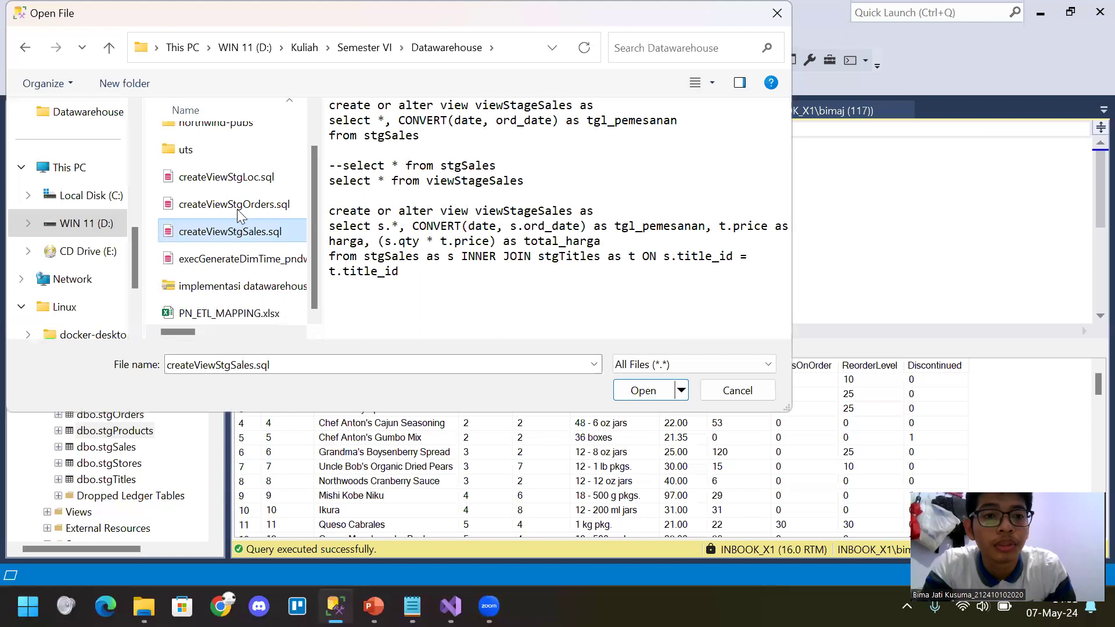
{"action": "left_click", "coordinate": [239, 210]}
{"action": "left_click", "coordinate": [222, 187]}
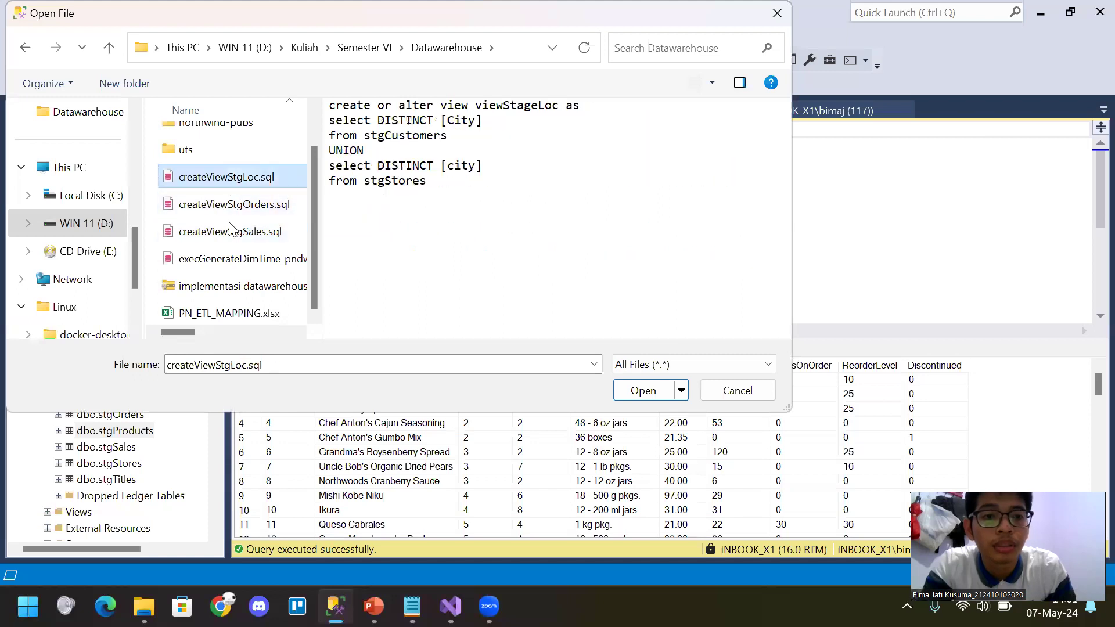
Open the DimTime- StoredProc.sql script from the uts folder
{"action": "scroll", "coordinate": [220, 191], "scroll_direction": "up", "scroll_amount": 2}
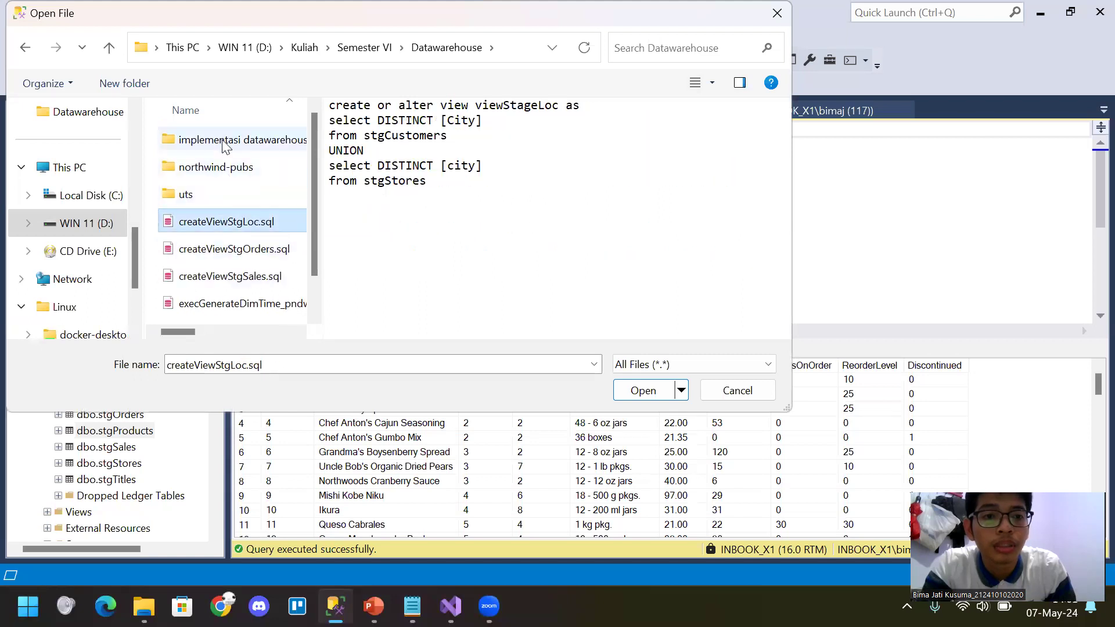
{"action": "left_click", "coordinate": [222, 193]}
{"action": "double_click", "coordinate": [222, 195]}
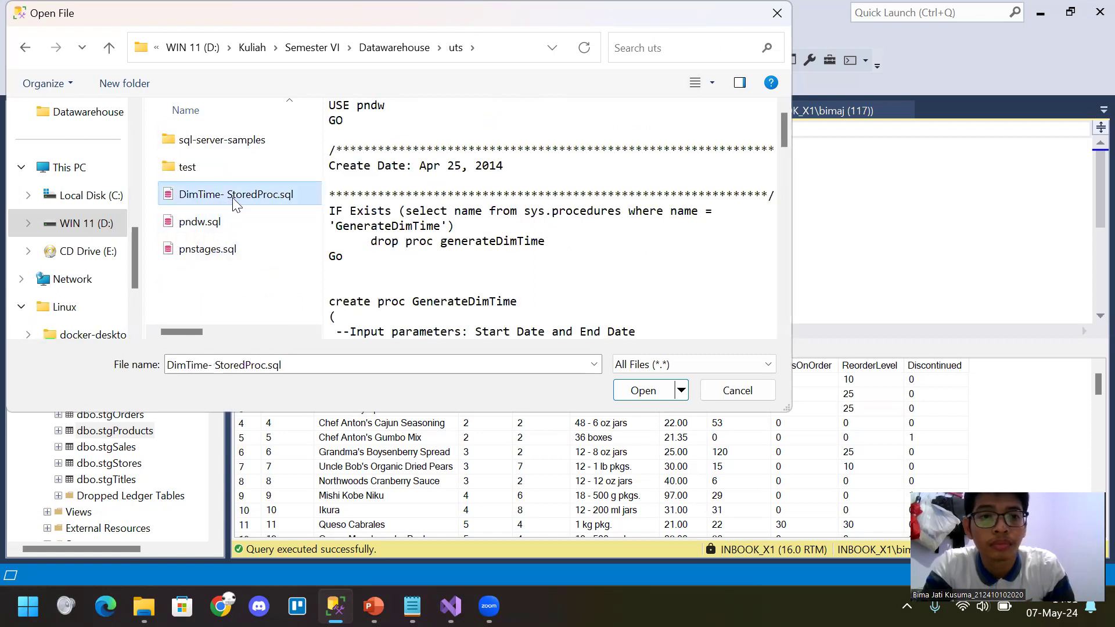
{"action": "left_click", "coordinate": [639, 390]}
Enlarge the query editor and review the GenerateDimTime script, including its target database and date parameters
{"action": "scroll", "coordinate": [543, 231], "scroll_direction": "down", "scroll_amount": 3}
{"action": "scroll", "coordinate": [543, 230], "scroll_direction": "down", "scroll_amount": 10}
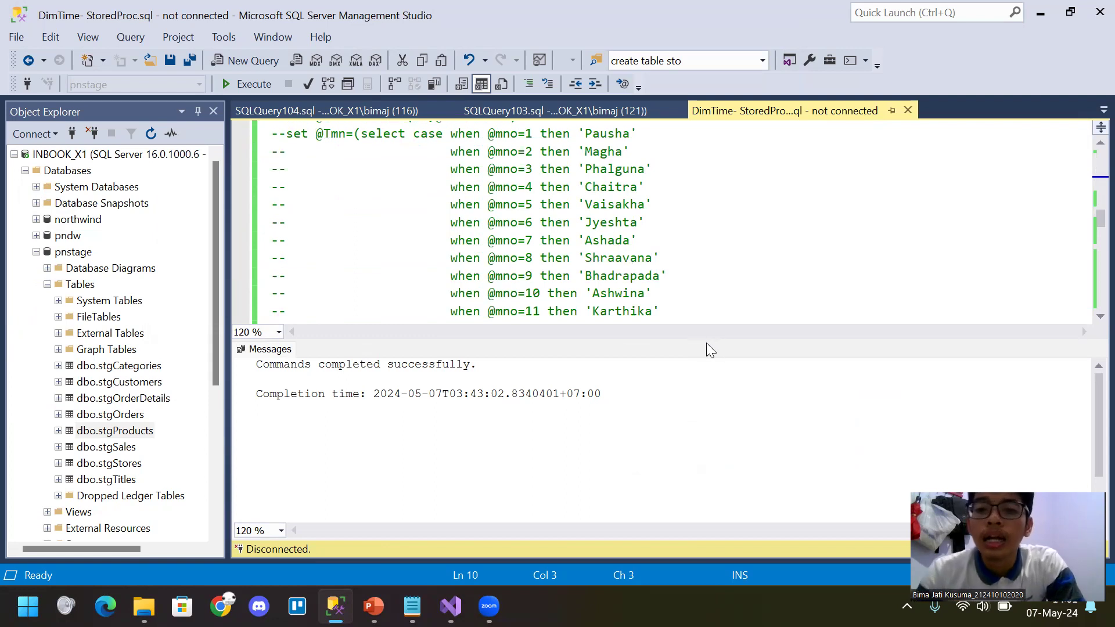
{"action": "left_click_drag", "start_coordinate": [704, 340], "coordinate": [702, 410]}
{"action": "scroll", "coordinate": [614, 325], "scroll_direction": "up", "scroll_amount": 15}
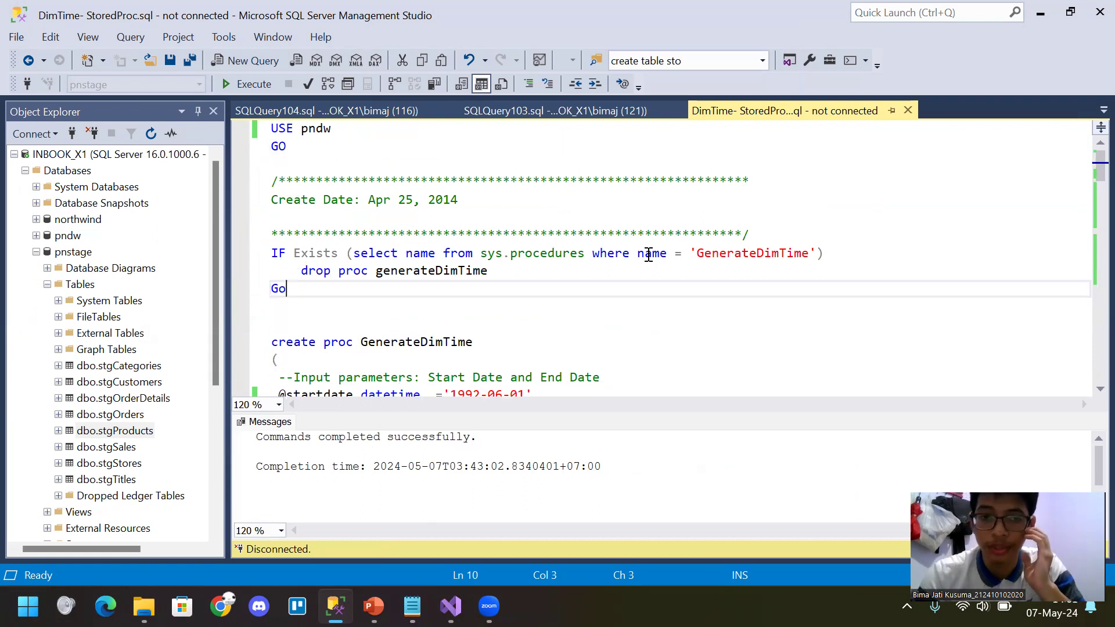
{"action": "left_click_drag", "start_coordinate": [301, 130], "coordinate": [335, 136]}
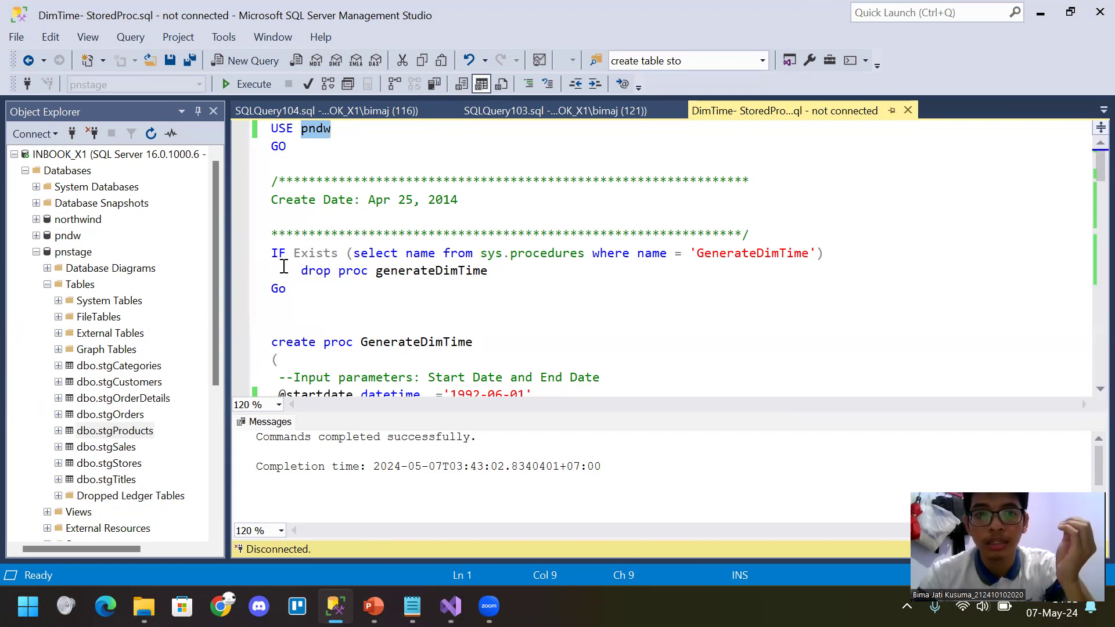
{"action": "scroll", "coordinate": [318, 242], "scroll_direction": "down", "scroll_amount": 5}
Expand the pnstage Views folder in the object tree and look over its views and the start of the GenerateDimTime script
{"action": "scroll", "coordinate": [131, 290], "scroll_direction": "down", "scroll_amount": 2}
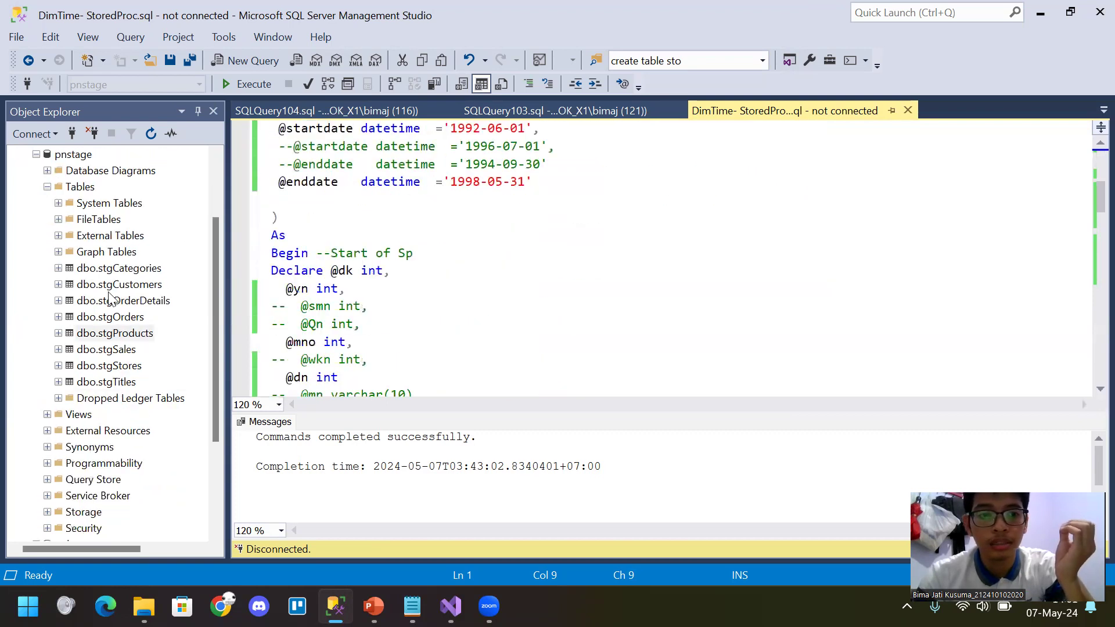
{"action": "scroll", "coordinate": [123, 277], "scroll_direction": "down", "scroll_amount": 3}
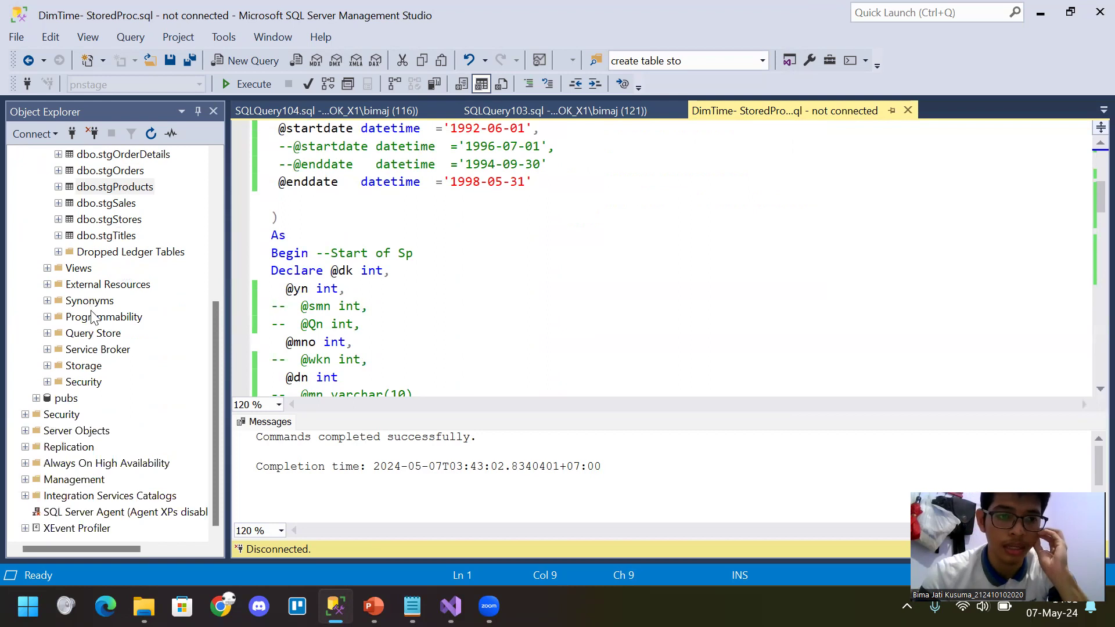
{"action": "left_click", "coordinate": [47, 269]}
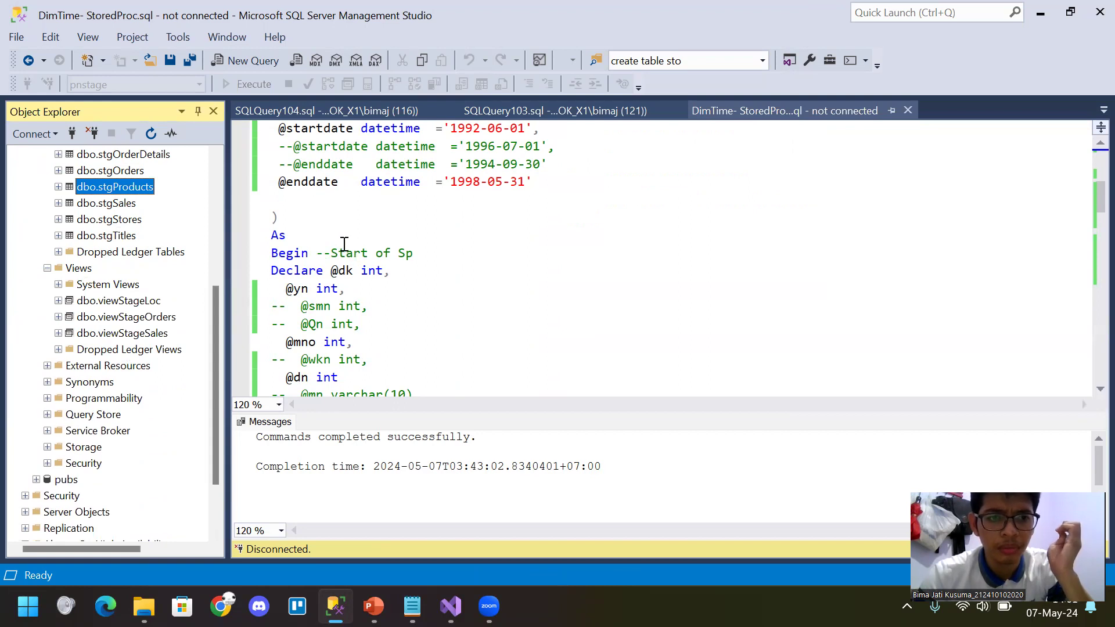
{"action": "scroll", "coordinate": [344, 243], "scroll_direction": "up", "scroll_amount": 5}
{"action": "left_click", "coordinate": [364, 158]}
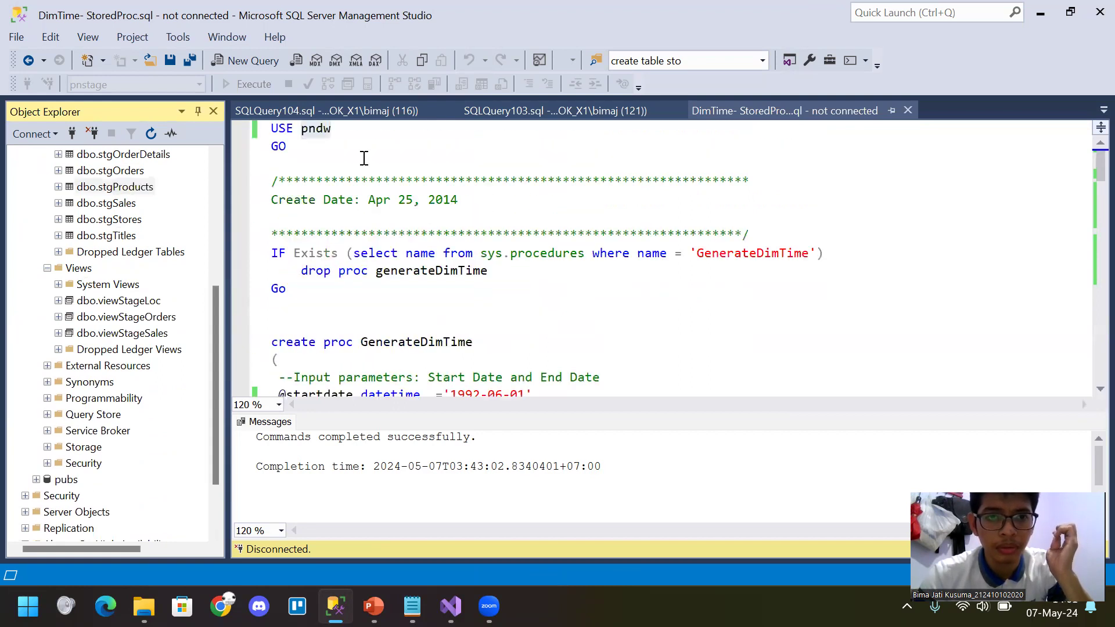
{"action": "scroll", "coordinate": [149, 316], "scroll_direction": "up", "scroll_amount": 3}
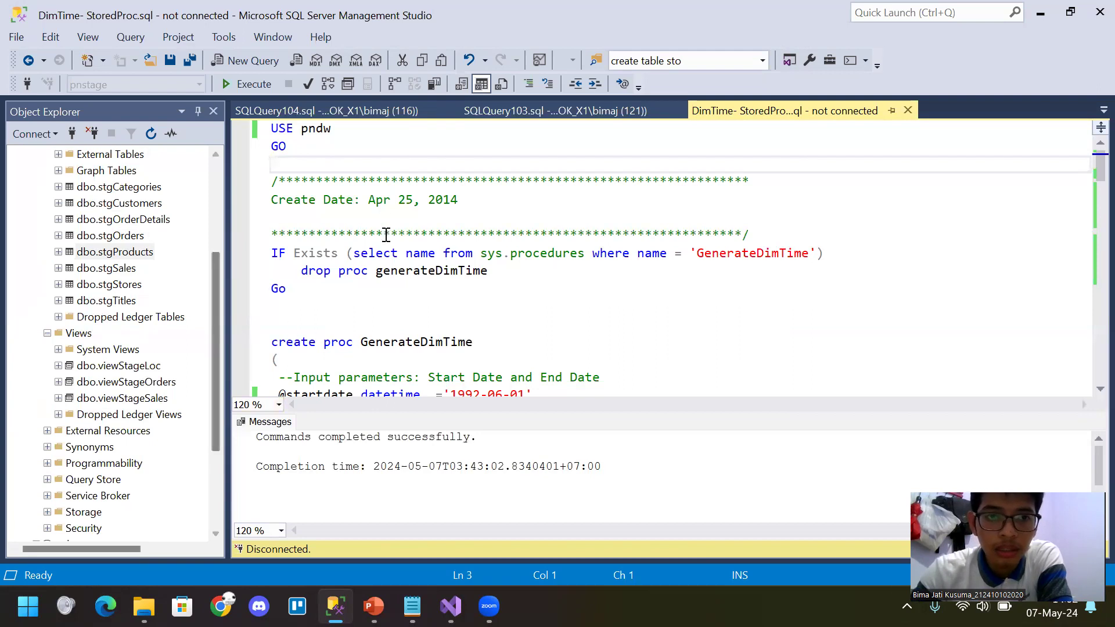
Display the stgStores query with its results and switch back to Visual Studio
{"action": "left_click", "coordinate": [543, 109]}
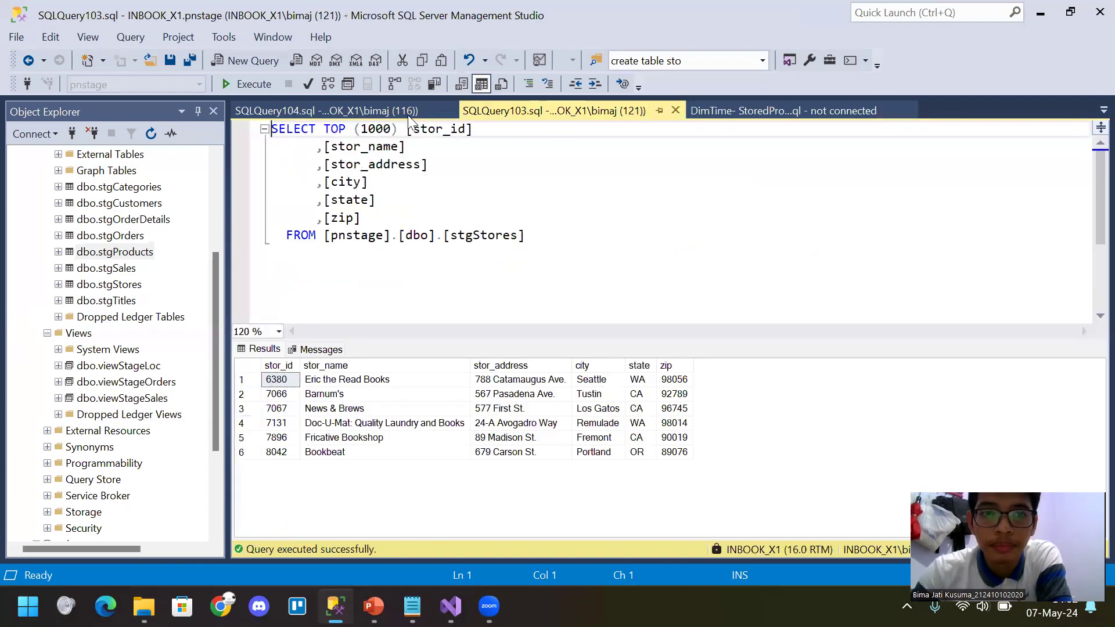
{"action": "left_click", "coordinate": [451, 605]}
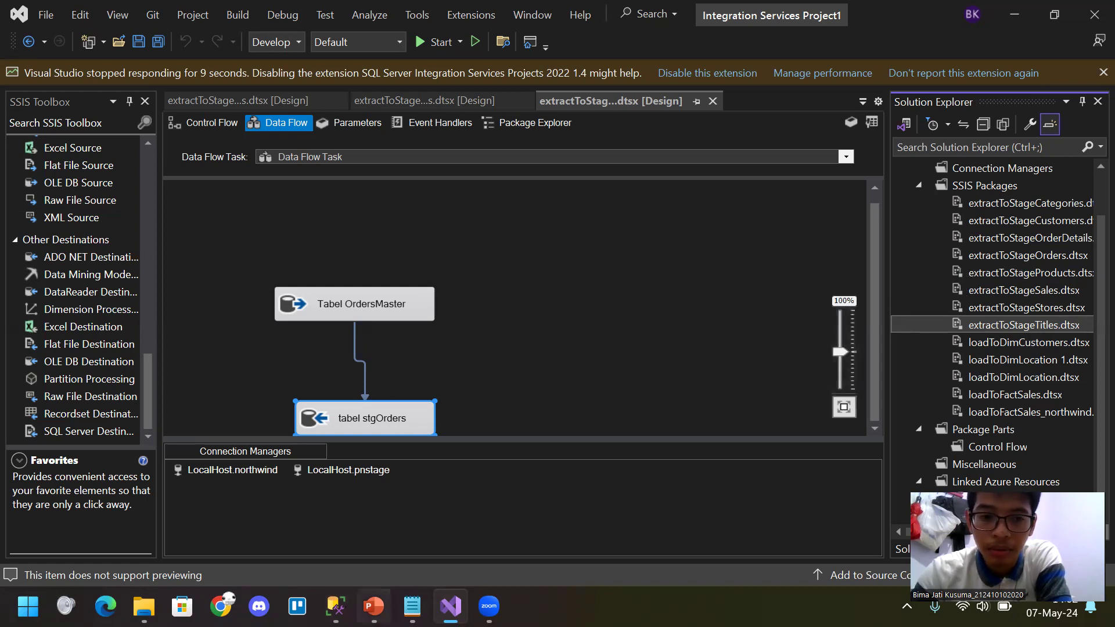
Consult the ERD user access layer slide in PowerPoint, then return to the Integration Services project in Visual Studio
{"action": "mouse_move", "coordinate": [360, 598]}
{"action": "left_click", "coordinate": [400, 528]}
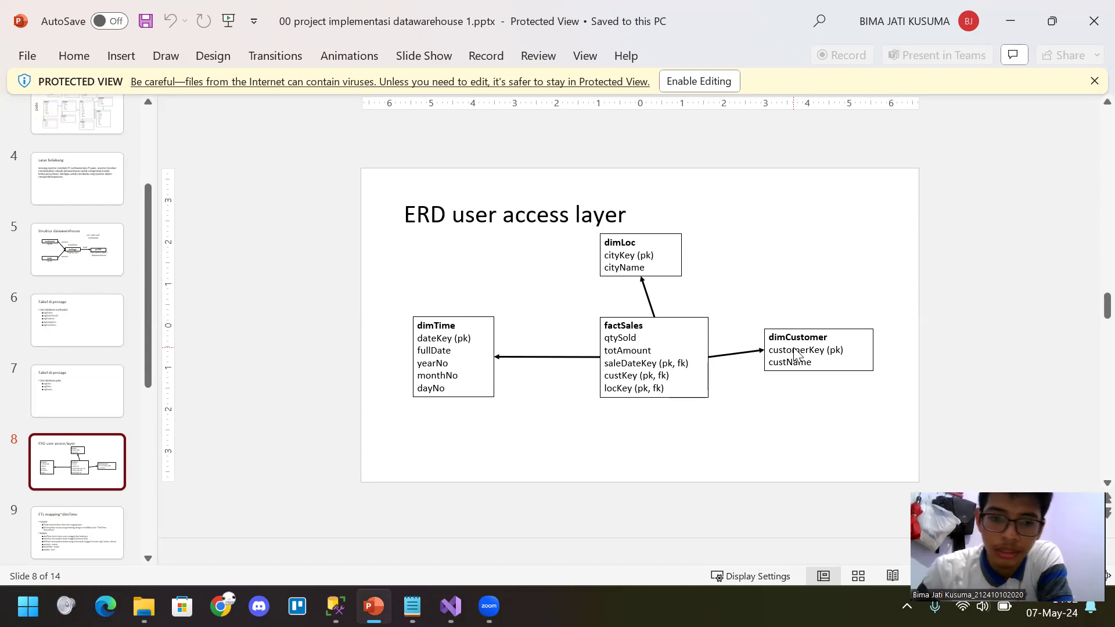
{"action": "mouse_move", "coordinate": [450, 606]}
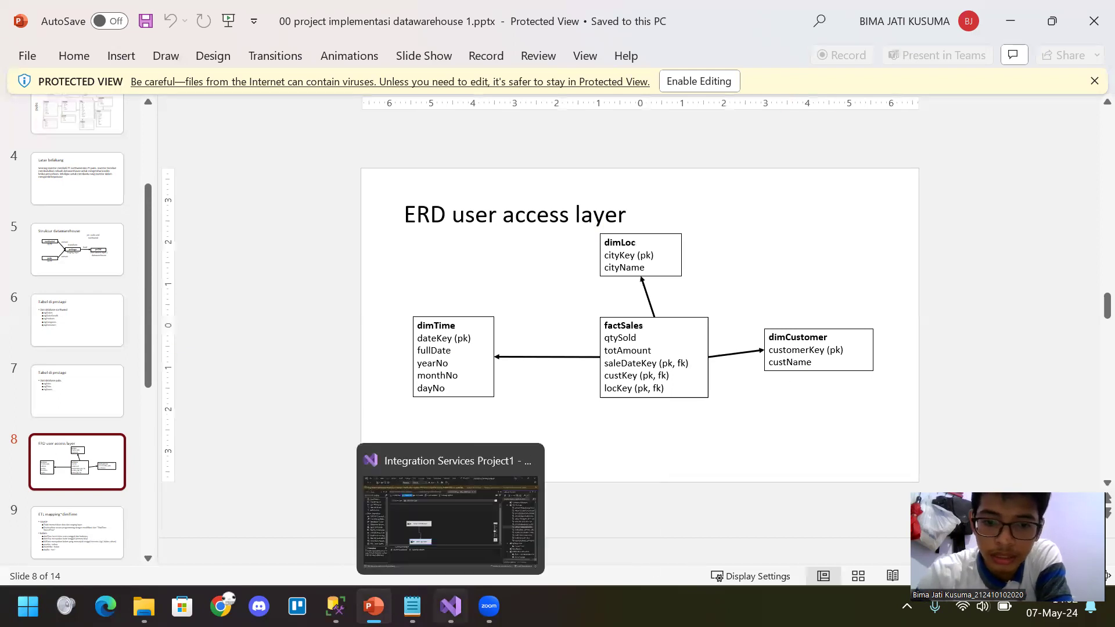
{"action": "left_click", "coordinate": [465, 528]}
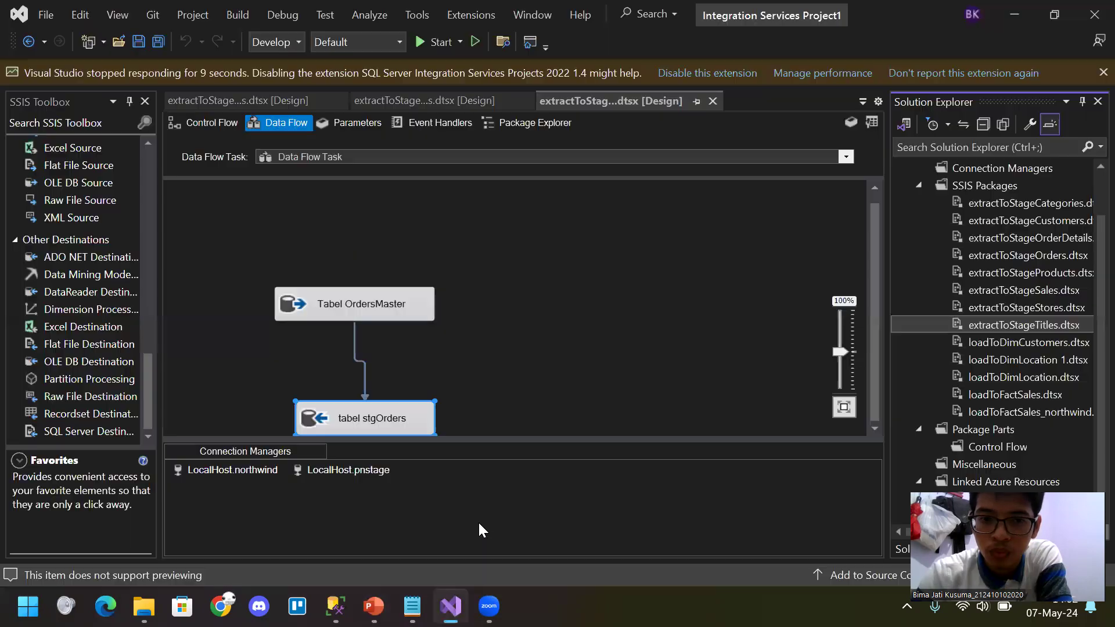
Open the loadToDimCustomers.dtsx and loadToDimLocation.dtsx packages to show their flows
{"action": "left_click", "coordinate": [986, 346]}
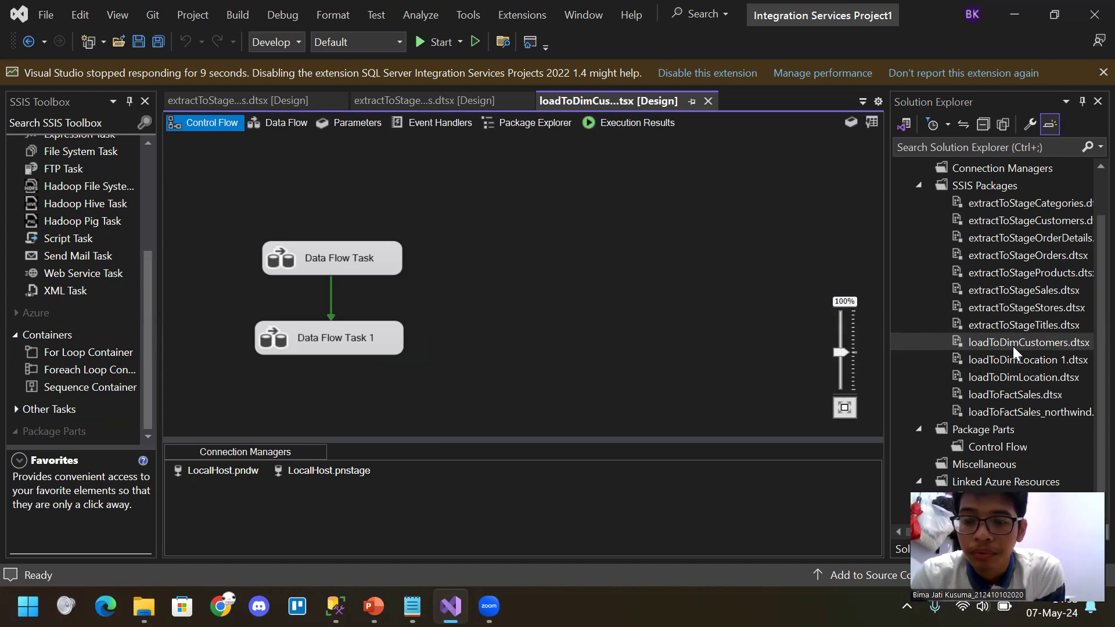
{"action": "double_click", "coordinate": [997, 377]}
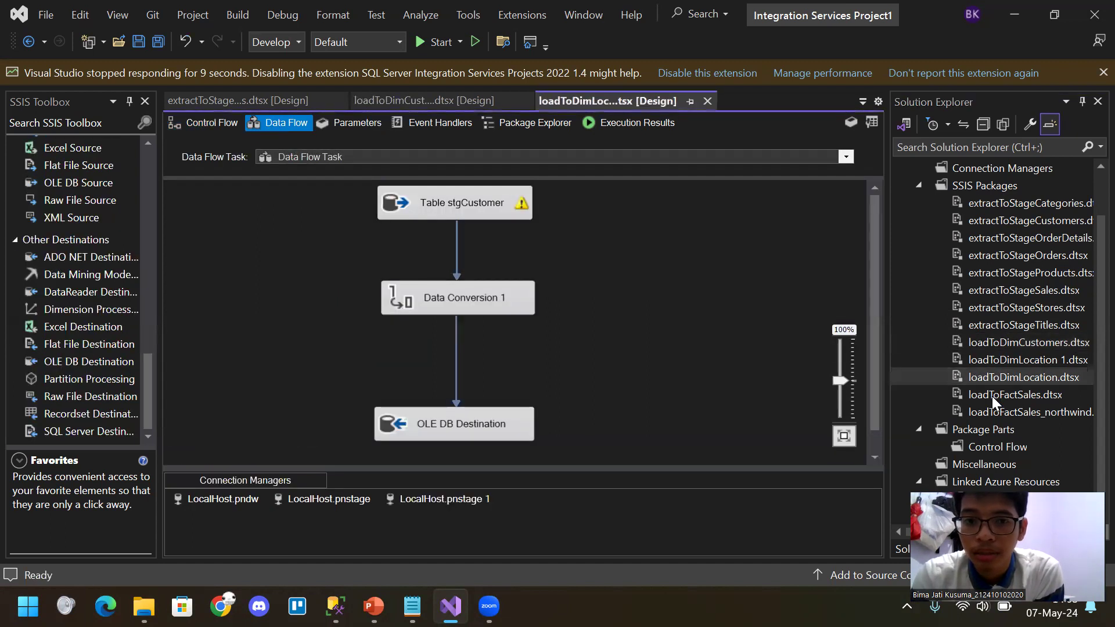
{"action": "left_click", "coordinate": [991, 396]}
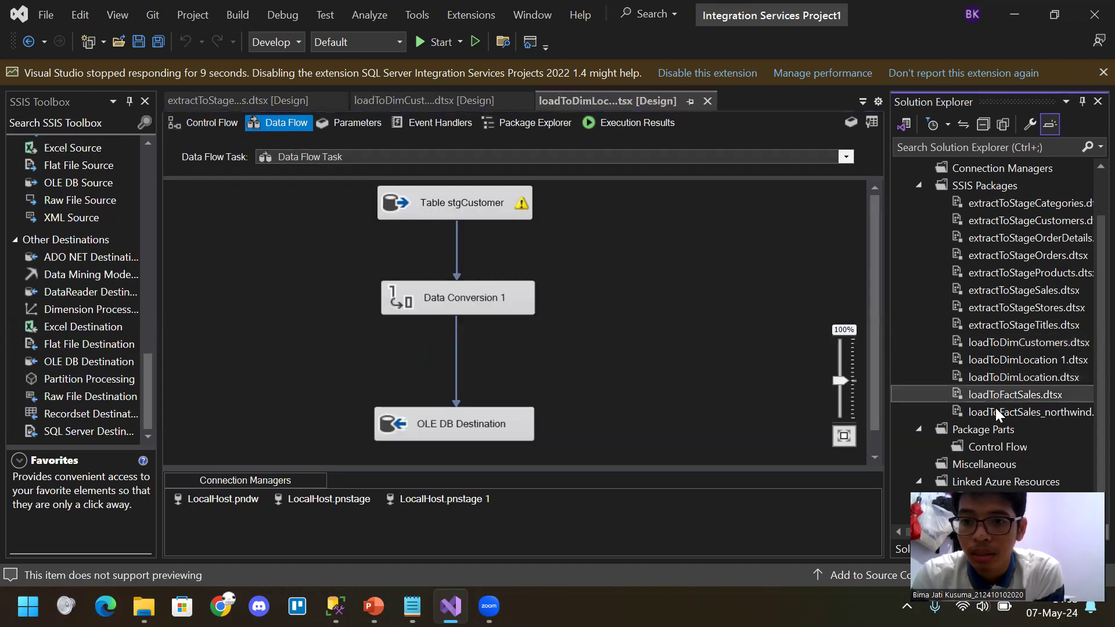
{"action": "left_click", "coordinate": [994, 378]}
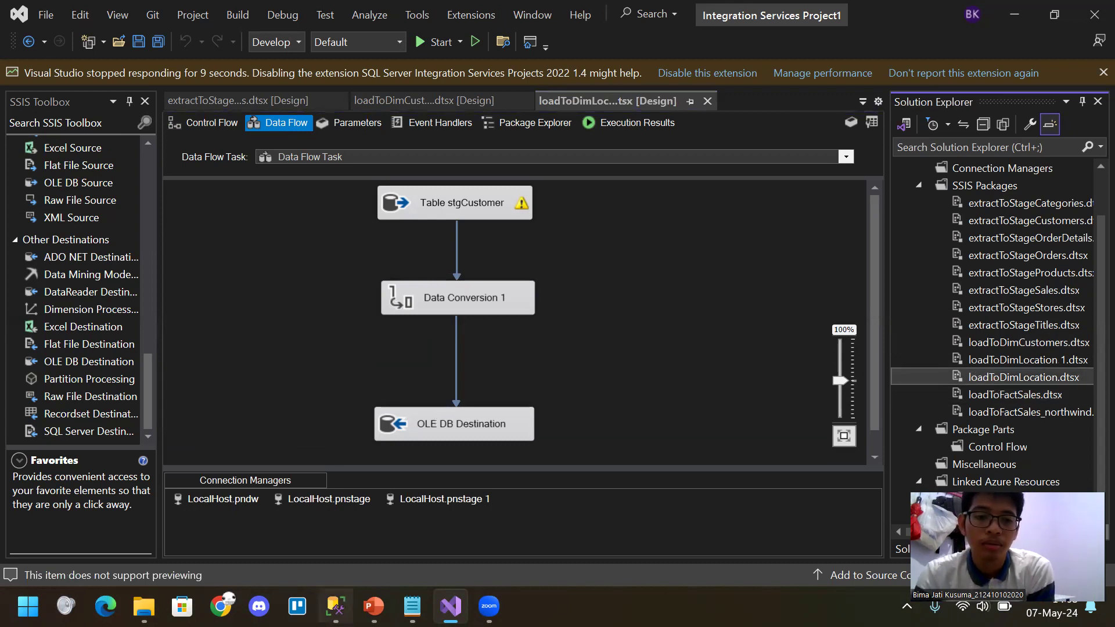
Glance at the ERD slide, then switch to SQL Server Management Studio and display the DimTime- StoredProc.sql script
{"action": "mouse_move", "coordinate": [373, 605]}
{"action": "left_click", "coordinate": [365, 549]}
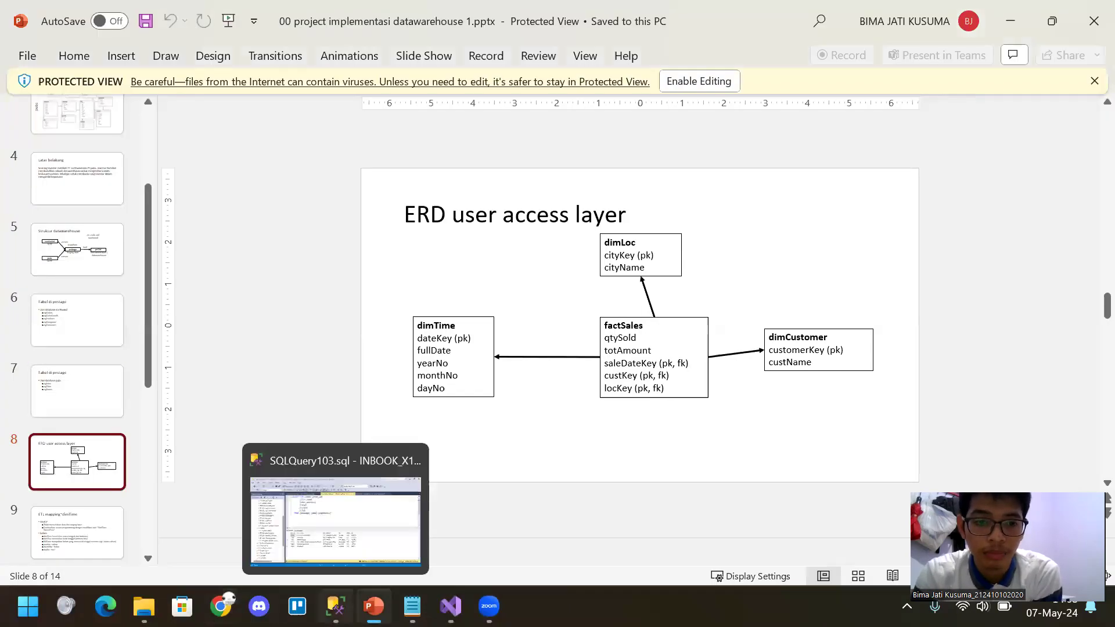
{"action": "left_click", "coordinate": [336, 606]}
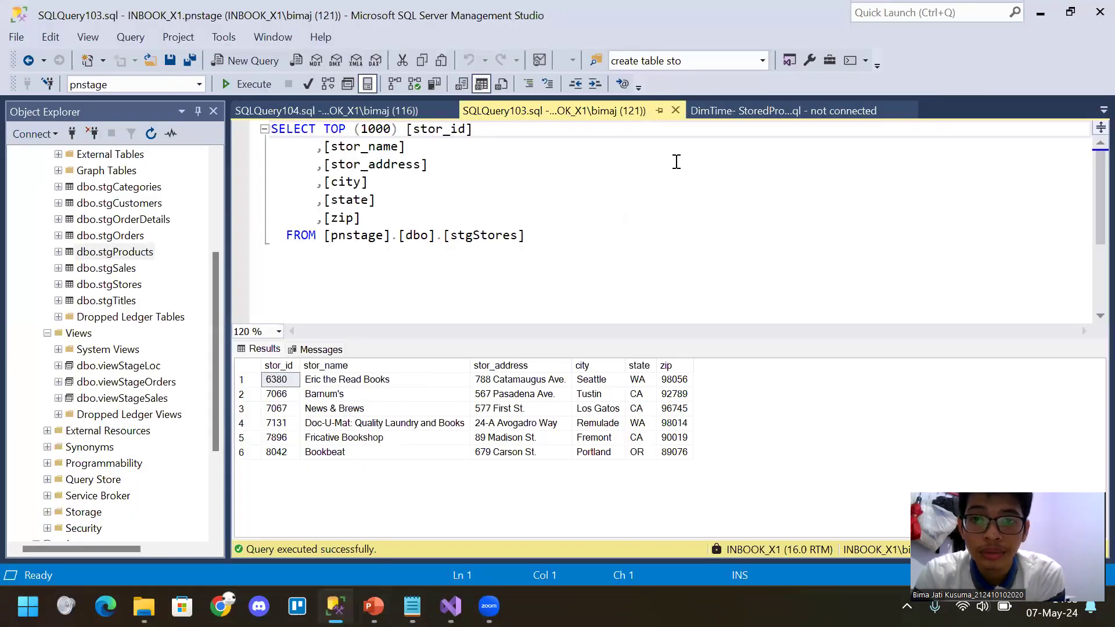
{"action": "left_click", "coordinate": [761, 113]}
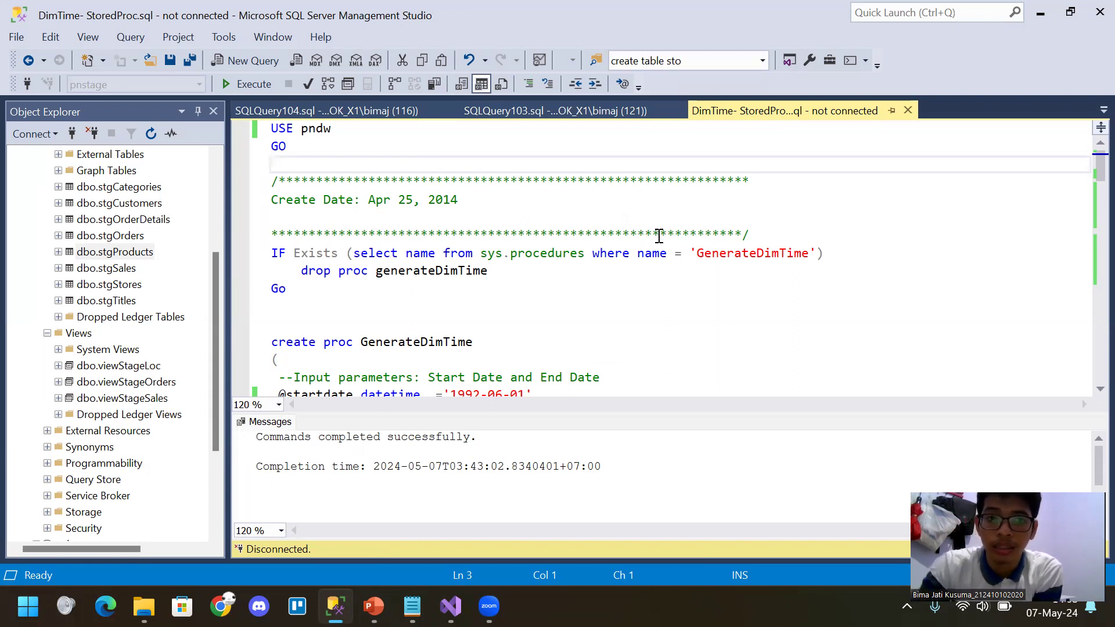
Collapse the pnstage database in the object tree and expand pndw to show its dimension and fact tables
{"action": "scroll", "coordinate": [95, 363], "scroll_direction": "down", "scroll_amount": 3}
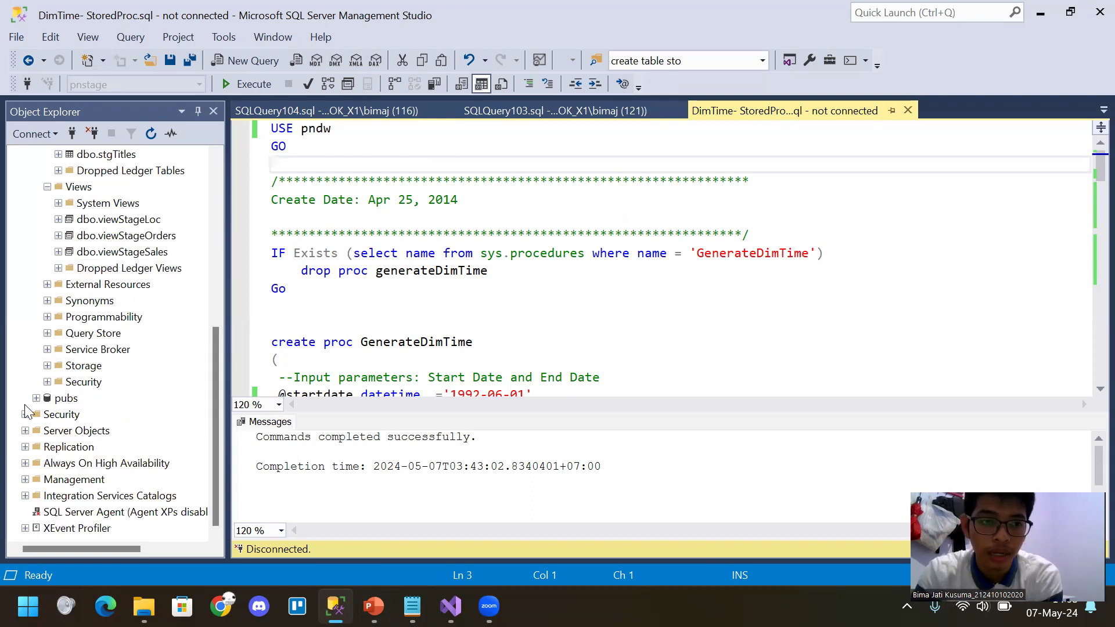
{"action": "scroll", "coordinate": [64, 378], "scroll_direction": "up", "scroll_amount": 6}
{"action": "scroll", "coordinate": [81, 356], "scroll_direction": "up", "scroll_amount": 1}
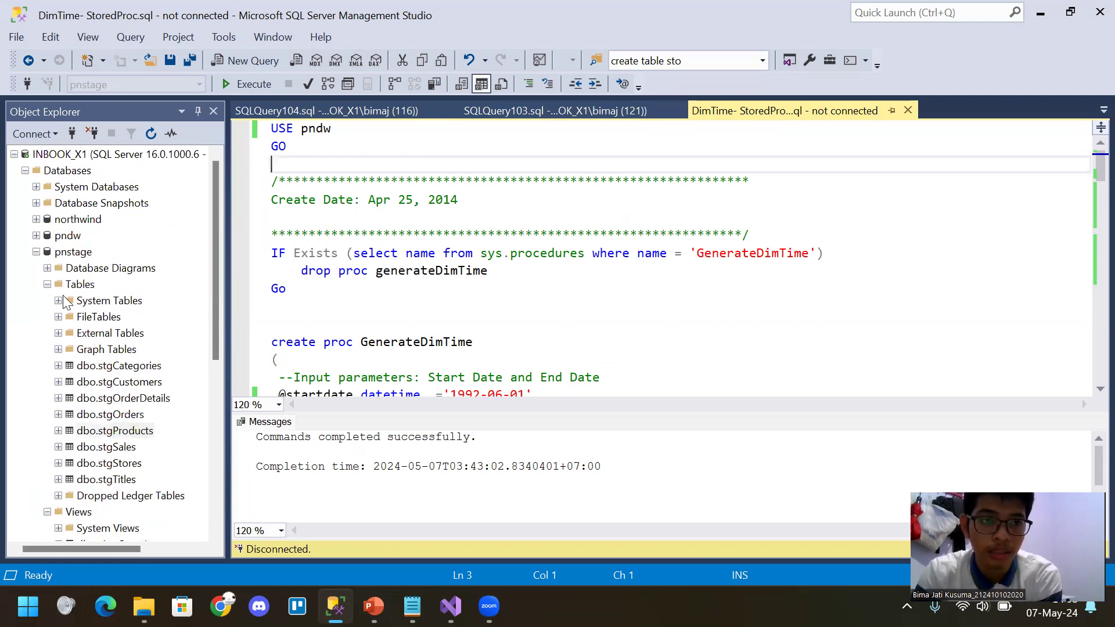
{"action": "left_click", "coordinate": [36, 251]}
{"action": "left_click", "coordinate": [36, 236]}
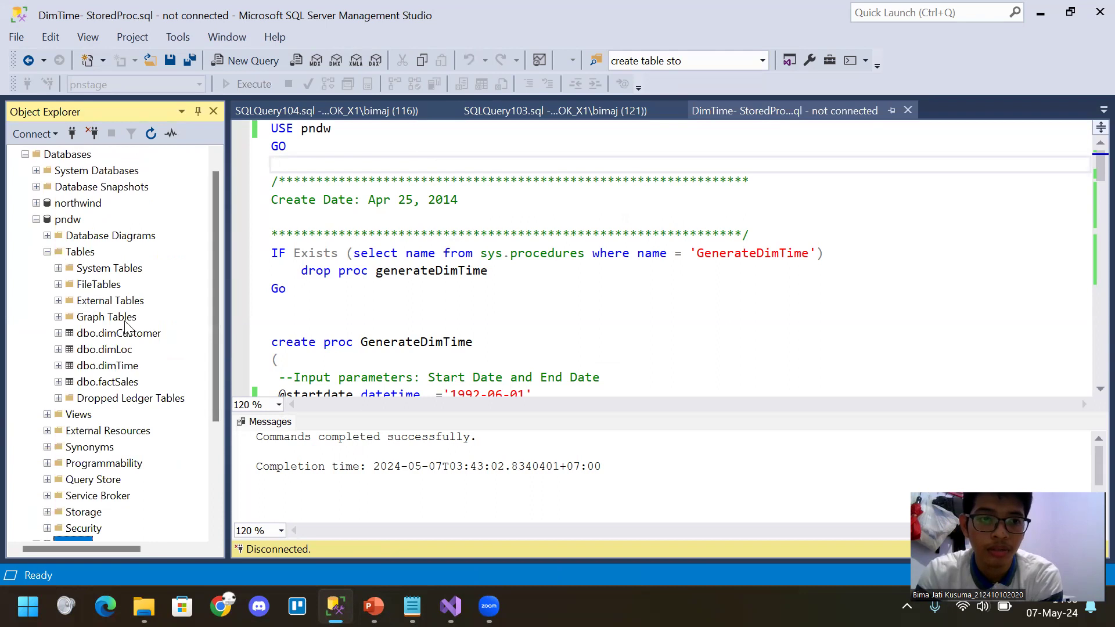
Review the GenerateDimTime script's USE pndw statement and highlight its active start date and end date parameters
{"action": "left_click", "coordinate": [346, 132]}
{"action": "left_click", "coordinate": [312, 146]}
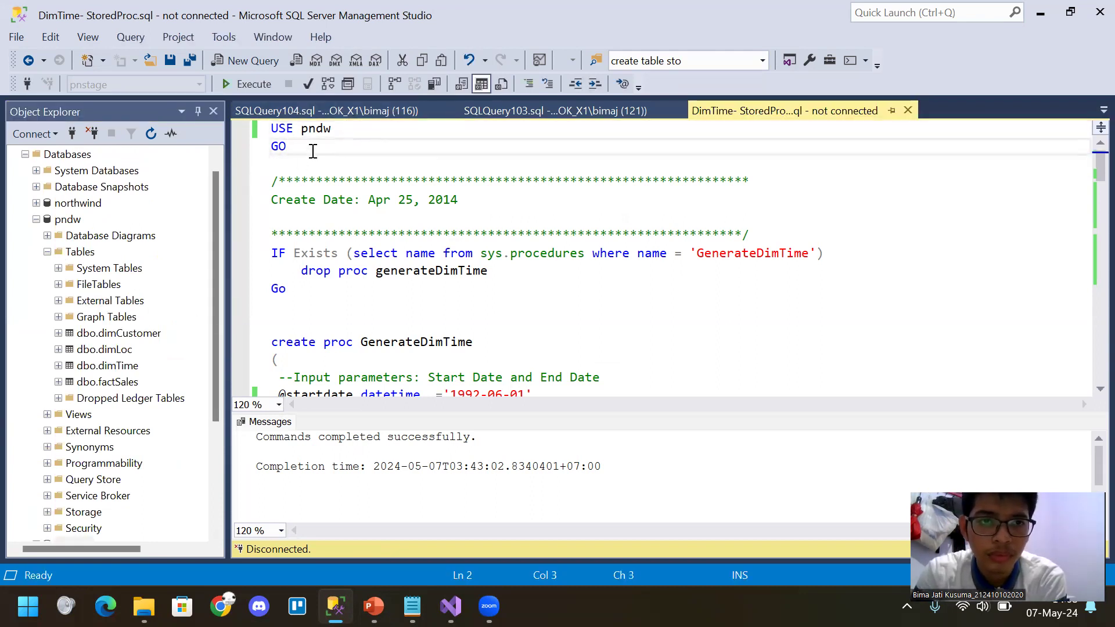
{"action": "left_click_drag", "start_coordinate": [271, 133], "coordinate": [423, 234]}
{"action": "left_click", "coordinate": [438, 183]}
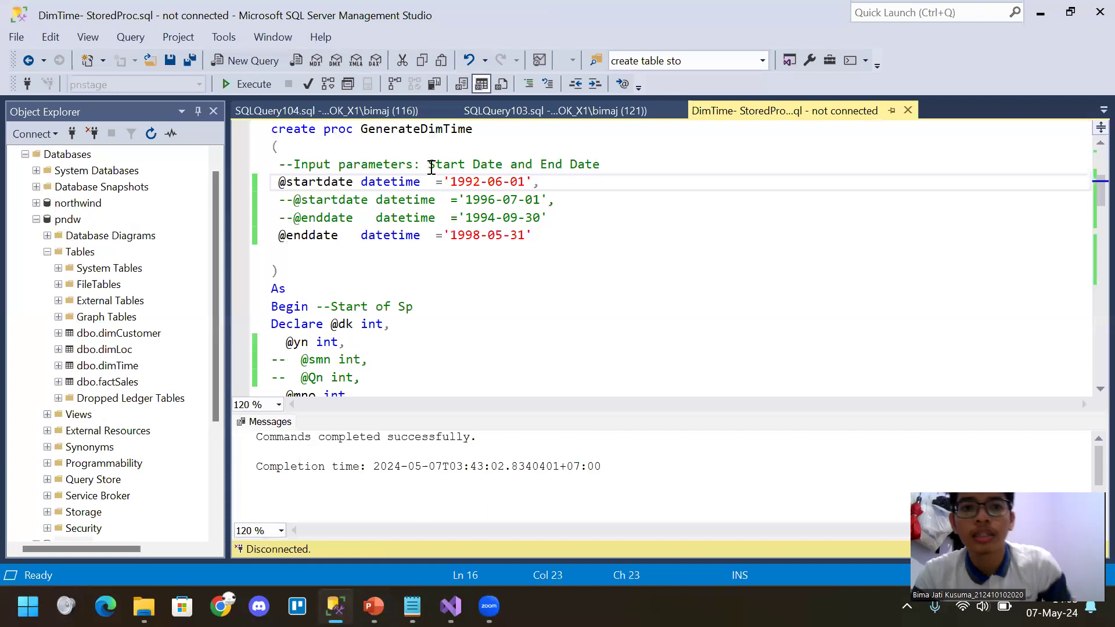
{"action": "left_click", "coordinate": [539, 181]}
{"action": "left_click_drag", "start_coordinate": [540, 180], "coordinate": [452, 189]}
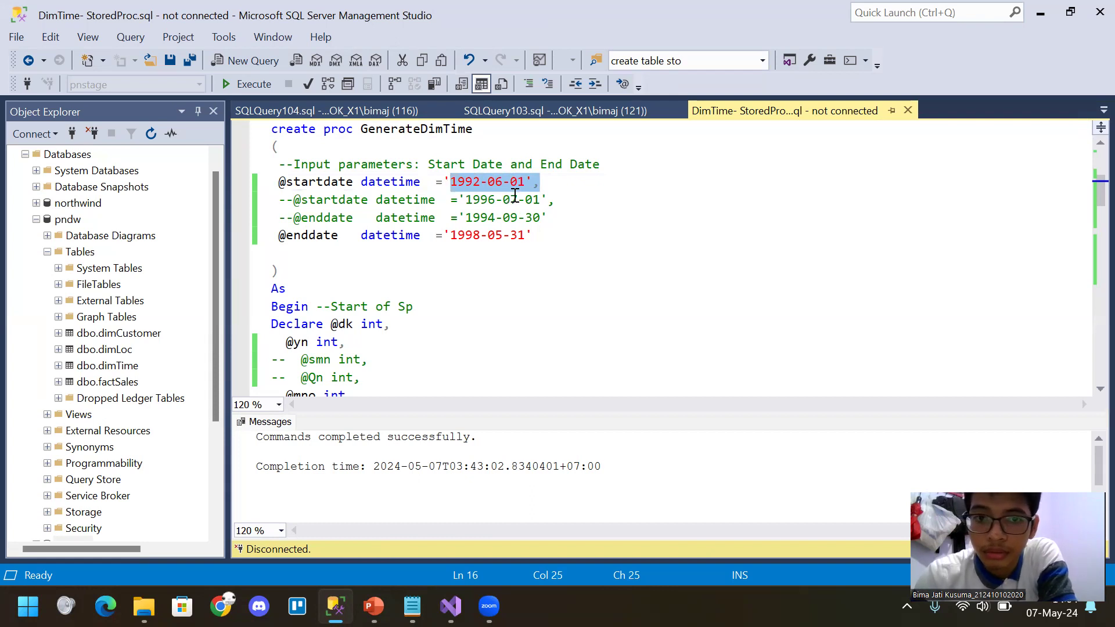
{"action": "left_click_drag", "start_coordinate": [532, 235], "coordinate": [458, 239]}
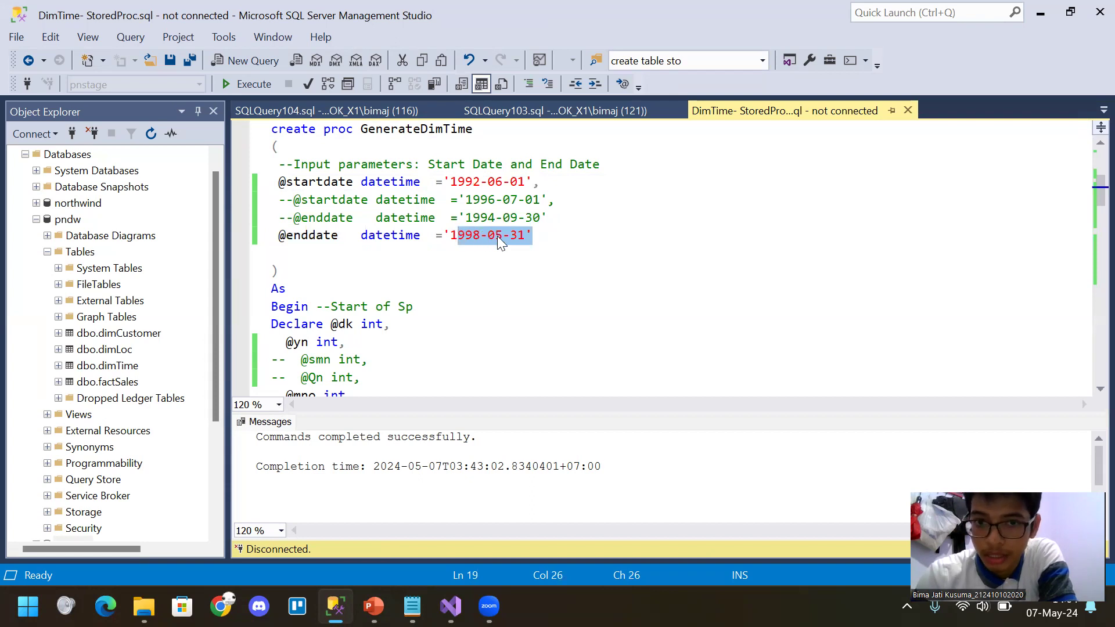
{"action": "left_click", "coordinate": [498, 236]}
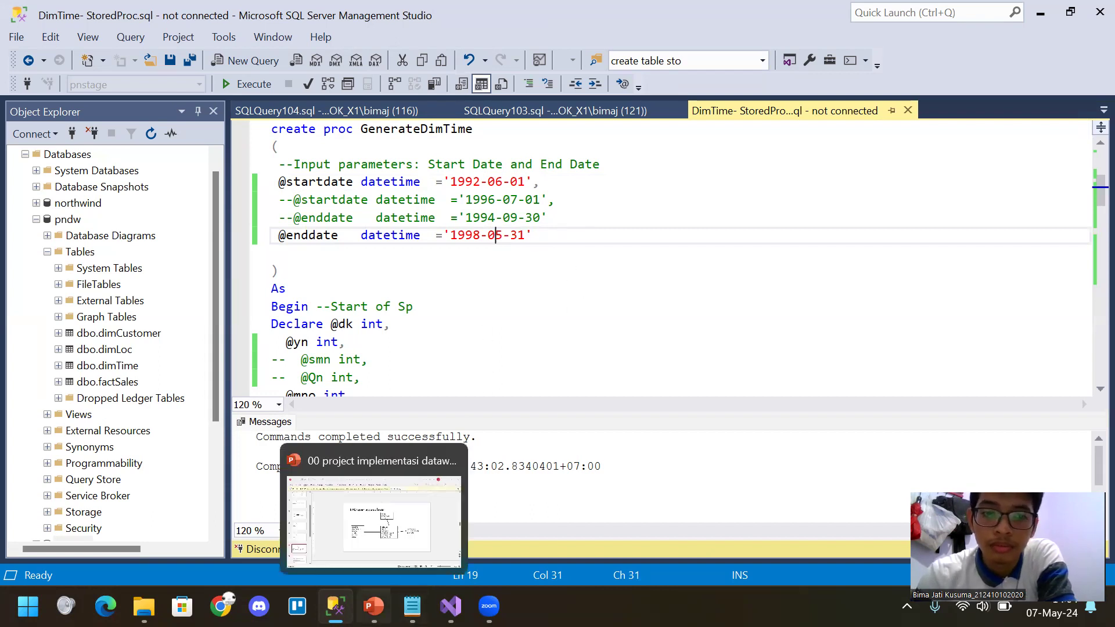
Switch to the PowerPoint presentation, look through the ETL mapping slides, and display the dimTime mapping on slide 9
{"action": "left_click", "coordinate": [373, 605]}
{"action": "scroll", "coordinate": [112, 436], "scroll_direction": "down", "scroll_amount": 4}
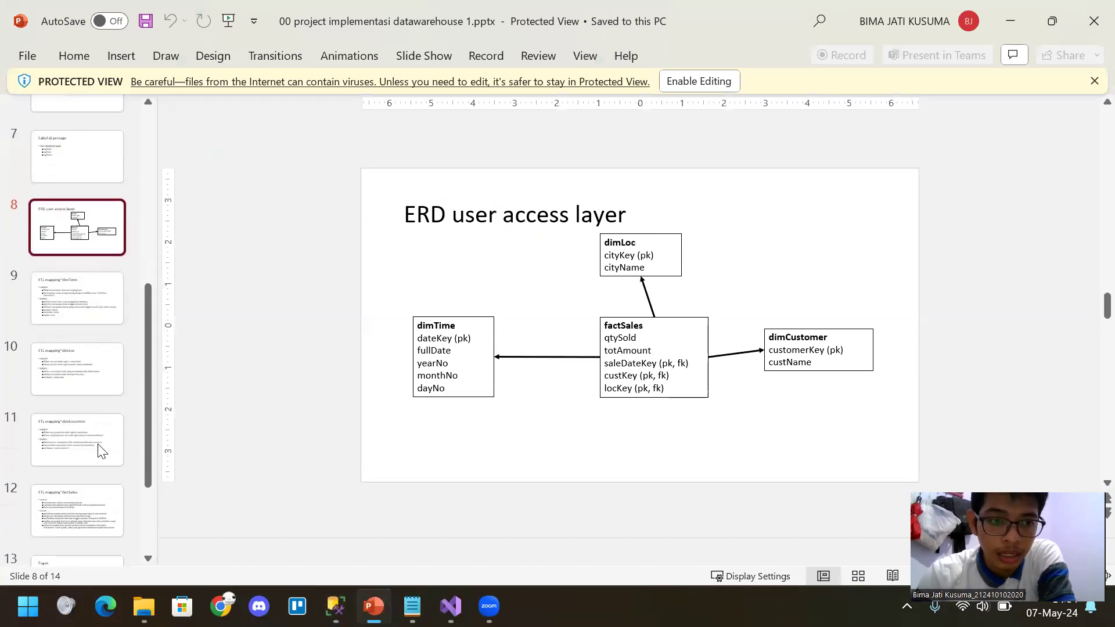
{"action": "scroll", "coordinate": [102, 452], "scroll_direction": "down", "scroll_amount": 2}
{"action": "left_click", "coordinate": [108, 399]}
{"action": "left_click", "coordinate": [92, 314]}
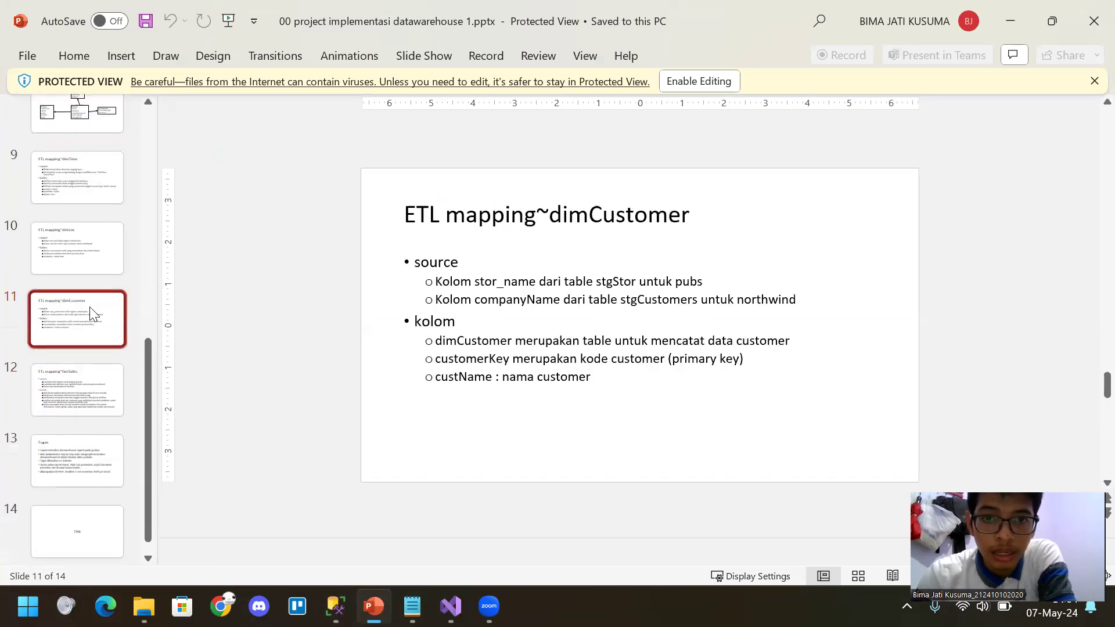
{"action": "left_click", "coordinate": [80, 233]}
{"action": "left_click", "coordinate": [95, 315]}
{"action": "left_click", "coordinate": [73, 197]}
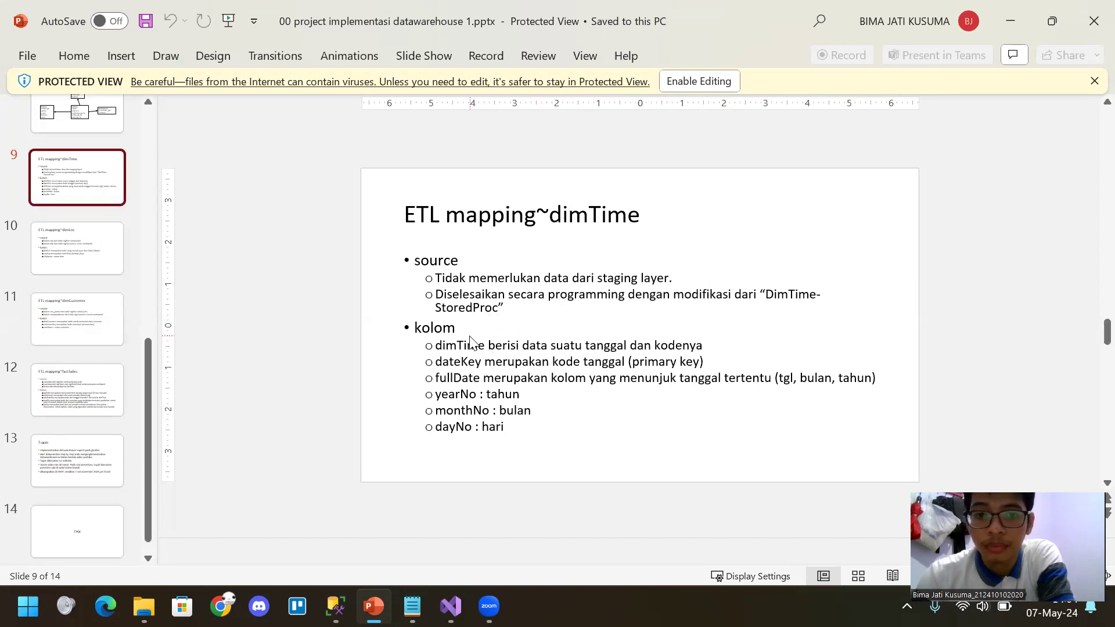
Return to SQL Server Management Studio, expand the pnstage database, and select the top 1000 rows of dbo.stgOrders
{"action": "mouse_move", "coordinate": [335, 607]}
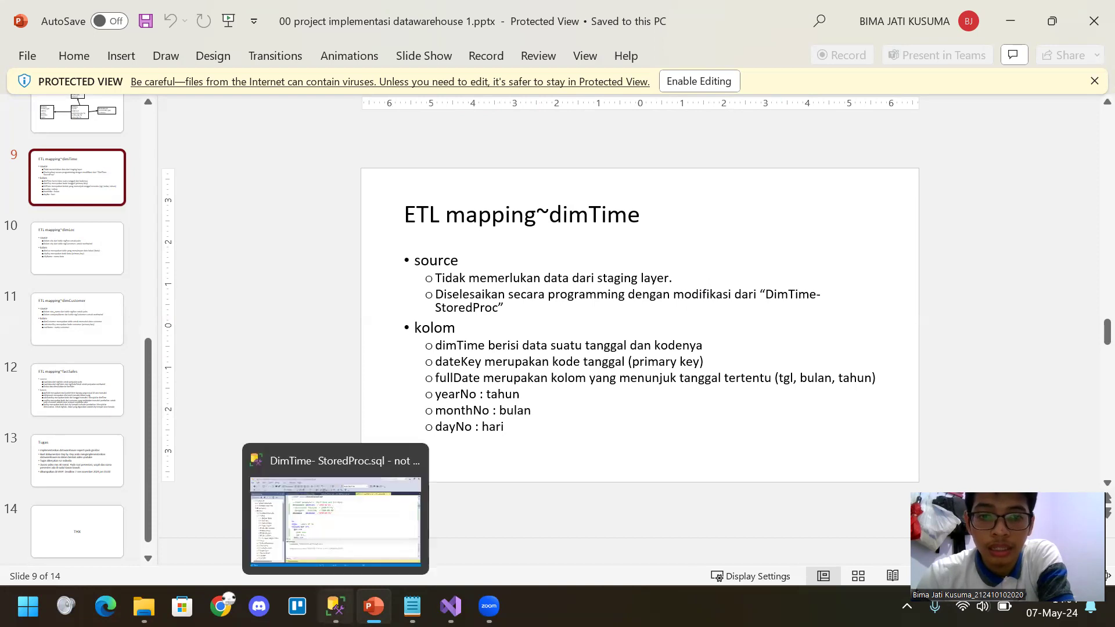
{"action": "left_click", "coordinate": [335, 534]}
{"action": "scroll", "coordinate": [120, 325], "scroll_direction": "up", "scroll_amount": 1}
{"action": "scroll", "coordinate": [120, 319], "scroll_direction": "down", "scroll_amount": 4}
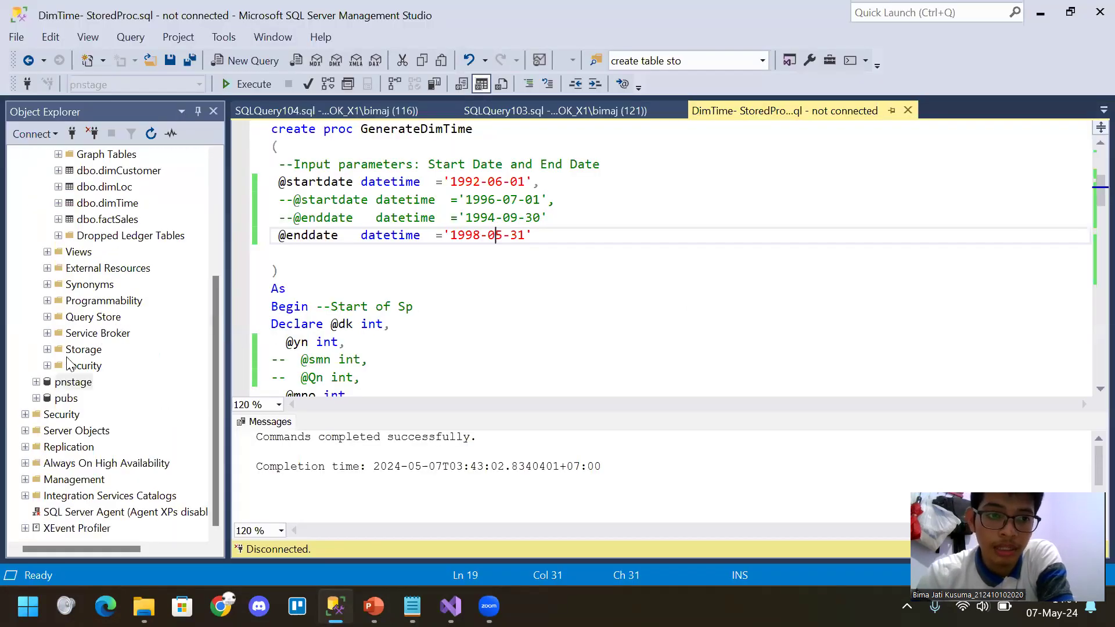
{"action": "left_click", "coordinate": [36, 382]}
{"action": "left_click", "coordinate": [101, 319]}
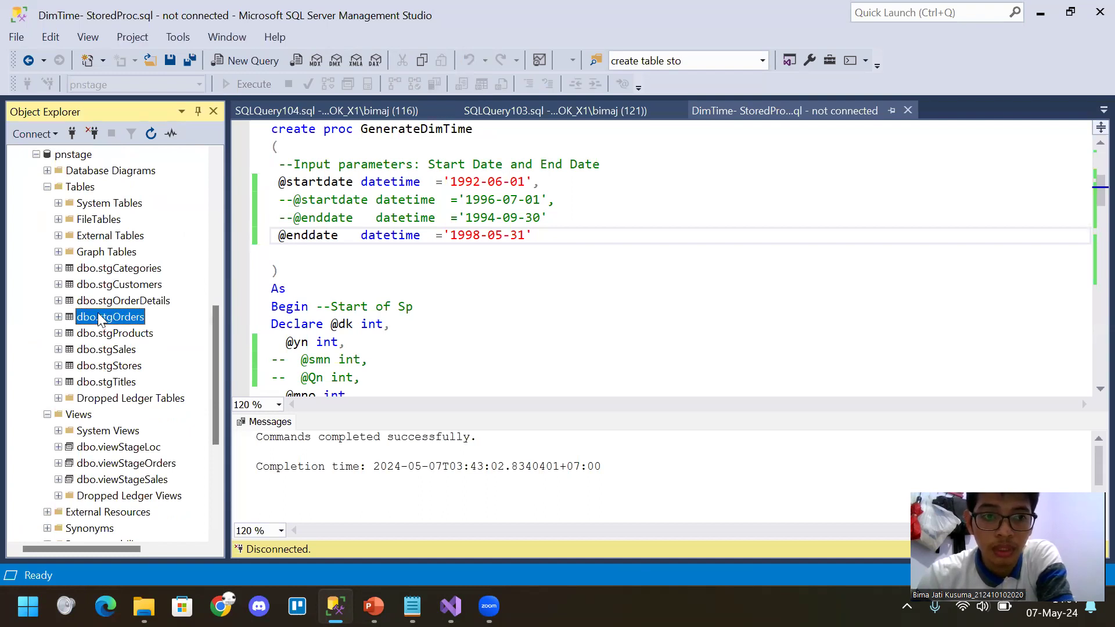
{"action": "right_click", "coordinate": [96, 316]}
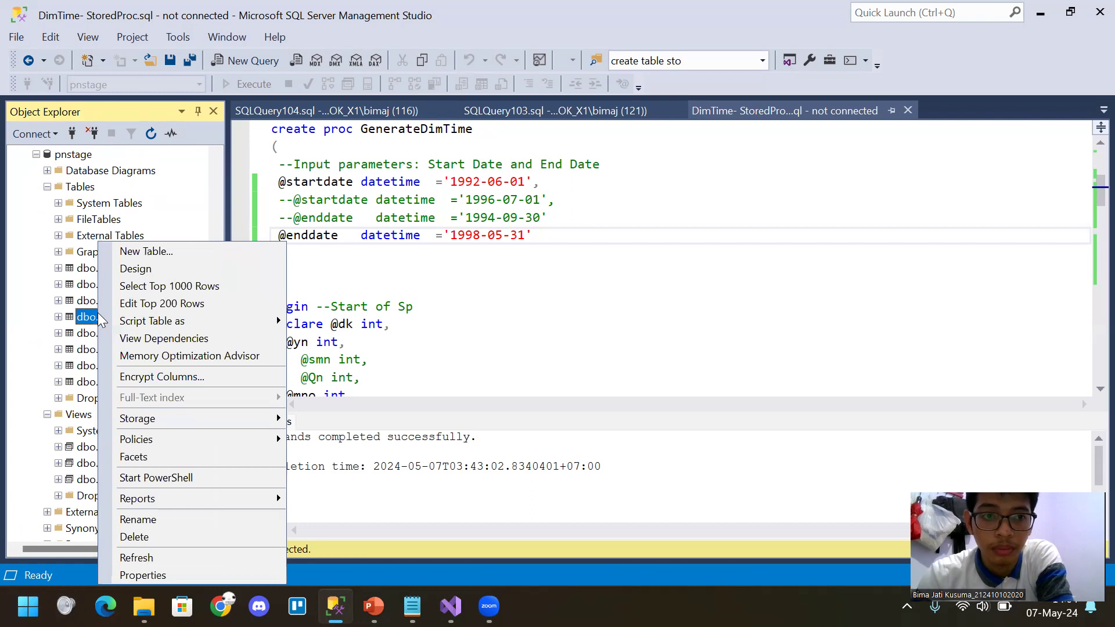
{"action": "left_click", "coordinate": [153, 285]}
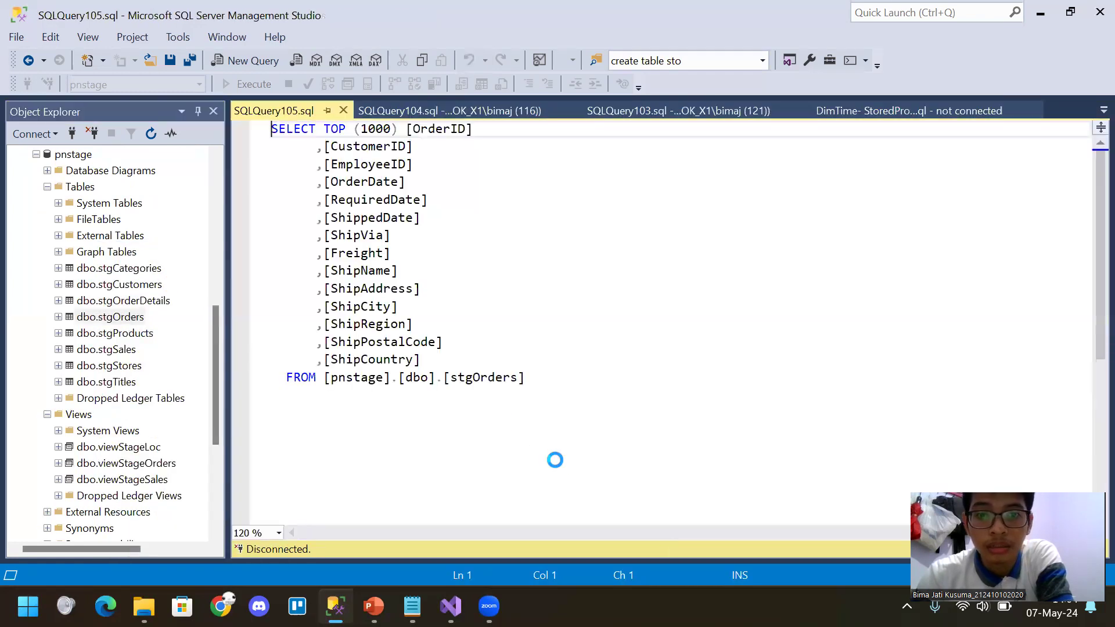
Examine the OrderDate values in the stgOrders results to check the range of order dates
{"action": "left_click_drag", "start_coordinate": [535, 525], "coordinate": [511, 520]}
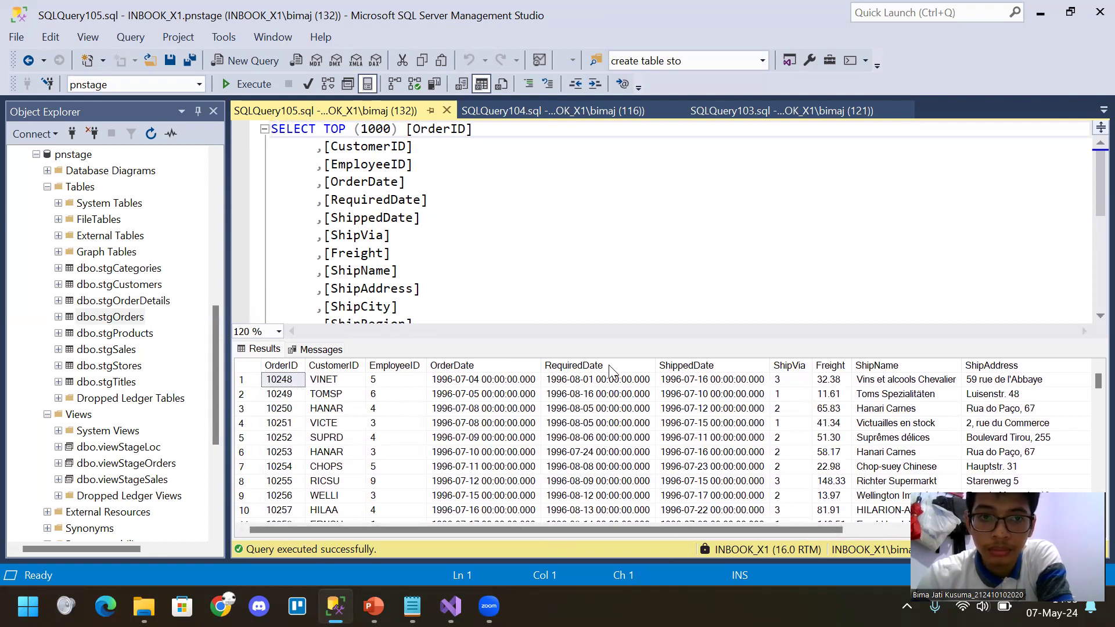
{"action": "scroll", "coordinate": [572, 266], "scroll_direction": "down", "scroll_amount": 3}
{"action": "left_click", "coordinate": [580, 218]}
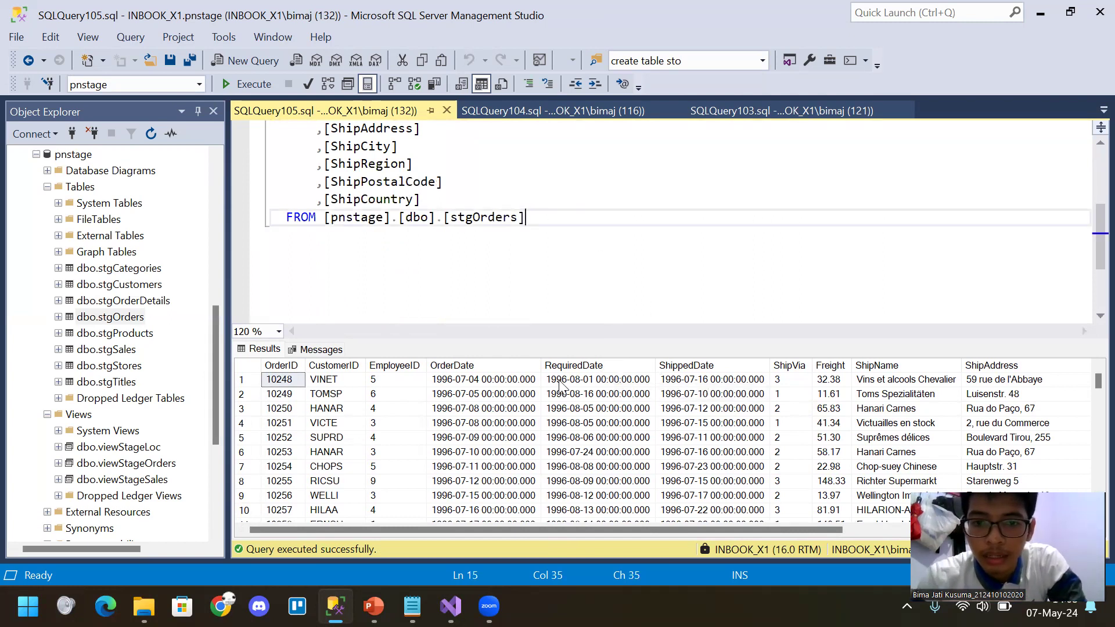
{"action": "left_click", "coordinate": [450, 382]}
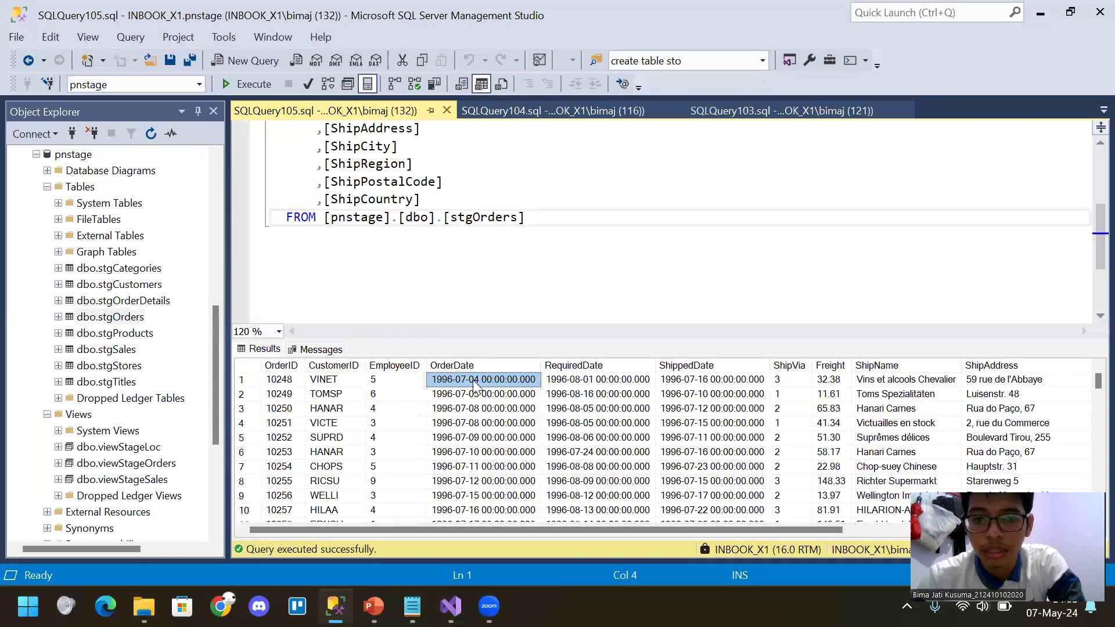
{"action": "scroll", "coordinate": [476, 385], "scroll_direction": "down", "scroll_amount": 10}
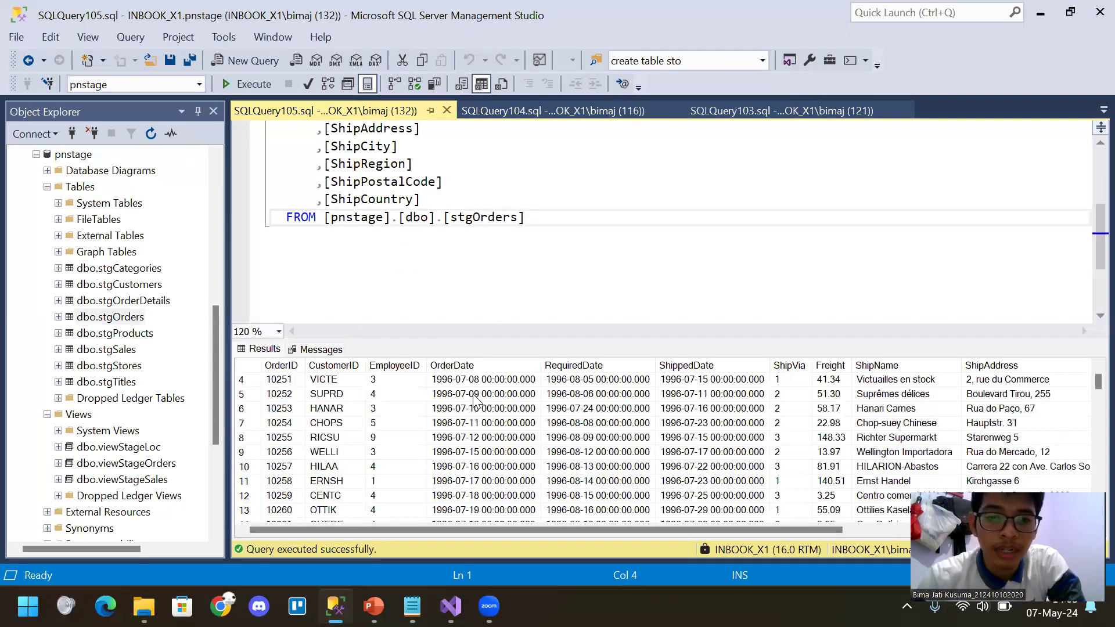
{"action": "scroll", "coordinate": [476, 424], "scroll_direction": "down", "scroll_amount": 3}
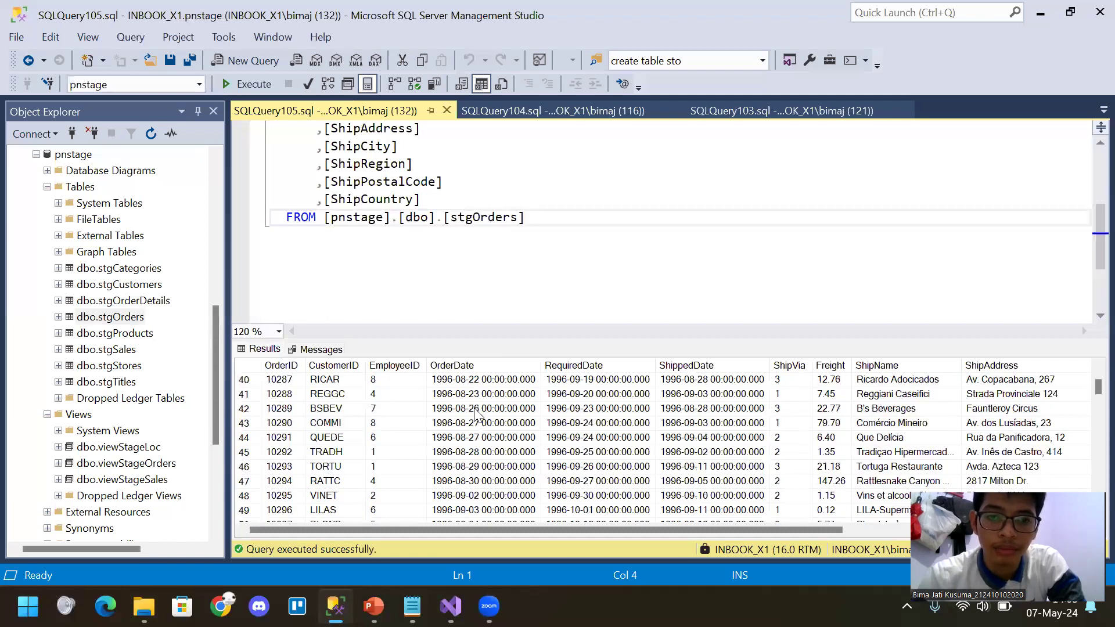
{"action": "scroll", "coordinate": [589, 221], "scroll_direction": "up", "scroll_amount": 7}
Add an order by OrderDate asc clause to the stgOrders query and run it
{"action": "left_click", "coordinate": [588, 221]}
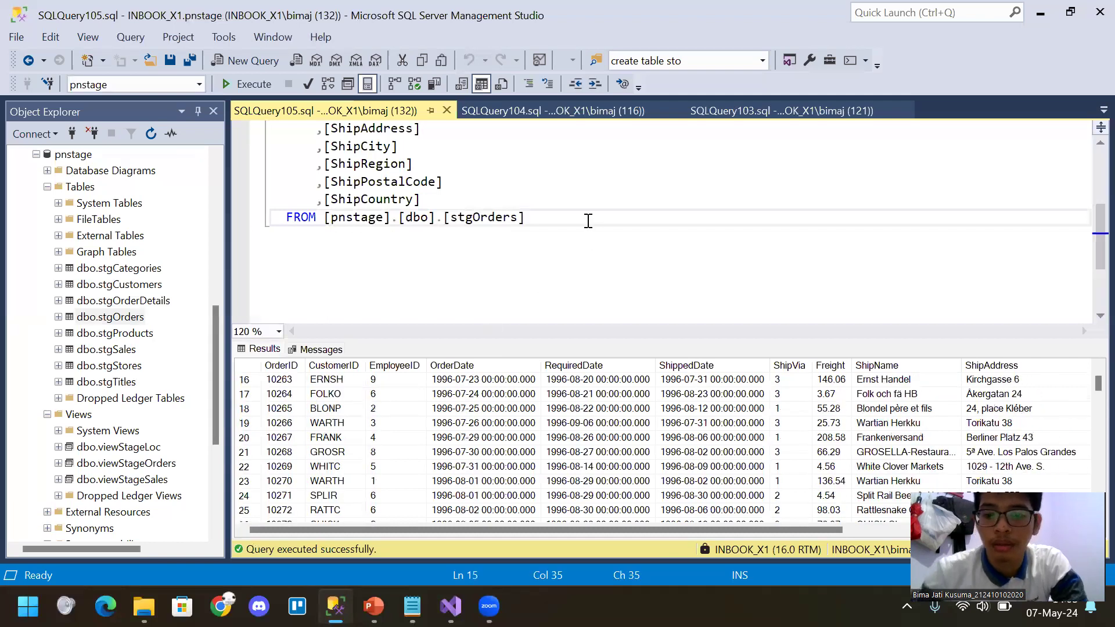
{"action": "key", "text": "Return"}
{"action": "type", "text": "o"}
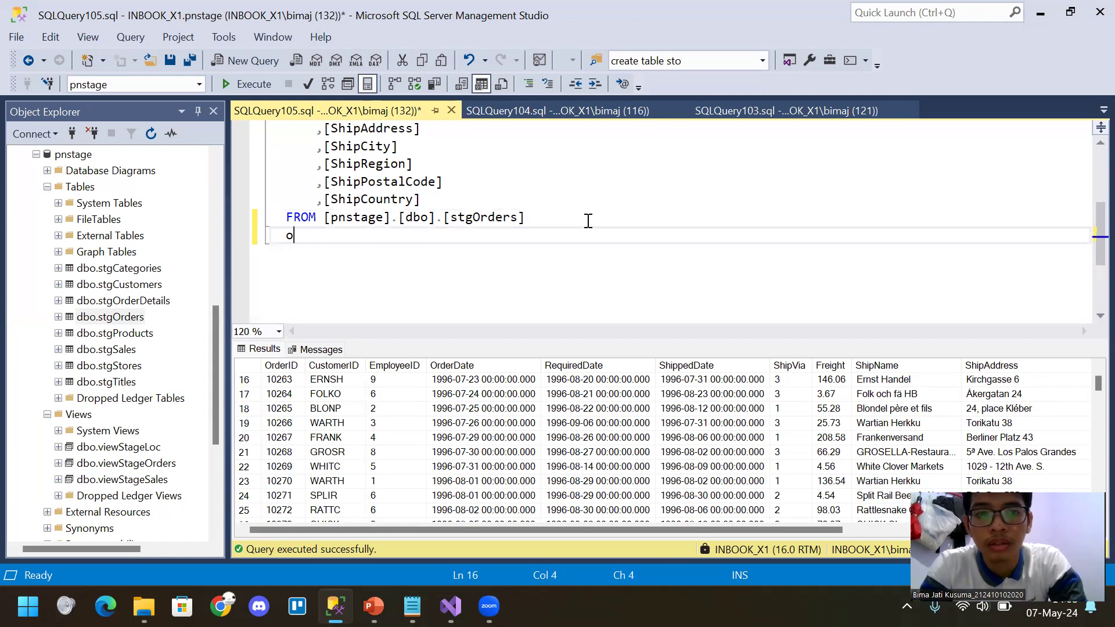
{"action": "type", "text": "rder by"}
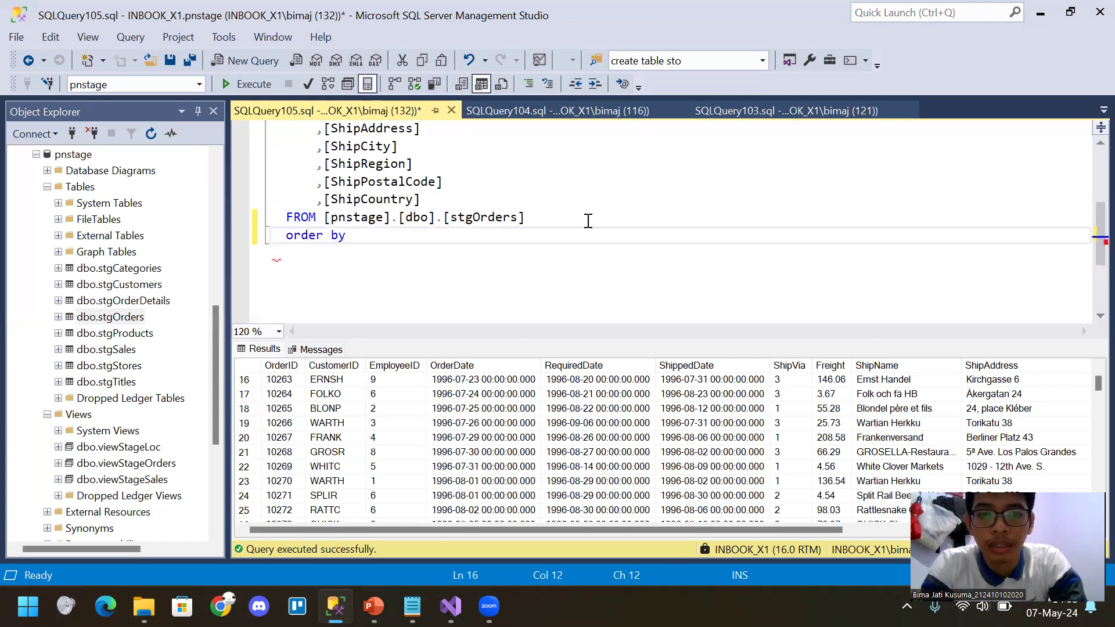
{"action": "type", "text": " orderda"}
{"action": "key", "text": "Tab"}
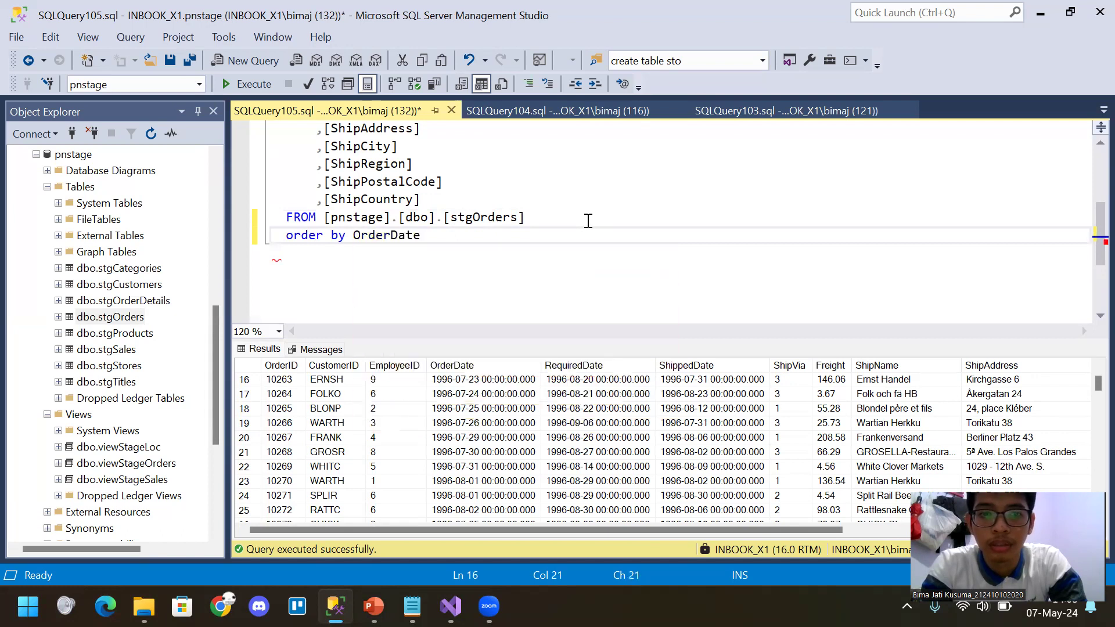
{"action": "key", "text": "Return"}
{"action": "type", "text": "asc"}
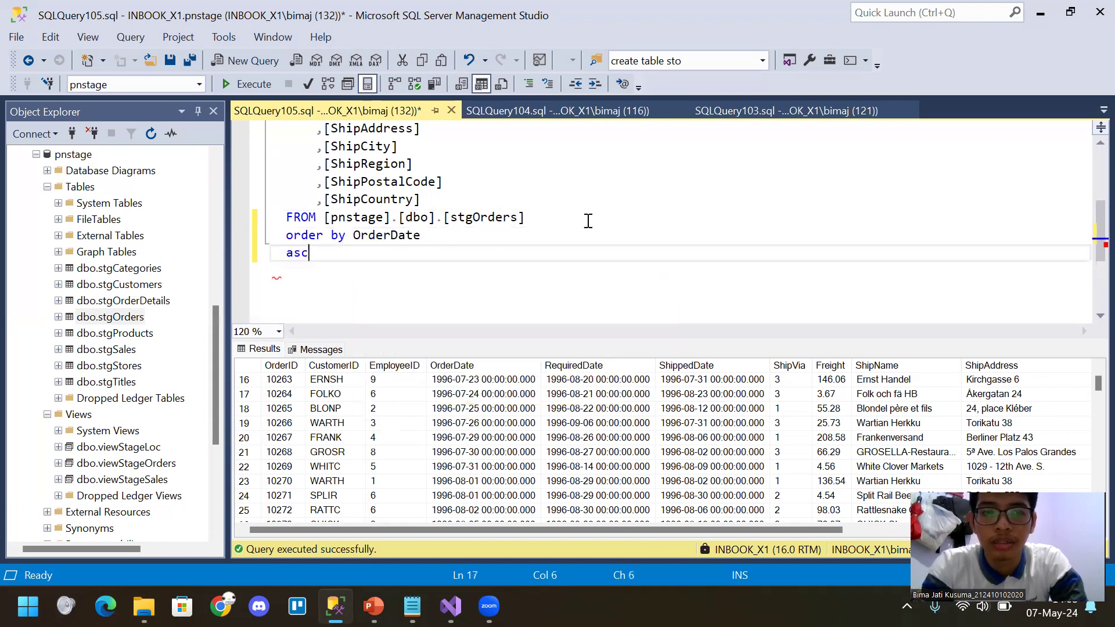
{"action": "key", "text": "F5"}
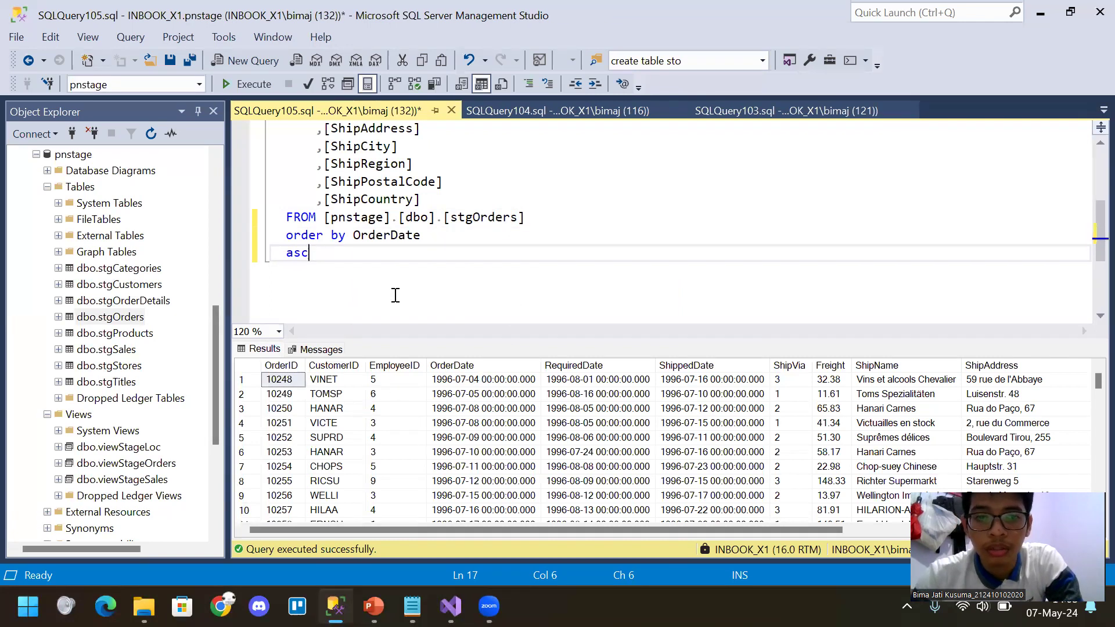
Change the stgOrders query's OrderDate sort to desc and run it to check the latest order dates
{"action": "key", "text": "BackSpace"}
{"action": "key", "text": "BackSpace"}
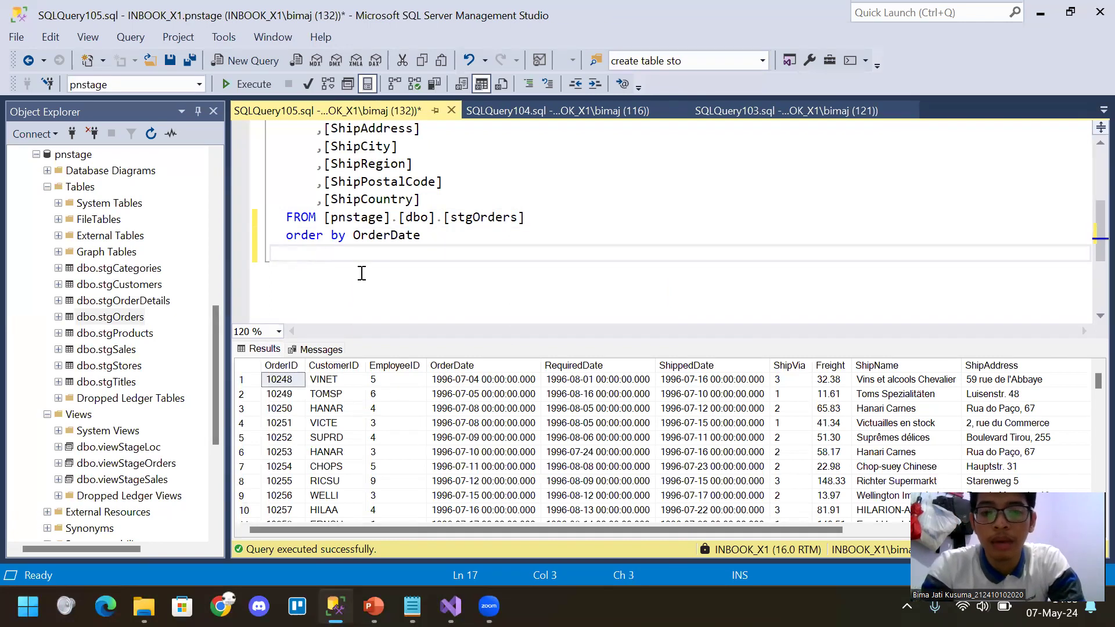
{"action": "type", "text": "desc"}
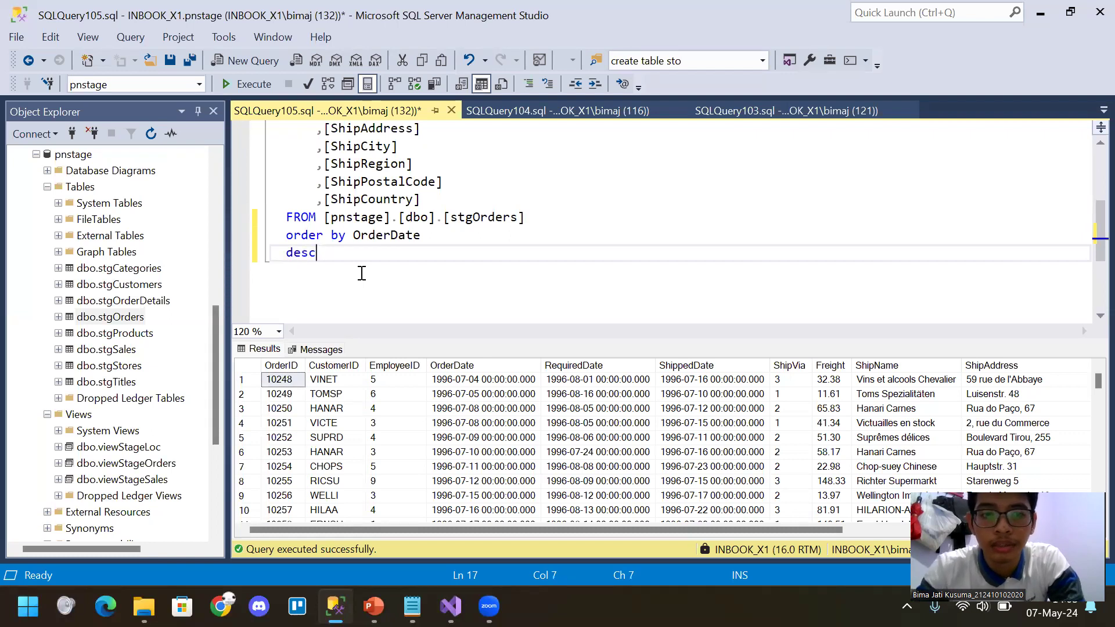
{"action": "key", "text": "F5"}
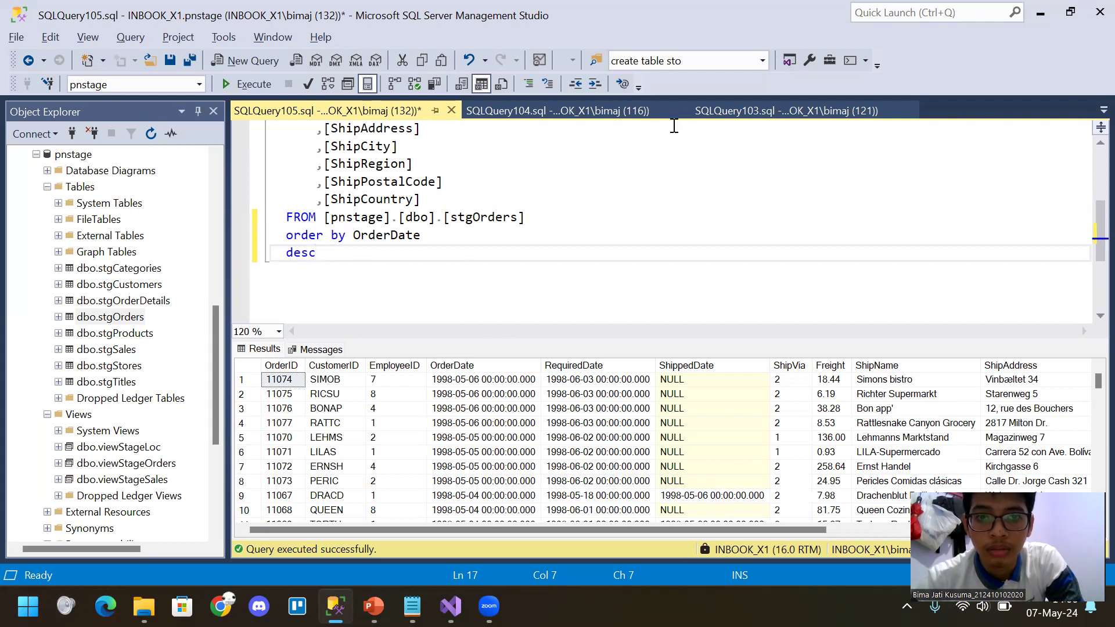
{"action": "left_click", "coordinate": [591, 111]}
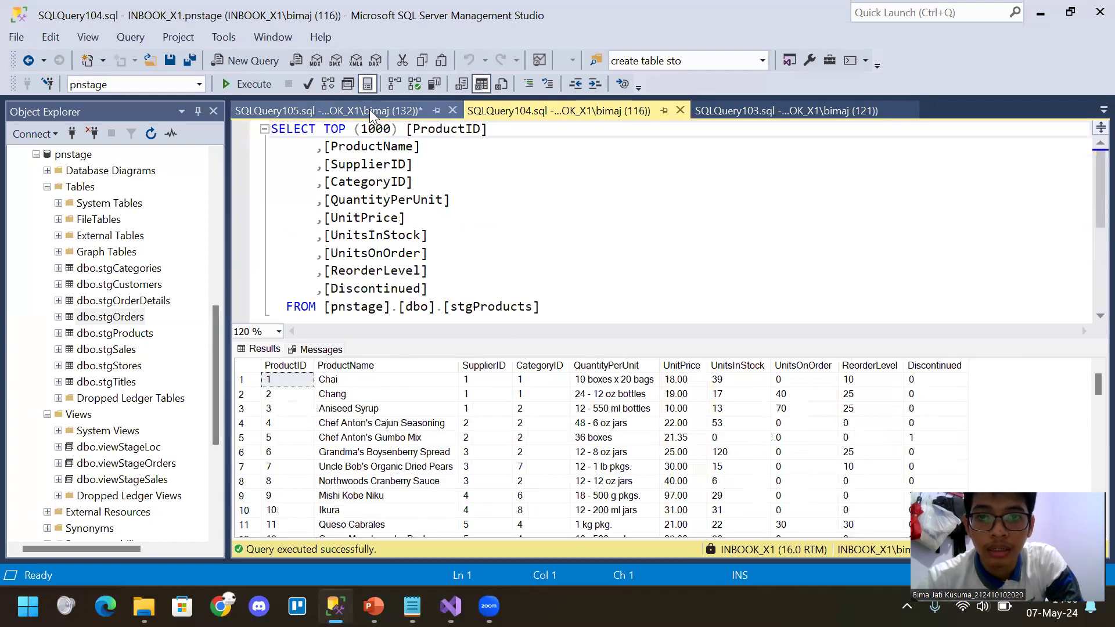
{"action": "left_click", "coordinate": [369, 110]}
{"action": "key", "text": "alt+Tab"}
{"action": "key", "text": "Tab"}
{"action": "key", "text": "Tab"}
{"action": "key", "text": "Tab"}
{"action": "key", "text": "Tab"}
{"action": "key", "text": "Tab"}
{"action": "key", "text": "Tab"}
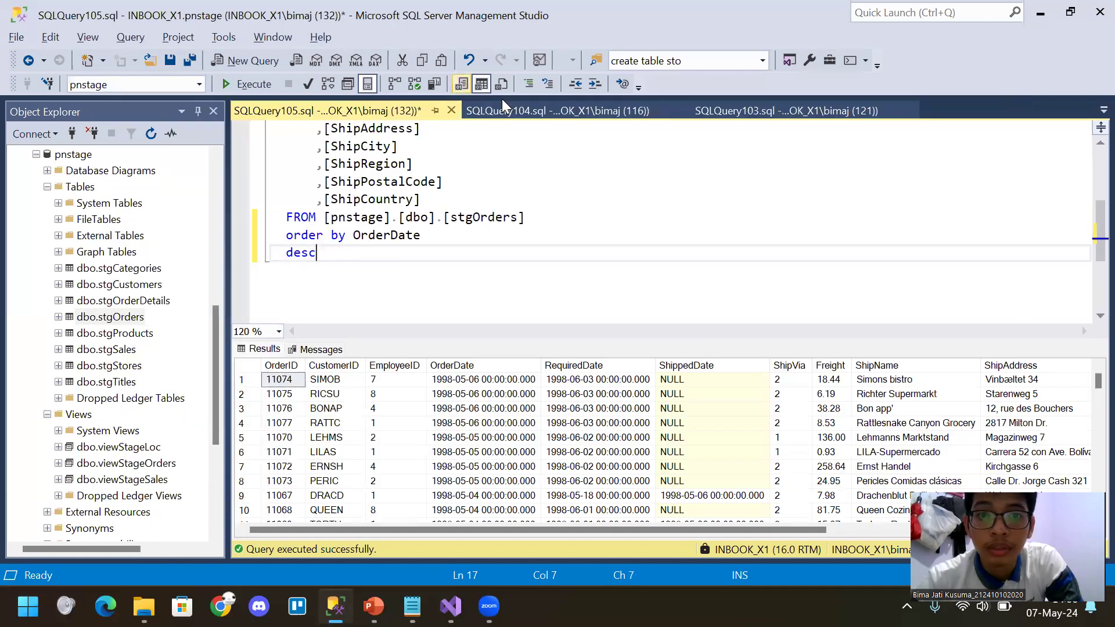
{"action": "left_click", "coordinate": [543, 110]}
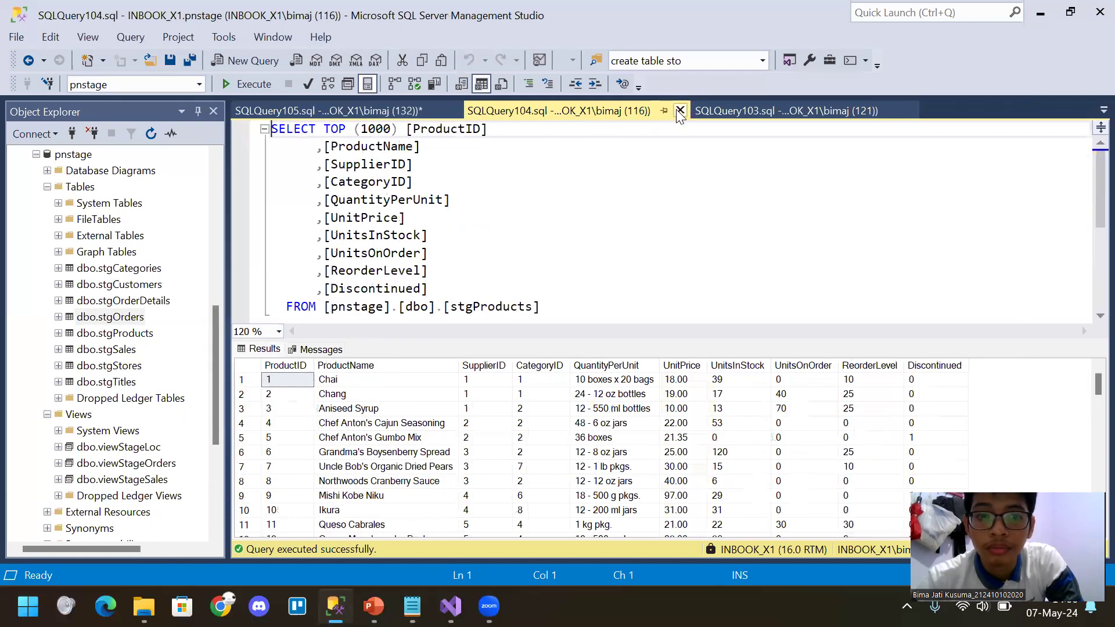
{"action": "left_click", "coordinate": [372, 111]}
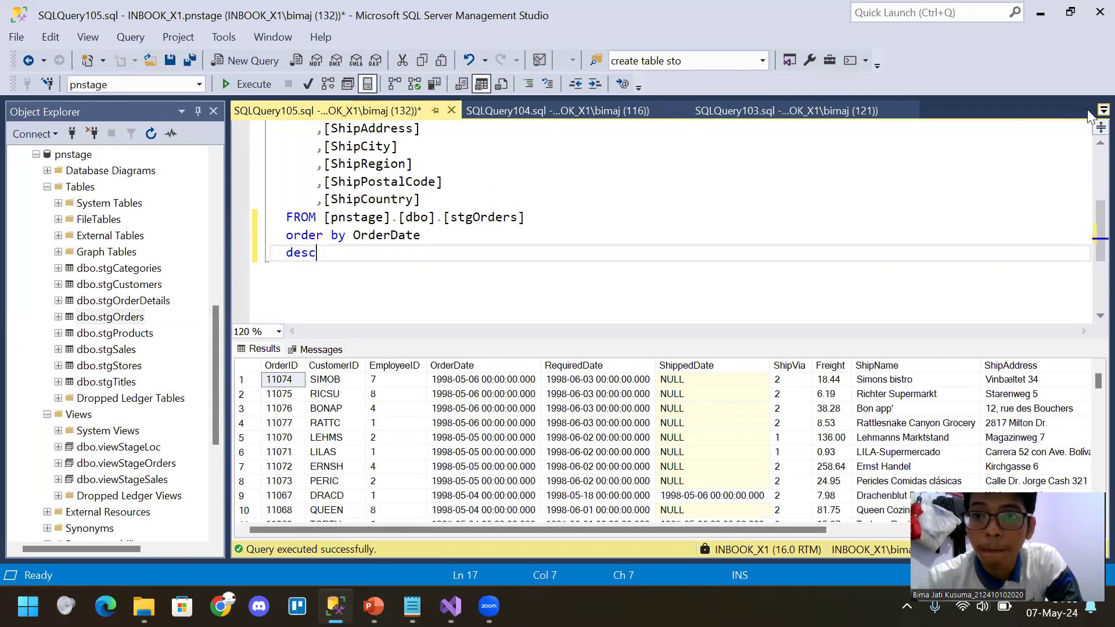
{"action": "left_click", "coordinate": [1087, 110]}
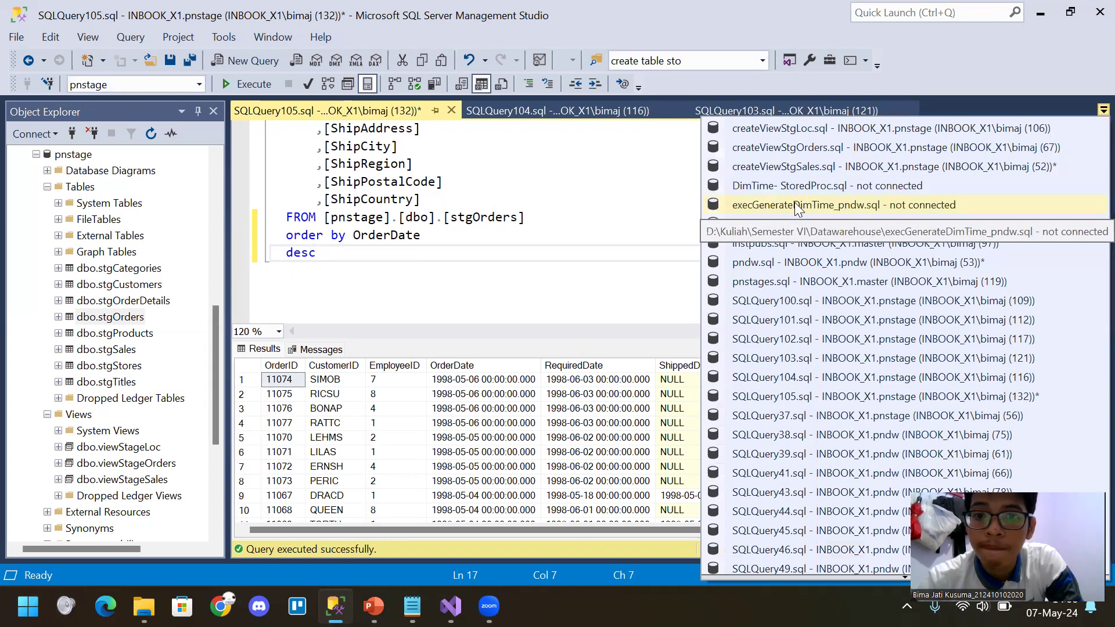
{"action": "left_click", "coordinate": [576, 203]}
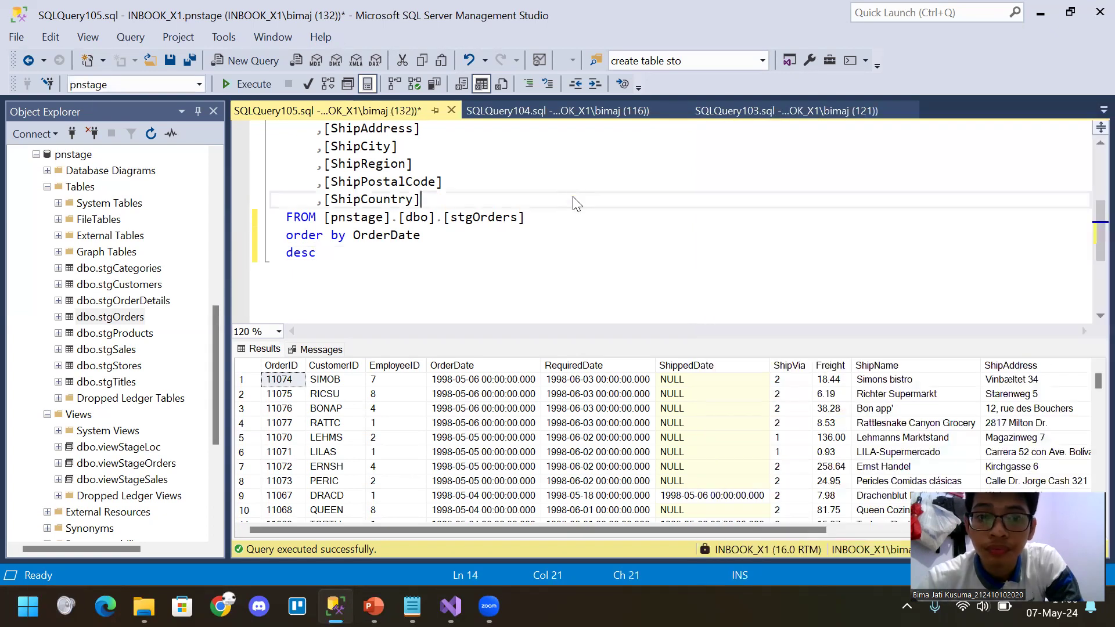
{"action": "key", "text": "alt+Tab"}
{"action": "key", "text": "alt+Tab"}
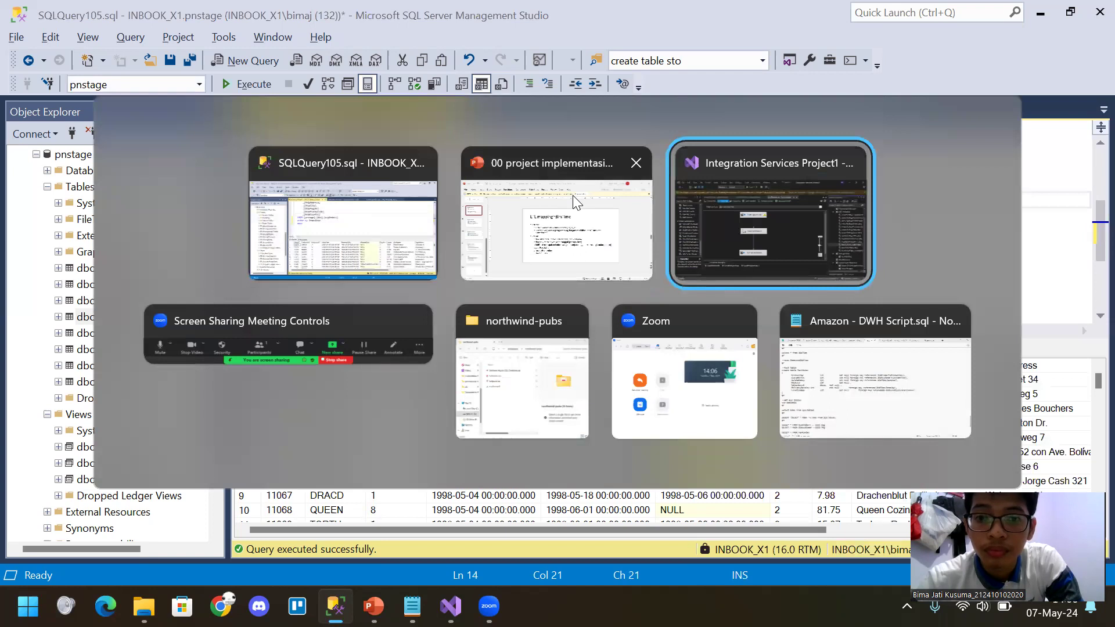
{"action": "key", "text": "alt+Tab"}
{"action": "key", "text": "alt+Tab"}
{"action": "key", "text": "alt+Tab"}
{"action": "key", "text": "alt+Tab"}
{"action": "key", "text": "alt+Tab"}
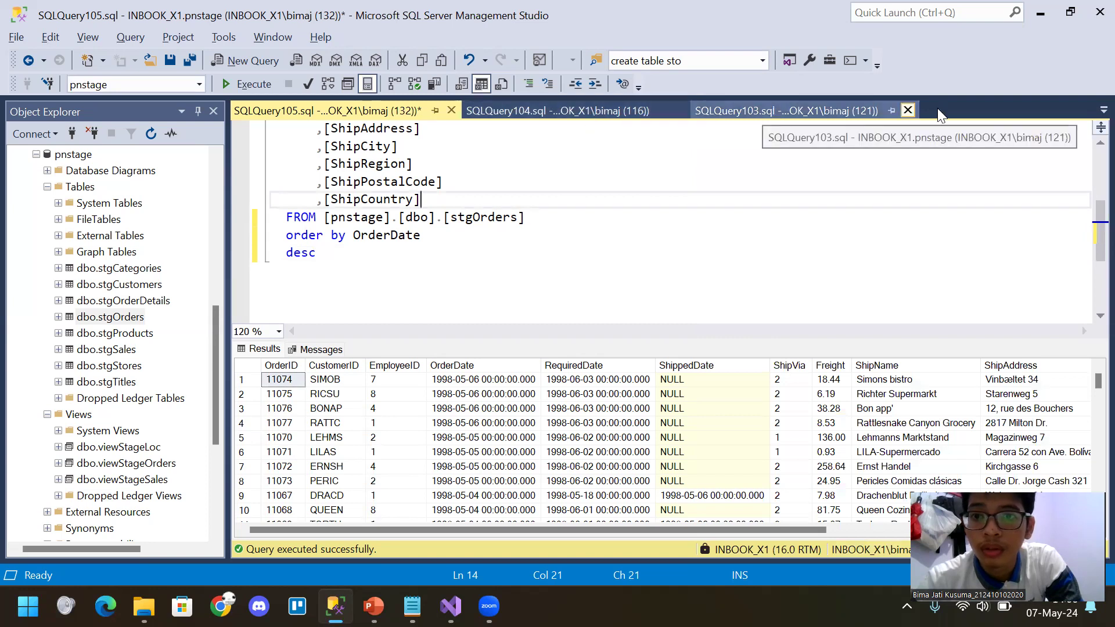
Find the open DimTime- StoredProc.sql script and display GenerateDimTime's start and end date parameters
{"action": "left_click", "coordinate": [1103, 110]}
{"action": "scroll", "coordinate": [888, 328], "scroll_direction": "down", "scroll_amount": 5}
{"action": "scroll", "coordinate": [888, 328], "scroll_direction": "up", "scroll_amount": 12}
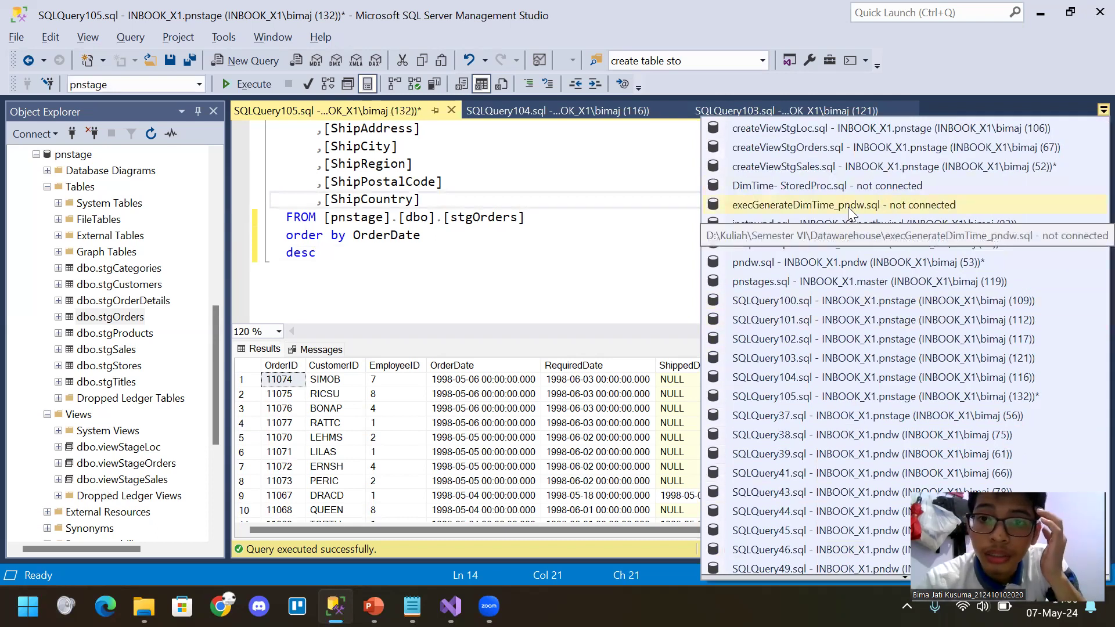
{"action": "left_click", "coordinate": [827, 187]}
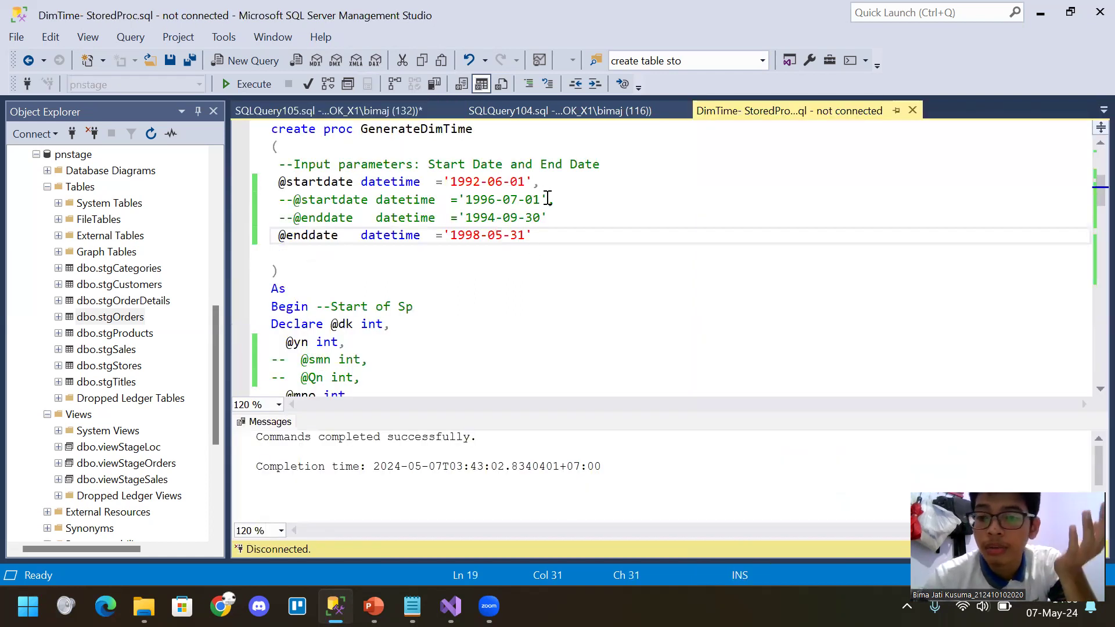
Return to the stgOrders query, replace desc with asc in the OrderDate sort, and run it again
{"action": "left_click", "coordinate": [358, 114]}
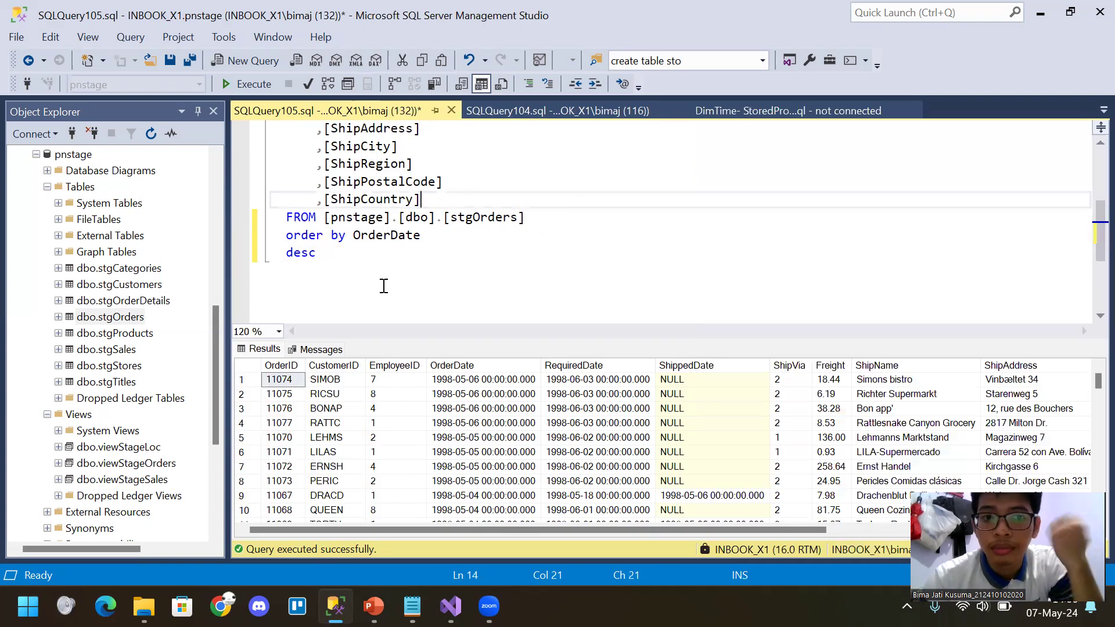
{"action": "left_click", "coordinate": [381, 253]}
{"action": "key", "text": "Down"}
{"action": "key", "text": "BackSpace"}
{"action": "key", "text": "BackSpace"}
{"action": "key", "text": "BackSpace"}
{"action": "key", "text": "BackSpace"}
{"action": "key", "text": "BackSpace"}
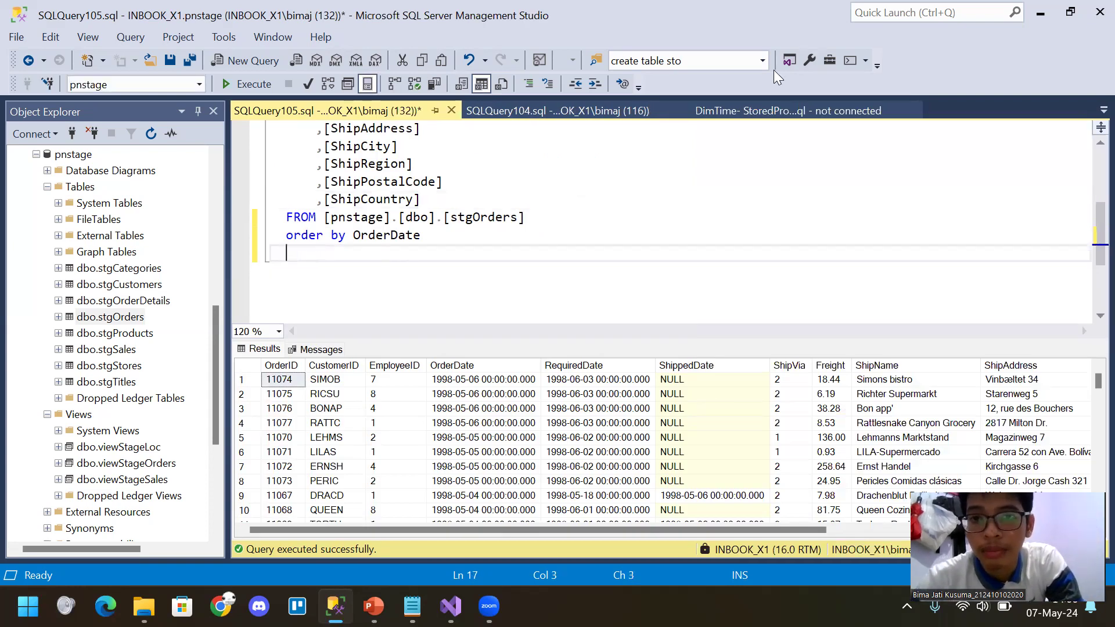
{"action": "left_click", "coordinate": [790, 108]}
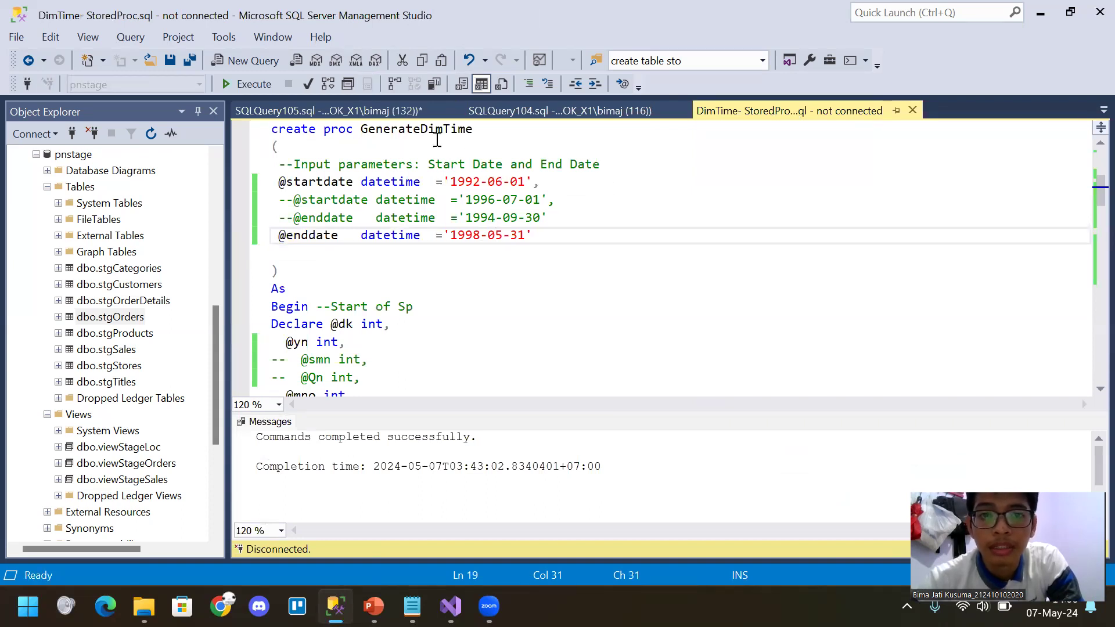
{"action": "left_click", "coordinate": [337, 111]}
{"action": "left_click", "coordinate": [407, 266]}
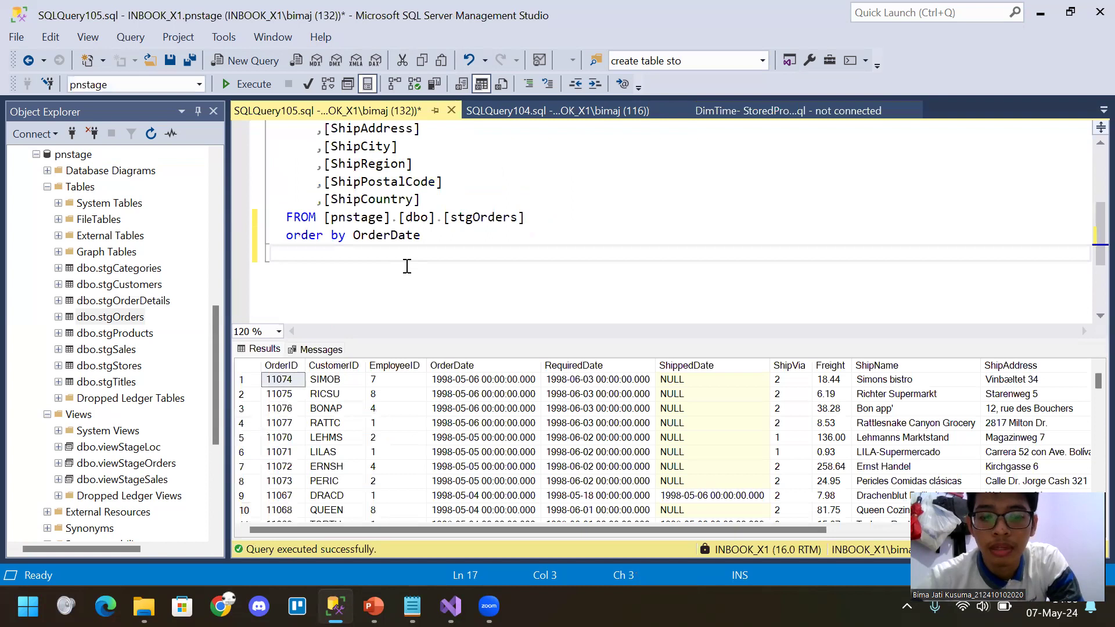
{"action": "type", "text": "asc"}
{"action": "key", "text": "F5"}
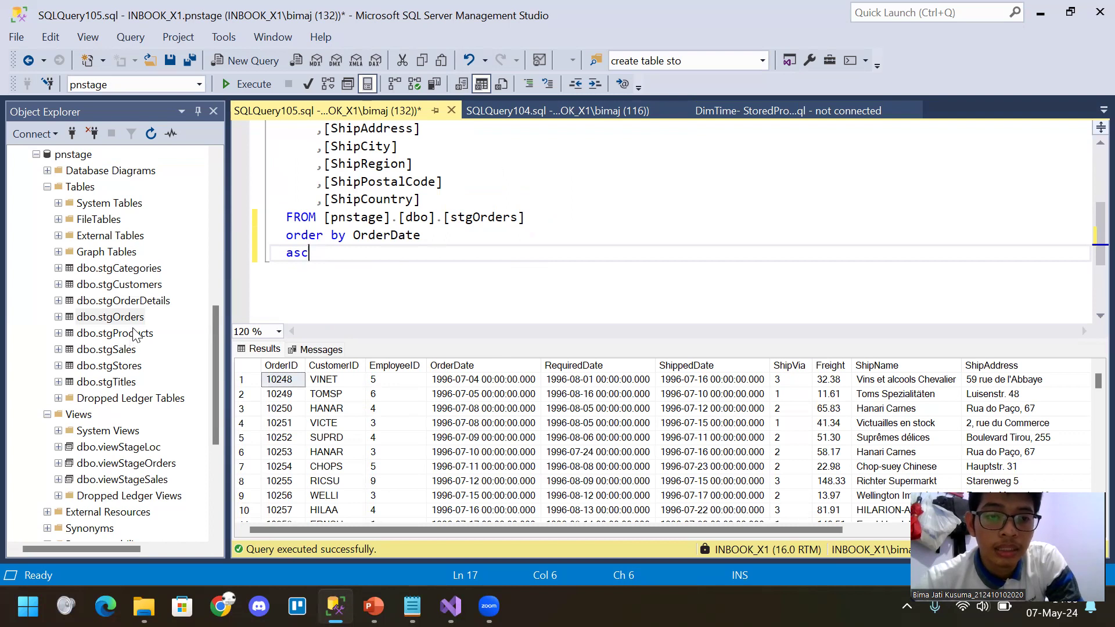
Select the top 1000 rows of the dbo.stgSales table in pnstage
{"action": "left_click", "coordinate": [128, 366]}
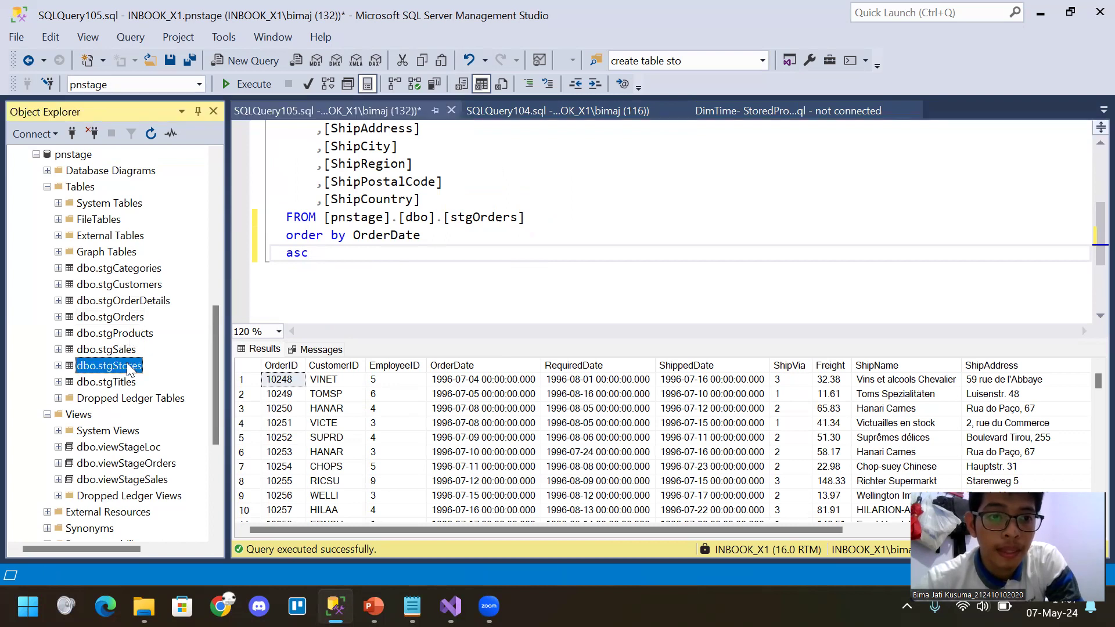
{"action": "right_click", "coordinate": [134, 350]}
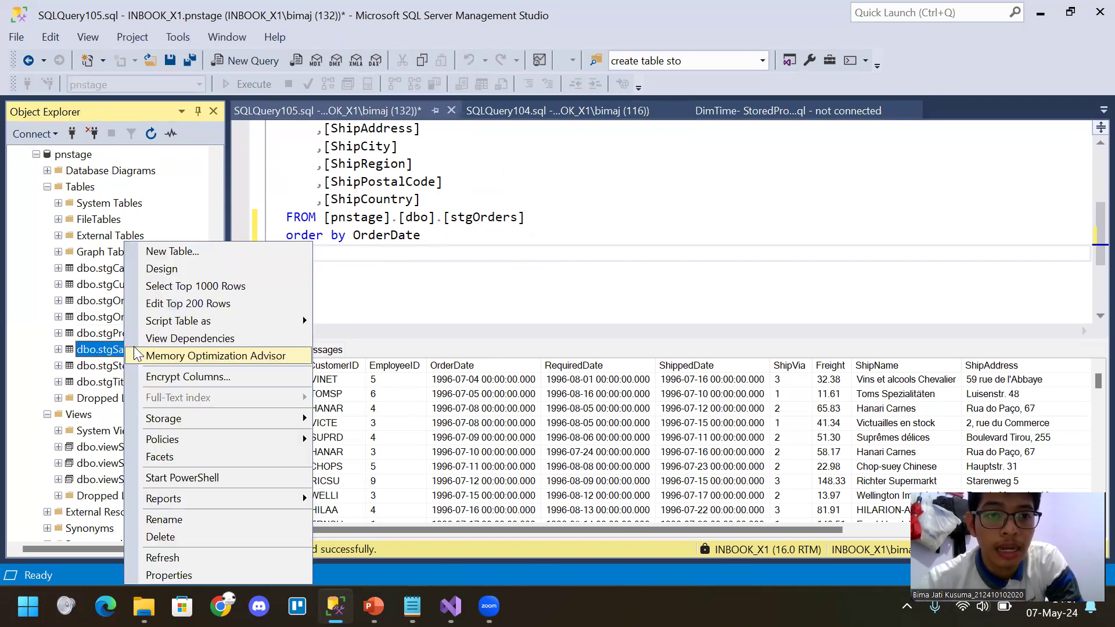
{"action": "left_click", "coordinate": [212, 287]}
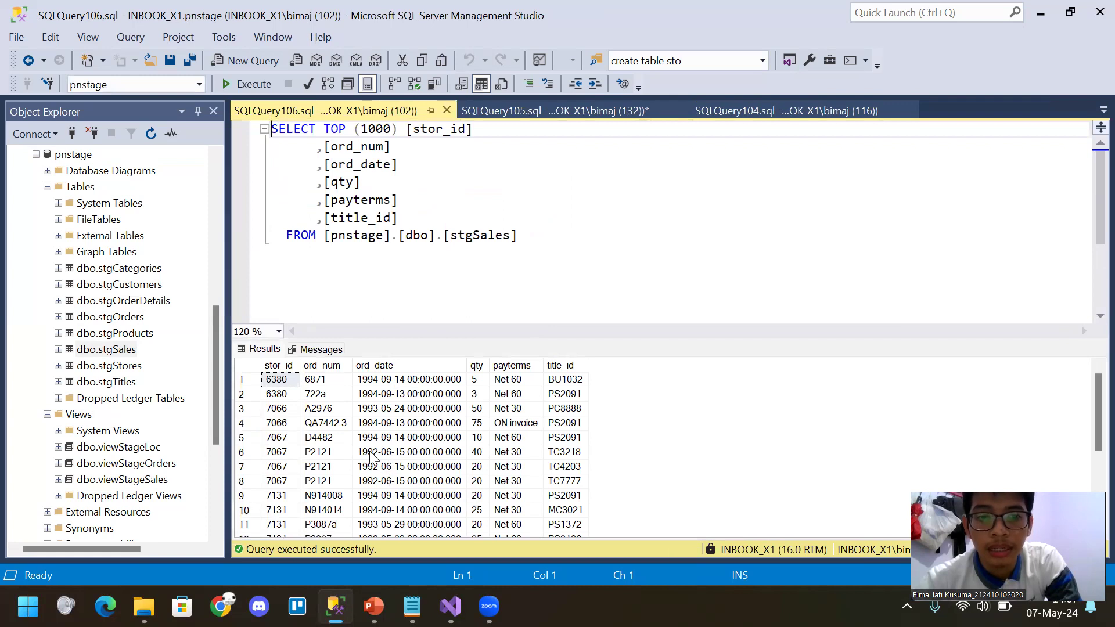
Add an order by ord_date asc clause to the stgSales query and run it
{"action": "left_click", "coordinate": [371, 254]}
{"action": "type", "text": "ad"}
{"action": "key", "text": "BackSpace"}
{"action": "key", "text": "BackSpace"}
{"action": "key", "text": "BackSpace"}
{"action": "type", "text": "o"}
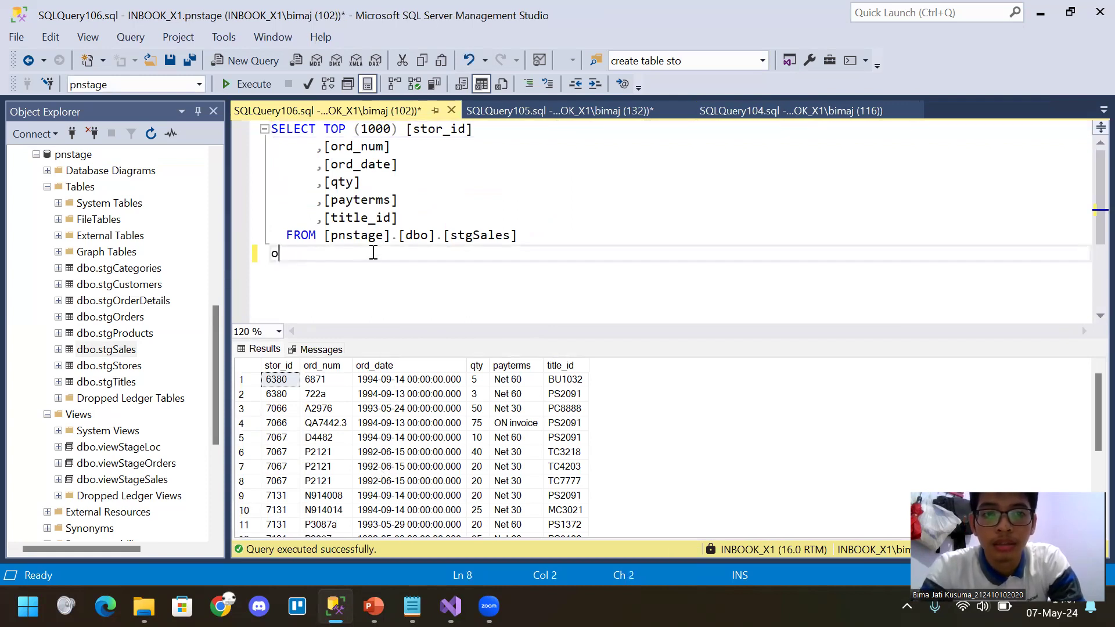
{"action": "type", "text": "rder by"}
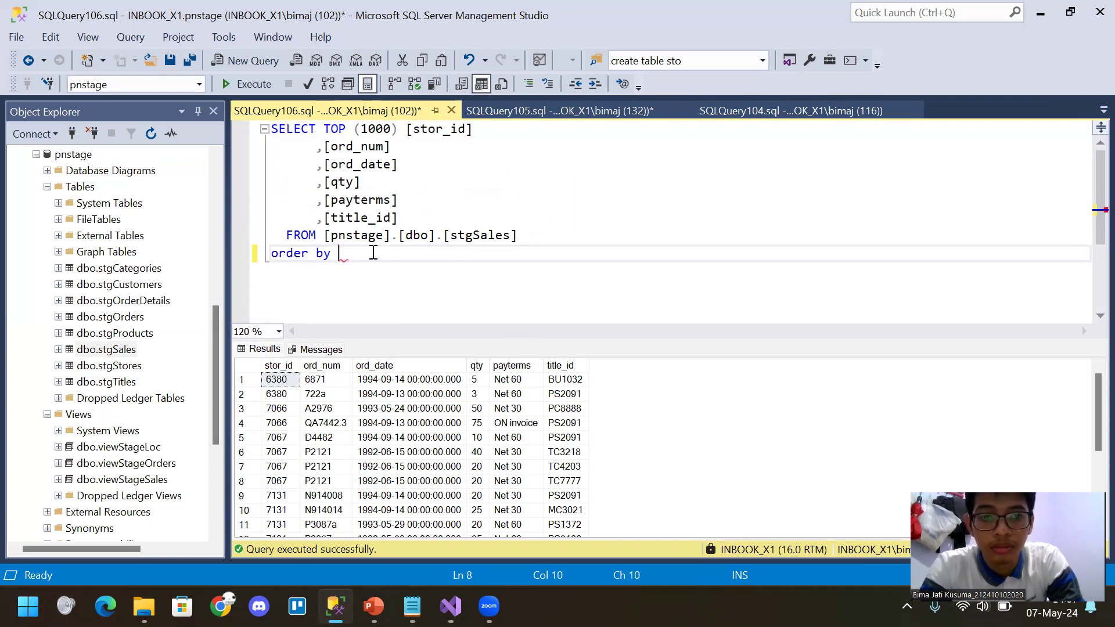
{"action": "type", "text": " orddat"}
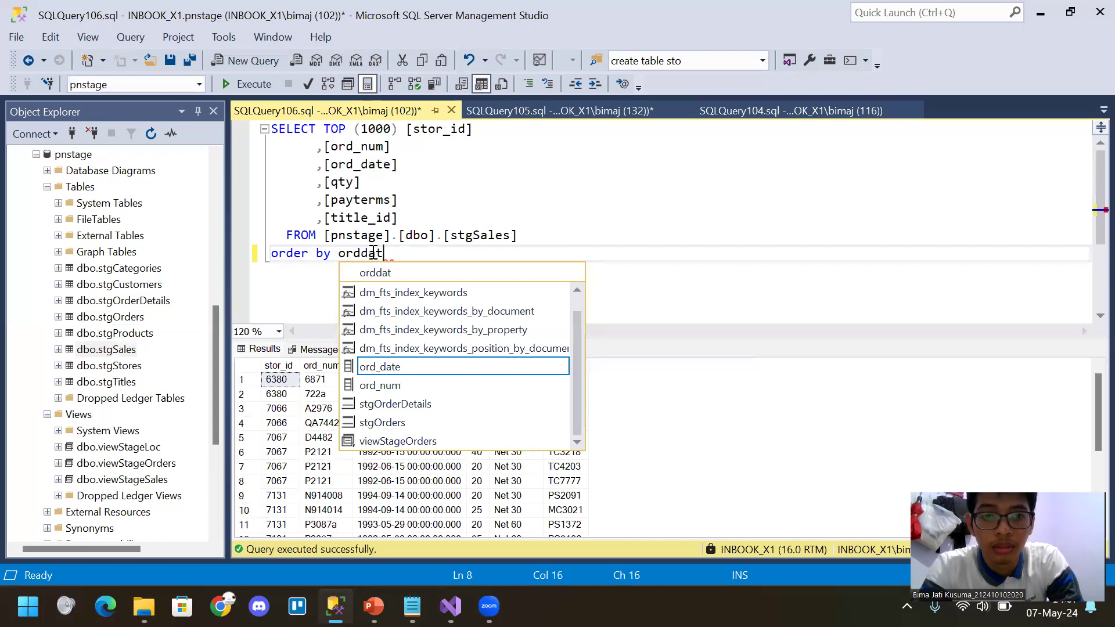
{"action": "left_click", "coordinate": [400, 367]}
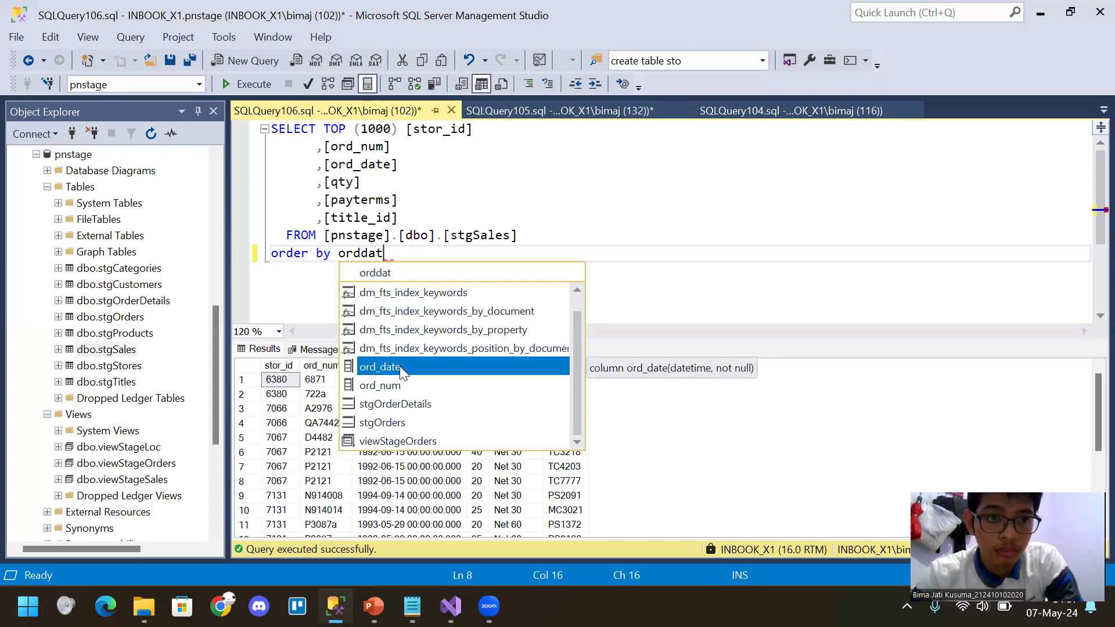
{"action": "key", "text": "Tab"}
{"action": "key", "text": "Return"}
{"action": "type", "text": "asc"}
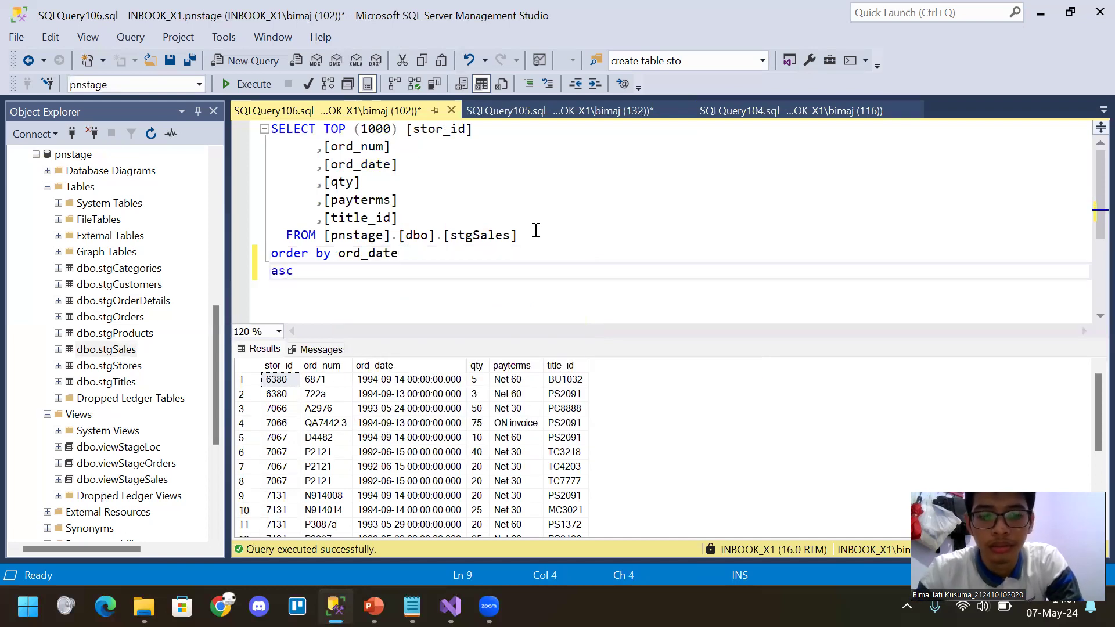
{"action": "key", "text": "F5"}
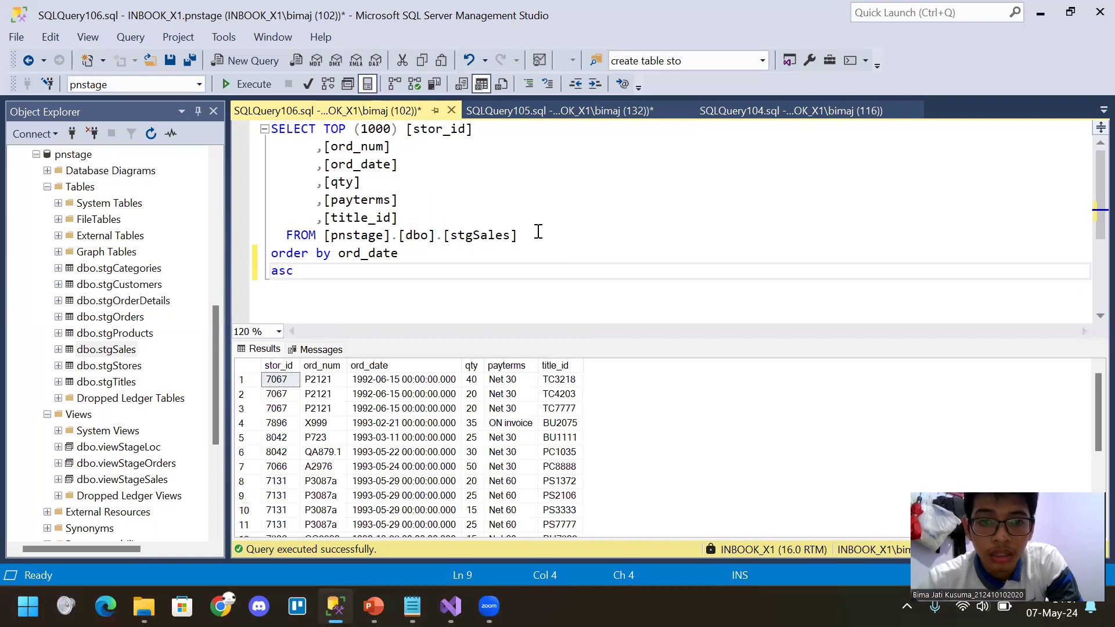
{"action": "key", "text": "alt+Tab"}
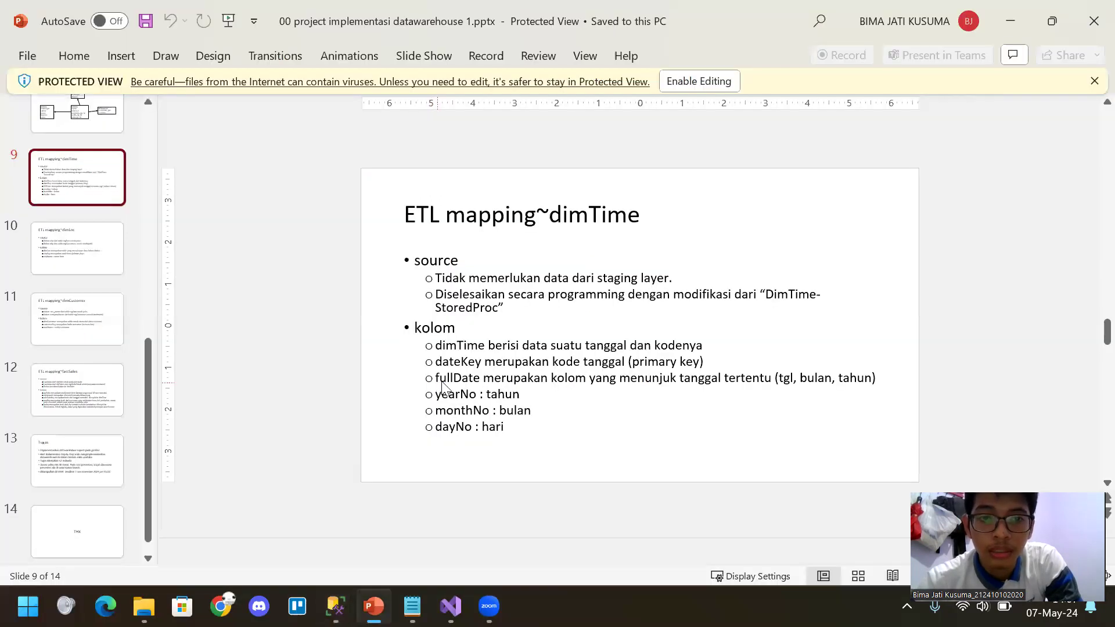
{"action": "key", "text": "alt+Tab"}
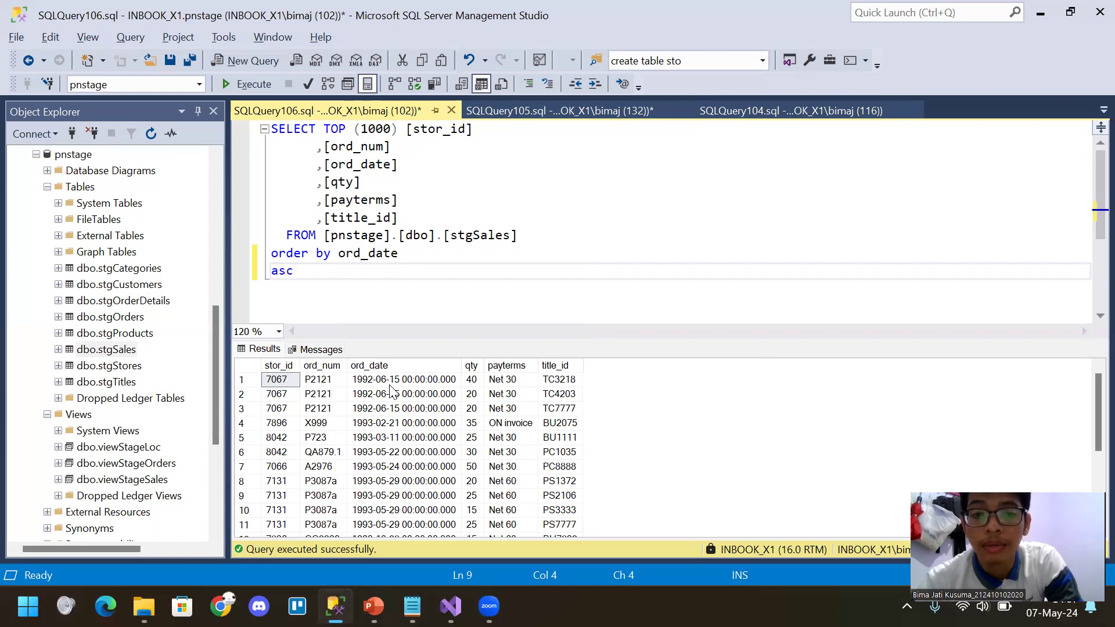
Return to the open DimTime- StoredProc.sql script and display GenerateDimTime's start and end date parameters again
{"action": "key", "text": "alt+Tab"}
{"action": "key", "text": "alt+shift+Tab"}
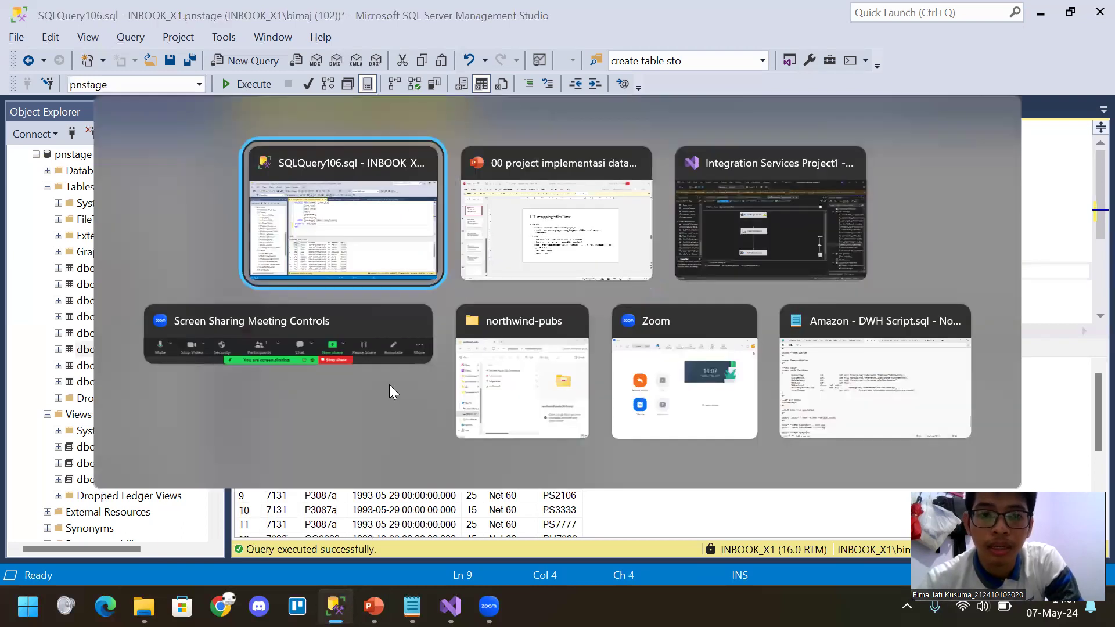
{"action": "left_click", "coordinate": [708, 114]}
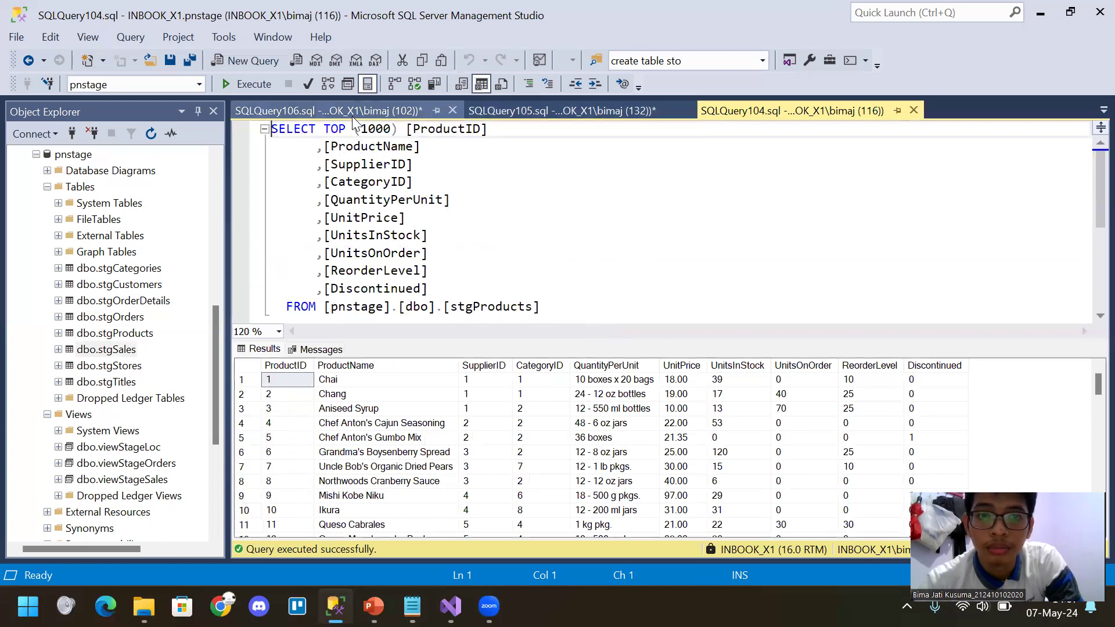
{"action": "key", "text": "ctrl+Tab"}
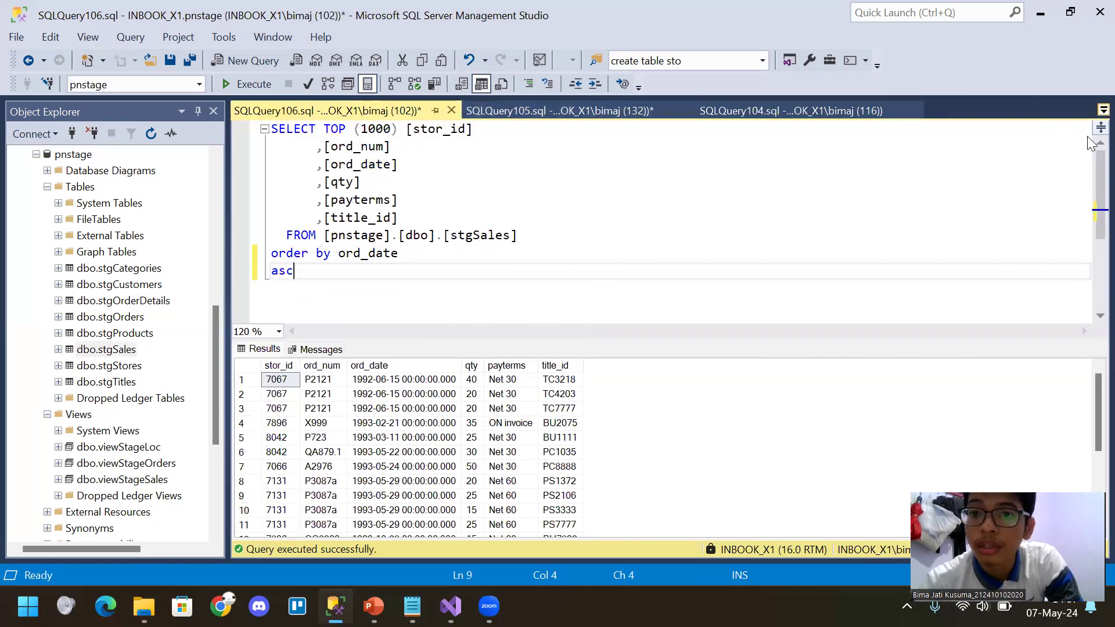
{"action": "left_click", "coordinate": [1103, 109]}
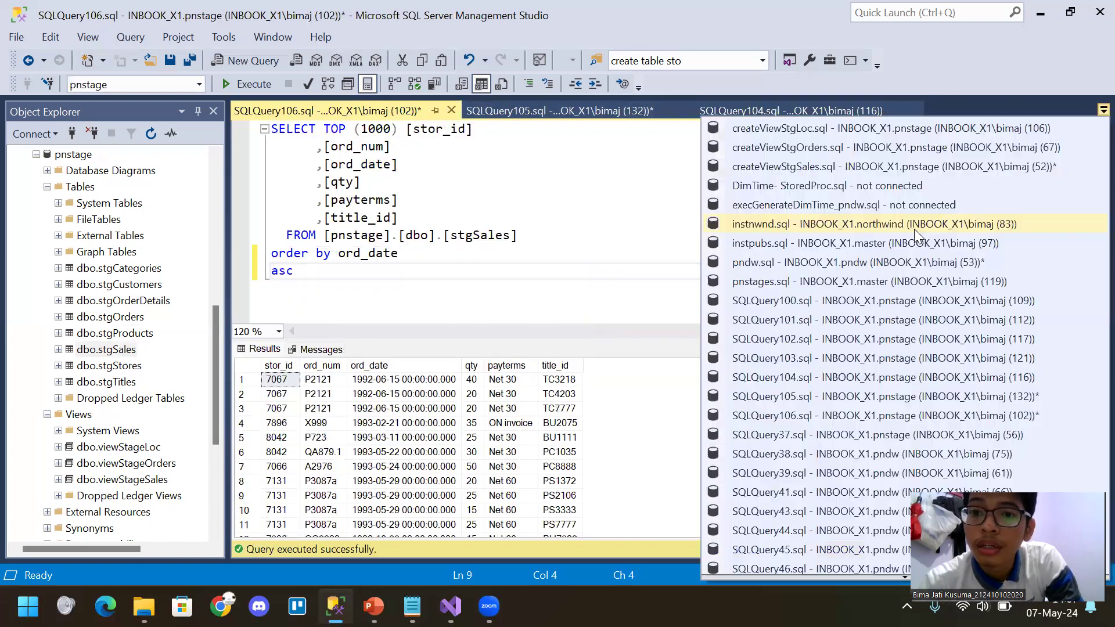
{"action": "left_click", "coordinate": [838, 180]}
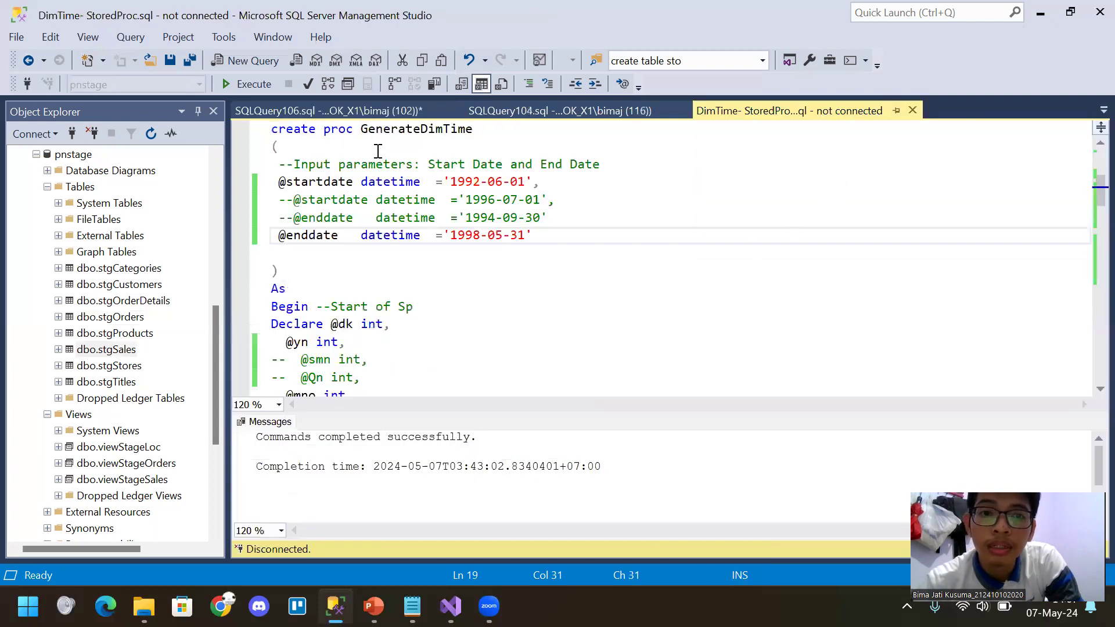
{"action": "left_click", "coordinate": [358, 114]}
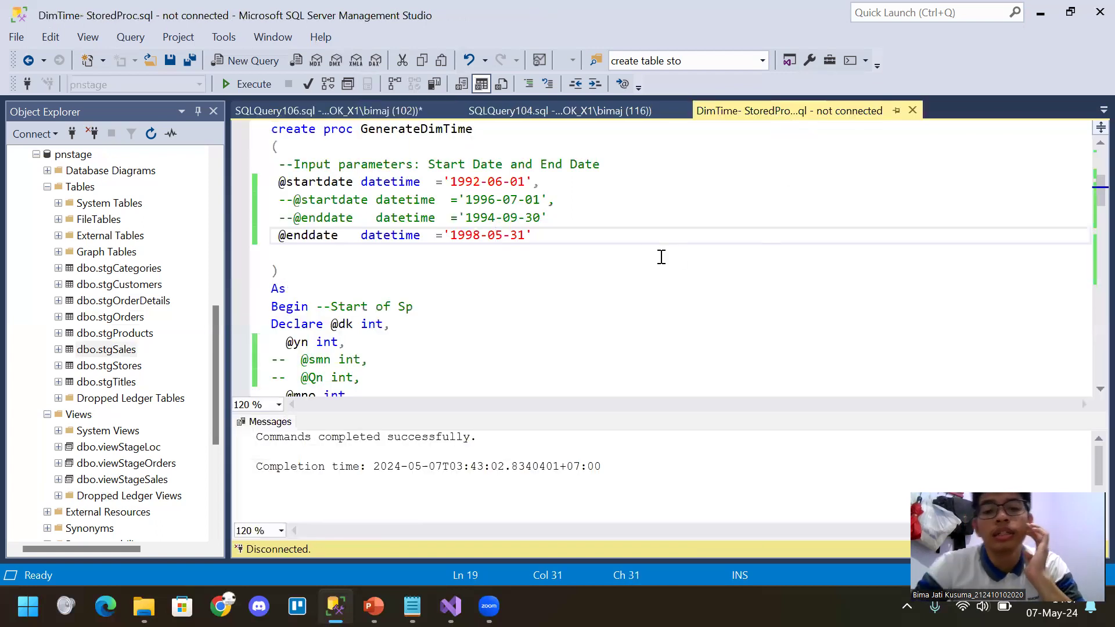
Read through the GenerateDimTime procedure, examining its variable declarations, the date loop, the insert into dimTime and the date-part assignments
{"action": "scroll", "coordinate": [498, 259], "scroll_direction": "down", "scroll_amount": 3}
{"action": "scroll", "coordinate": [498, 259], "scroll_direction": "up", "scroll_amount": 4}
{"action": "scroll", "coordinate": [462, 261], "scroll_direction": "down", "scroll_amount": 4}
{"action": "scroll", "coordinate": [462, 260], "scroll_direction": "up", "scroll_amount": 3}
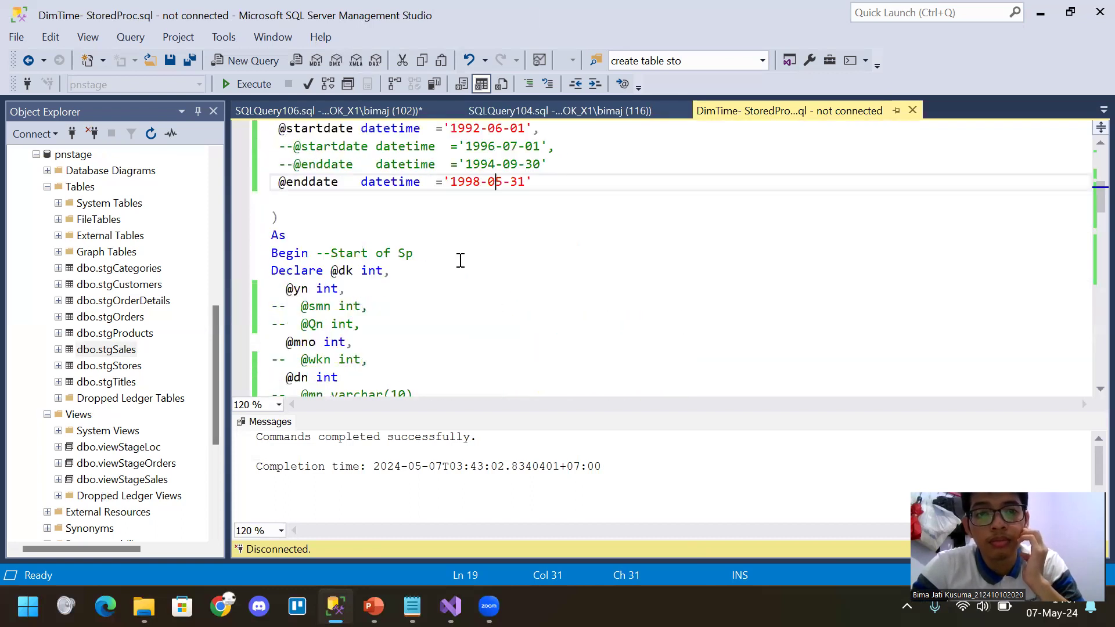
{"action": "scroll", "coordinate": [459, 259], "scroll_direction": "down", "scroll_amount": 3}
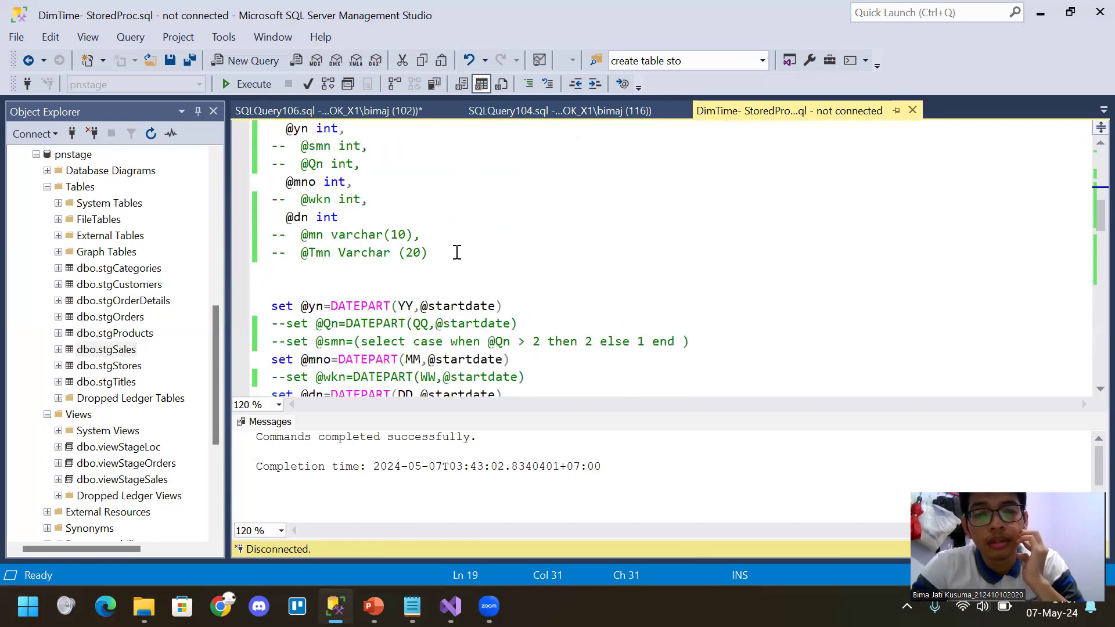
{"action": "scroll", "coordinate": [457, 252], "scroll_direction": "down", "scroll_amount": 9}
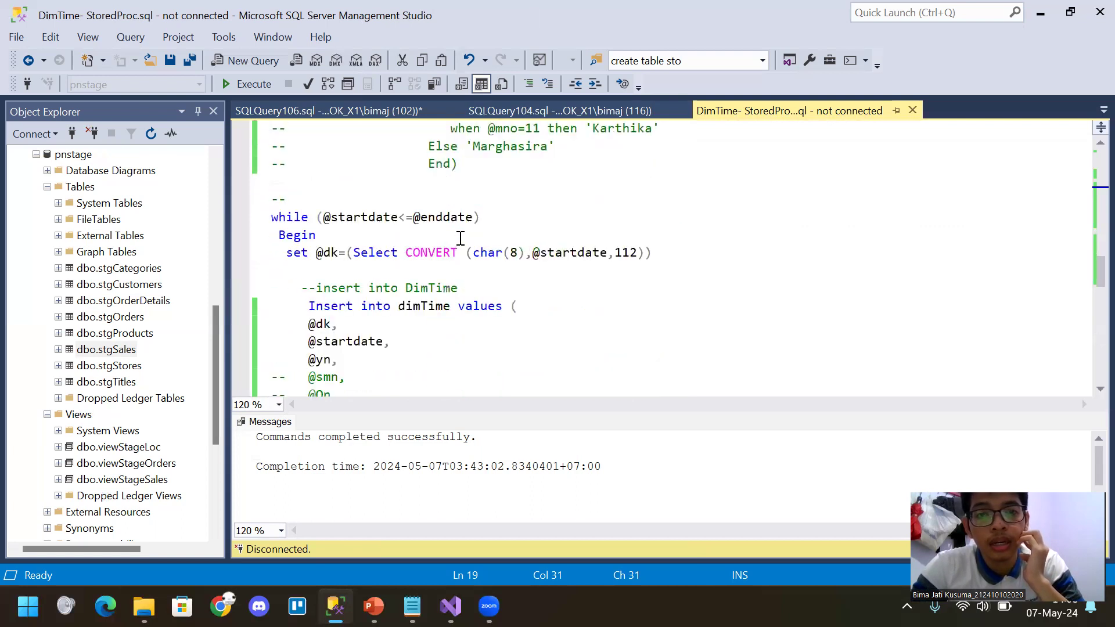
{"action": "scroll", "coordinate": [460, 236], "scroll_direction": "down", "scroll_amount": 2}
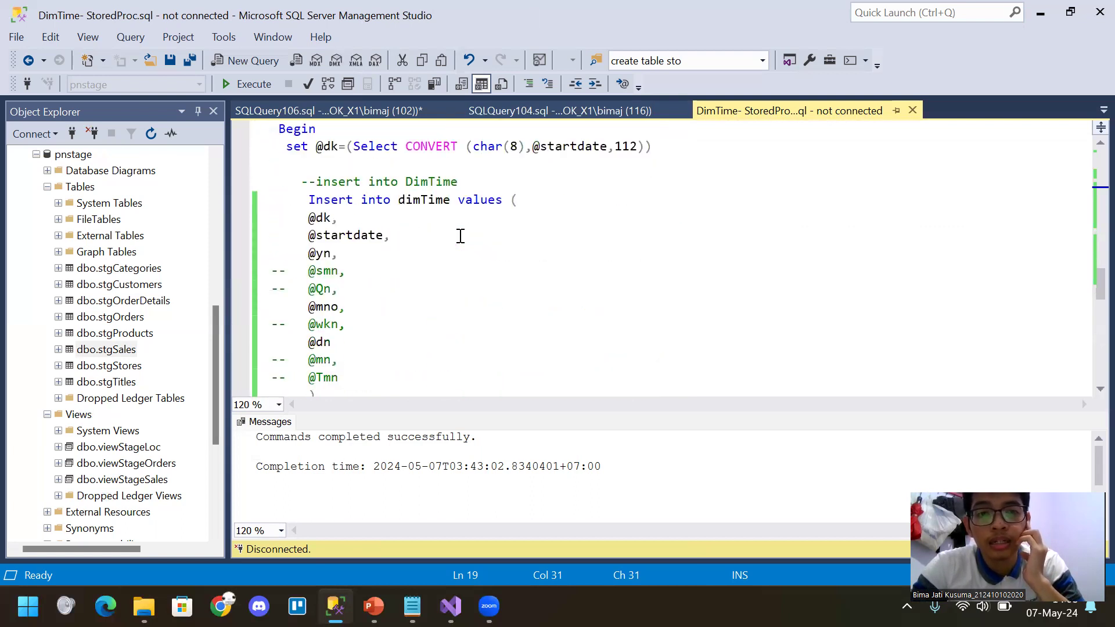
{"action": "scroll", "coordinate": [461, 236], "scroll_direction": "down", "scroll_amount": 5}
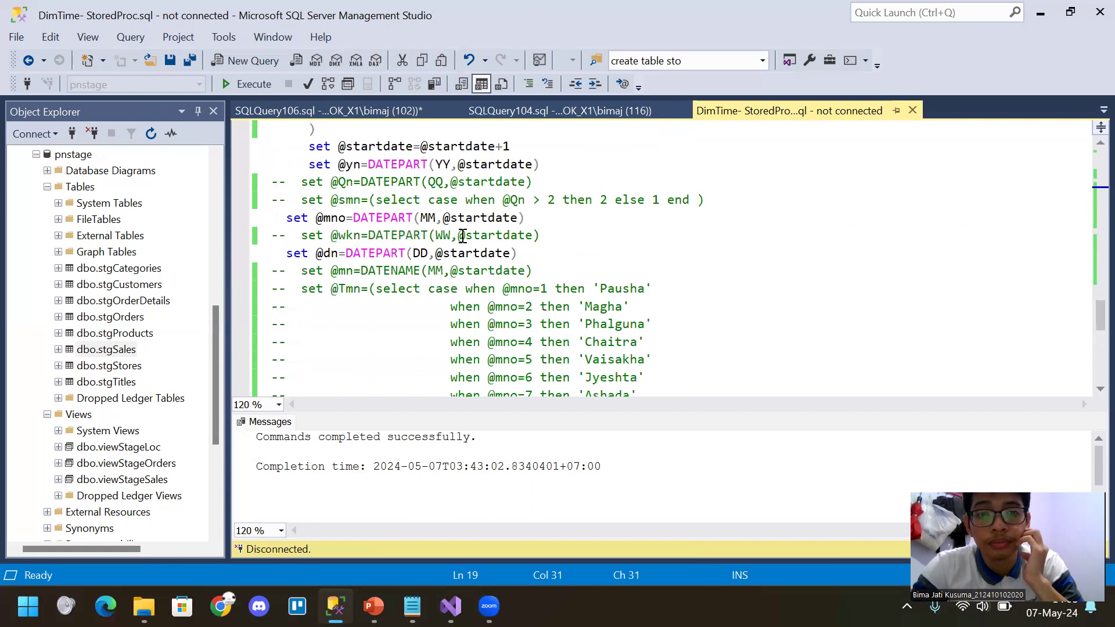
Review the GenerateDimTime script's date parameters, variable declarations and initial DATEPART assignments
{"action": "scroll", "coordinate": [462, 236], "scroll_direction": "up", "scroll_amount": 2}
{"action": "scroll", "coordinate": [463, 236], "scroll_direction": "down", "scroll_amount": 8}
{"action": "scroll", "coordinate": [467, 235], "scroll_direction": "up", "scroll_amount": 9}
{"action": "scroll", "coordinate": [468, 235], "scroll_direction": "up", "scroll_amount": 10}
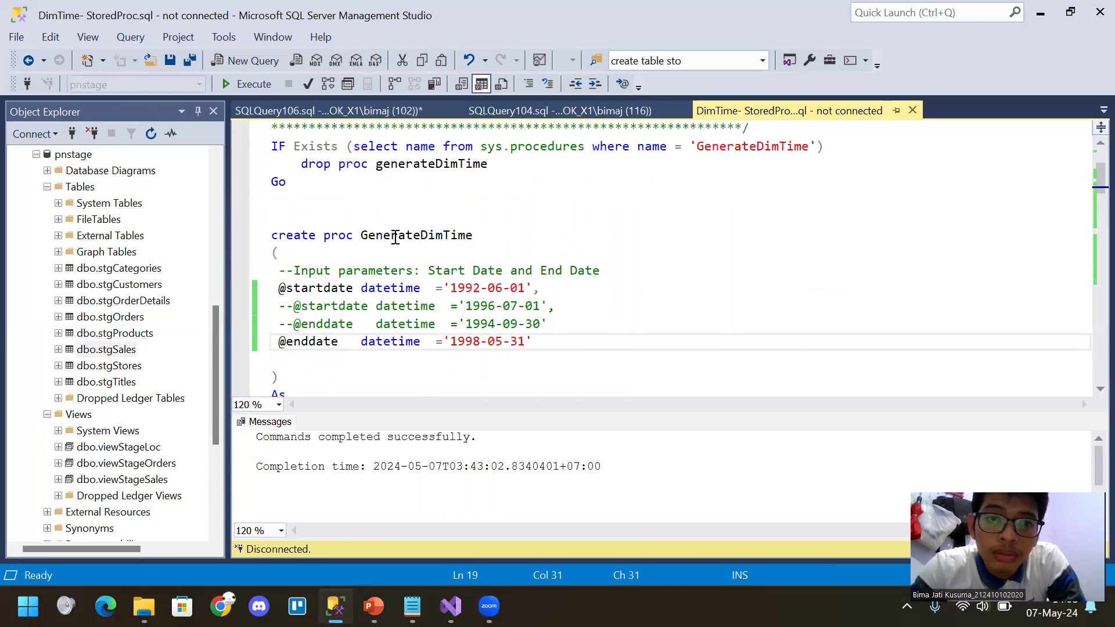
{"action": "scroll", "coordinate": [334, 299], "scroll_direction": "down", "scroll_amount": 1}
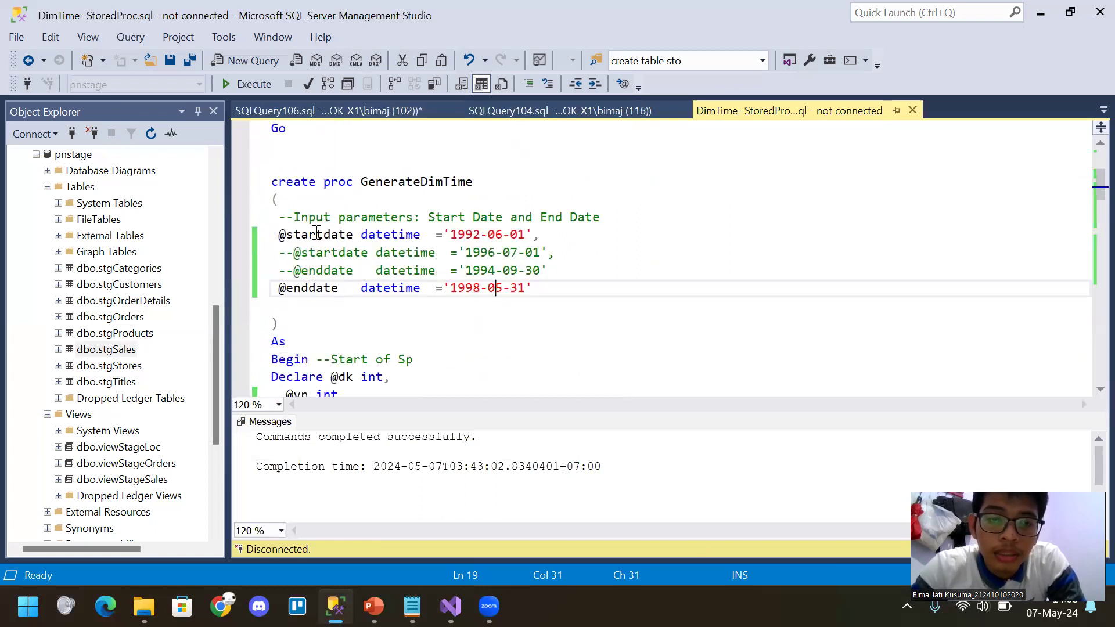
{"action": "scroll", "coordinate": [372, 299], "scroll_direction": "down", "scroll_amount": 1}
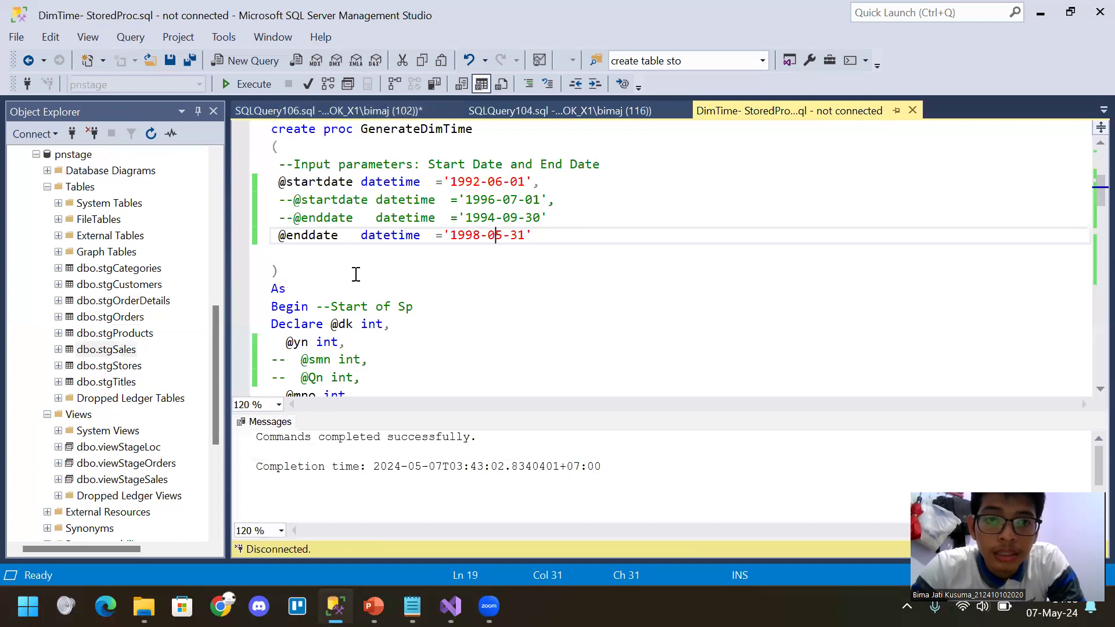
{"action": "scroll", "coordinate": [328, 270], "scroll_direction": "down", "scroll_amount": 2}
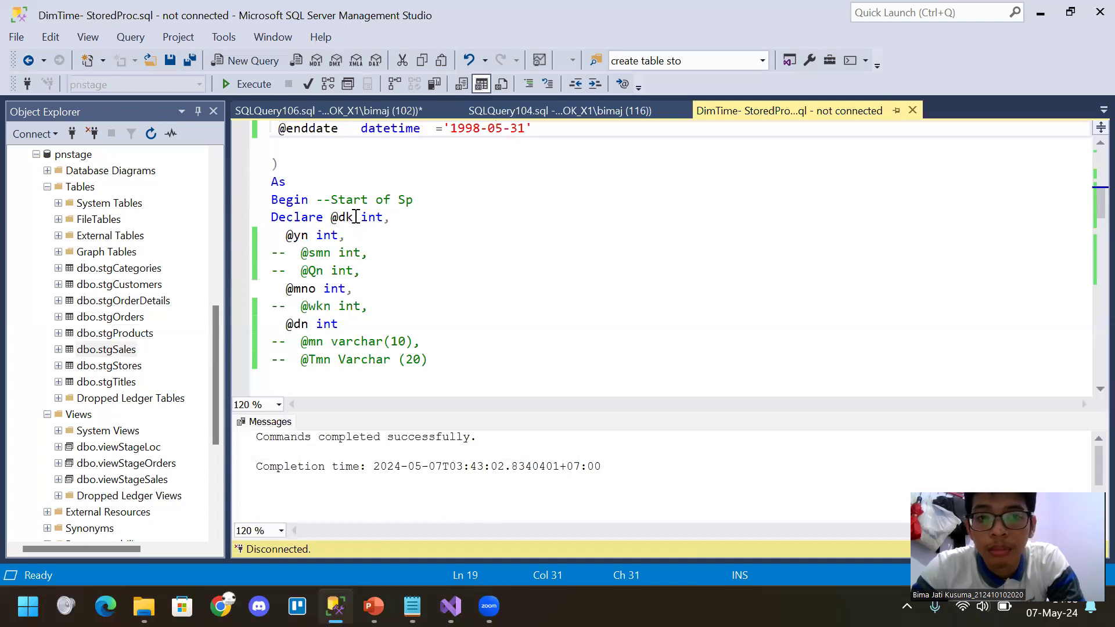
{"action": "scroll", "coordinate": [363, 217], "scroll_direction": "down", "scroll_amount": 1}
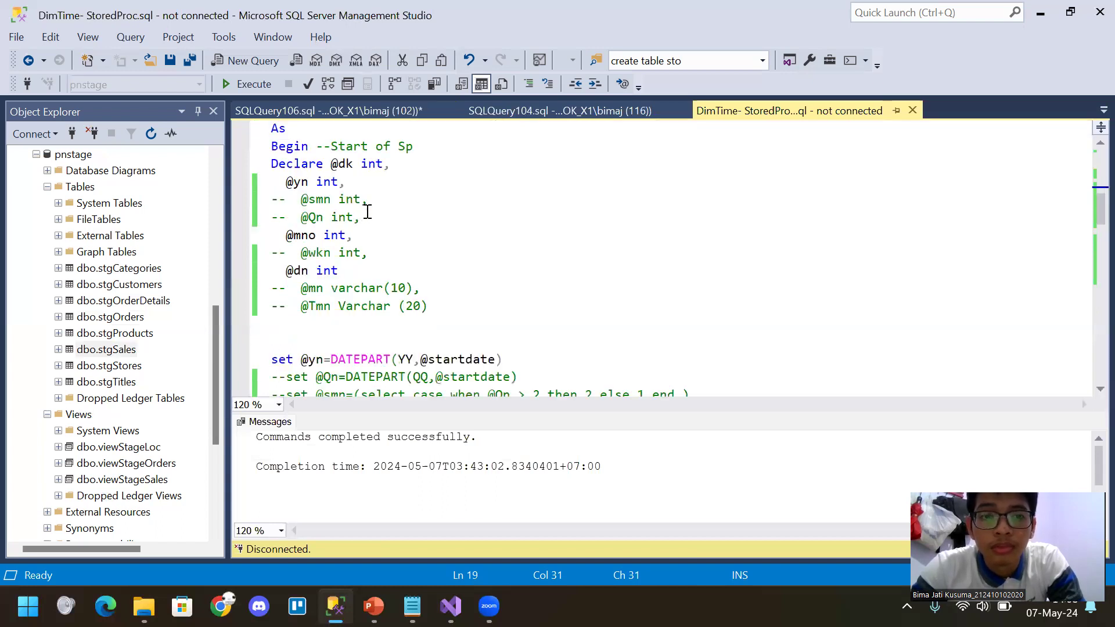
{"action": "scroll", "coordinate": [367, 211], "scroll_direction": "down", "scroll_amount": 3}
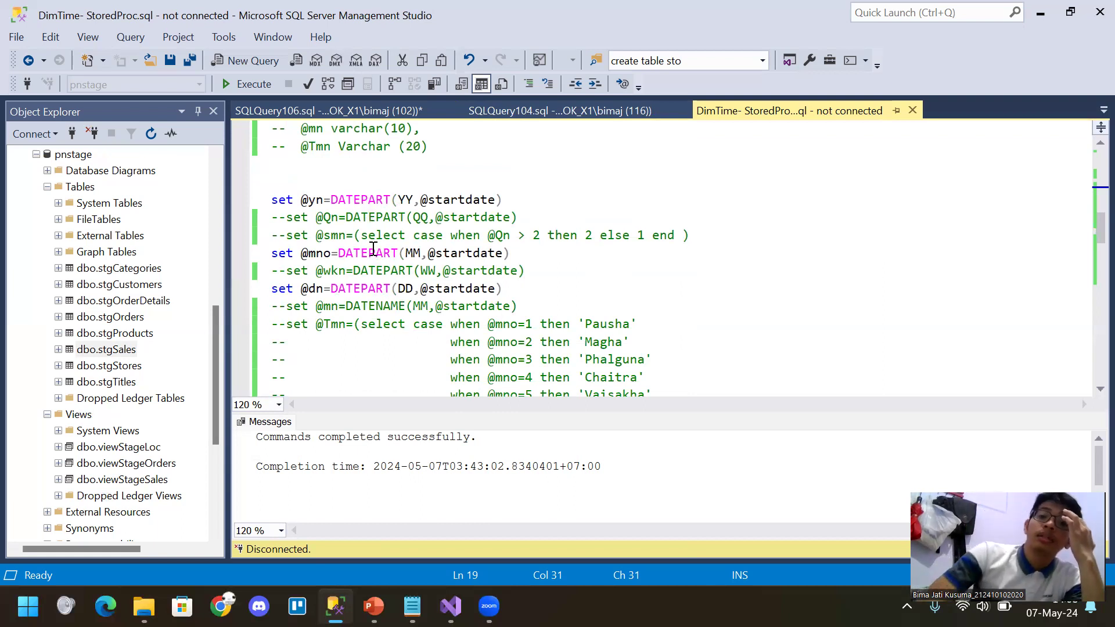
{"action": "scroll", "coordinate": [374, 250], "scroll_direction": "up", "scroll_amount": 3}
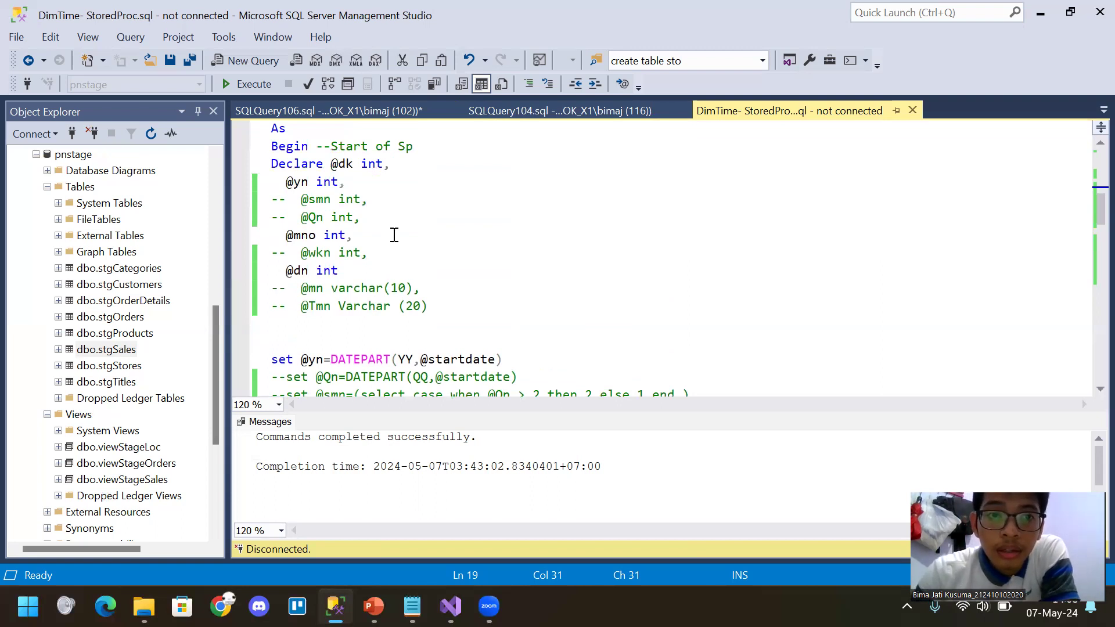
{"action": "scroll", "coordinate": [394, 234], "scroll_direction": "up", "scroll_amount": 4}
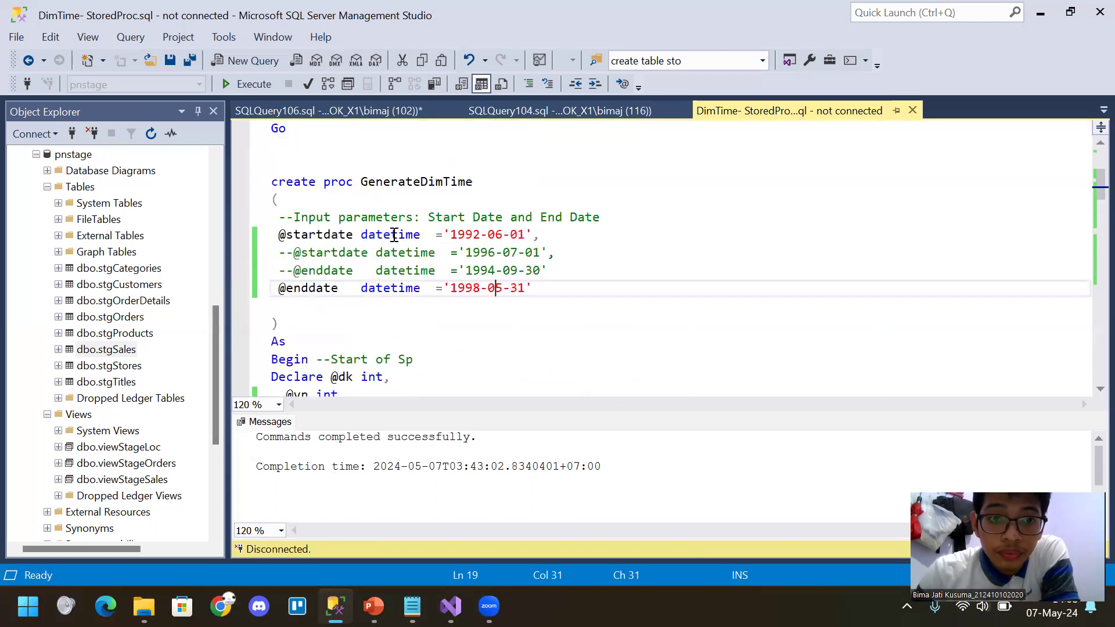
{"action": "scroll", "coordinate": [394, 235], "scroll_direction": "down", "scroll_amount": 6}
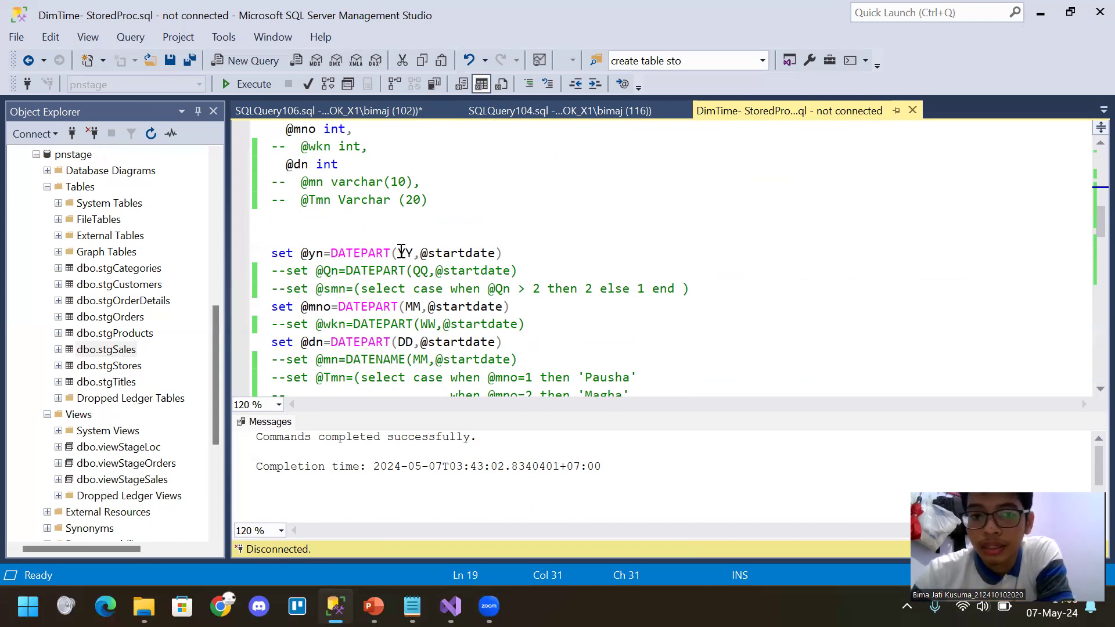
{"action": "scroll", "coordinate": [413, 264], "scroll_direction": "down", "scroll_amount": 1}
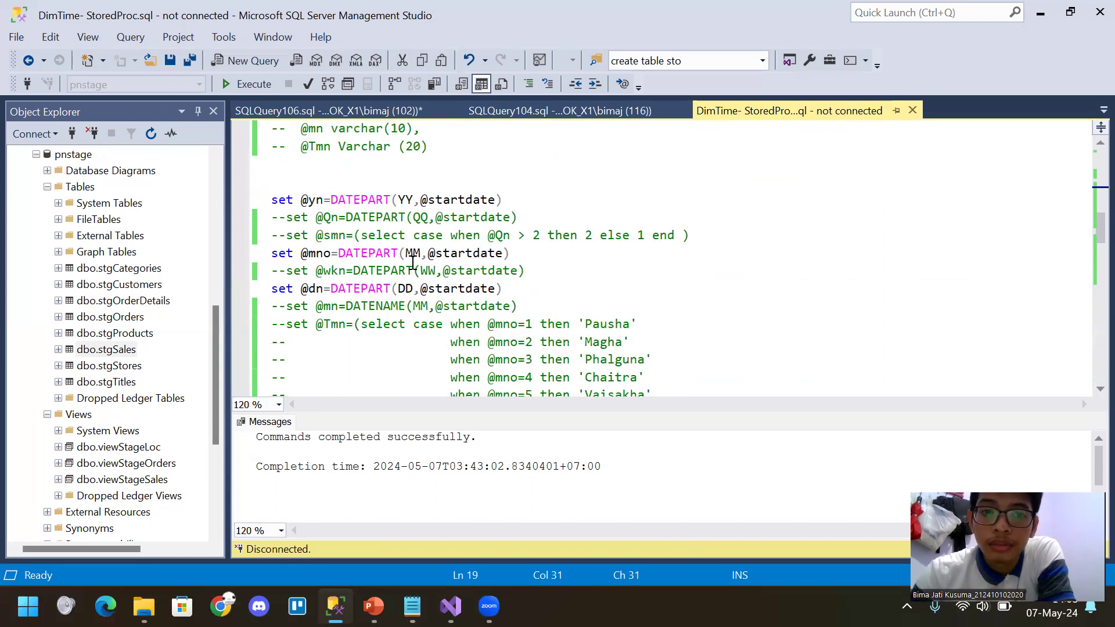
{"action": "left_click", "coordinate": [405, 288]}
{"action": "scroll", "coordinate": [409, 287], "scroll_direction": "down", "scroll_amount": 2}
{"action": "scroll", "coordinate": [418, 277], "scroll_direction": "down", "scroll_amount": 4}
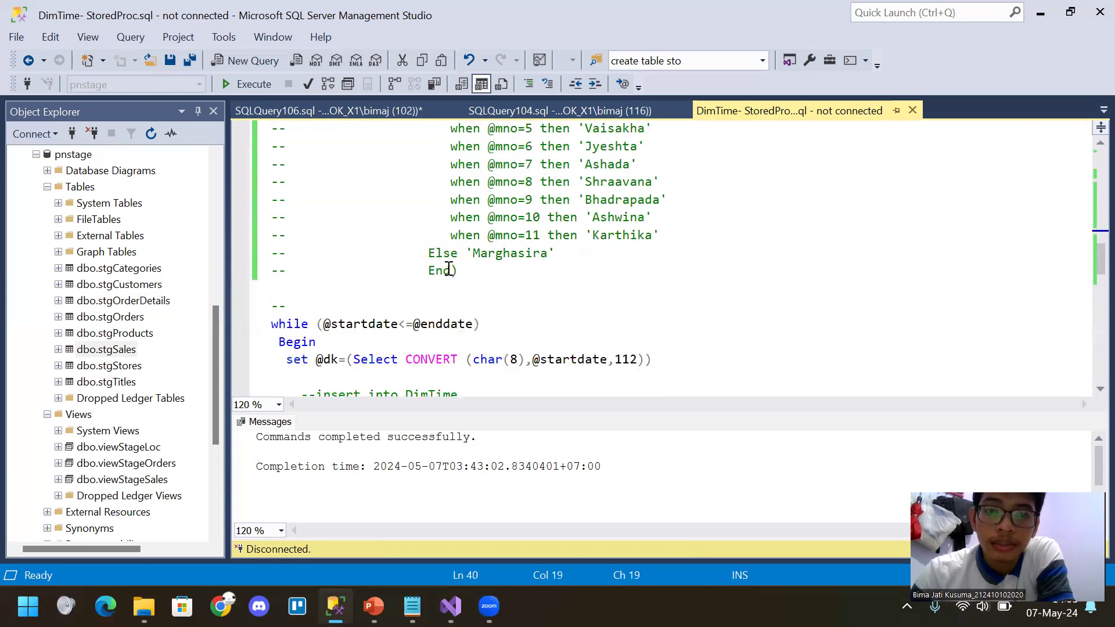
{"action": "left_click", "coordinate": [356, 270]}
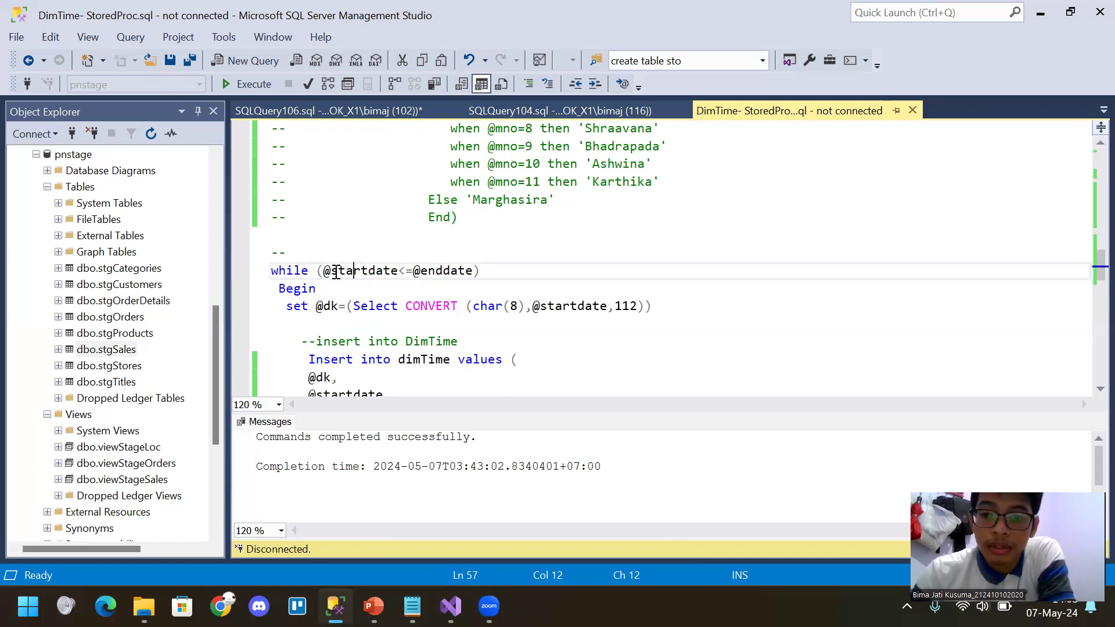
{"action": "left_click_drag", "start_coordinate": [336, 273], "coordinate": [398, 283]}
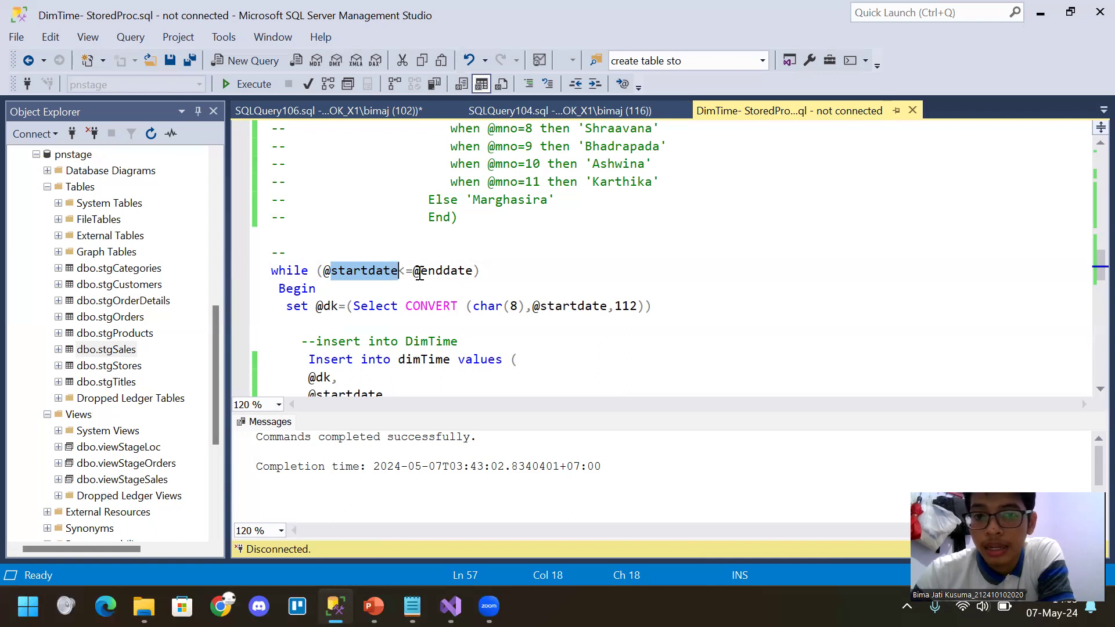
{"action": "left_click", "coordinate": [415, 244]}
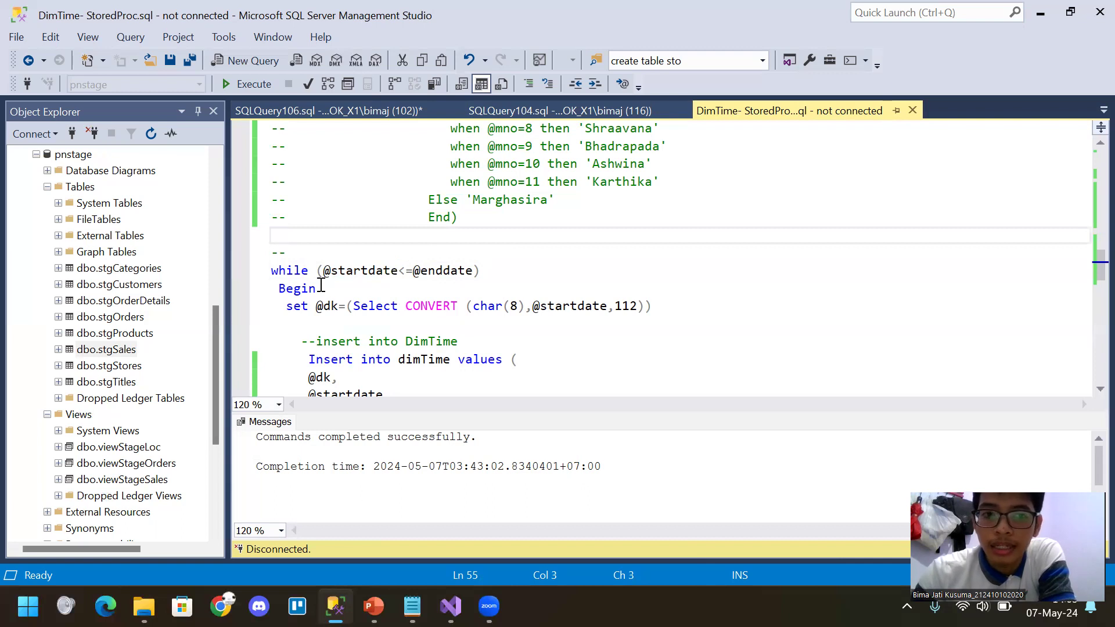
{"action": "scroll", "coordinate": [355, 312], "scroll_direction": "down", "scroll_amount": 2}
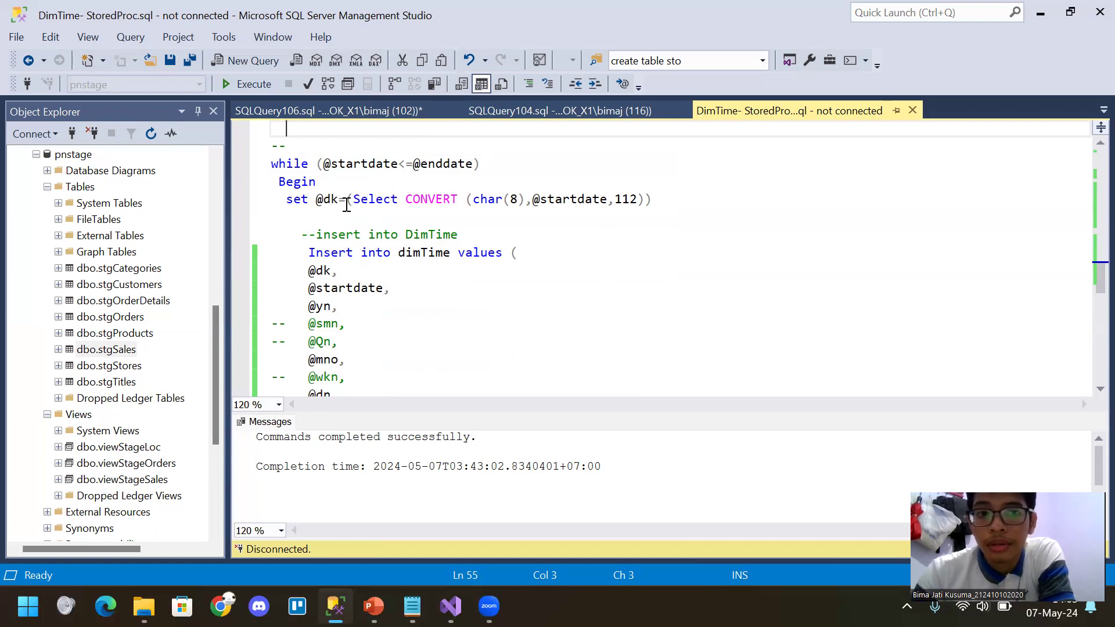
{"action": "mouse_move", "coordinate": [401, 202]}
{"action": "left_mouse_down"}
{"action": "mouse_move", "coordinate": [435, 202]}
{"action": "mouse_move", "coordinate": [385, 206]}
{"action": "left_mouse_up"}
{"action": "left_click", "coordinate": [375, 212]}
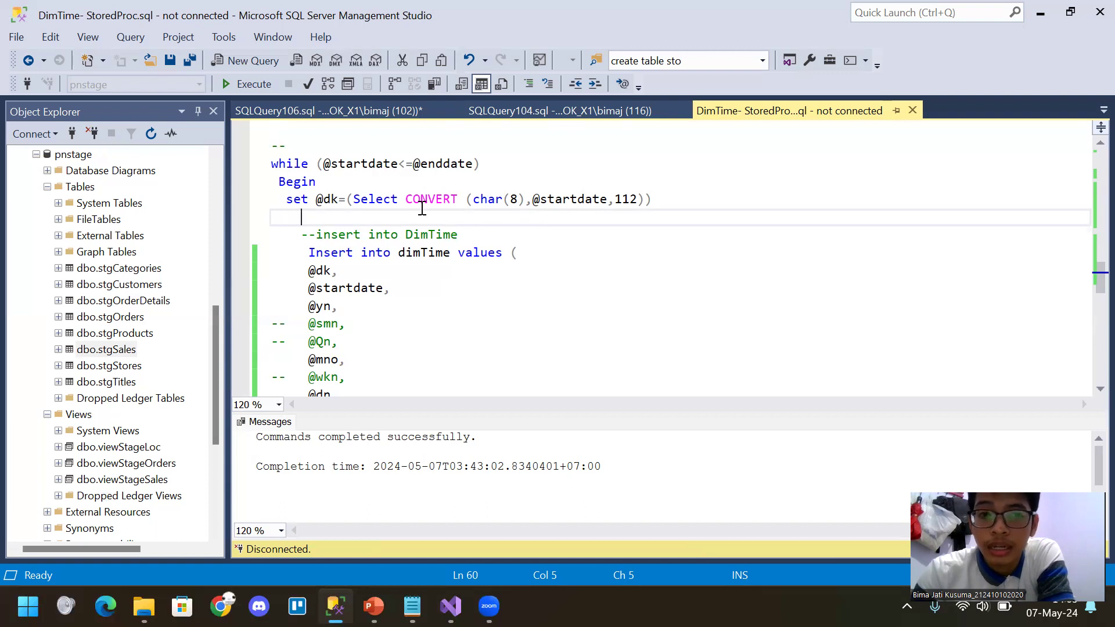
{"action": "scroll", "coordinate": [407, 261], "scroll_direction": "down", "scroll_amount": 1}
{"action": "left_click", "coordinate": [331, 217]}
{"action": "left_click", "coordinate": [348, 235]}
{"action": "left_click", "coordinate": [335, 254]}
{"action": "scroll", "coordinate": [352, 258], "scroll_direction": "down", "scroll_amount": 1}
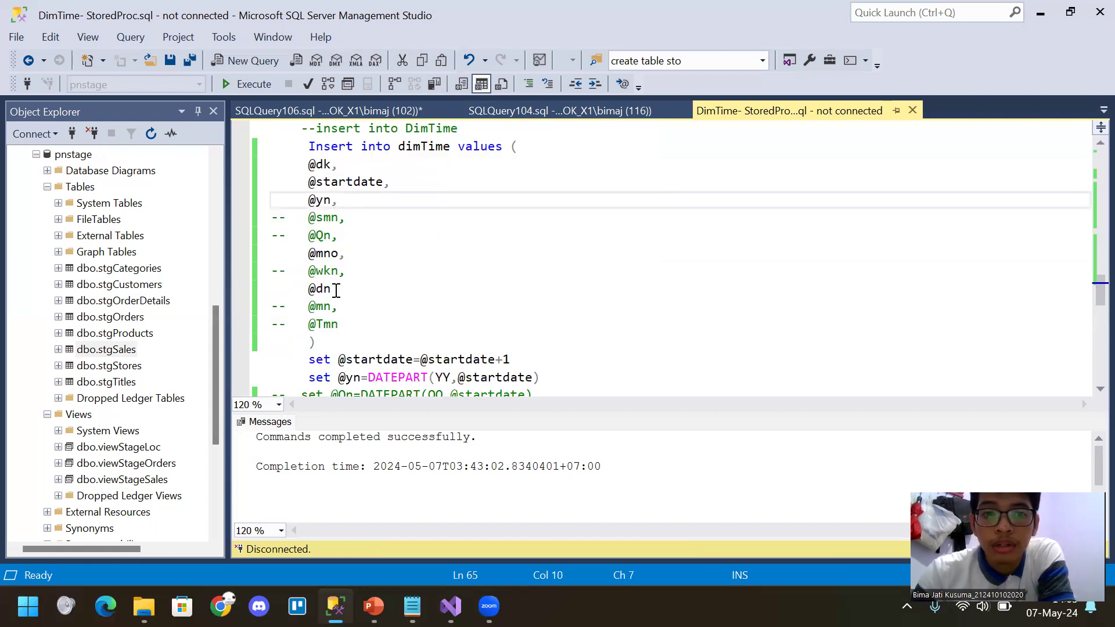
{"action": "scroll", "coordinate": [338, 301], "scroll_direction": "down", "scroll_amount": 2}
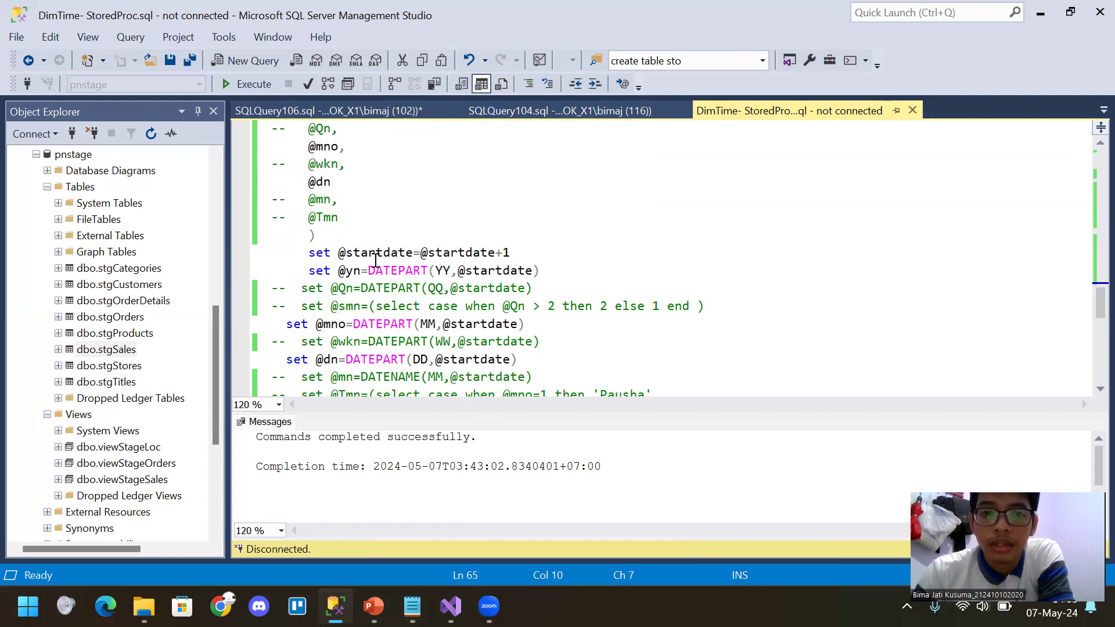
{"action": "scroll", "coordinate": [405, 329], "scroll_direction": "down", "scroll_amount": 3}
{"action": "scroll", "coordinate": [404, 294], "scroll_direction": "up", "scroll_amount": 1}
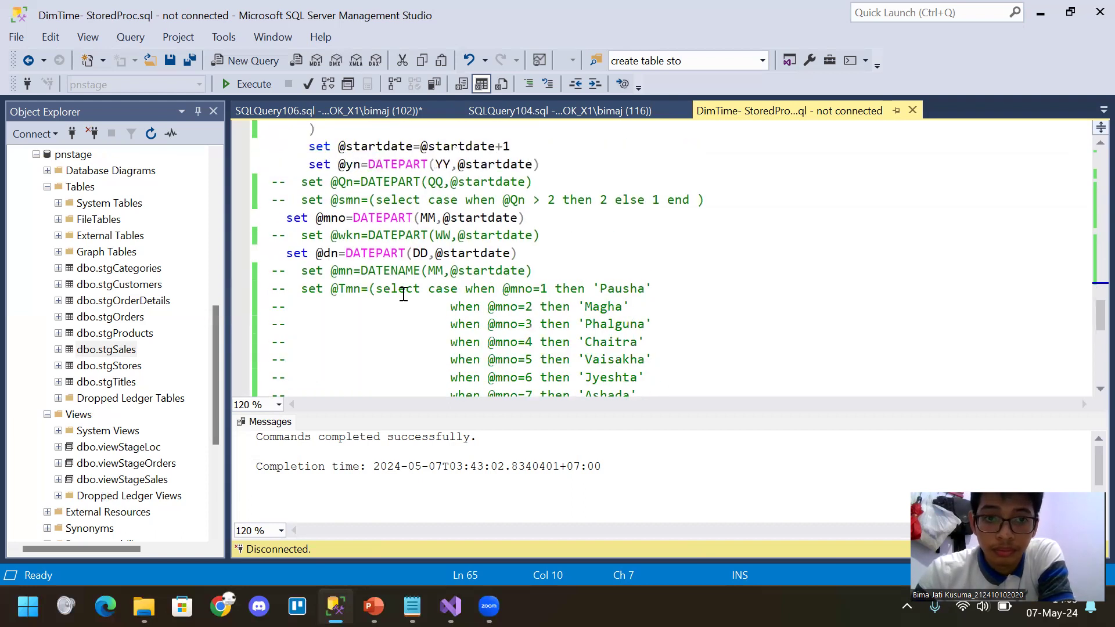
{"action": "scroll", "coordinate": [402, 277], "scroll_direction": "up", "scroll_amount": 3}
{"action": "scroll", "coordinate": [402, 277], "scroll_direction": "down", "scroll_amount": 6}
{"action": "scroll", "coordinate": [403, 277], "scroll_direction": "down", "scroll_amount": 1}
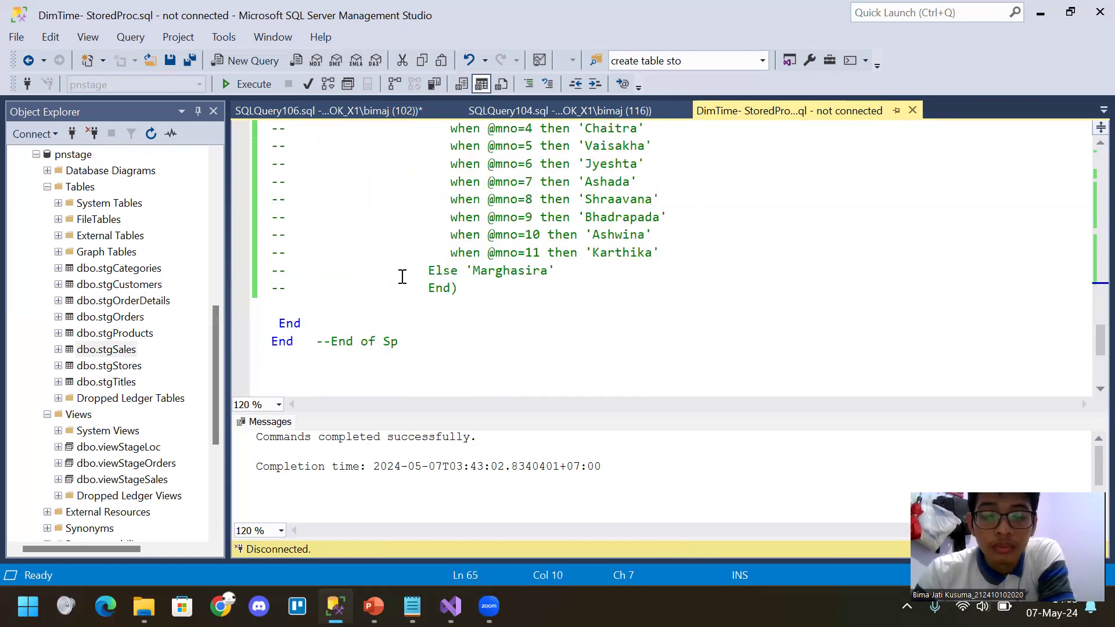
{"action": "scroll", "coordinate": [403, 276], "scroll_direction": "up", "scroll_amount": 2}
{"action": "scroll", "coordinate": [404, 274], "scroll_direction": "up", "scroll_amount": 2}
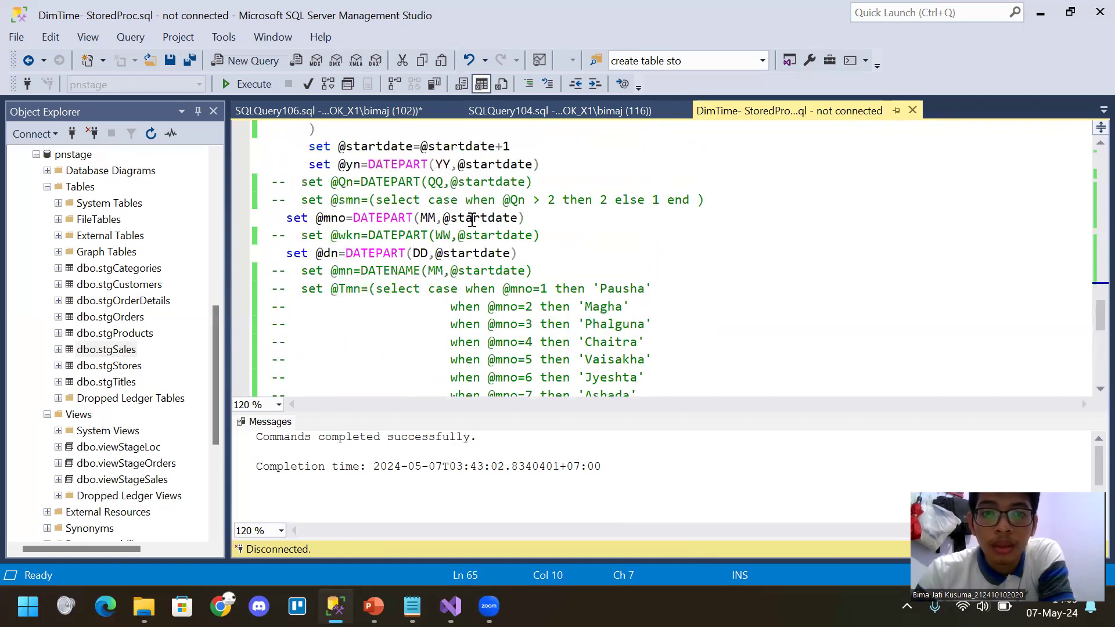
Execute the selected GenerateDimTime code through the end of the script, connecting to server INBOOK_X1 with Windows Authentication
{"action": "left_click", "coordinate": [574, 221]}
{"action": "key", "text": "ctrl+shift+End"}
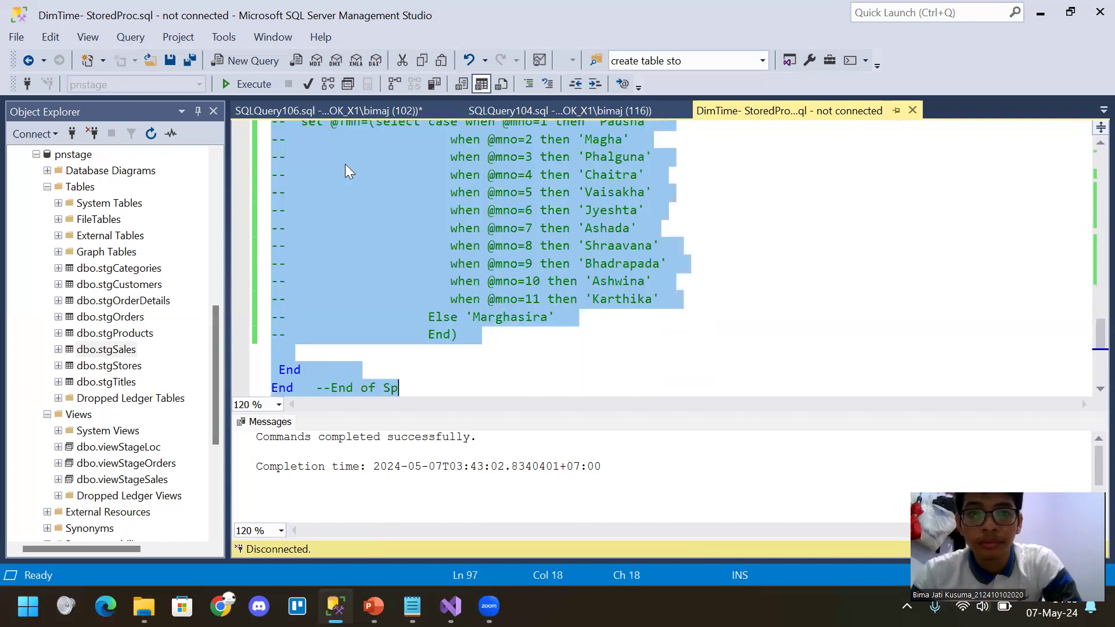
{"action": "left_click", "coordinate": [250, 85]}
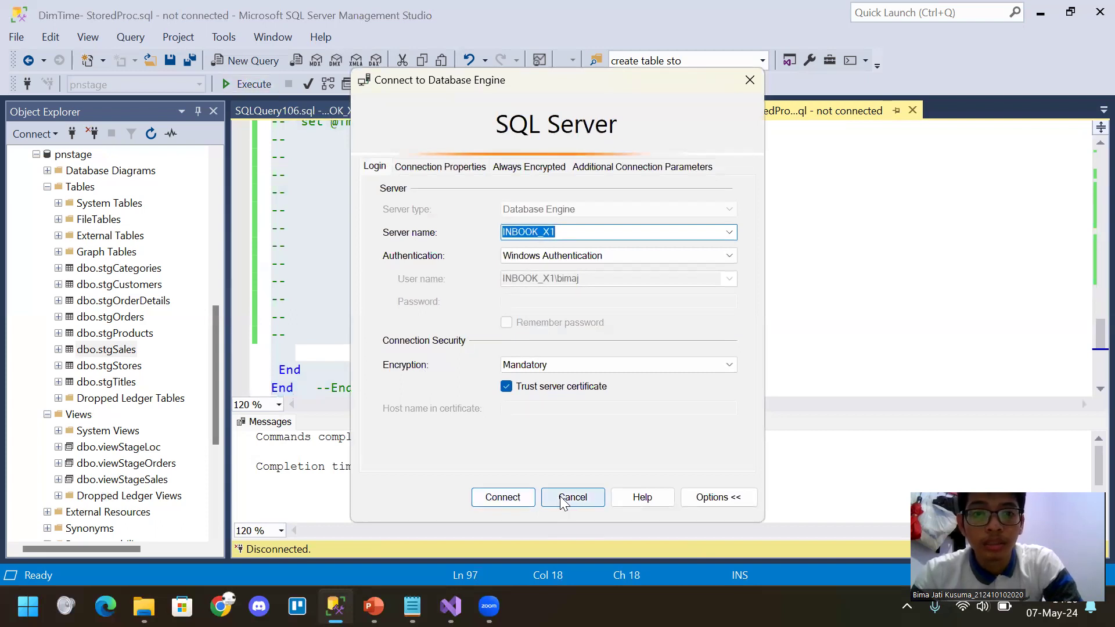
{"action": "left_click", "coordinate": [512, 497]}
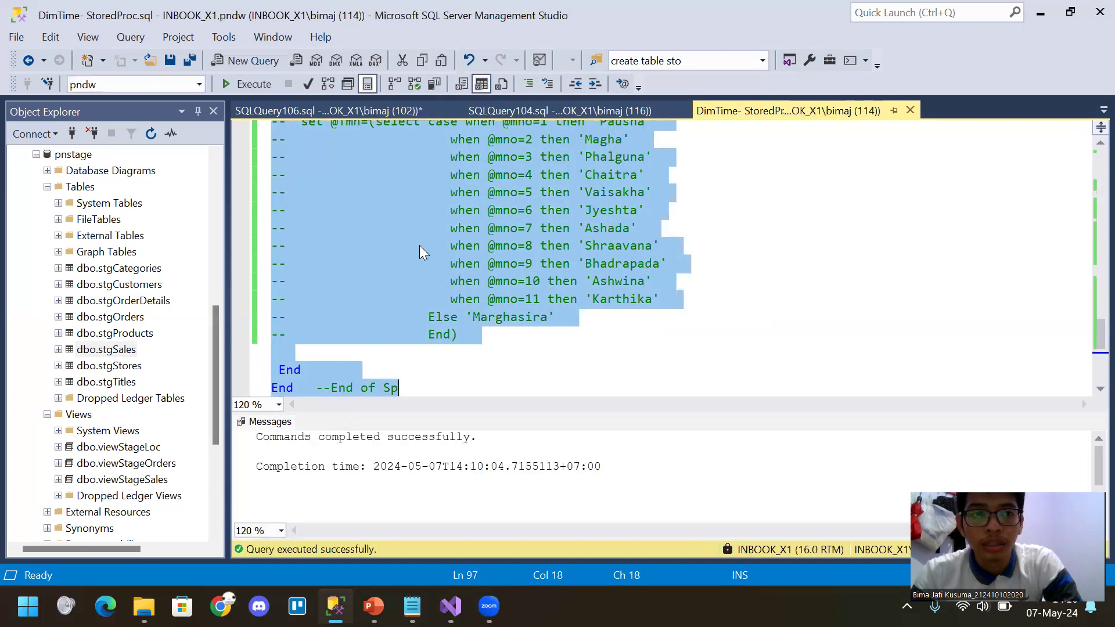
{"action": "left_click", "coordinate": [416, 374]}
Query the top 1000 rows of the dbo.dimTime table in the pndw database
{"action": "scroll", "coordinate": [111, 432], "scroll_direction": "down", "scroll_amount": 1}
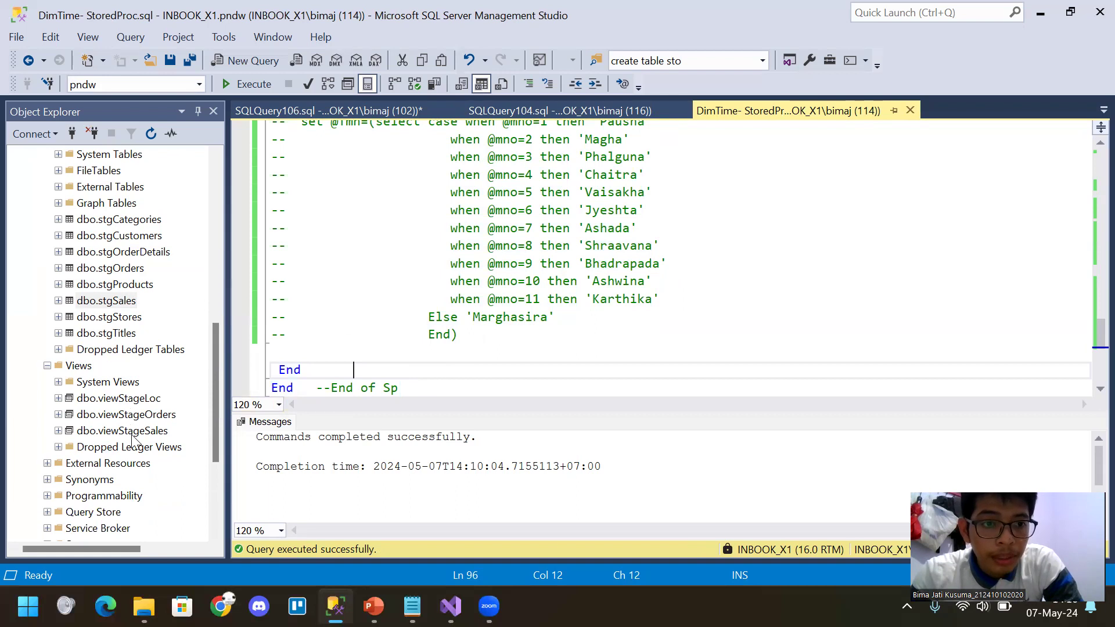
{"action": "scroll", "coordinate": [121, 418], "scroll_direction": "up", "scroll_amount": 10}
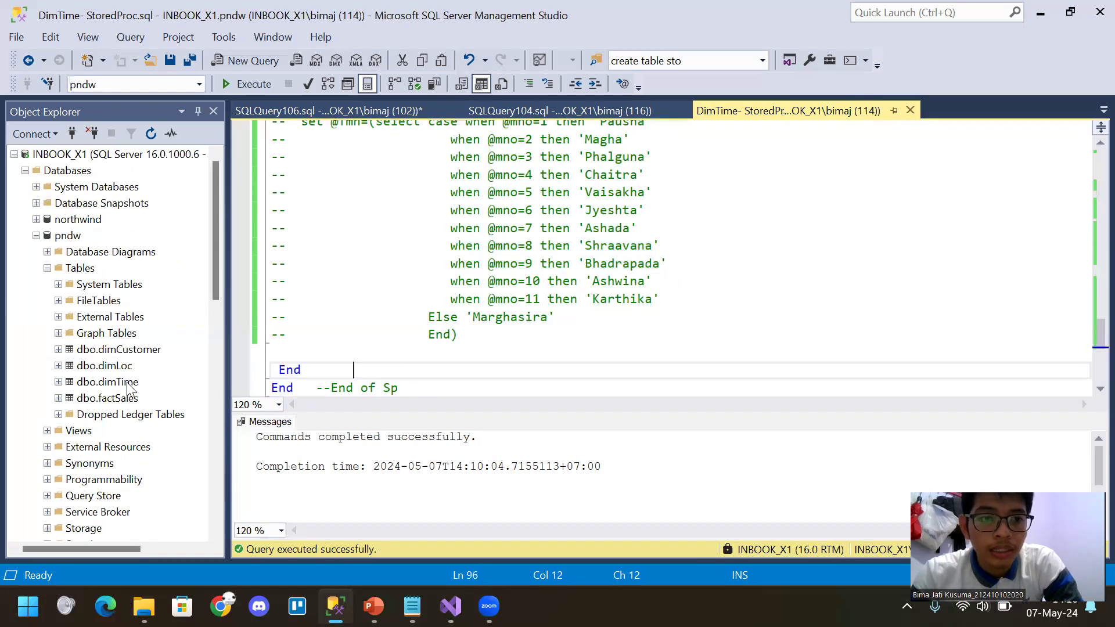
{"action": "right_click", "coordinate": [122, 382]}
{"action": "left_click", "coordinate": [198, 286]}
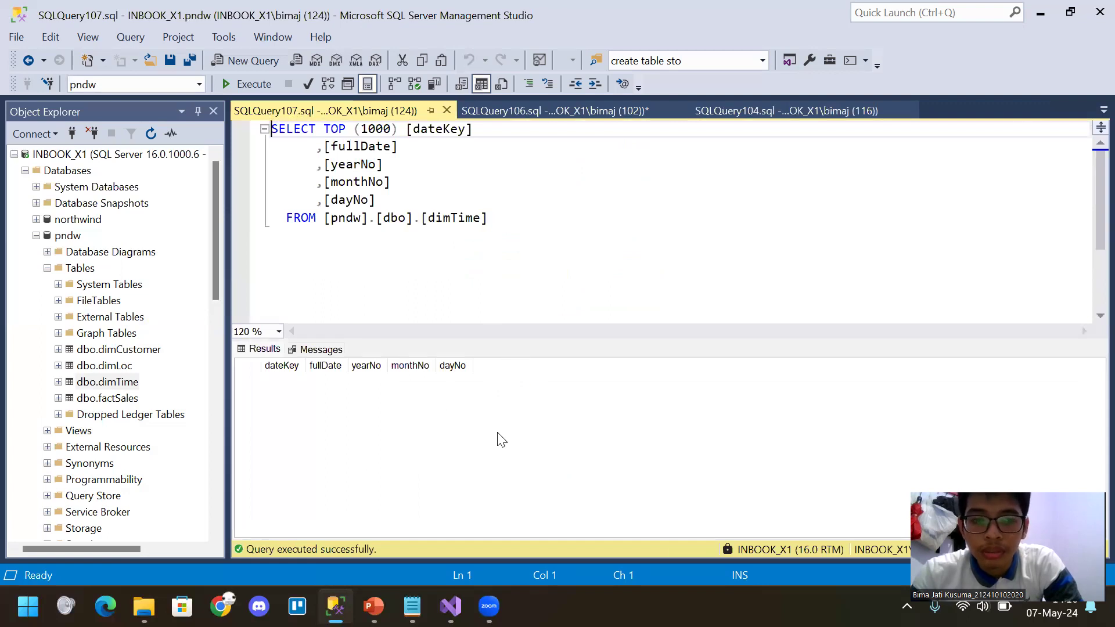
{"action": "left_click_drag", "start_coordinate": [934, 503], "coordinate": [938, 340]}
{"action": "left_click", "coordinate": [360, 395]}
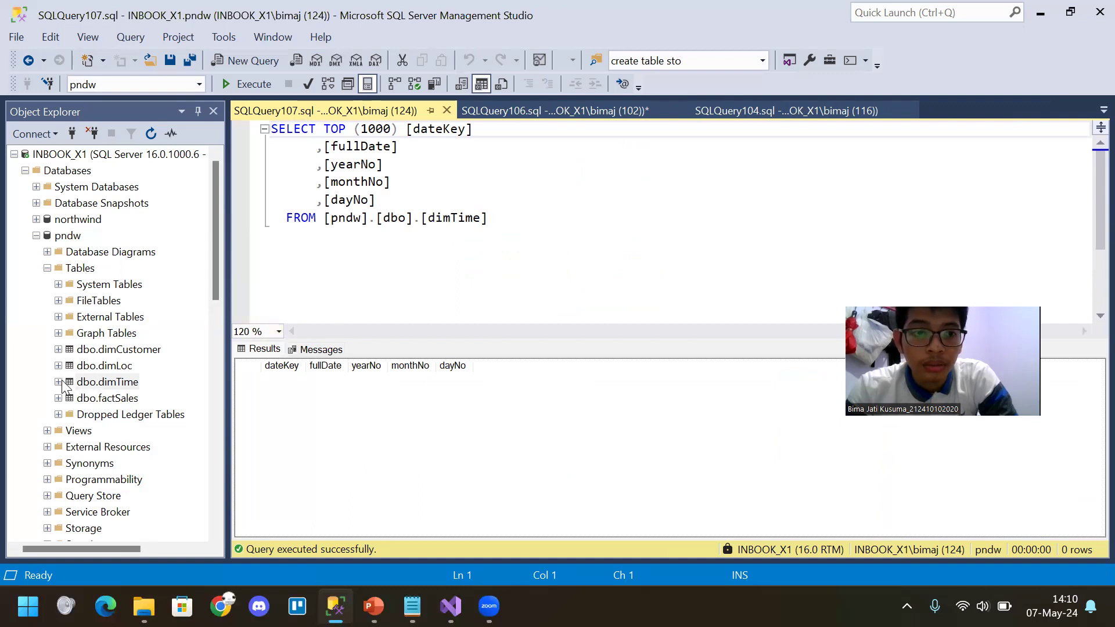
{"action": "left_click", "coordinate": [61, 236]}
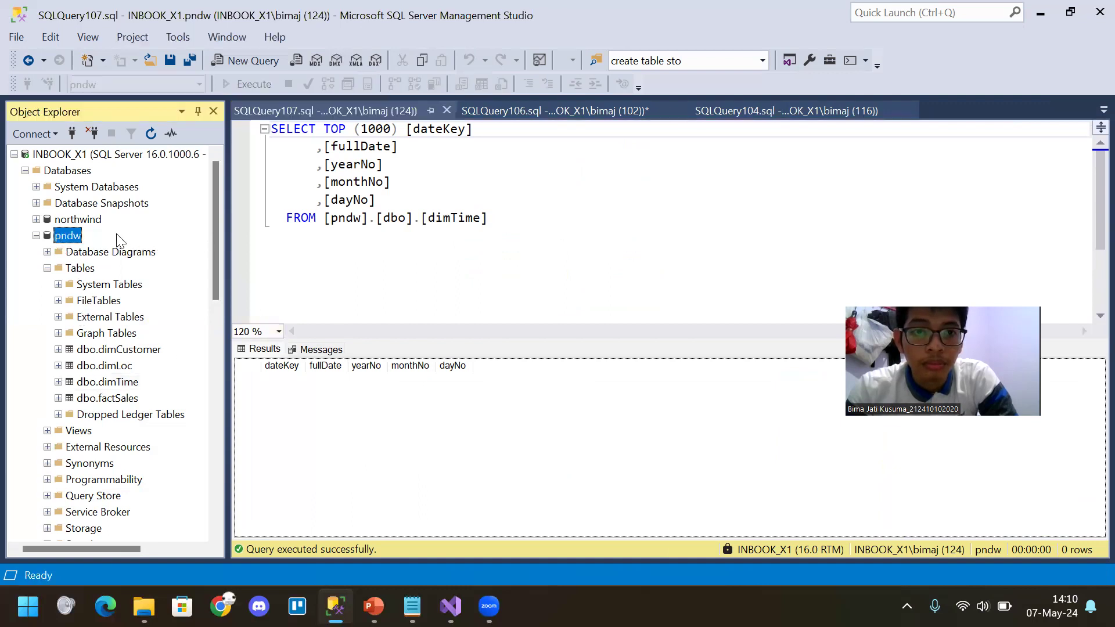
{"action": "left_click", "coordinate": [642, 111]}
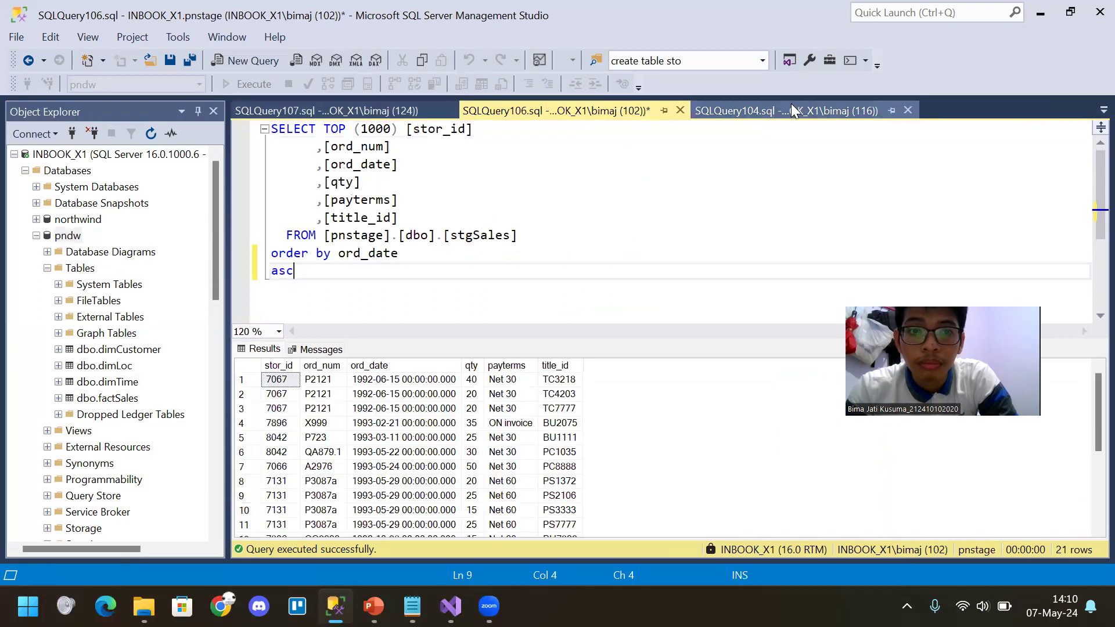
{"action": "left_click", "coordinate": [791, 108]}
{"action": "left_click", "coordinate": [593, 107]}
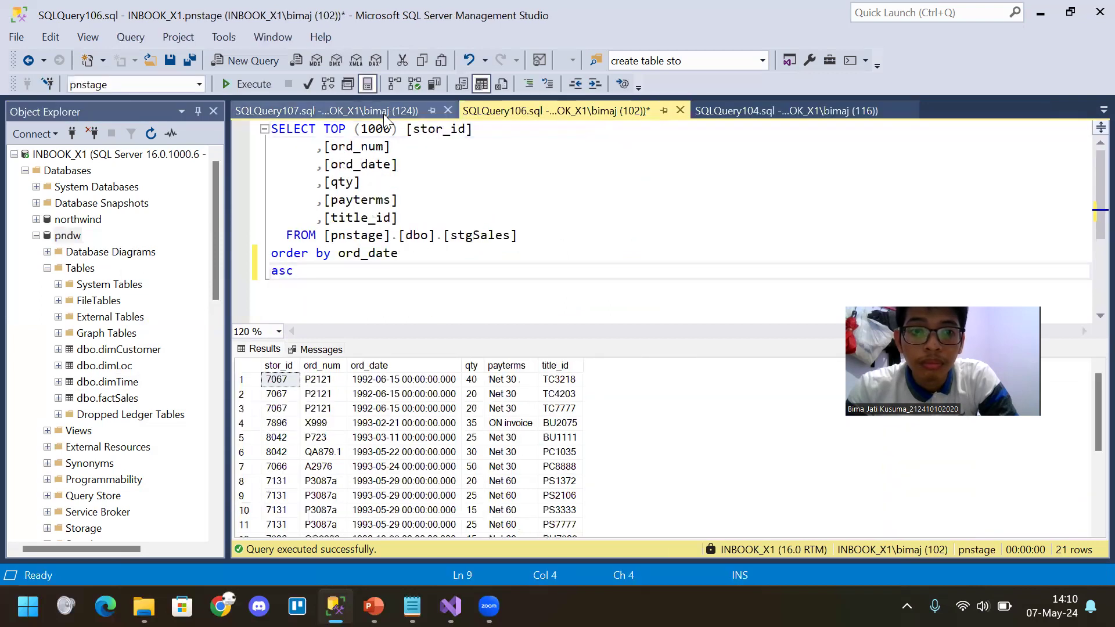
{"action": "left_click", "coordinate": [383, 114]}
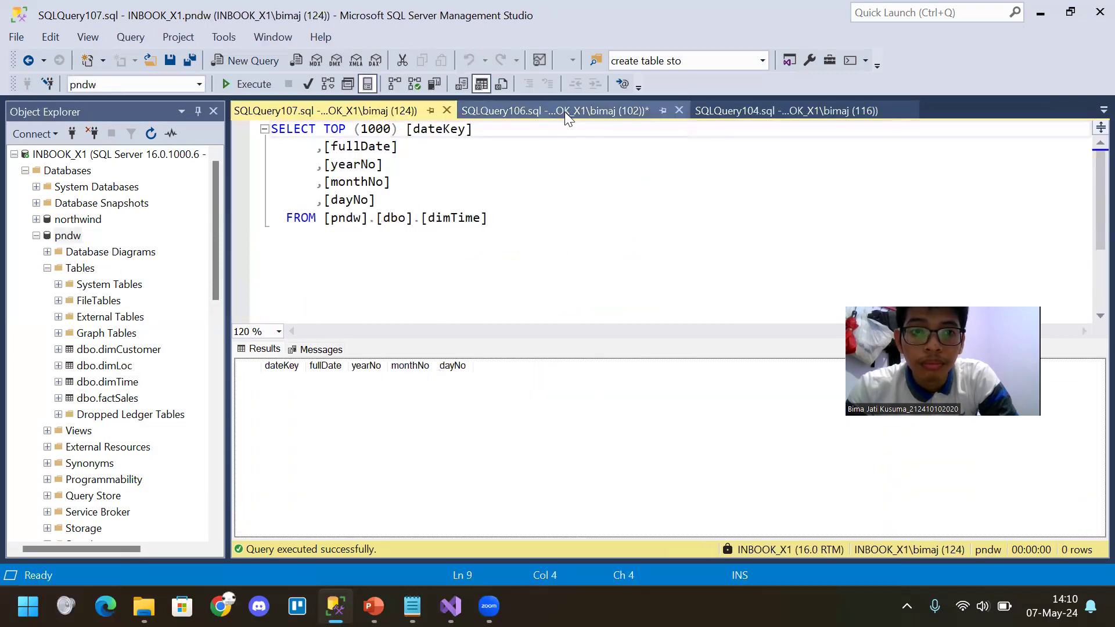
{"action": "left_click", "coordinate": [492, 221]}
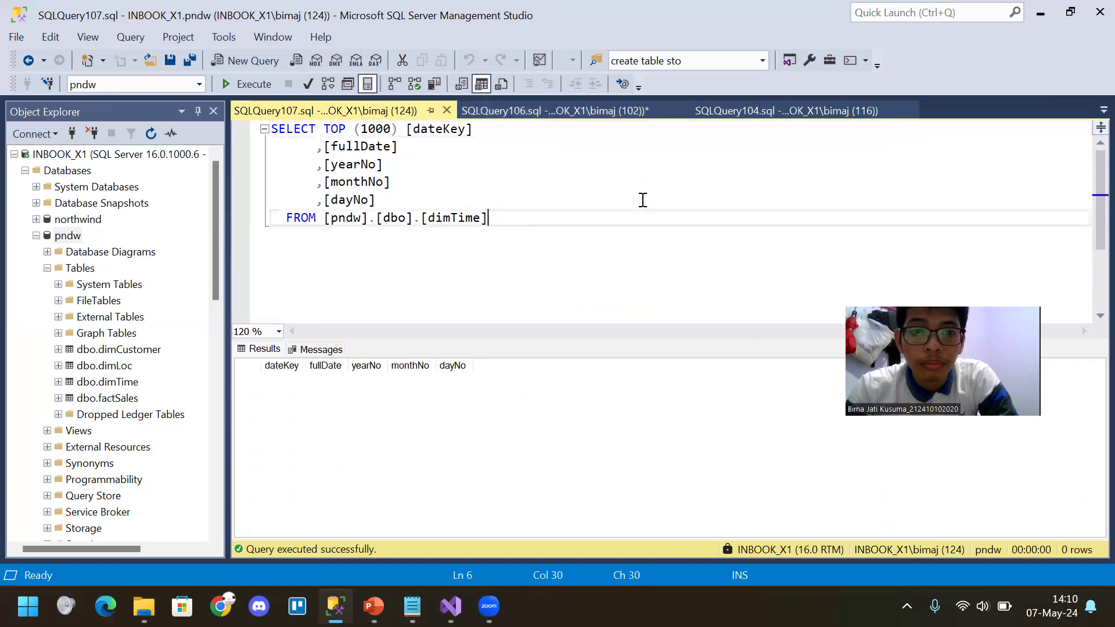
{"action": "left_click", "coordinate": [792, 110]}
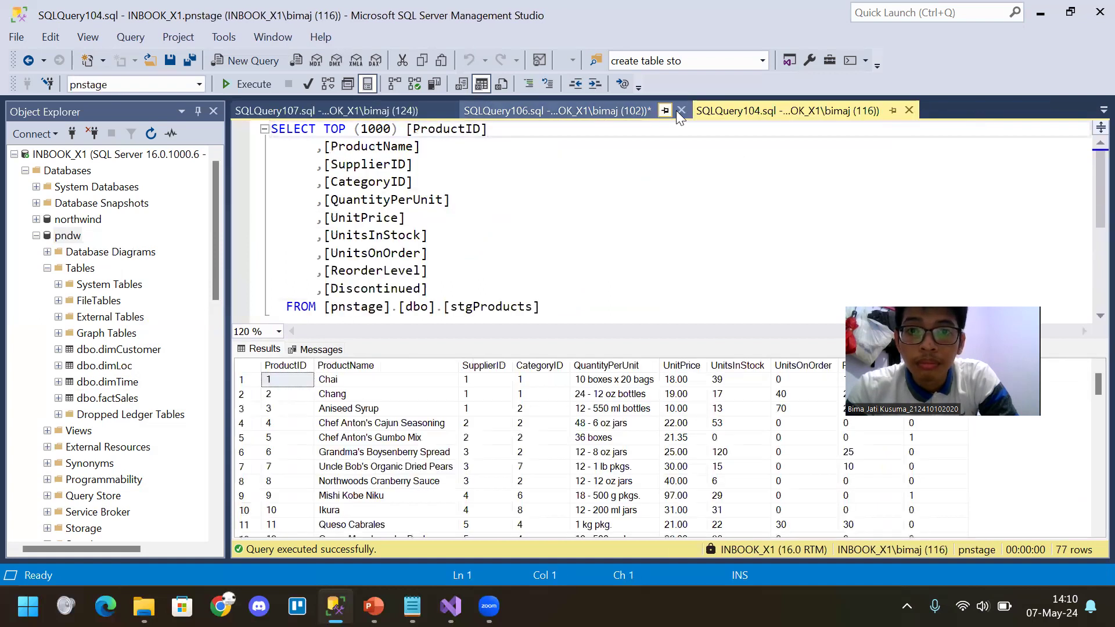
{"action": "left_click", "coordinate": [681, 110]}
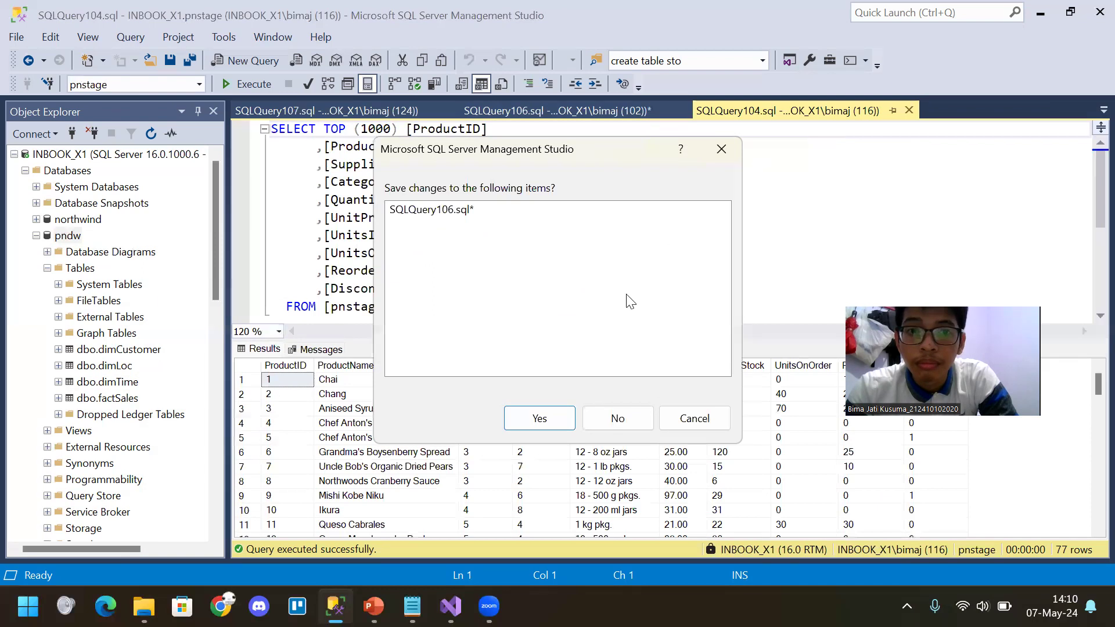
{"action": "left_click", "coordinate": [691, 423]}
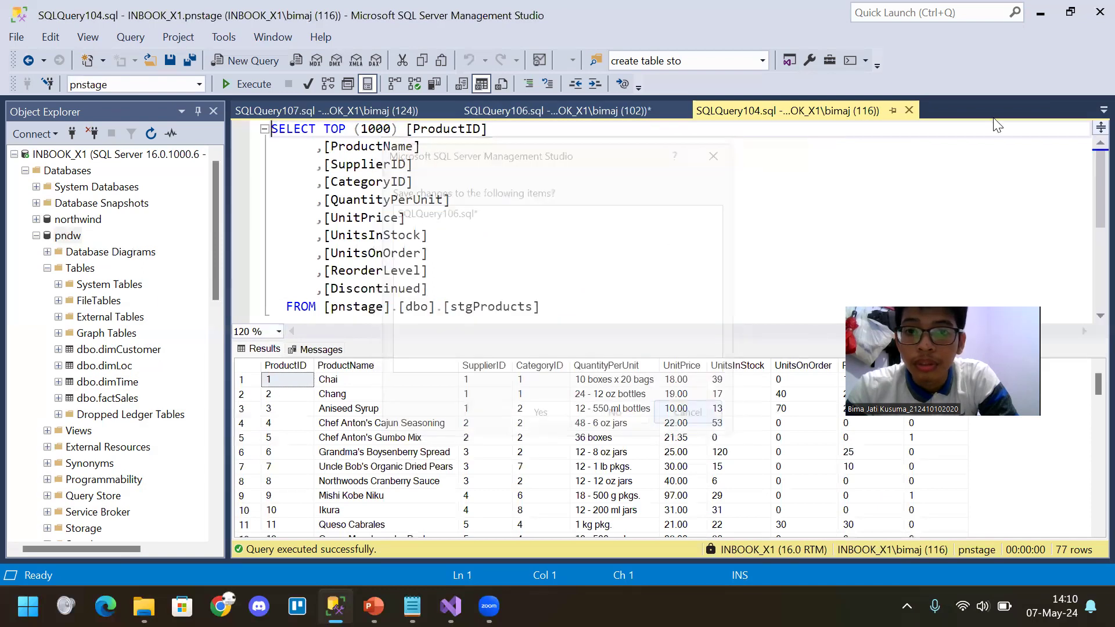
Execute the entire DimTime- StoredProc.sql script against the pndw database to recreate the GenerateDimTime procedure
{"action": "left_click", "coordinate": [1103, 110]}
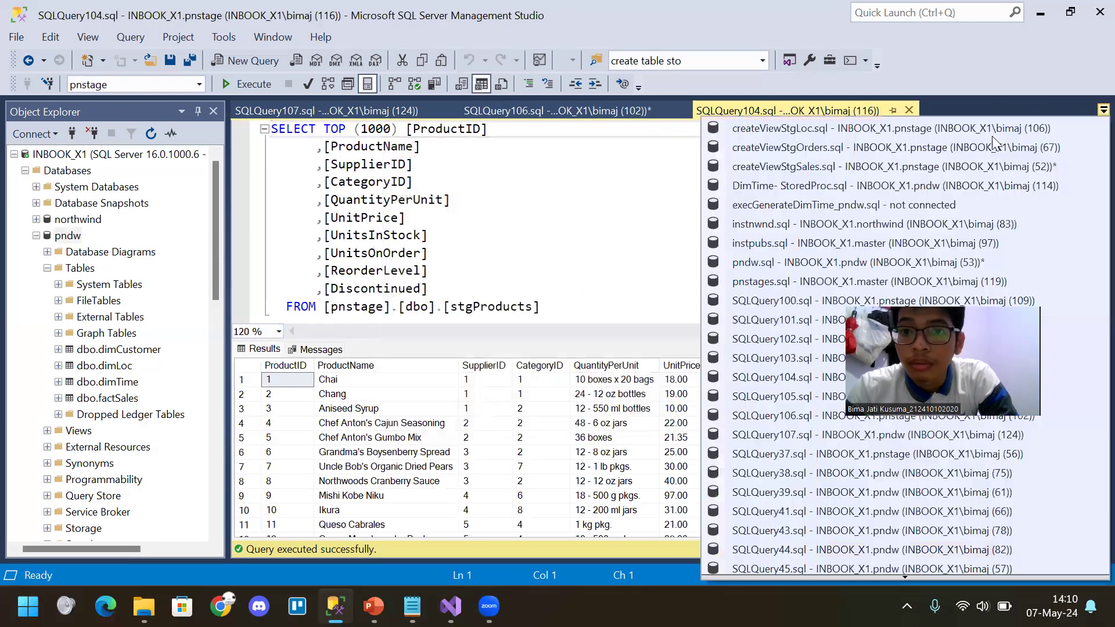
{"action": "left_click", "coordinate": [812, 189]}
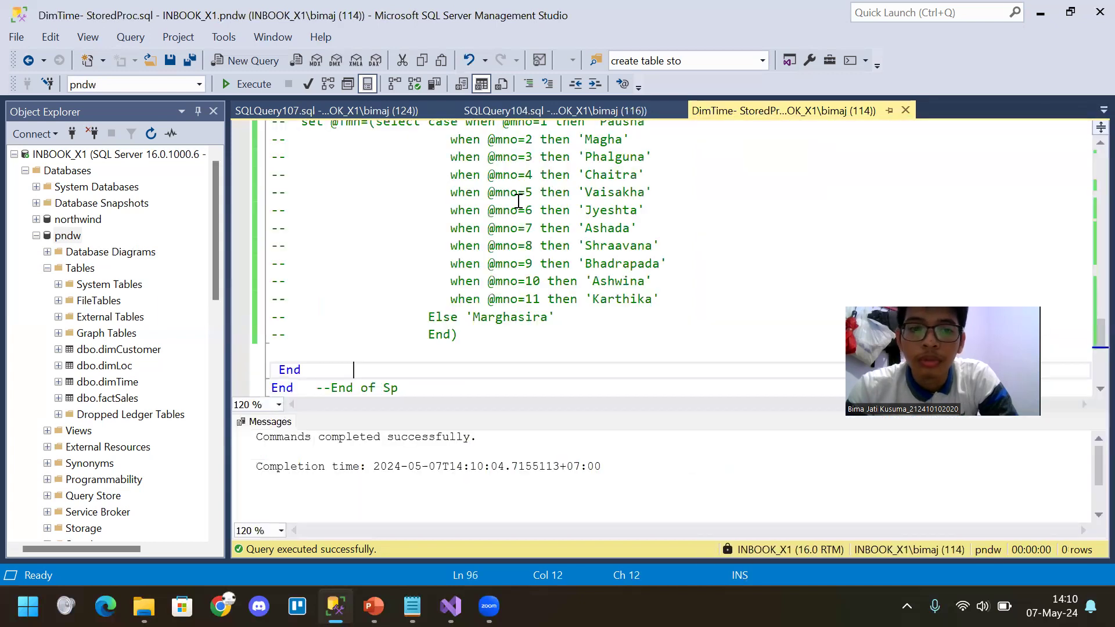
{"action": "scroll", "coordinate": [518, 201], "scroll_direction": "up", "scroll_amount": 2}
{"action": "key", "text": "ctrl+a"}
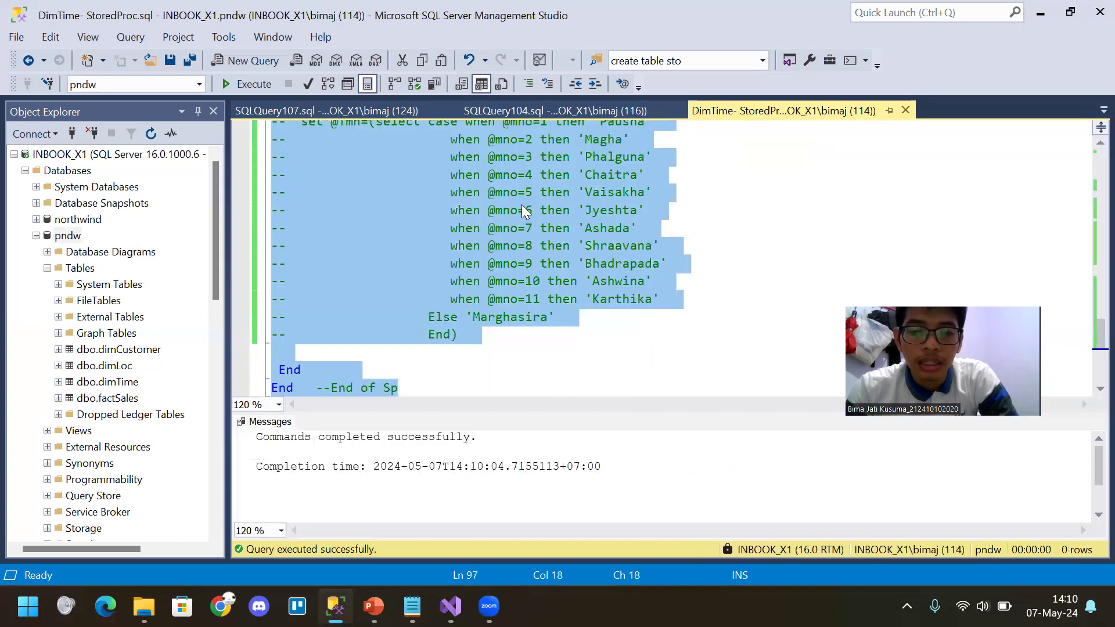
{"action": "left_click", "coordinate": [250, 84]}
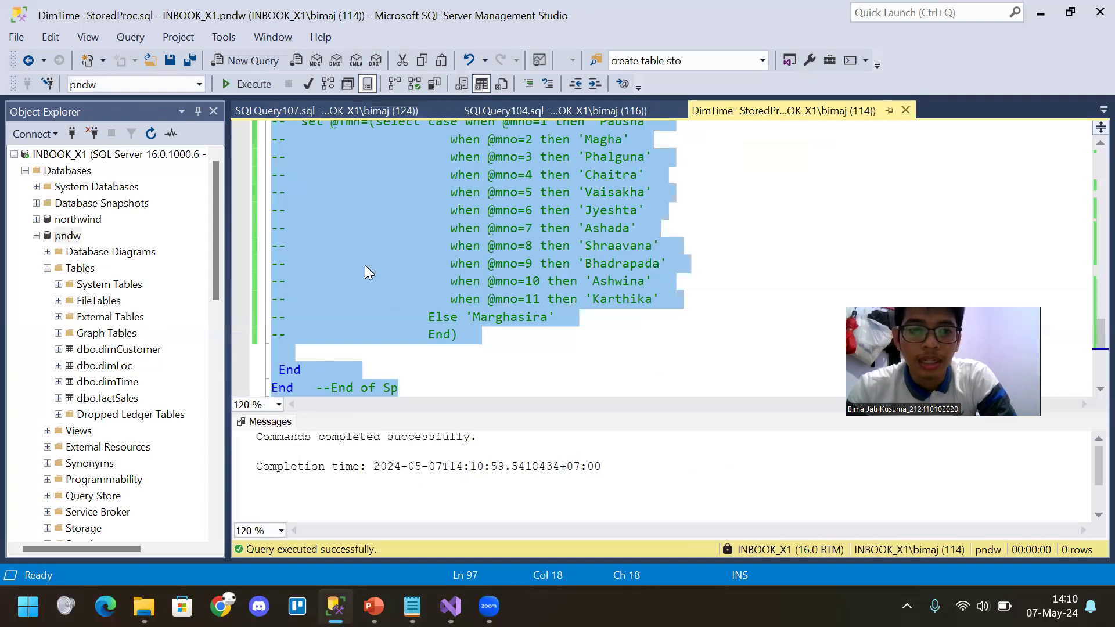
{"action": "left_click", "coordinate": [486, 376]}
{"action": "scroll", "coordinate": [523, 348], "scroll_direction": "down", "scroll_amount": 3}
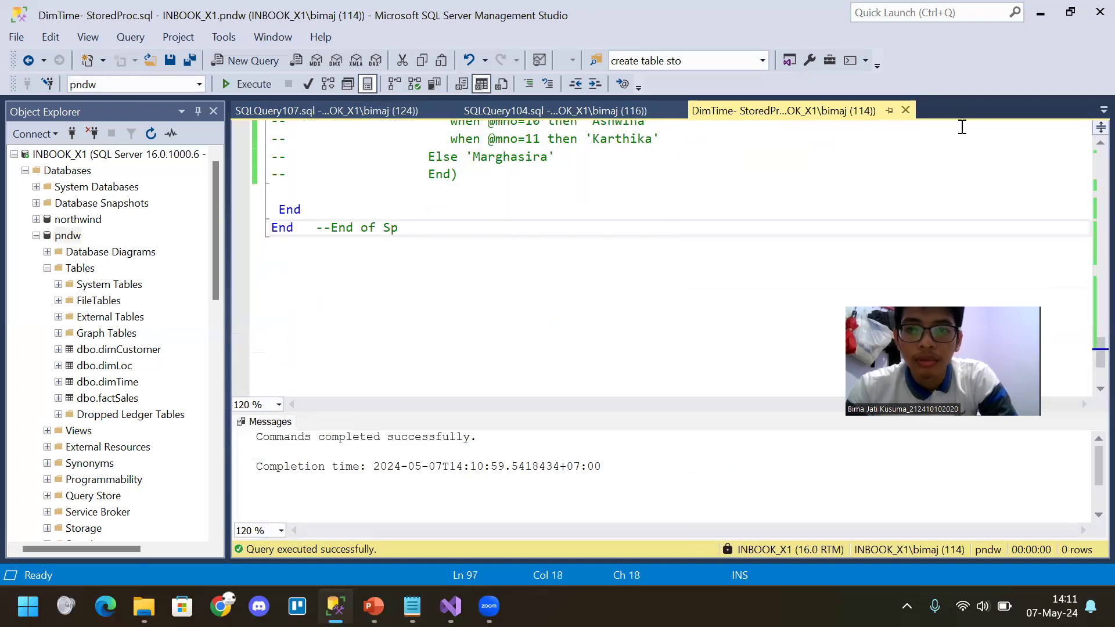
Run exec GenerateDimTime from execGenerateDimTime_pndw.sql, connecting to server INBOOK_X1 with Windows Authentication
{"action": "left_click", "coordinate": [1103, 110]}
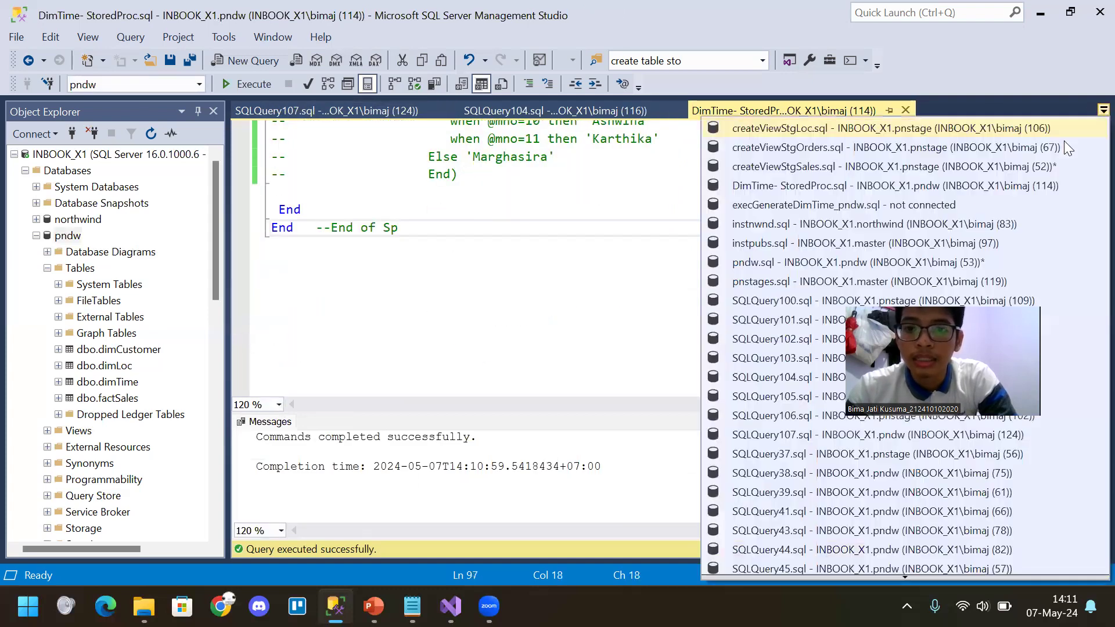
{"action": "left_click", "coordinate": [791, 205]}
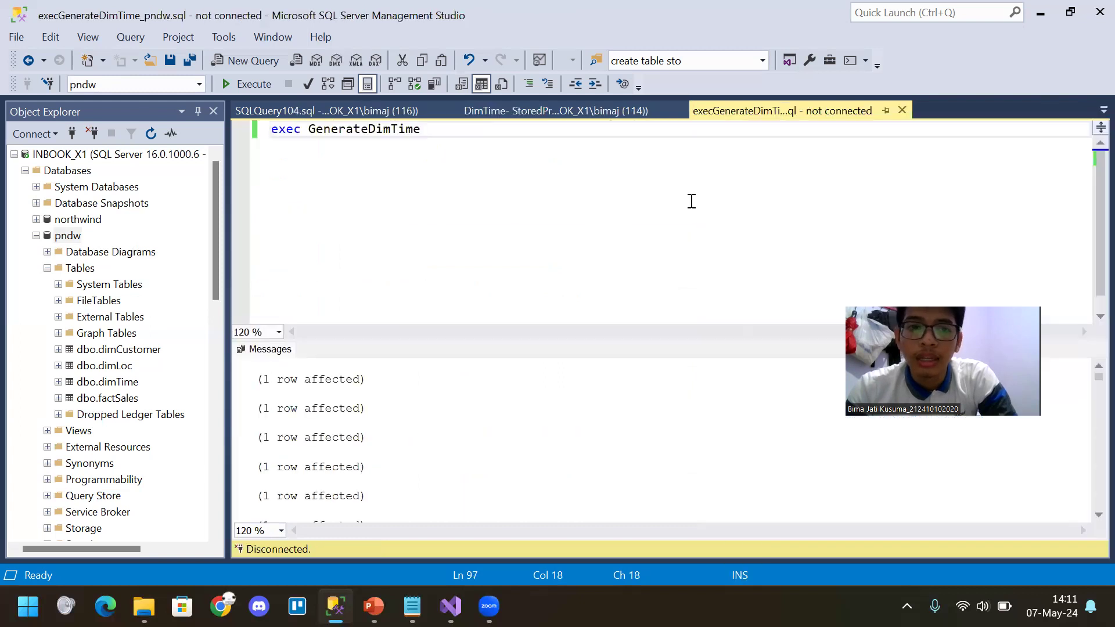
{"action": "key", "text": "shift+Home"}
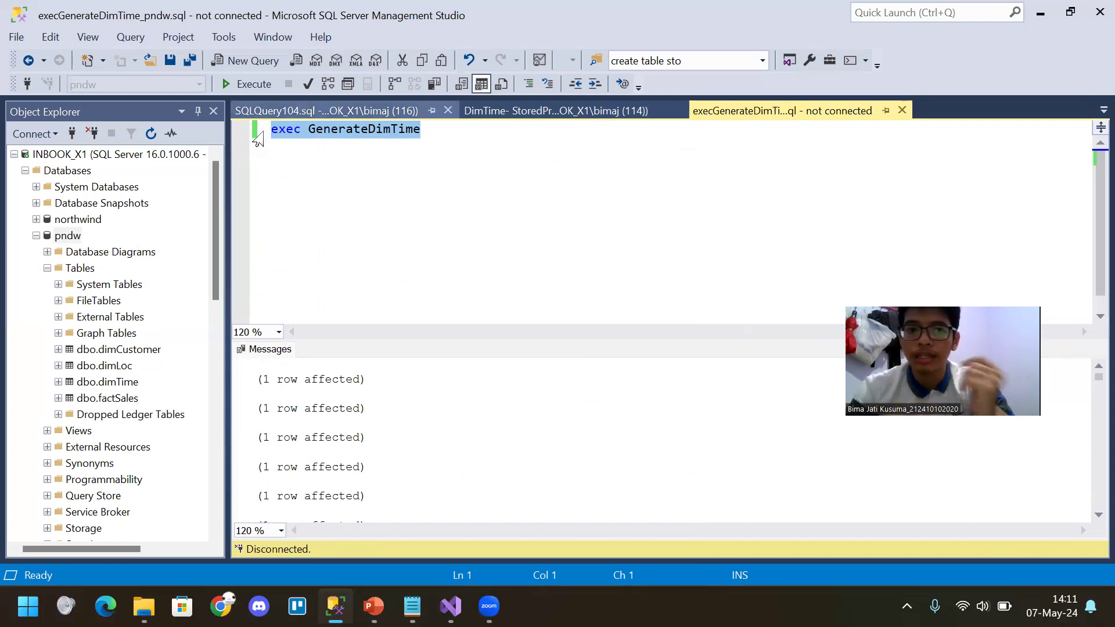
{"action": "left_click", "coordinate": [375, 139]}
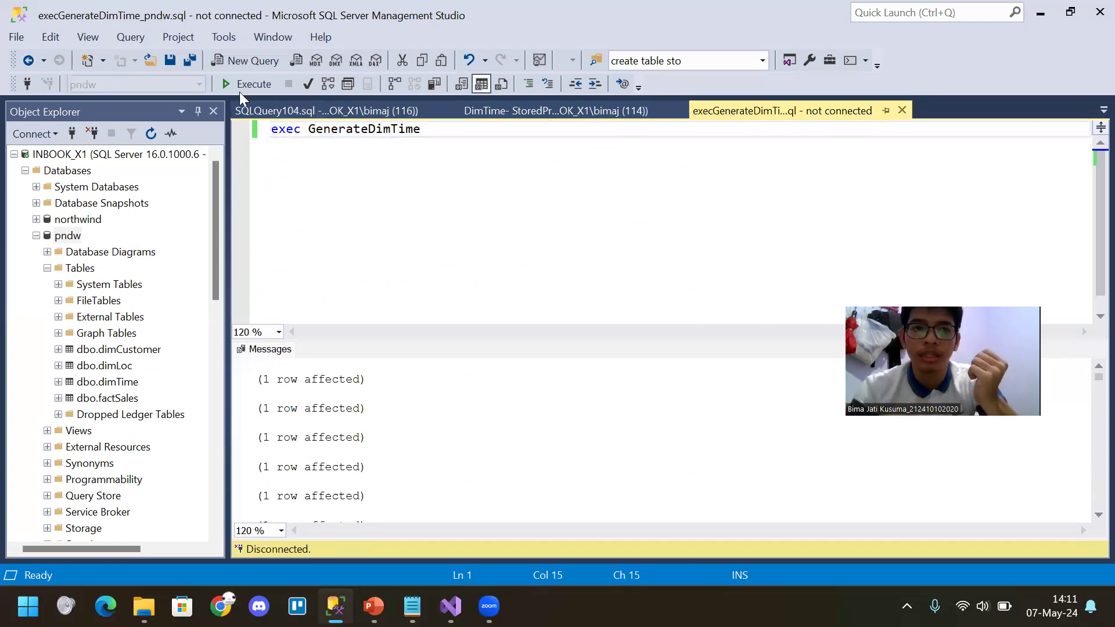
{"action": "left_click", "coordinate": [274, 128]}
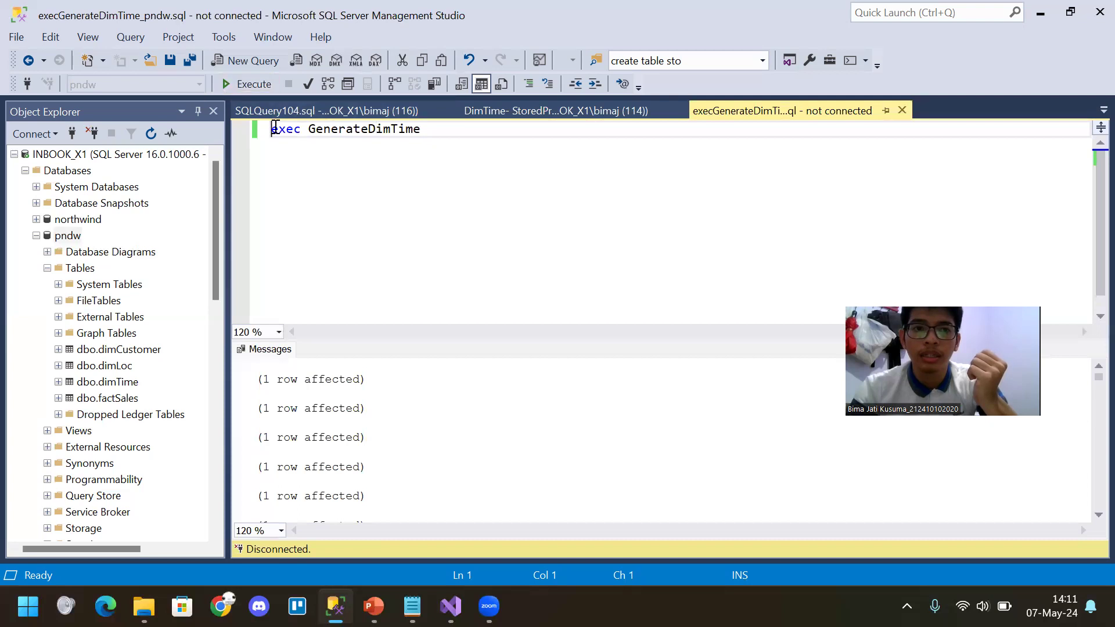
{"action": "left_click", "coordinate": [251, 85]}
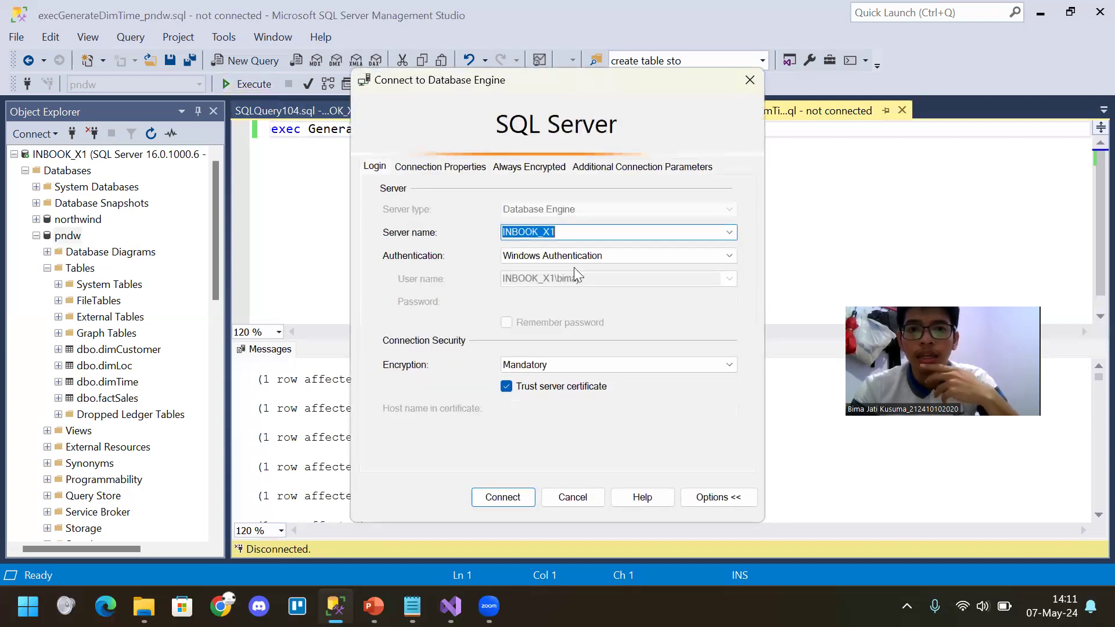
{"action": "left_click", "coordinate": [525, 499]}
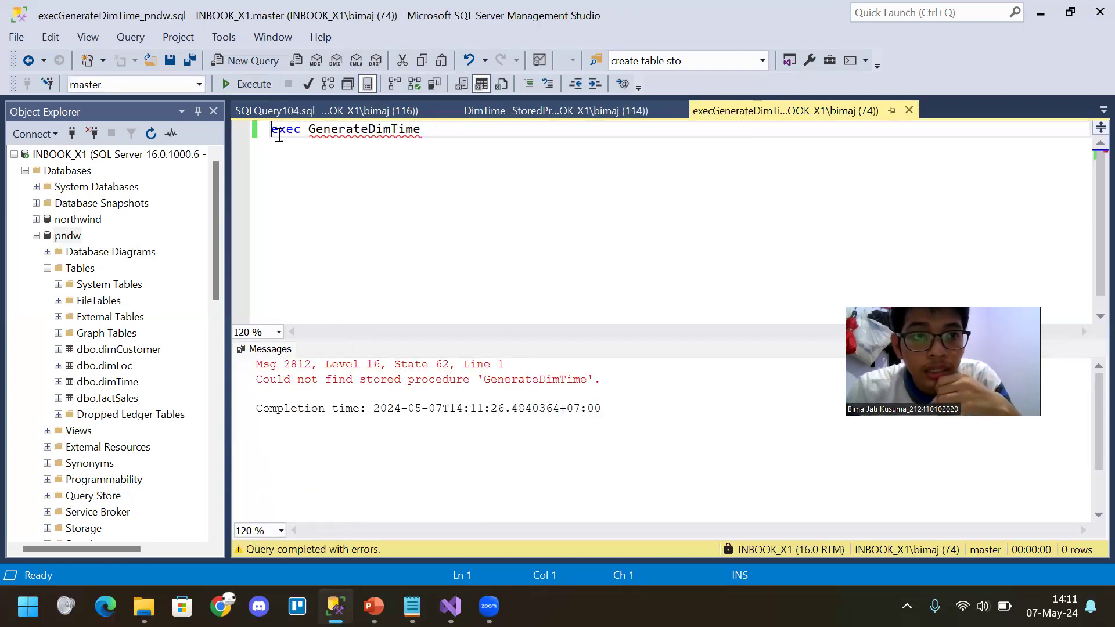
Set the exec GenerateDimTime query's database to pndw and execute it again
{"action": "left_click", "coordinate": [200, 85]}
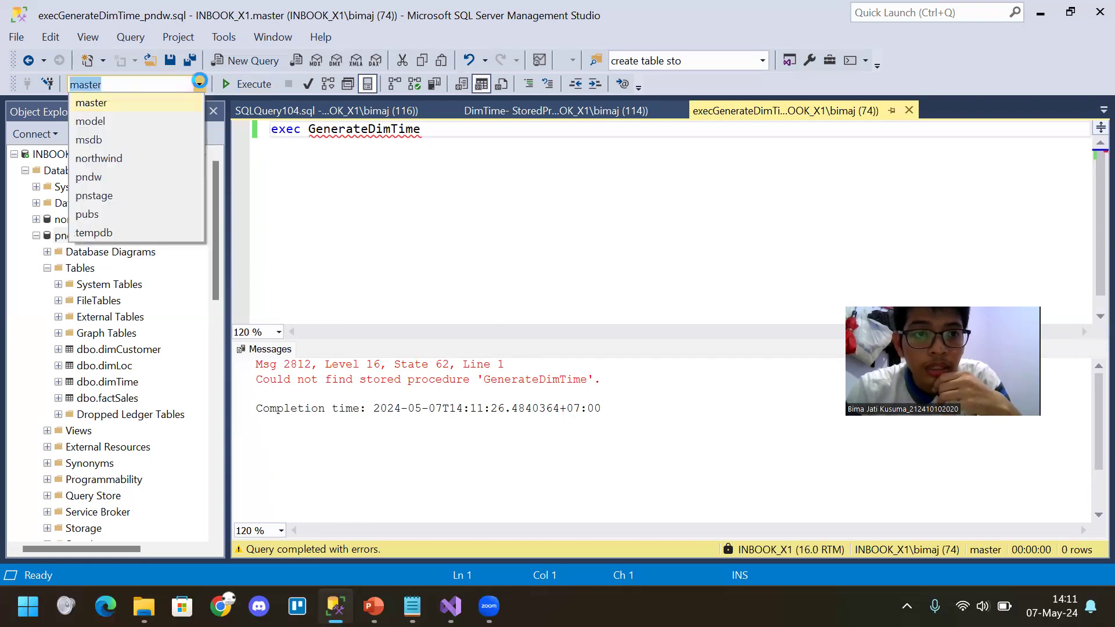
{"action": "left_click", "coordinate": [115, 183]}
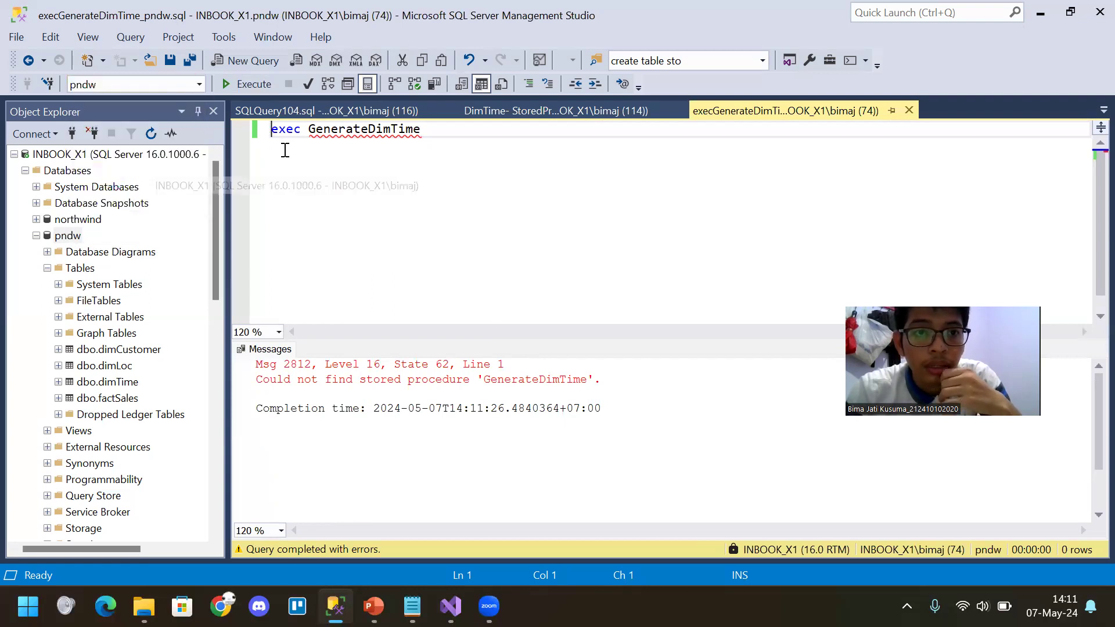
{"action": "left_click", "coordinate": [303, 138]}
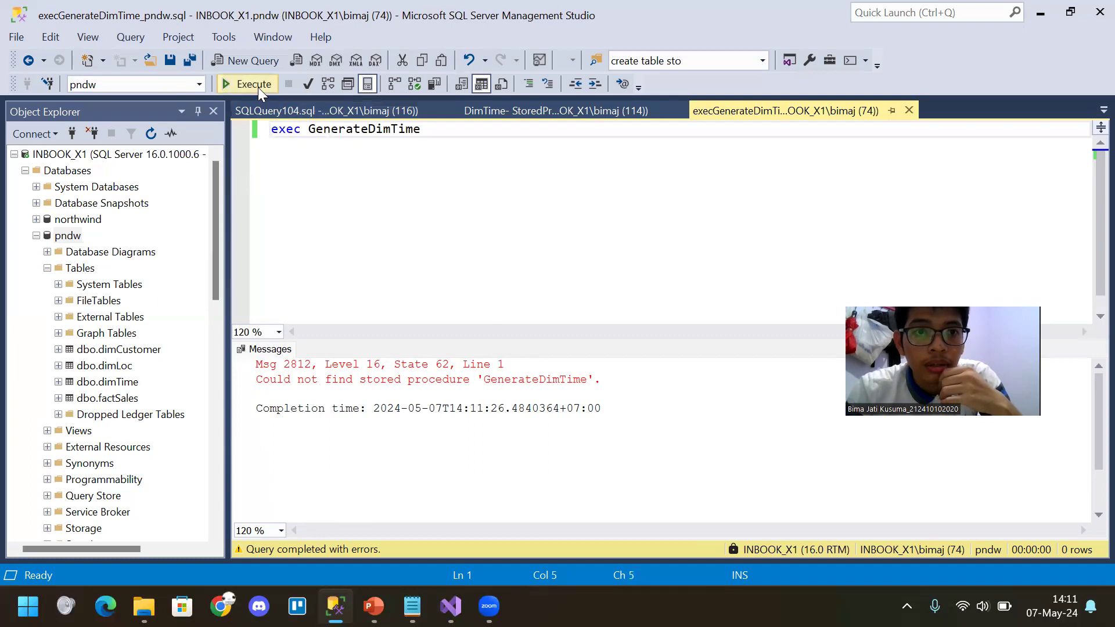
{"action": "left_click", "coordinate": [258, 87]}
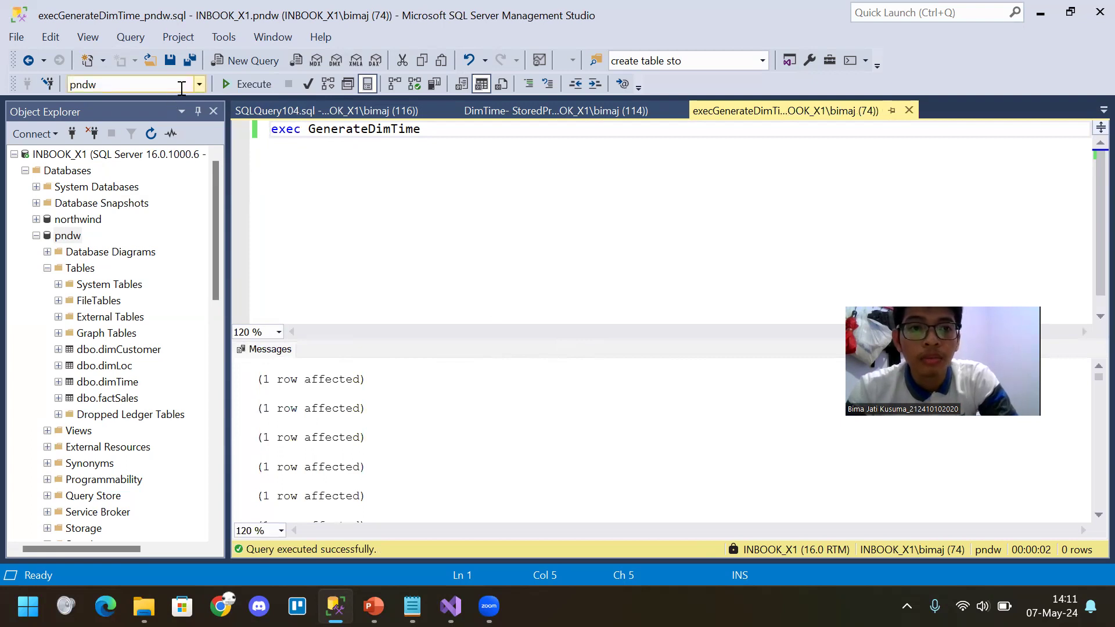
Review the list of available databases and the USE pndw statement at the start of DimTime- StoredProc.sql
{"action": "left_click", "coordinate": [200, 85]}
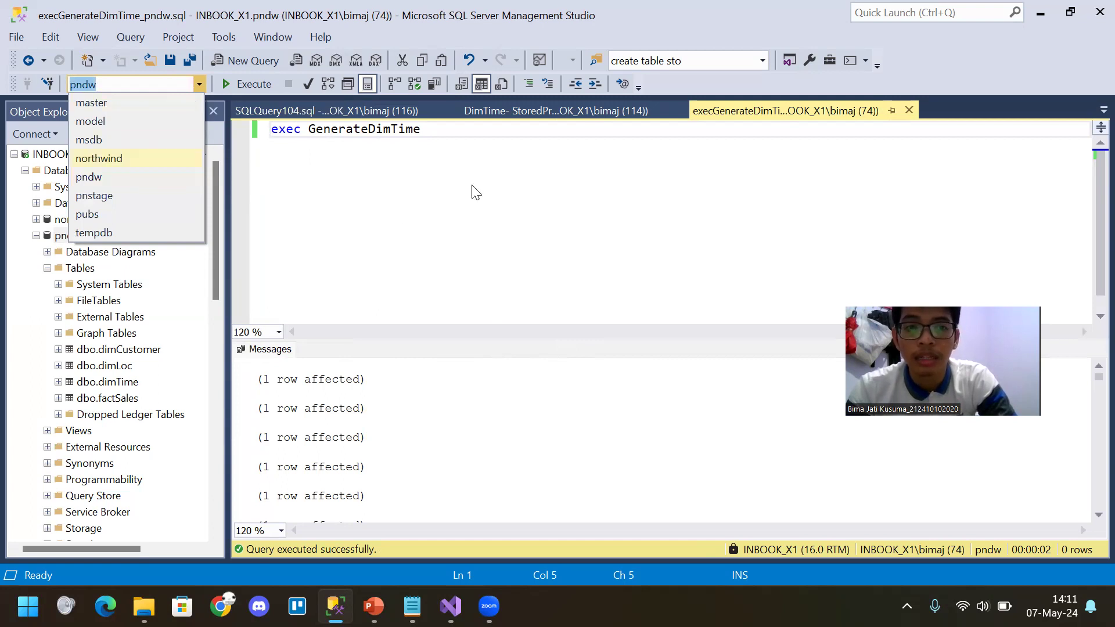
{"action": "key", "text": "Escape"}
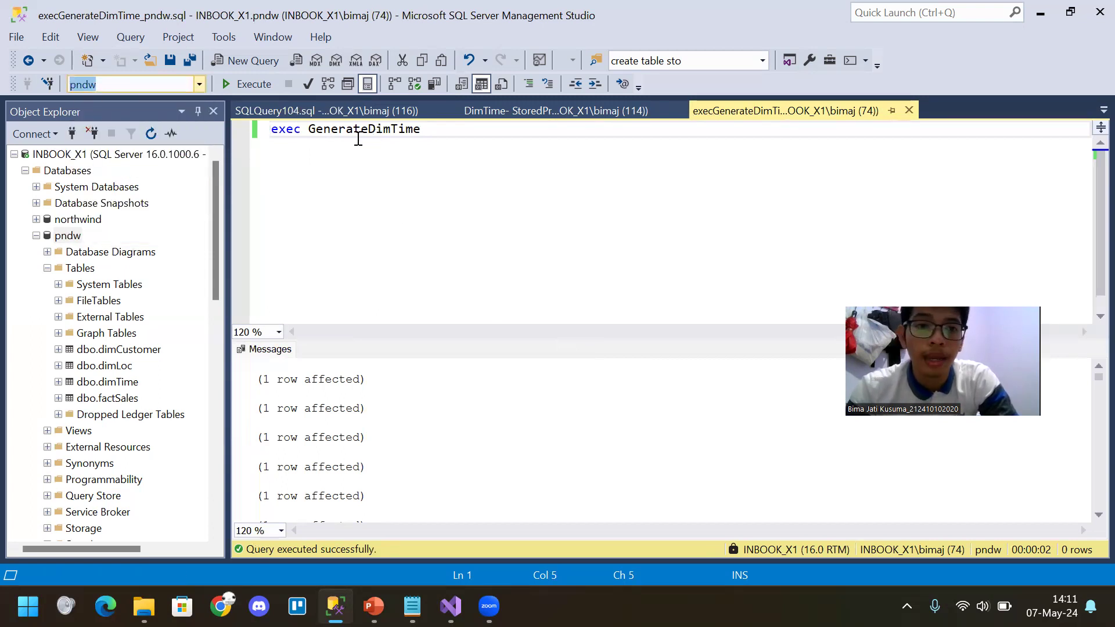
{"action": "left_click", "coordinate": [327, 112]}
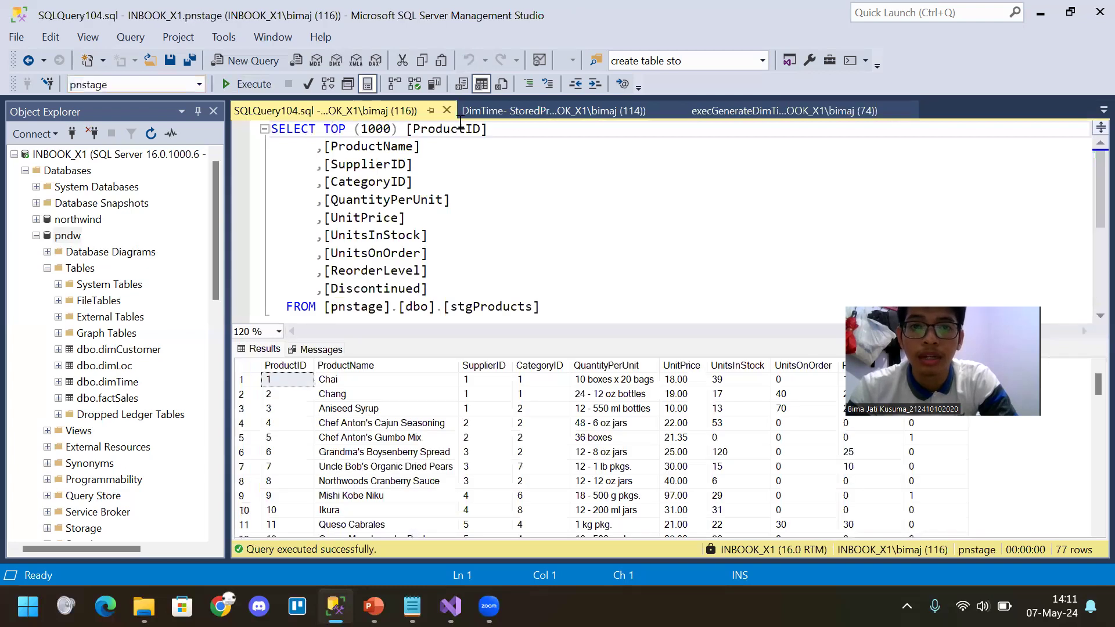
{"action": "left_click", "coordinate": [783, 111]}
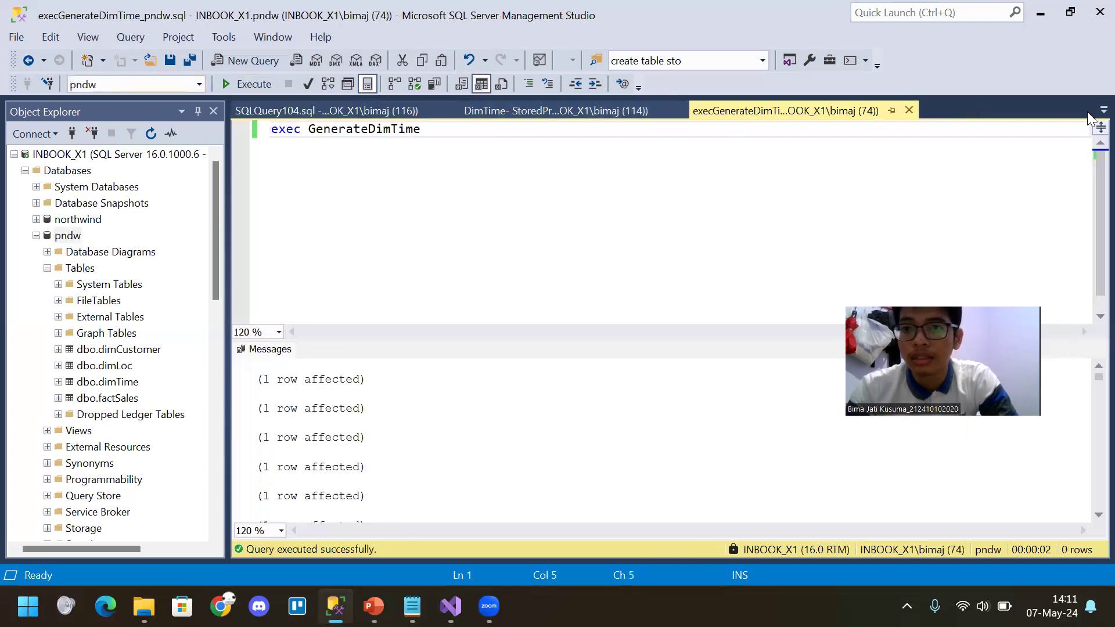
{"action": "left_click", "coordinate": [1103, 110]}
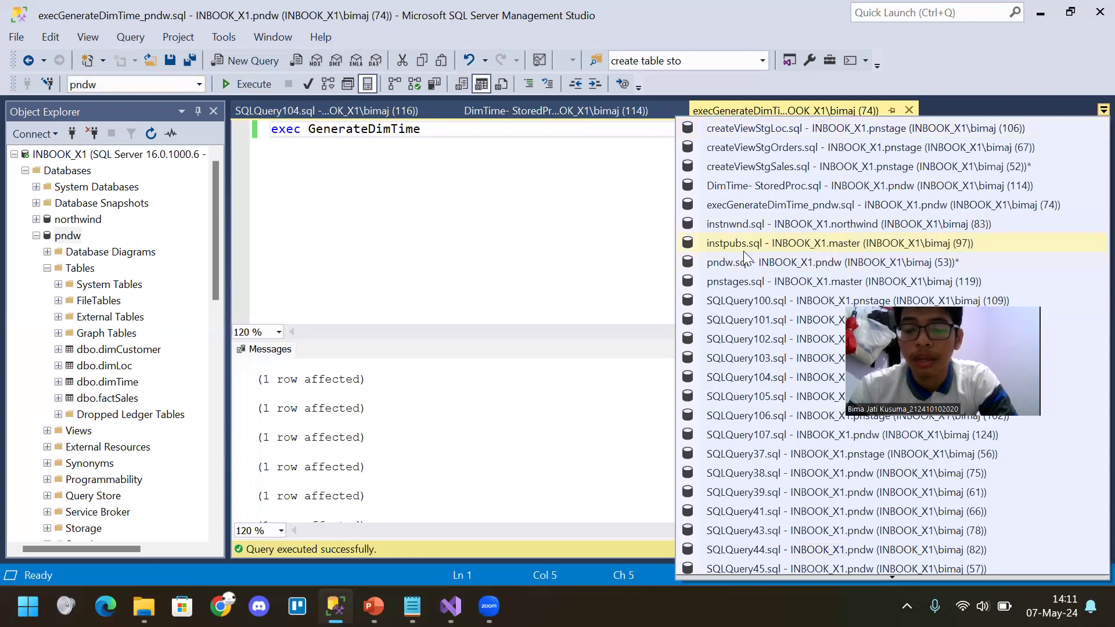
{"action": "left_click", "coordinate": [748, 189]}
{"action": "scroll", "coordinate": [439, 194], "scroll_direction": "up", "scroll_amount": 15}
{"action": "scroll", "coordinate": [440, 194], "scroll_direction": "up", "scroll_amount": 5}
{"action": "left_click_drag", "start_coordinate": [338, 128], "coordinate": [289, 135]}
{"action": "left_click", "coordinate": [369, 158]}
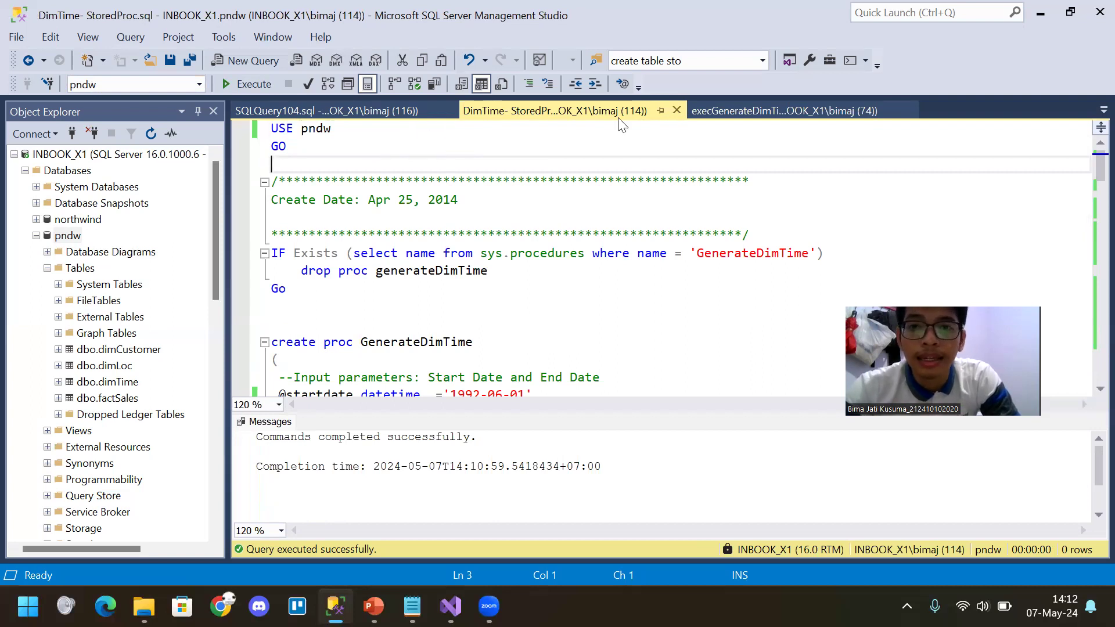
{"action": "left_click", "coordinate": [731, 109]}
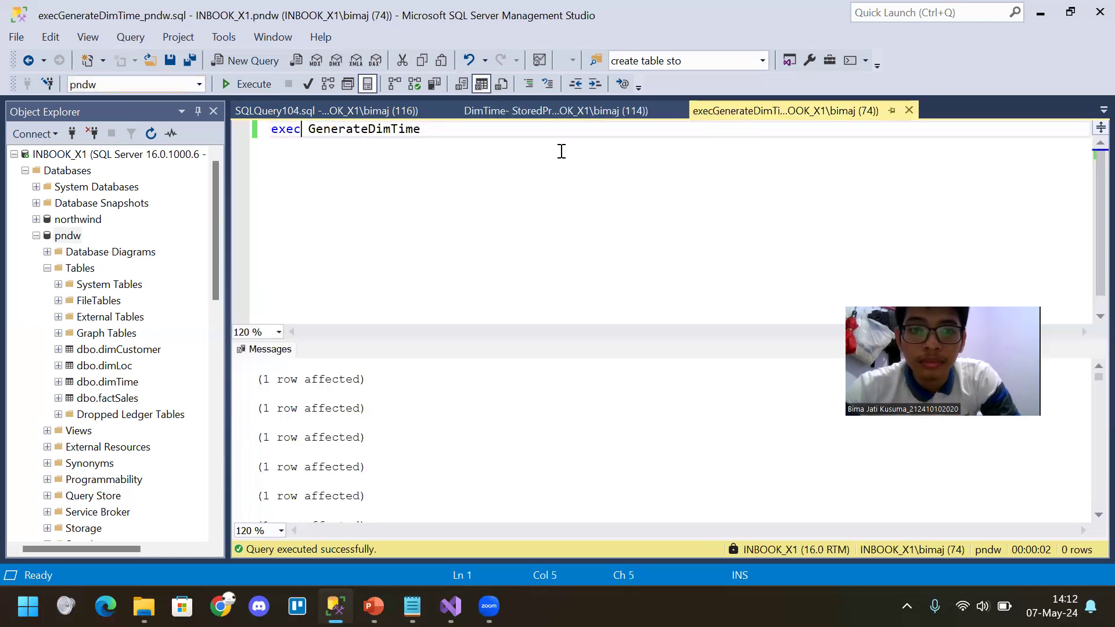
Query the top 1000 rows of pndw's dbo.dimTime table to check the generated dates
{"action": "left_click", "coordinate": [106, 366]}
{"action": "right_click", "coordinate": [105, 381]}
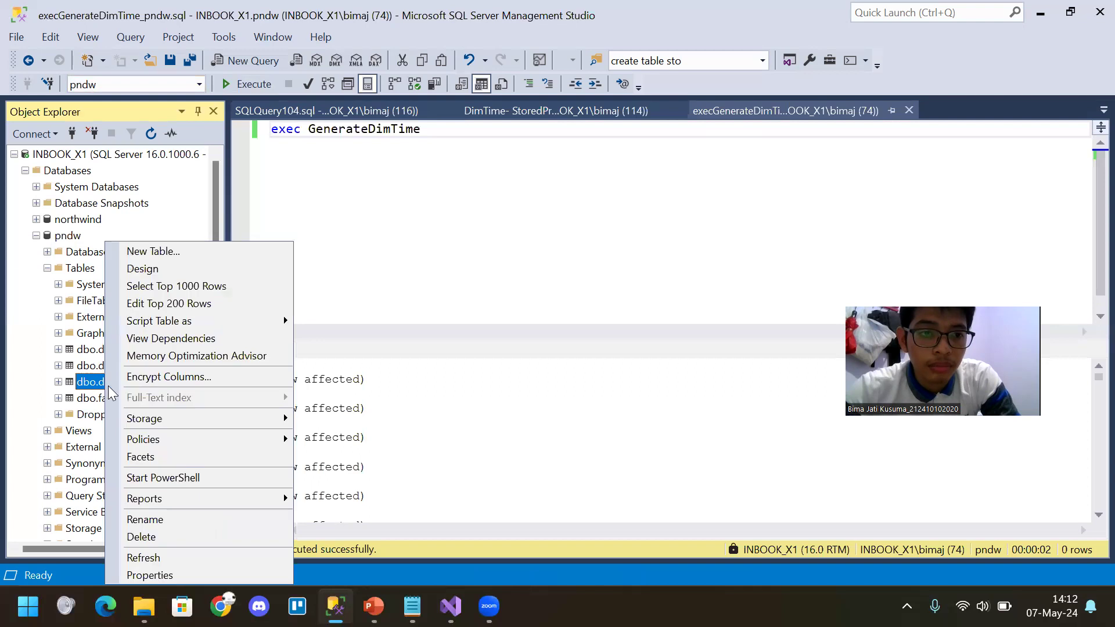
{"action": "left_click", "coordinate": [174, 284]}
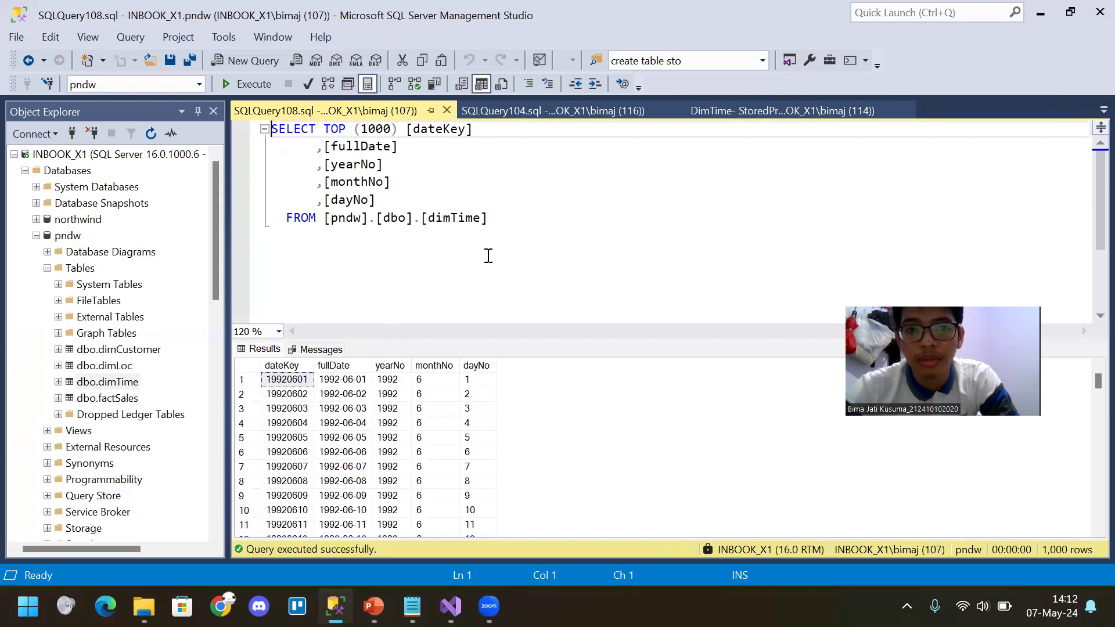
Add "order by dateKey desc" to the dimTime query and execute it
{"action": "left_click", "coordinate": [550, 223]}
{"action": "key", "text": "Return"}
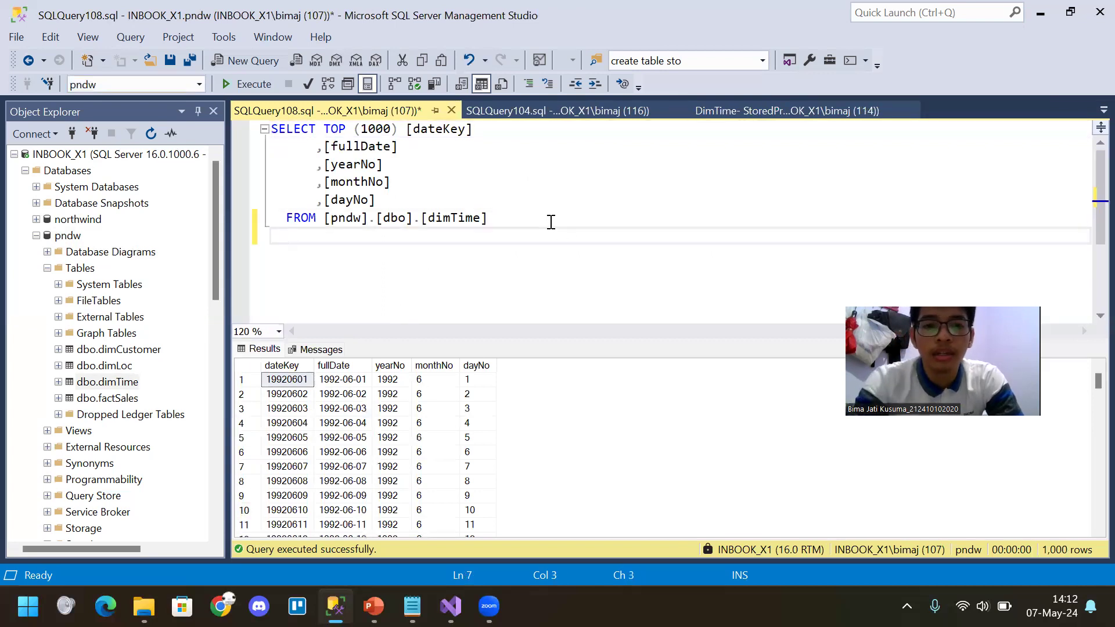
{"action": "type", "text": "order by"}
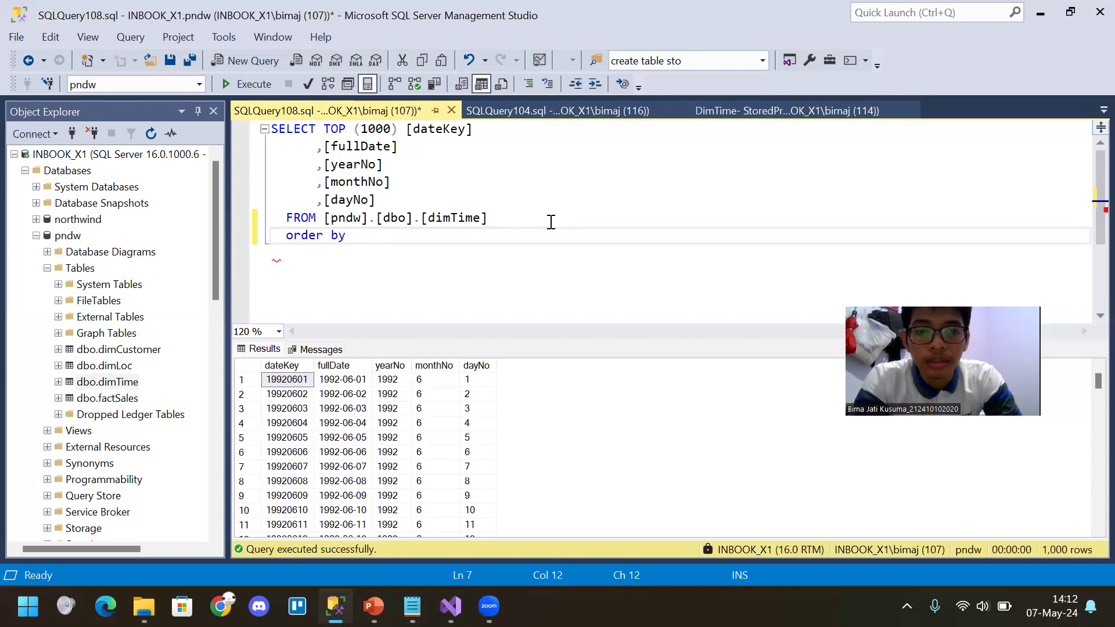
{"action": "type", "text": " date"}
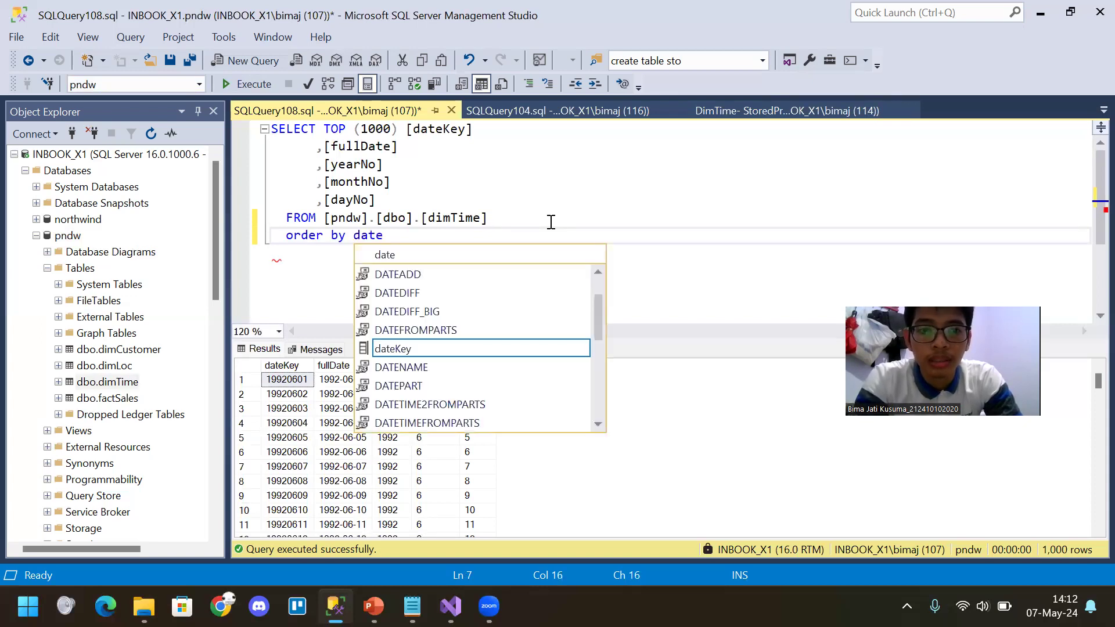
{"action": "type", "text": "Key ascc"}
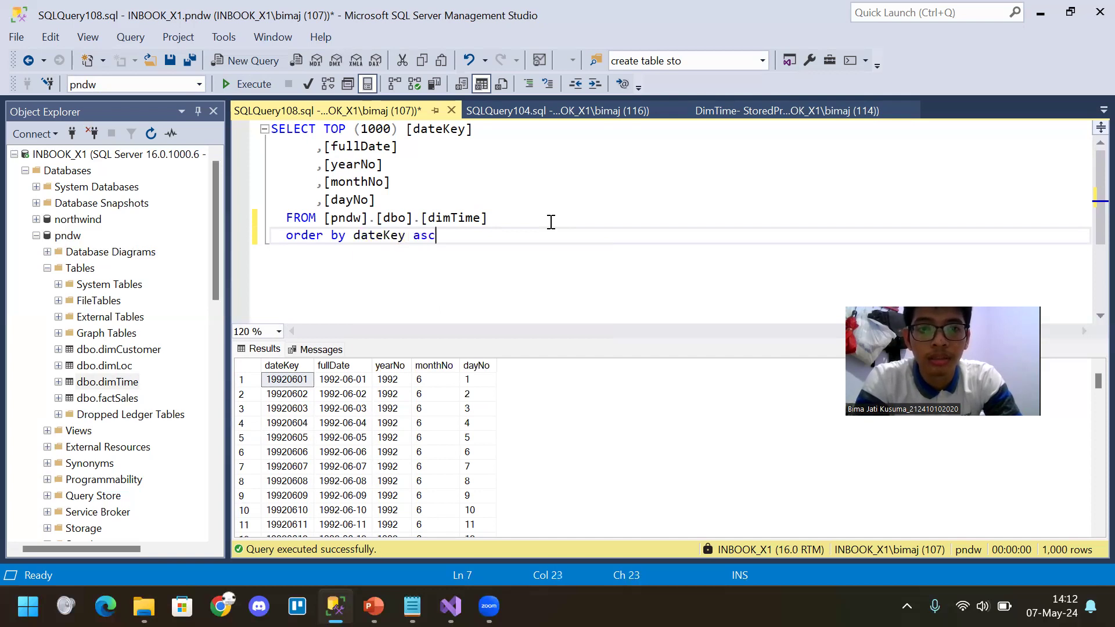
{"action": "key", "text": "BackSpace"}
{"action": "key", "text": "BackSpace"}
{"action": "type", "text": "desc"}
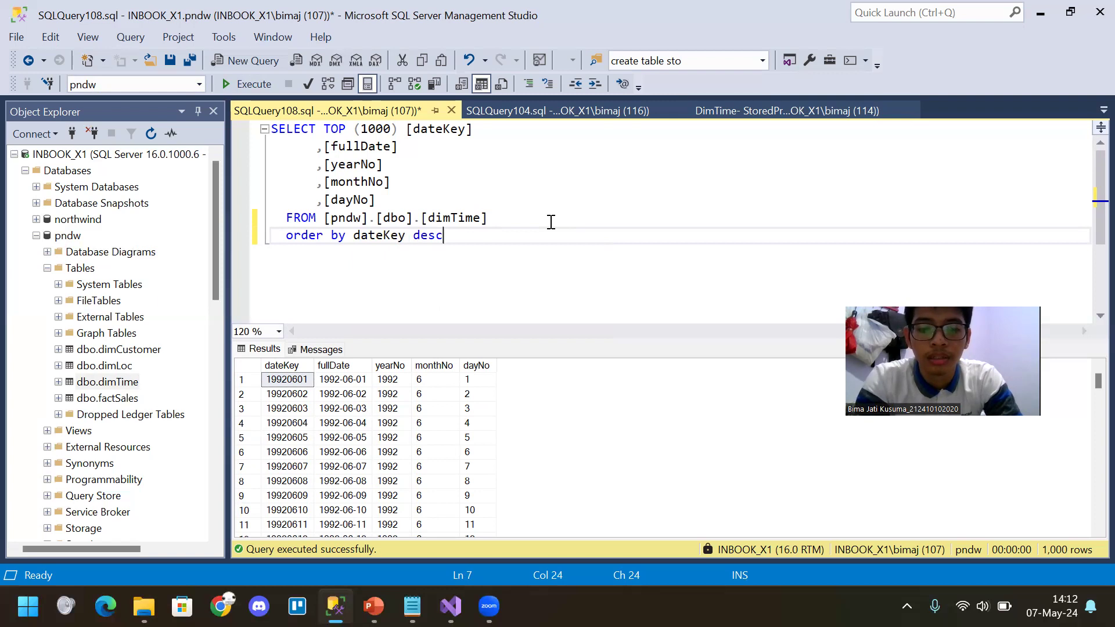
{"action": "key", "text": "F5"}
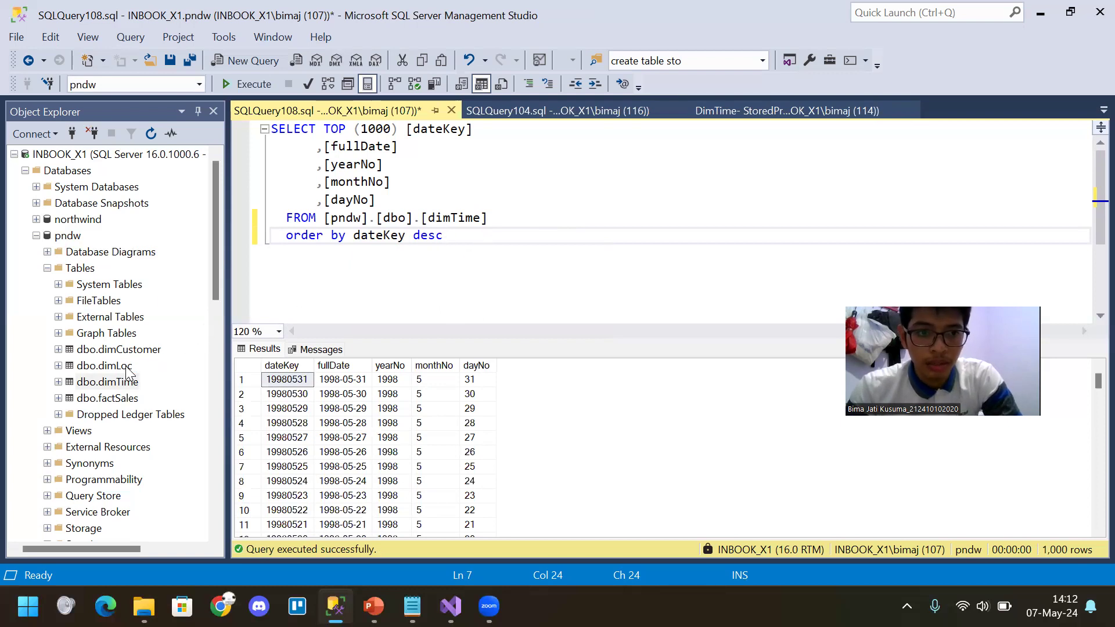
Review the dimension tables in pndw and the staging views in pnstage, including dbo.viewStageLoc
{"action": "left_click", "coordinate": [127, 368]}
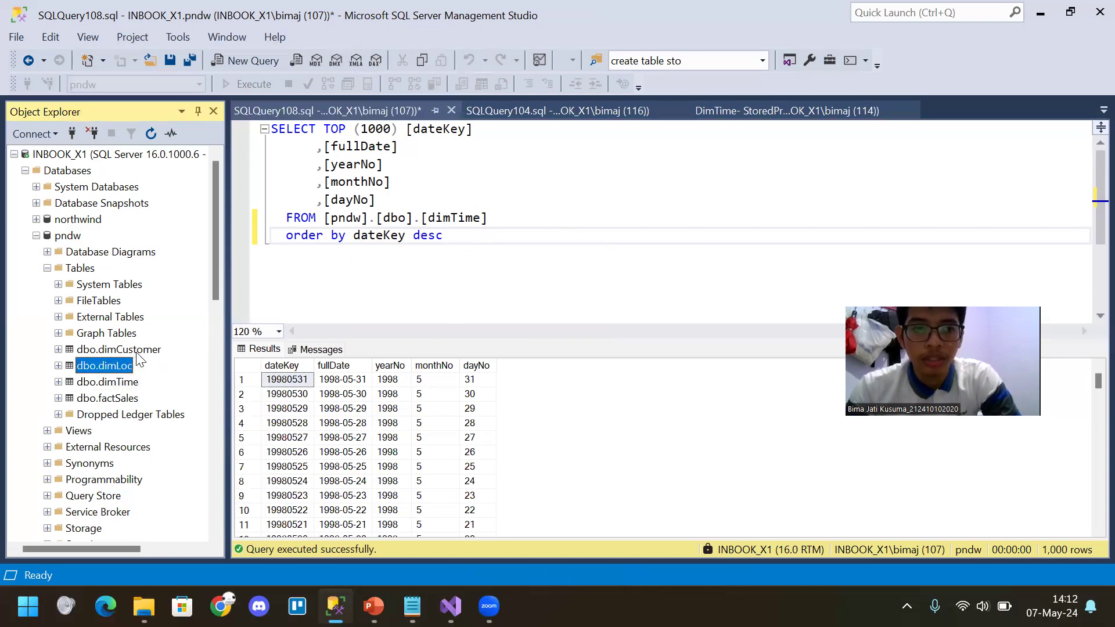
{"action": "left_click", "coordinate": [138, 354]}
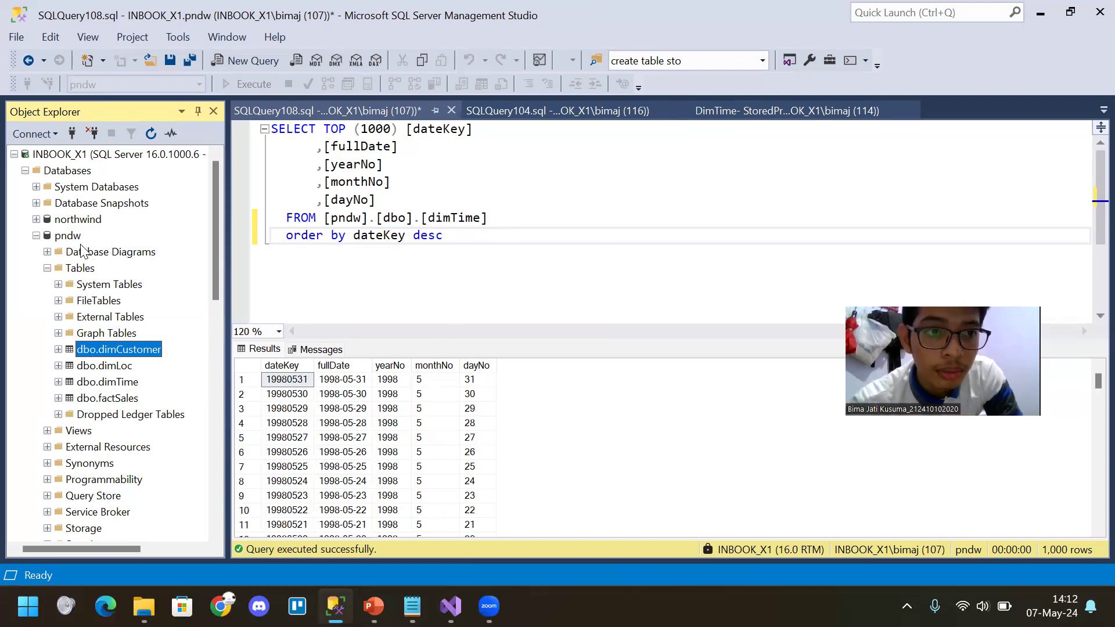
{"action": "scroll", "coordinate": [105, 357], "scroll_direction": "down", "scroll_amount": 4}
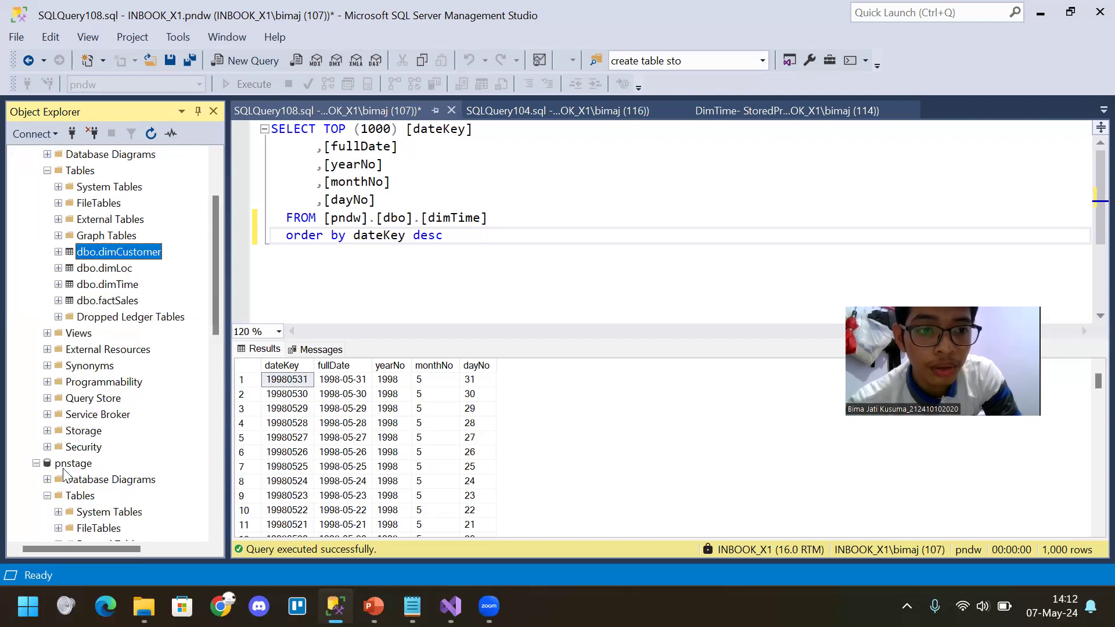
{"action": "left_click", "coordinate": [47, 398]}
{"action": "left_click", "coordinate": [47, 413]}
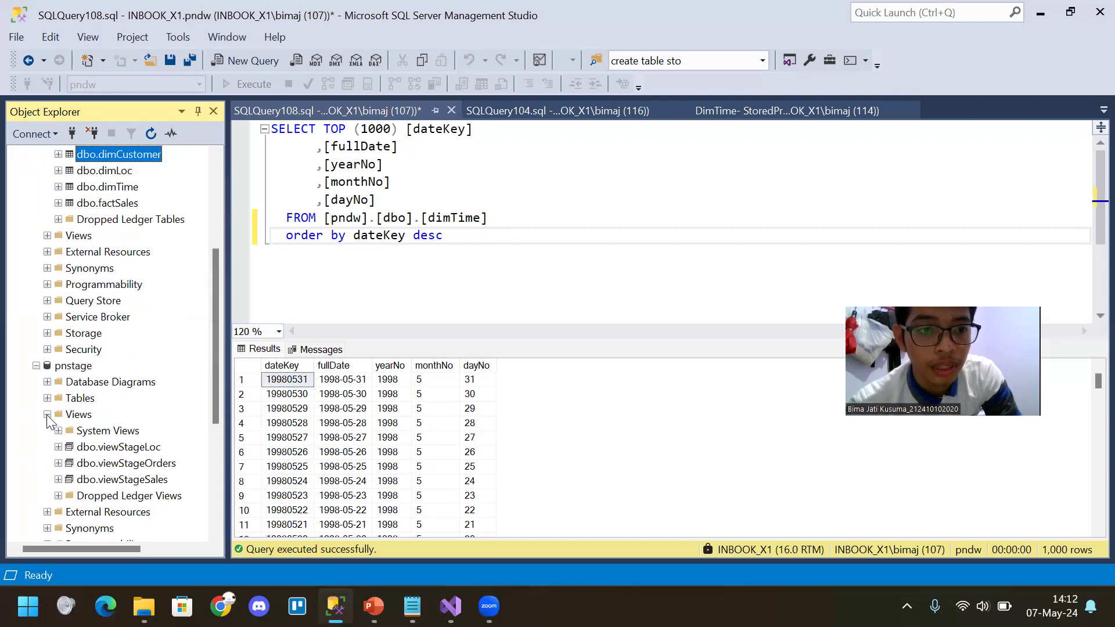
{"action": "left_click", "coordinate": [123, 463]}
{"action": "left_click", "coordinate": [126, 448]}
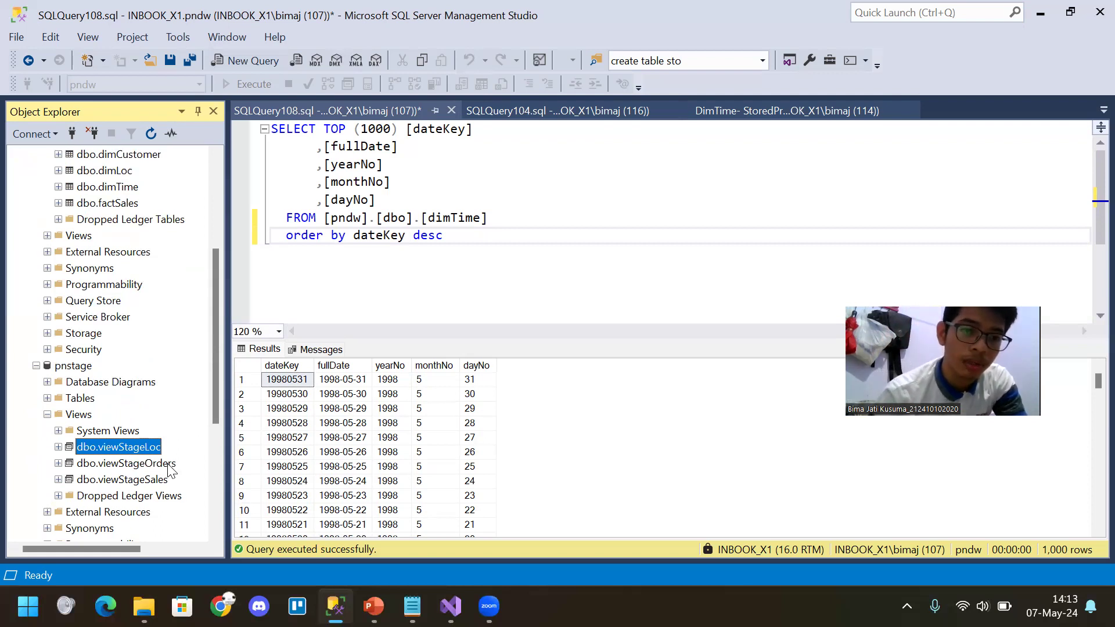
{"action": "left_click", "coordinate": [625, 238]}
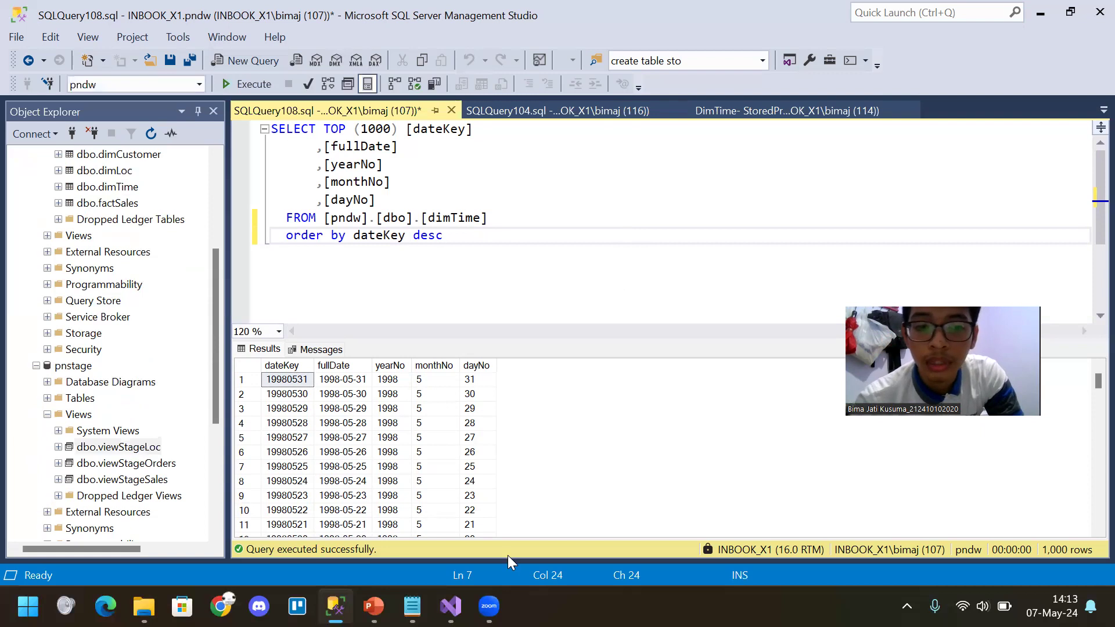
Switch to the Integration Services project in Visual Studio to review the loadToDimLocation data flow, and return to SQL Server Management Studio
{"action": "mouse_move", "coordinate": [489, 605]}
{"action": "mouse_move", "coordinate": [452, 606]}
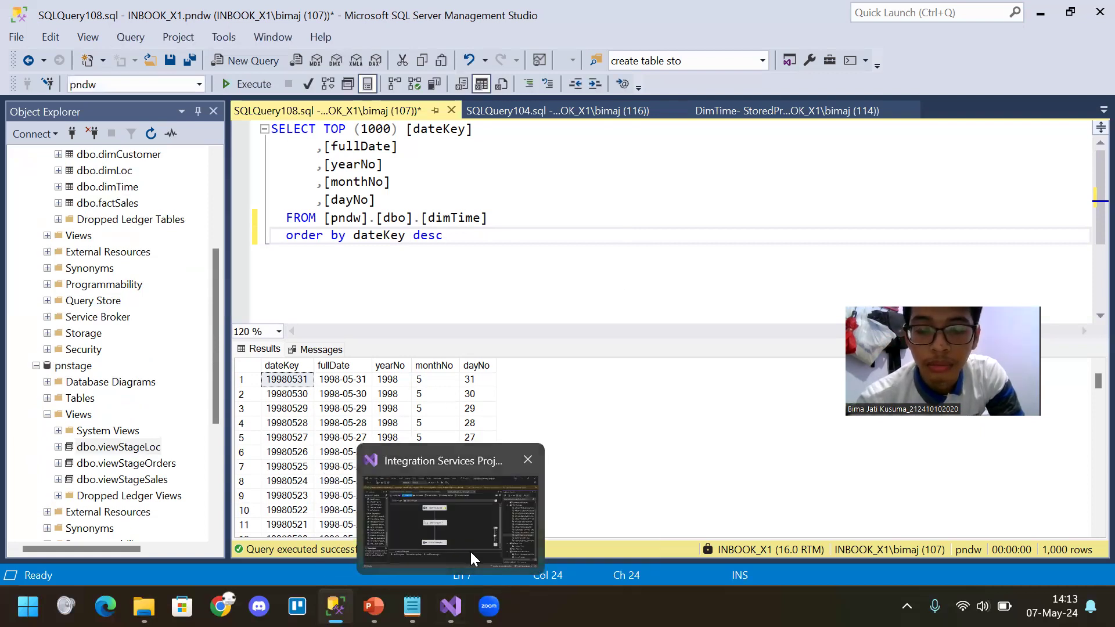
{"action": "left_click", "coordinate": [469, 549]}
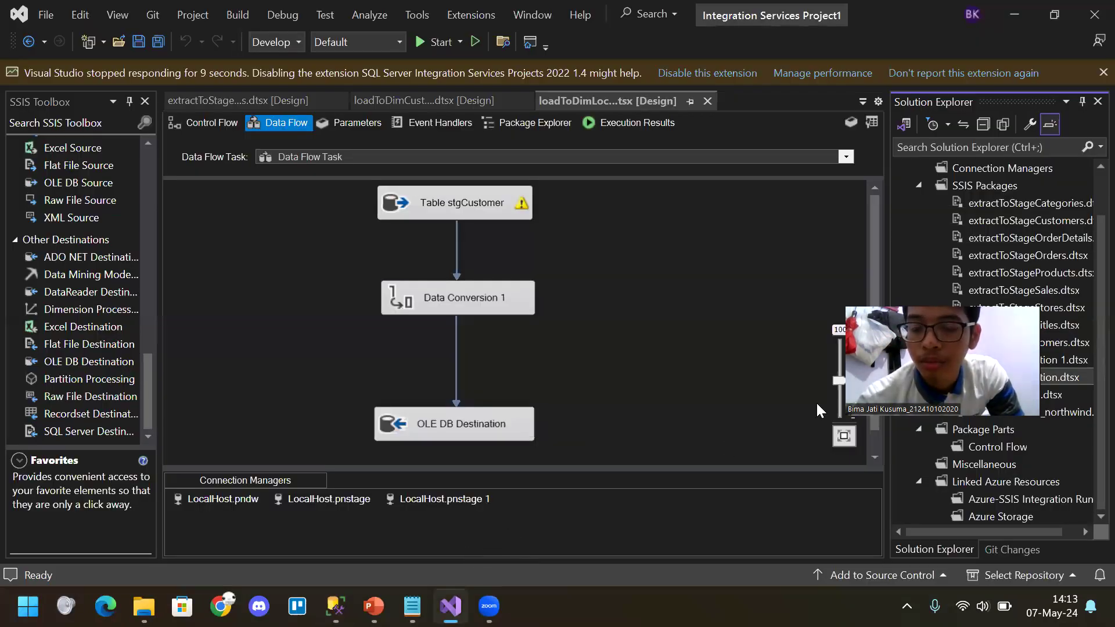
{"action": "left_click_drag", "start_coordinate": [955, 359], "coordinate": [1002, 499]}
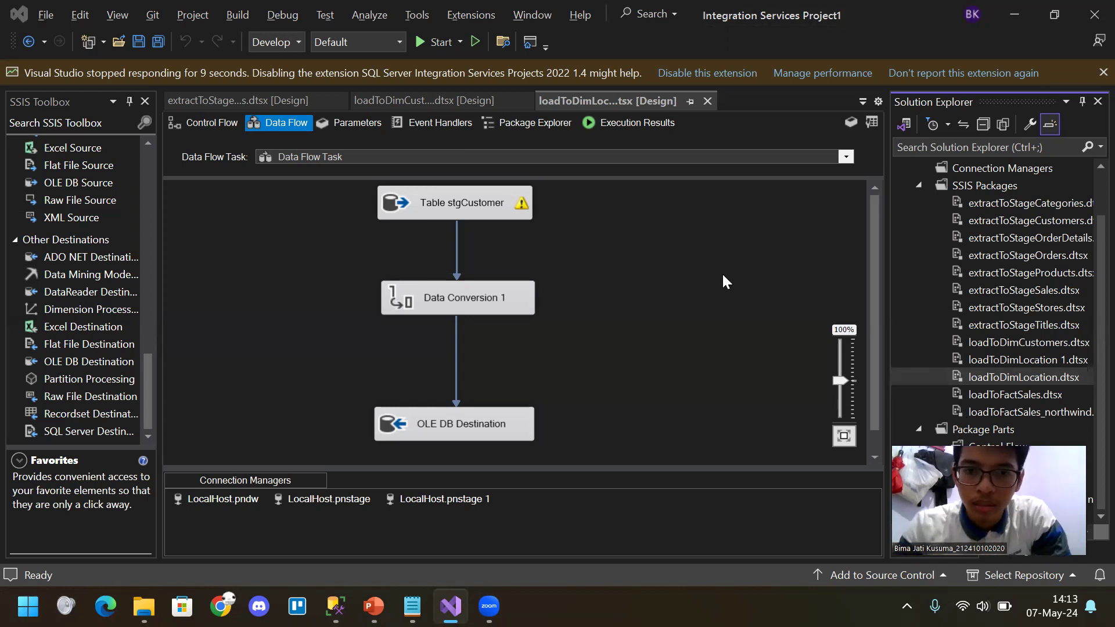
{"action": "key", "text": "alt+Tab"}
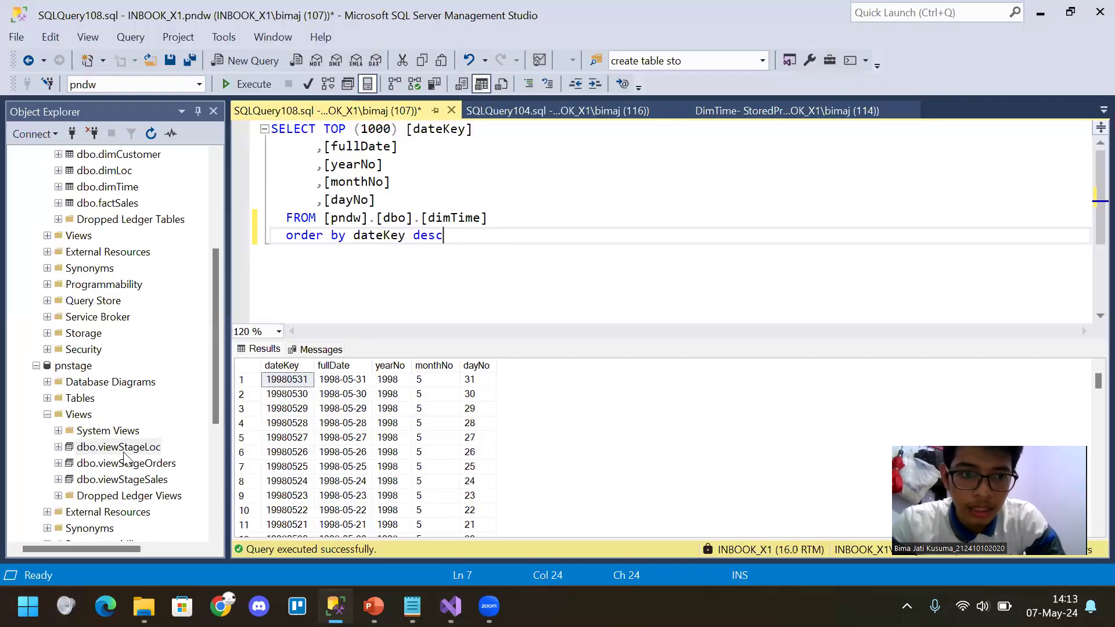
Point out the dbo.viewStageOrders and dbo.viewStageSales views in pnstage
{"action": "left_click", "coordinate": [111, 465]}
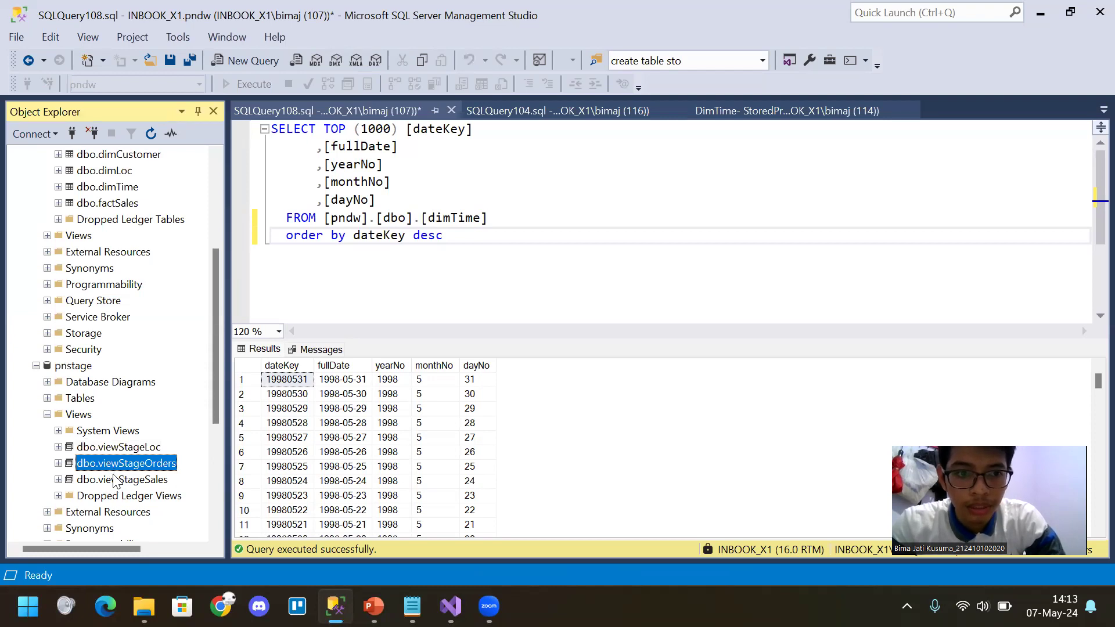
{"action": "left_click", "coordinate": [128, 481]}
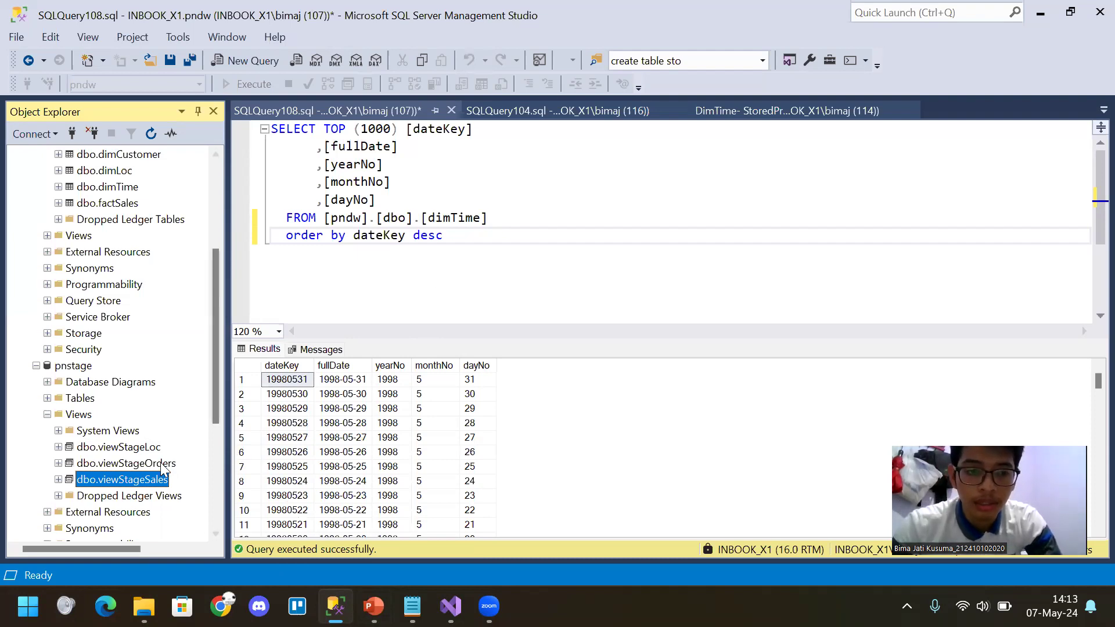
{"action": "right_click", "coordinate": [146, 480]}
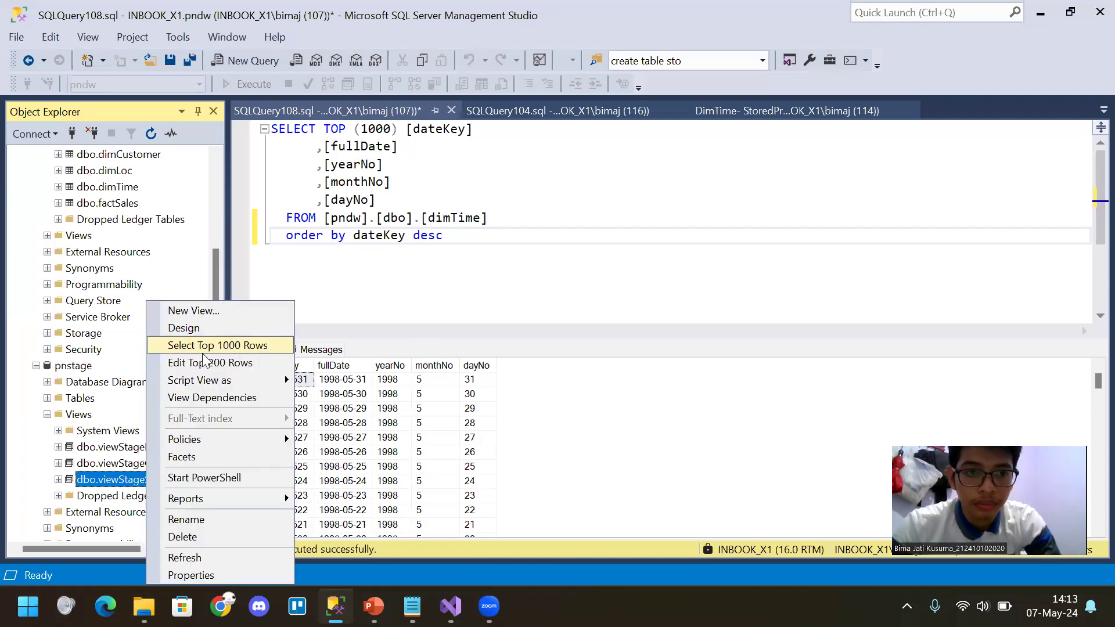
{"action": "left_click", "coordinate": [114, 479]}
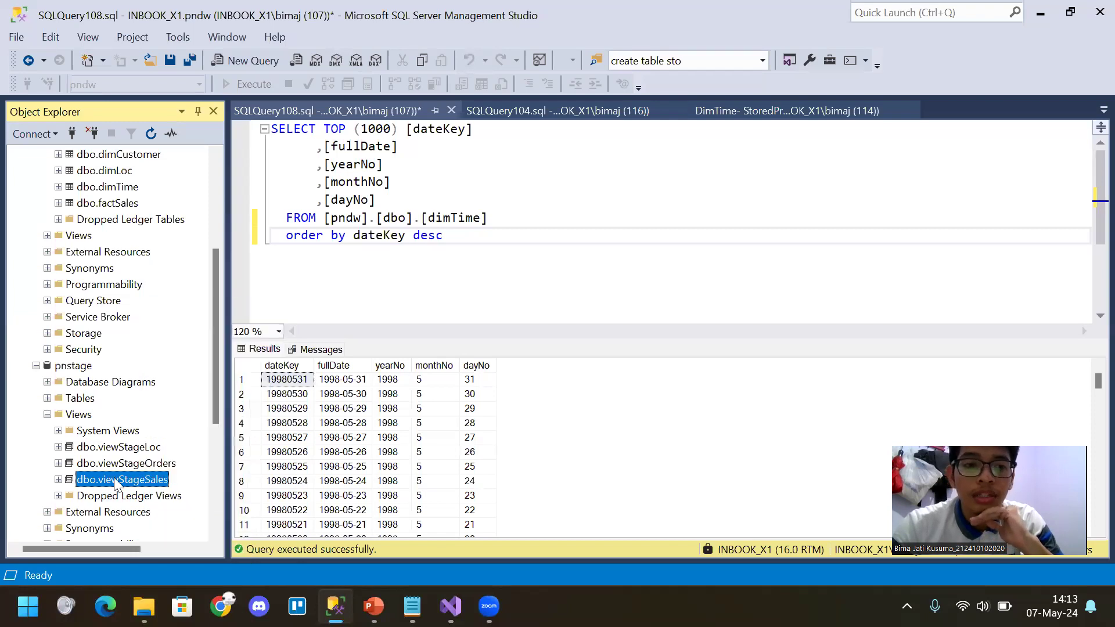
Query the top 1000 rows of pnstage's dbo.stgOrders table and select the OrderDate column in the results
{"action": "scroll", "coordinate": [110, 418], "scroll_direction": "down", "scroll_amount": 2}
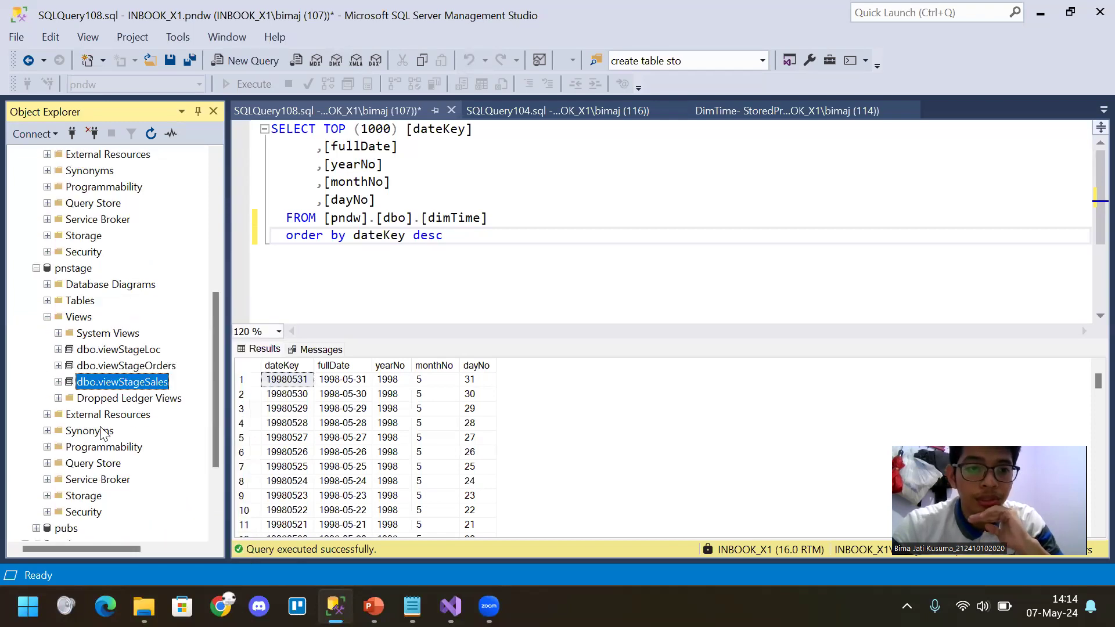
{"action": "left_click", "coordinate": [47, 301]}
{"action": "scroll", "coordinate": [104, 426], "scroll_direction": "down", "scroll_amount": 1}
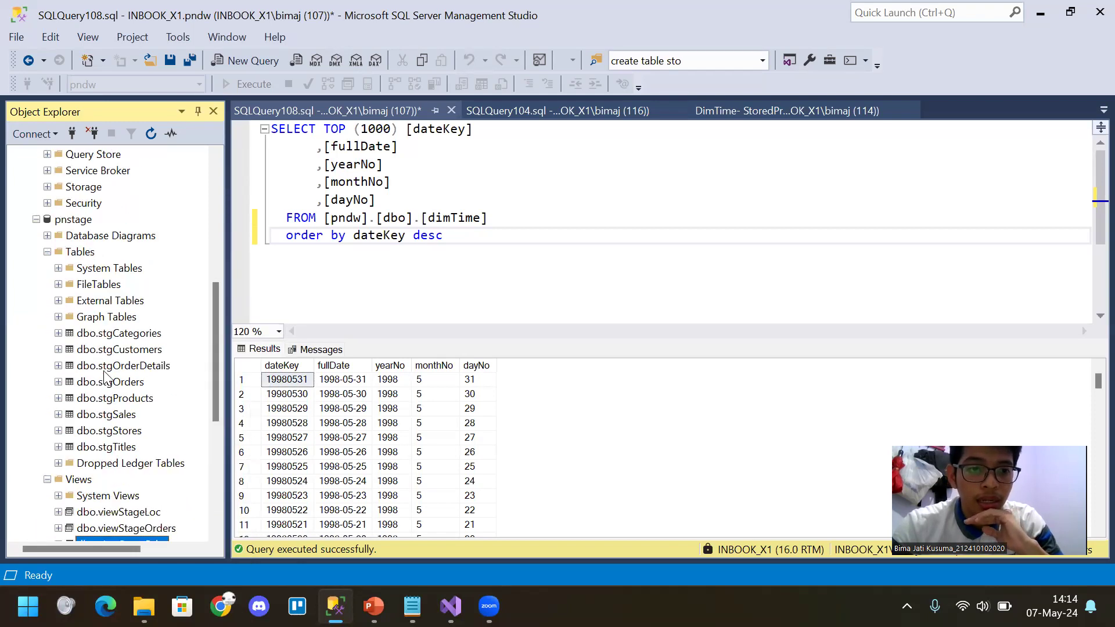
{"action": "left_click", "coordinate": [115, 399]}
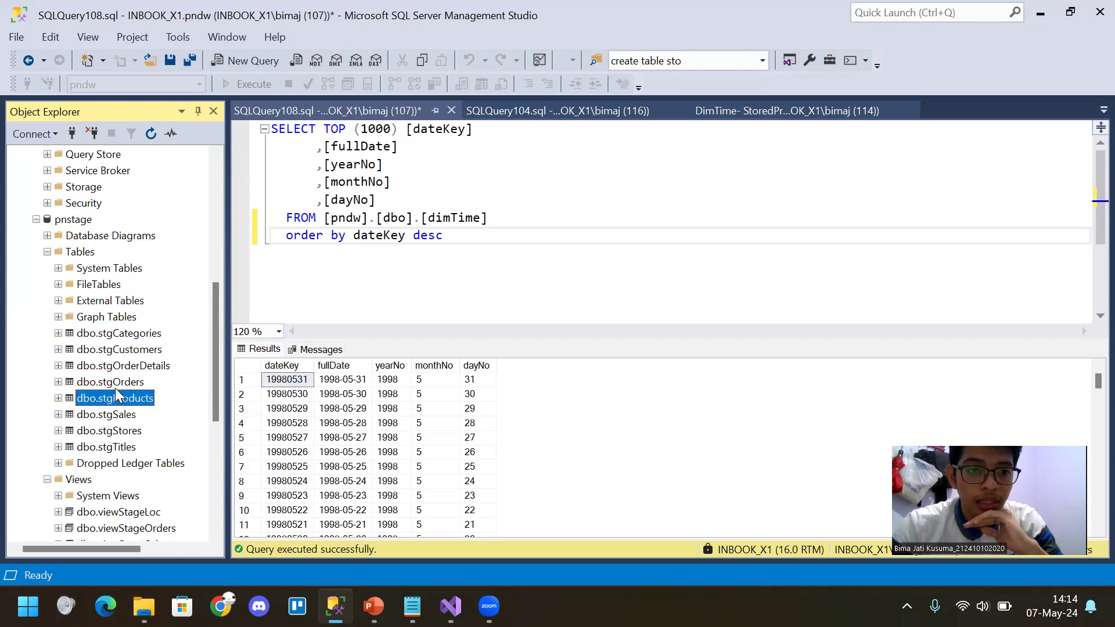
{"action": "scroll", "coordinate": [115, 394], "scroll_direction": "down", "scroll_amount": 2}
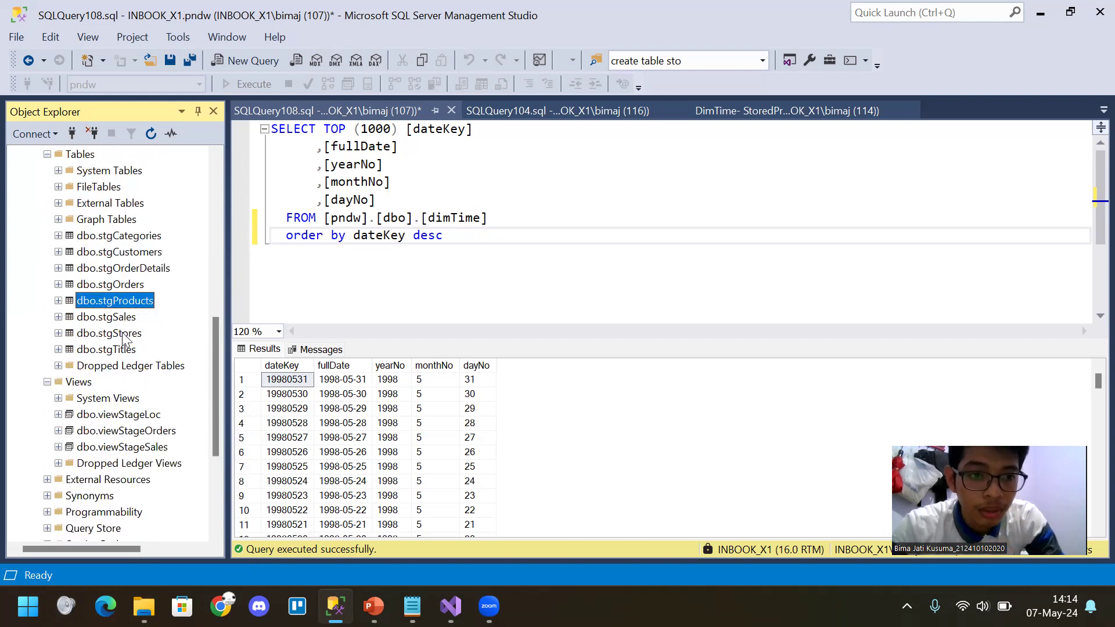
{"action": "right_click", "coordinate": [124, 283]}
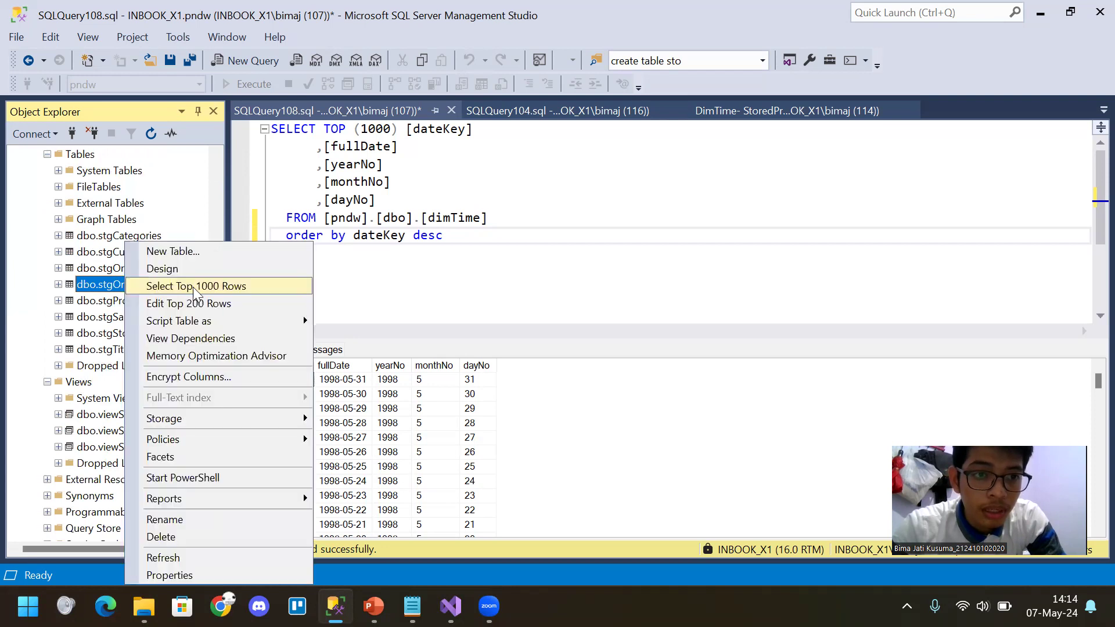
{"action": "key", "text": "Escape"}
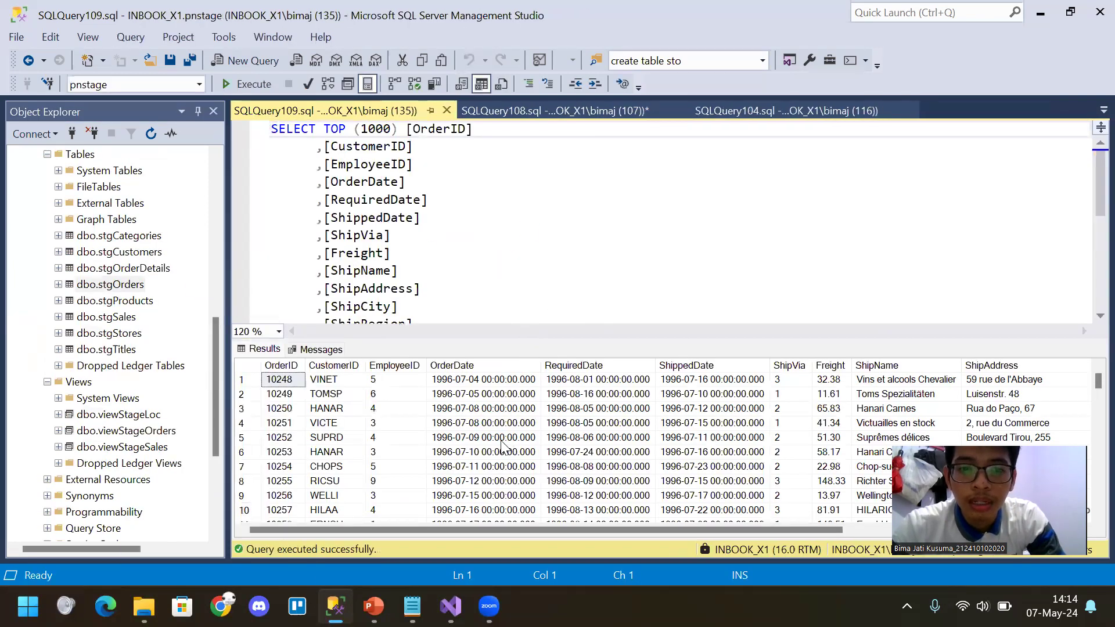
{"action": "left_click", "coordinate": [489, 365]}
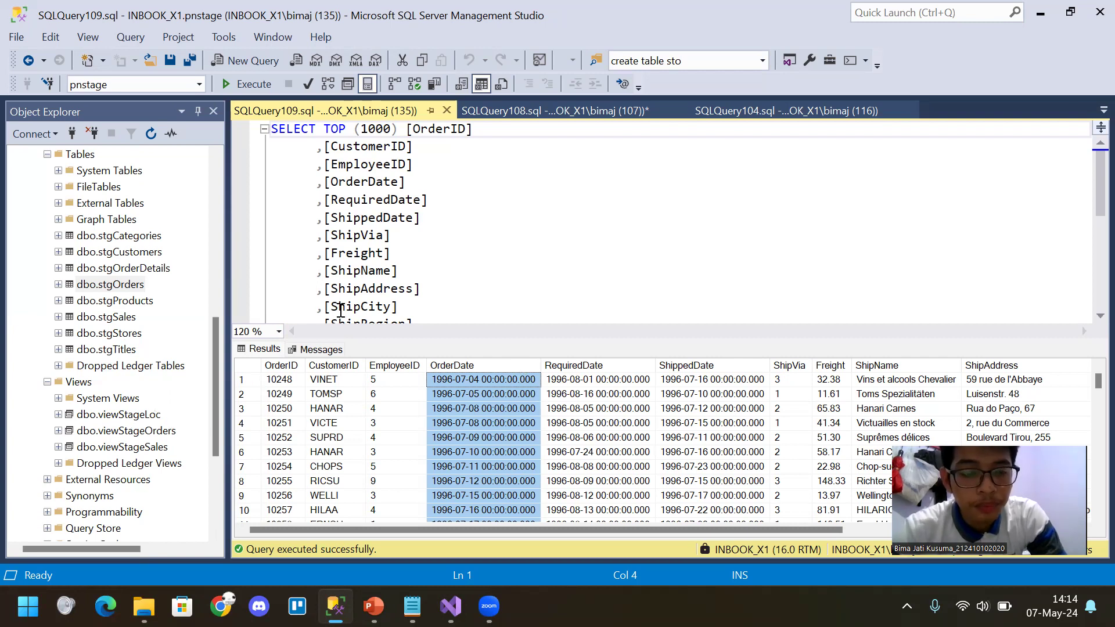
Bring up the open createViewStgSales.sql script to see how the viewStageSales view is defined
{"action": "left_click", "coordinate": [148, 433]}
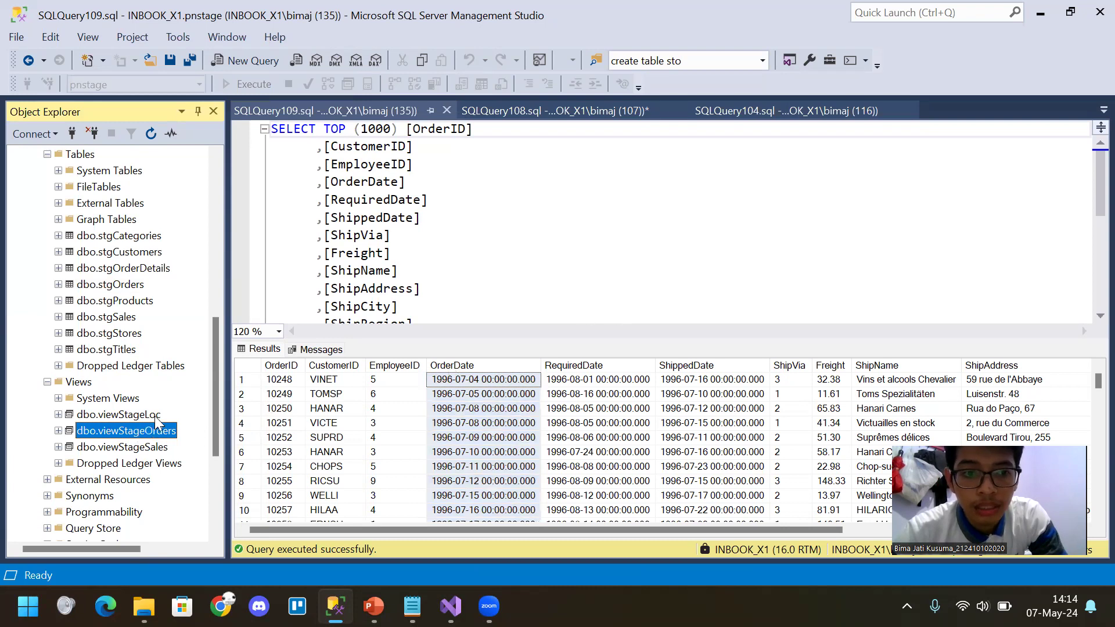
{"action": "left_click", "coordinate": [1101, 111]}
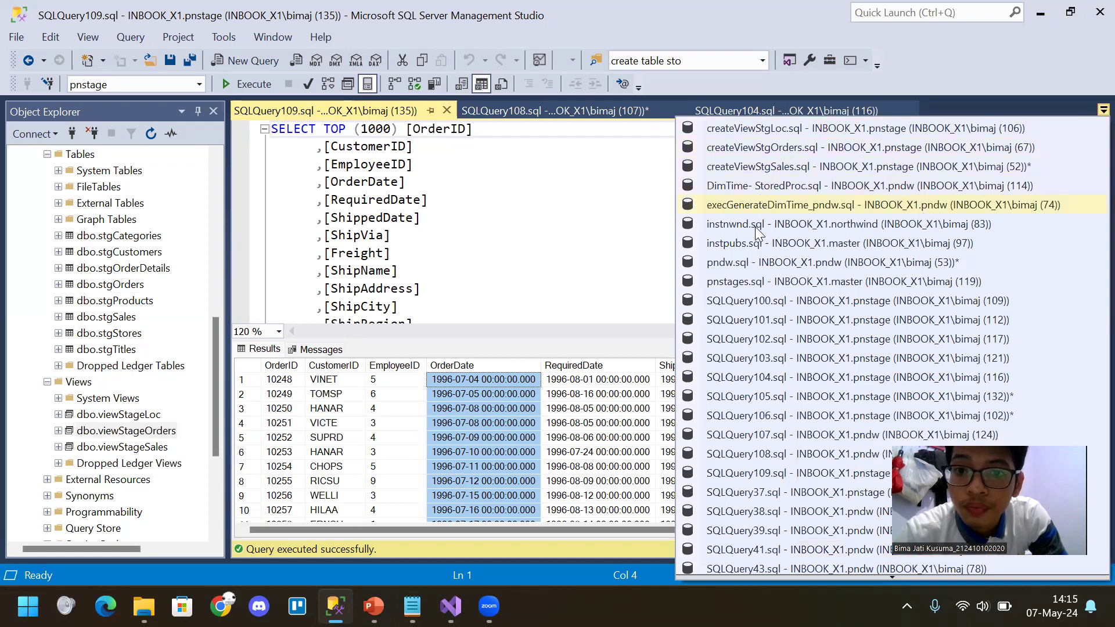
{"action": "left_click", "coordinate": [769, 164]}
Comment out the three lines of the first viewStageSales definition at the start of the script with "--"
{"action": "left_click", "coordinate": [674, 189]}
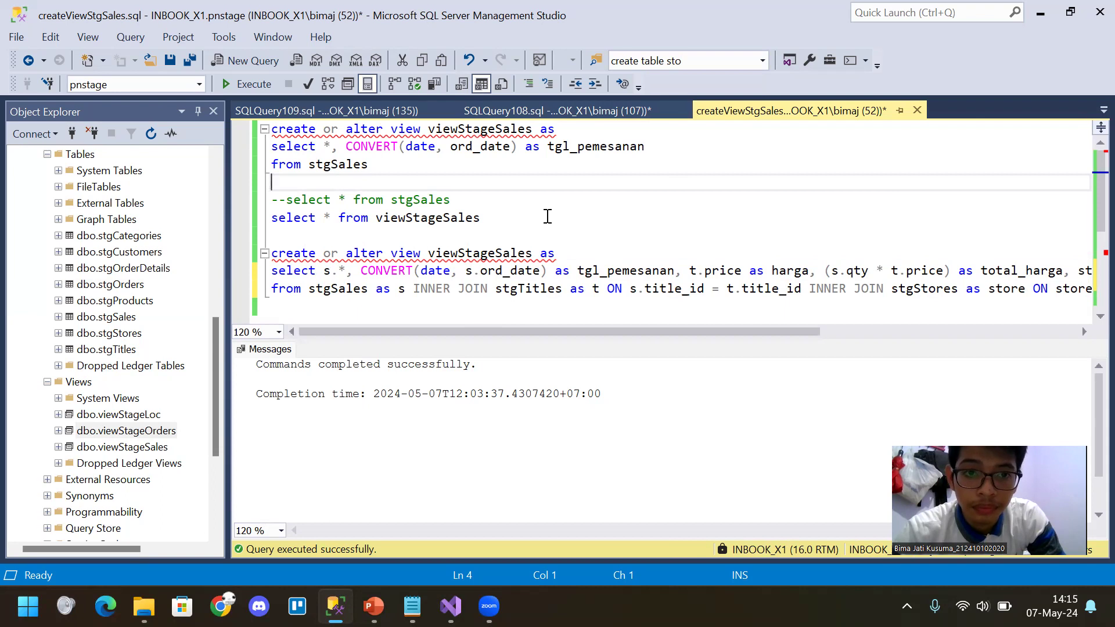
{"action": "left_click_drag", "start_coordinate": [528, 194], "coordinate": [240, 118]}
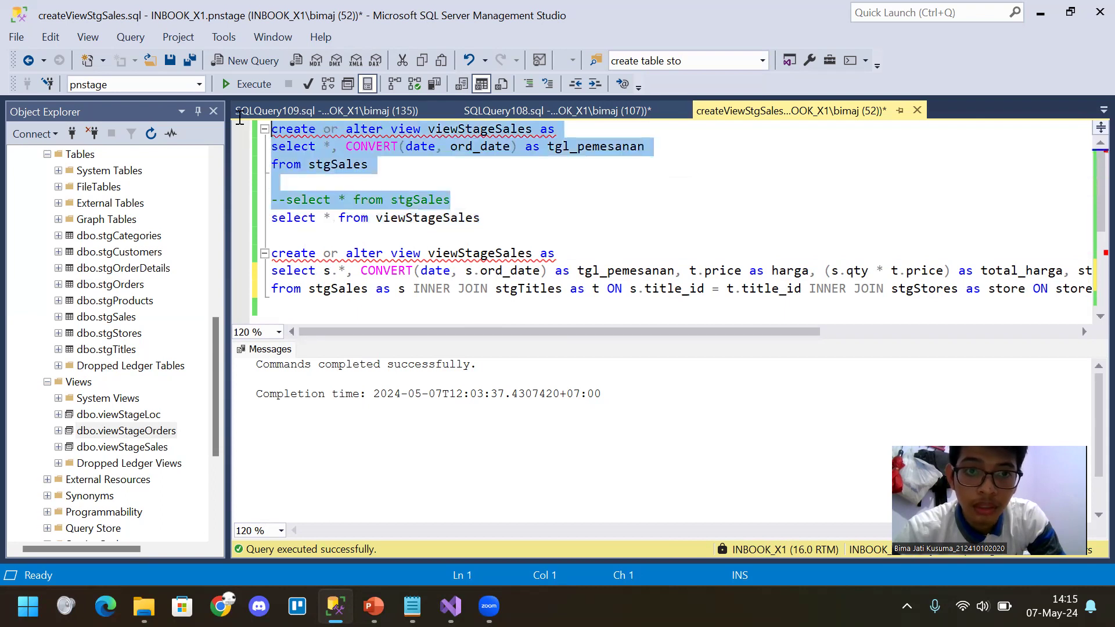
{"action": "key", "text": "Left"}
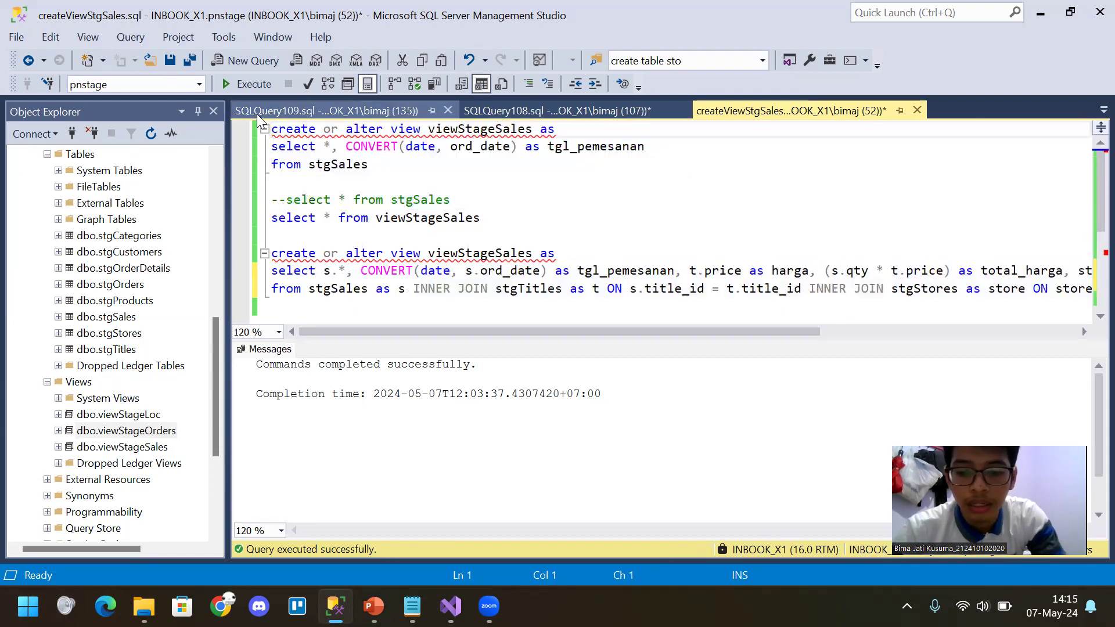
{"action": "type", "text": "--"}
{"action": "key", "text": "Down"}
{"action": "key", "text": "Home"}
{"action": "type", "text": "--"}
{"action": "key", "text": "Down"}
{"action": "key", "text": "Home"}
{"action": "type", "text": "--"}
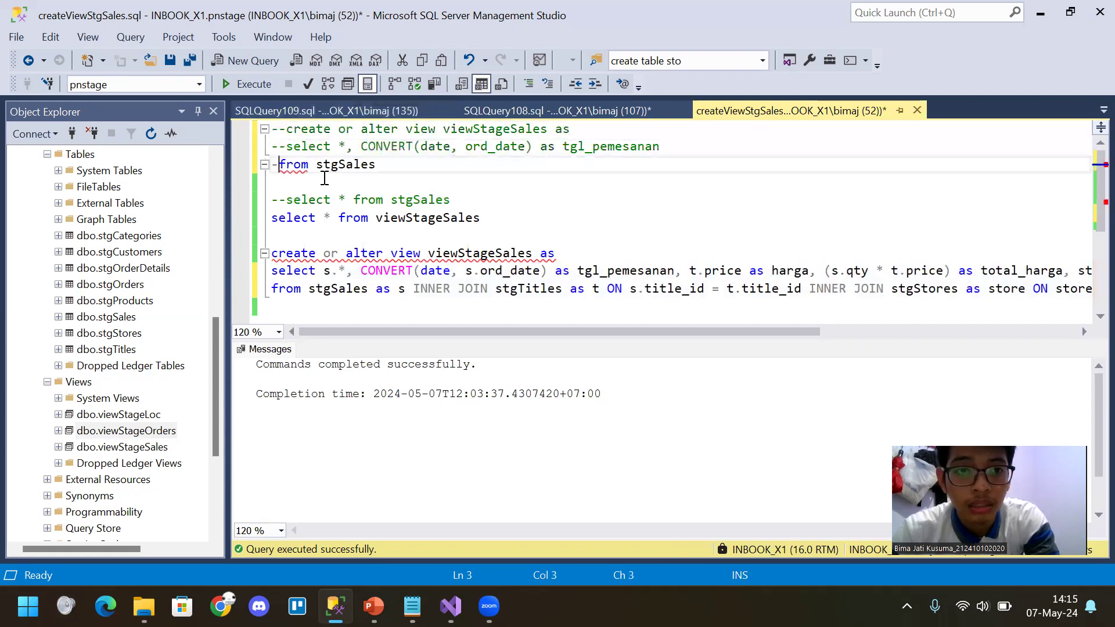
{"action": "left_click", "coordinate": [412, 236]}
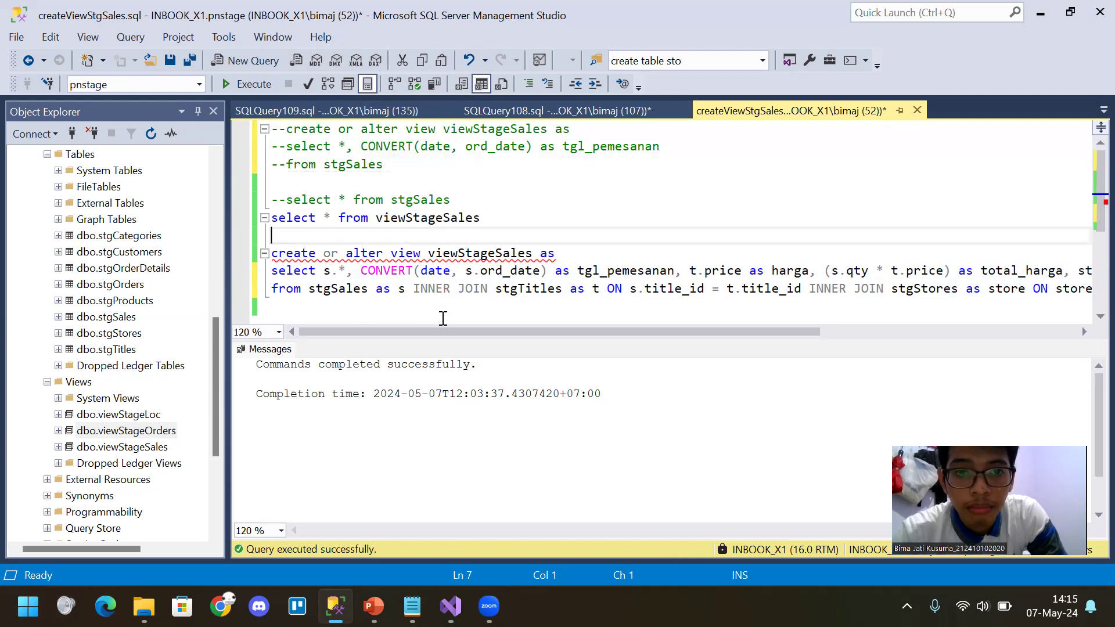
Examine the second viewStageSales definition and locate its joined tables stgSales, stgTitles and stgStores in pnstage
{"action": "mouse_move", "coordinate": [441, 328]}
{"action": "left_mouse_down"}
{"action": "mouse_move", "coordinate": [655, 341]}
{"action": "mouse_move", "coordinate": [432, 334]}
{"action": "left_mouse_up"}
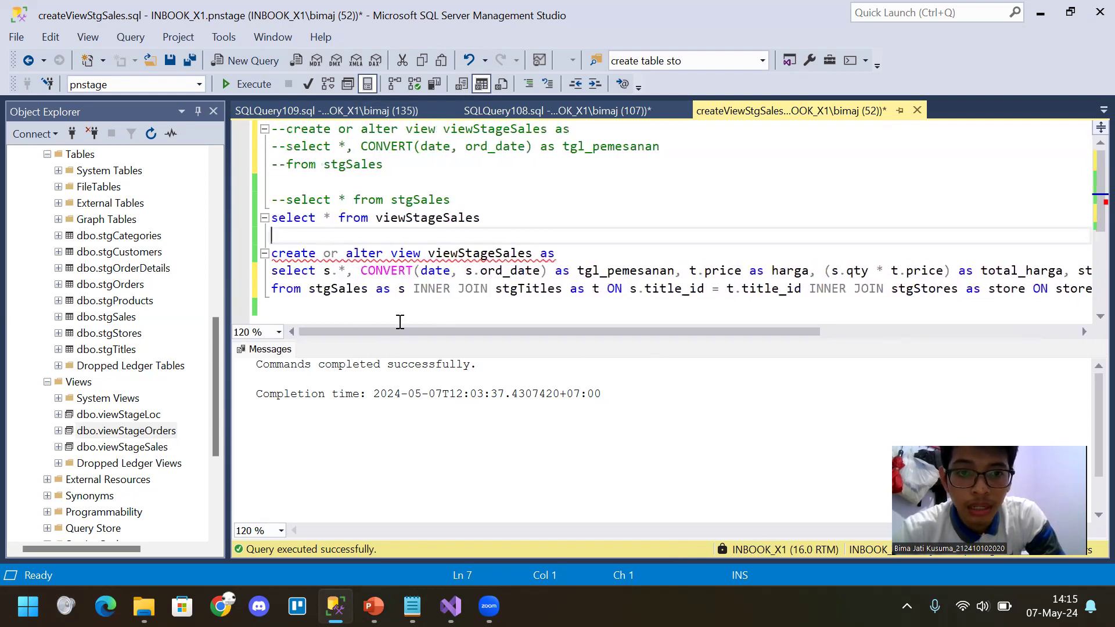
{"action": "left_click_drag", "start_coordinate": [311, 292], "coordinate": [365, 300]}
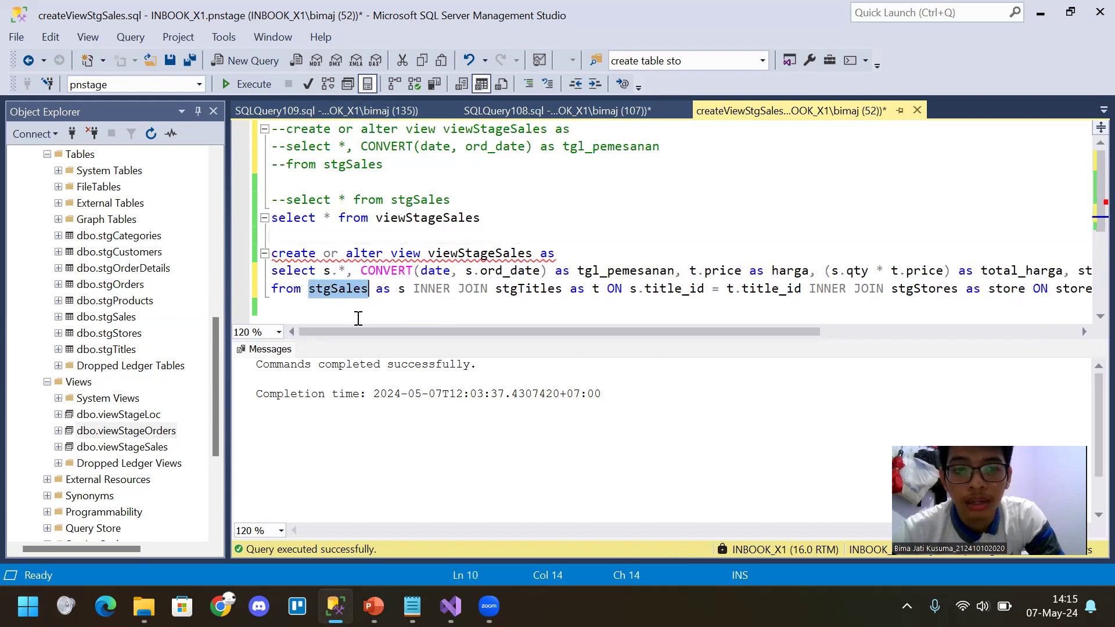
{"action": "left_click", "coordinate": [119, 318]}
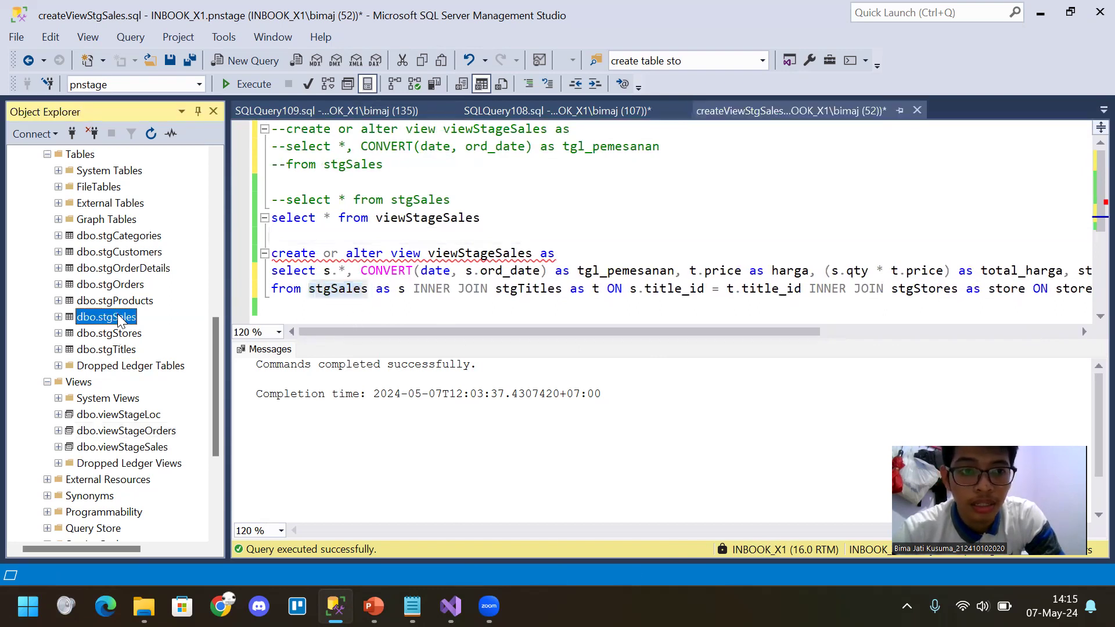
{"action": "right_click", "coordinate": [119, 318]}
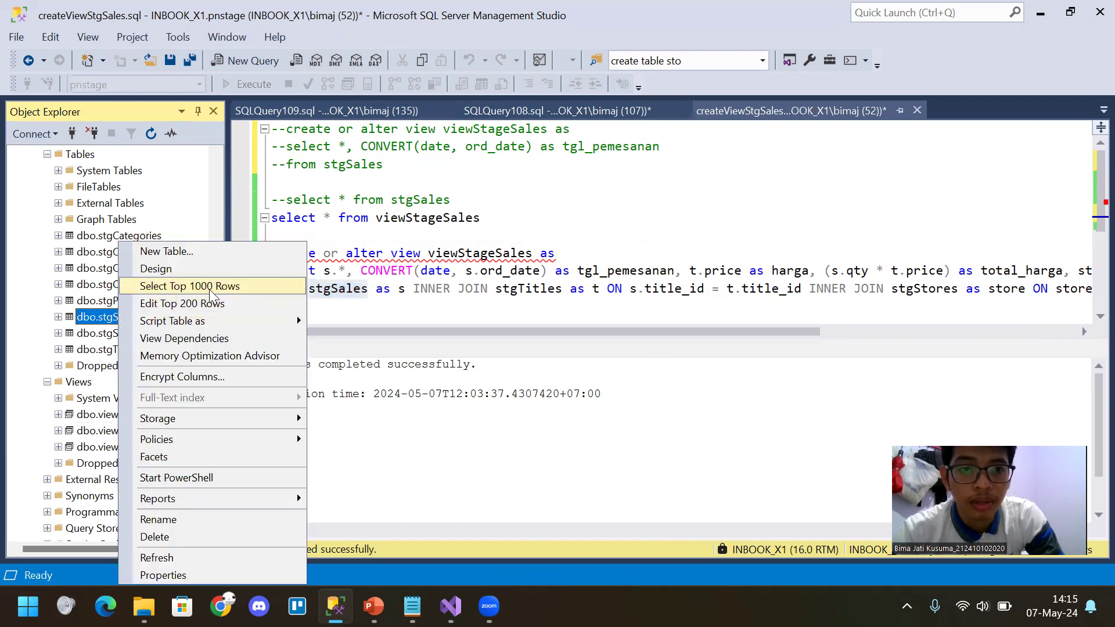
{"action": "left_click", "coordinate": [392, 316]}
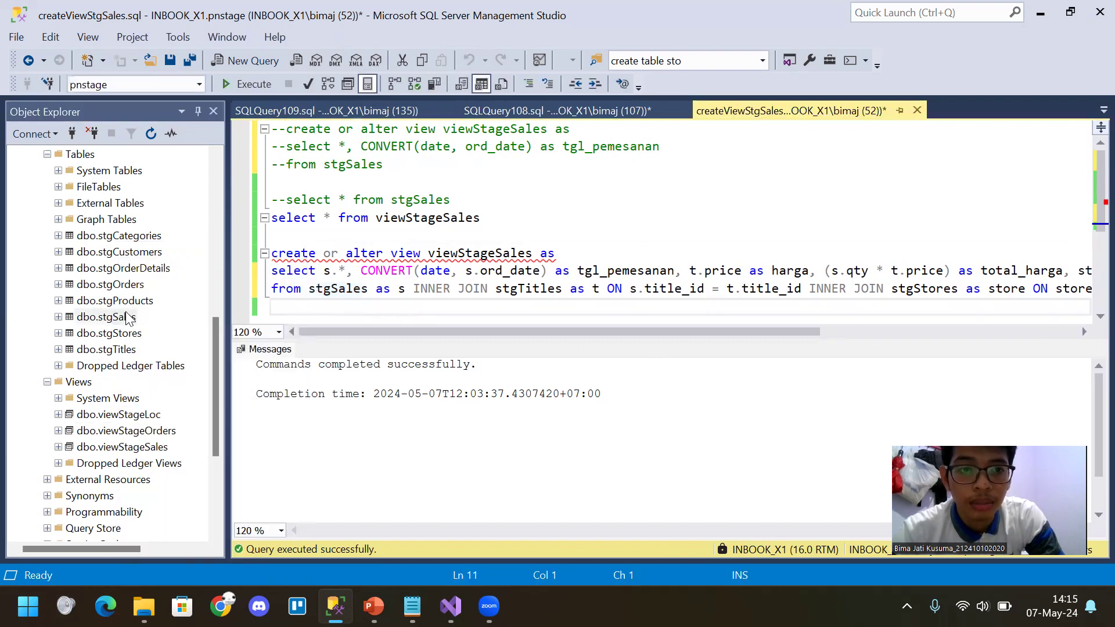
{"action": "left_click", "coordinate": [129, 348]}
{"action": "left_click_drag", "start_coordinate": [548, 330], "coordinate": [586, 329]}
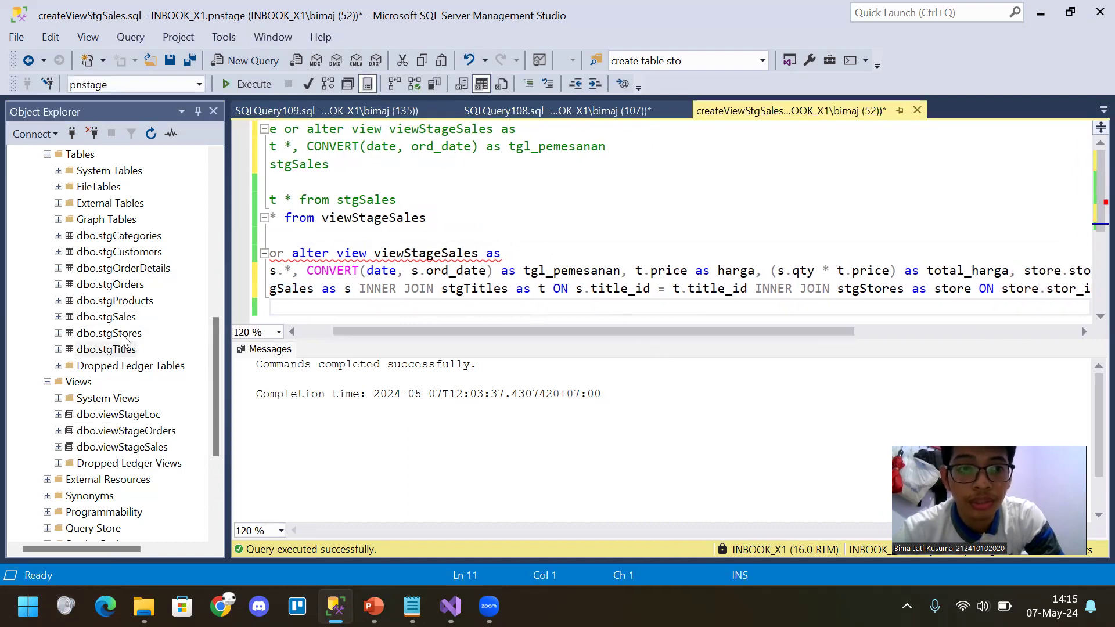
{"action": "left_click", "coordinate": [113, 333]}
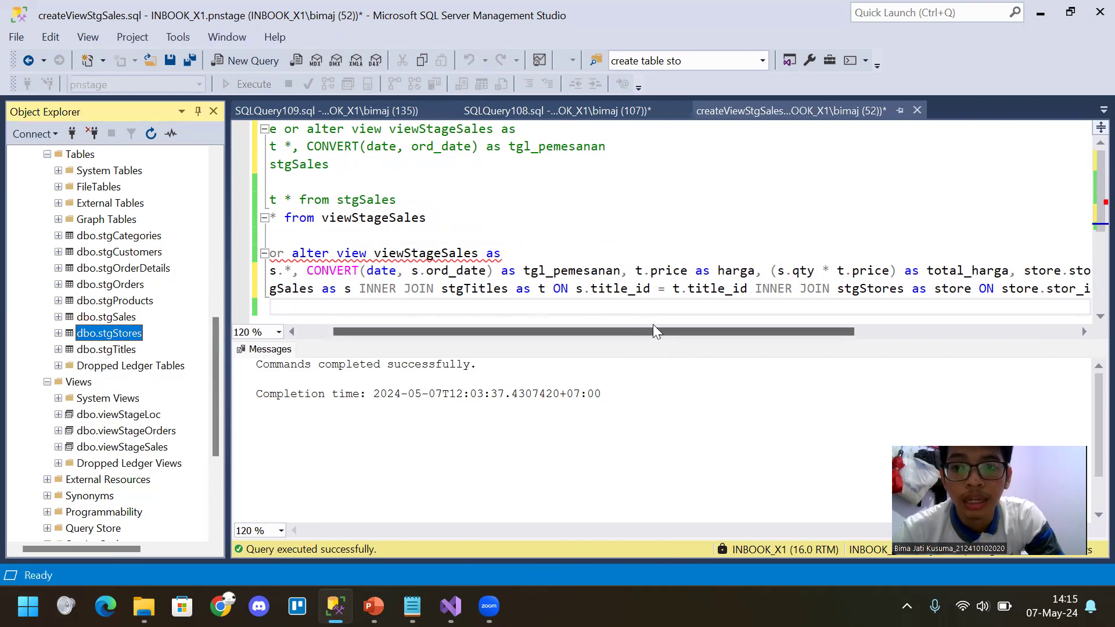
Switch to the PowerPoint project deck and bring up the "ERD user access layer" slide to review the warehouse tables
{"action": "left_click_drag", "start_coordinate": [665, 327], "coordinate": [641, 330]}
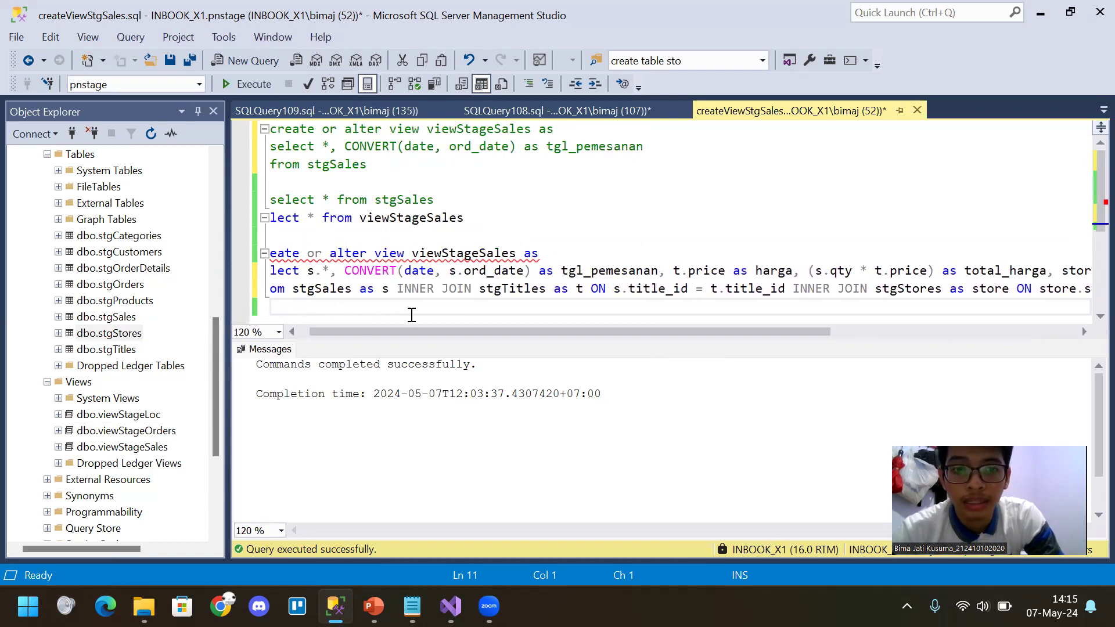
{"action": "left_click_drag", "start_coordinate": [423, 326], "coordinate": [393, 331]}
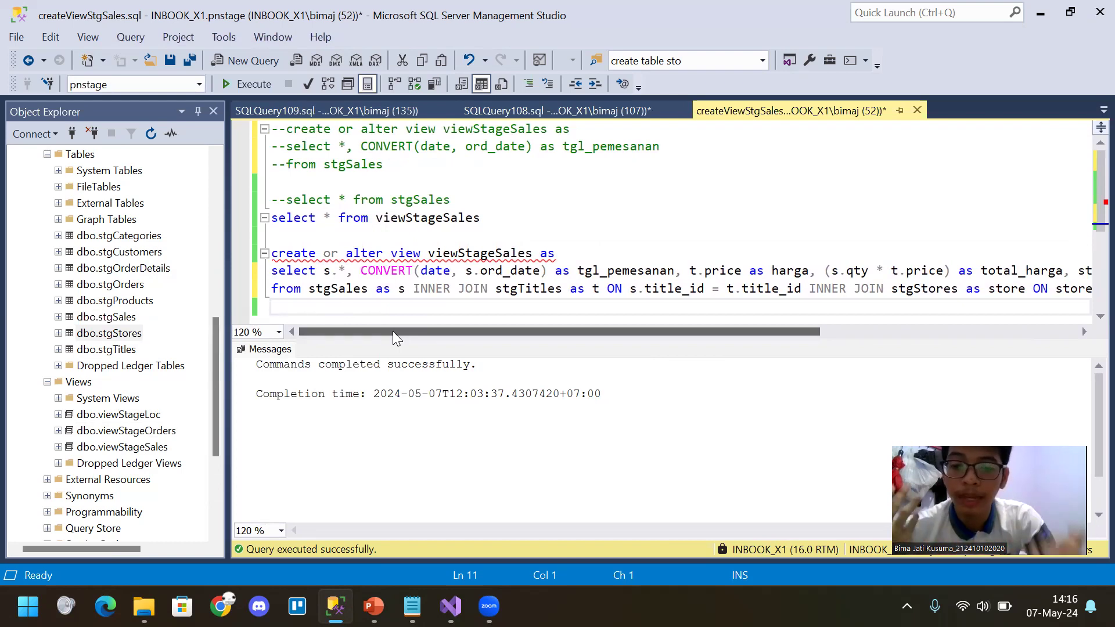
{"action": "left_click", "coordinate": [374, 605]}
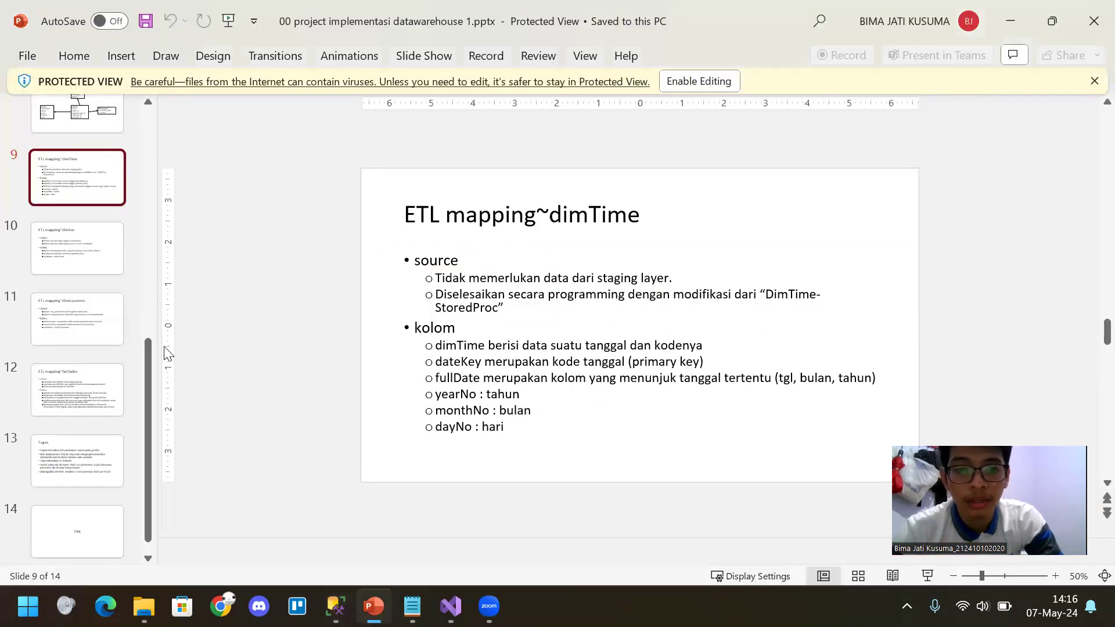
{"action": "left_click", "coordinate": [87, 329]}
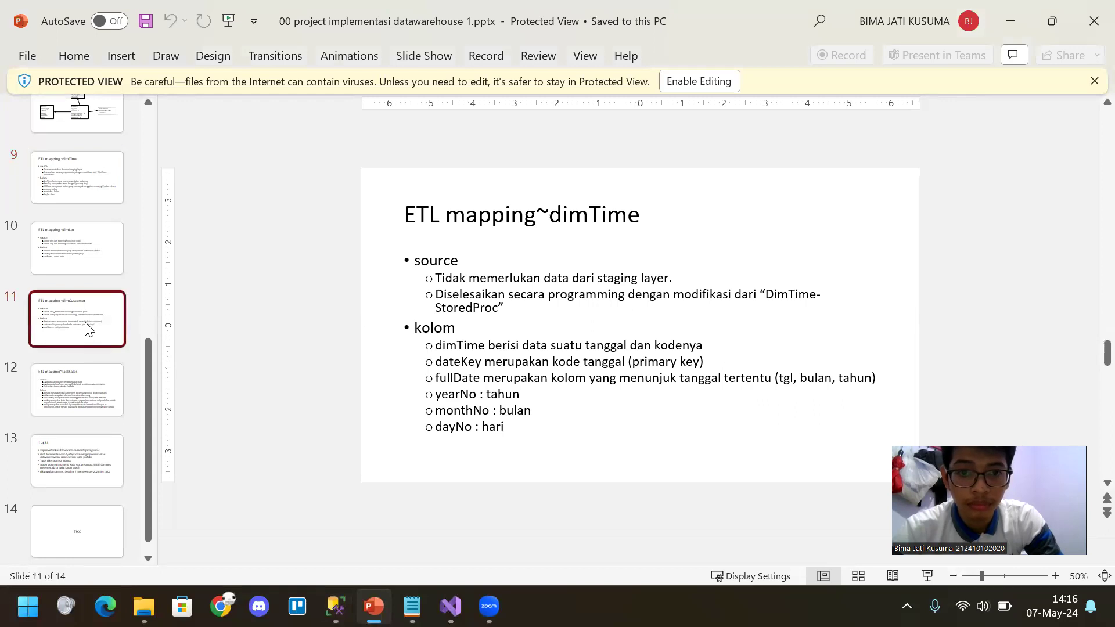
{"action": "left_click", "coordinate": [84, 400]}
{"action": "left_click", "coordinate": [84, 185]}
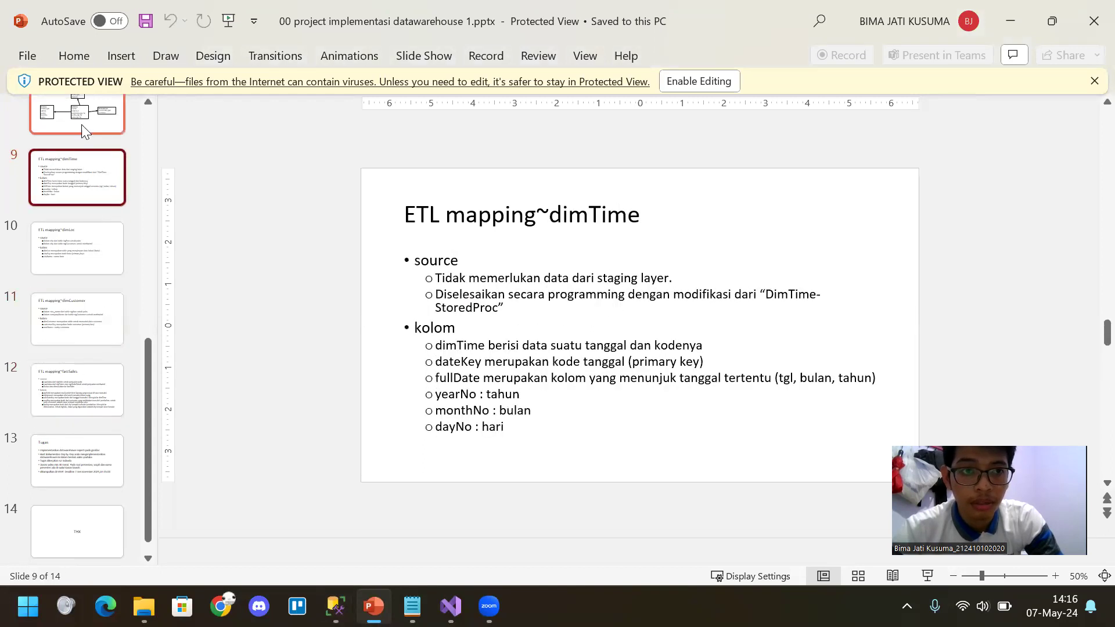
{"action": "scroll", "coordinate": [450, 359], "scroll_direction": "up", "scroll_amount": 1}
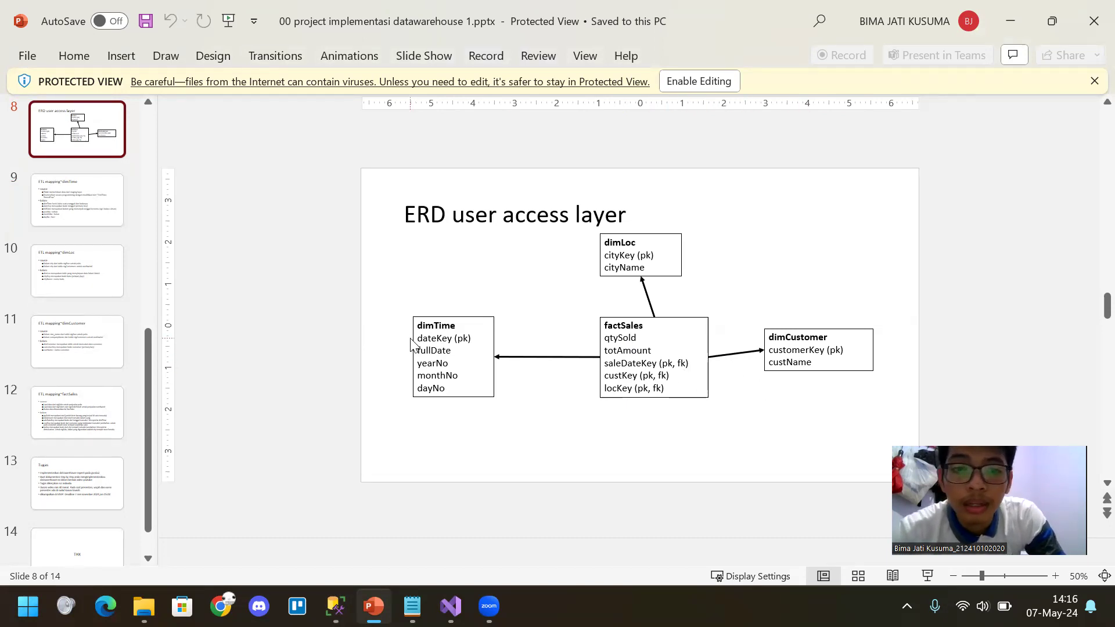
Return to SQL Server Management Studio and query the top 1000 rows of pnstage's dbo.viewStageSales view
{"action": "key", "text": "alt+Tab"}
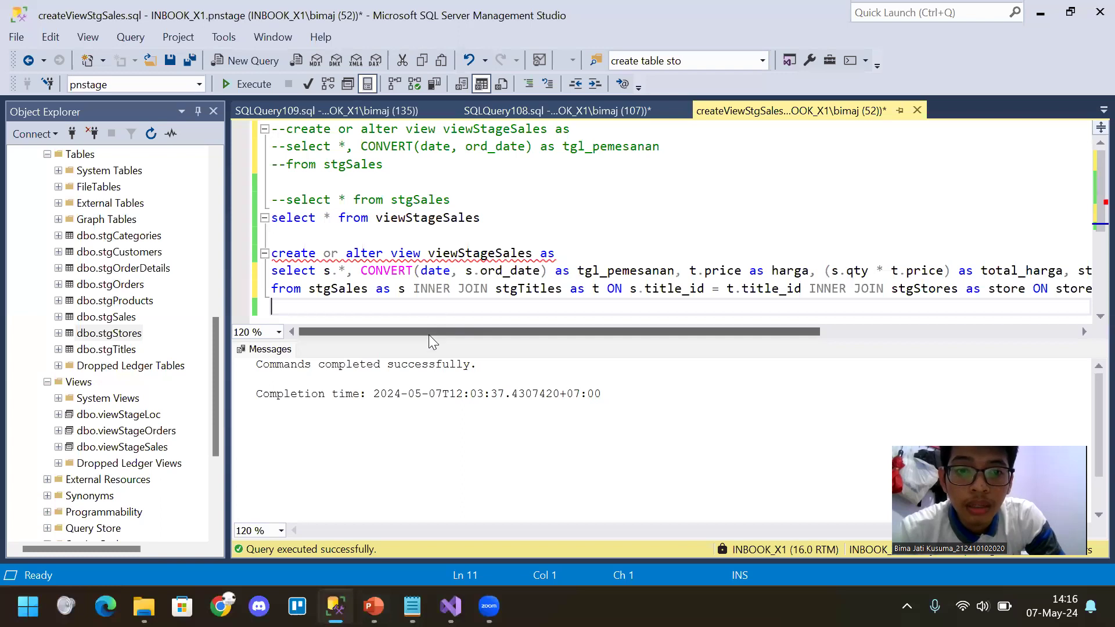
{"action": "left_click_drag", "start_coordinate": [430, 340], "coordinate": [429, 361]}
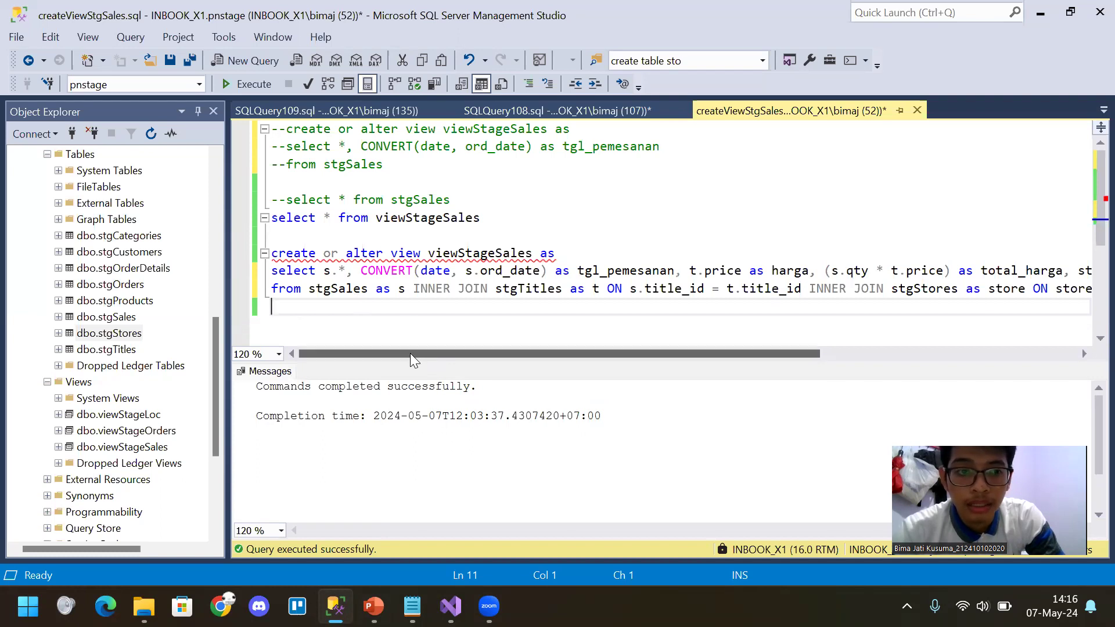
{"action": "left_click_drag", "start_coordinate": [412, 355], "coordinate": [385, 352]}
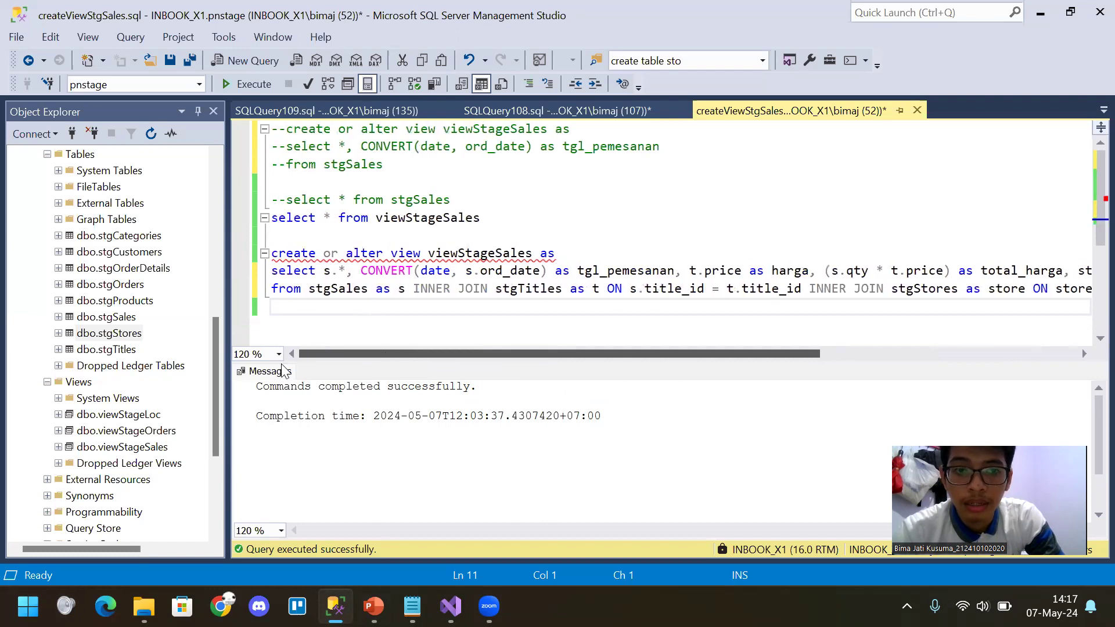
{"action": "left_click", "coordinate": [149, 447]}
{"action": "right_click", "coordinate": [148, 447]}
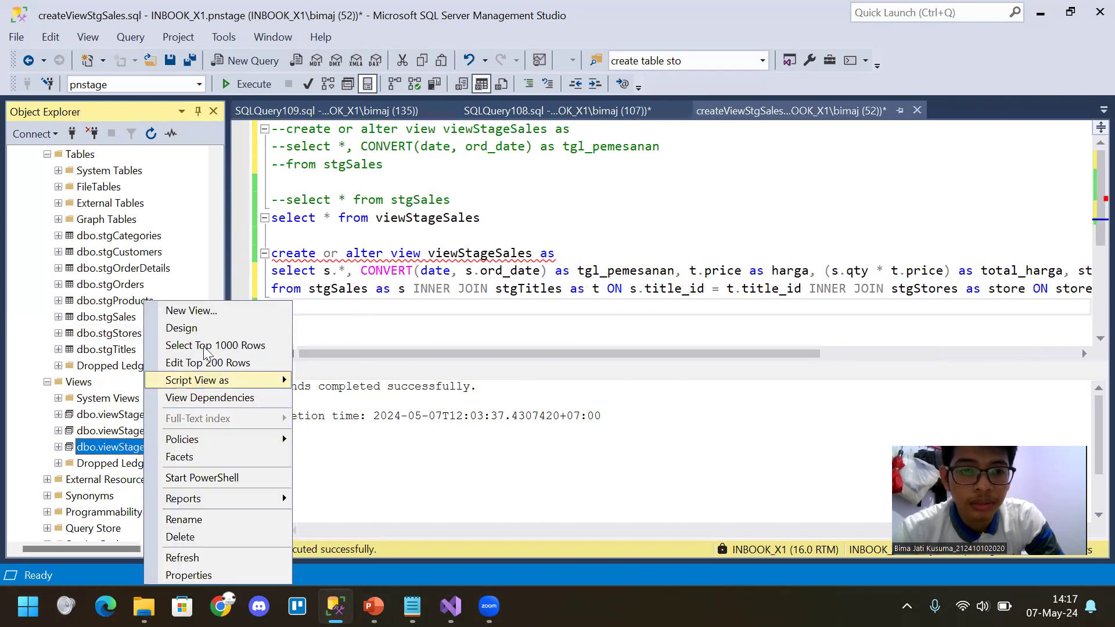
{"action": "left_click", "coordinate": [212, 346]}
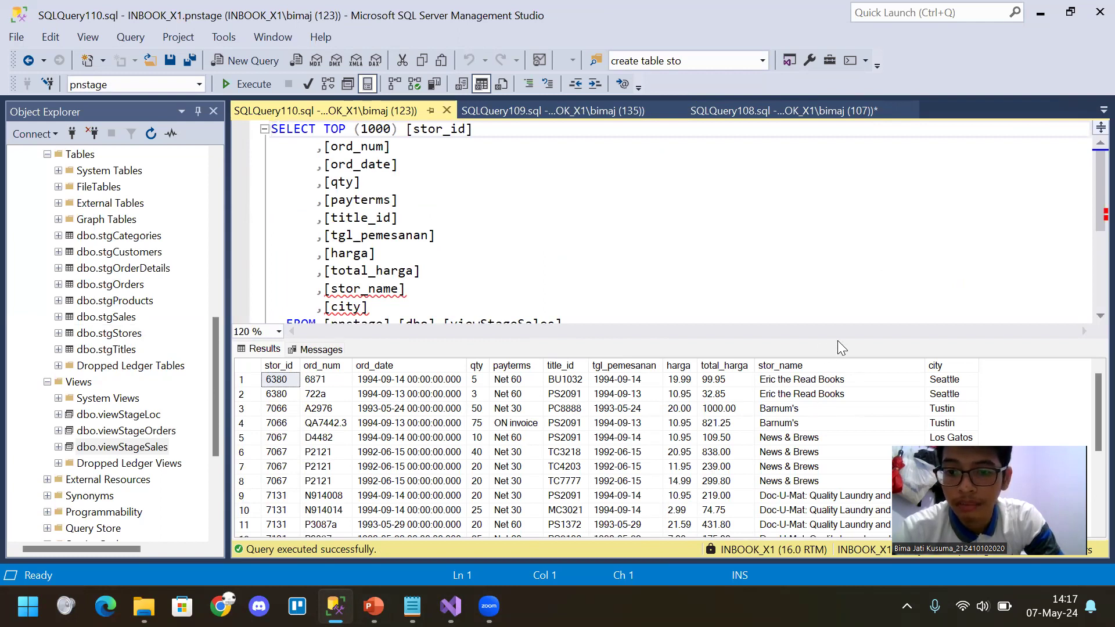
Examine the city, stor_name and total_harga columns in the viewStageSales results
{"action": "left_click", "coordinate": [935, 365]}
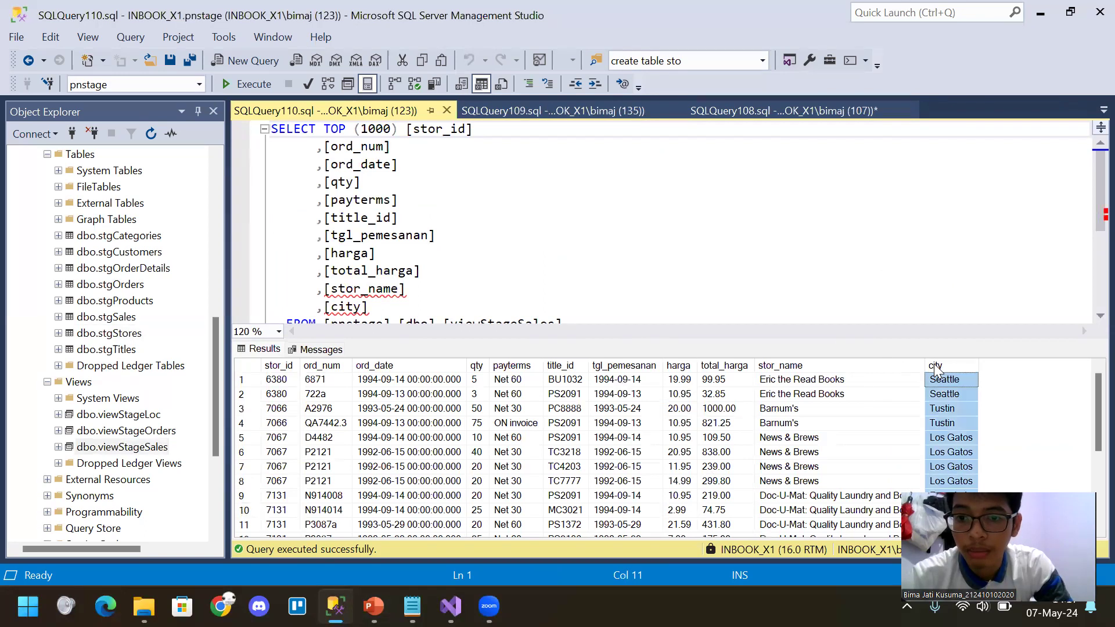
{"action": "left_click", "coordinate": [810, 366]}
{"action": "left_click", "coordinate": [731, 365]}
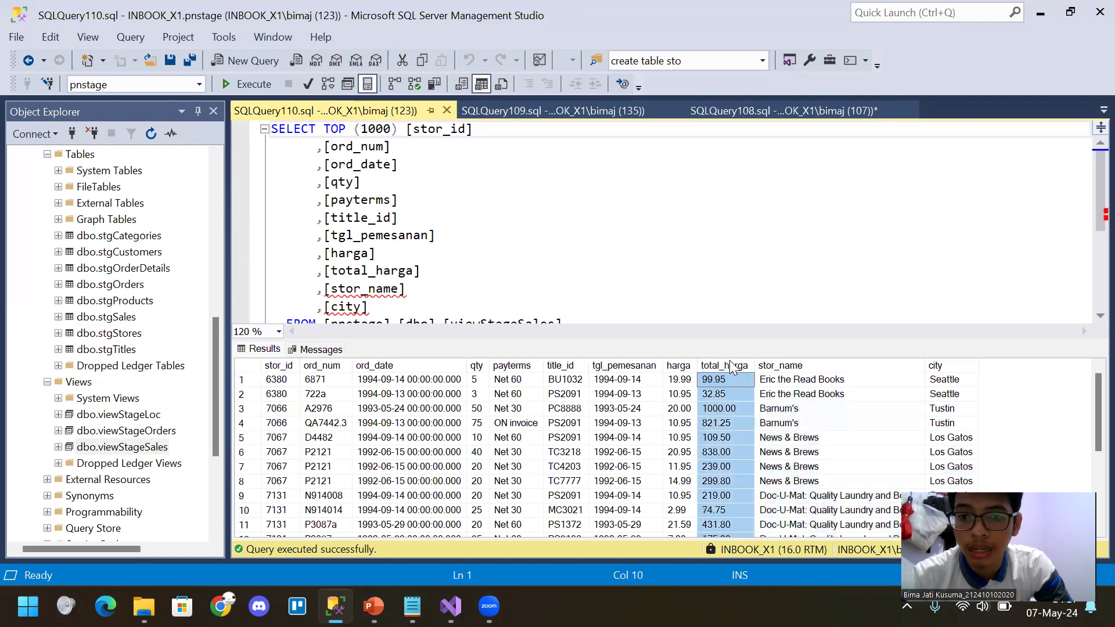
{"action": "left_click", "coordinate": [894, 365]}
{"action": "left_click", "coordinate": [937, 365]}
{"action": "left_click", "coordinate": [865, 366]}
{"action": "left_click", "coordinate": [743, 365]}
{"action": "left_click", "coordinate": [842, 366]}
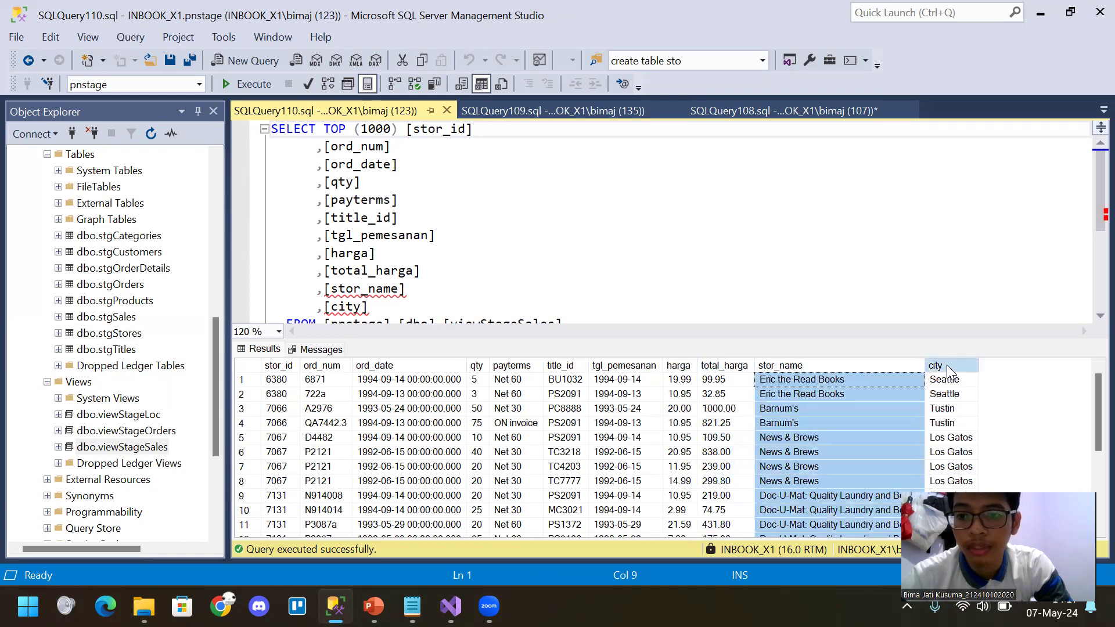
{"action": "left_click", "coordinate": [721, 365]}
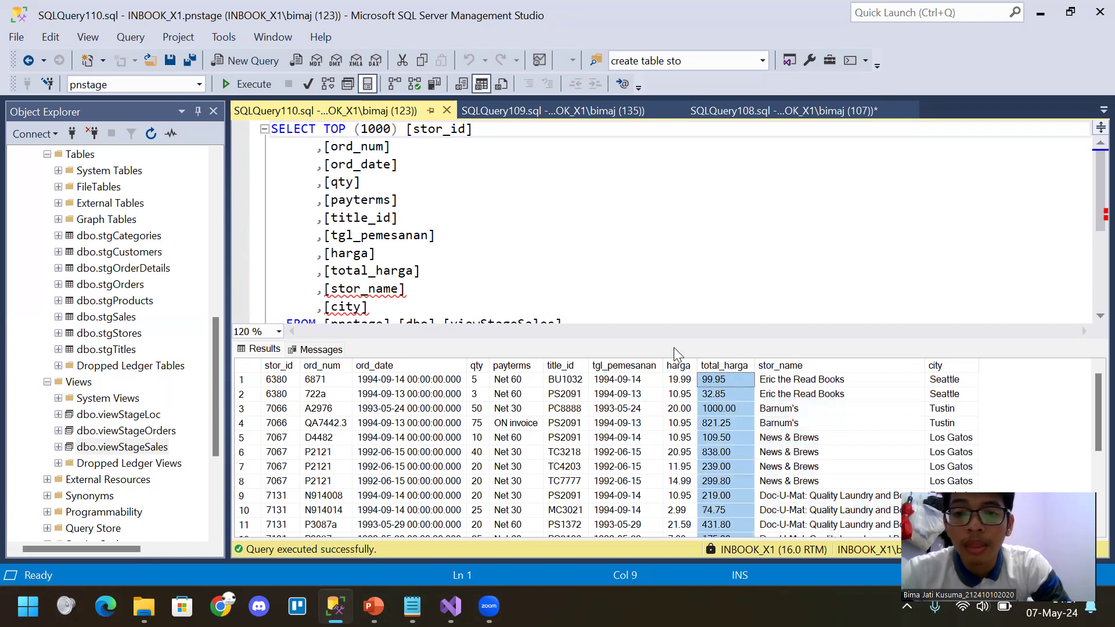
Bring up the open createViewStgOrders.sql script and run only its "select * from viewStageOrders" statement
{"action": "left_click", "coordinate": [138, 431]}
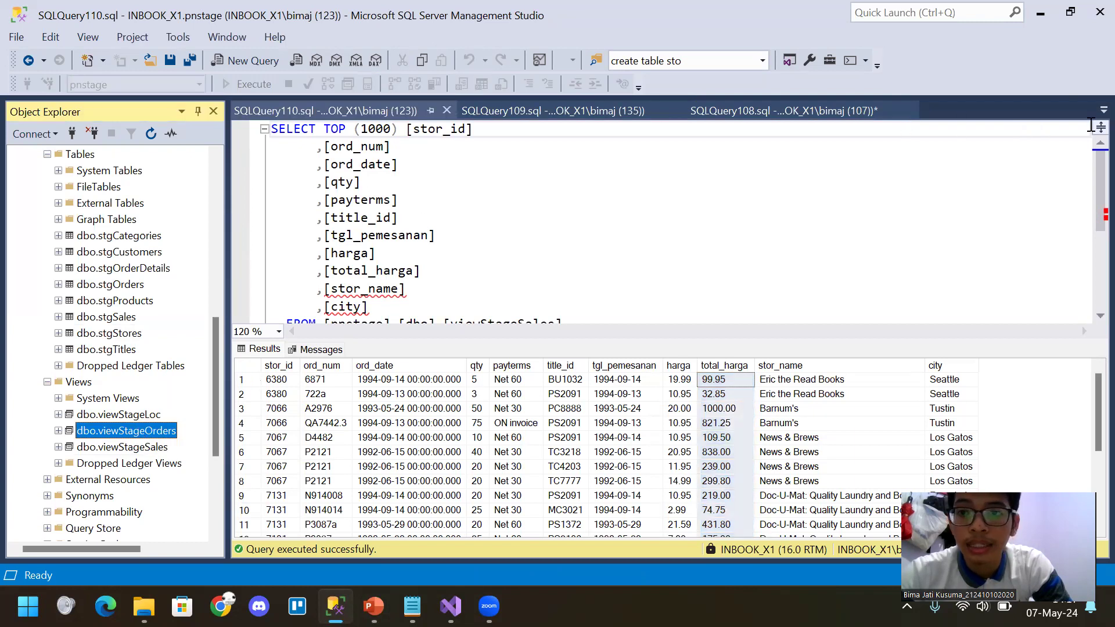
{"action": "left_click", "coordinate": [1103, 110]}
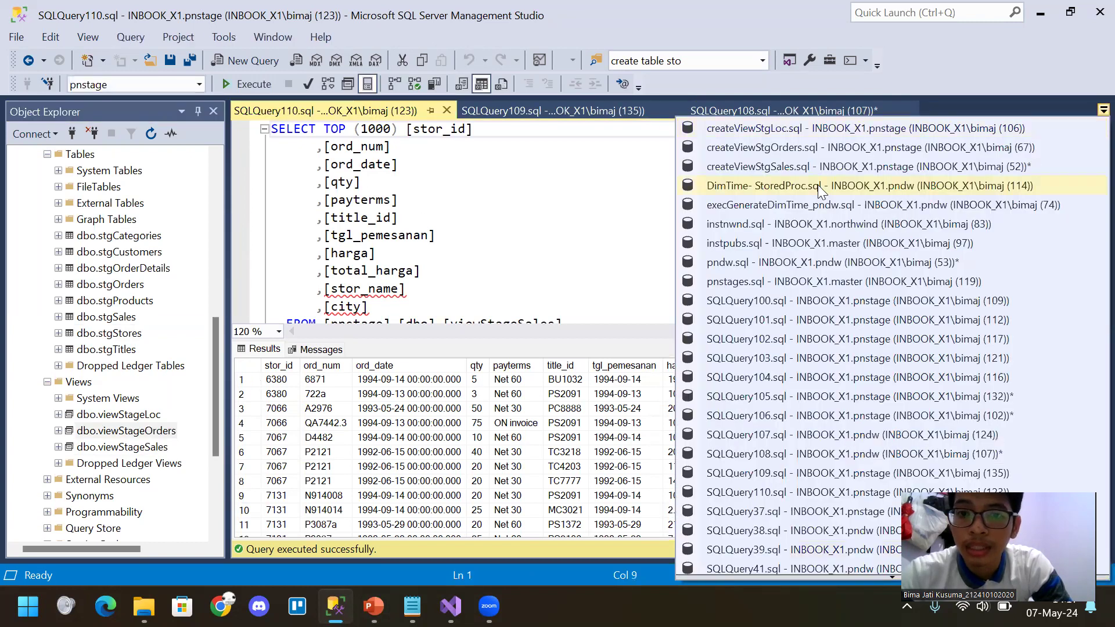
{"action": "left_click", "coordinate": [816, 147]}
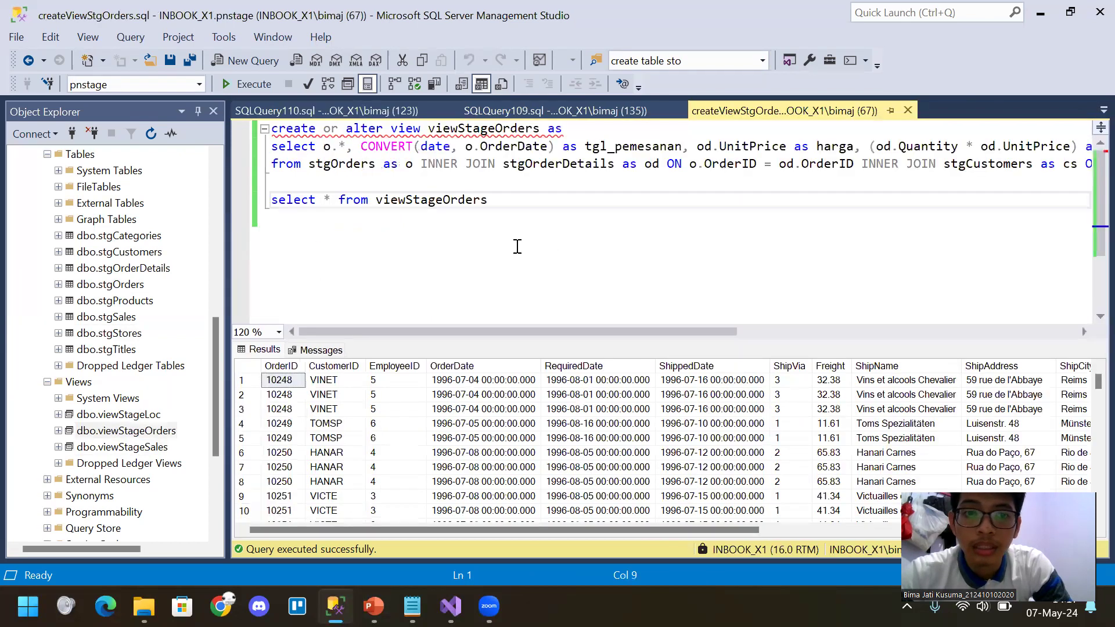
{"action": "left_click", "coordinate": [570, 310]}
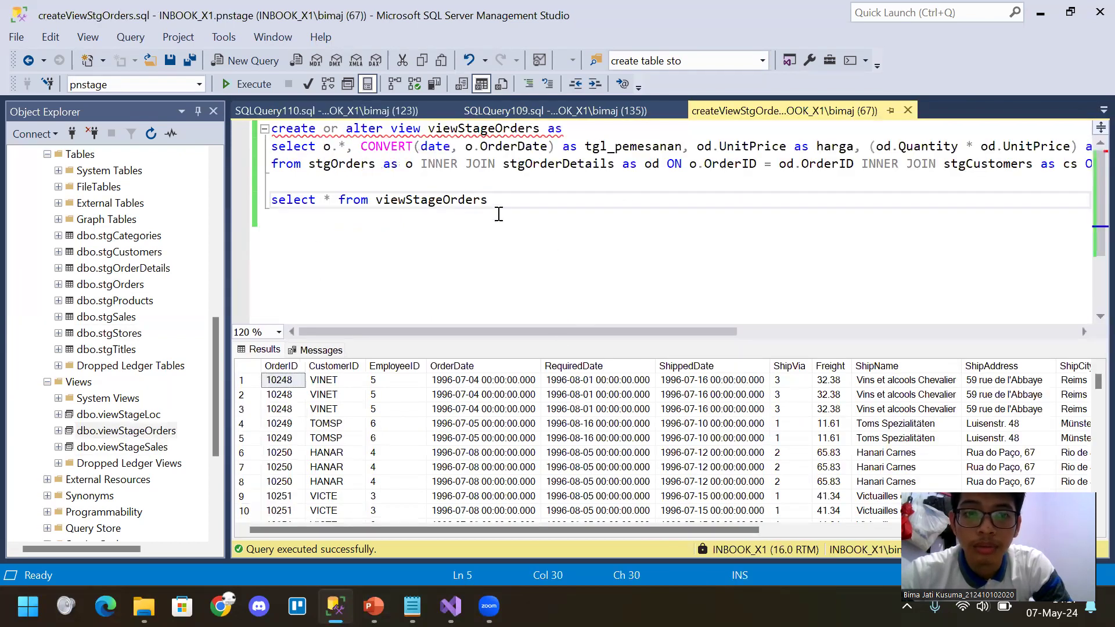
{"action": "left_click_drag", "start_coordinate": [488, 200], "coordinate": [267, 203]}
{"action": "key", "text": "F5"}
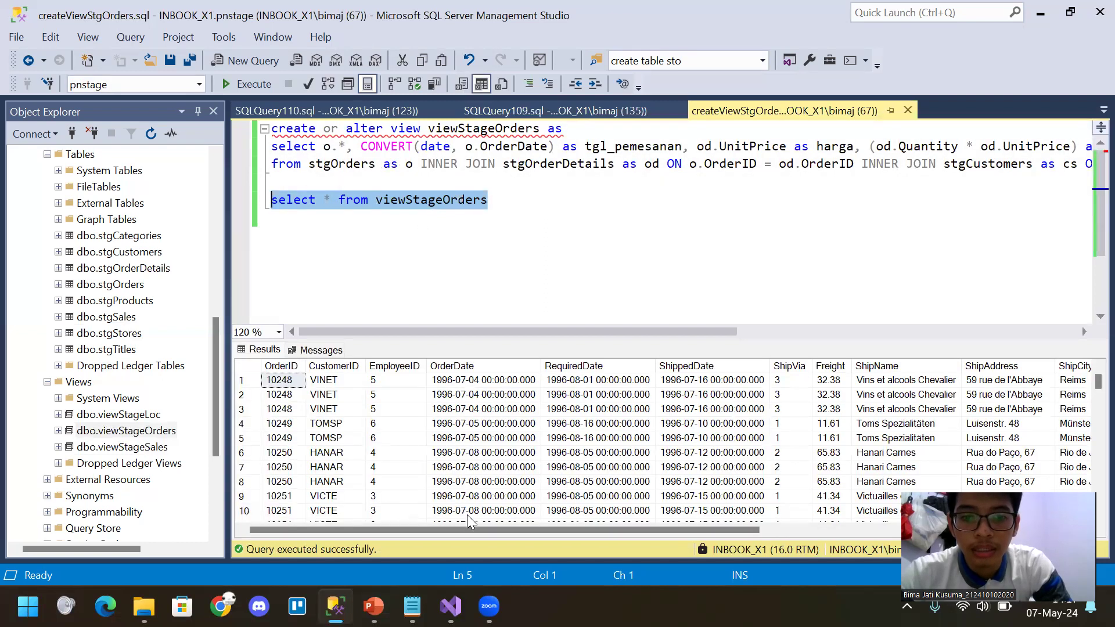
Examine the harga, total_harga, kuantitas and city columns in the viewStageOrders results
{"action": "scroll", "coordinate": [671, 512], "scroll_direction": "right", "scroll_amount": 6}
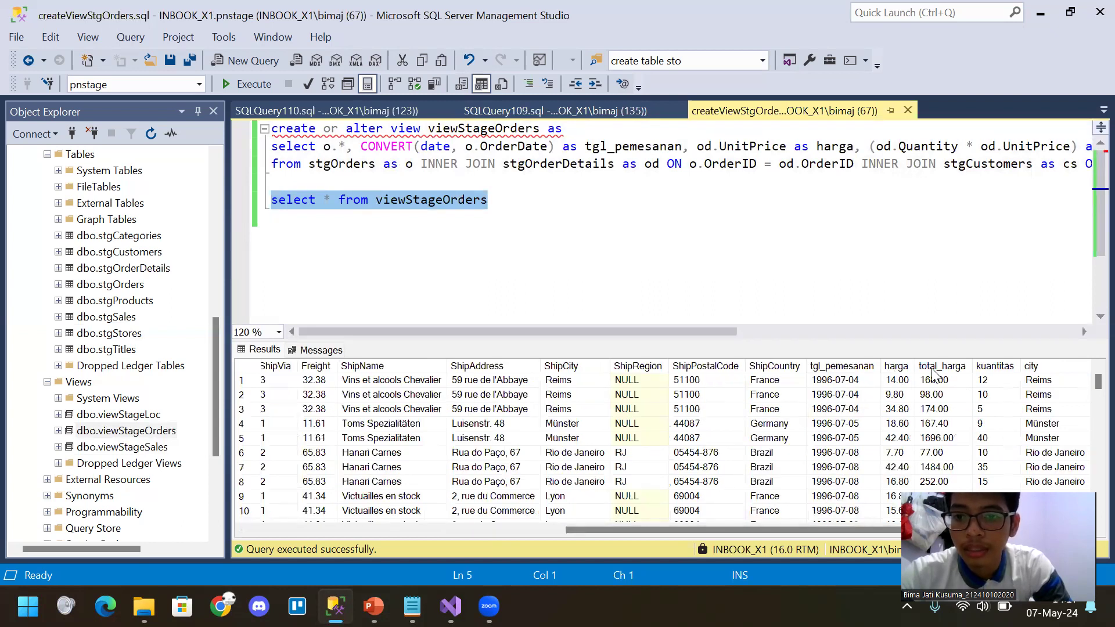
{"action": "left_click", "coordinate": [909, 366]}
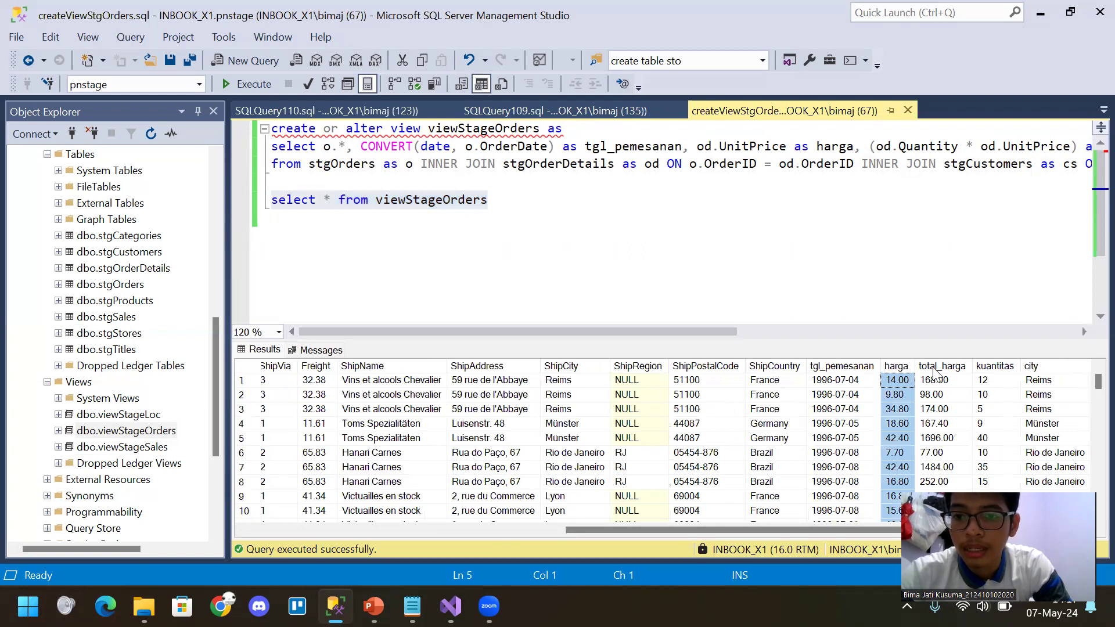
{"action": "left_click", "coordinate": [938, 367]}
{"action": "left_click", "coordinate": [995, 367]}
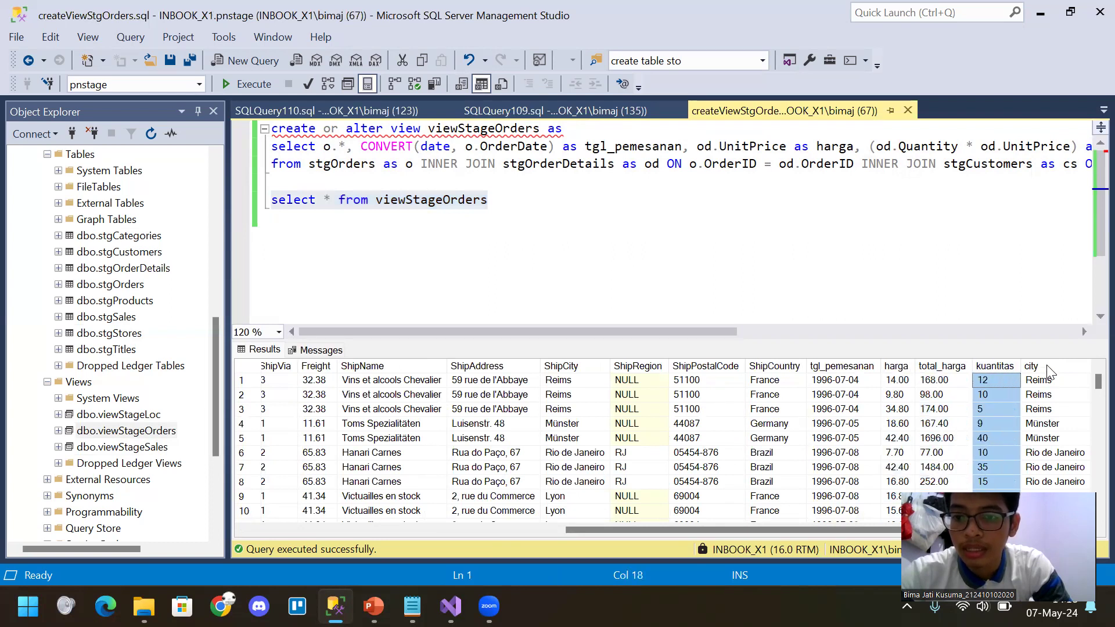
{"action": "left_click", "coordinate": [1037, 368]}
{"action": "left_click_drag", "start_coordinate": [664, 331], "coordinate": [559, 332]}
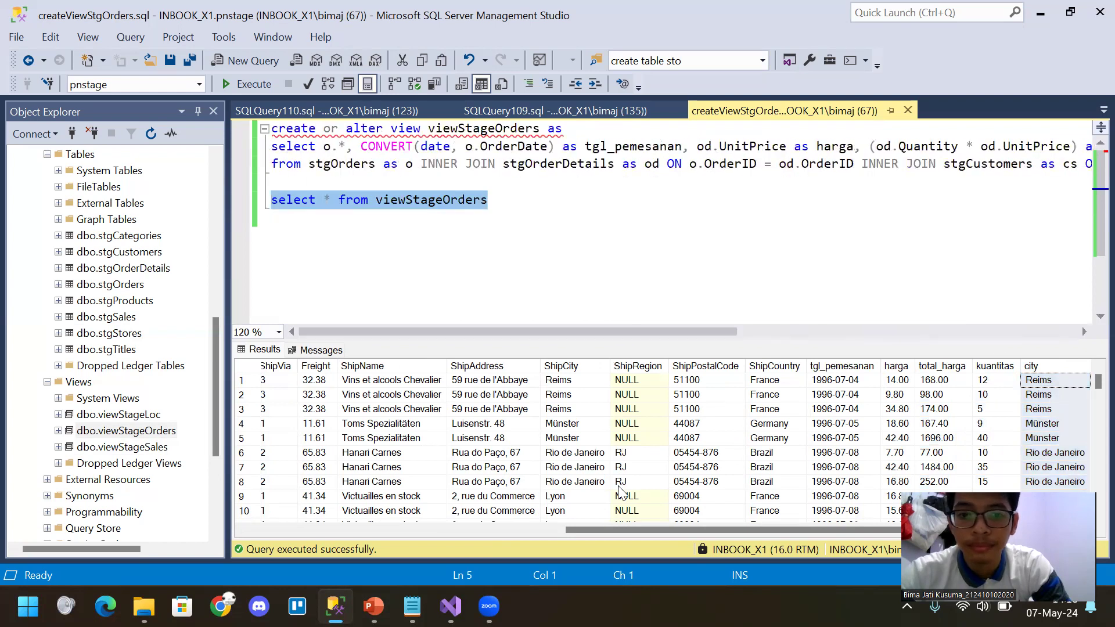
{"action": "left_click_drag", "start_coordinate": [572, 529], "coordinate": [277, 527]}
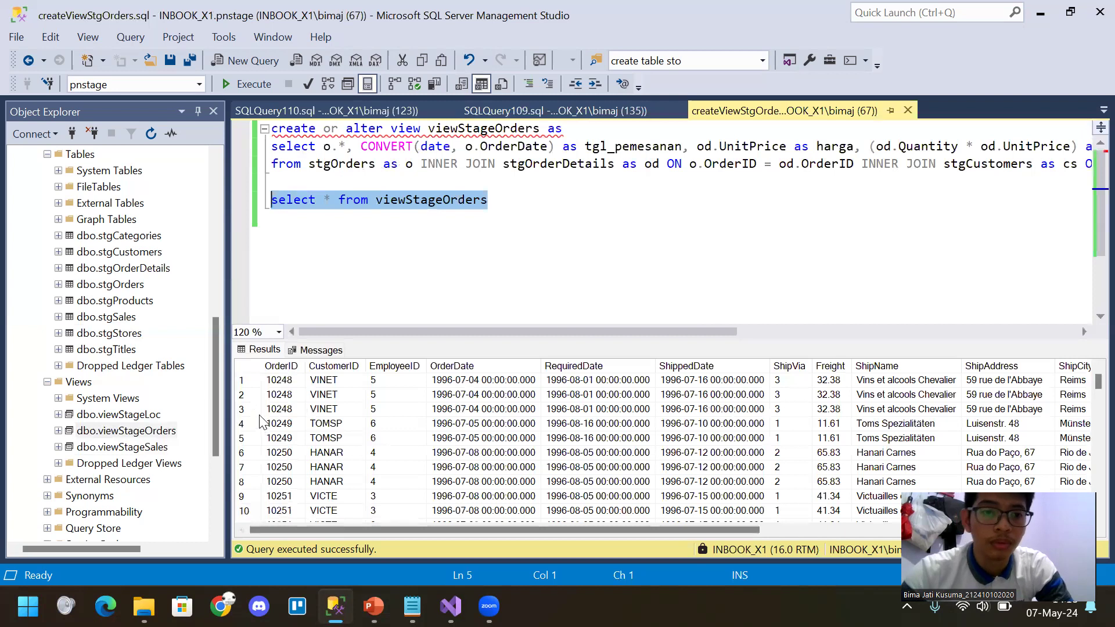
Bring up the open createViewStgLoc.sql script and highlight the viewStageLoc view definition
{"action": "left_click", "coordinate": [146, 415]}
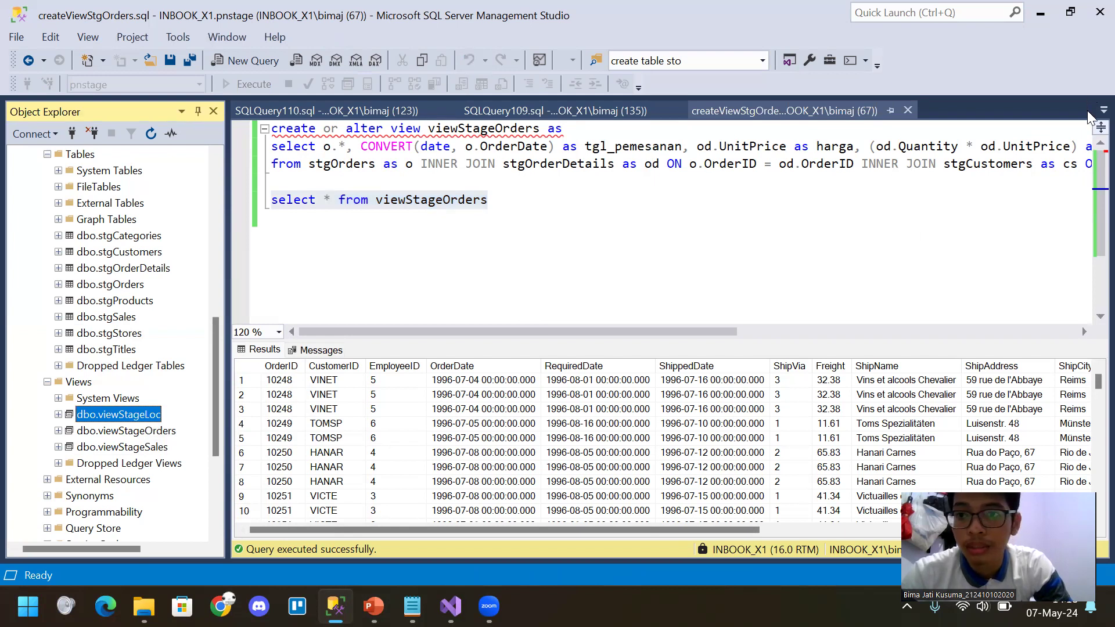
{"action": "left_click", "coordinate": [1103, 109]}
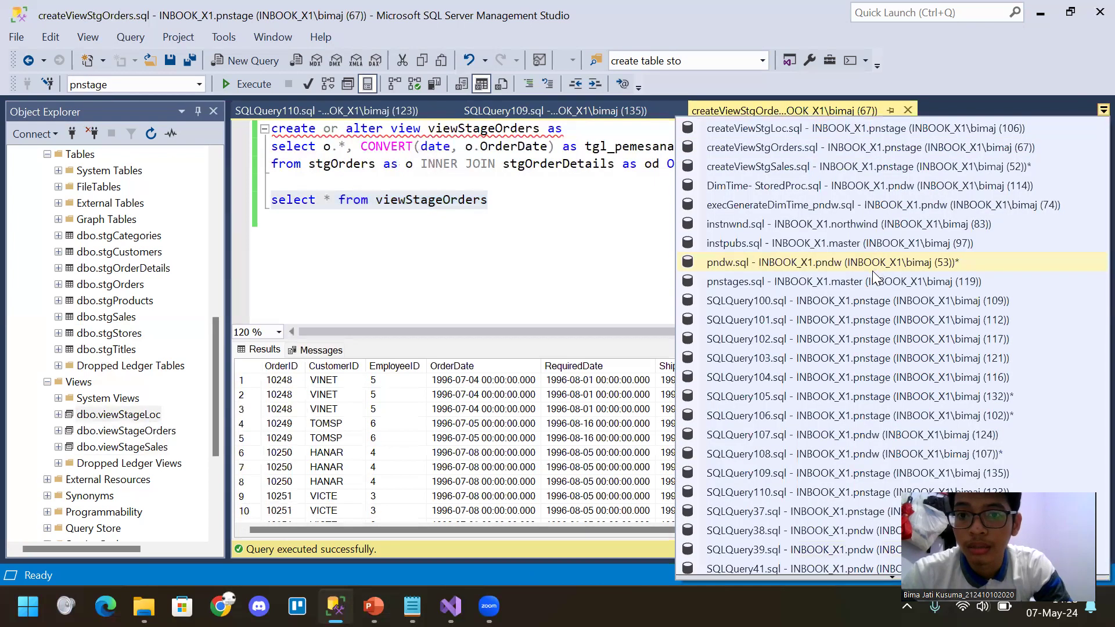
{"action": "left_click", "coordinate": [820, 128]}
{"action": "left_click_drag", "start_coordinate": [520, 220], "coordinate": [272, 129]}
Add the statement "select * from viewStageLoc" below the viewStageLoc view definition
{"action": "left_click", "coordinate": [355, 245]}
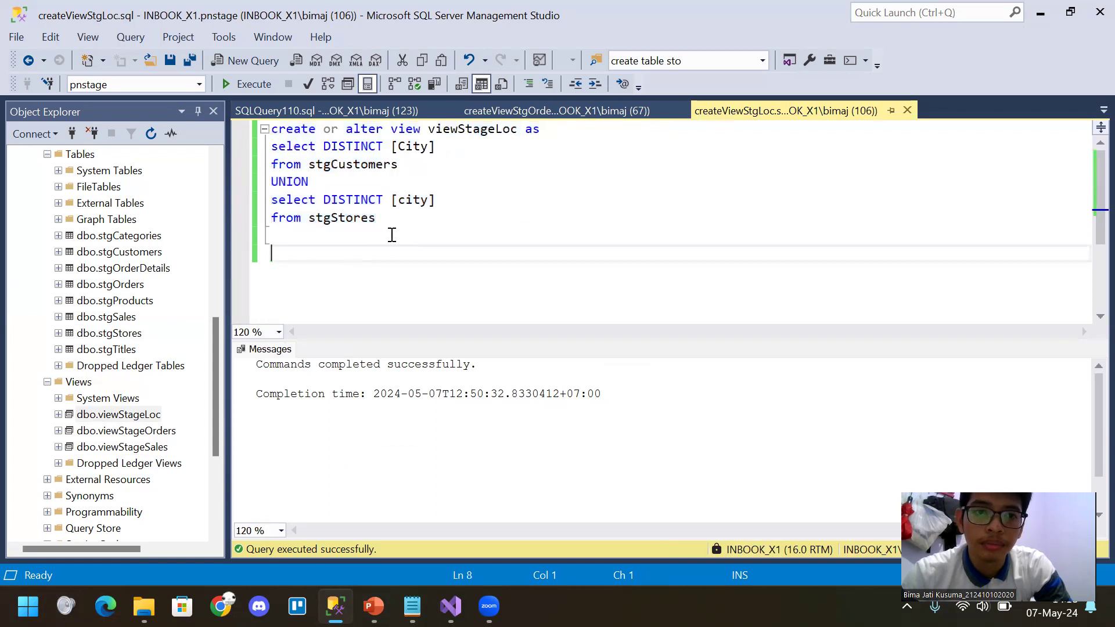
{"action": "type", "text": "selec"}
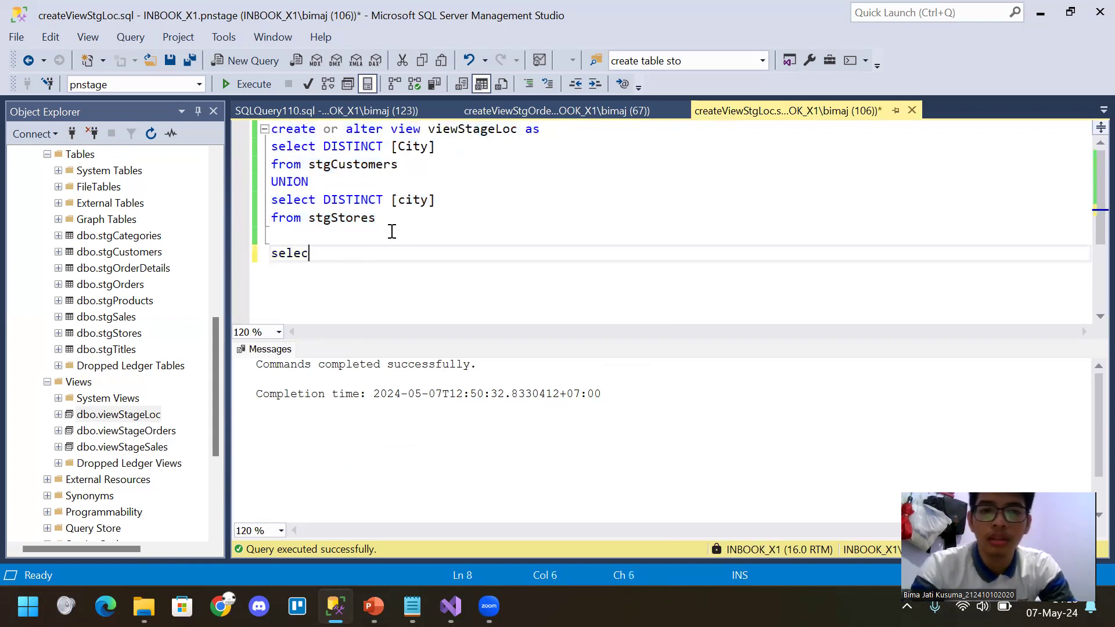
{"action": "type", "text": "t * from"}
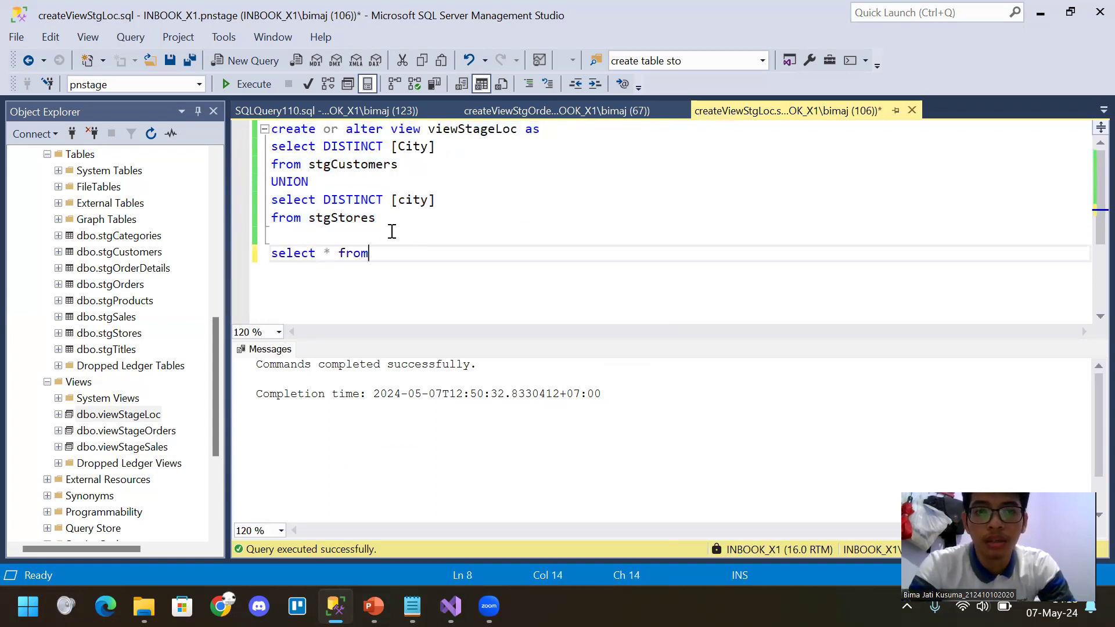
{"action": "type", "text": " viwsta"}
{"action": "key", "text": "BackSpace"}
{"action": "key", "text": "BackSpace"}
{"action": "key", "text": "BackSpace"}
{"action": "key", "text": "BackSpace"}
{"action": "type", "text": "ew"}
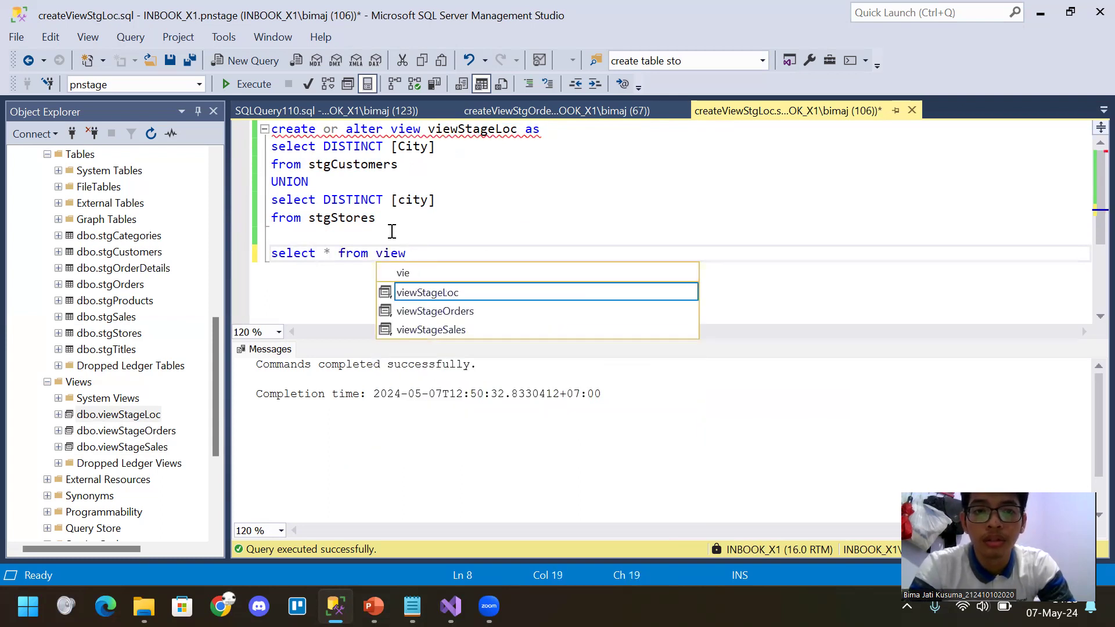
{"action": "key", "text": "Tab"}
Examine how the viewStageLoc definition unites the distinct cities of stgCustomers and stgStores
{"action": "left_click_drag", "start_coordinate": [388, 221], "coordinate": [315, 145]}
{"action": "left_click", "coordinate": [408, 178]}
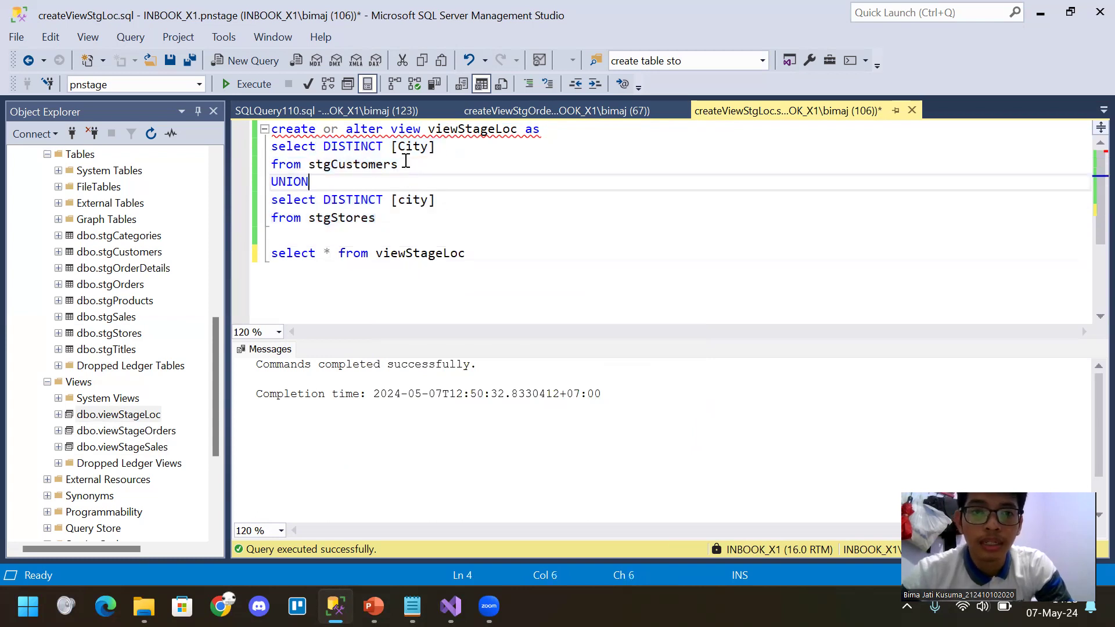
{"action": "left_click_drag", "start_coordinate": [398, 165], "coordinate": [317, 166]}
{"action": "left_click_drag", "start_coordinate": [381, 218], "coordinate": [301, 219]}
{"action": "left_click_drag", "start_coordinate": [323, 148], "coordinate": [434, 156]}
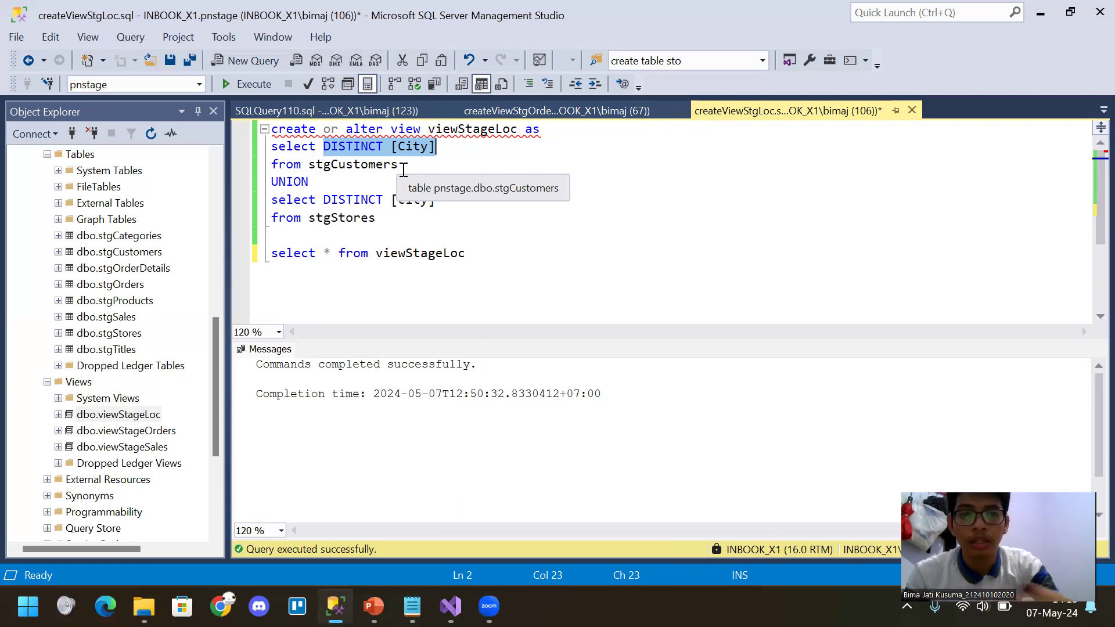
Run only the "select * from viewStageLoc" statement to list the view's cities
{"action": "left_click", "coordinate": [368, 181]}
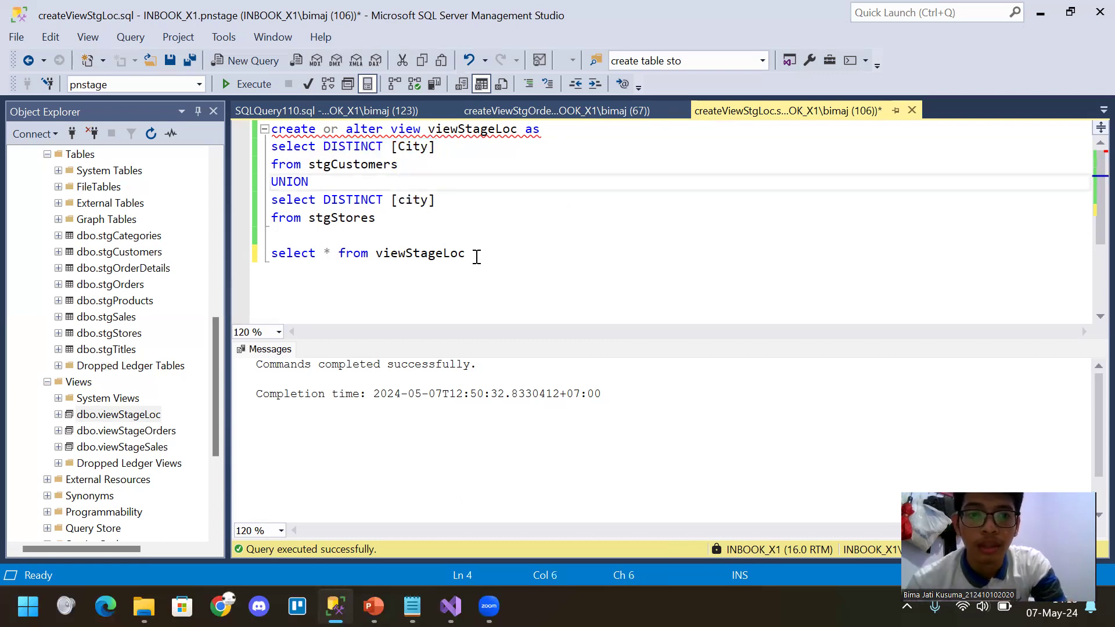
{"action": "left_click_drag", "start_coordinate": [476, 255], "coordinate": [247, 261]}
{"action": "key", "text": "F5"}
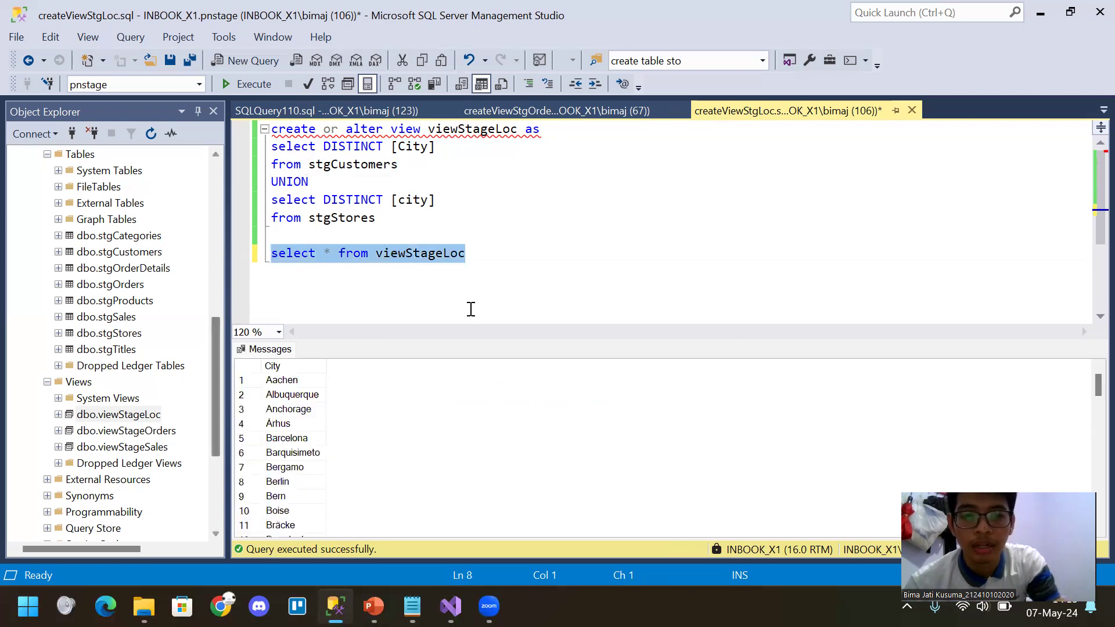
Look through the full list of cities returned by the viewStageLoc query
{"action": "scroll", "coordinate": [443, 416], "scroll_direction": "down", "scroll_amount": 9}
{"action": "scroll", "coordinate": [405, 433], "scroll_direction": "down", "scroll_amount": 12}
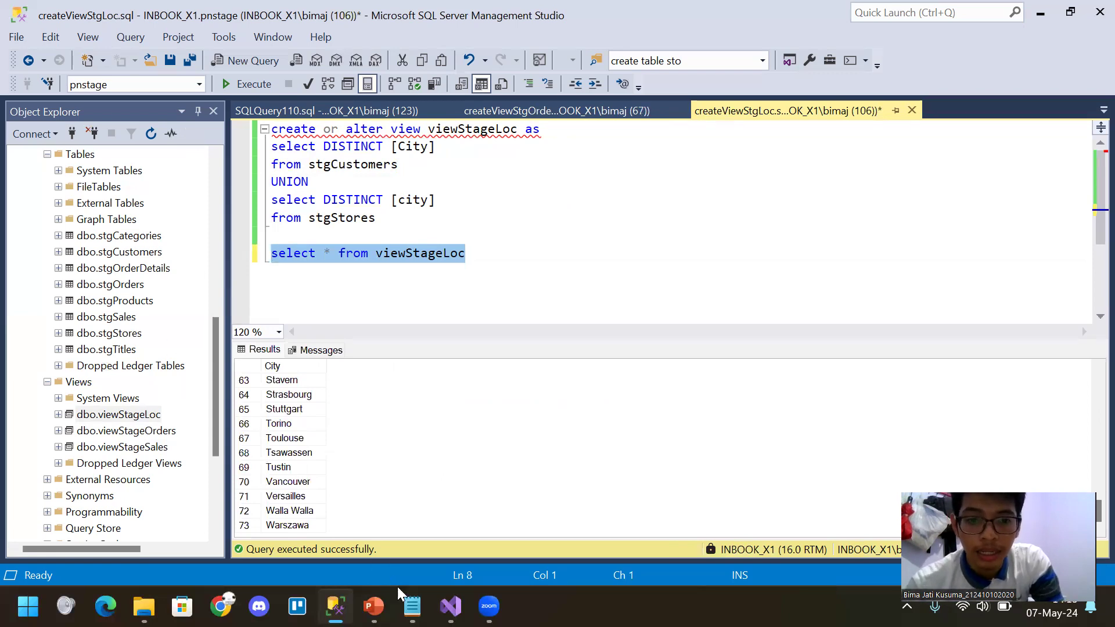
Switch to Visual Studio and check which connection and view the Table stgCustomer source in the location data flow uses
{"action": "left_click", "coordinate": [450, 606]}
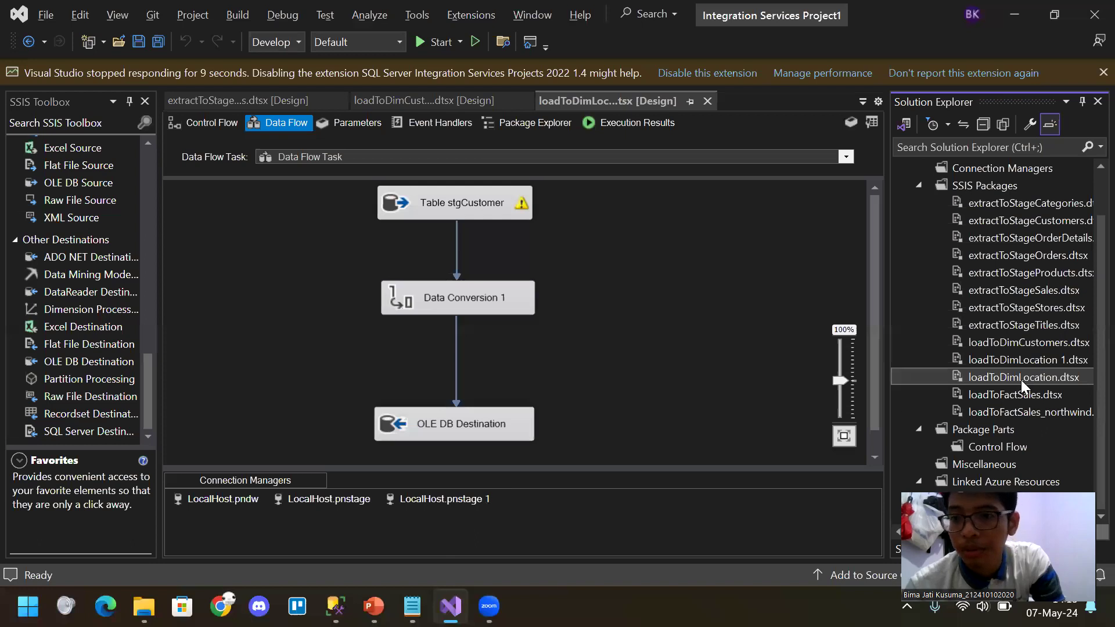
{"action": "left_click", "coordinate": [1013, 343]}
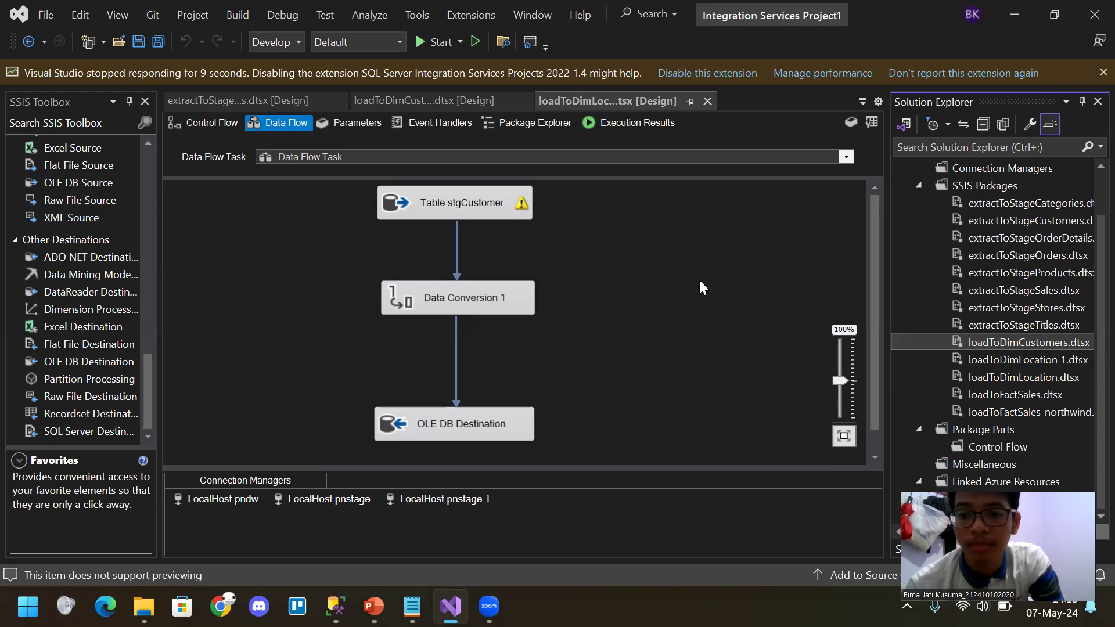
{"action": "left_click", "coordinate": [496, 206]}
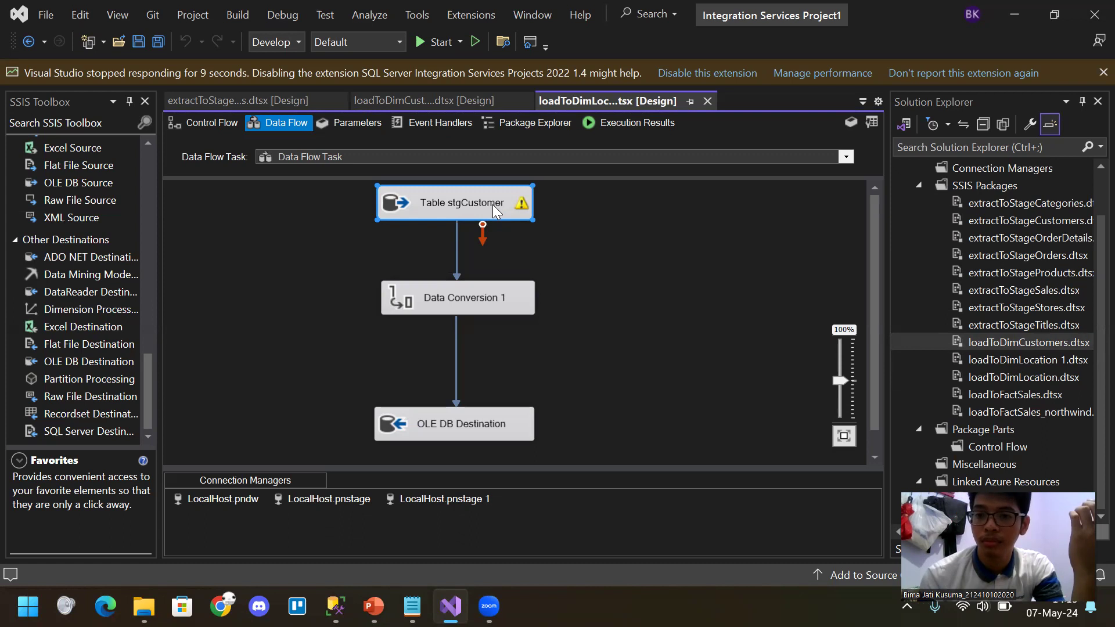
{"action": "double_click", "coordinate": [493, 204]}
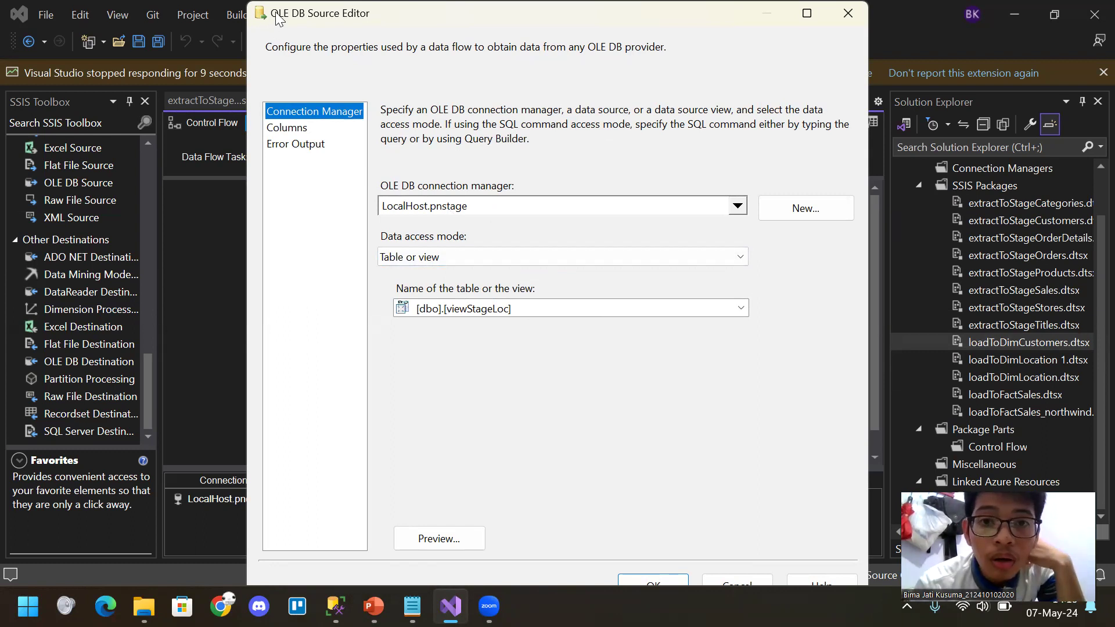
{"action": "left_click_drag", "start_coordinate": [277, 17], "coordinate": [218, 117]}
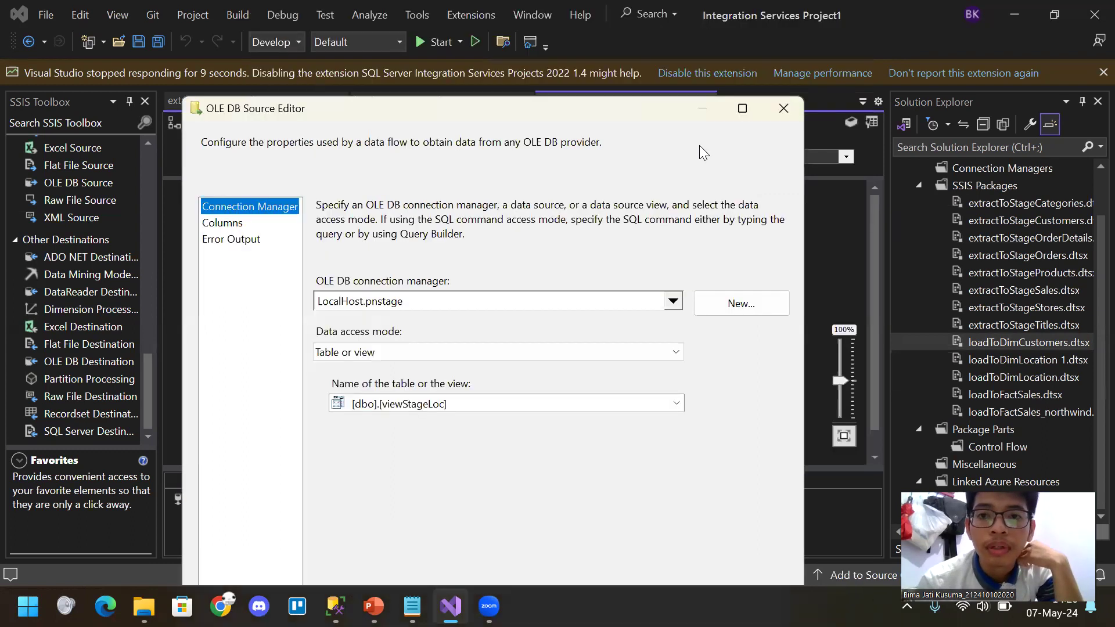
{"action": "left_click", "coordinate": [772, 112]}
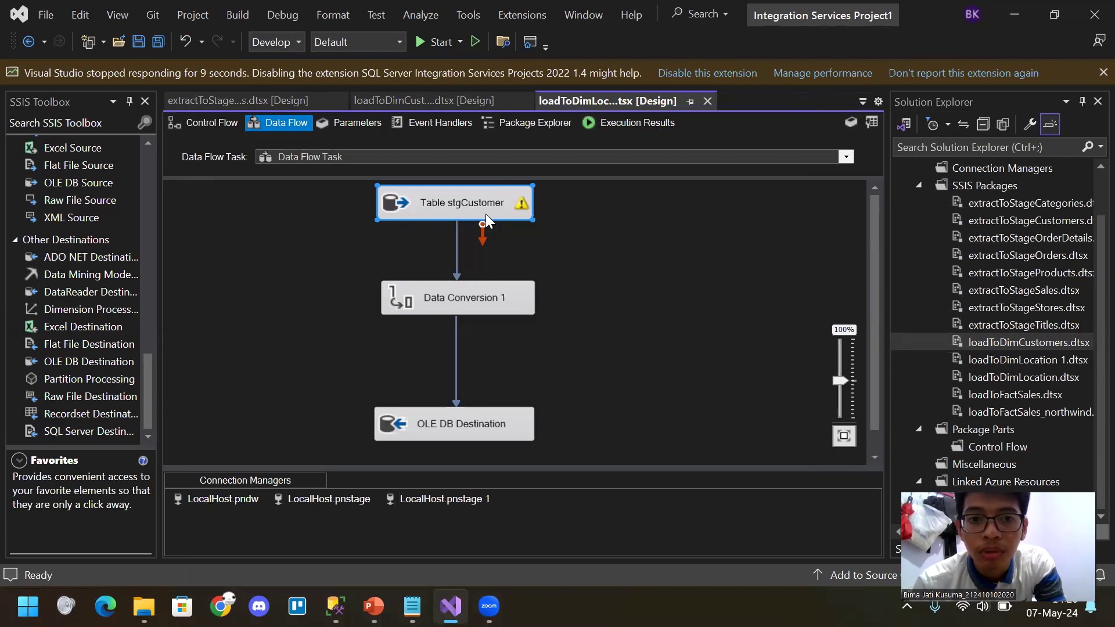
Rename the Table stgCustomer source in the data flow as Table stgLoc
{"action": "left_click", "coordinate": [483, 205]}
{"action": "left_click", "coordinate": [504, 203]}
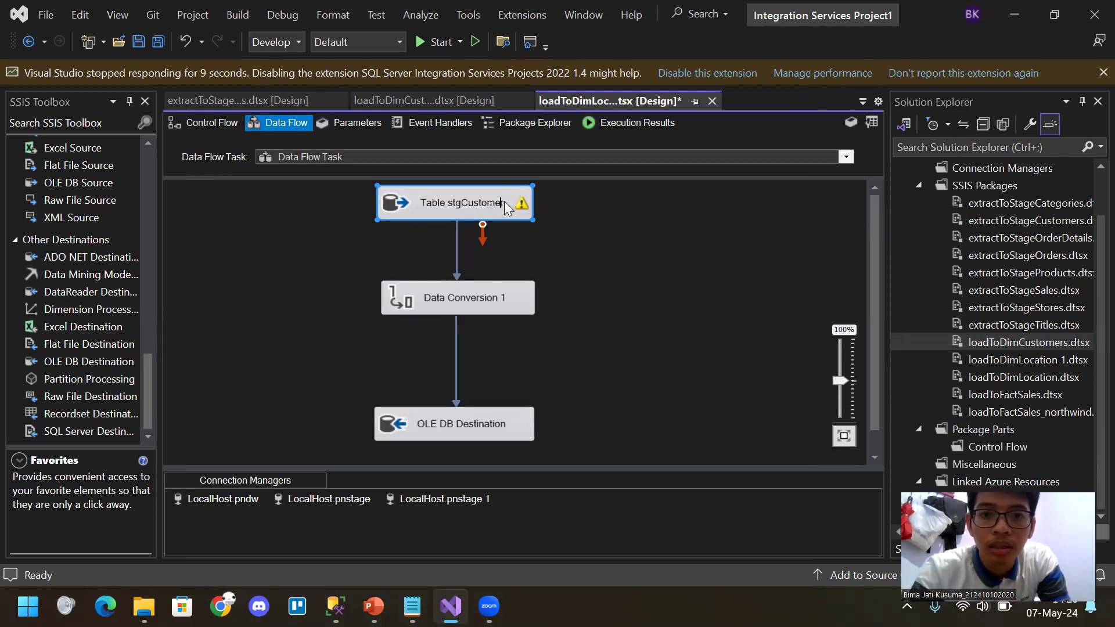
{"action": "key", "text": "BackSpace"}
{"action": "key", "text": "BackSpace"}
{"action": "key", "text": "BackSpace"}
{"action": "key", "text": "BackSpace"}
{"action": "key", "text": "BackSpace"}
{"action": "key", "text": "BackSpace"}
{"action": "key", "text": "BackSpace"}
{"action": "key", "text": "BackSpace"}
{"action": "type", "text": "Lo"}
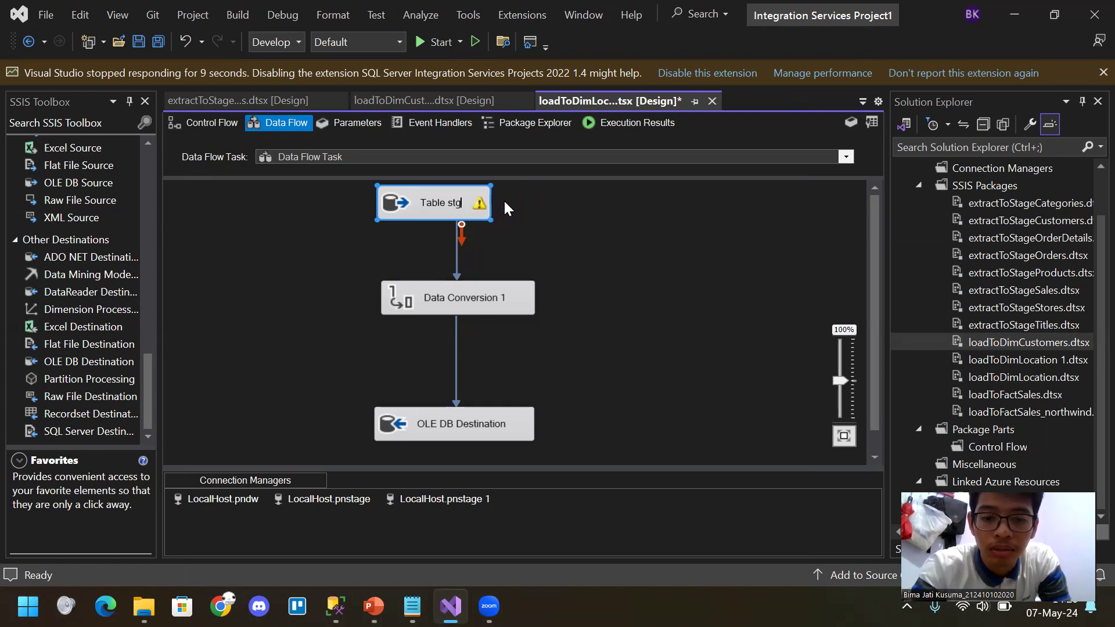
{"action": "type", "text": "c"}
{"action": "left_click", "coordinate": [603, 228]}
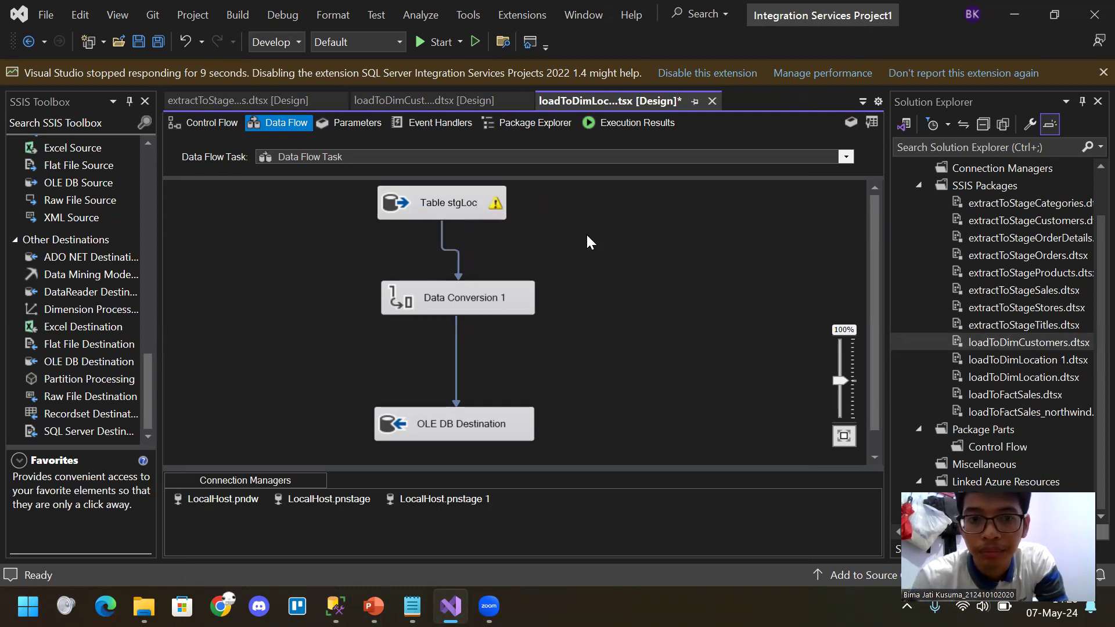
Read the warning on the Table stgLoc source and recheck the viewStageLoc city results in SQL Server Management Studio
{"action": "mouse_move", "coordinate": [437, 208]}
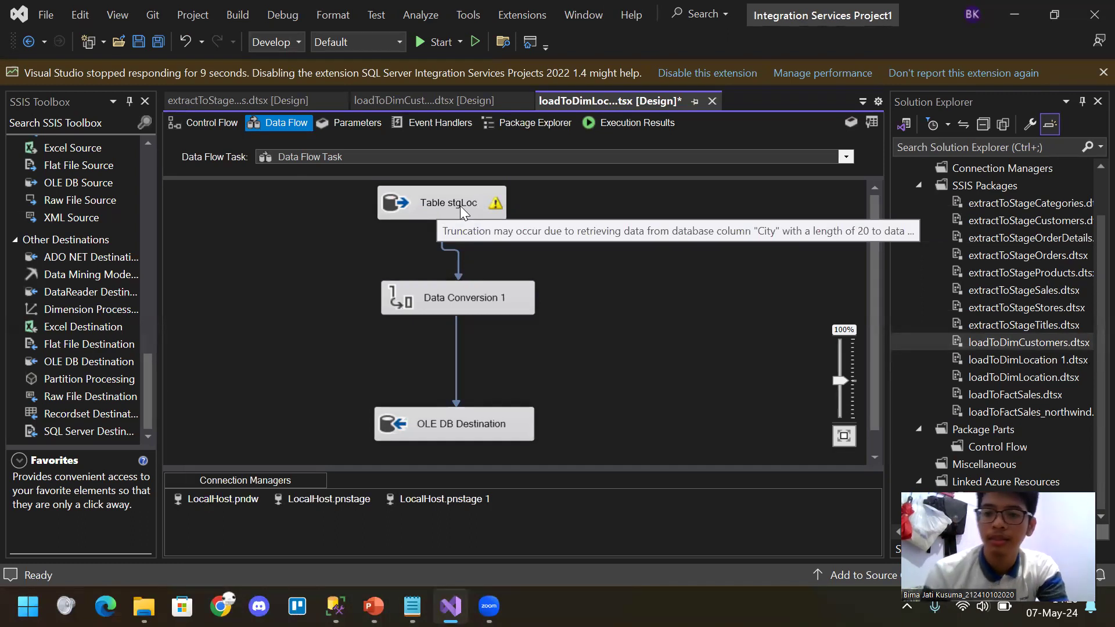
{"action": "key", "text": "alt+Tab"}
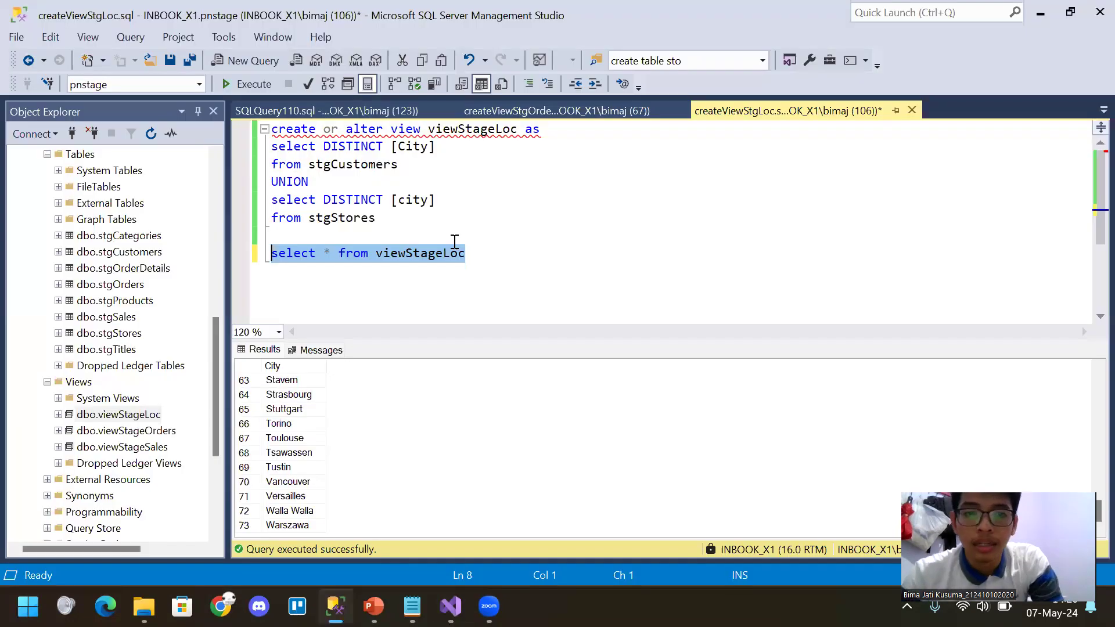
{"action": "scroll", "coordinate": [287, 418], "scroll_direction": "up", "scroll_amount": 11}
{"action": "scroll", "coordinate": [293, 400], "scroll_direction": "down", "scroll_amount": 8}
{"action": "key", "text": "alt+Tab"}
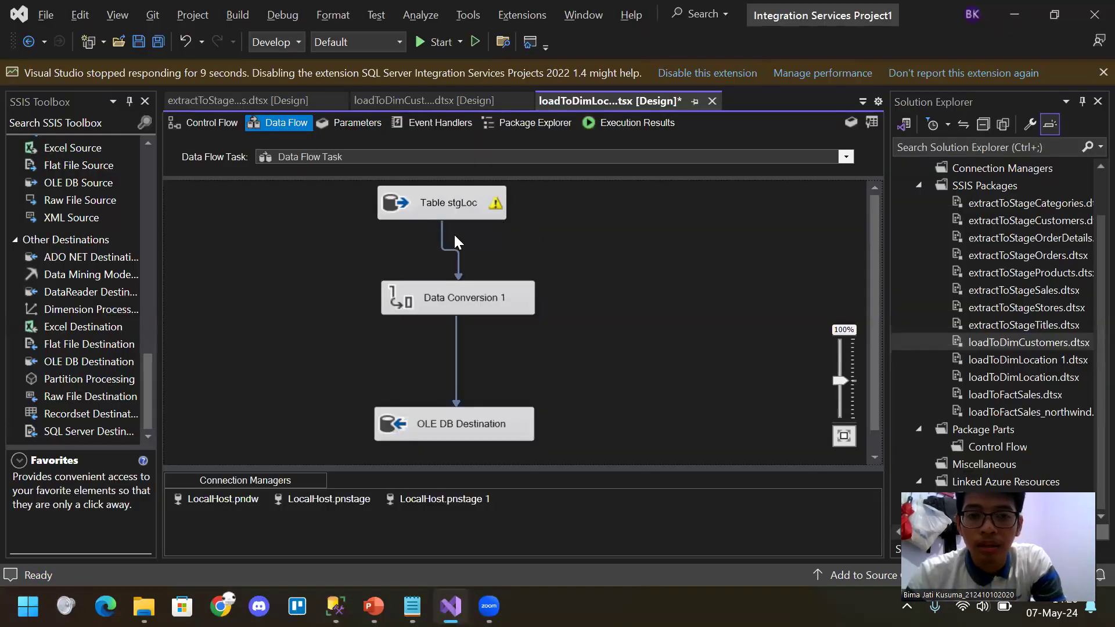
{"action": "key", "text": "alt+Tab"}
{"action": "key", "text": "alt+Tab"}
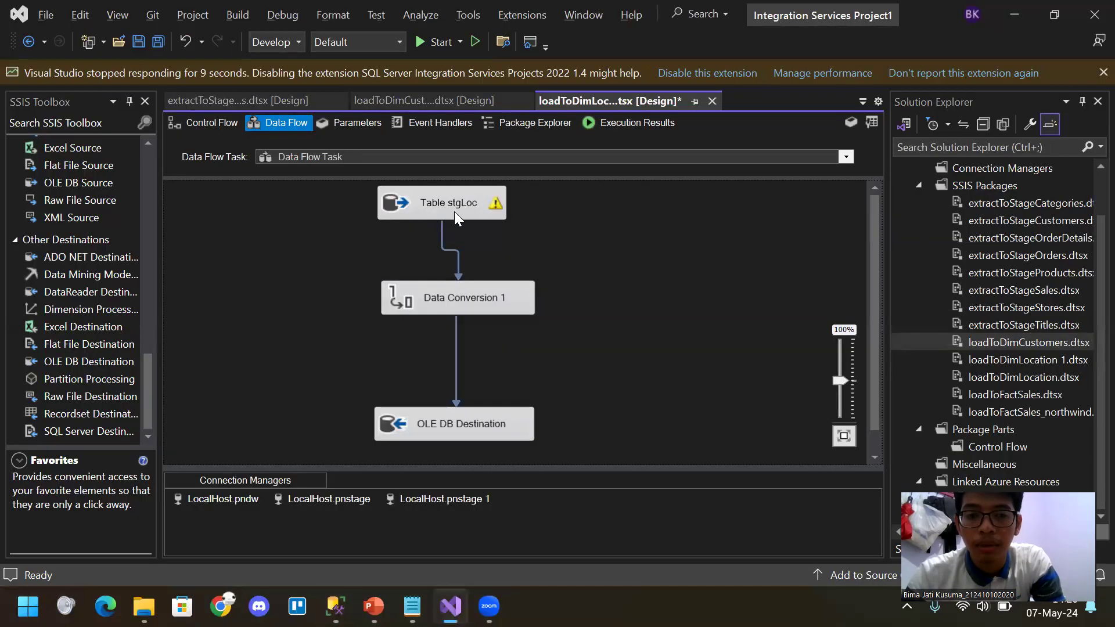
Check the connection, access mode and view set for the Table stgLoc source without changing them
{"action": "left_click", "coordinate": [454, 208]}
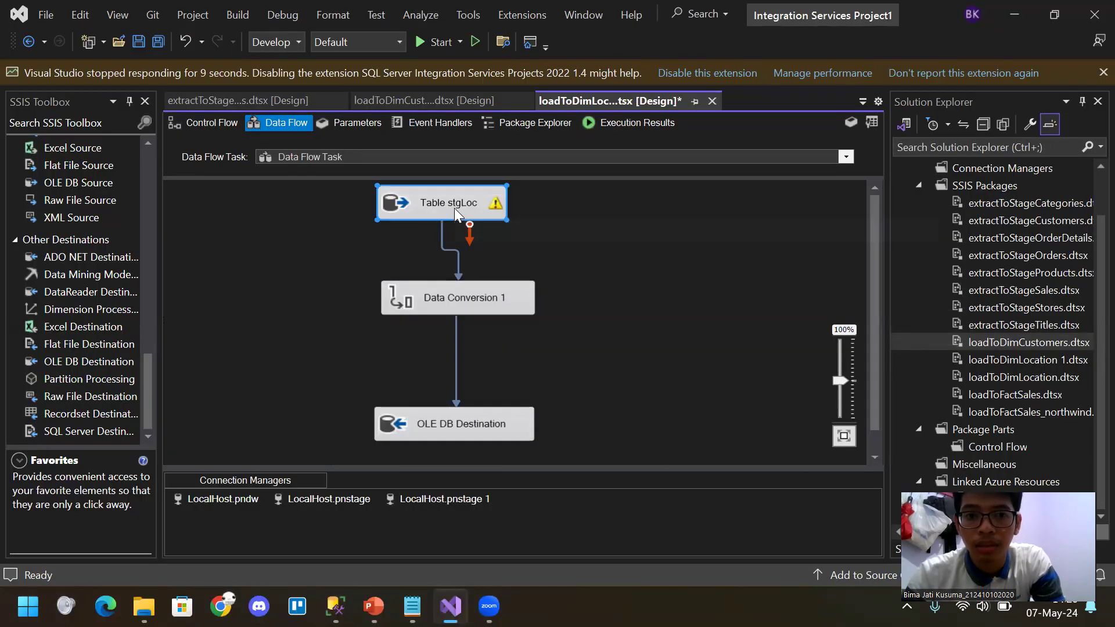
{"action": "double_click", "coordinate": [454, 207]}
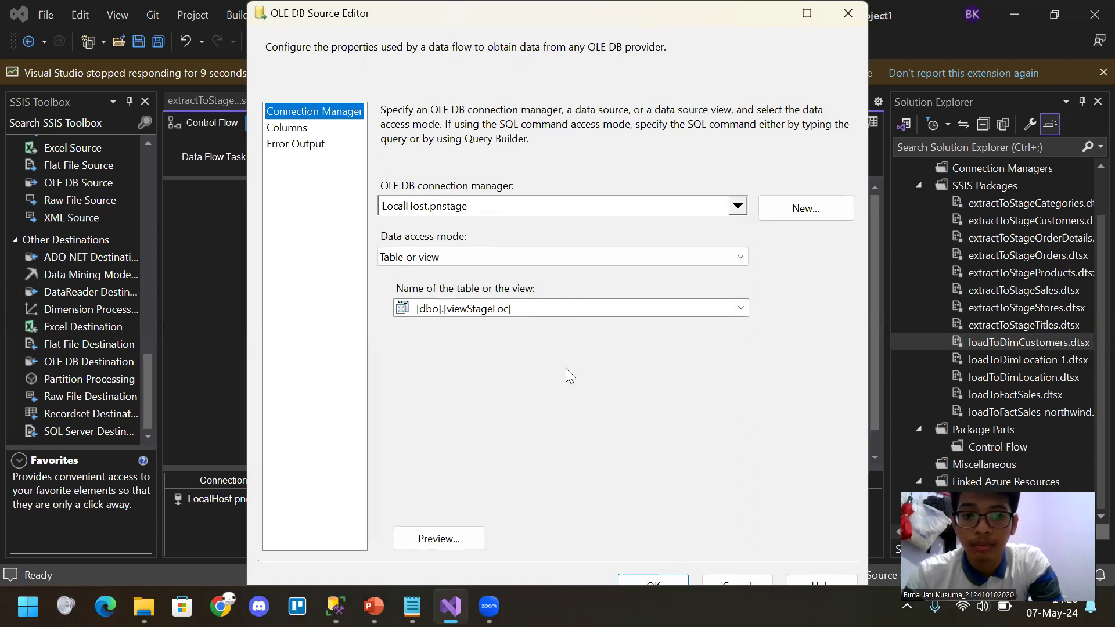
{"action": "left_click", "coordinate": [736, 582]}
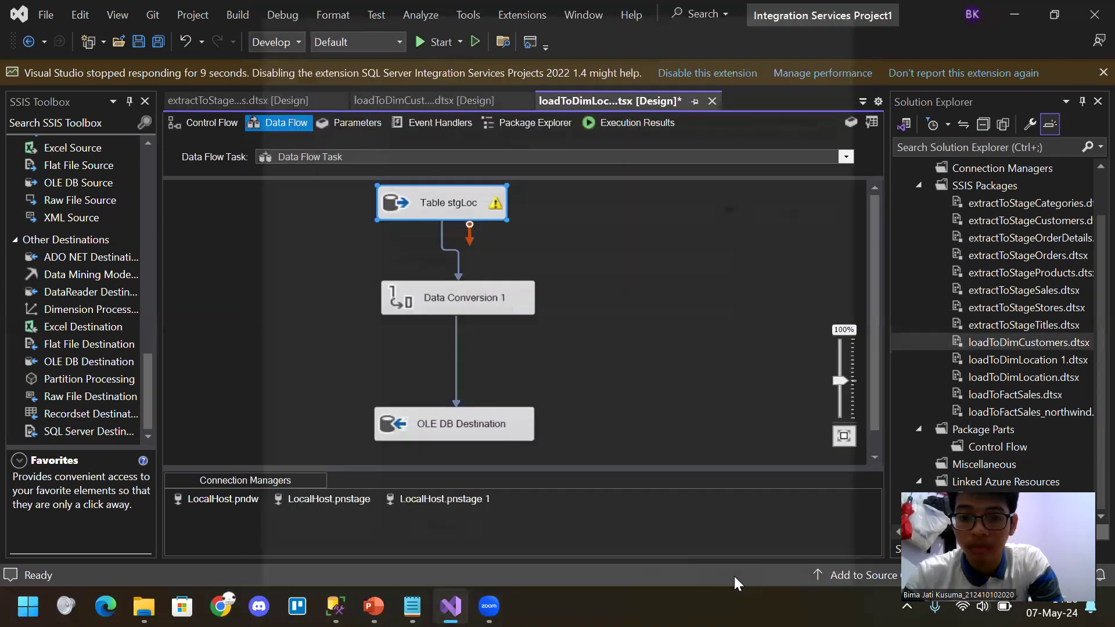
Shift the OLE DB Destination and the Table stgLoc source slightly to line up better with Data Conversion 1
{"action": "left_click", "coordinate": [483, 314]}
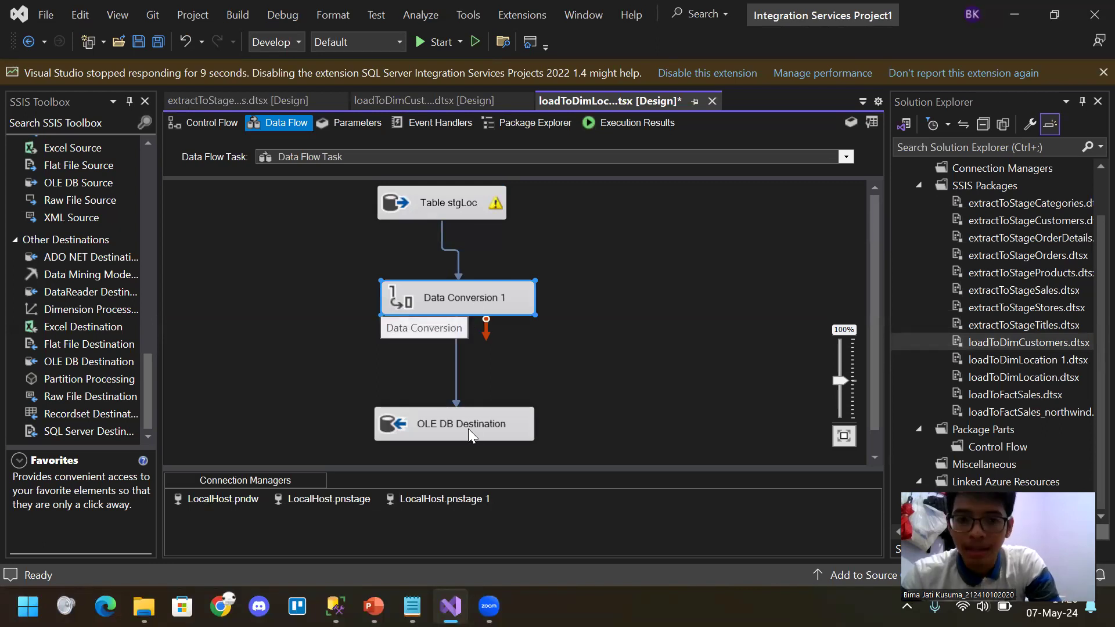
{"action": "left_click_drag", "start_coordinate": [499, 408], "coordinate": [509, 400]}
{"action": "left_click_drag", "start_coordinate": [465, 210], "coordinate": [489, 207]}
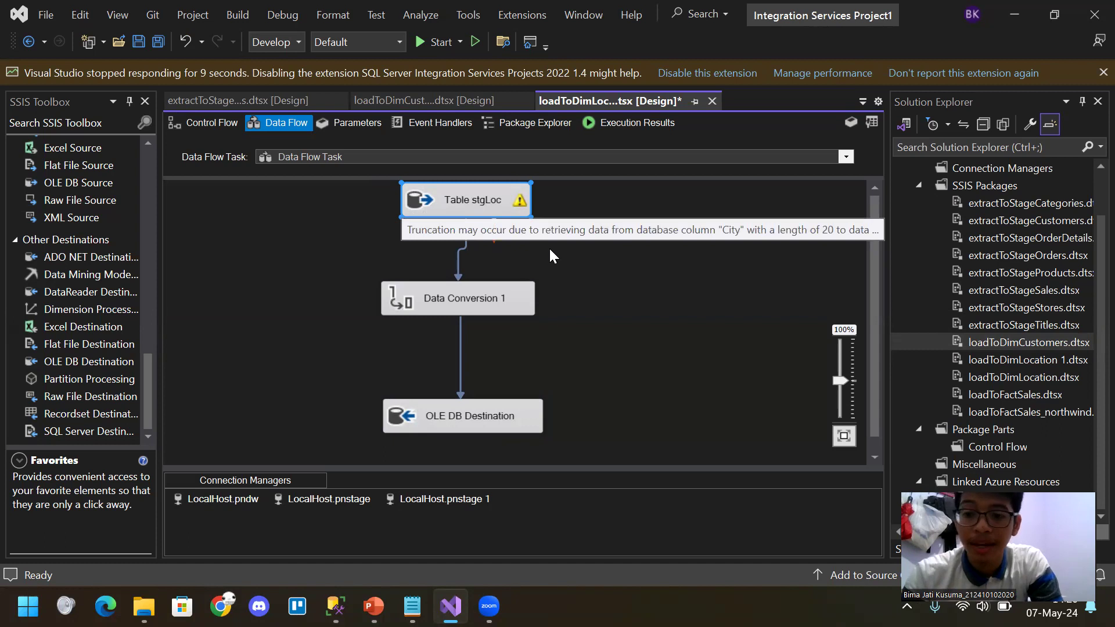
Switch to SQL Server Management Studio, bring up pndw.sql and check the cityName data type in the dimLoc table definition
{"action": "key", "text": "alt+Tab"}
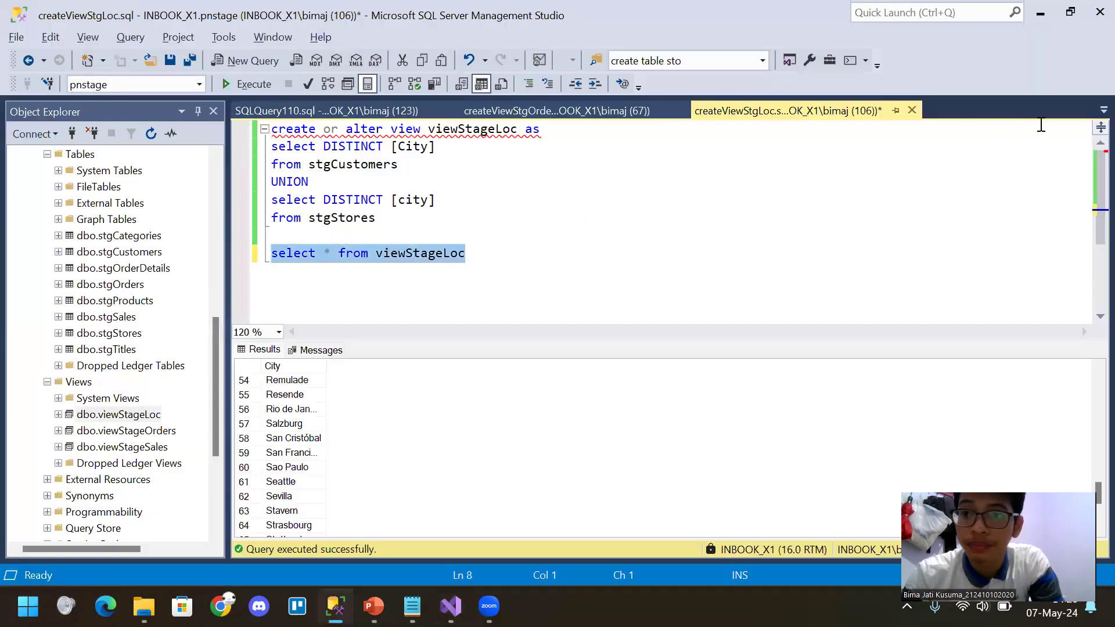
{"action": "left_click", "coordinate": [1103, 110]}
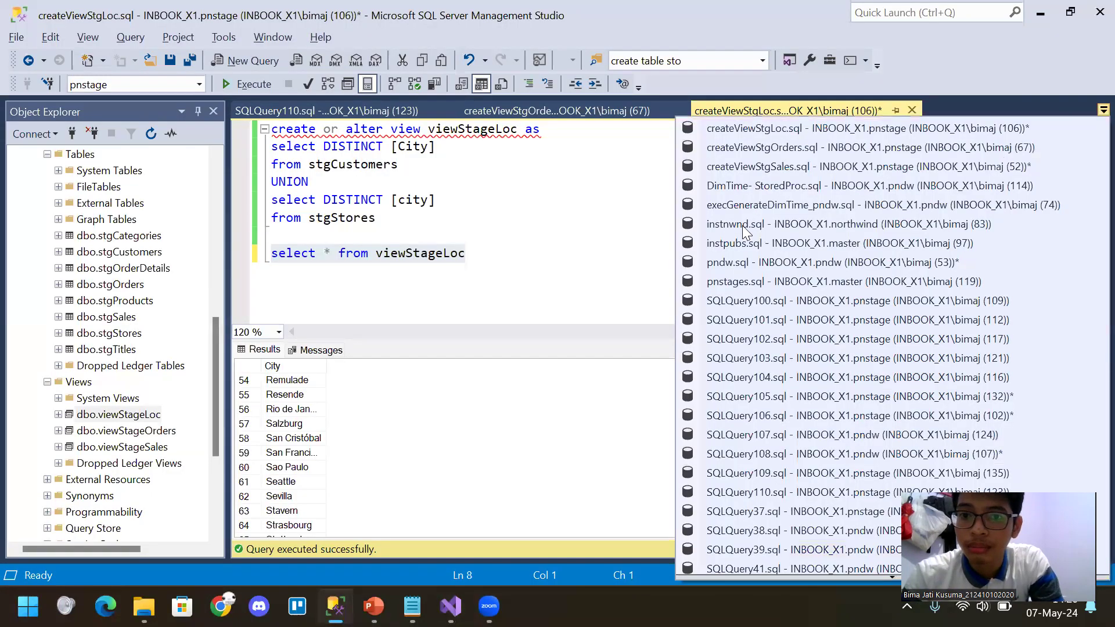
{"action": "left_click", "coordinate": [752, 262]}
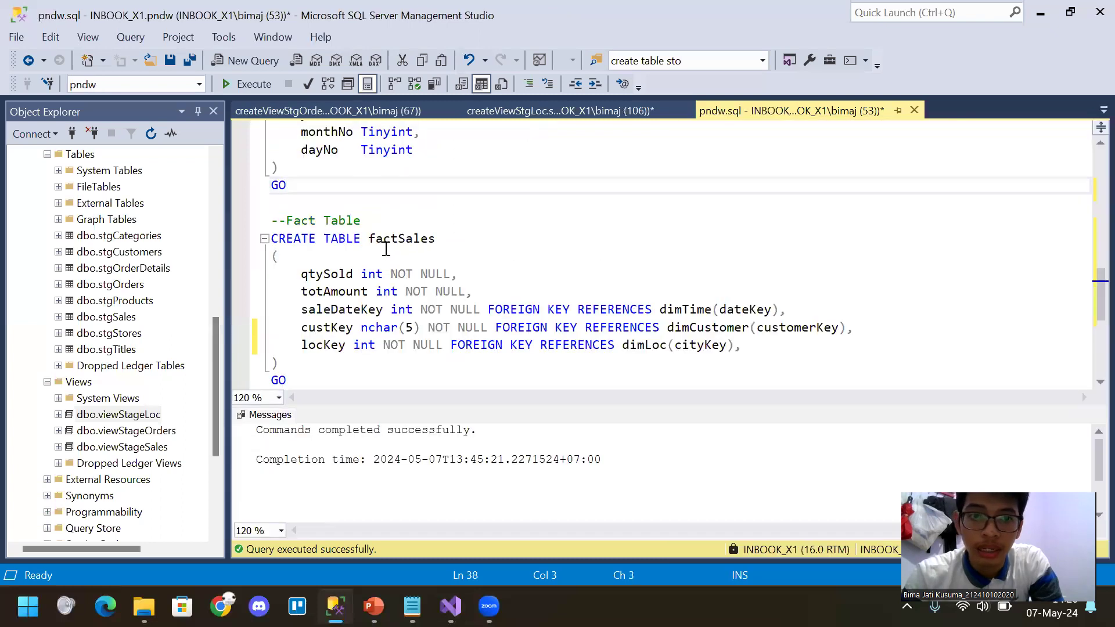
{"action": "scroll", "coordinate": [395, 240], "scroll_direction": "up", "scroll_amount": 6}
{"action": "scroll", "coordinate": [397, 242], "scroll_direction": "up", "scroll_amount": 3}
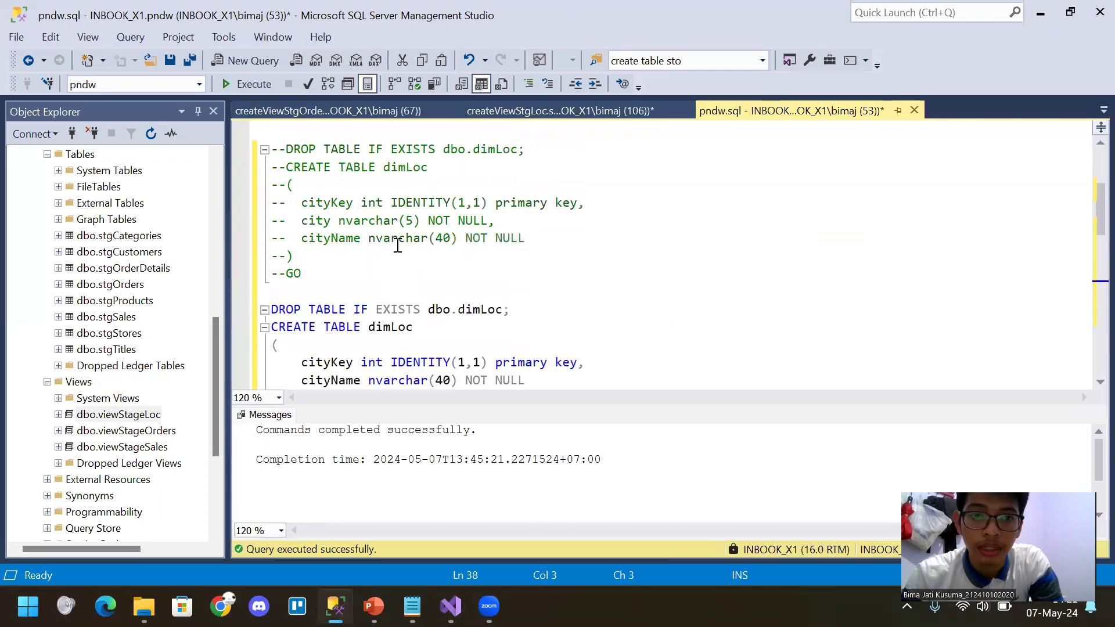
{"action": "scroll", "coordinate": [401, 264], "scroll_direction": "down", "scroll_amount": 2}
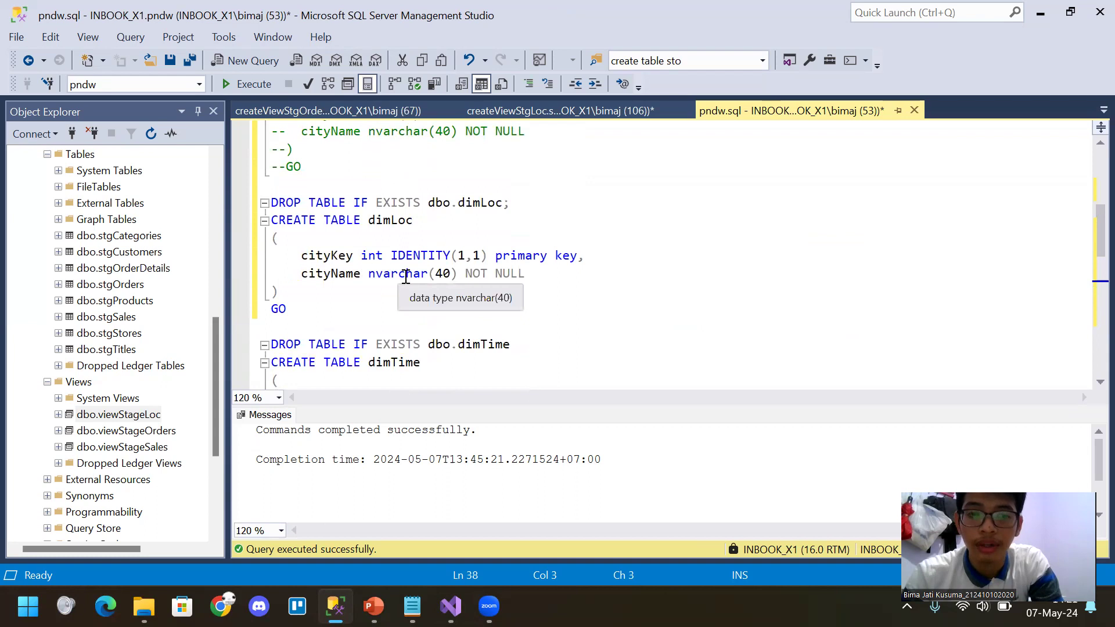
Bring up the pnstages.sql script and look through its staging table definitions
{"action": "left_click", "coordinate": [1102, 109]}
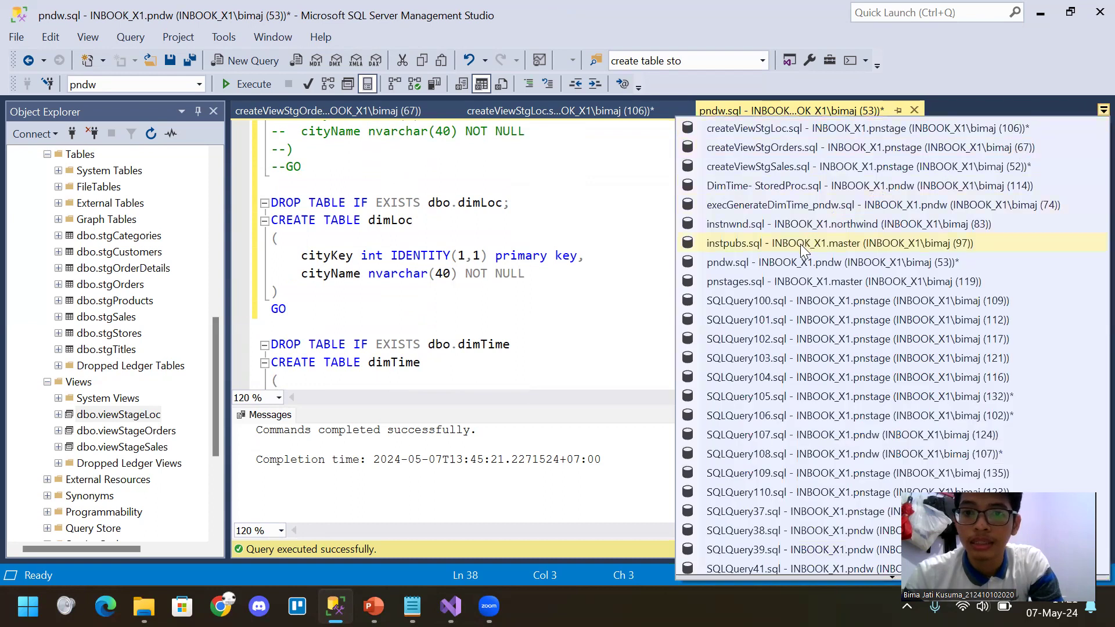
{"action": "left_click", "coordinate": [797, 280]}
{"action": "scroll", "coordinate": [611, 229], "scroll_direction": "up", "scroll_amount": 5}
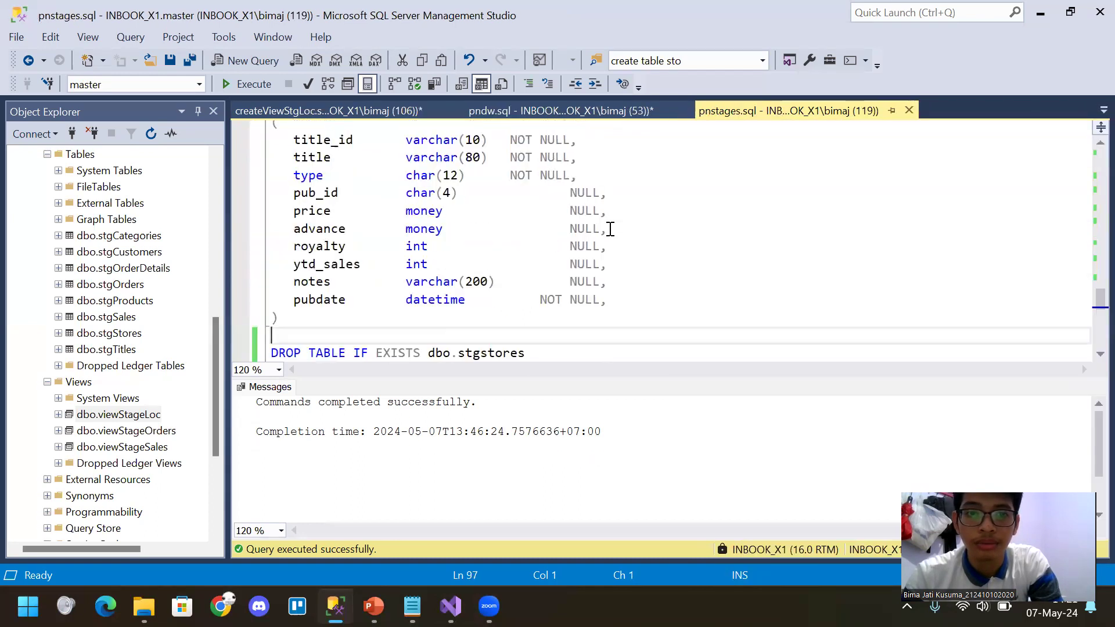
{"action": "scroll", "coordinate": [610, 229], "scroll_direction": "down", "scroll_amount": 3}
{"action": "scroll", "coordinate": [610, 226], "scroll_direction": "up", "scroll_amount": 8}
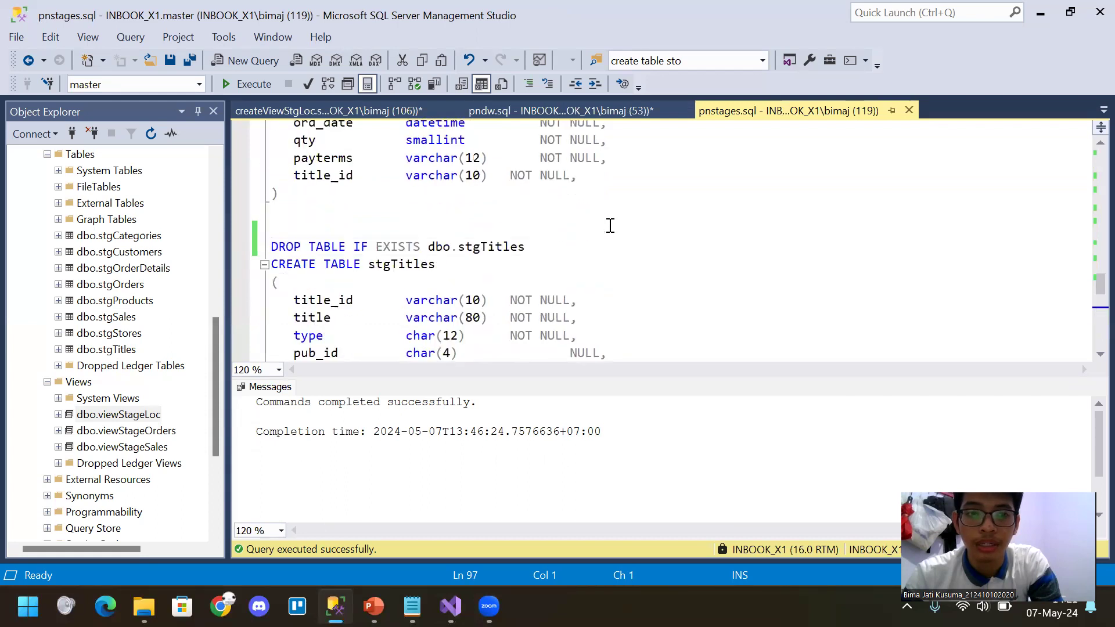
Search pnstages.sql for "city" and compare the column's data type and length in stgCustomers and stgstores
{"action": "key", "text": "ctrl+f"}
{"action": "type", "text": "city"}
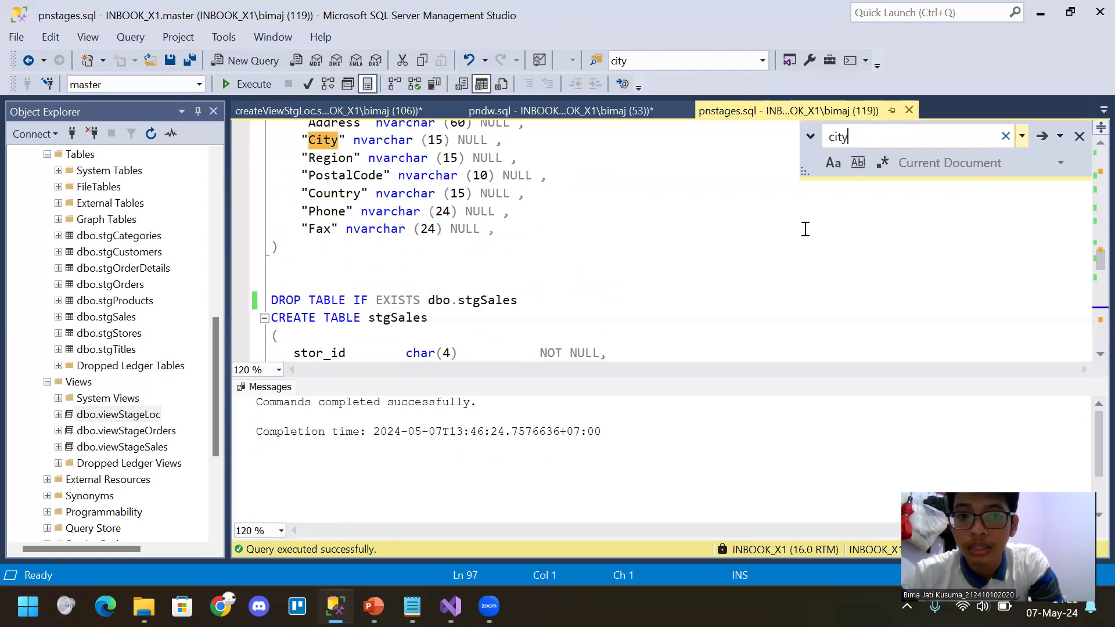
{"action": "key", "text": "Return"}
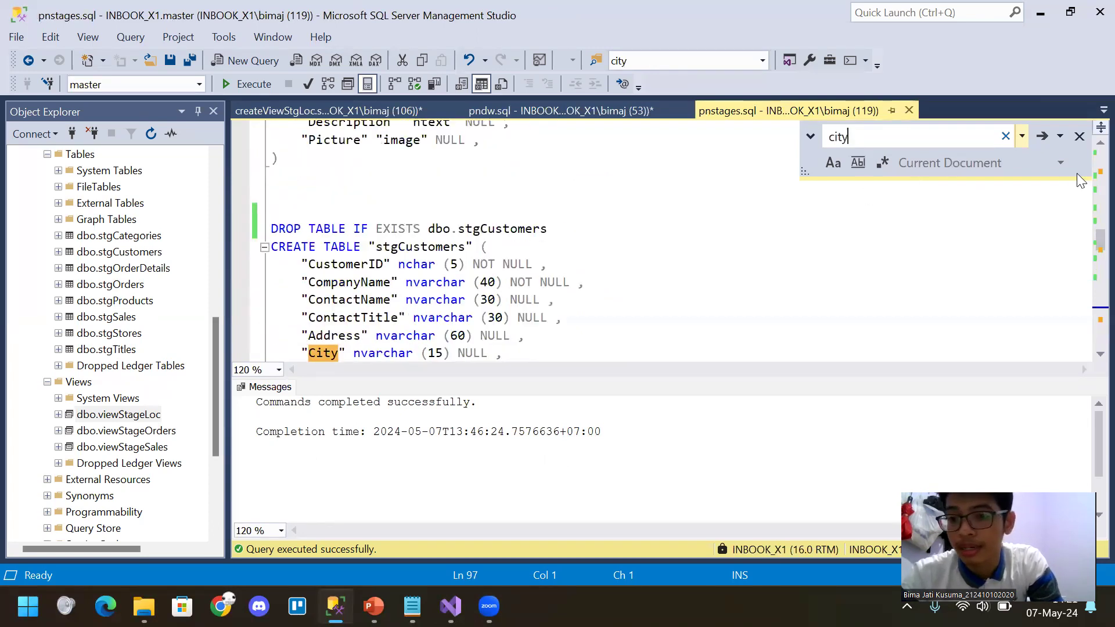
{"action": "scroll", "coordinate": [800, 201], "scroll_direction": "down", "scroll_amount": 1}
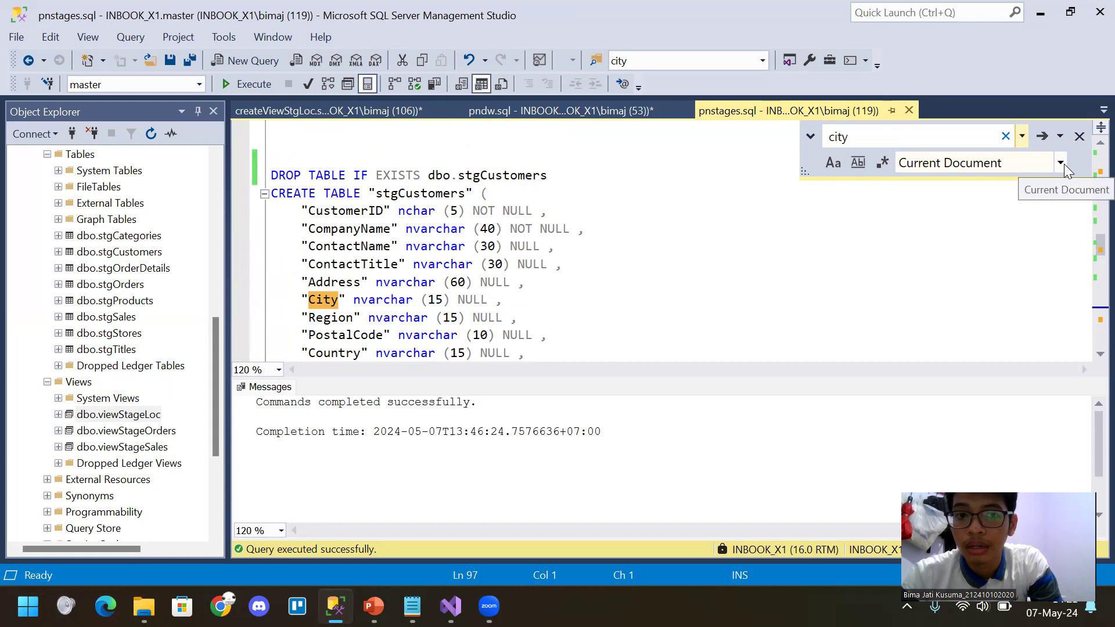
{"action": "left_click", "coordinate": [1045, 140]}
{"action": "scroll", "coordinate": [429, 241], "scroll_direction": "up", "scroll_amount": 1}
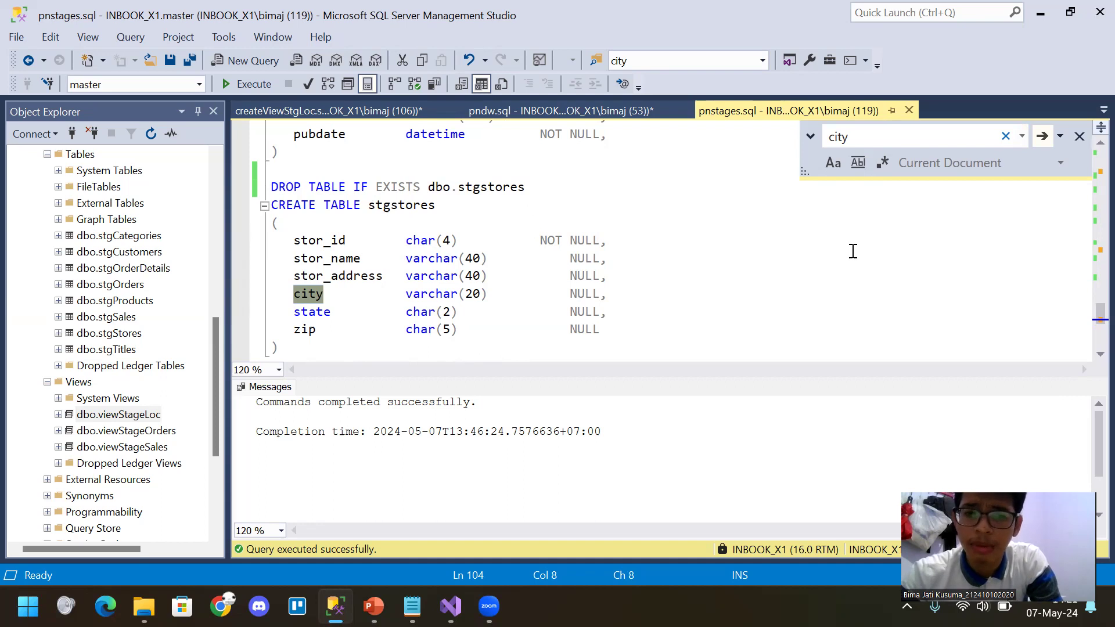
{"action": "left_click", "coordinate": [1080, 137]}
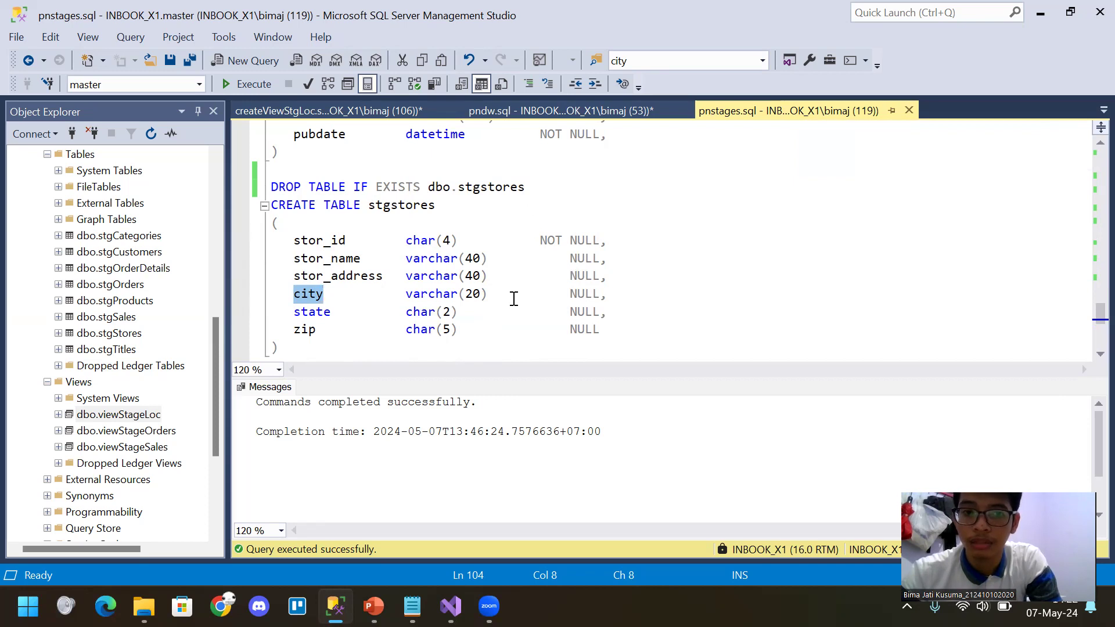
Switch to Visual Studio and open Data Conversion 1 to check the City input column and its output alias
{"action": "key", "text": "alt+Tab"}
{"action": "left_click", "coordinate": [544, 270]}
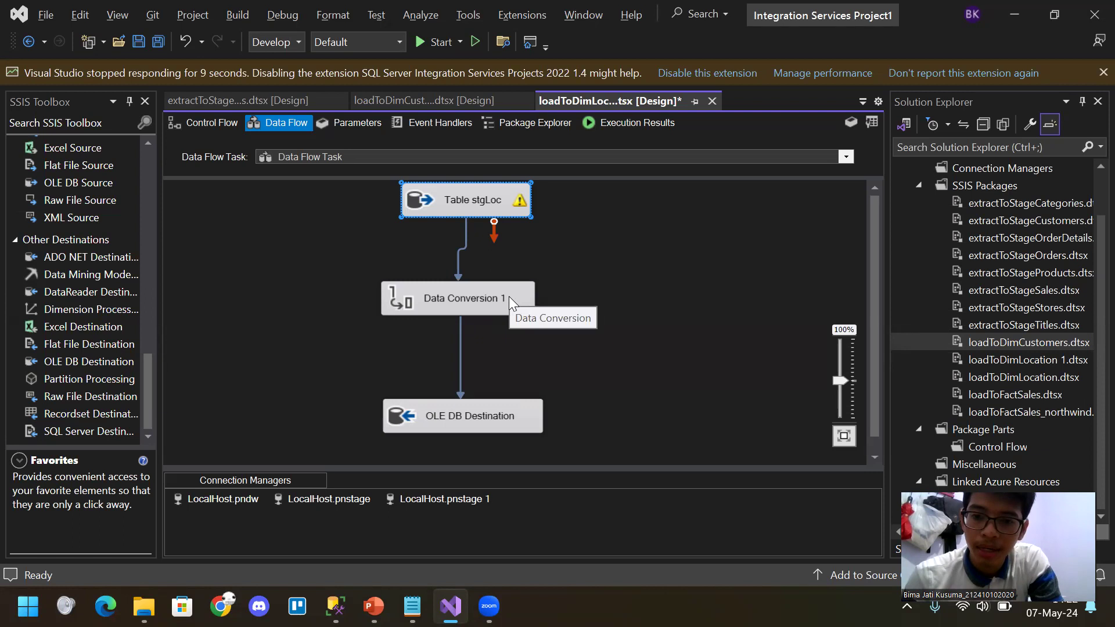
{"action": "key", "text": "alt+Tab"}
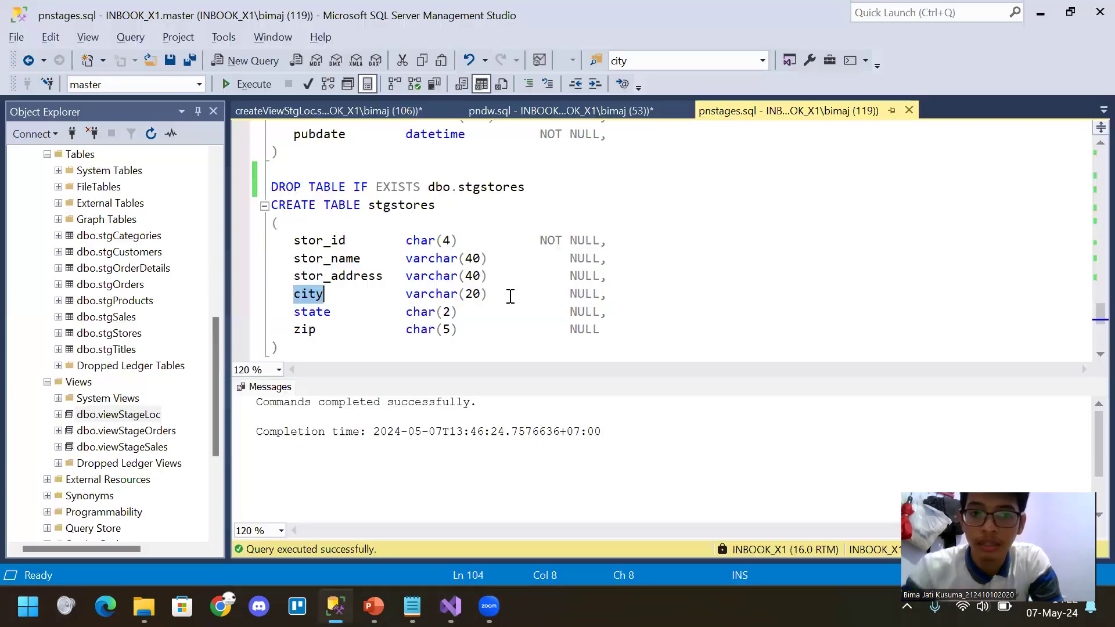
{"action": "key", "text": "alt+Tab"}
{"action": "double_click", "coordinate": [508, 296]}
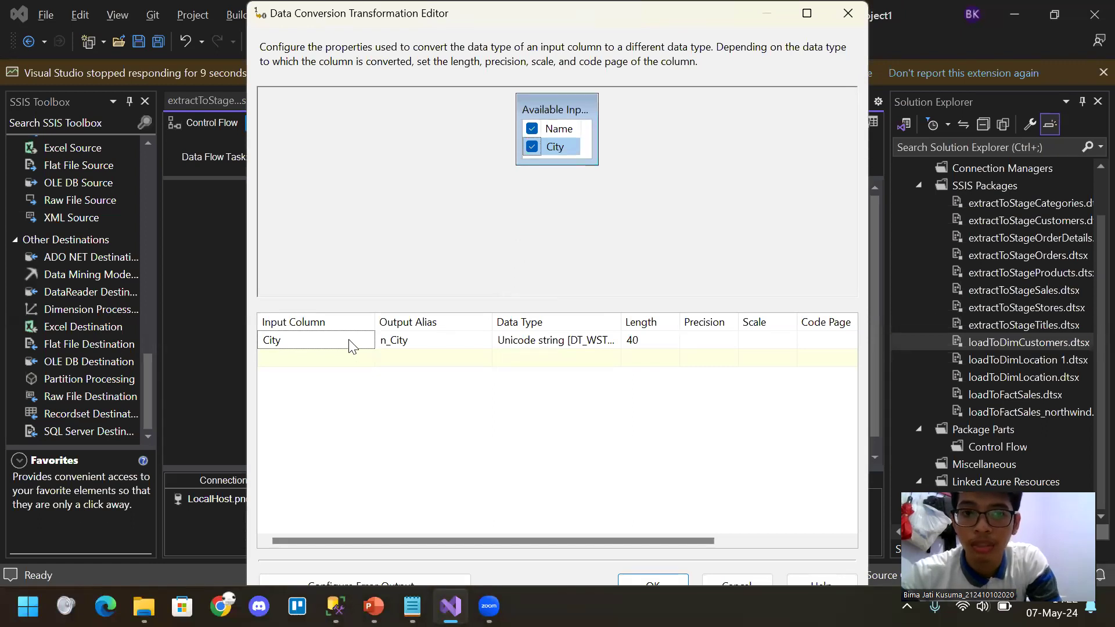
{"action": "left_click", "coordinate": [409, 343]}
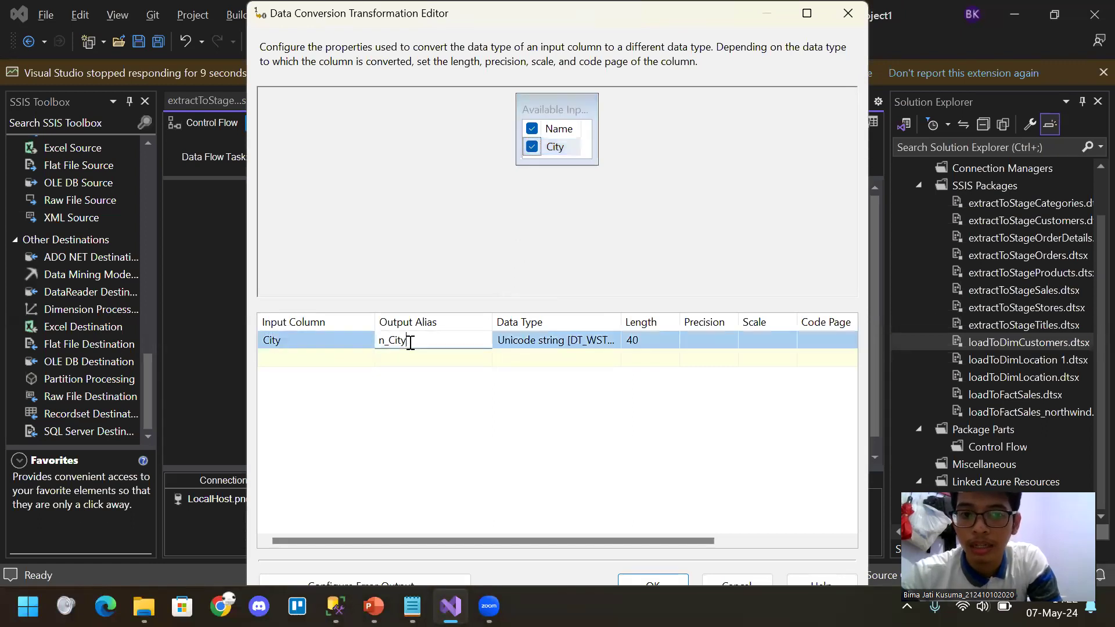
{"action": "left_click", "coordinate": [460, 383]}
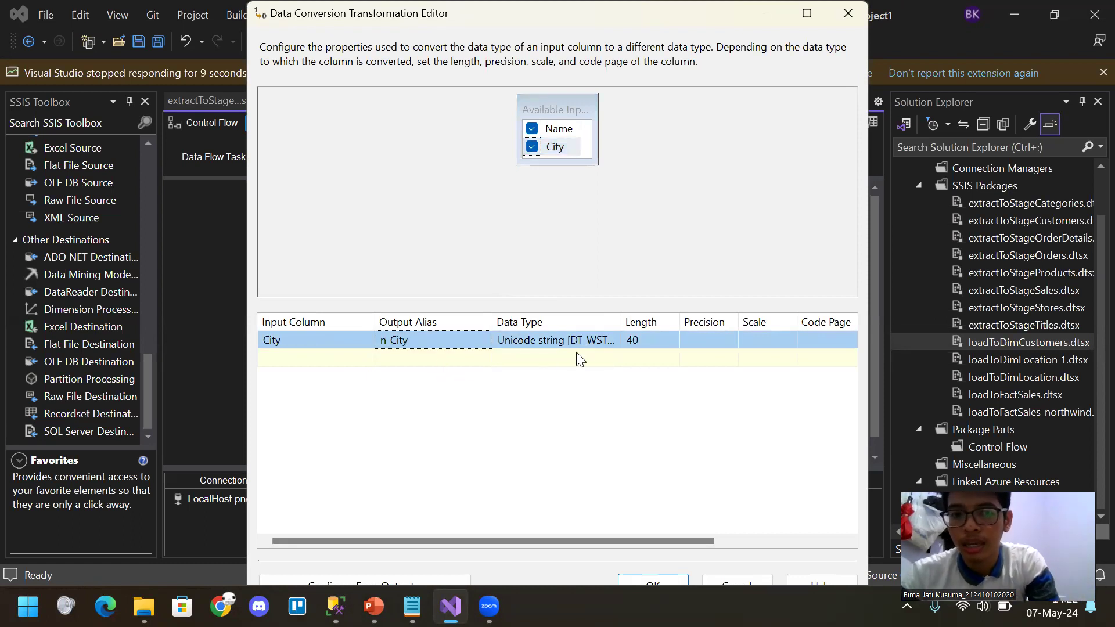
Check the City conversion's data type options and length with the Data Type column widened, and leave the editor without saving
{"action": "left_click", "coordinate": [607, 343]}
{"action": "left_click", "coordinate": [612, 341]}
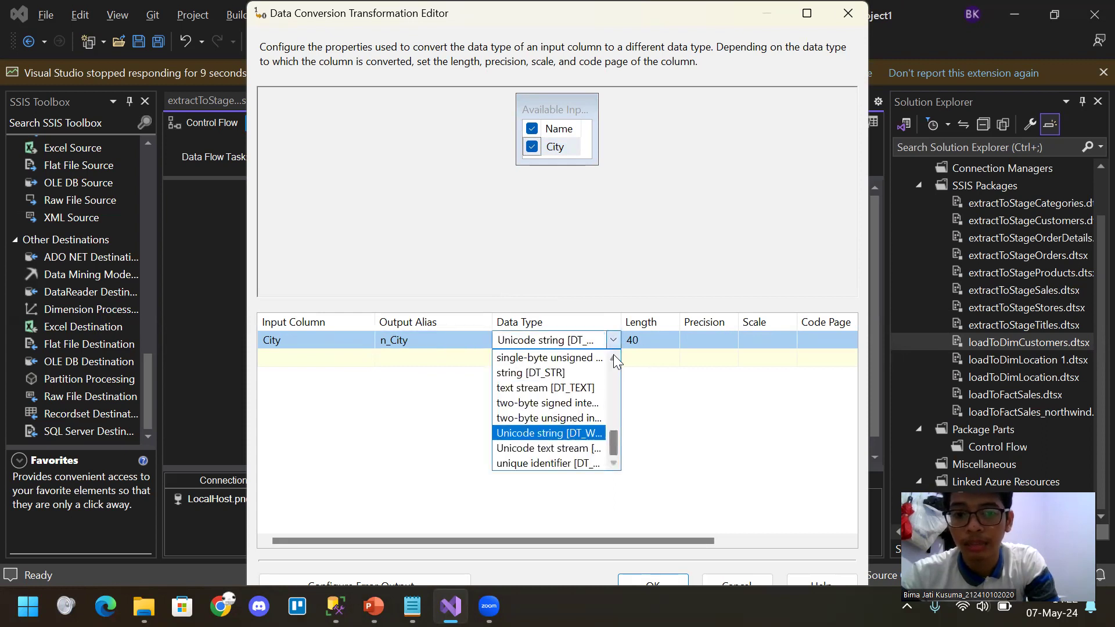
{"action": "left_click", "coordinate": [646, 409]}
{"action": "left_click_drag", "start_coordinate": [623, 326], "coordinate": [650, 325]}
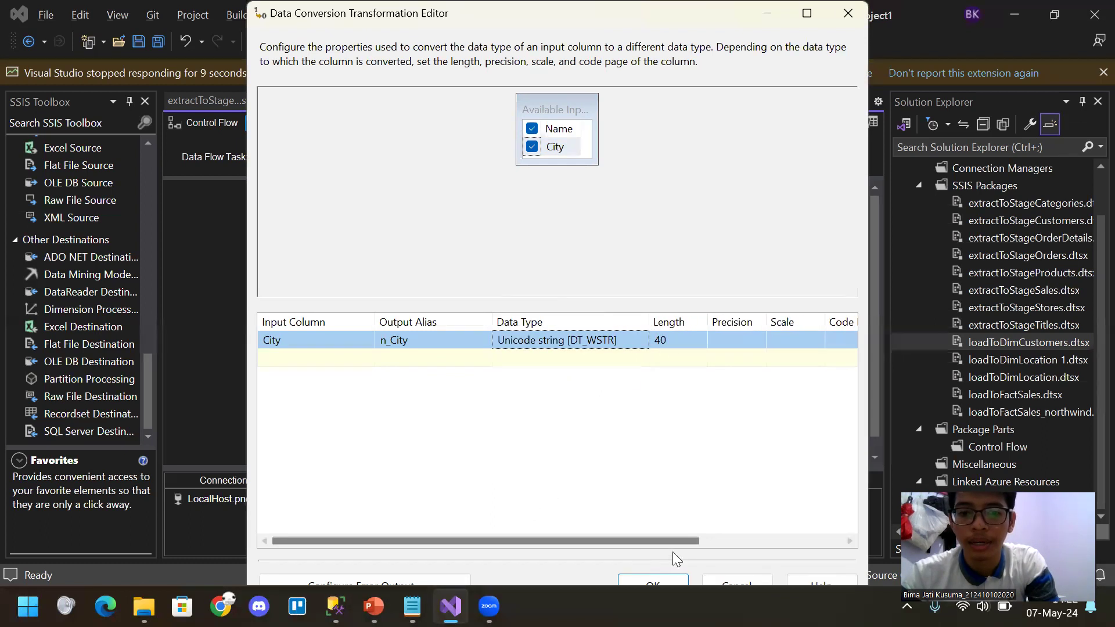
{"action": "left_click", "coordinate": [733, 584]}
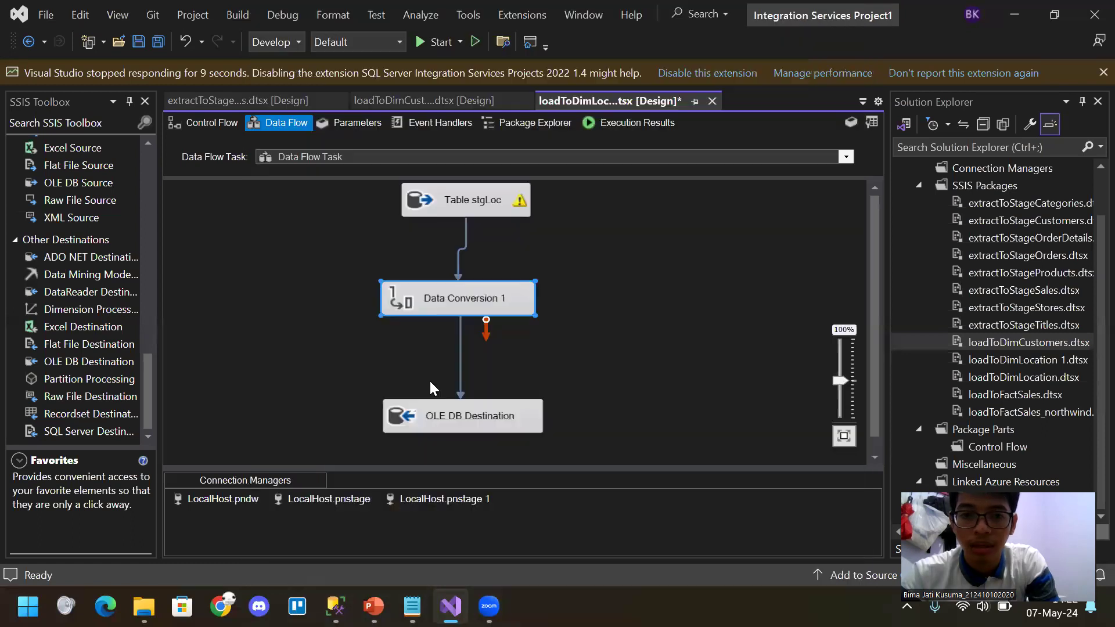
Open the OLE DB Destination's settings and check its connection manager and target table
{"action": "left_click", "coordinate": [462, 418]}
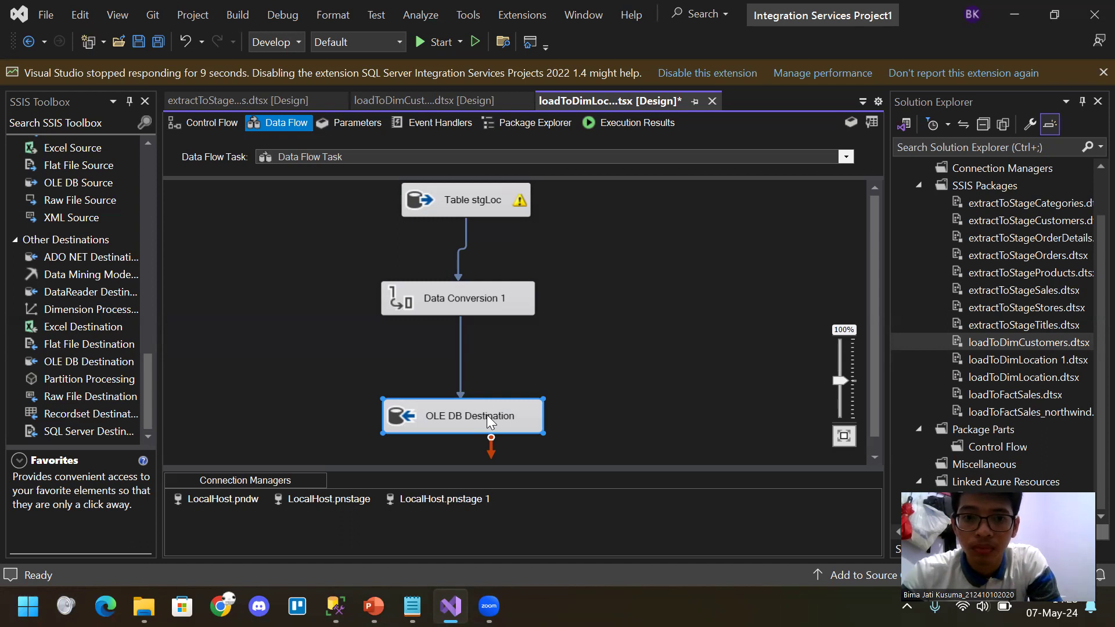
{"action": "double_click", "coordinate": [523, 415]}
{"action": "left_click", "coordinate": [320, 295]}
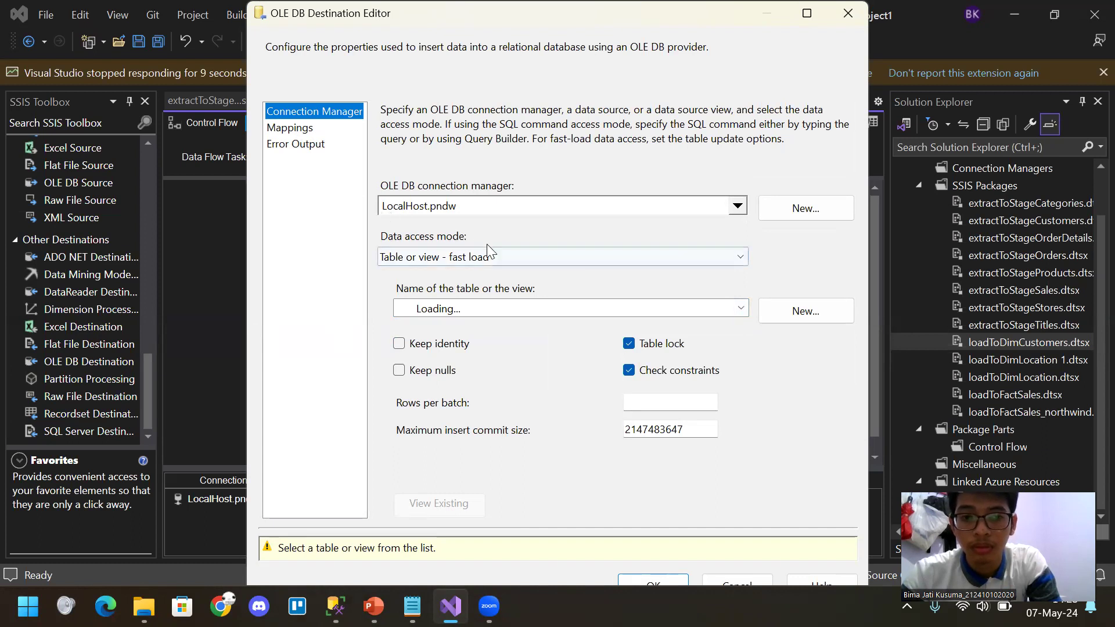
{"action": "left_click", "coordinate": [744, 308]}
{"action": "left_click", "coordinate": [743, 308]}
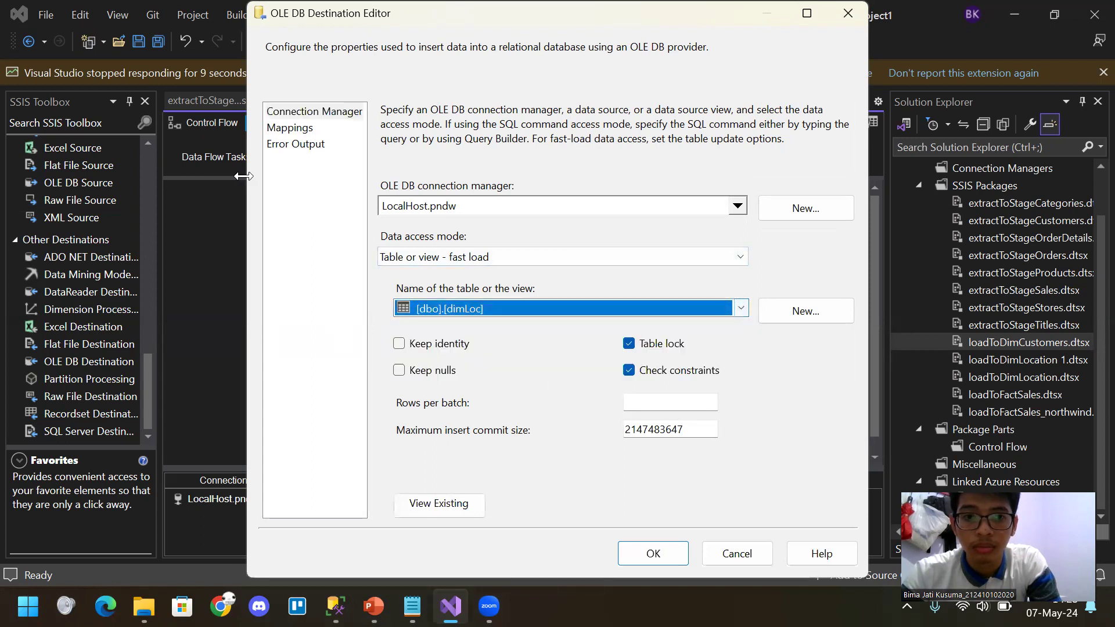
Review the destination's column mappings against the dimLoc definition in pndw.sql, and close the editor without saving
{"action": "left_click", "coordinate": [304, 129]}
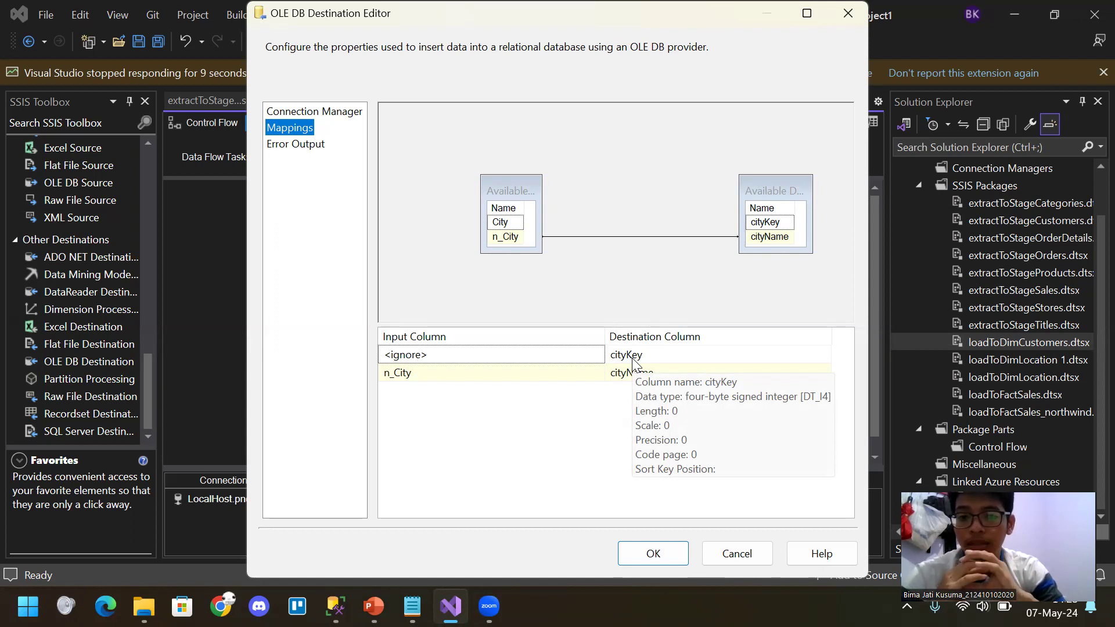
{"action": "key", "text": "alt+Tab"}
{"action": "left_click", "coordinate": [587, 116]}
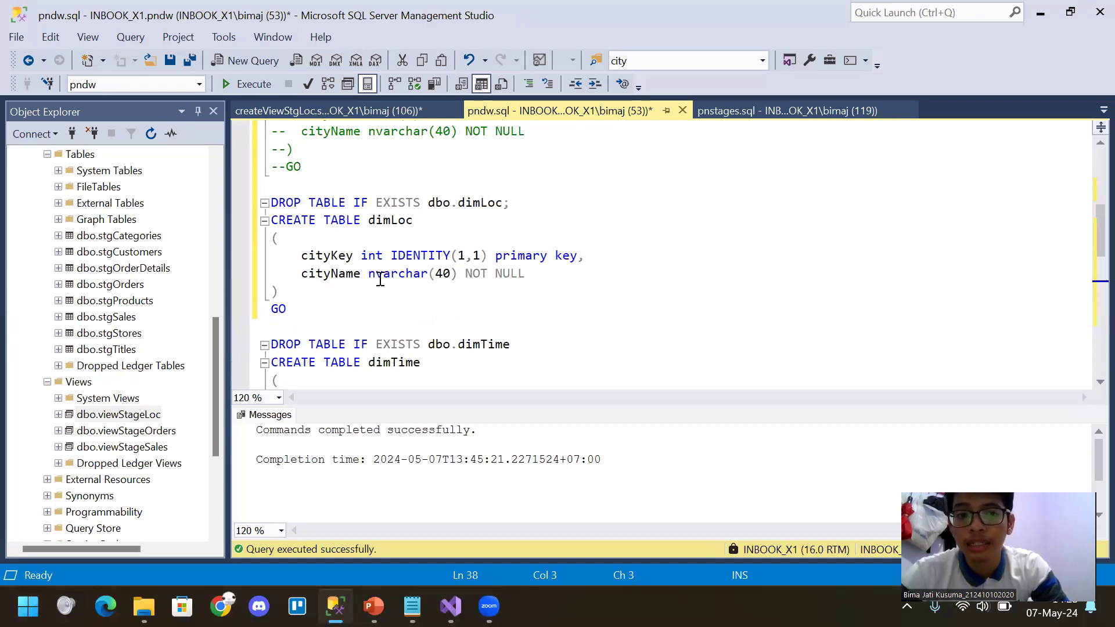
{"action": "key", "text": "alt+Tab"}
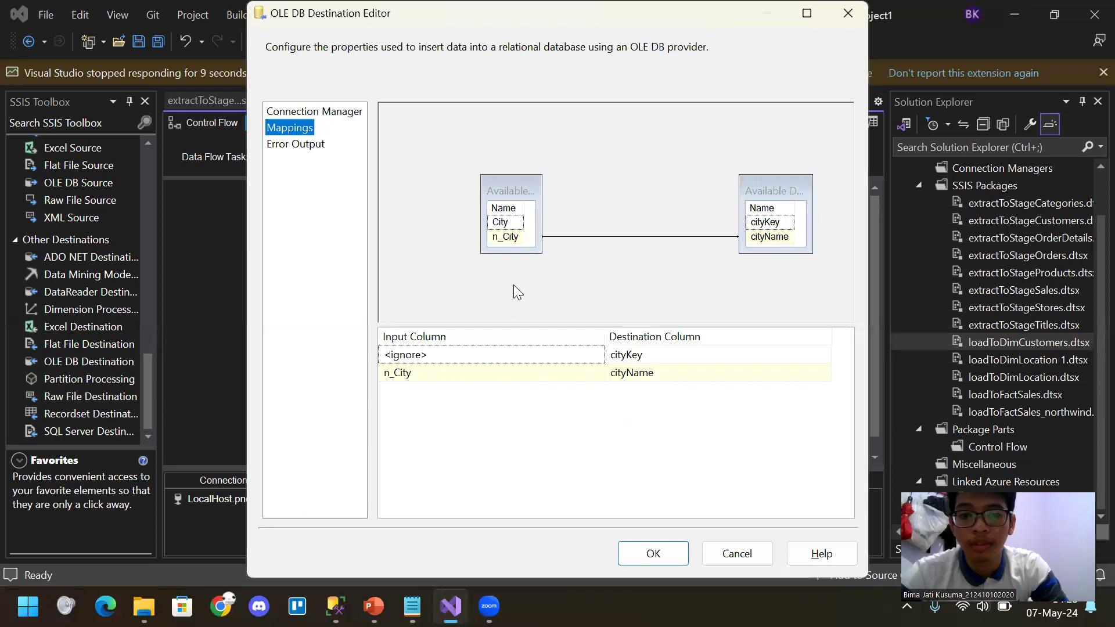
{"action": "left_click", "coordinate": [733, 555]}
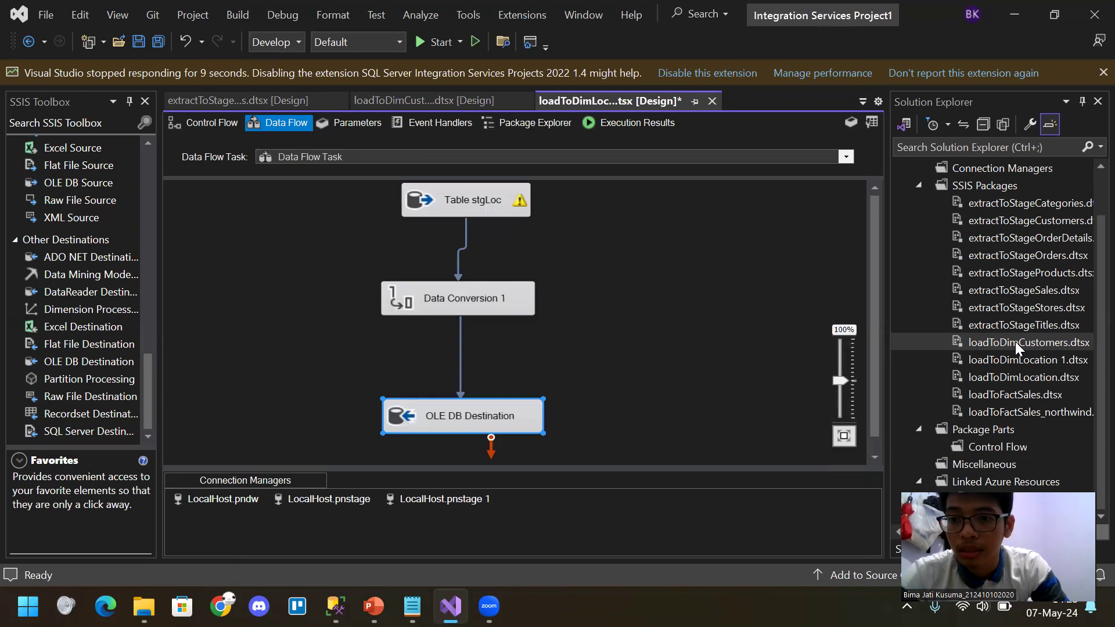
Open the loadToDimCustomers.dtsx package and show the data flow of its first Data Flow Task
{"action": "left_click", "coordinate": [1015, 342]}
{"action": "double_click", "coordinate": [1015, 341]}
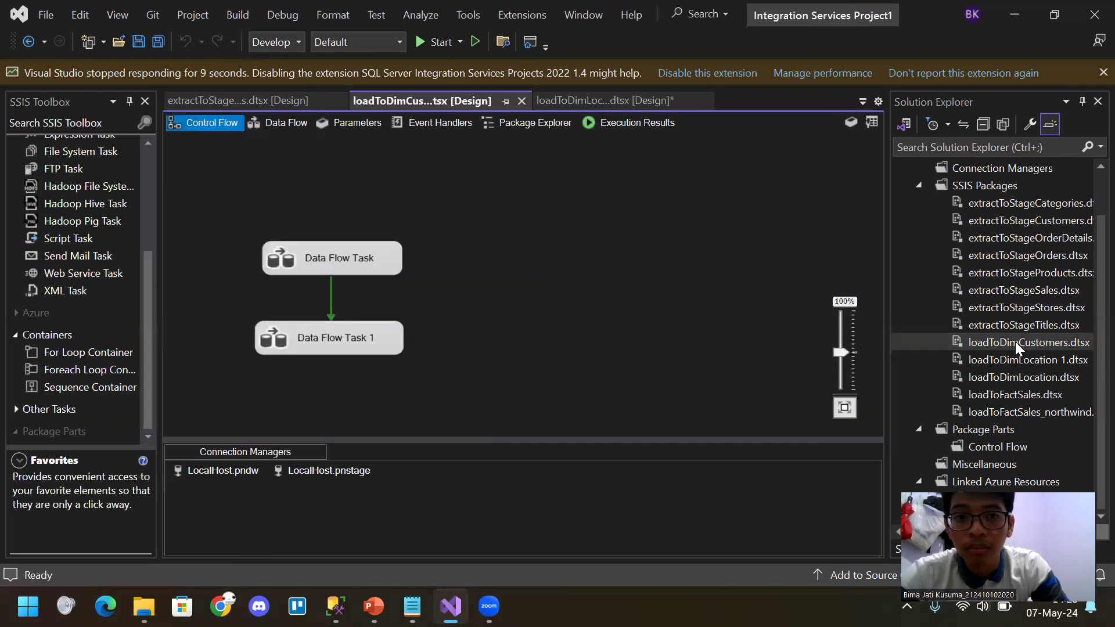
{"action": "double_click", "coordinate": [364, 264]}
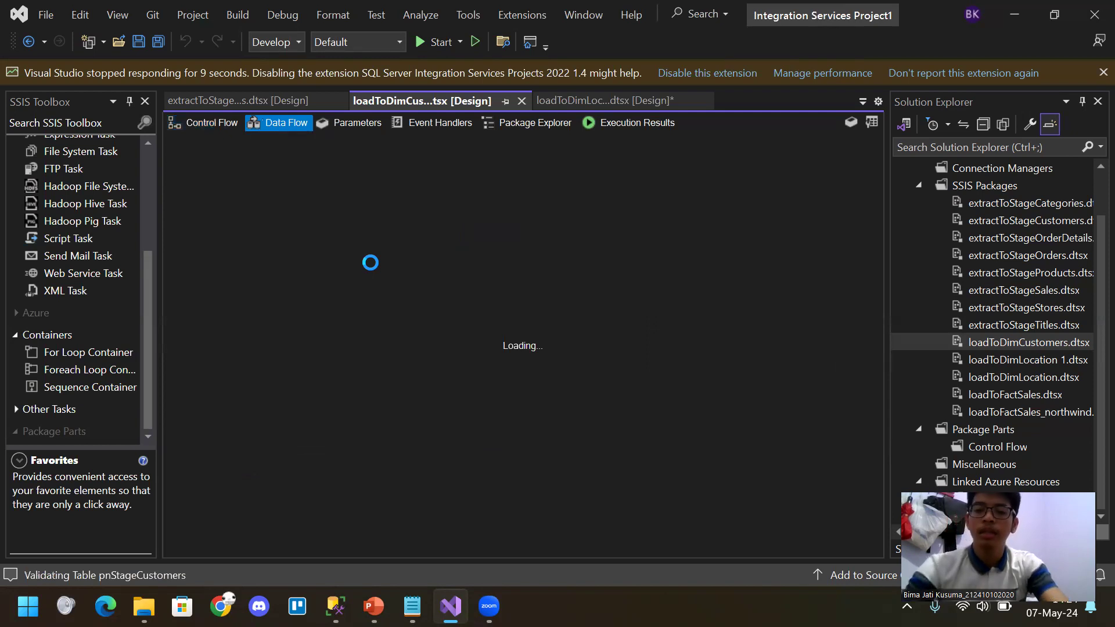
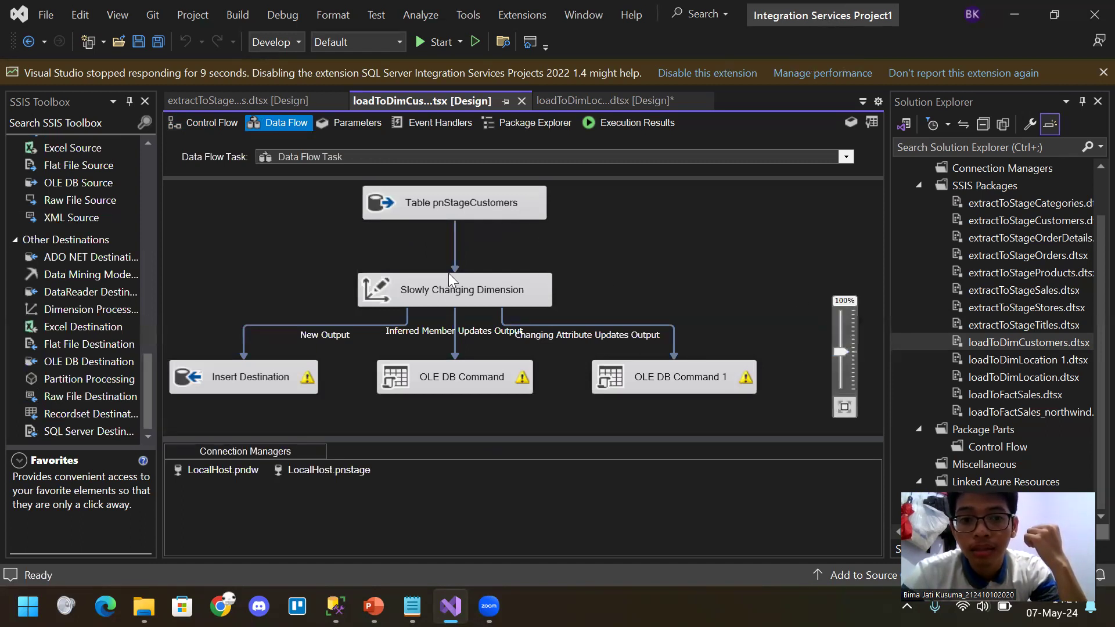
Check the connection and source table of the Table pnStageCustomers source, and close its editor without saving
{"action": "left_click", "coordinate": [491, 206]}
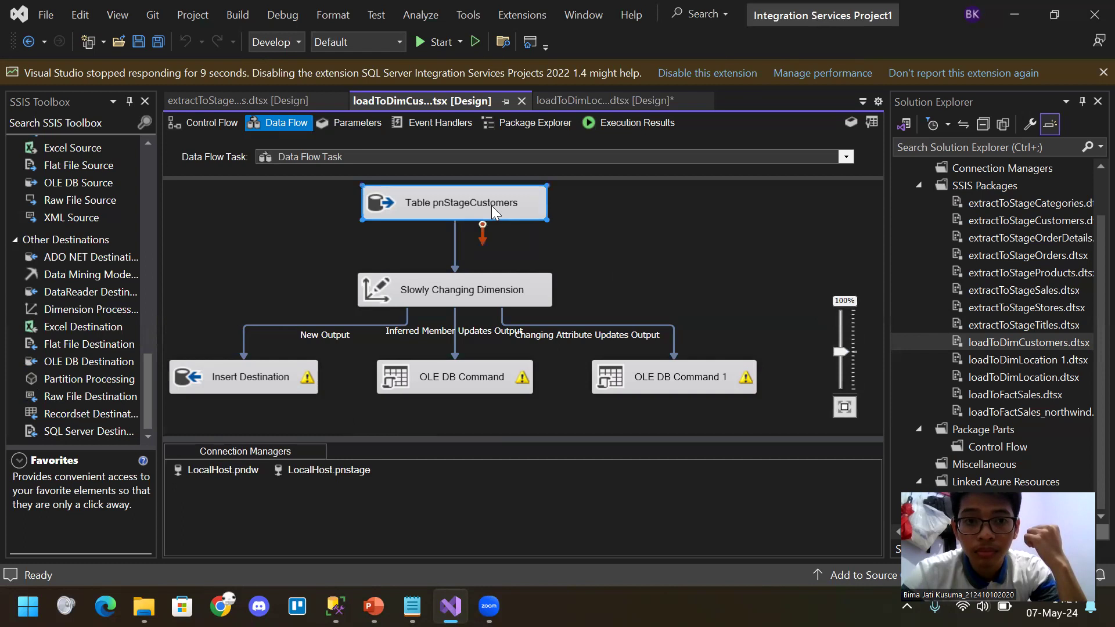
{"action": "double_click", "coordinate": [496, 201]}
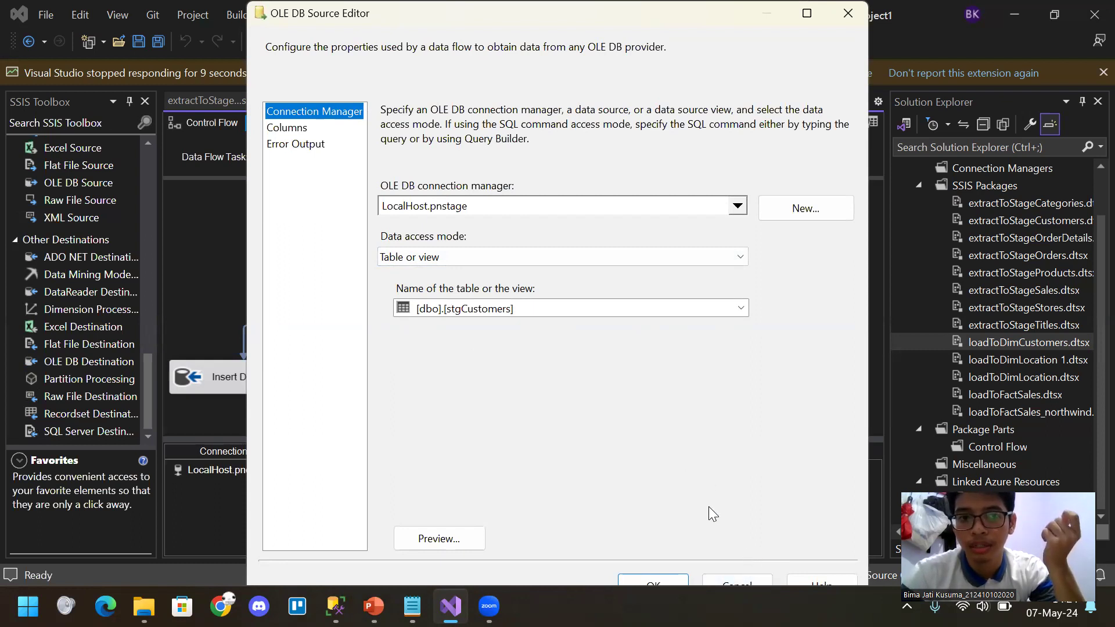
{"action": "left_click", "coordinate": [735, 580]}
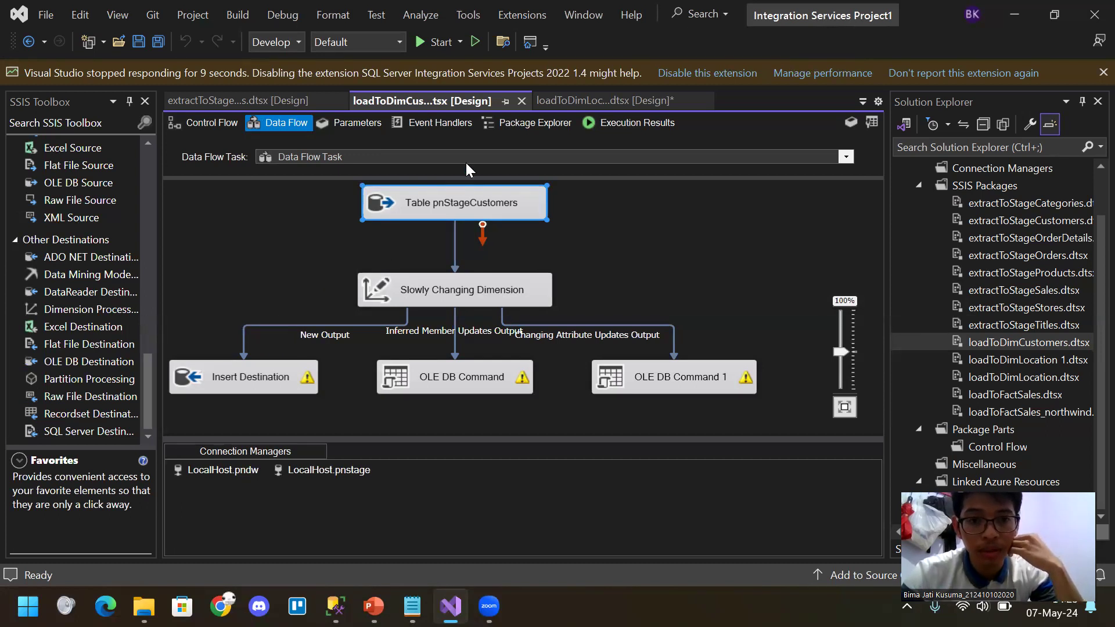
Open the Slowly Changing Dimension settings and examine the dimension table, key types and available input columns for customerKey
{"action": "left_click", "coordinate": [410, 297]}
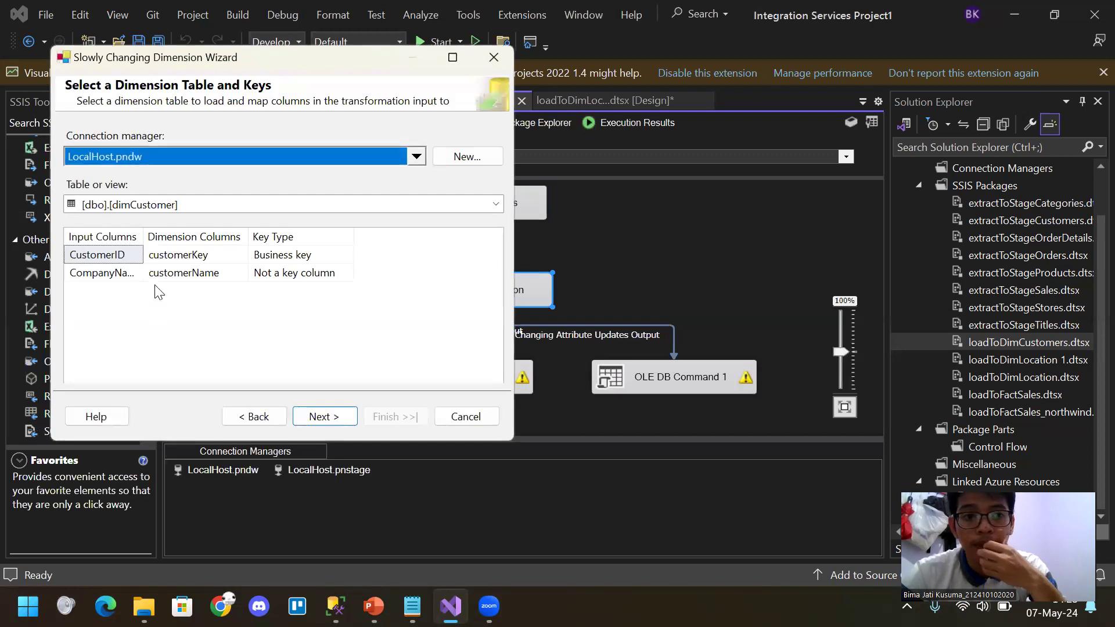
{"action": "left_click_drag", "start_coordinate": [144, 236], "coordinate": [184, 239]}
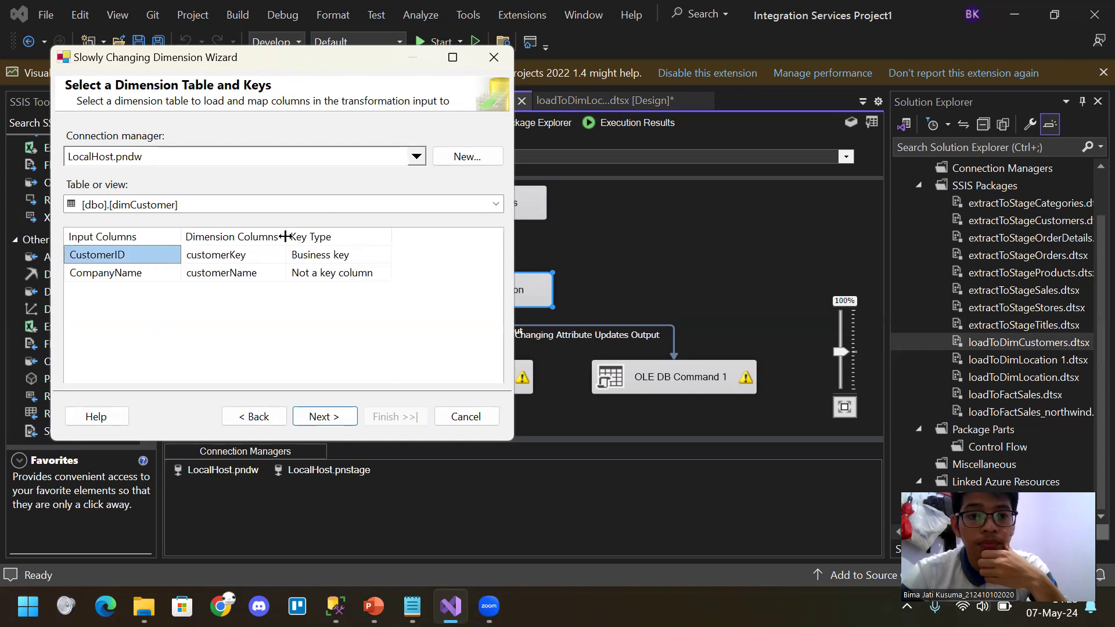
{"action": "left_click_drag", "start_coordinate": [285, 237], "coordinate": [310, 237]}
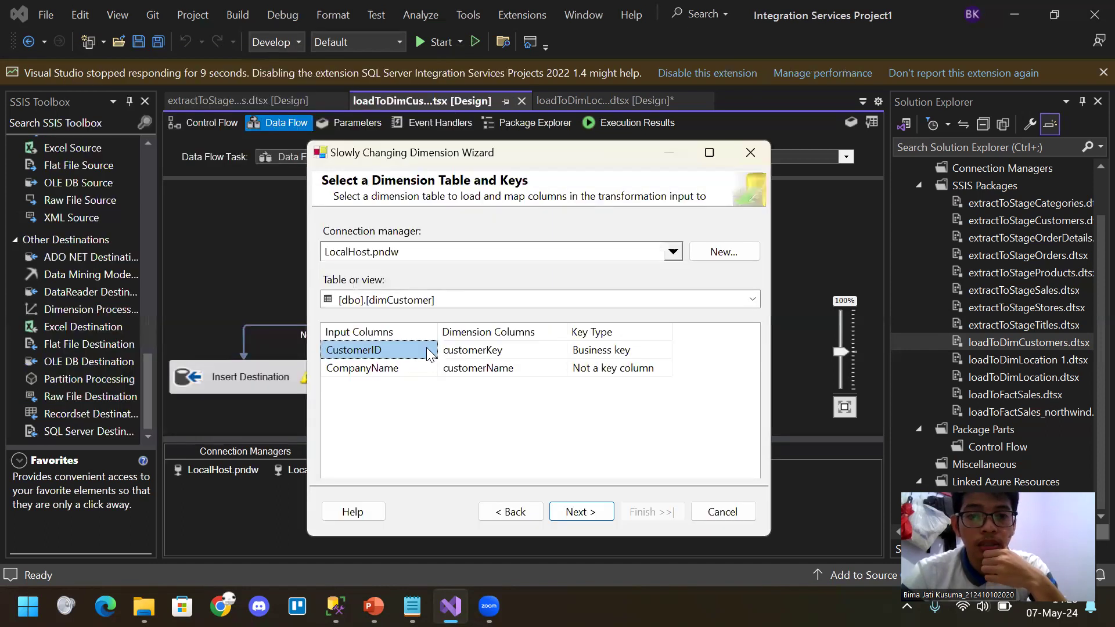
{"action": "left_click", "coordinate": [436, 352]}
{"action": "left_click", "coordinate": [429, 350]}
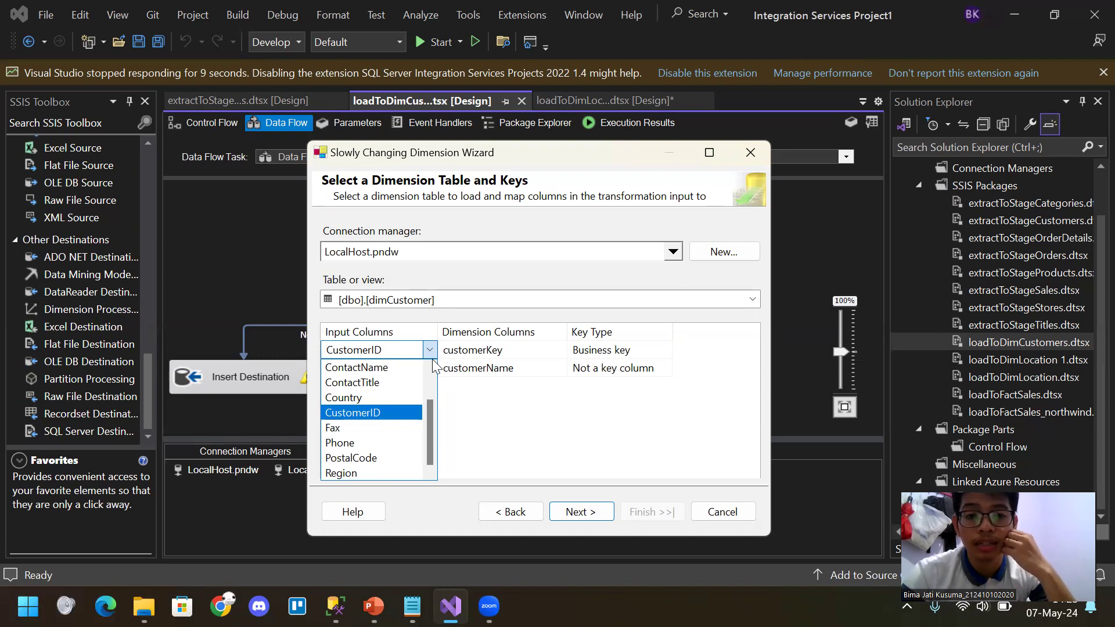
{"action": "scroll", "coordinate": [391, 410], "scroll_direction": "up", "scroll_amount": 3}
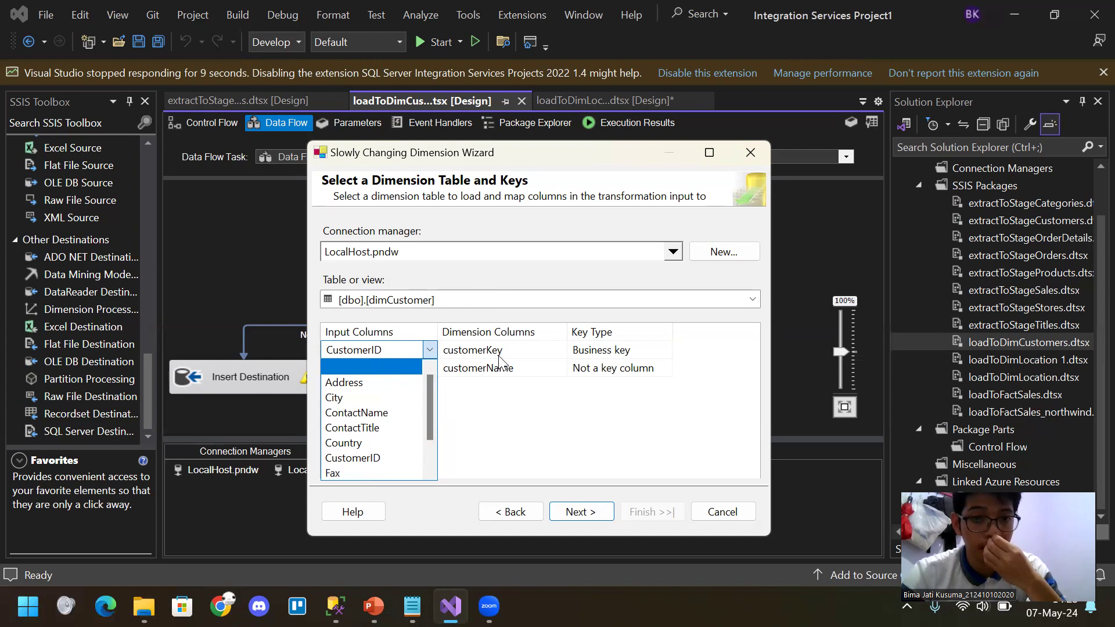
{"action": "left_click", "coordinate": [465, 322]}
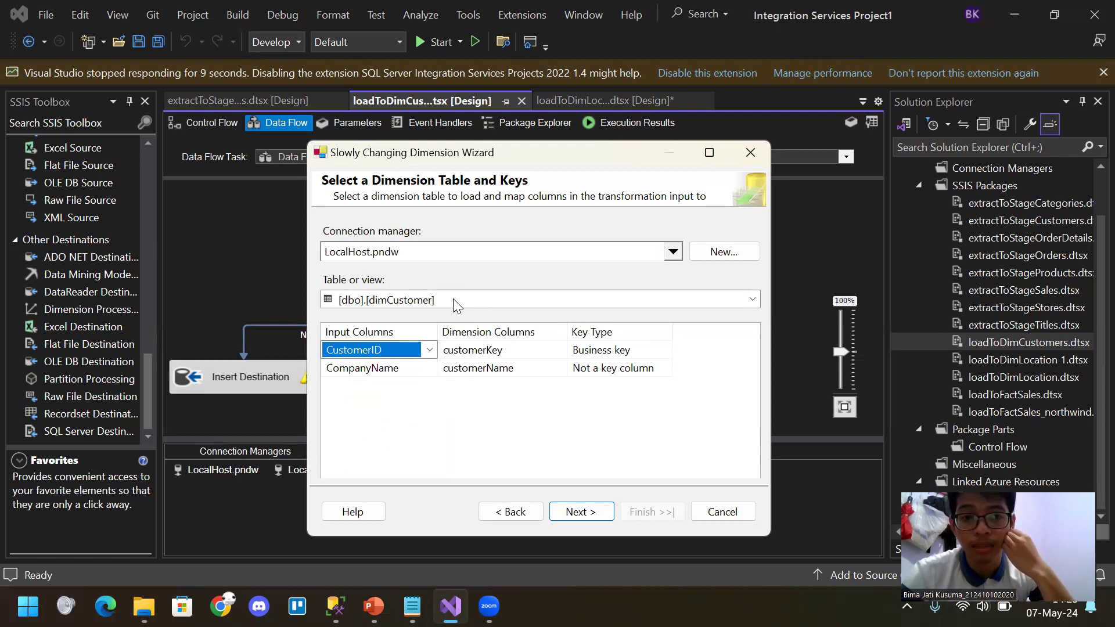
Examine the input column mapped to customerName and its key type in the Slowly Changing Dimension settings
{"action": "left_click", "coordinate": [427, 370]}
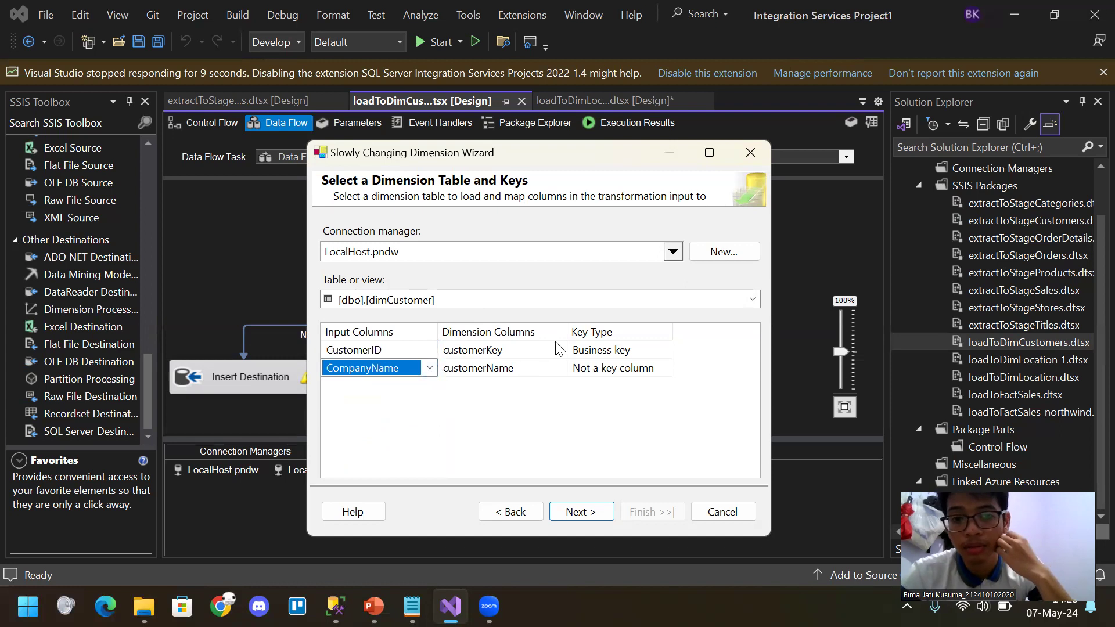
{"action": "left_click", "coordinate": [501, 368]}
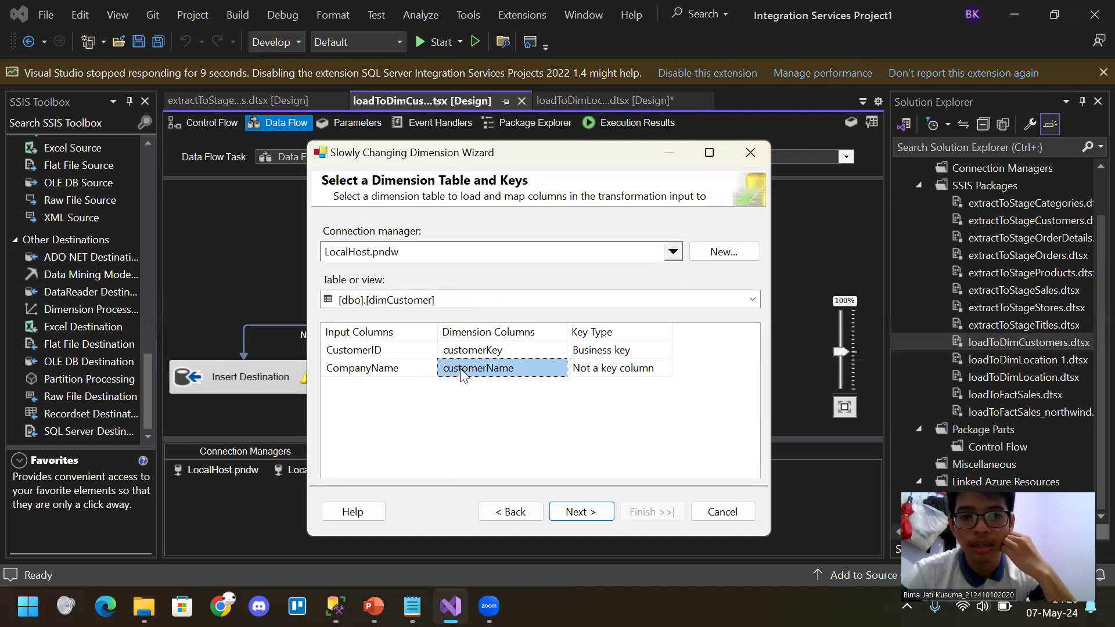
{"action": "left_click", "coordinate": [412, 370]}
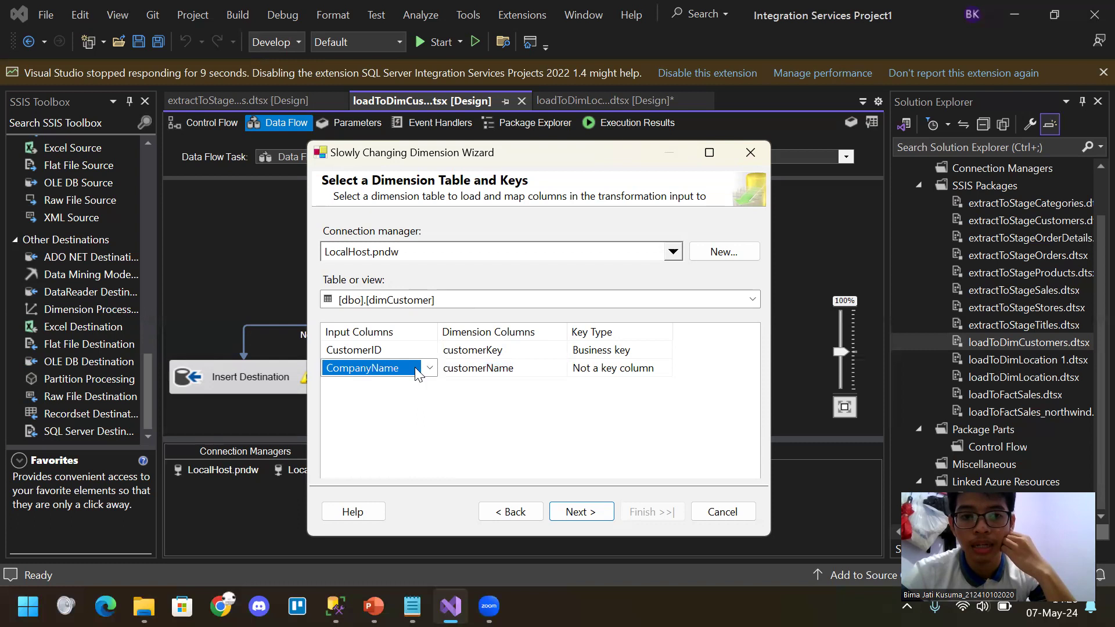
{"action": "left_click", "coordinate": [525, 416]}
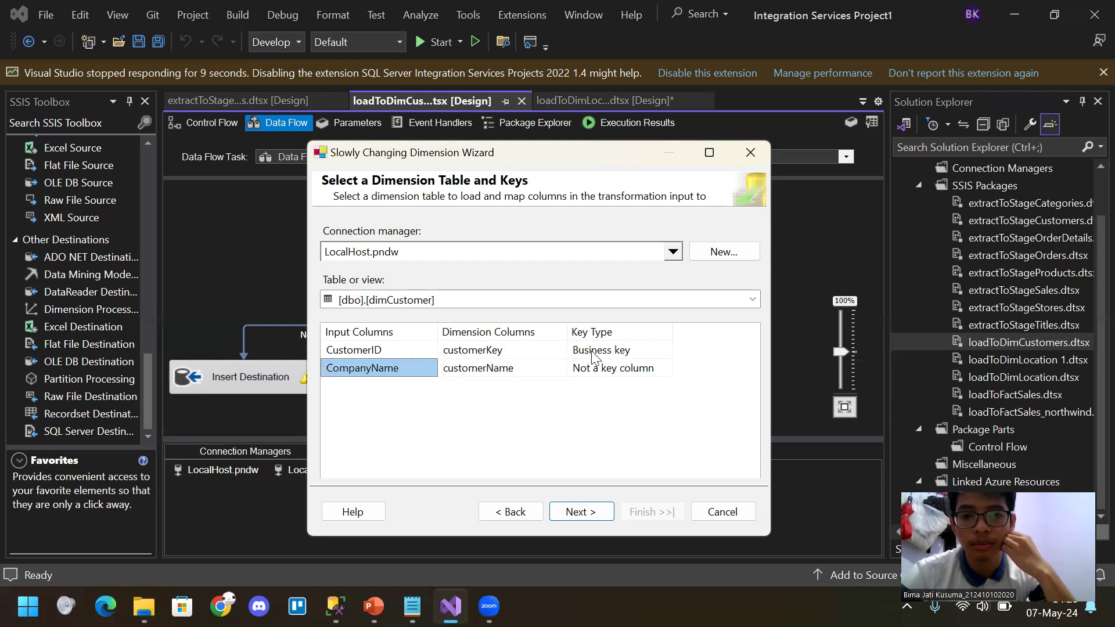
Review the change type and inferred member options through to the wizard's final summary, and cancel the wizard
{"action": "left_click", "coordinate": [579, 503]}
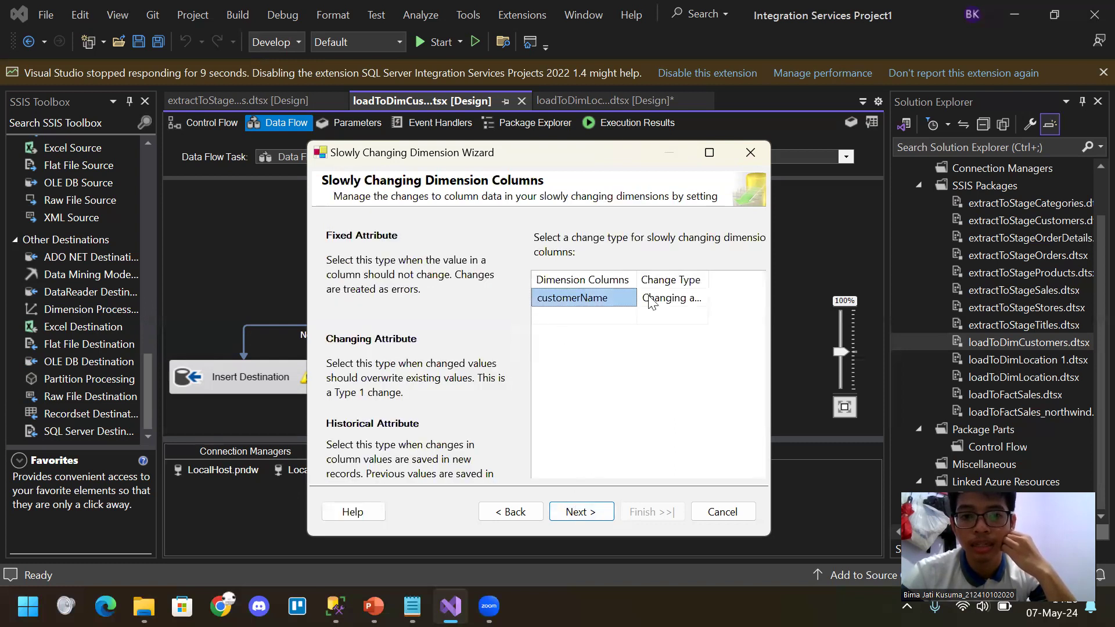
{"action": "left_click", "coordinate": [577, 510]}
{"action": "left_click", "coordinate": [580, 510]}
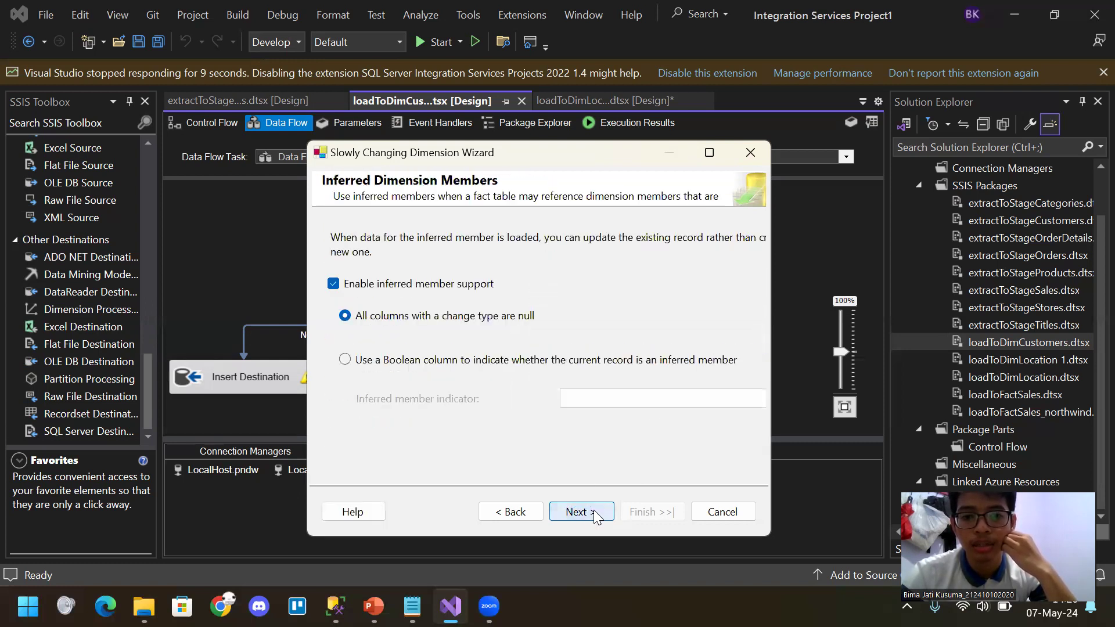
{"action": "left_click", "coordinate": [593, 516]}
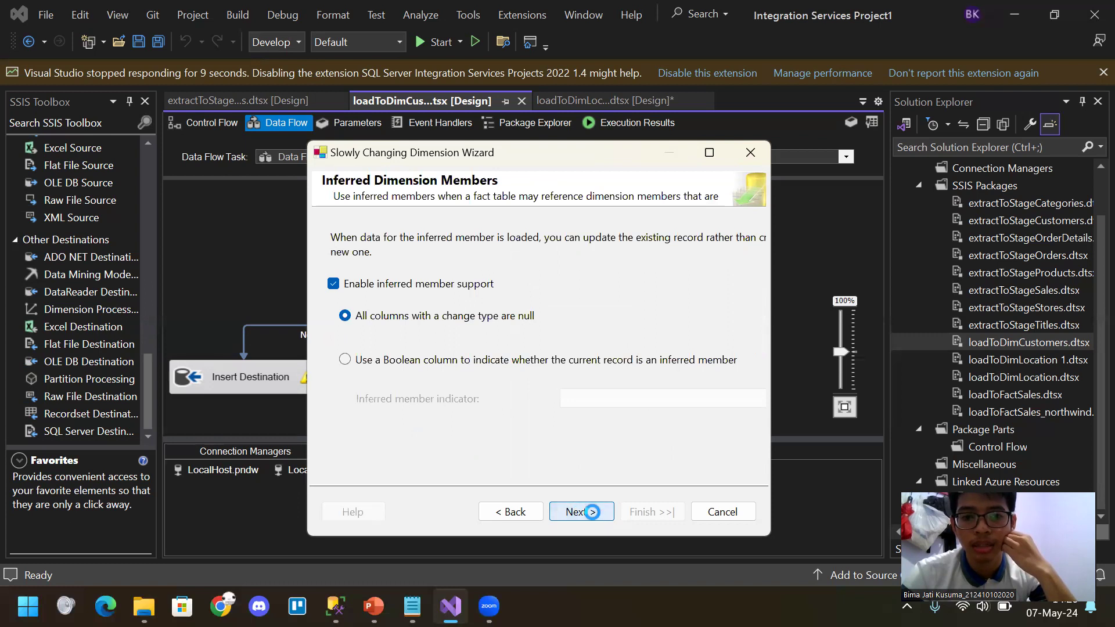
{"action": "left_click", "coordinate": [749, 508]}
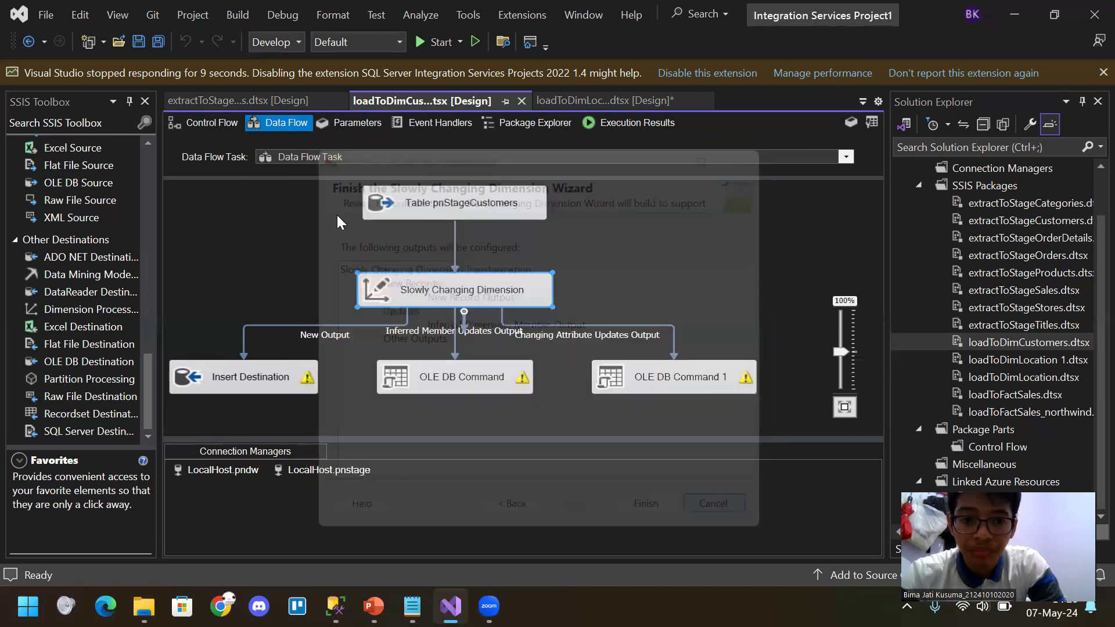
Open Data Flow Task 1 and check its OLE DB Source's connection and source table, closing the editor without saving
{"action": "left_click", "coordinate": [611, 270]}
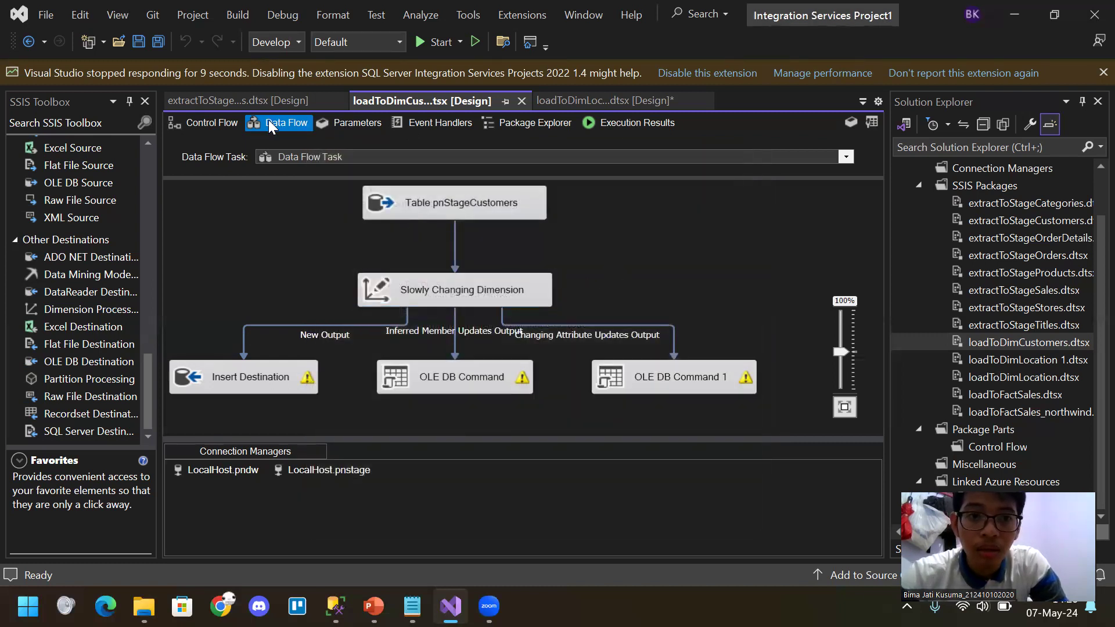
{"action": "left_click", "coordinate": [213, 124]}
{"action": "double_click", "coordinate": [385, 338]}
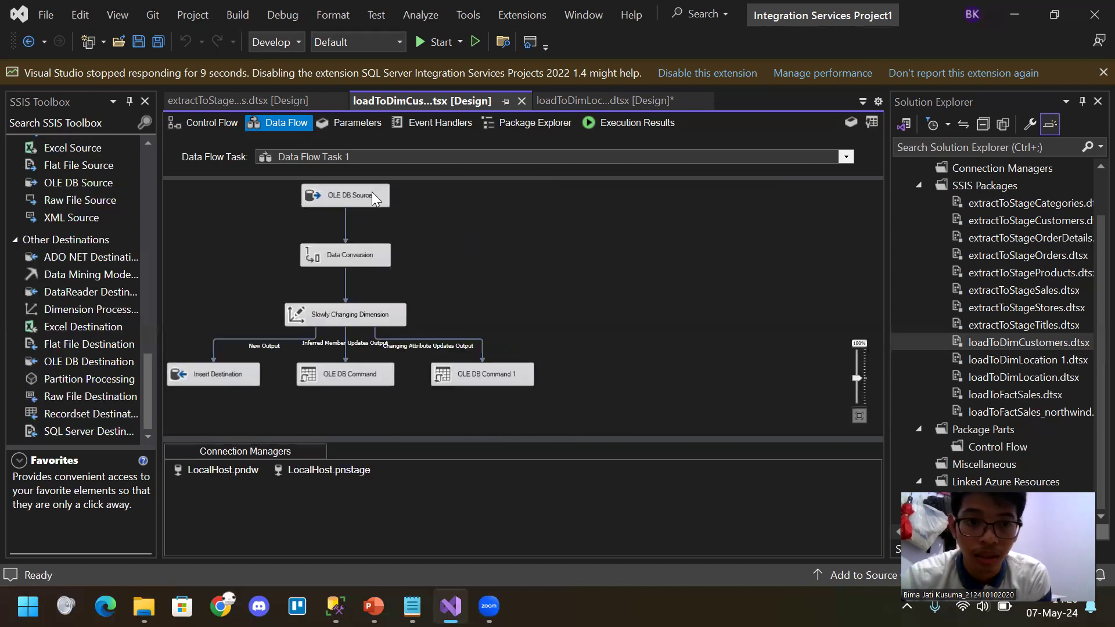
{"action": "double_click", "coordinate": [358, 197]}
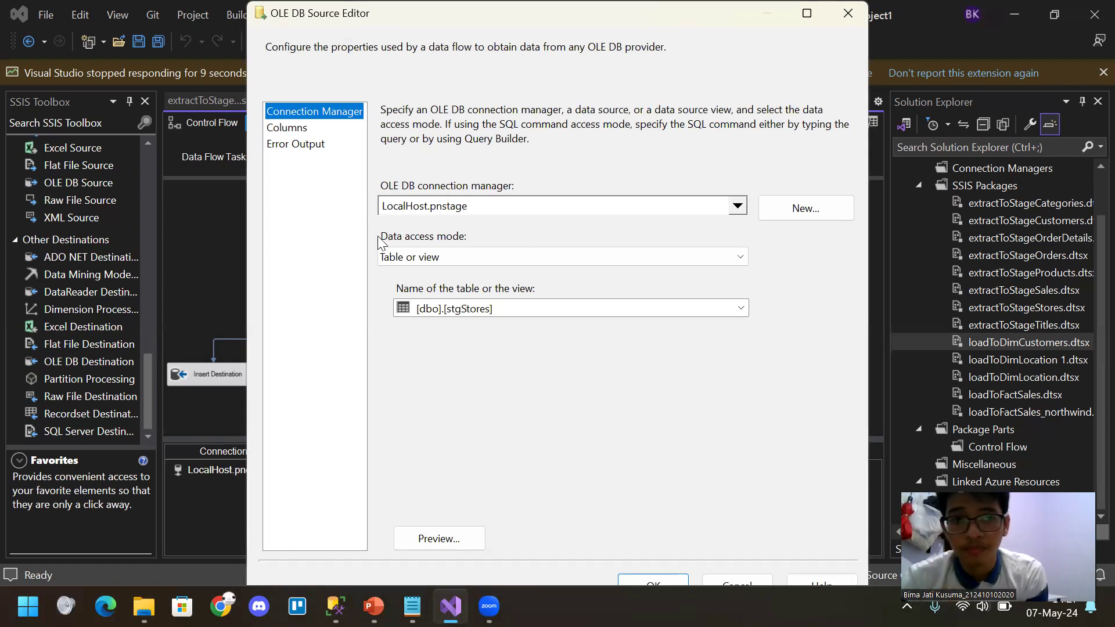
{"action": "left_click", "coordinate": [739, 581]}
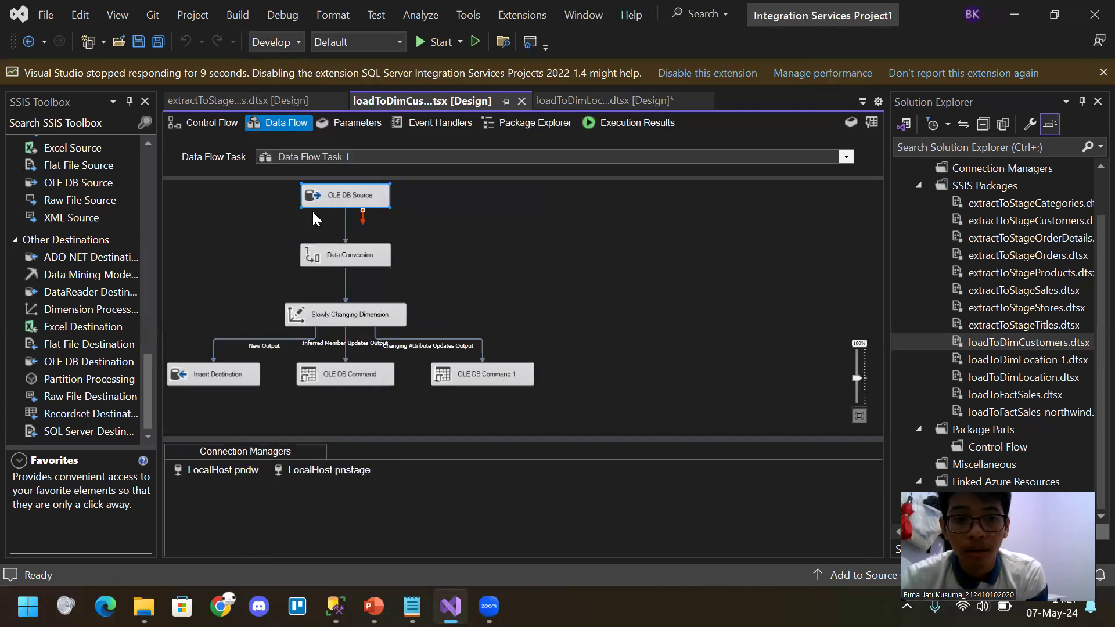
Examine the Data Conversion and Slowly Changing Dimension components of Data Flow Task 1, and return to the package's control flow
{"action": "double_click", "coordinate": [364, 259]}
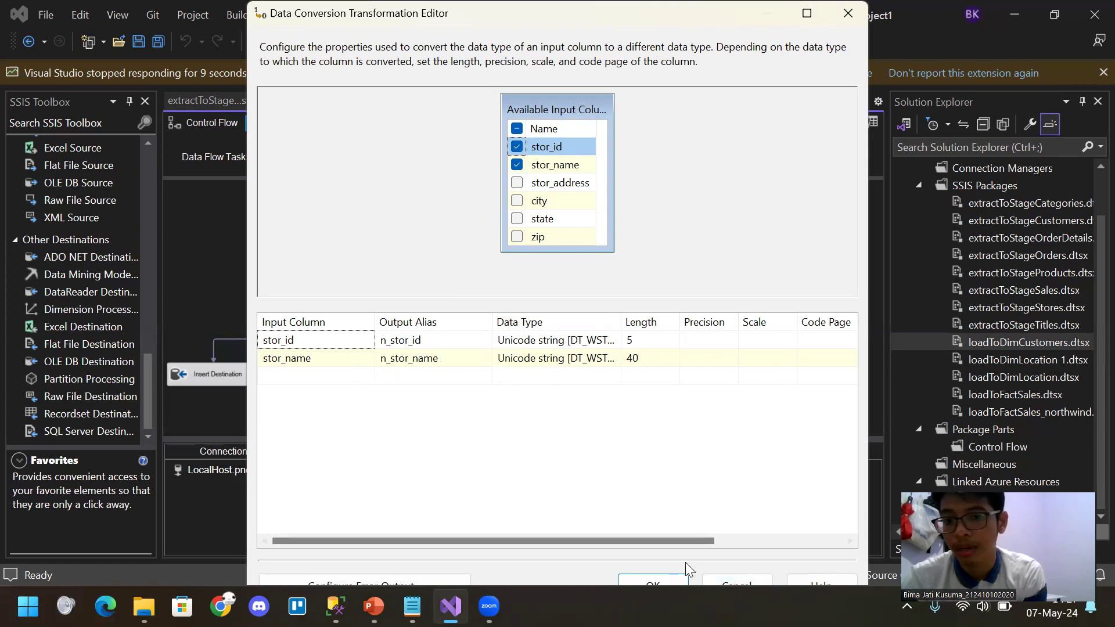
{"action": "left_click", "coordinate": [740, 582]}
{"action": "double_click", "coordinate": [383, 315]}
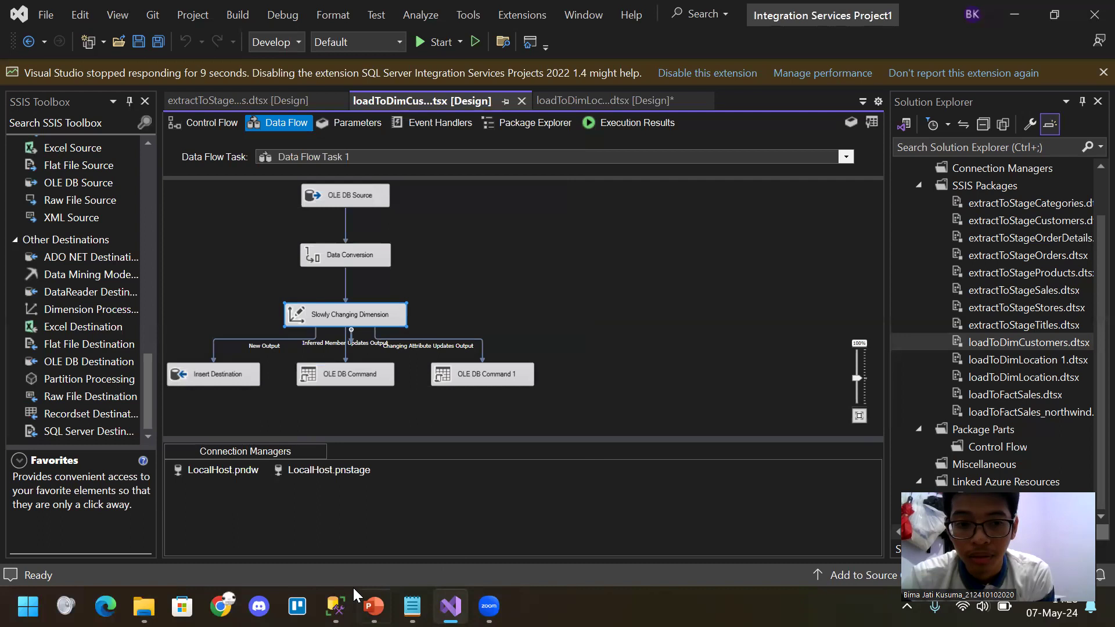
{"action": "left_click", "coordinate": [214, 125]}
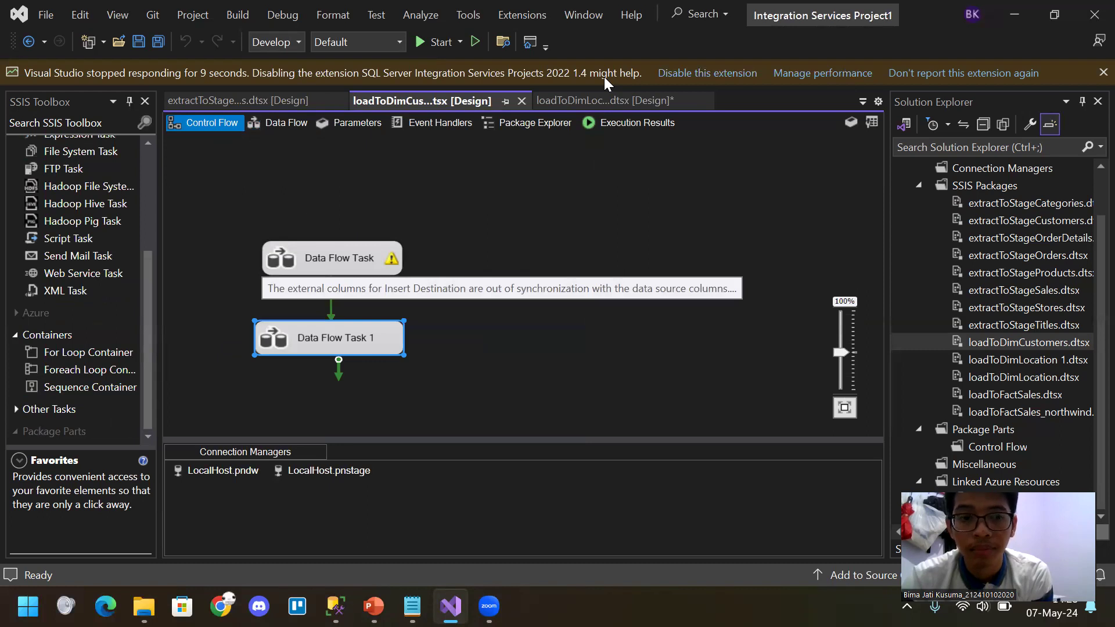
Switch to SQL Server Management Studio and select the top 1000 rows of dbo.dimCustomer in the pndw database
{"action": "left_click", "coordinate": [336, 603]}
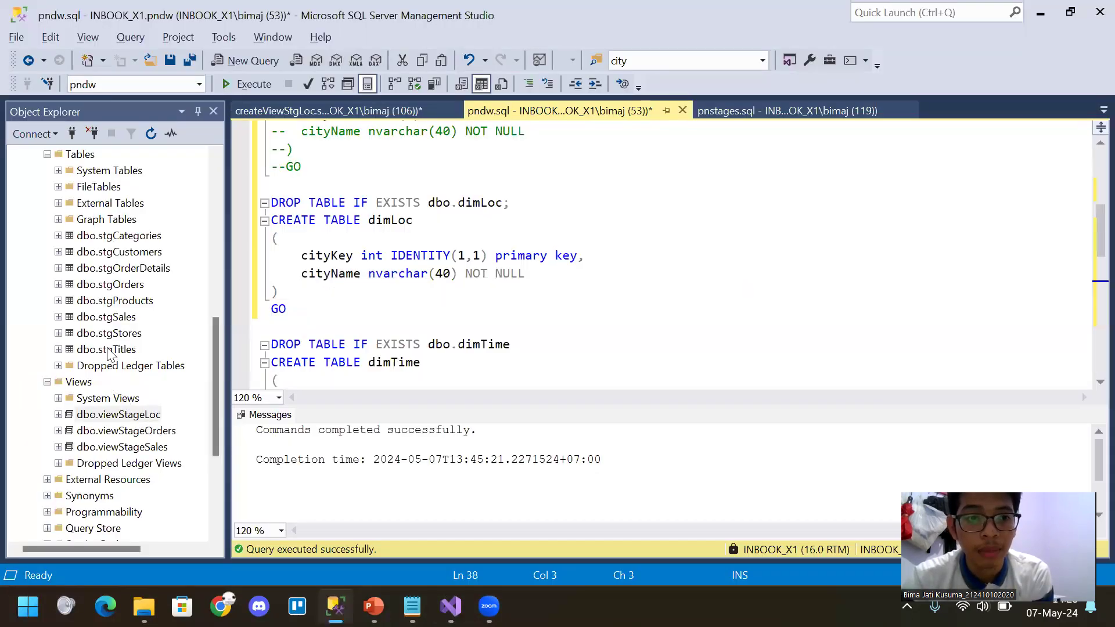
{"action": "scroll", "coordinate": [116, 349], "scroll_direction": "up", "scroll_amount": 8}
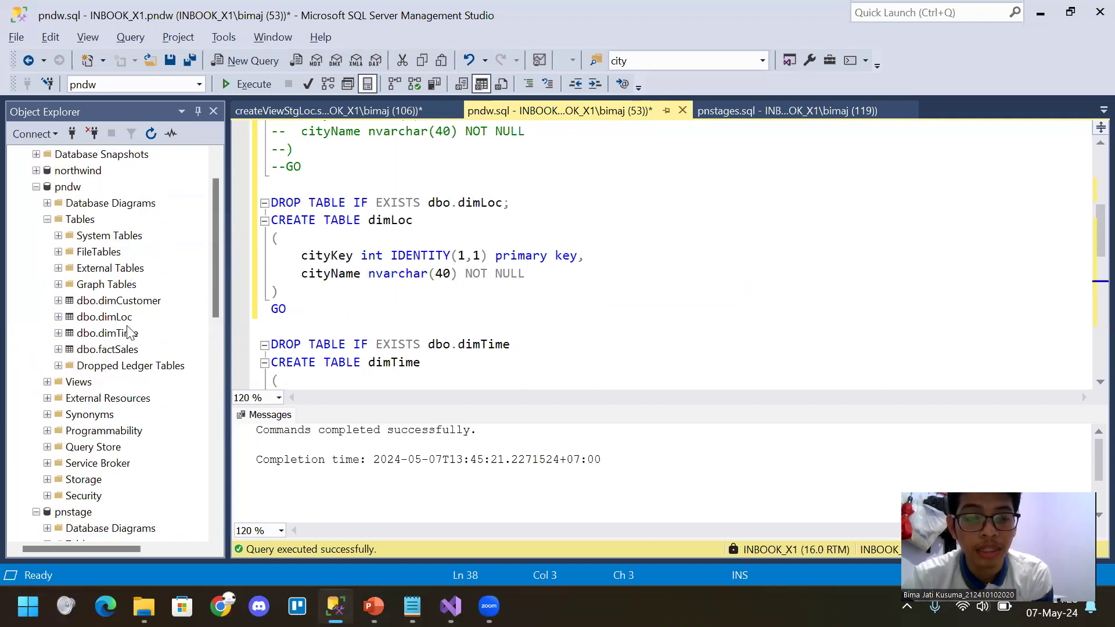
{"action": "right_click", "coordinate": [122, 300]}
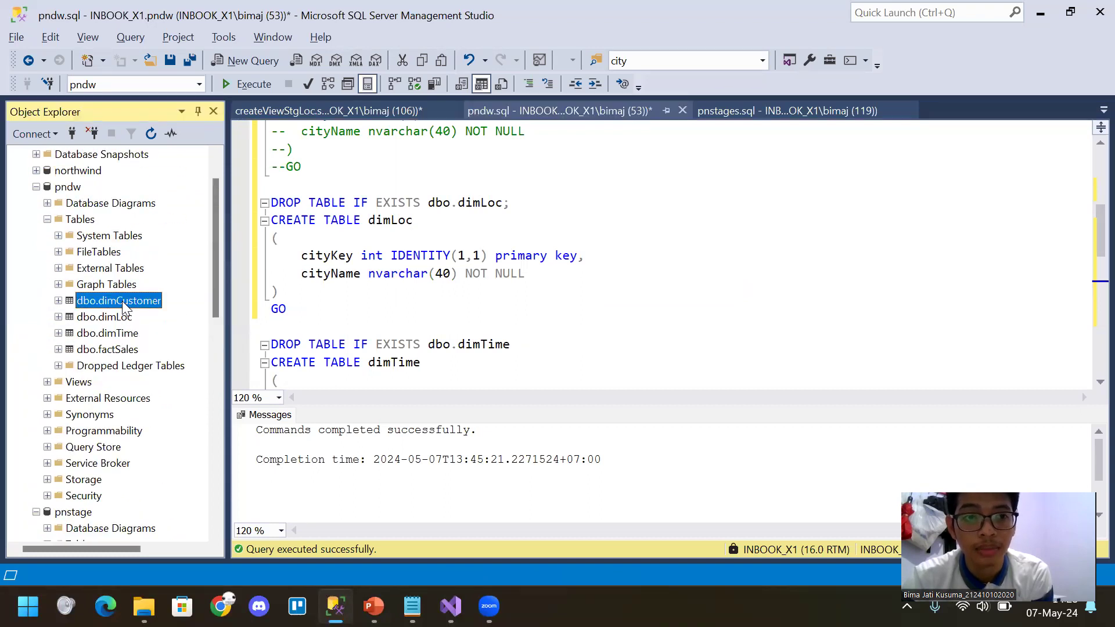
{"action": "left_click", "coordinate": [161, 287]}
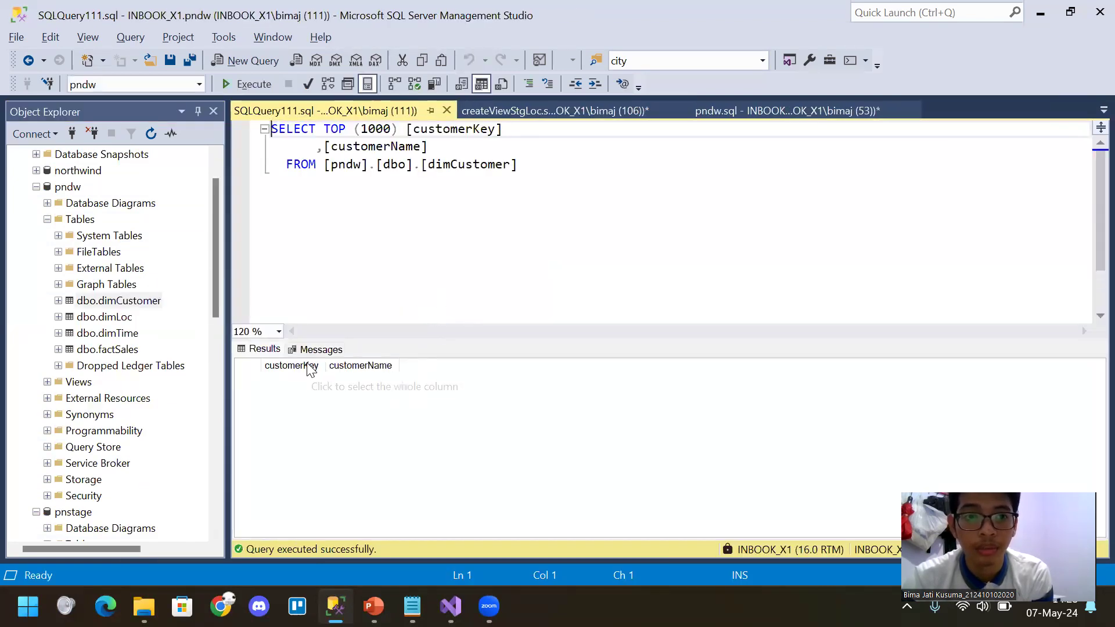
Select the top 1000 rows of dbo.dimLoc and dbo.dimTime in the pndw database
{"action": "left_click", "coordinate": [131, 319]}
{"action": "right_click", "coordinate": [128, 320]}
{"action": "left_click", "coordinate": [177, 286]}
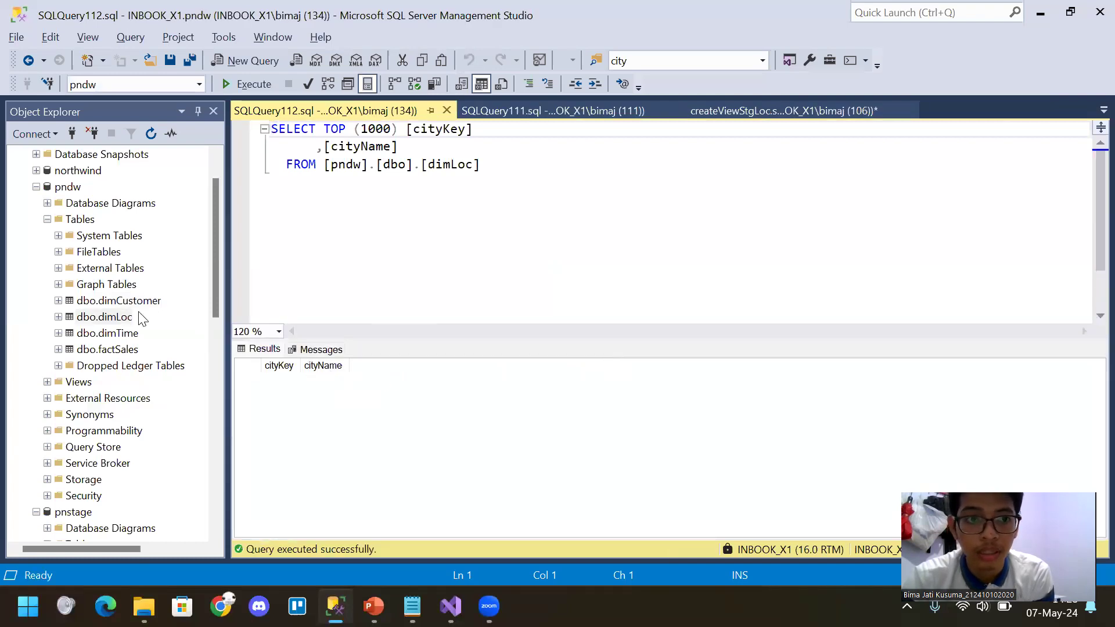
{"action": "left_click", "coordinate": [127, 335]}
{"action": "right_click", "coordinate": [128, 340]}
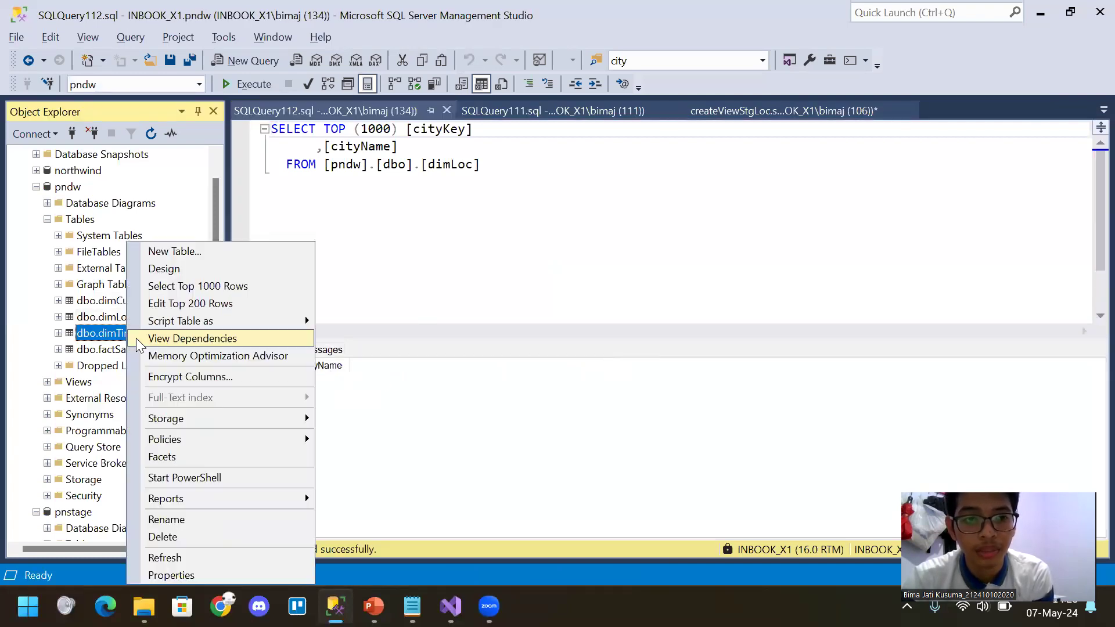
{"action": "left_click", "coordinate": [212, 287]}
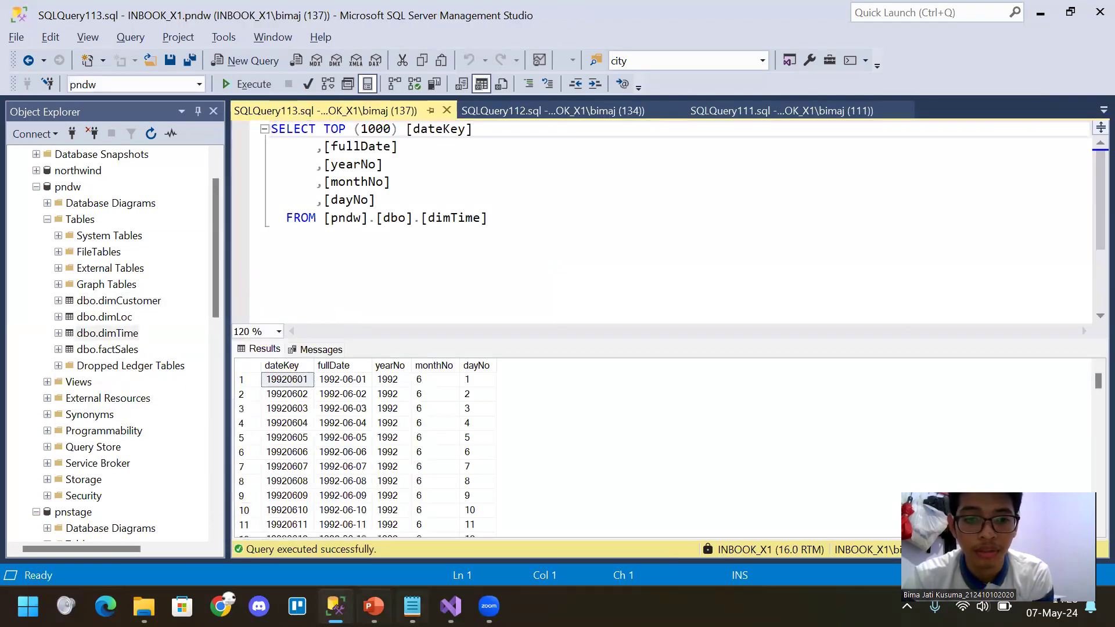
Switch back to Visual Studio and start executing the loadToDimCustomers package
{"action": "mouse_move", "coordinate": [451, 607]}
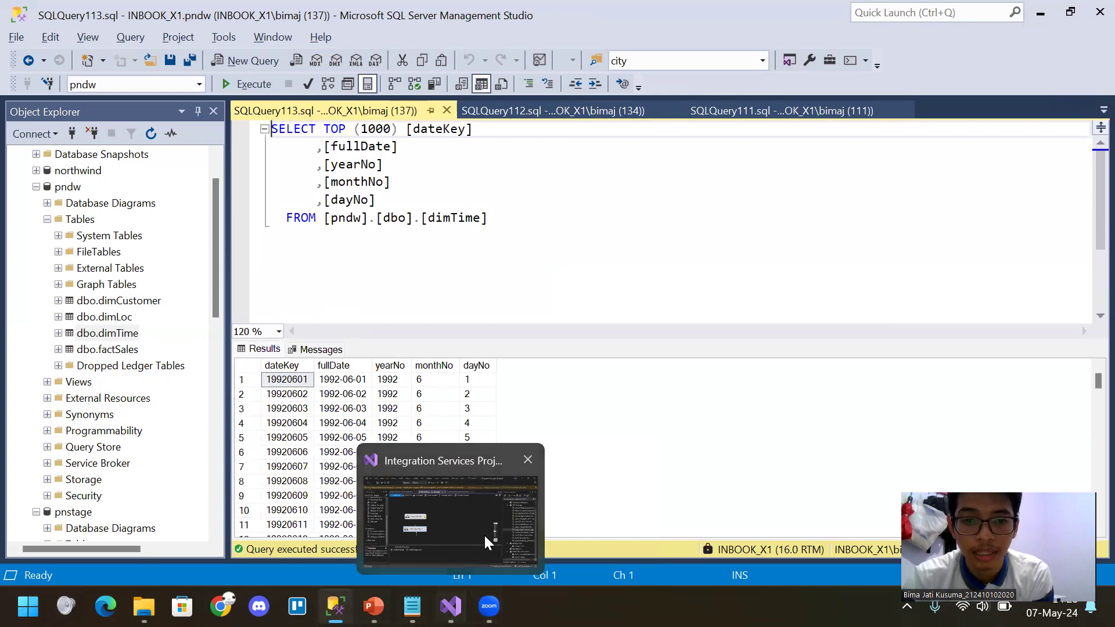
{"action": "left_click", "coordinate": [483, 534]}
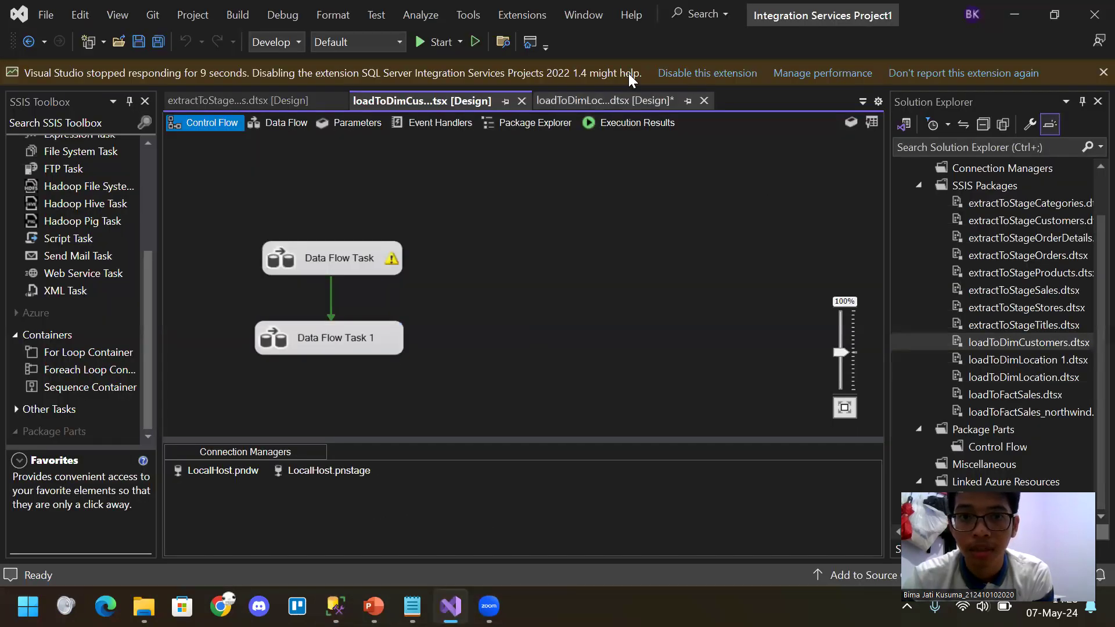
{"action": "left_click", "coordinate": [434, 43]}
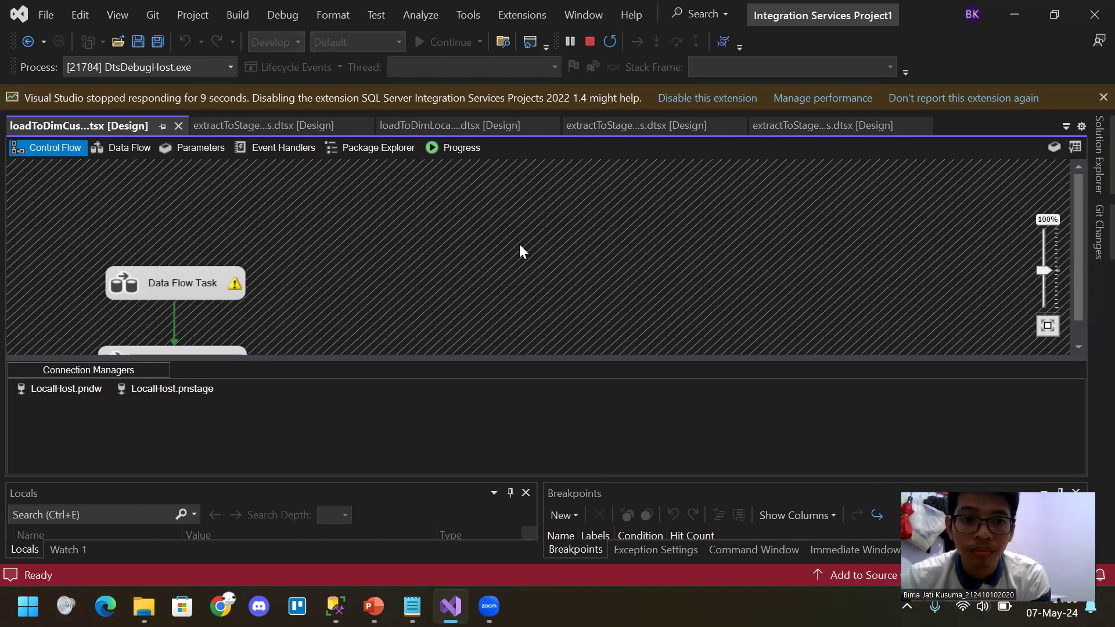
Examine the validation progress and warnings of both data flow tasks in the running package's execution log
{"action": "left_click", "coordinate": [454, 148]}
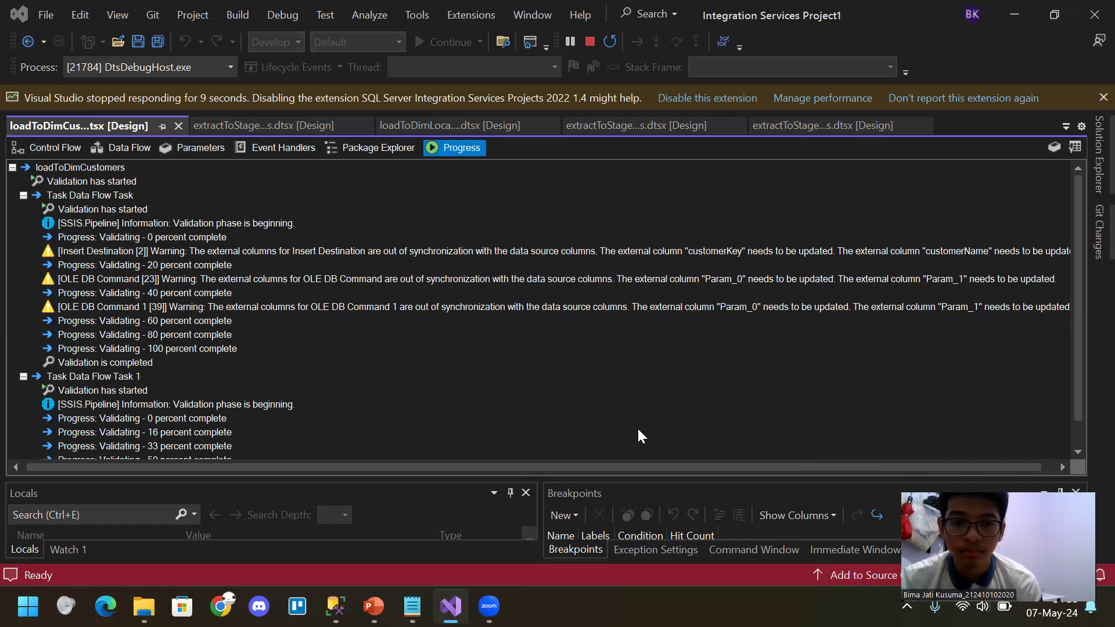
{"action": "scroll", "coordinate": [535, 307], "scroll_direction": "down", "scroll_amount": 1}
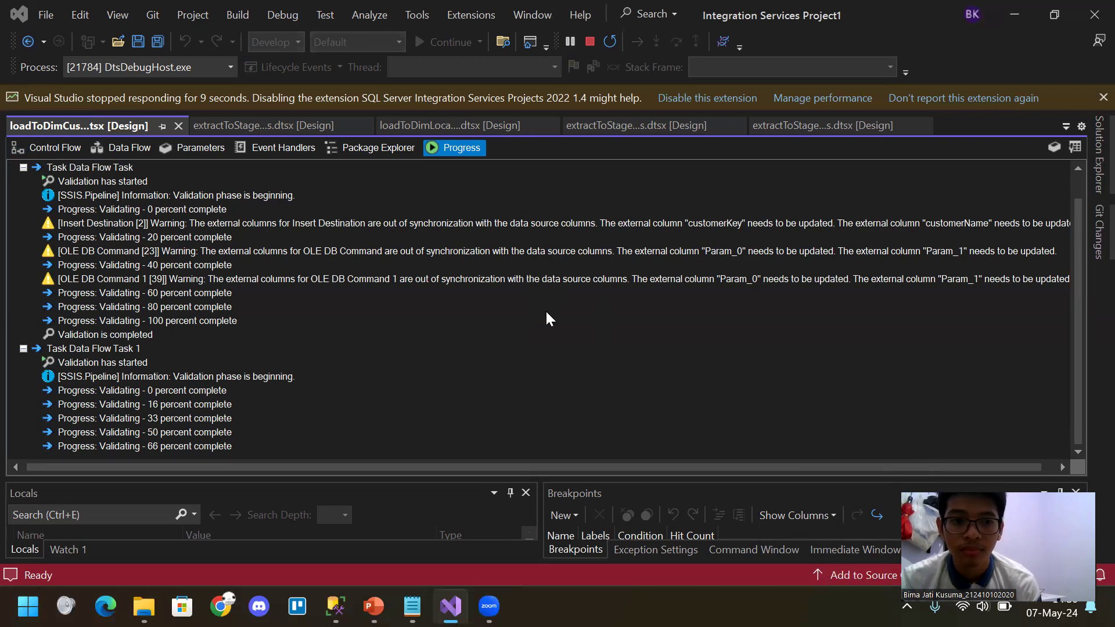
{"action": "scroll", "coordinate": [553, 308], "scroll_direction": "up", "scroll_amount": 1}
{"action": "scroll", "coordinate": [554, 308], "scroll_direction": "down", "scroll_amount": 1}
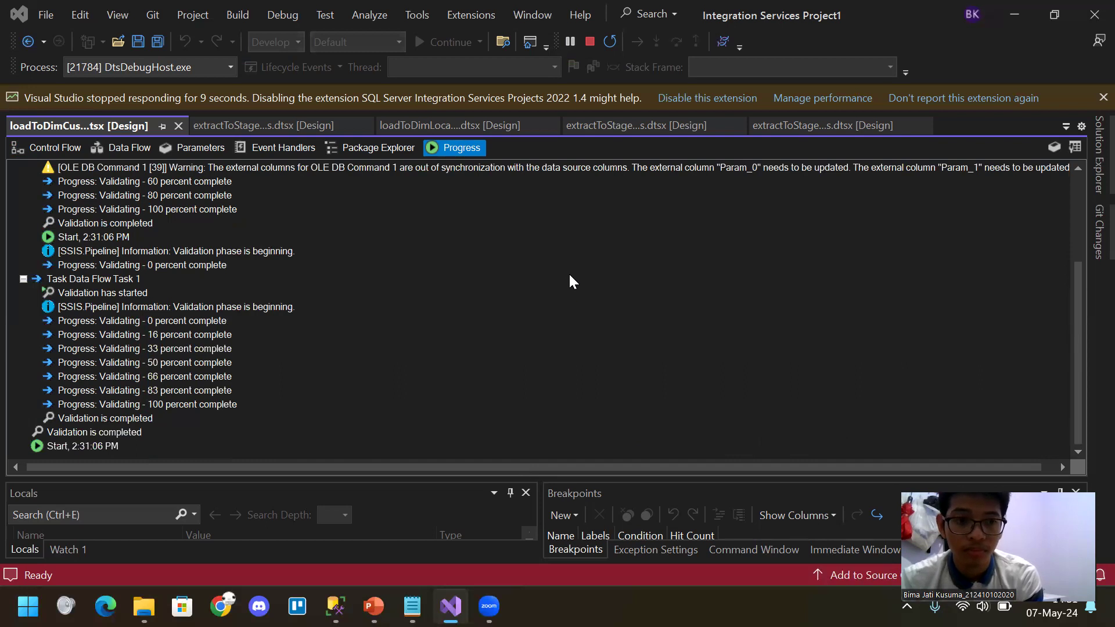
{"action": "scroll", "coordinate": [569, 273], "scroll_direction": "up", "scroll_amount": 4}
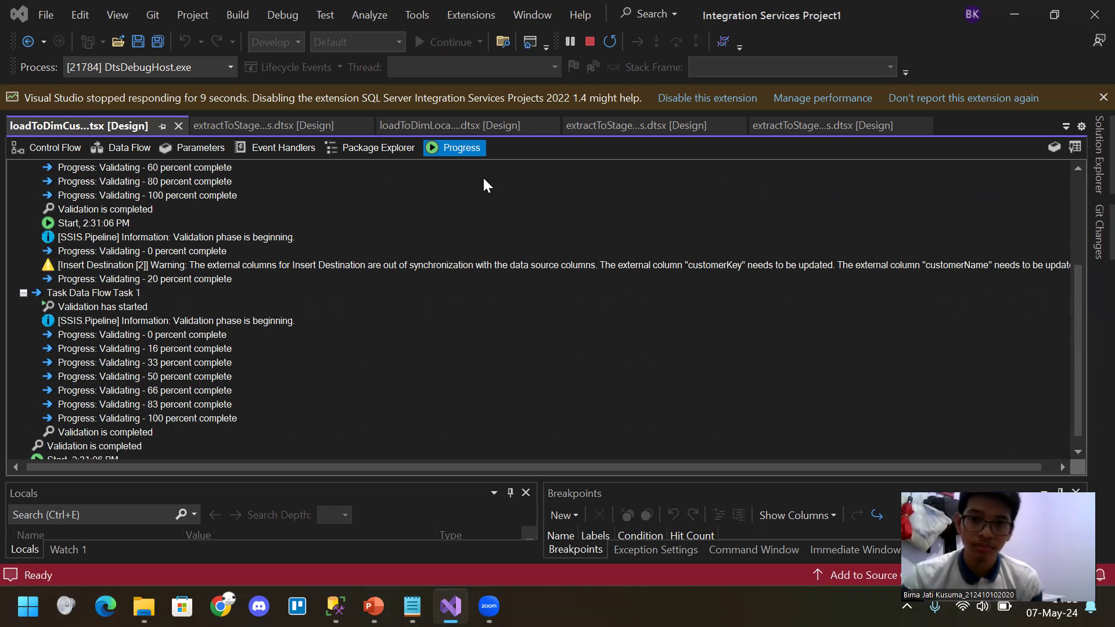
{"action": "scroll", "coordinate": [522, 232], "scroll_direction": "down", "scroll_amount": 1}
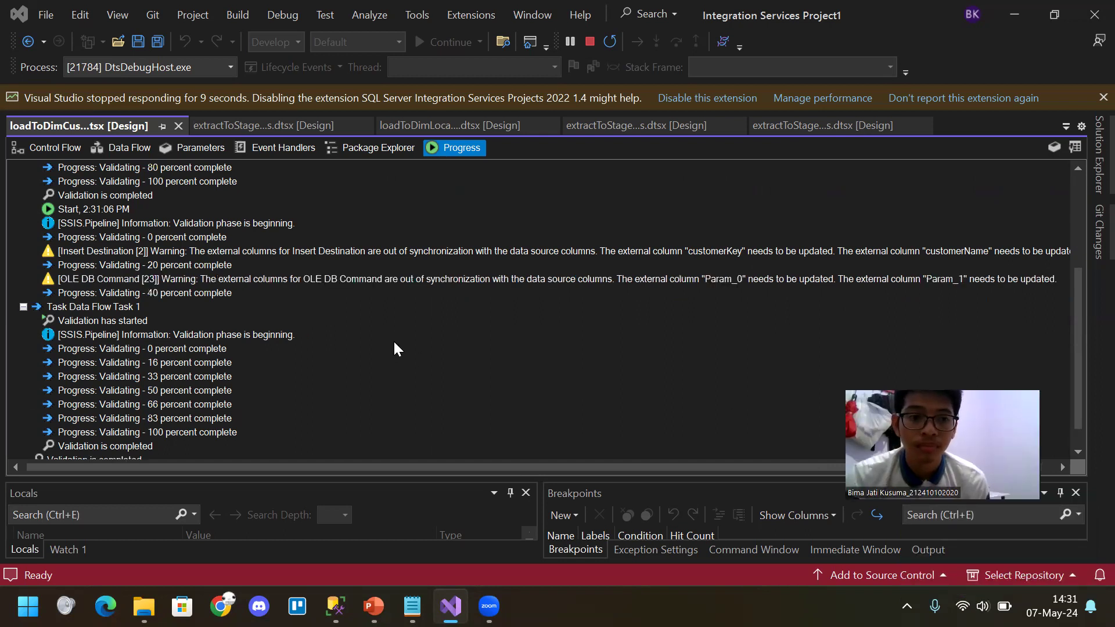
{"action": "scroll", "coordinate": [399, 334], "scroll_direction": "up", "scroll_amount": 1}
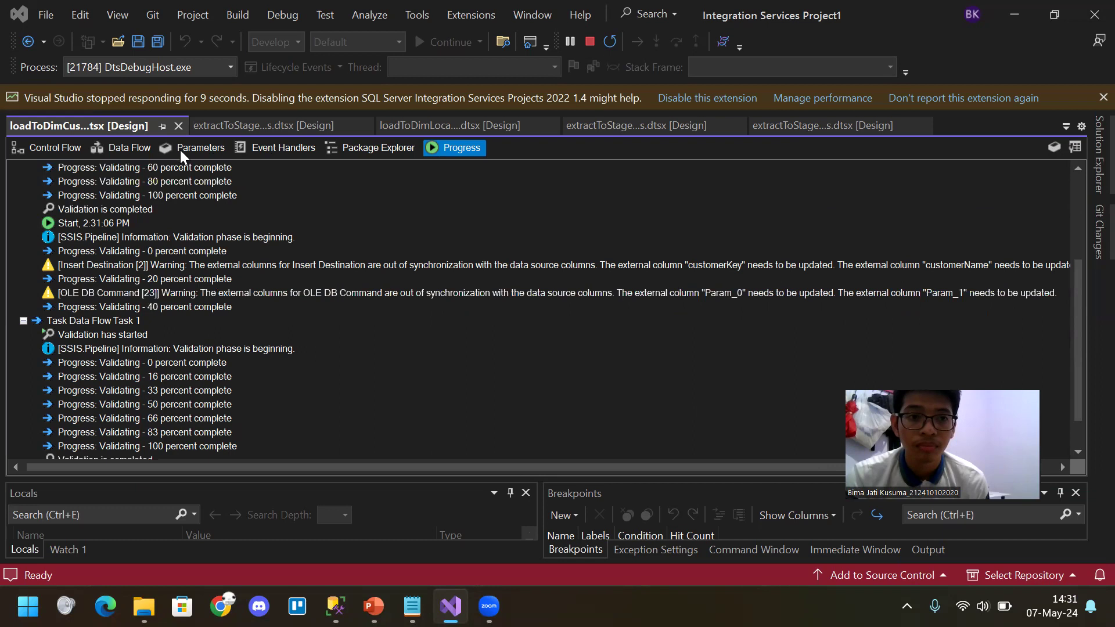
Check the running package's execution status in the design of Data Flow Task 1 and in the control flow
{"action": "left_click", "coordinate": [121, 148]}
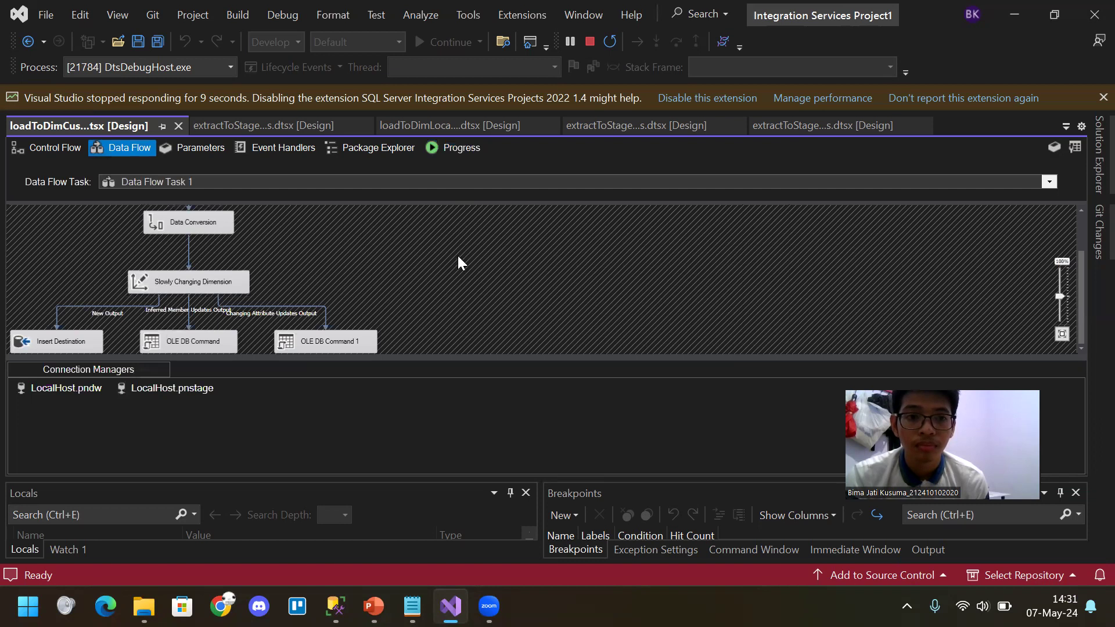
{"action": "scroll", "coordinate": [447, 250], "scroll_direction": "up", "scroll_amount": 2}
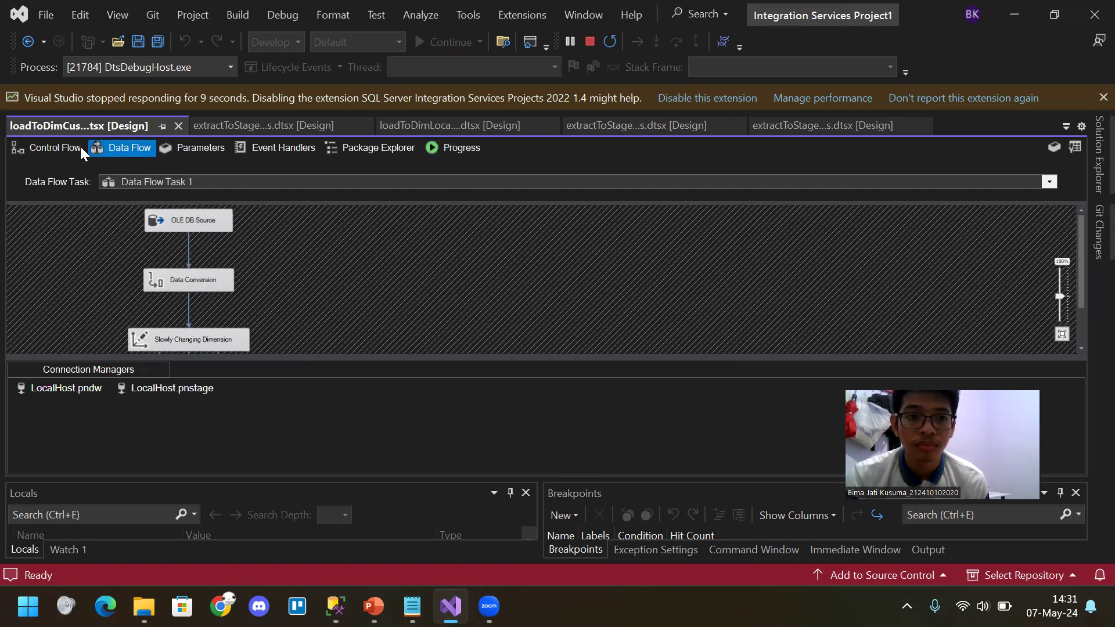
{"action": "left_click", "coordinate": [36, 147]}
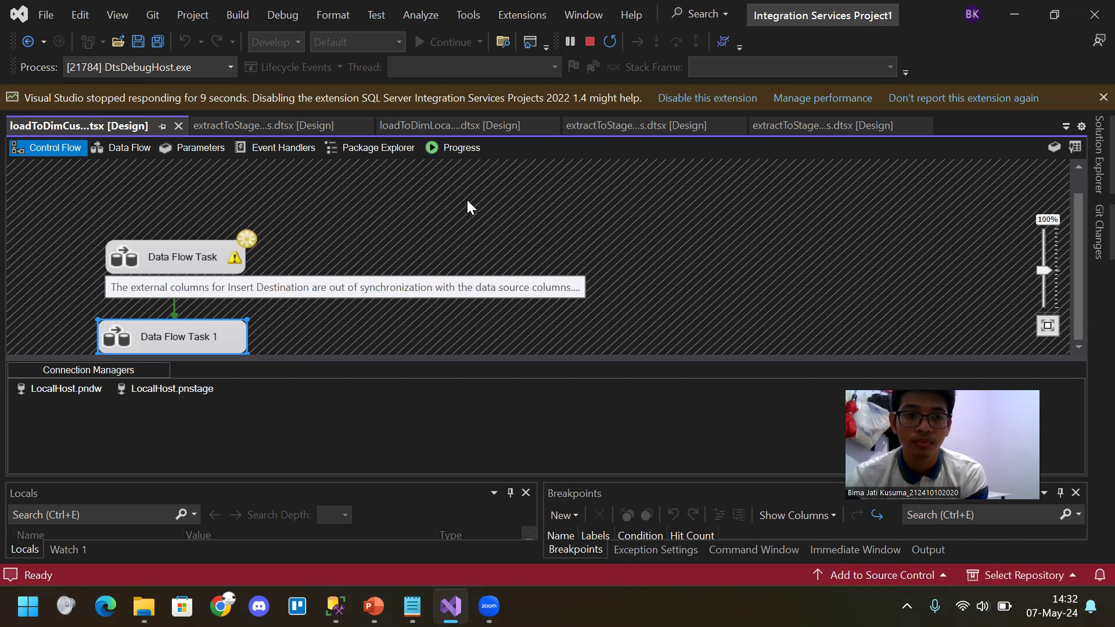
Examine the execution log for the unused-column warnings and the Prepare for Execute and Pre-Execute phases of Data Flow Task
{"action": "left_click", "coordinate": [458, 150]}
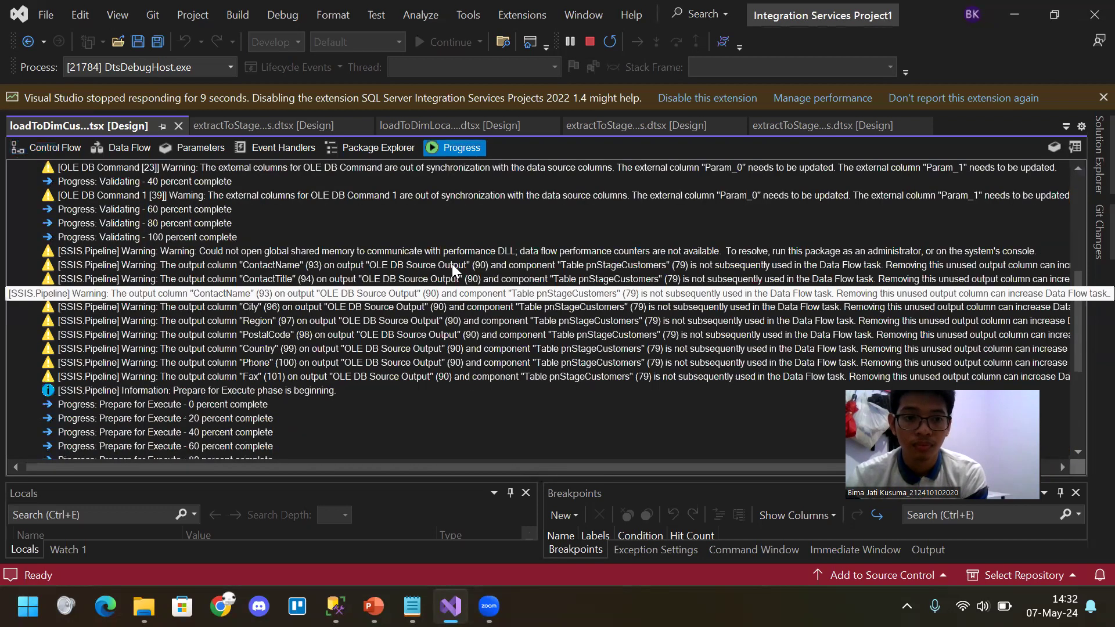
{"action": "scroll", "coordinate": [452, 263], "scroll_direction": "down", "scroll_amount": 5}
{"action": "scroll", "coordinate": [451, 257], "scroll_direction": "up", "scroll_amount": 4}
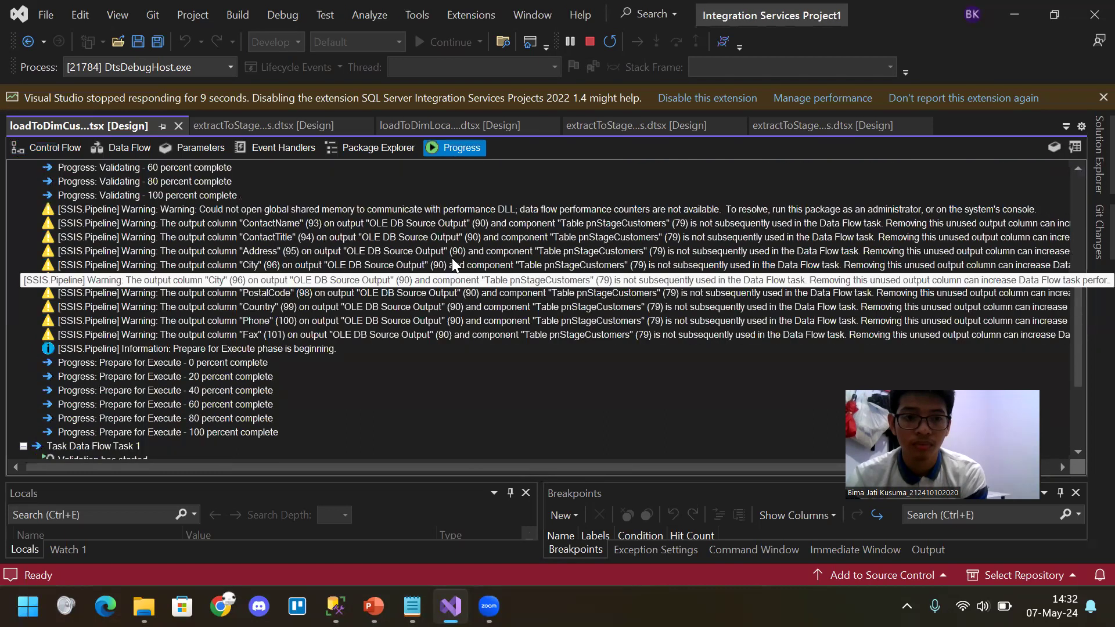
{"action": "scroll", "coordinate": [452, 264], "scroll_direction": "up", "scroll_amount": 2}
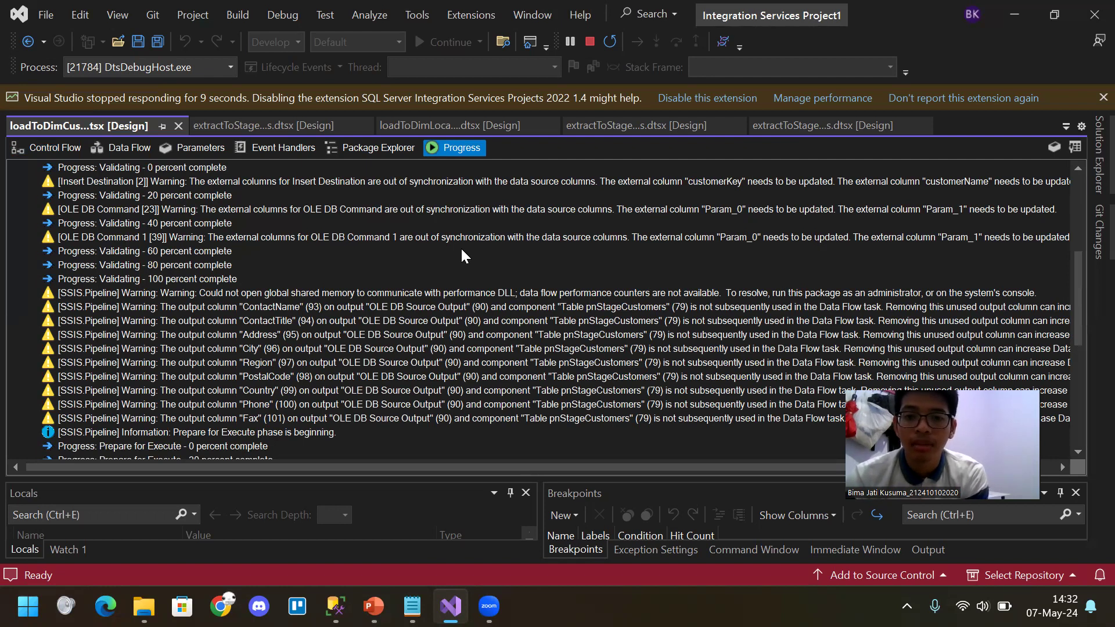
{"action": "scroll", "coordinate": [476, 277], "scroll_direction": "down", "scroll_amount": 2}
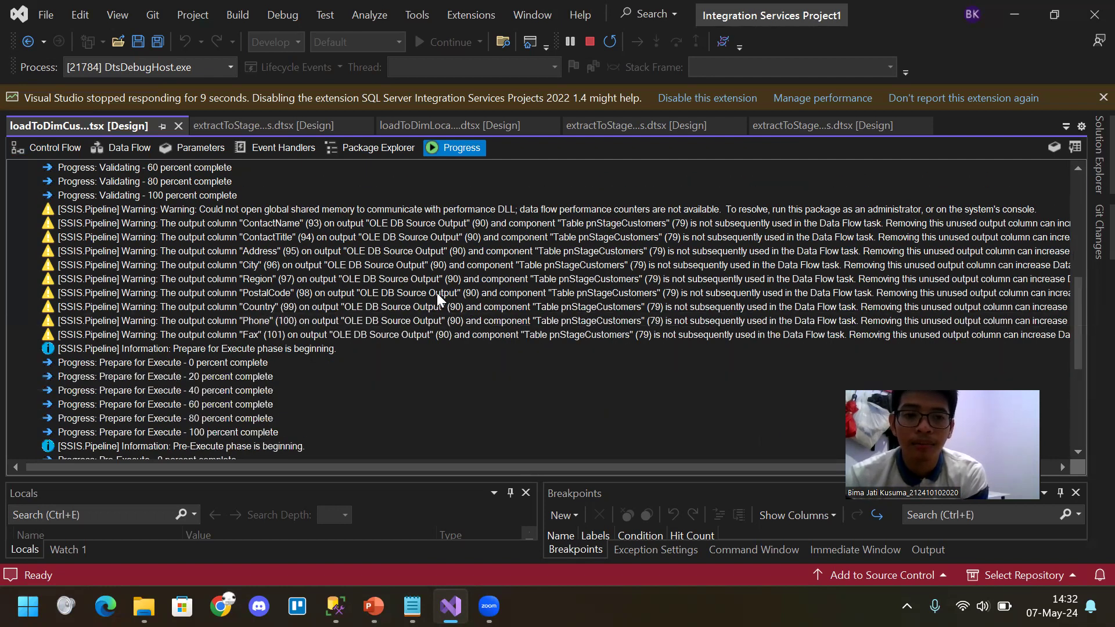
{"action": "scroll", "coordinate": [420, 292], "scroll_direction": "up", "scroll_amount": 4}
{"action": "scroll", "coordinate": [420, 293], "scroll_direction": "down", "scroll_amount": 10}
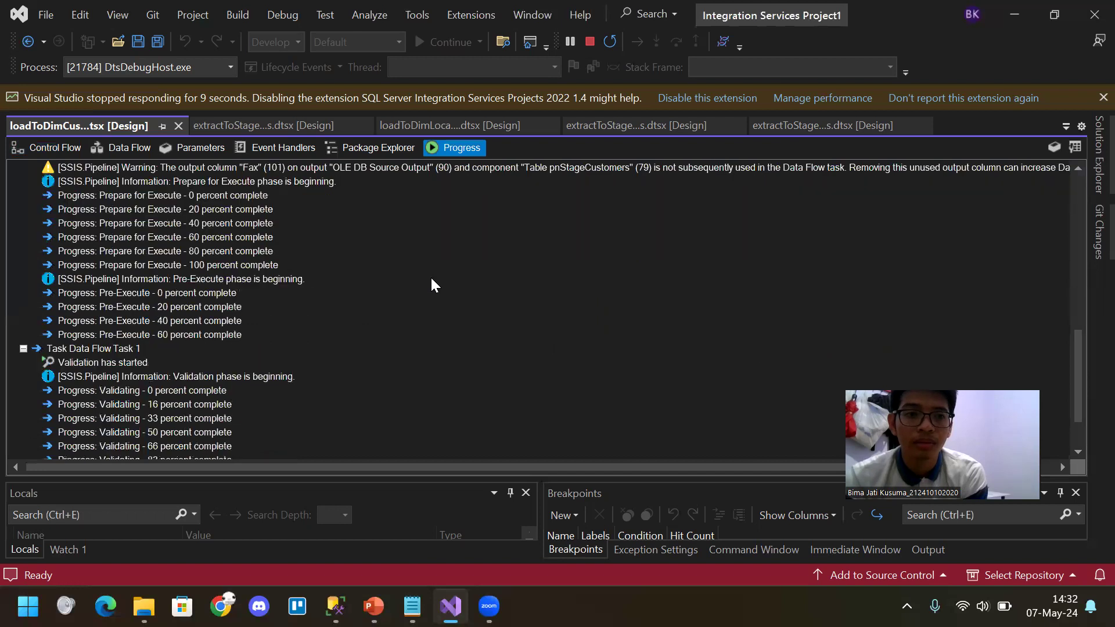
{"action": "scroll", "coordinate": [431, 285], "scroll_direction": "down", "scroll_amount": 2}
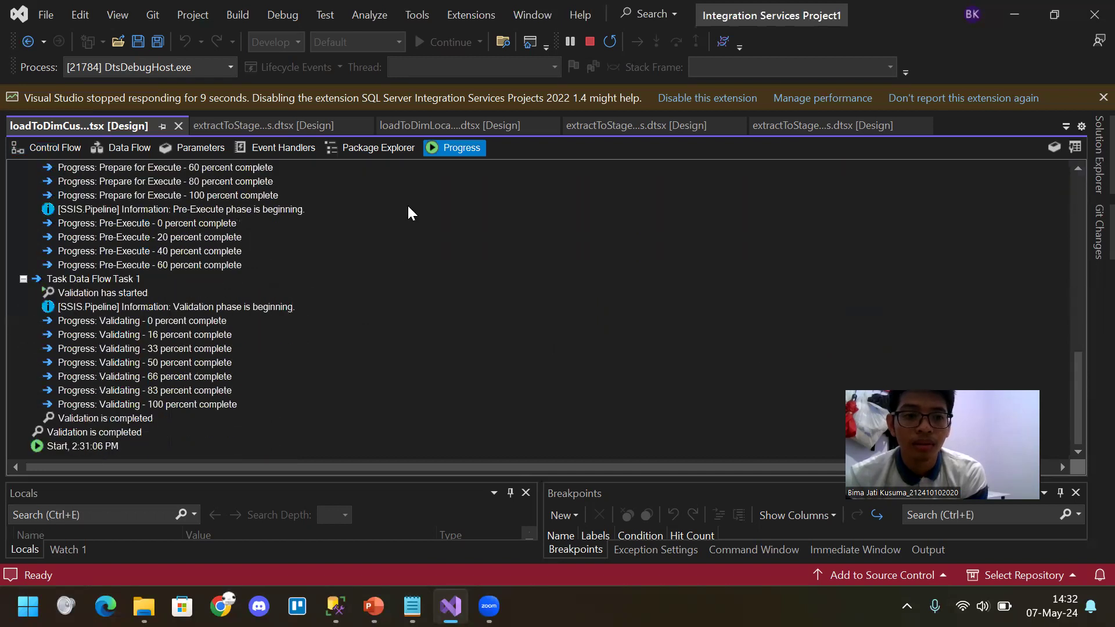
Check both tasks' status in the control flow, and review the execution log entries of Data Flow Task 1
{"action": "left_click", "coordinate": [70, 148]}
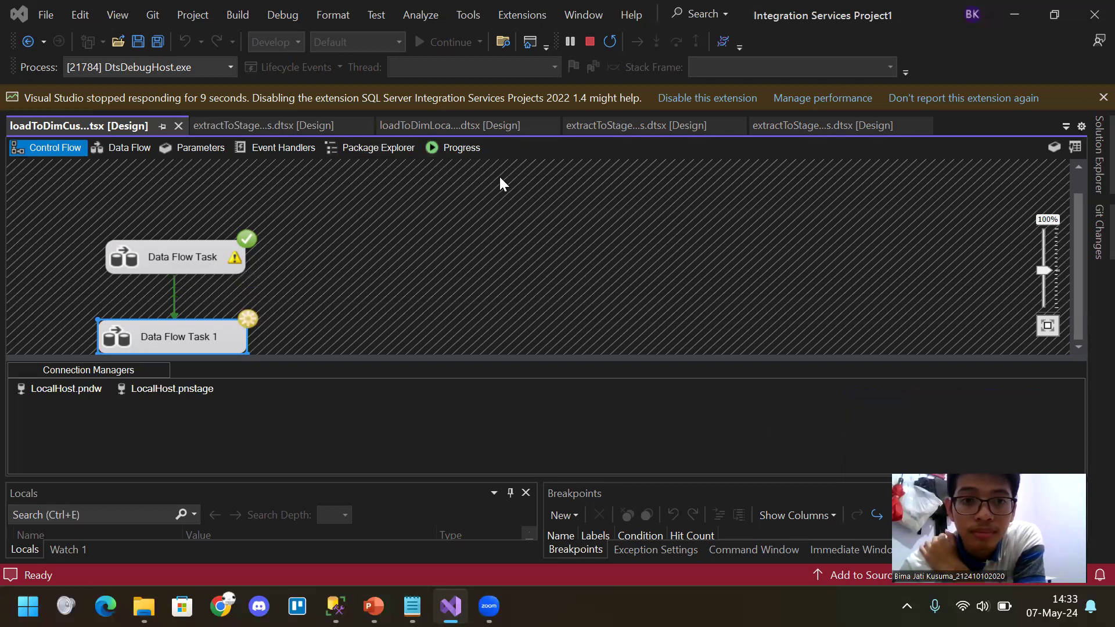
{"action": "left_click", "coordinate": [462, 150]}
{"action": "scroll", "coordinate": [458, 285], "scroll_direction": "down", "scroll_amount": 15}
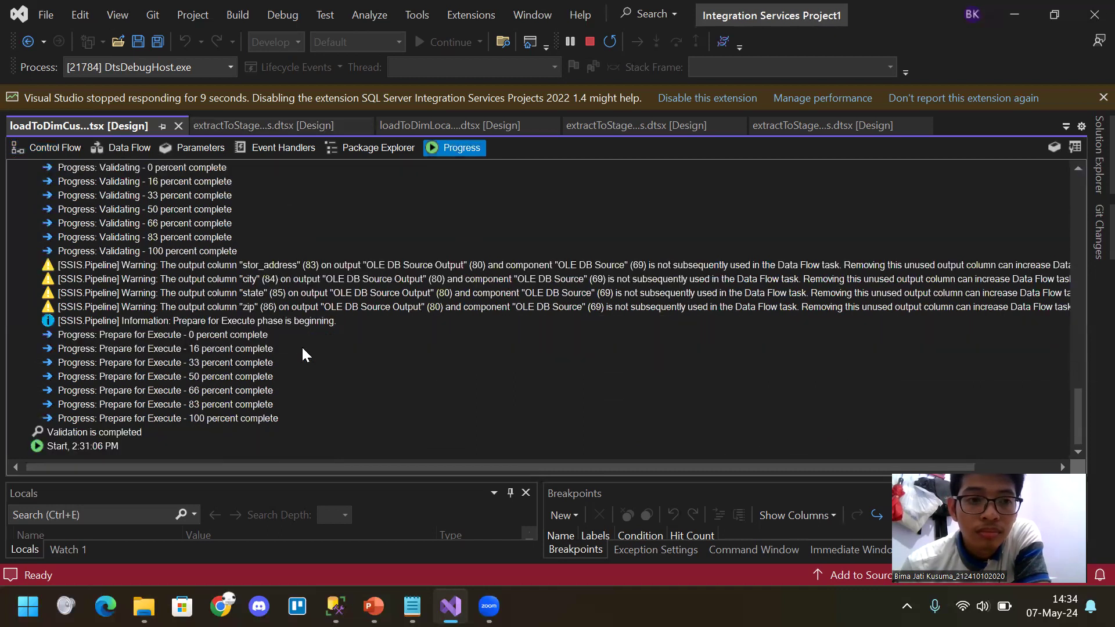
{"action": "scroll", "coordinate": [301, 344], "scroll_direction": "up", "scroll_amount": 10}
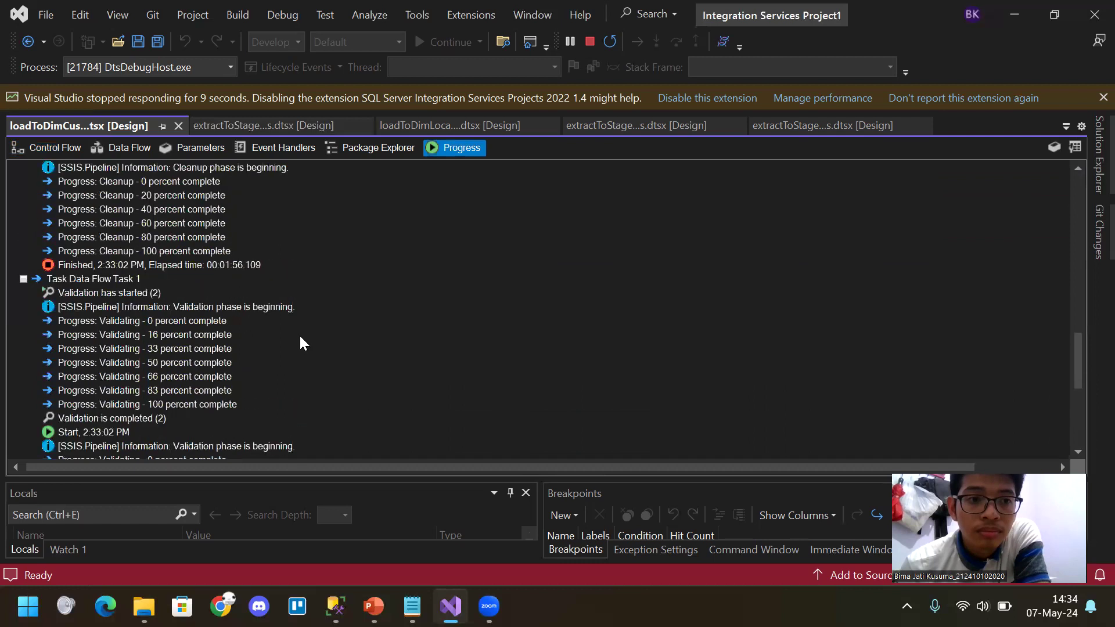
Examine Data Flow Task 1's execution log, covering its validation, unused-column warnings and Prepare for Execute phase
{"action": "scroll", "coordinate": [300, 344], "scroll_direction": "down", "scroll_amount": 5}
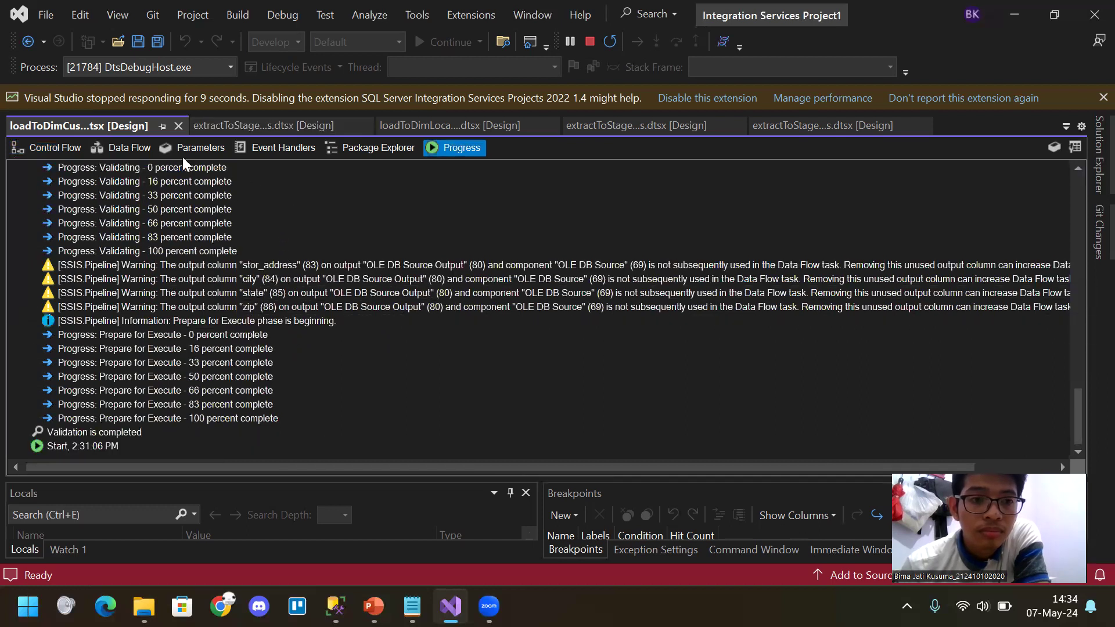
{"action": "scroll", "coordinate": [241, 221], "scroll_direction": "up", "scroll_amount": 5}
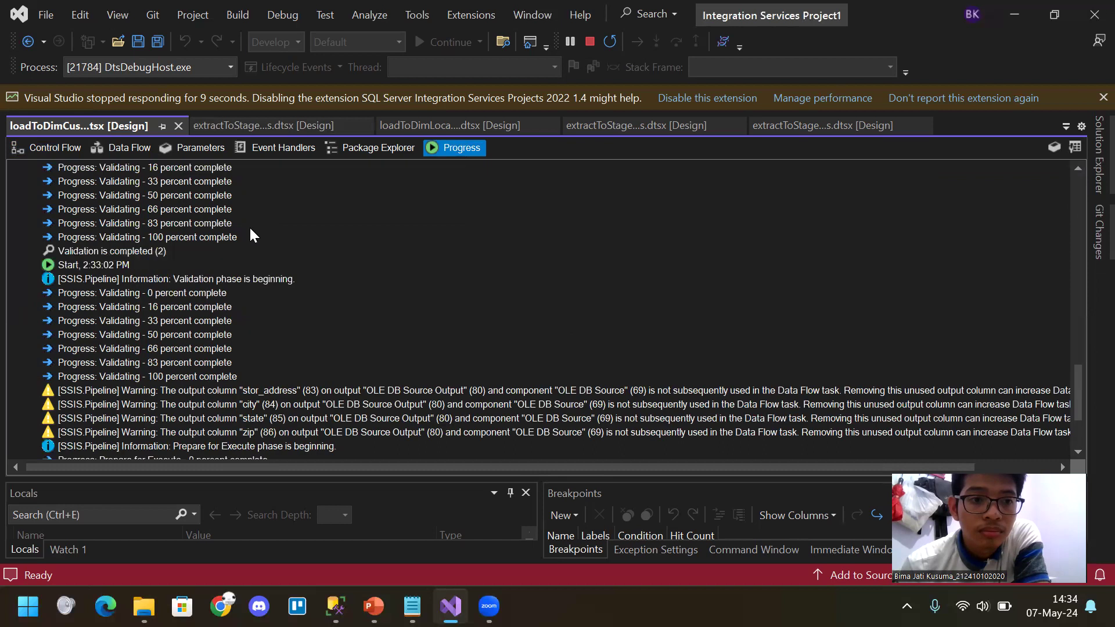
{"action": "scroll", "coordinate": [251, 235], "scroll_direction": "up", "scroll_amount": 2}
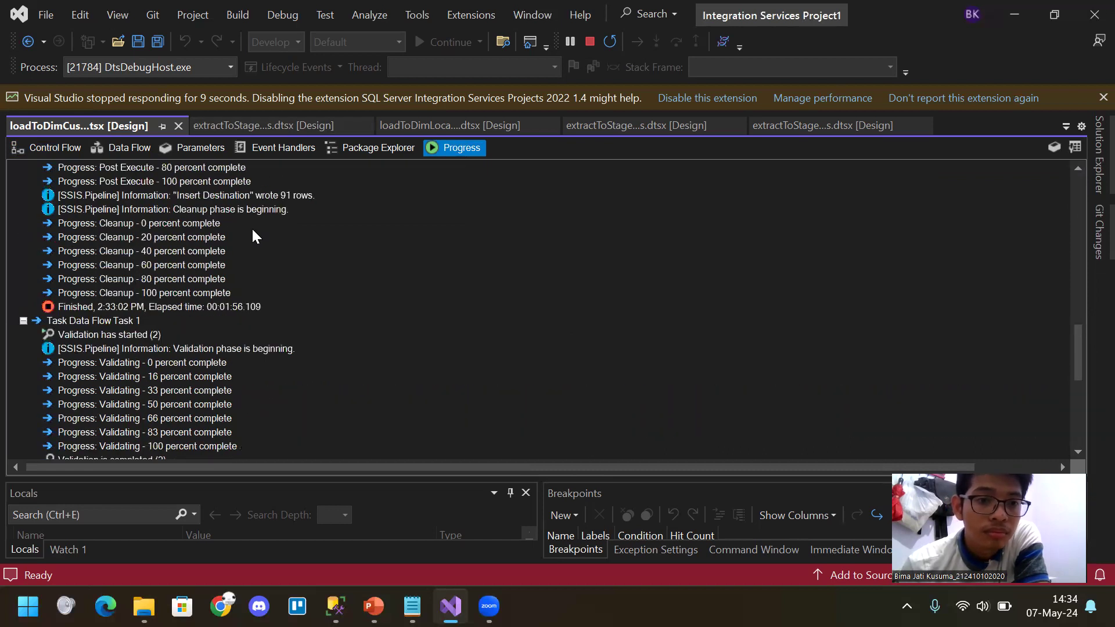
{"action": "scroll", "coordinate": [255, 236], "scroll_direction": "down", "scroll_amount": 7}
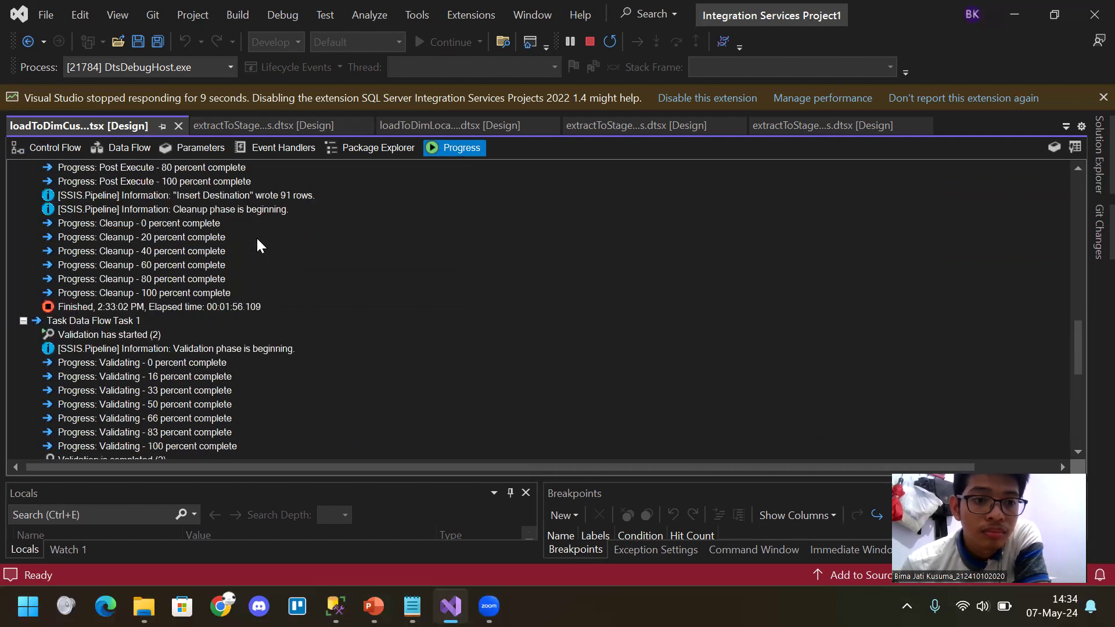
{"action": "scroll", "coordinate": [258, 243], "scroll_direction": "up", "scroll_amount": 4}
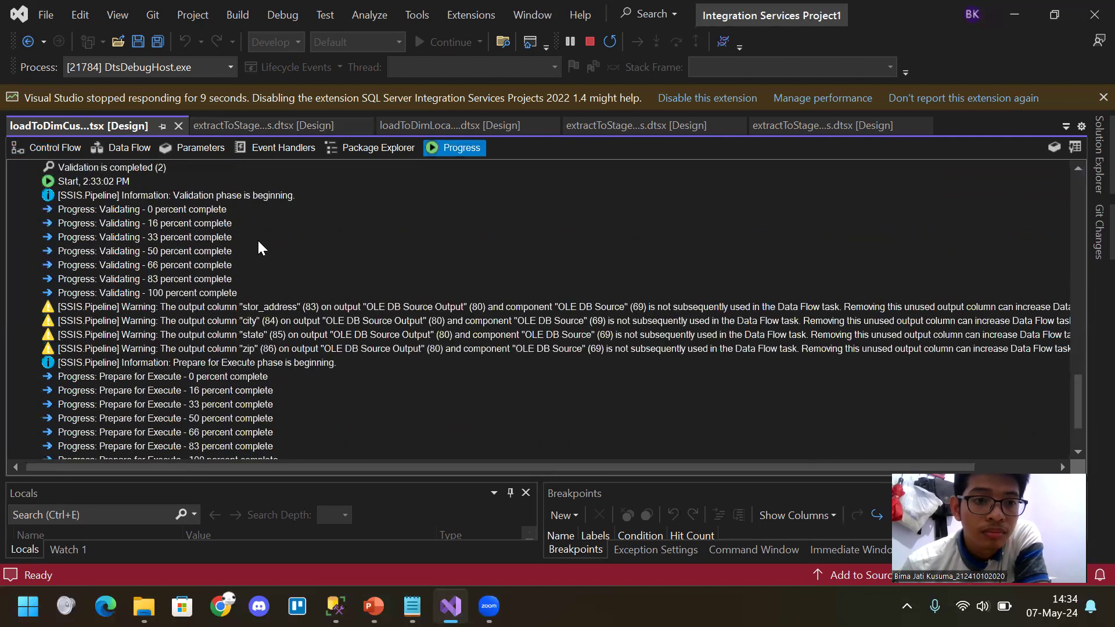
{"action": "scroll", "coordinate": [259, 240], "scroll_direction": "down", "scroll_amount": 4}
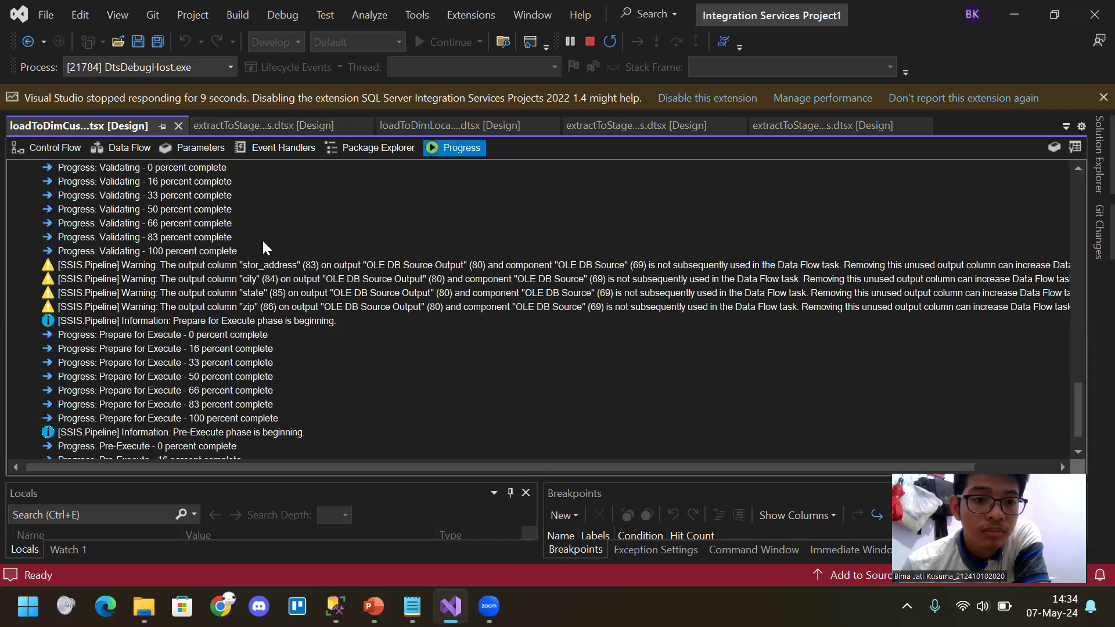
{"action": "scroll", "coordinate": [263, 240], "scroll_direction": "up", "scroll_amount": 2}
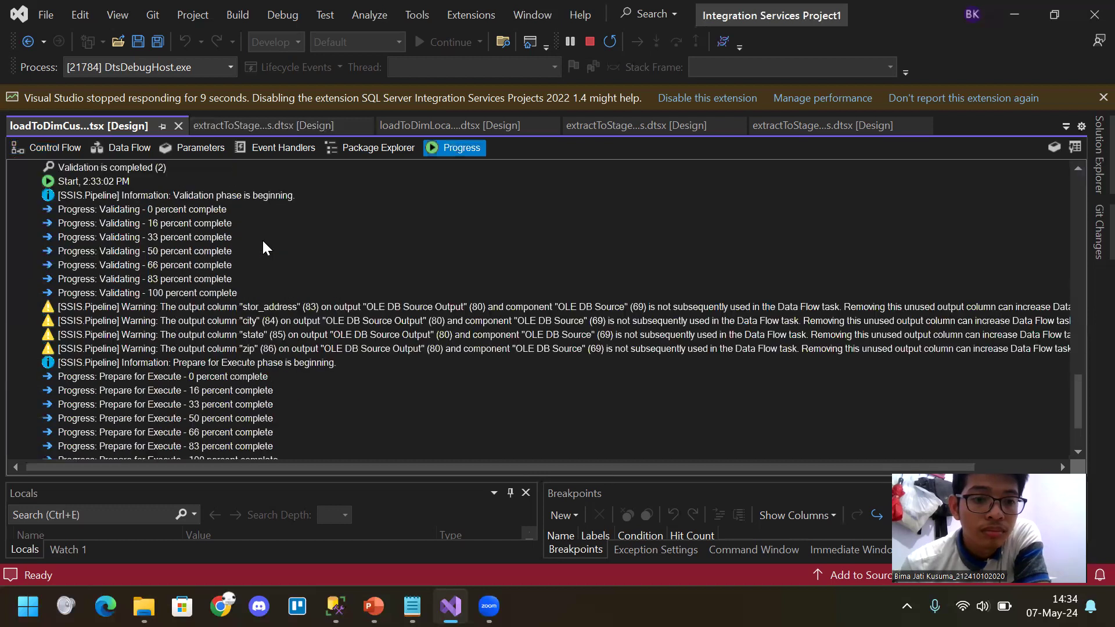
{"action": "scroll", "coordinate": [263, 242], "scroll_direction": "down", "scroll_amount": 2}
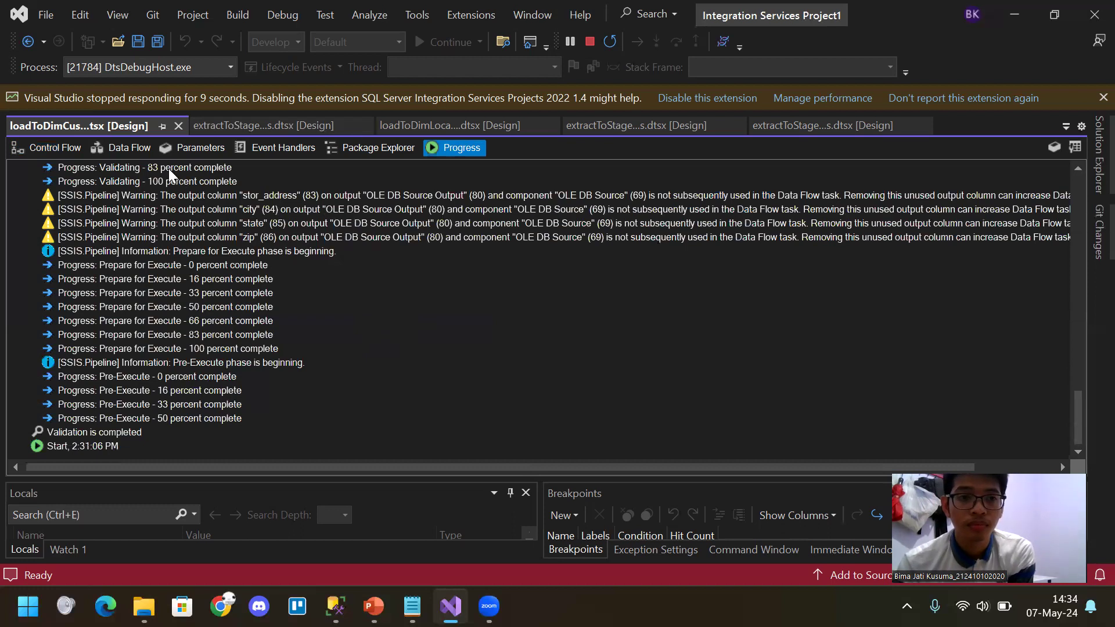
Check the execution status of both data flow tasks in the control flow, and recheck the package's execution log
{"action": "left_click", "coordinate": [64, 147]}
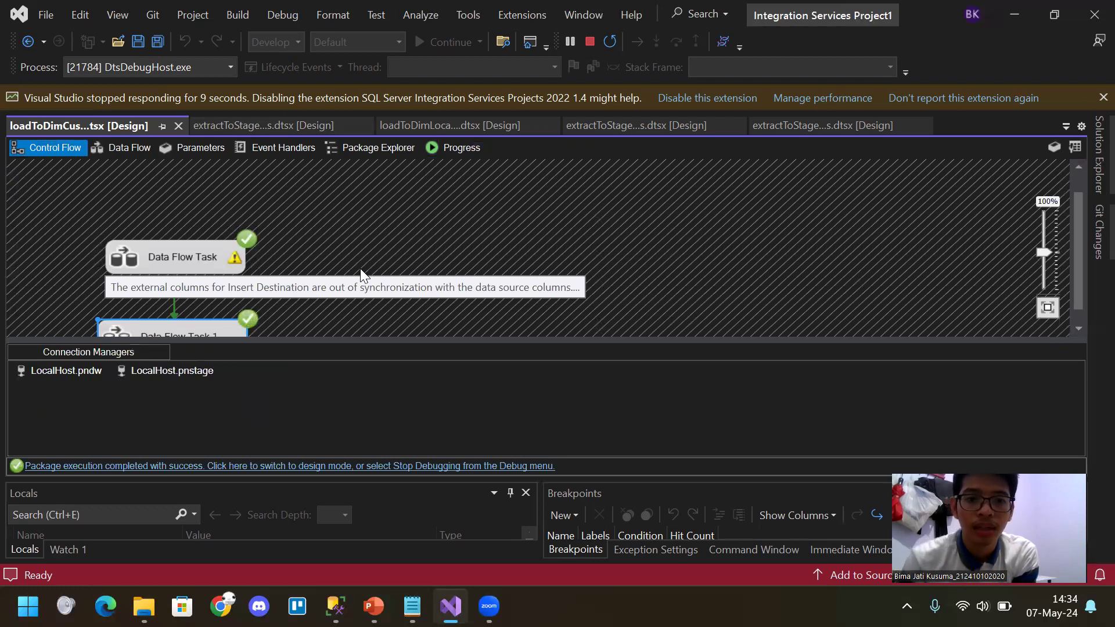
{"action": "scroll", "coordinate": [363, 235], "scroll_direction": "down", "scroll_amount": 1}
{"action": "left_click", "coordinate": [436, 148]}
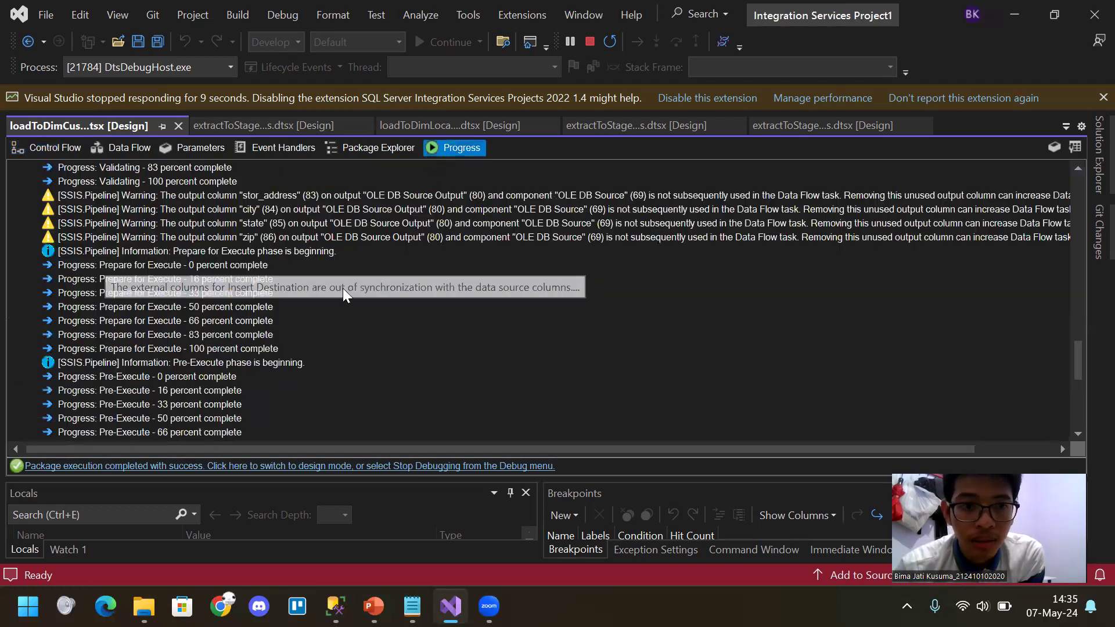
{"action": "left_click", "coordinate": [68, 146]}
Switch to SQL Server Management Studio, query the top 1000 rows of pndw's dbo.dimCustomer and review the loaded customers
{"action": "mouse_move", "coordinate": [373, 606]}
{"action": "left_click", "coordinate": [335, 606]}
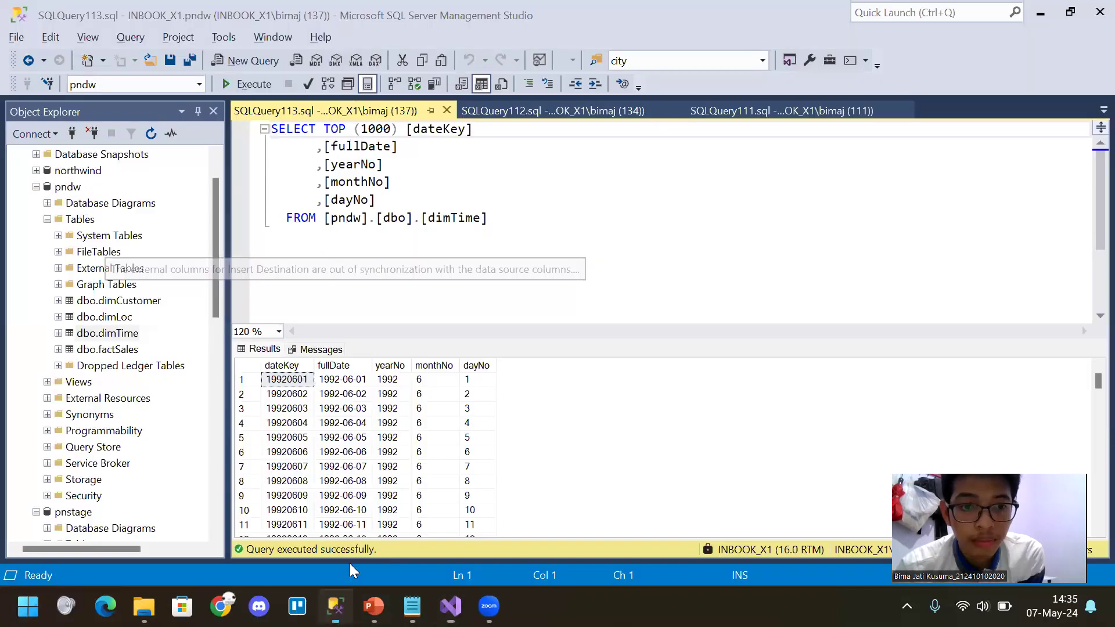
{"action": "left_click", "coordinate": [122, 307]}
{"action": "right_click", "coordinate": [122, 302]}
{"action": "left_click", "coordinate": [161, 290]}
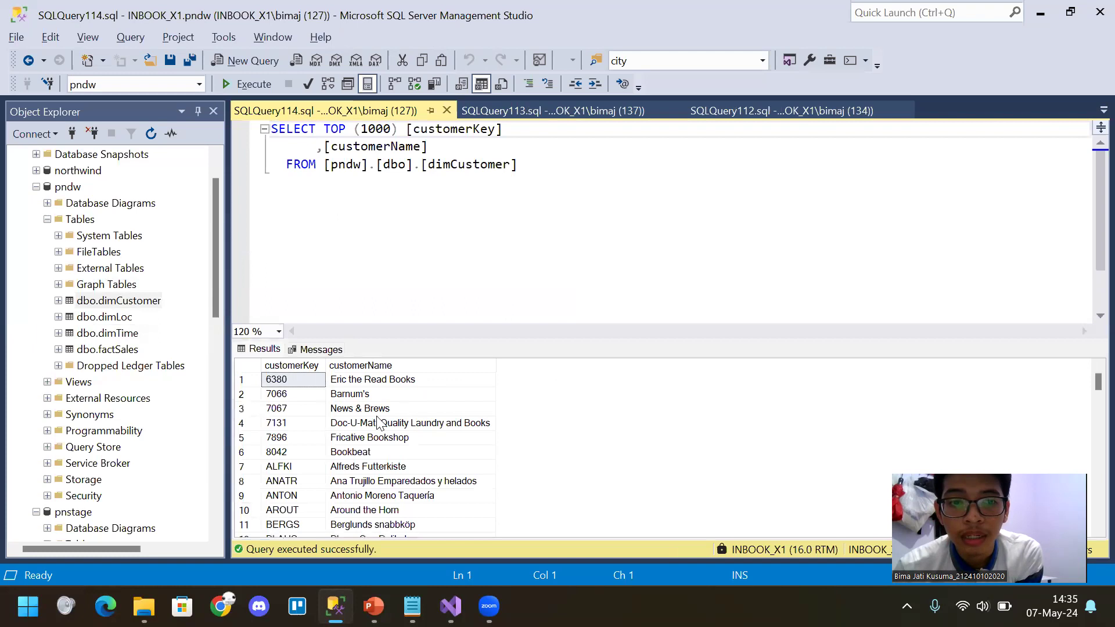
{"action": "scroll", "coordinate": [434, 441], "scroll_direction": "down", "scroll_amount": 10}
{"action": "scroll", "coordinate": [434, 447], "scroll_direction": "down", "scroll_amount": 10}
{"action": "scroll", "coordinate": [406, 441], "scroll_direction": "up", "scroll_amount": 17}
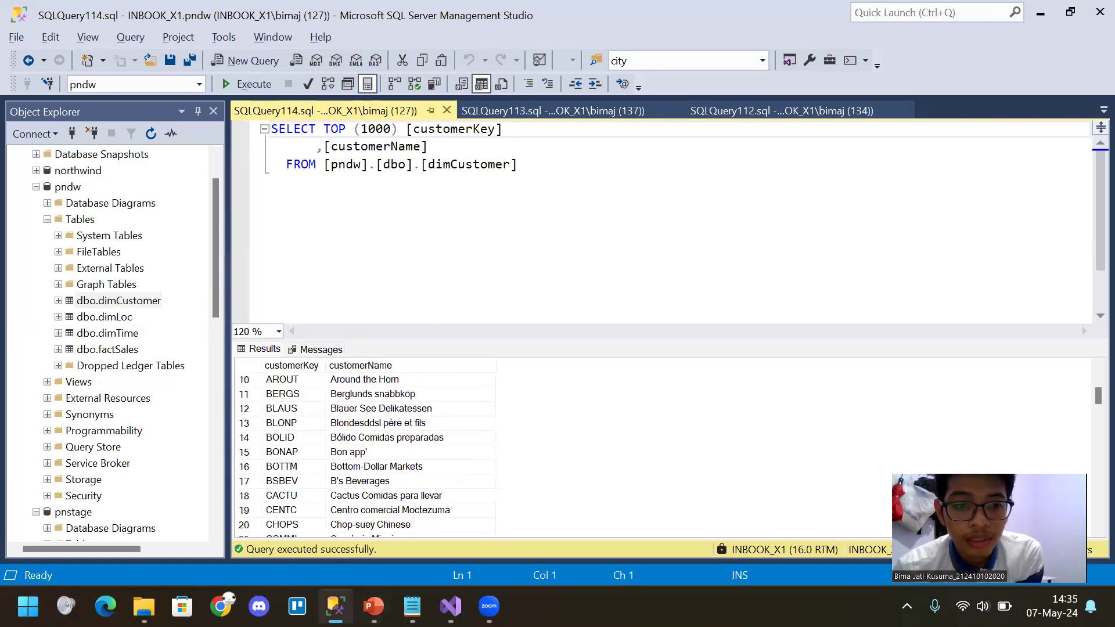
Query the top 1000 rows of pndw's dbo.dimLoc table
{"action": "left_click", "coordinate": [109, 322]}
{"action": "right_click", "coordinate": [110, 323]}
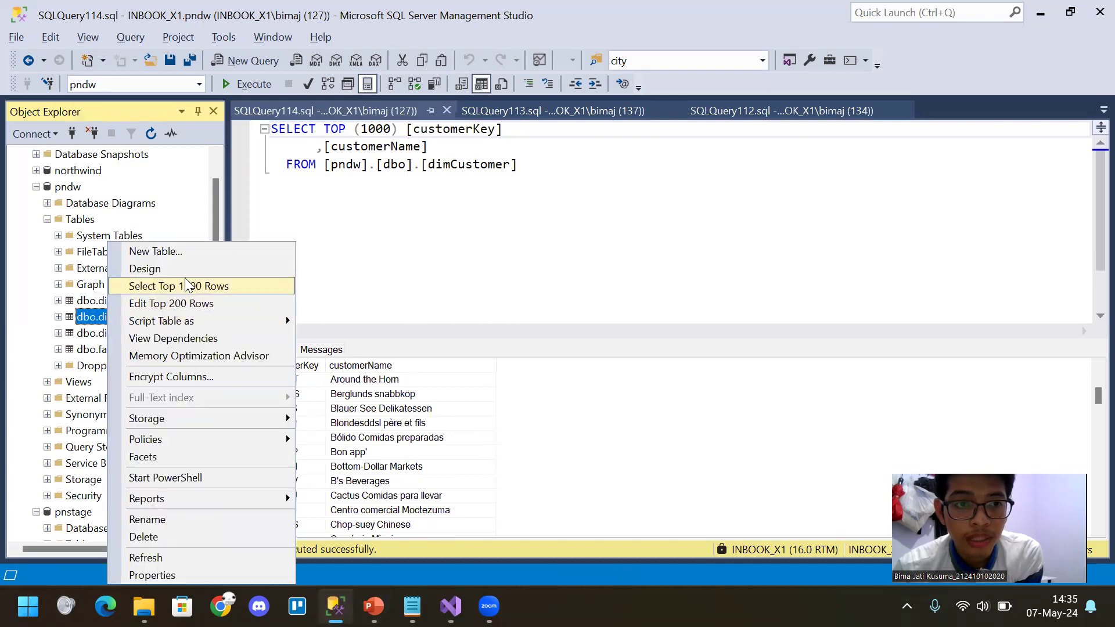
{"action": "left_click", "coordinate": [180, 286]}
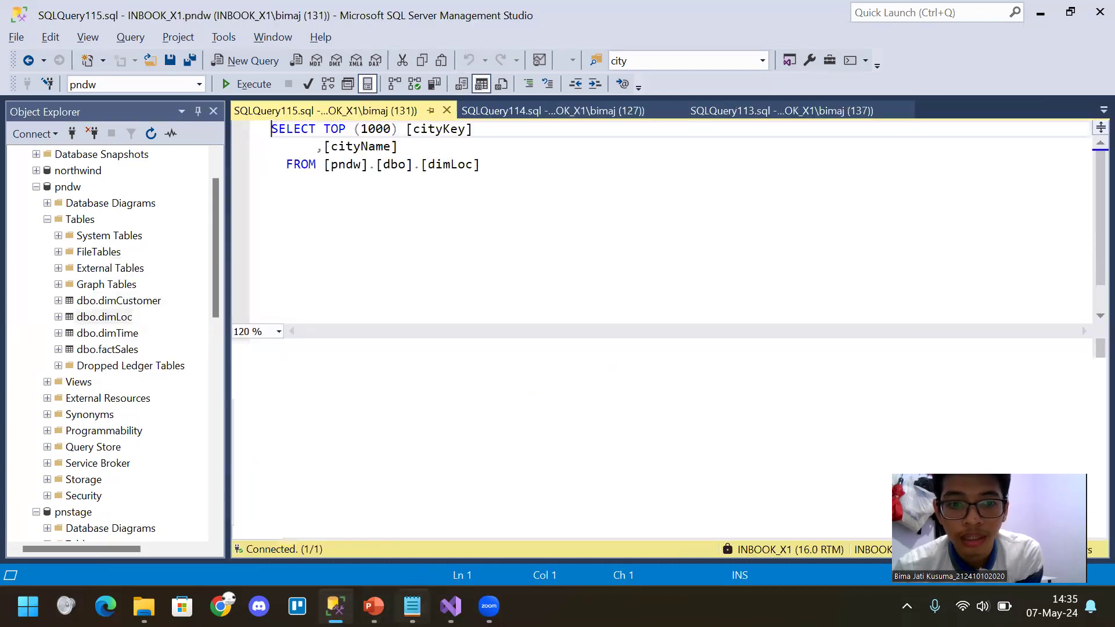
{"action": "mouse_move", "coordinate": [336, 606]}
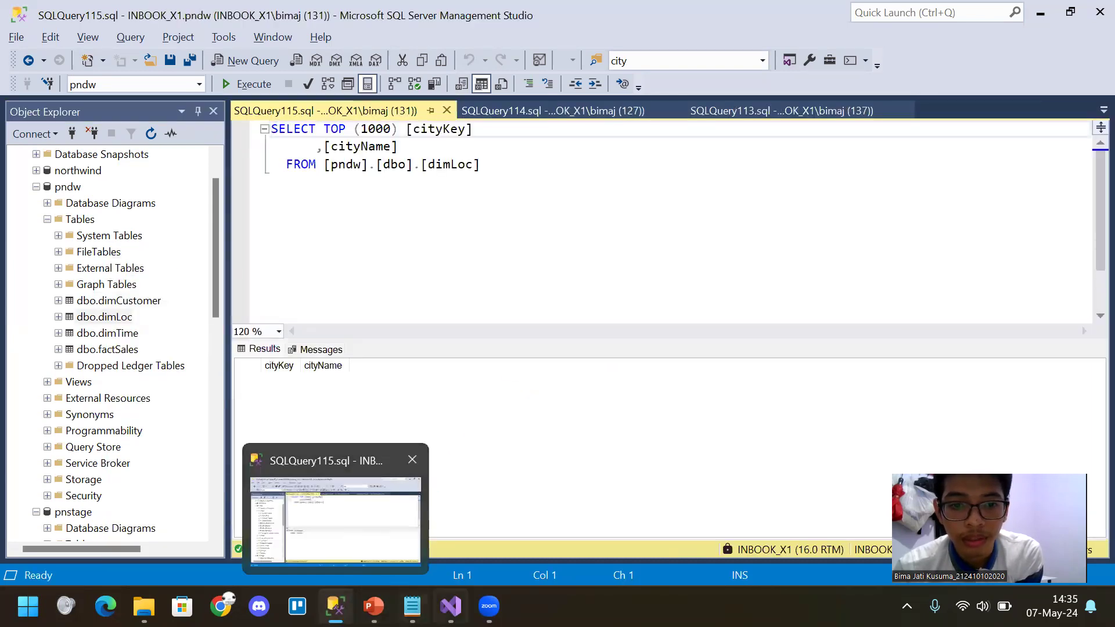
Switch to Visual Studio, stop debugging the loadToDimCustomers package, and open the data flow of loadToDimLocation.dtsx
{"action": "left_click", "coordinate": [450, 606]}
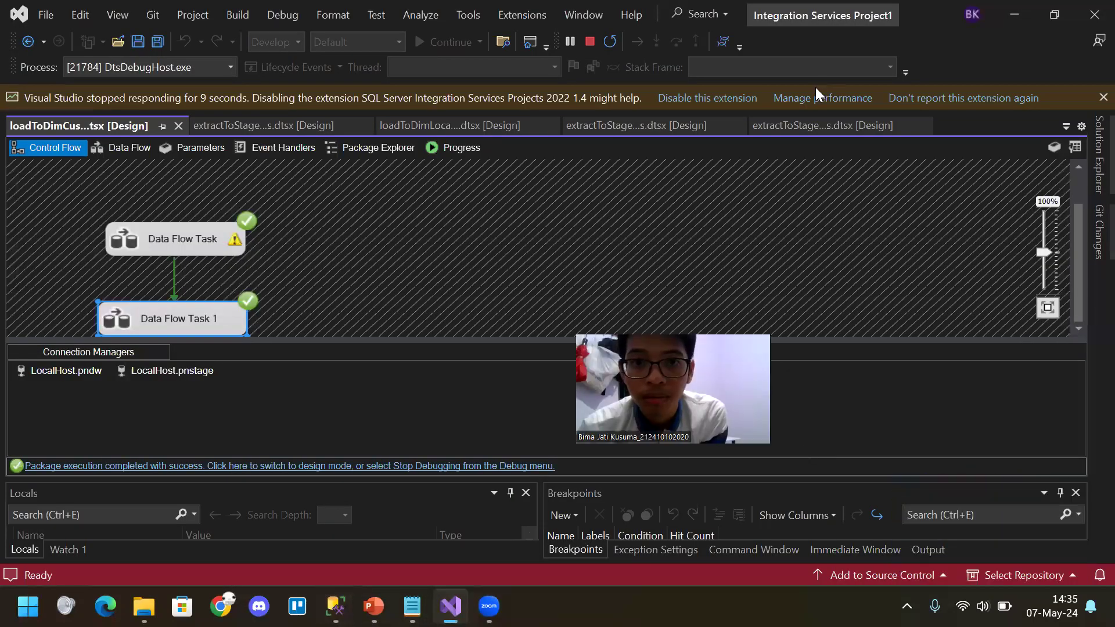
{"action": "key", "text": "shift+F5"}
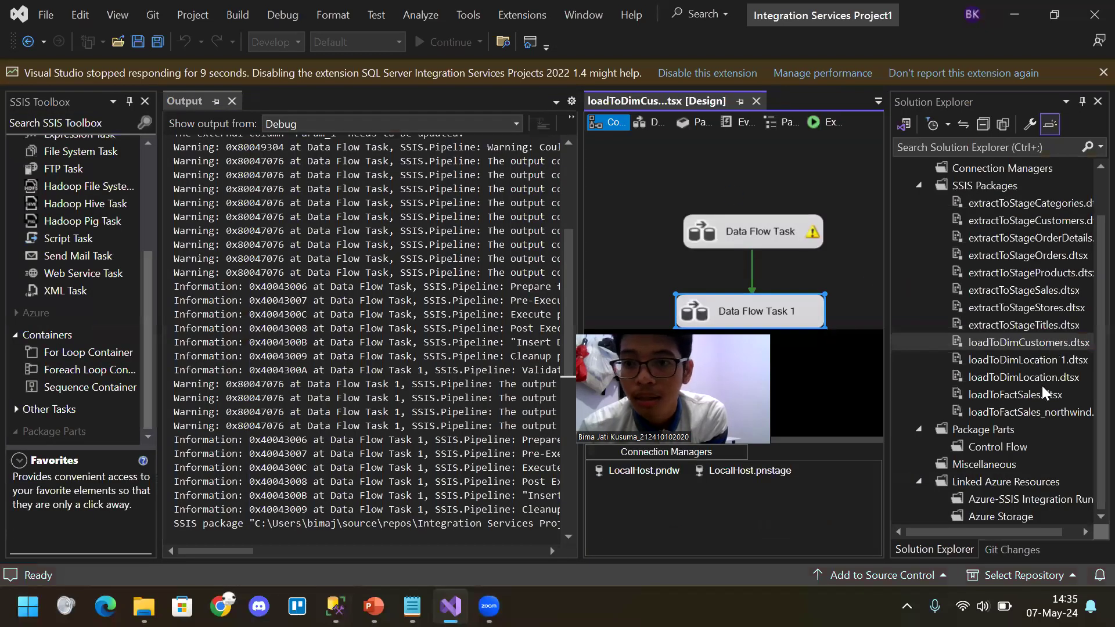
{"action": "double_click", "coordinate": [1008, 379]}
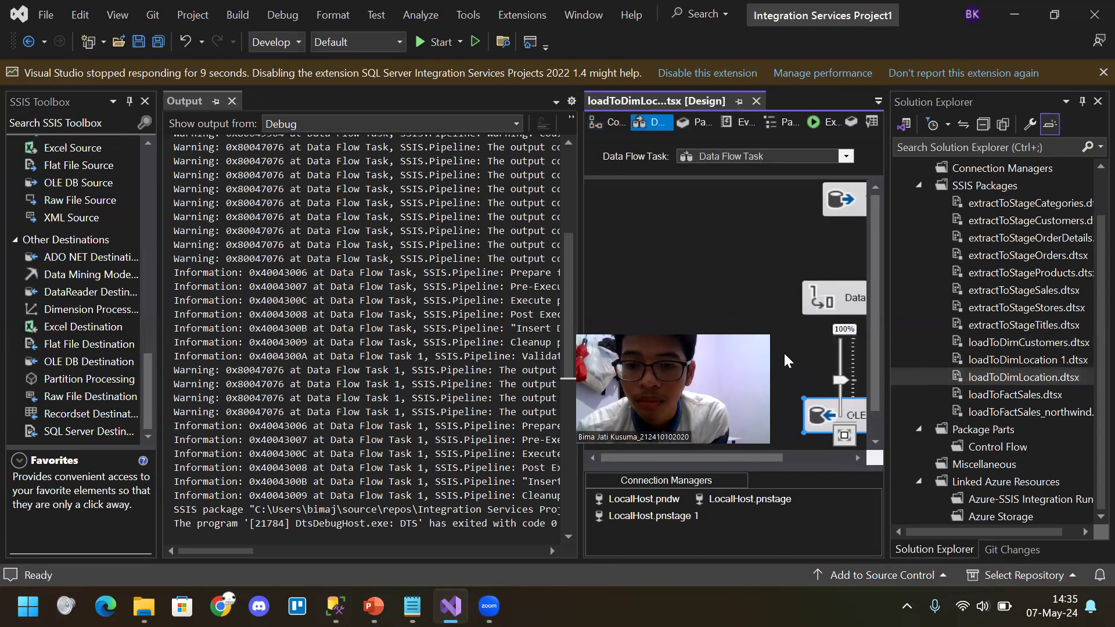
{"action": "left_click_drag", "start_coordinate": [704, 458], "coordinate": [768, 457]}
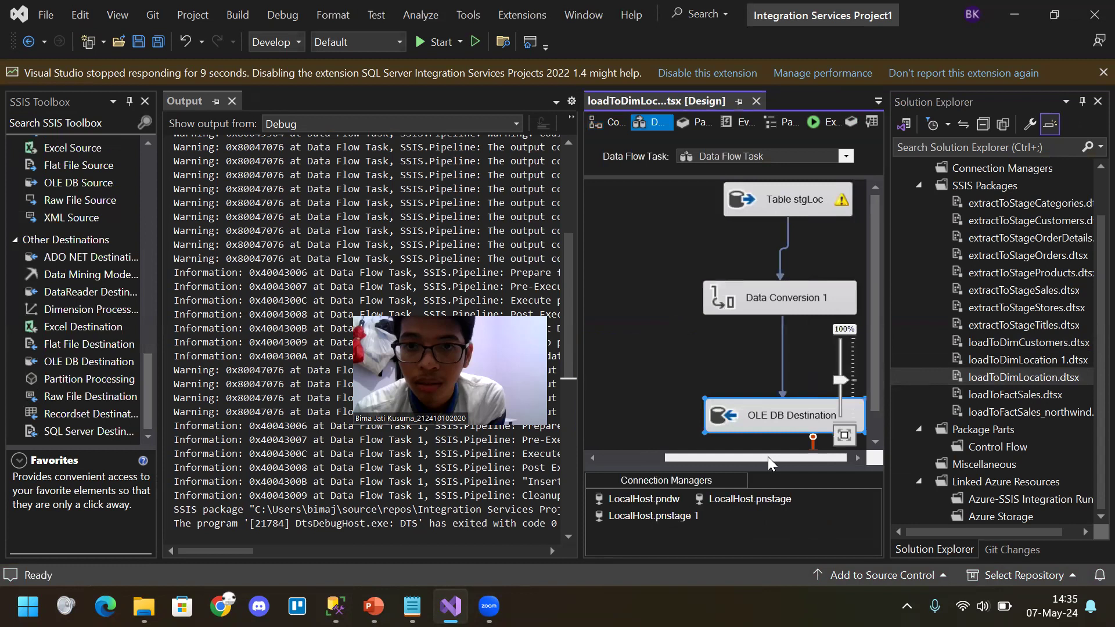
Run the loadToDimLocation package and monitor its data flow components from Table stgLoc to OLE DB Destination
{"action": "left_click", "coordinate": [428, 48]}
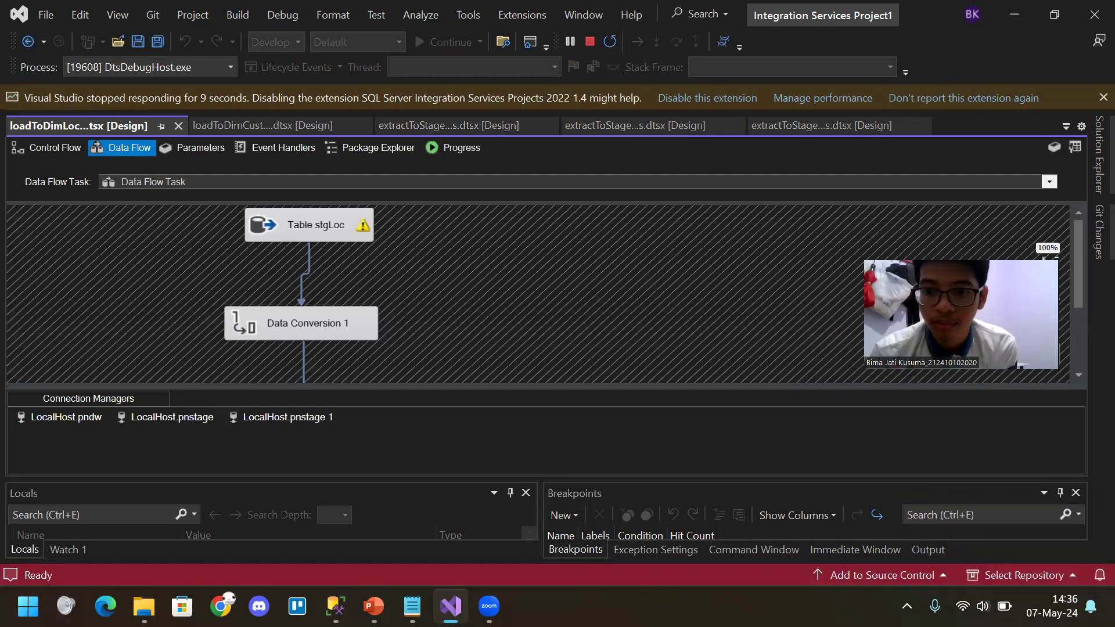
{"action": "scroll", "coordinate": [493, 322], "scroll_direction": "down", "scroll_amount": 1}
{"action": "scroll", "coordinate": [507, 318], "scroll_direction": "down", "scroll_amount": 2}
{"action": "scroll", "coordinate": [528, 311], "scroll_direction": "up", "scroll_amount": 1}
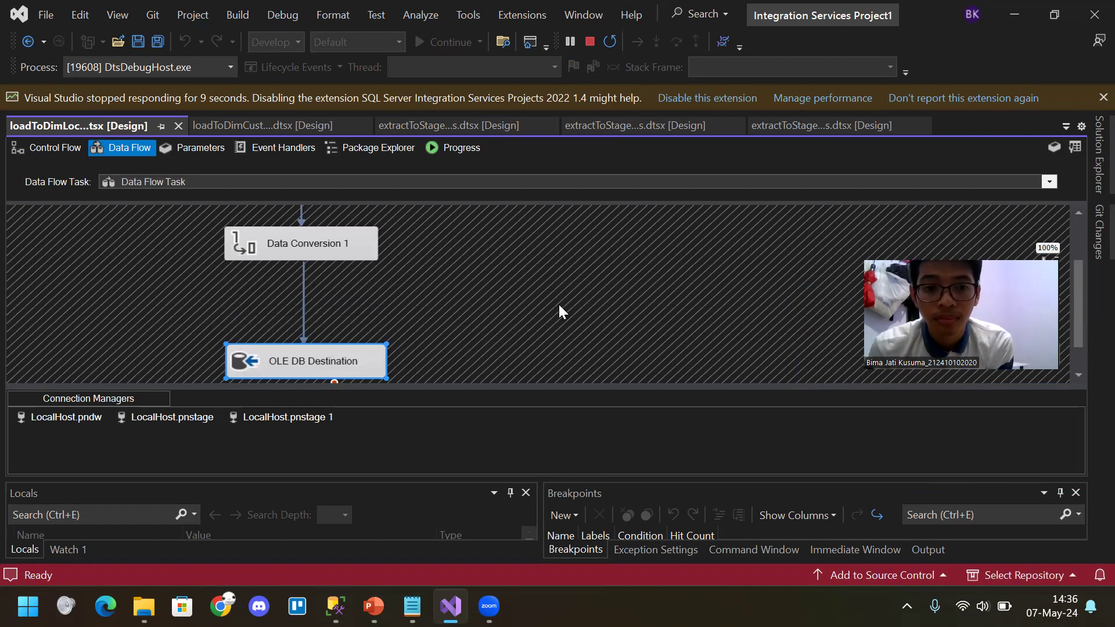
{"action": "scroll", "coordinate": [559, 302], "scroll_direction": "up", "scroll_amount": 2}
{"action": "scroll", "coordinate": [576, 267], "scroll_direction": "down", "scroll_amount": 3}
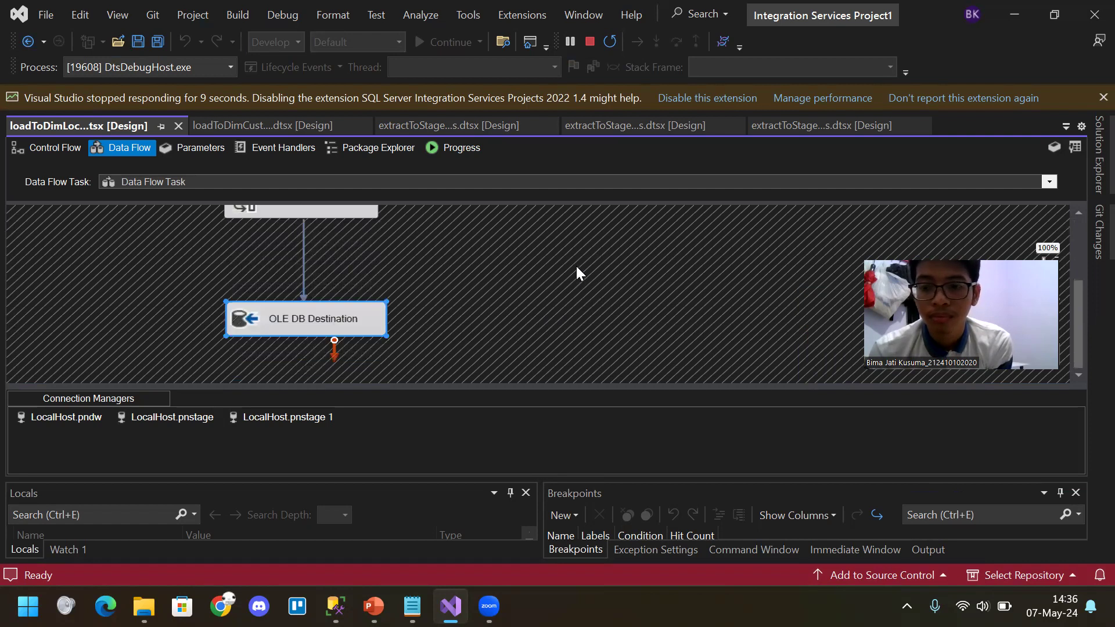
{"action": "scroll", "coordinate": [576, 267], "scroll_direction": "up", "scroll_amount": 3}
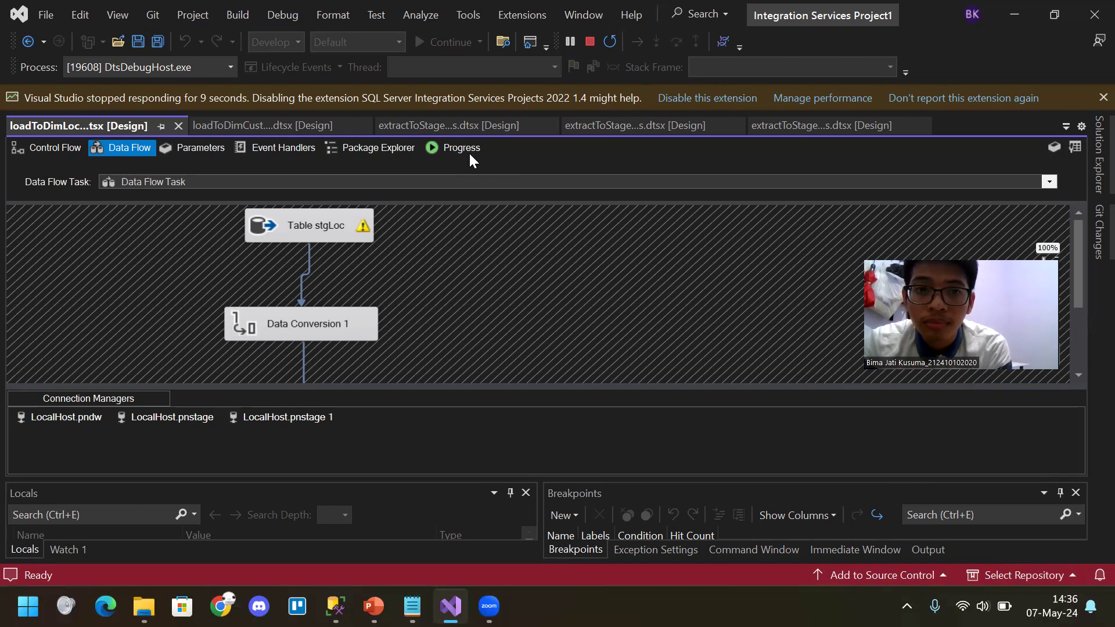
{"action": "scroll", "coordinate": [500, 242], "scroll_direction": "down", "scroll_amount": 3}
{"action": "scroll", "coordinate": [500, 242], "scroll_direction": "up", "scroll_amount": 1}
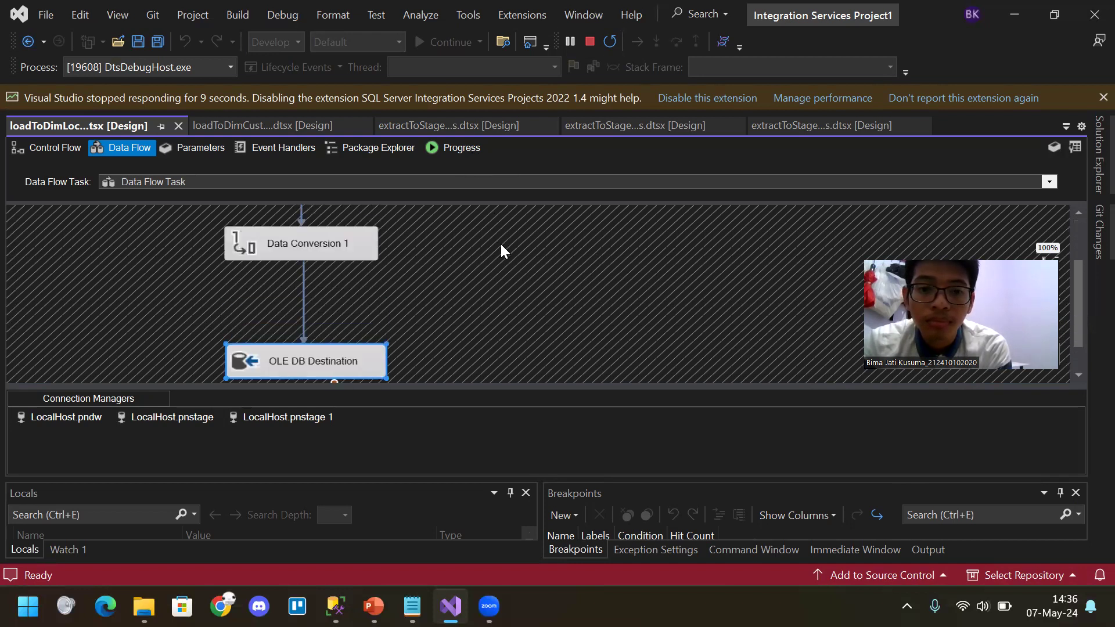
Examine loadToDimLocation's execution log from the validation warnings through the Cleanup phase
{"action": "left_click", "coordinate": [462, 148]}
{"action": "scroll", "coordinate": [431, 275], "scroll_direction": "down", "scroll_amount": 1}
{"action": "scroll", "coordinate": [430, 275], "scroll_direction": "up", "scroll_amount": 1}
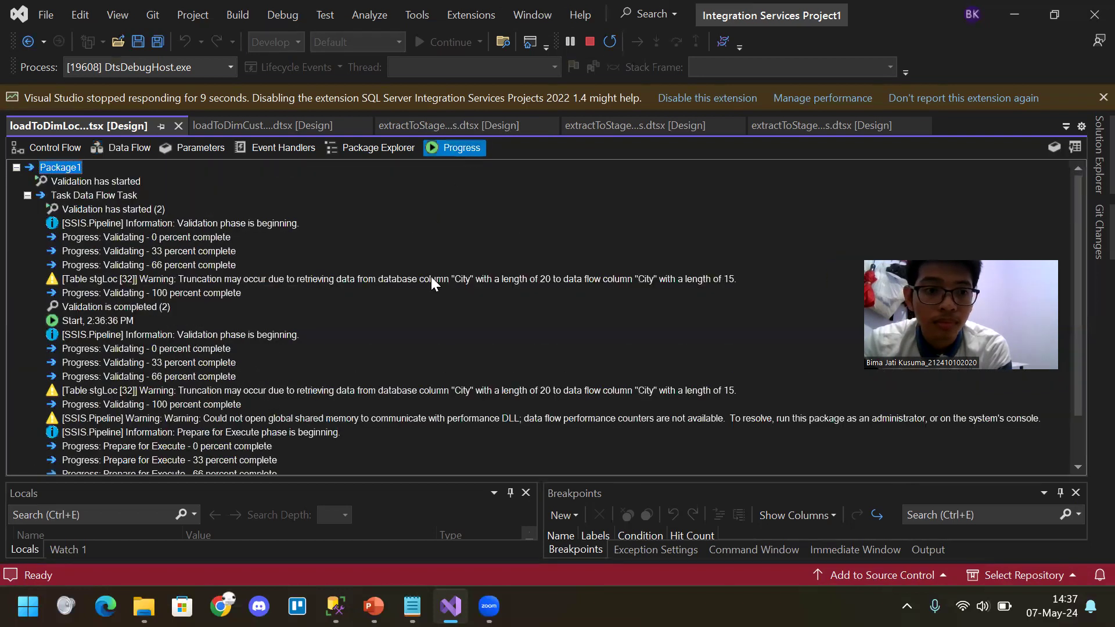
{"action": "scroll", "coordinate": [432, 277], "scroll_direction": "down", "scroll_amount": 1}
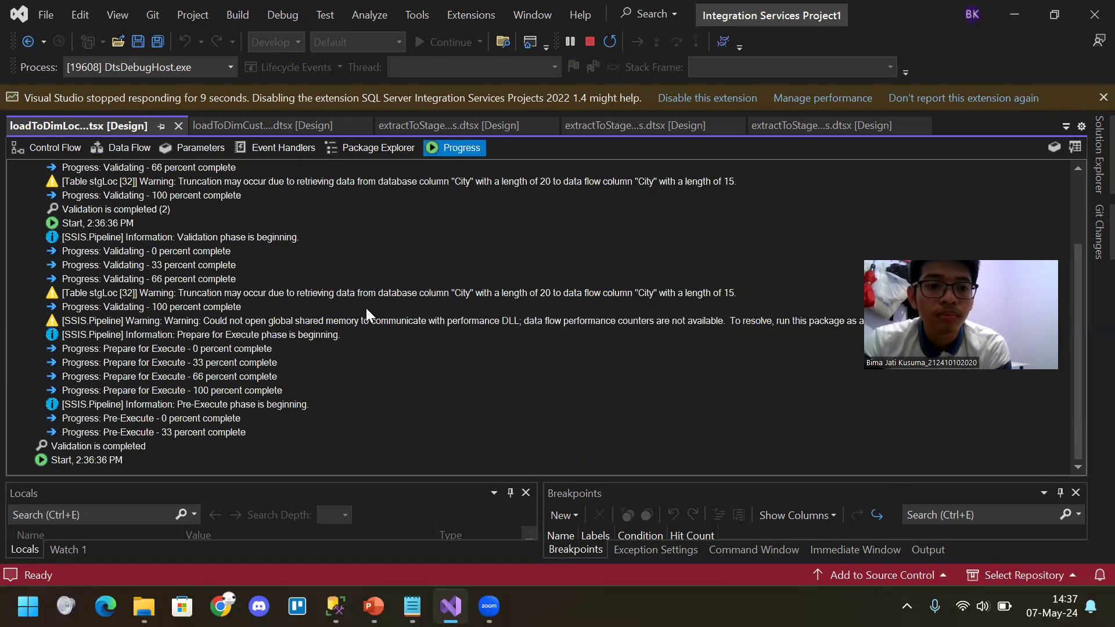
{"action": "scroll", "coordinate": [381, 305], "scroll_direction": "up", "scroll_amount": 2}
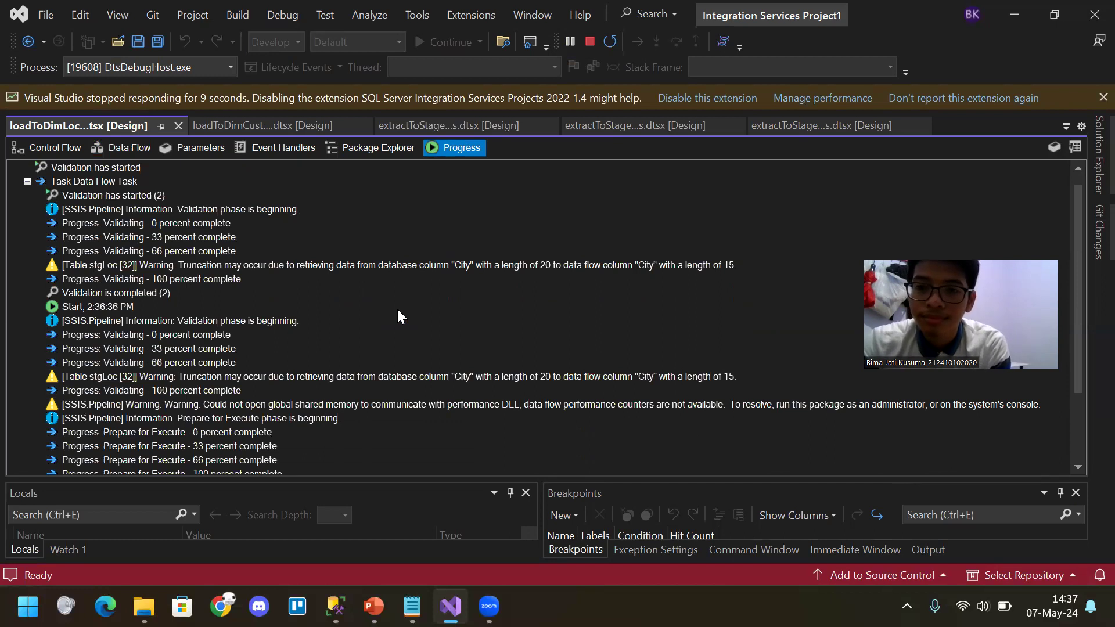
{"action": "scroll", "coordinate": [391, 306], "scroll_direction": "down", "scroll_amount": 2}
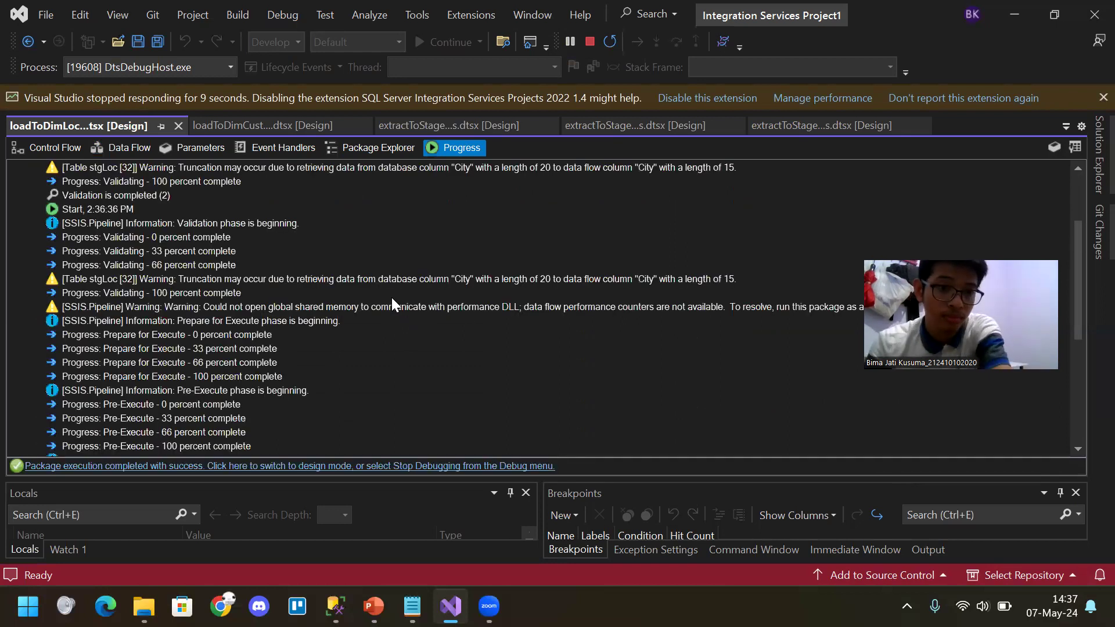
{"action": "scroll", "coordinate": [391, 297], "scroll_direction": "down", "scroll_amount": 6}
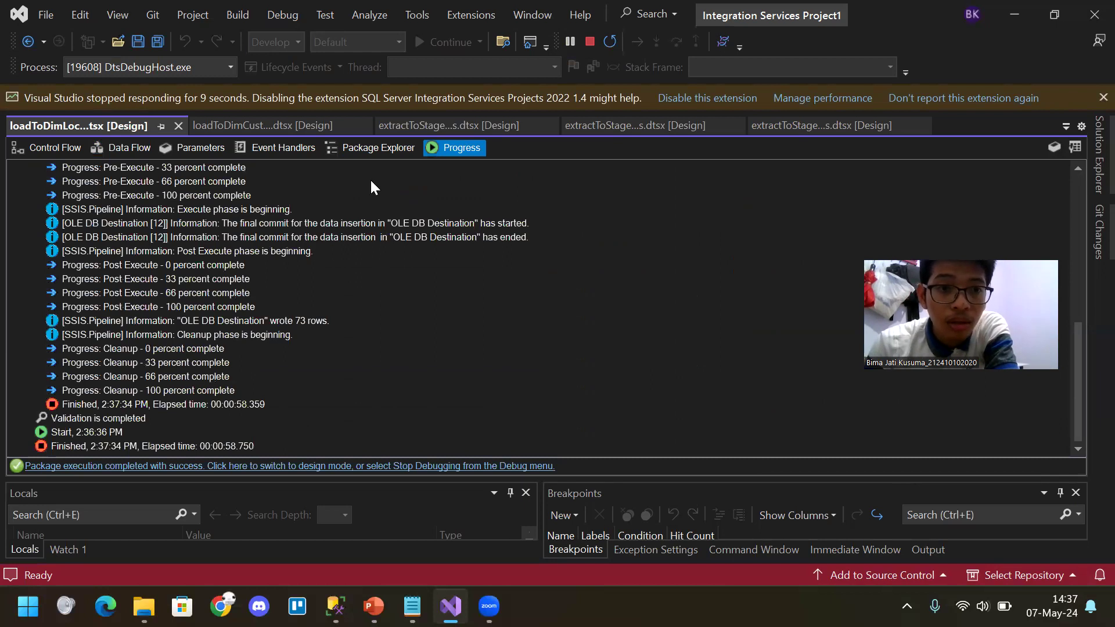
Check the Data Flow Task's status in loadToDimLocation's control flow and stop debugging the package
{"action": "left_click", "coordinate": [65, 144]}
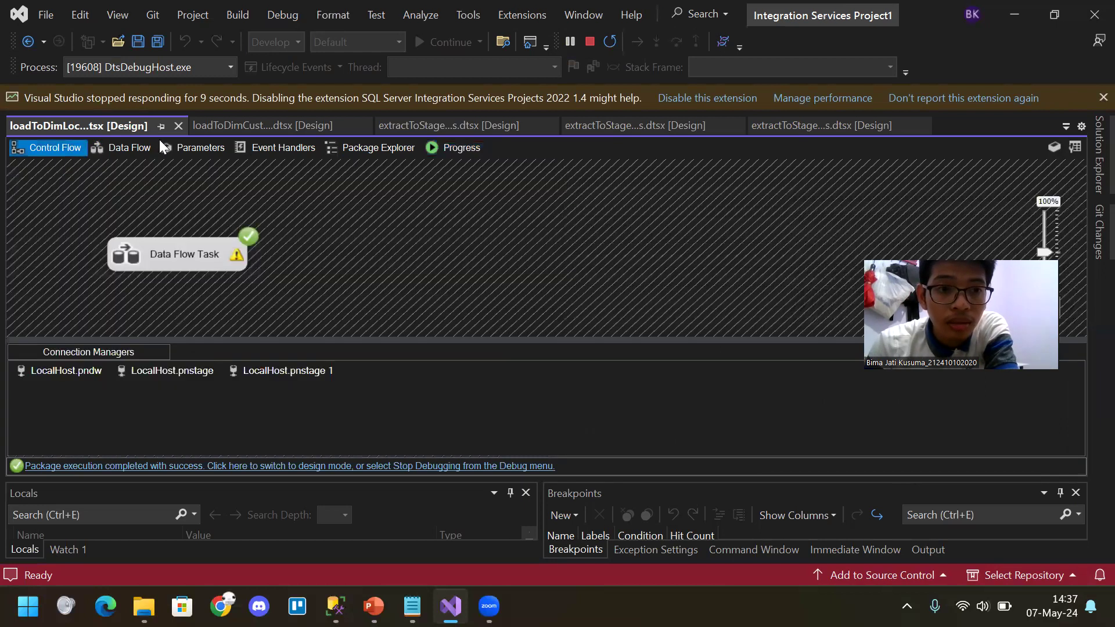
{"action": "left_click", "coordinate": [584, 42]}
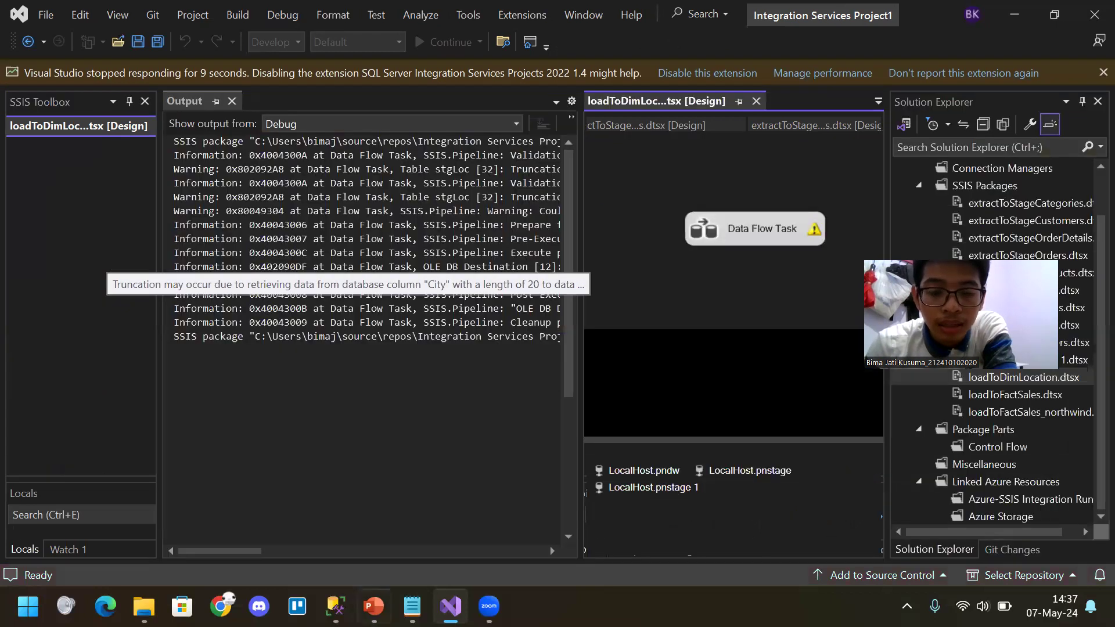
Switch to SQL Server Management Studio, rerun the dbo.dimLoc query and review the loaded cities
{"action": "key", "text": "alt+Tab"}
{"action": "left_click", "coordinate": [384, 197]}
{"action": "left_click", "coordinate": [243, 84]}
{"action": "scroll", "coordinate": [347, 439], "scroll_direction": "down", "scroll_amount": 12}
{"action": "scroll", "coordinate": [348, 444], "scroll_direction": "down", "scroll_amount": 9}
{"action": "scroll", "coordinate": [497, 423], "scroll_direction": "up", "scroll_amount": 18}
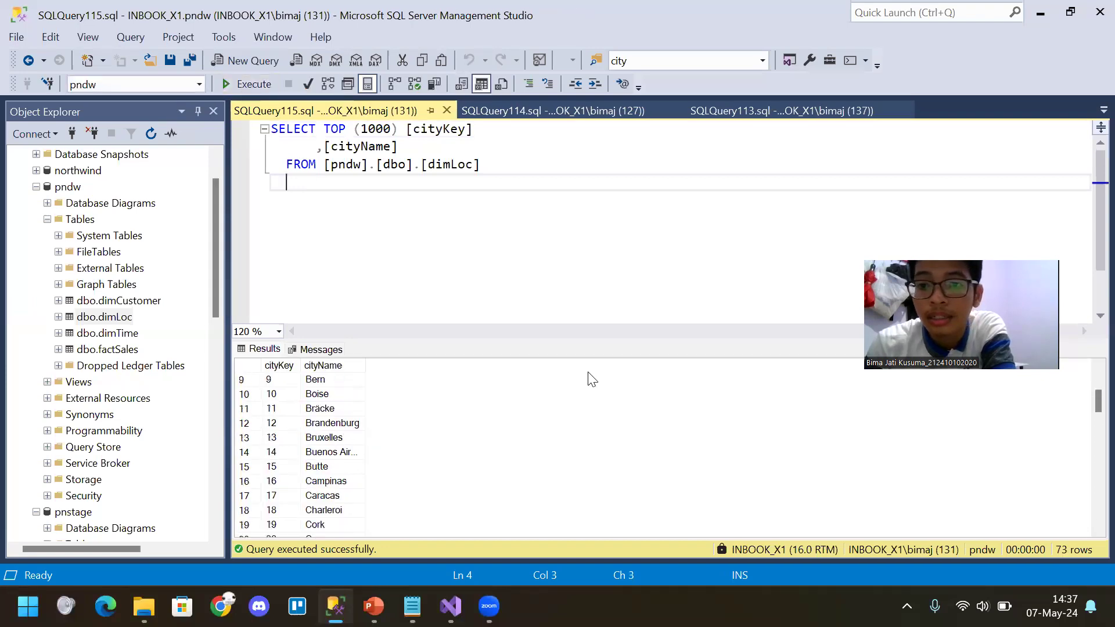
{"action": "scroll", "coordinate": [518, 427], "scroll_direction": "up", "scroll_amount": 3}
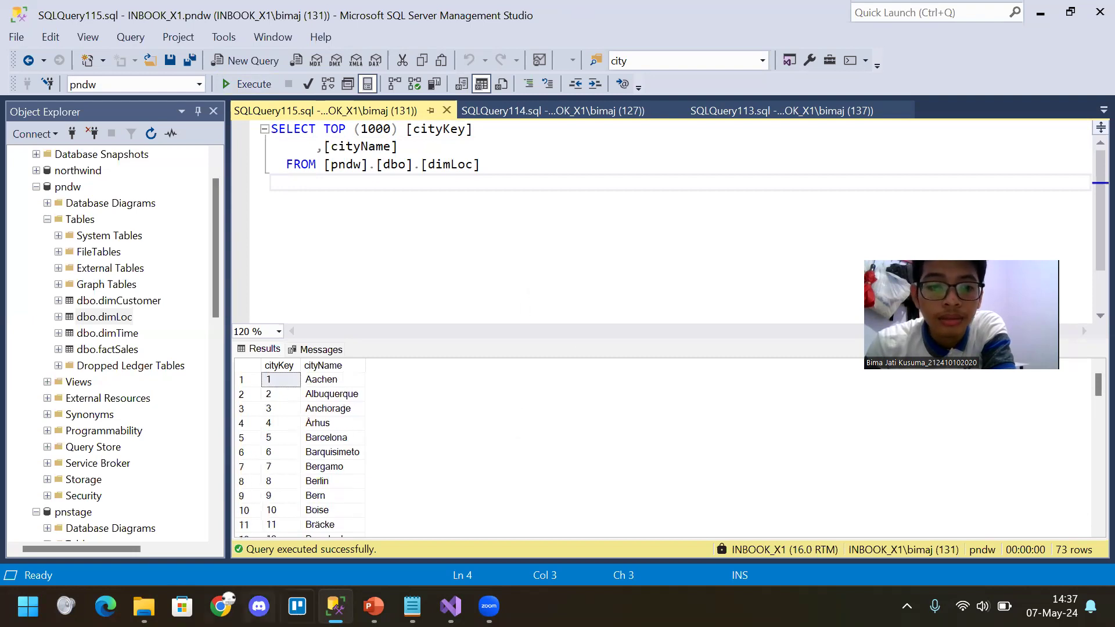
{"action": "mouse_move", "coordinate": [337, 603]}
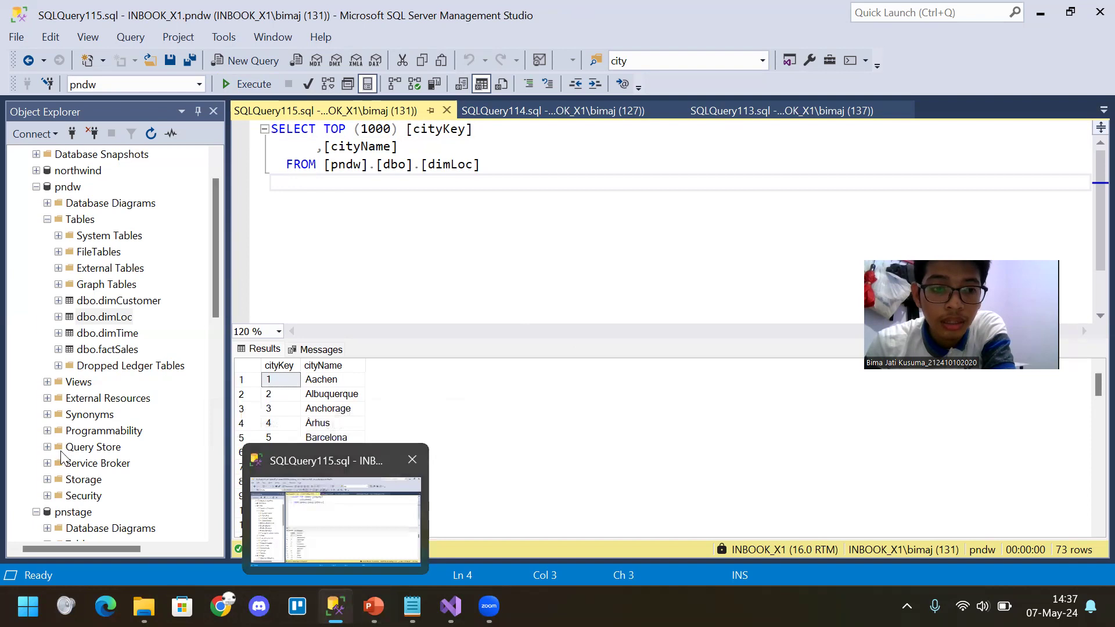
Query the top 1000 rows of pndw's dbo.factSales table and check its contents
{"action": "scroll", "coordinate": [87, 447], "scroll_direction": "down", "scroll_amount": 1}
{"action": "left_click", "coordinate": [116, 300]}
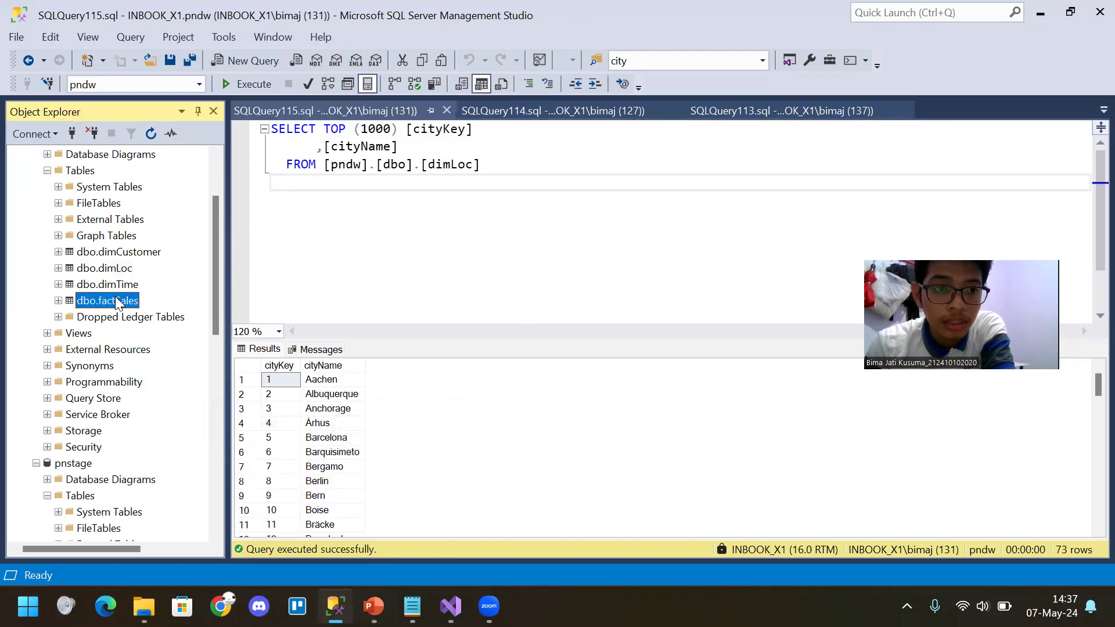
{"action": "left_click", "coordinate": [301, 266]}
{"action": "left_click", "coordinate": [107, 300]}
{"action": "right_click", "coordinate": [106, 299]}
{"action": "left_click", "coordinate": [152, 285]}
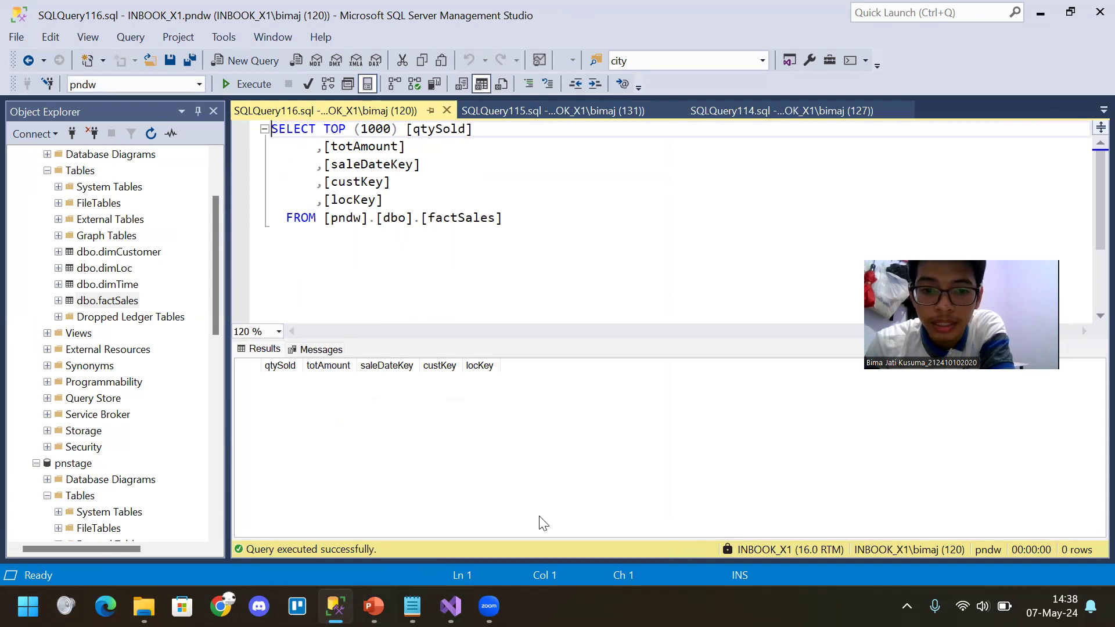
Switch to Visual Studio, open the loadToFactSales package's data flow and close the Output window to enlarge the design area
{"action": "key", "text": "alt+Tab"}
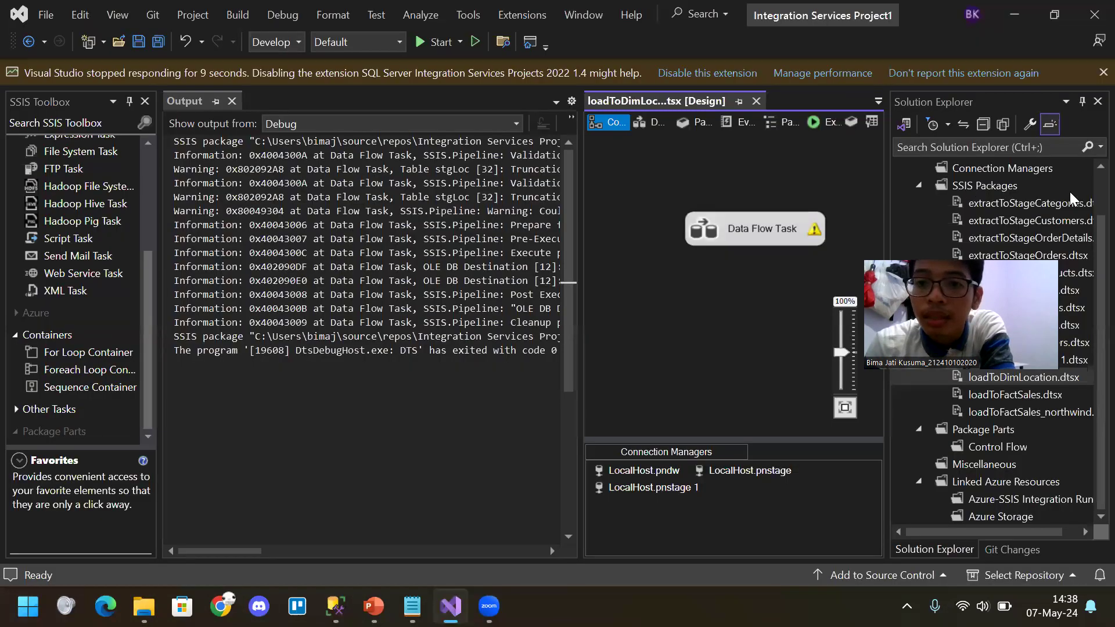
{"action": "double_click", "coordinate": [1006, 397]}
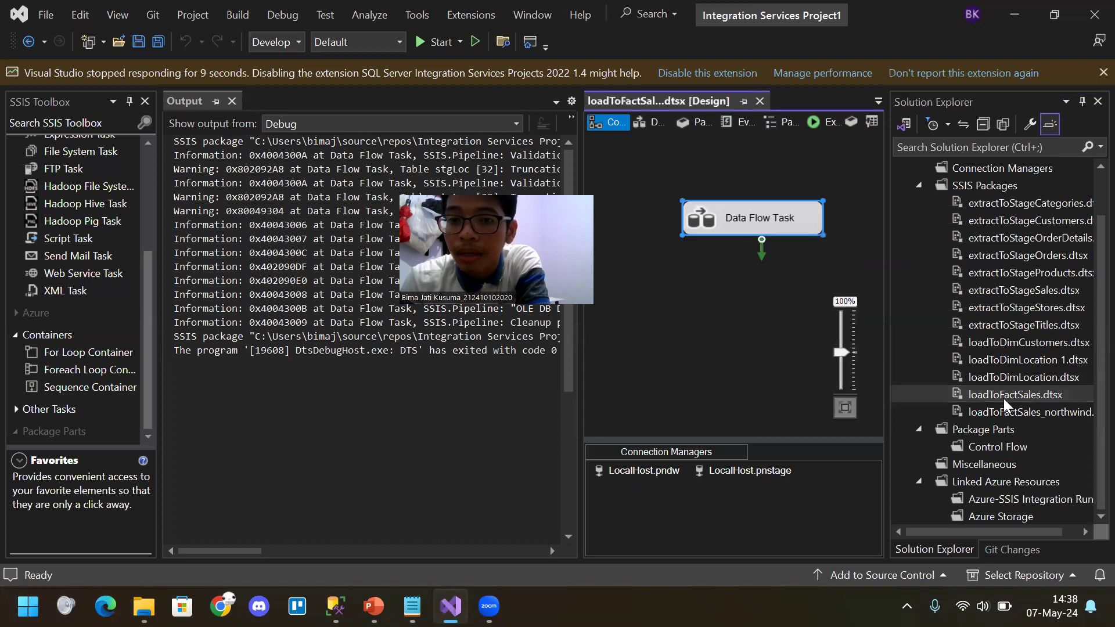
{"action": "double_click", "coordinate": [781, 224]}
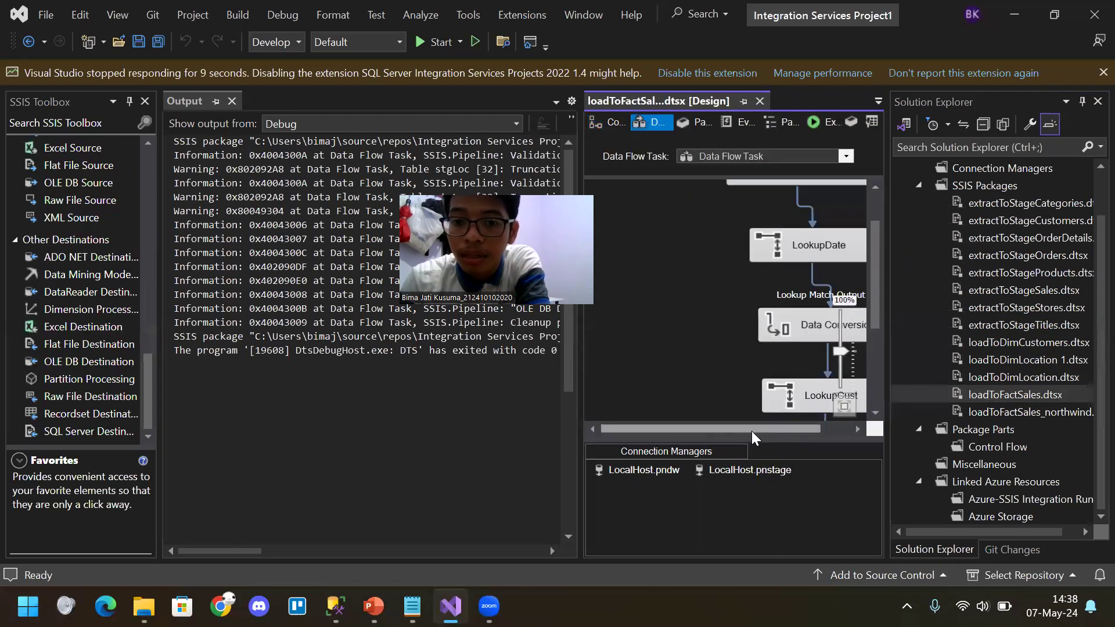
{"action": "left_click_drag", "start_coordinate": [766, 439], "coordinate": [767, 482]}
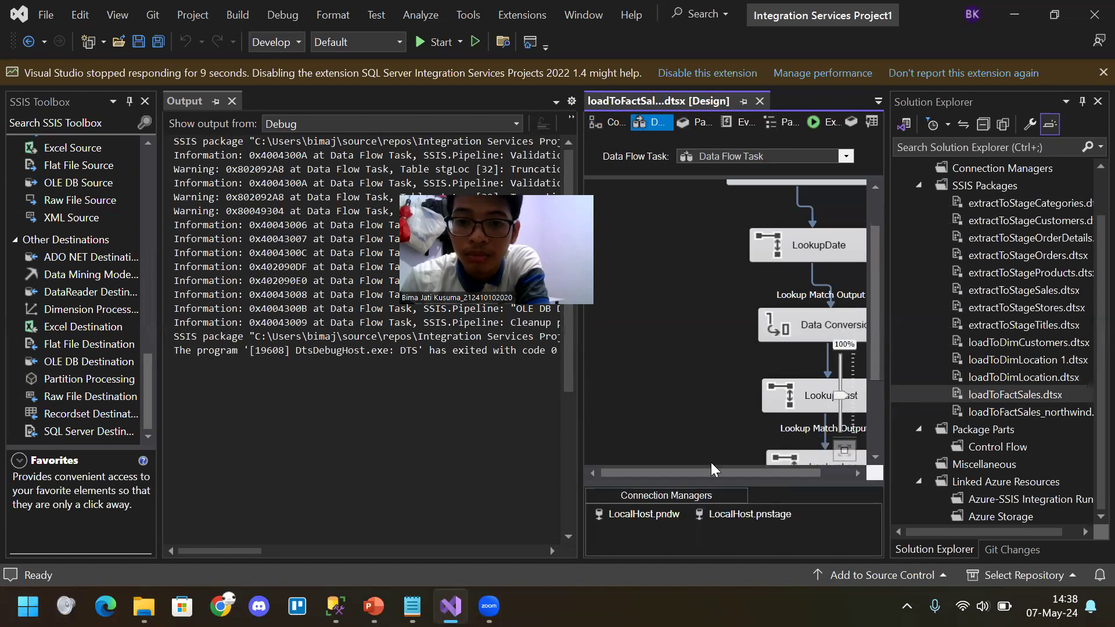
{"action": "left_click", "coordinate": [231, 100]}
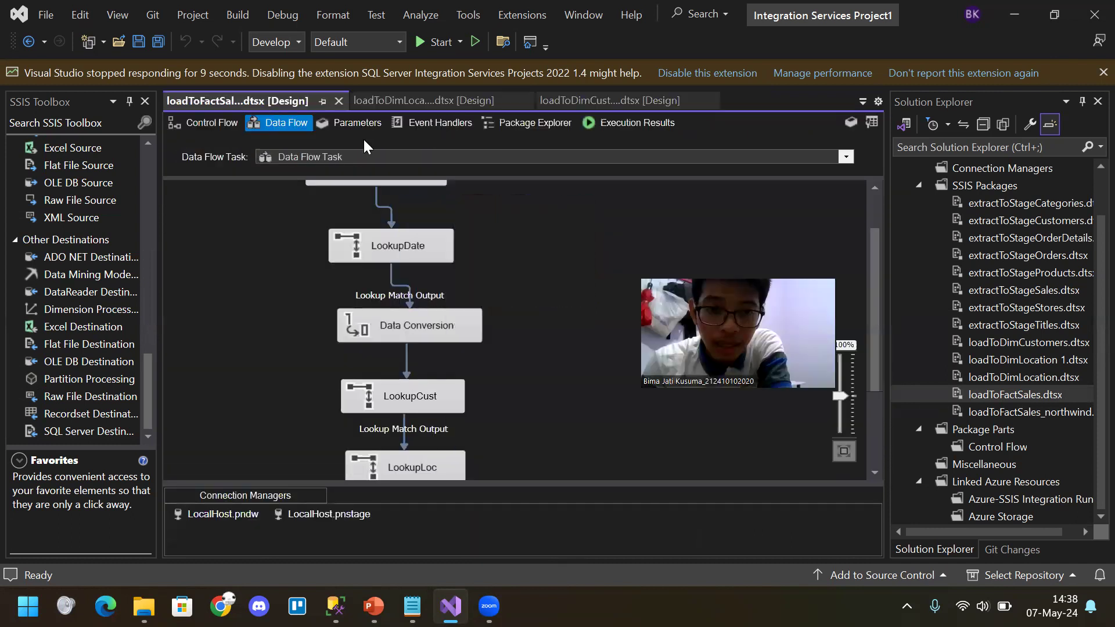
{"action": "scroll", "coordinate": [421, 245], "scroll_direction": "up", "scroll_amount": 2}
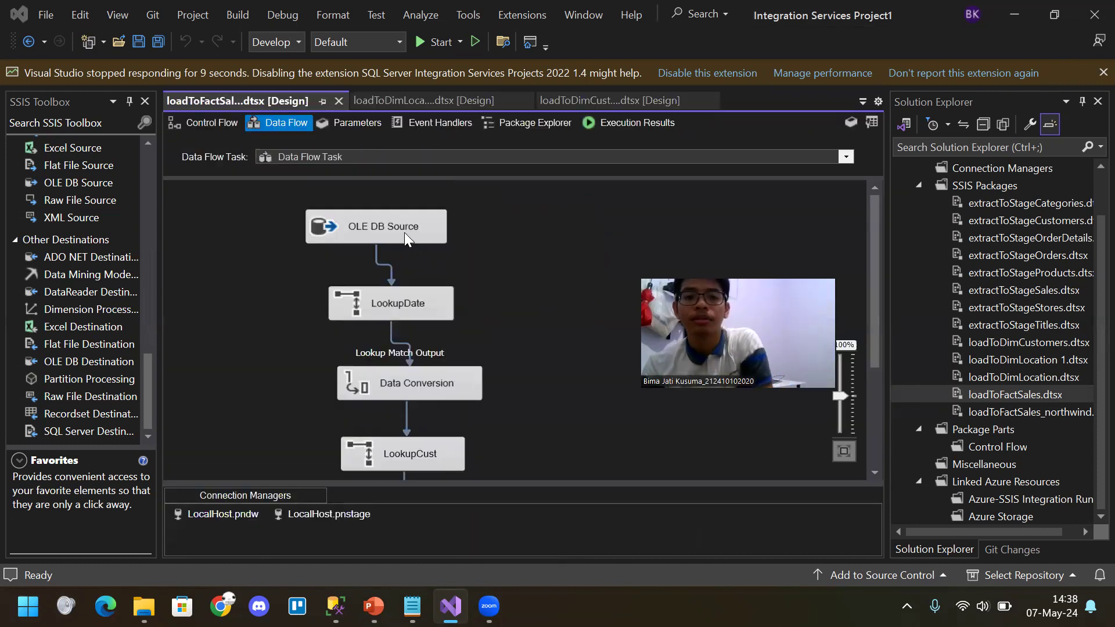
Review the OLE DB Source's connection manager, access mode and source view in loadToFactSales, then close its editor
{"action": "left_click", "coordinate": [404, 232]}
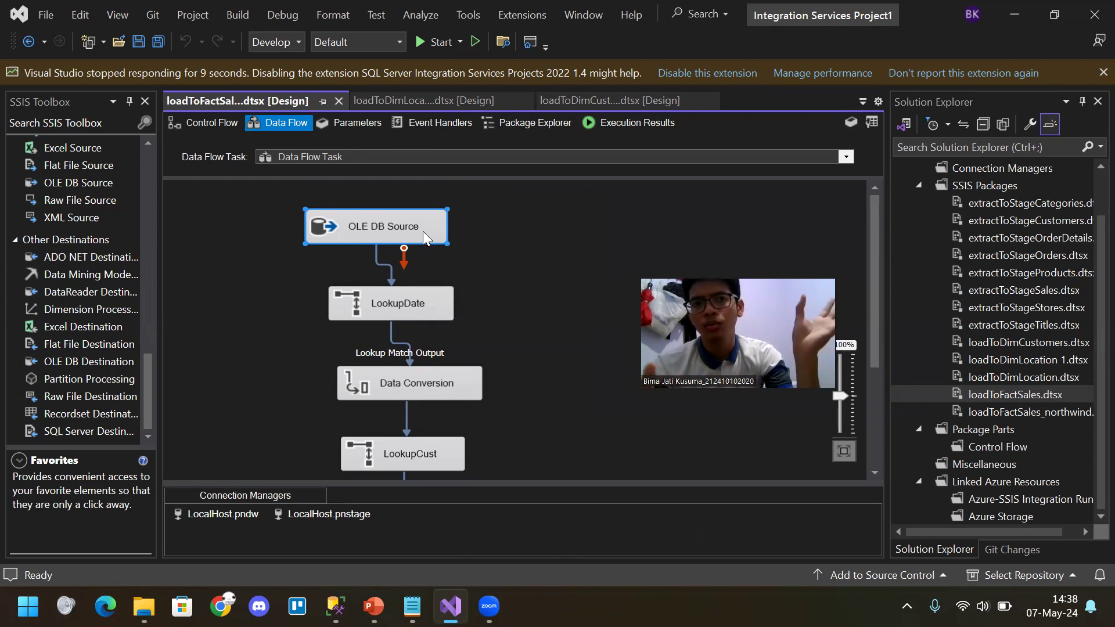
{"action": "double_click", "coordinate": [423, 231]}
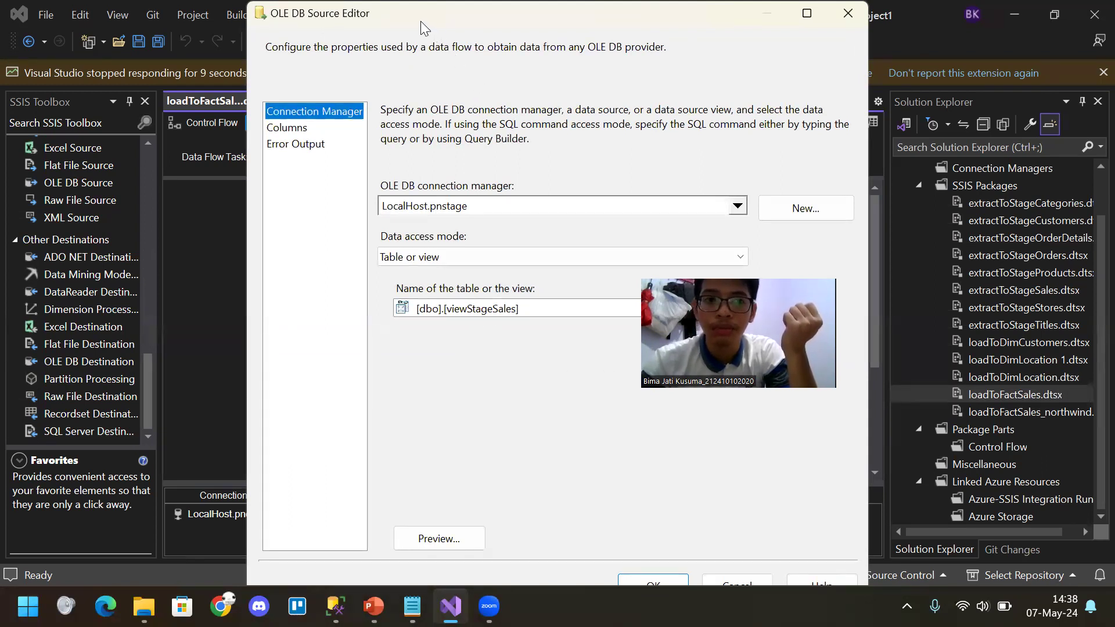
{"action": "left_click_drag", "start_coordinate": [420, 21], "coordinate": [379, 35]}
{"action": "left_click", "coordinate": [797, 31]}
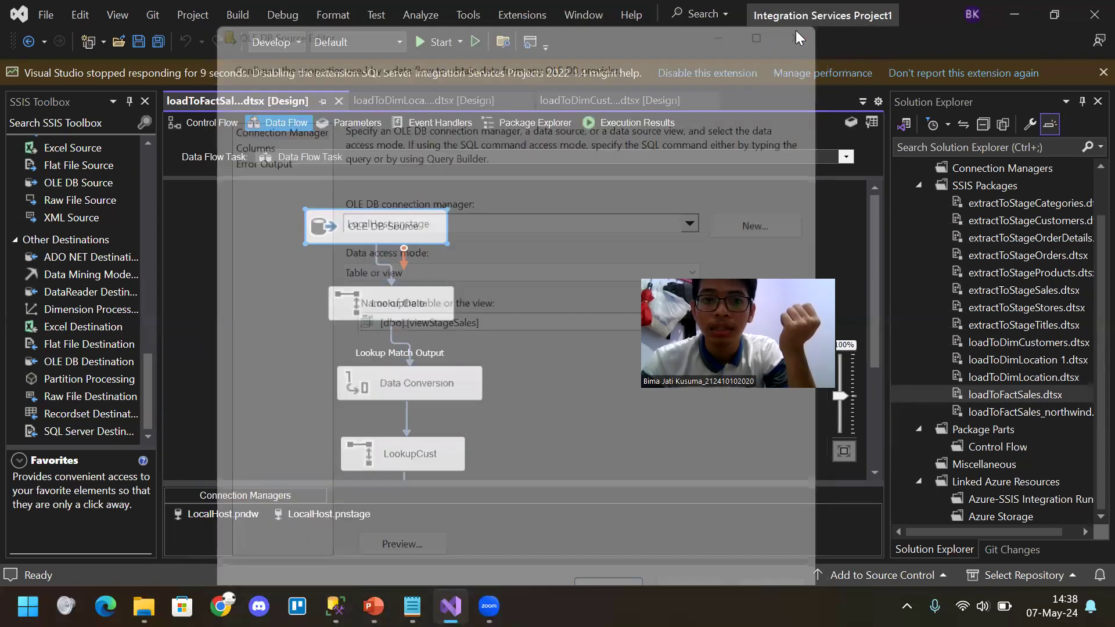
Open the LookupDate transformation's editor and review its general settings and reference table connection
{"action": "left_click", "coordinate": [413, 307]}
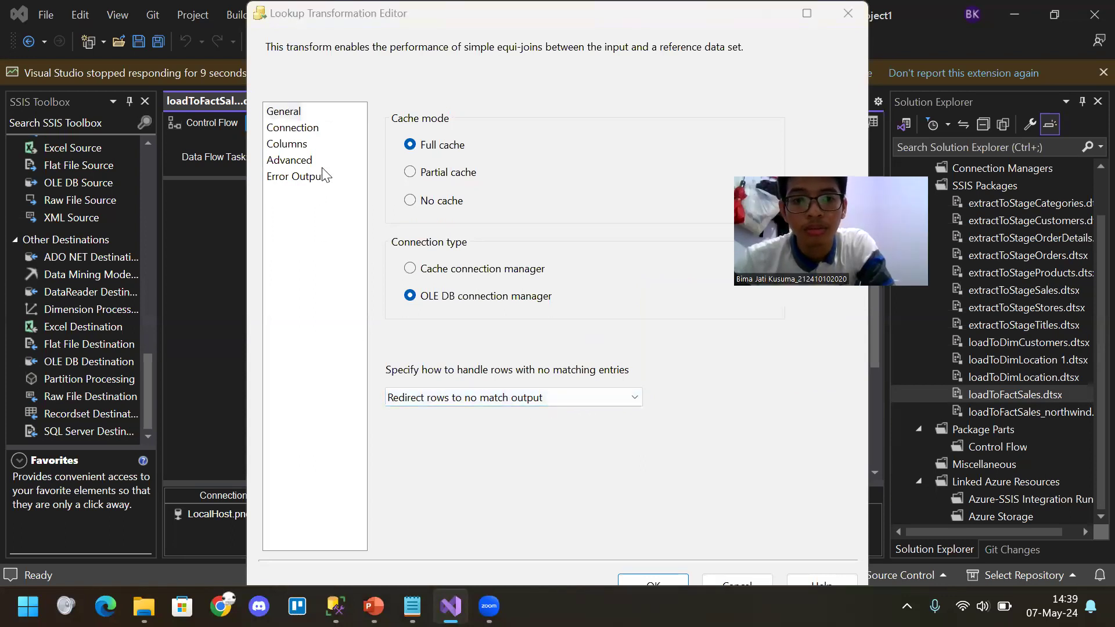
{"action": "left_click", "coordinate": [293, 129]}
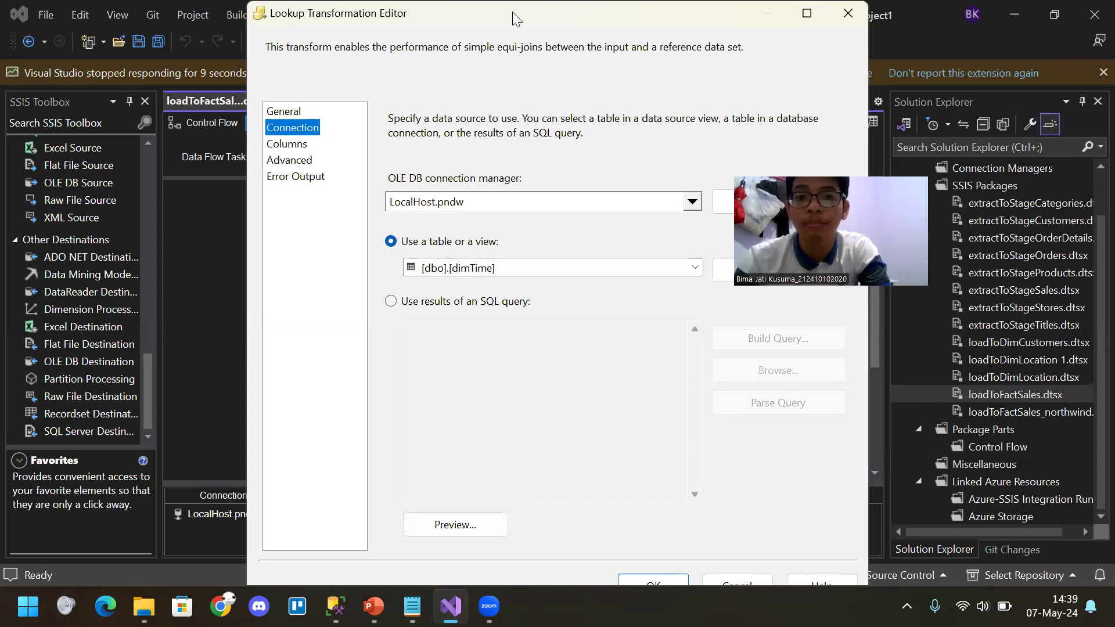
{"action": "left_click_drag", "start_coordinate": [512, 11], "coordinate": [540, 25]}
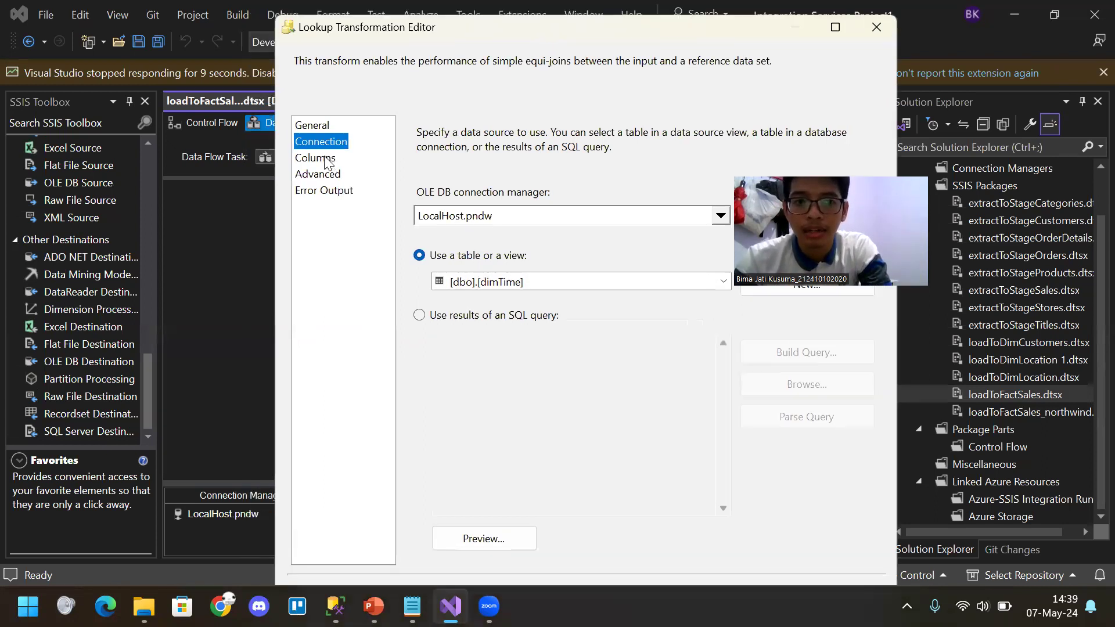
Examine LookupDate's column mapping and output alias, widening both column lists to read the full names, and close the editor
{"action": "left_click", "coordinate": [325, 159]}
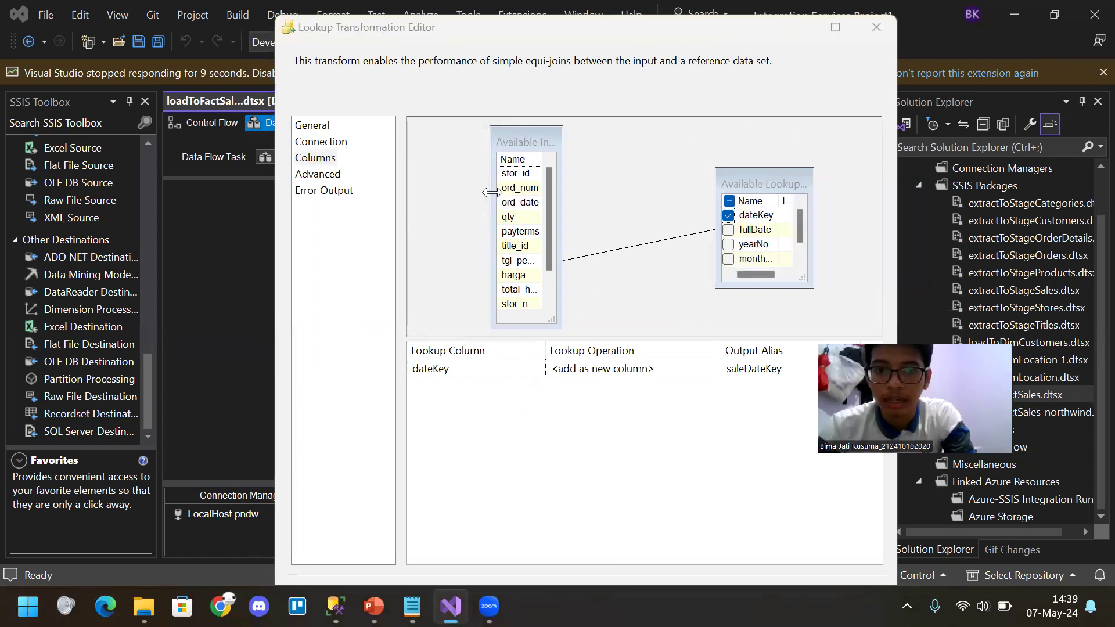
{"action": "left_click_drag", "start_coordinate": [491, 192], "coordinate": [430, 192]}
{"action": "left_click", "coordinate": [483, 158]}
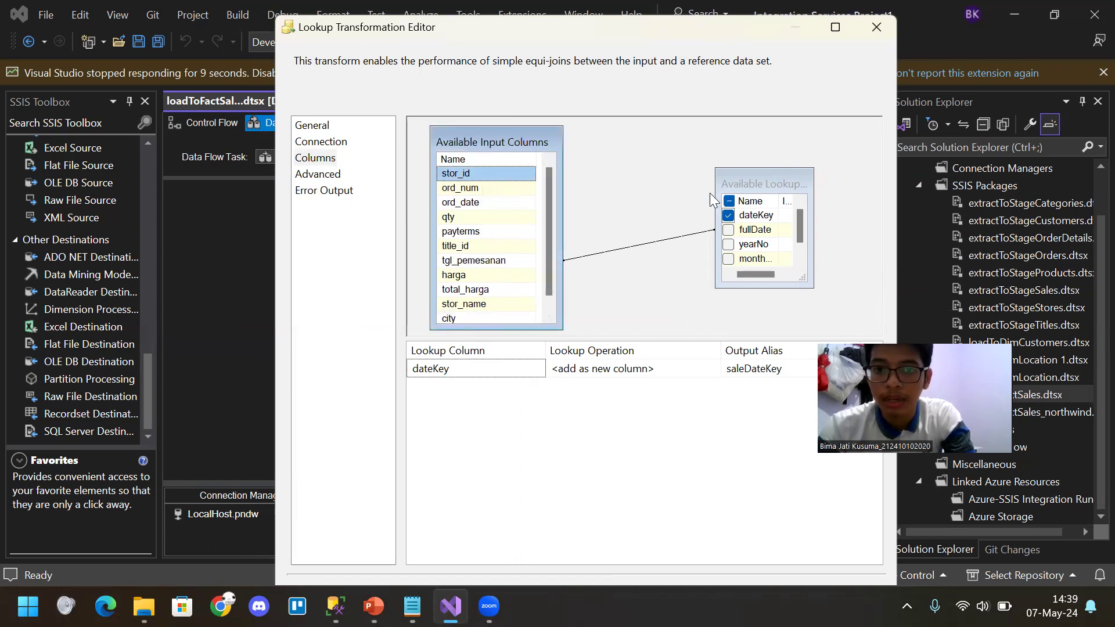
{"action": "left_click_drag", "start_coordinate": [714, 191], "coordinate": [764, 200]}
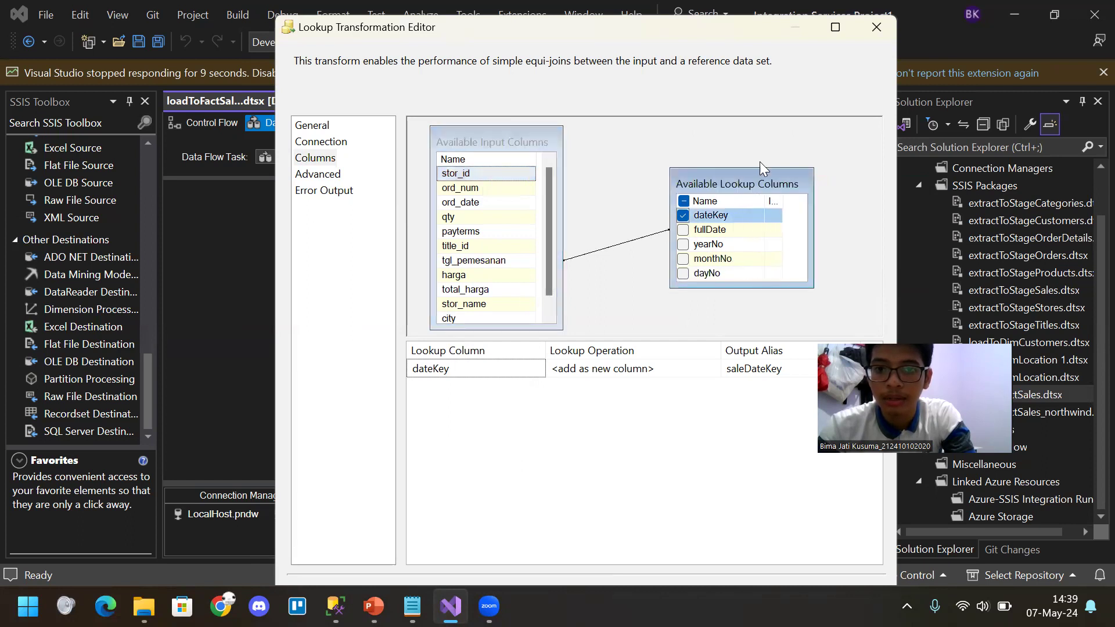
{"action": "left_click", "coordinate": [750, 138]}
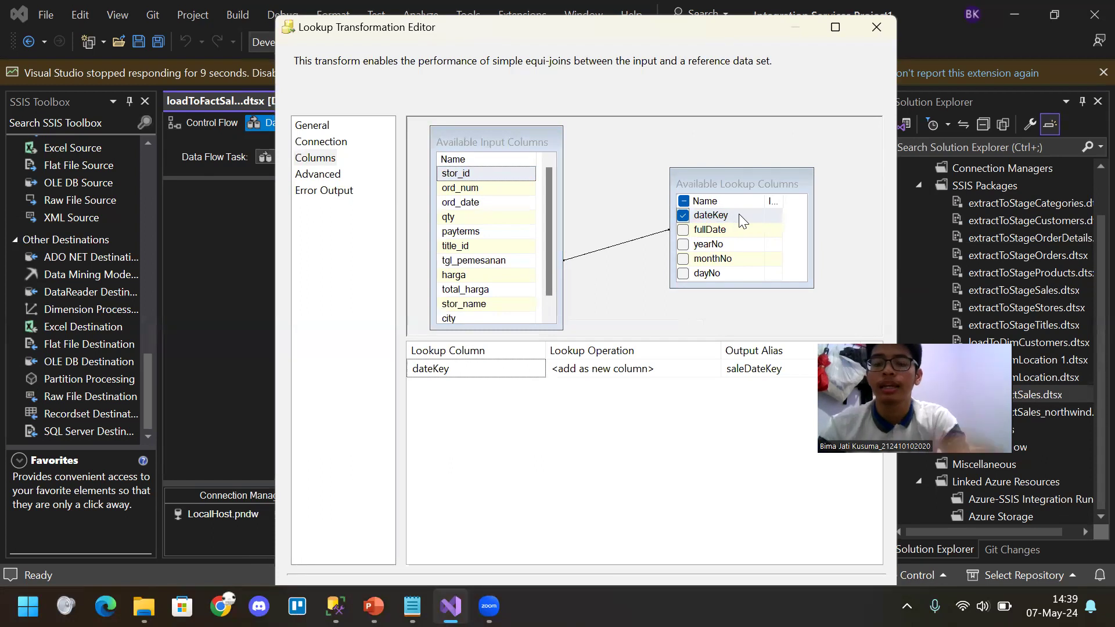
{"action": "mouse_move", "coordinate": [739, 214]}
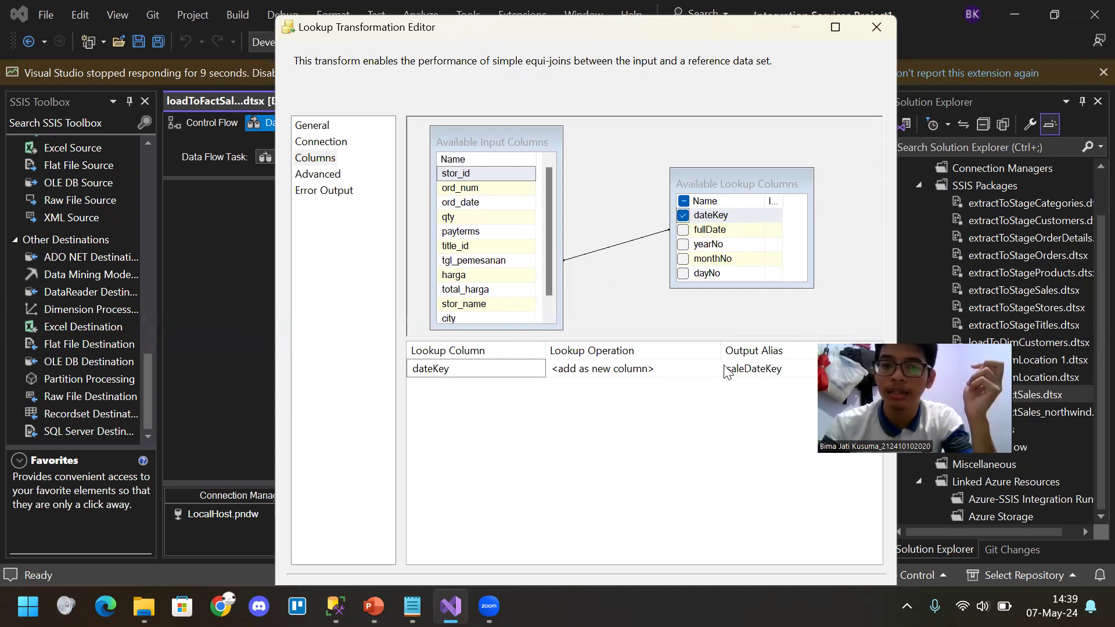
{"action": "left_click", "coordinate": [752, 372]}
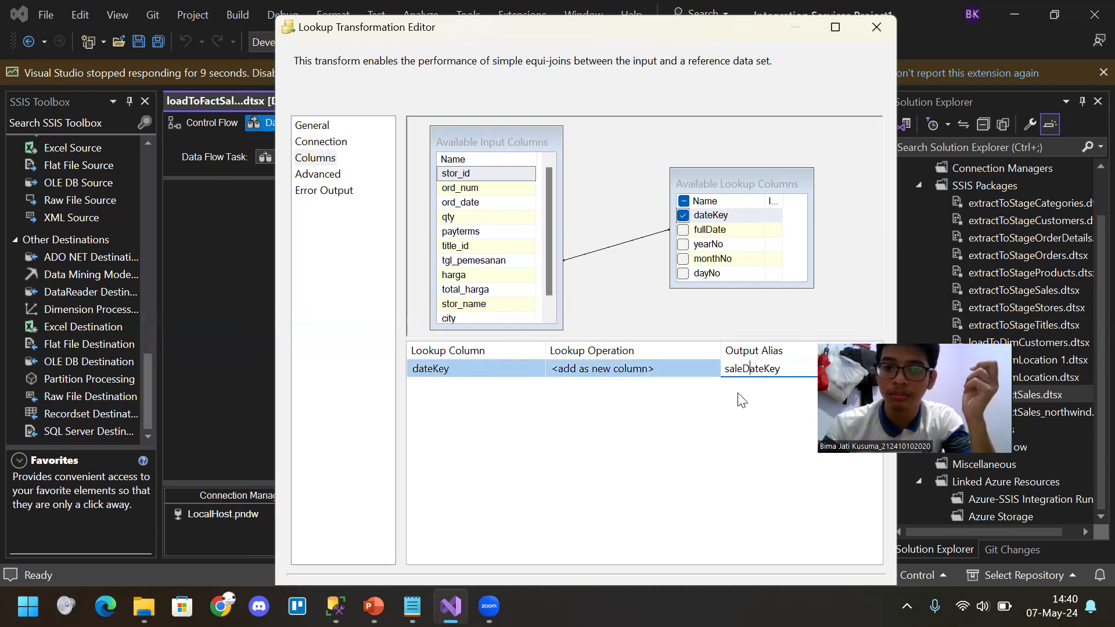
{"action": "key", "text": "Return"}
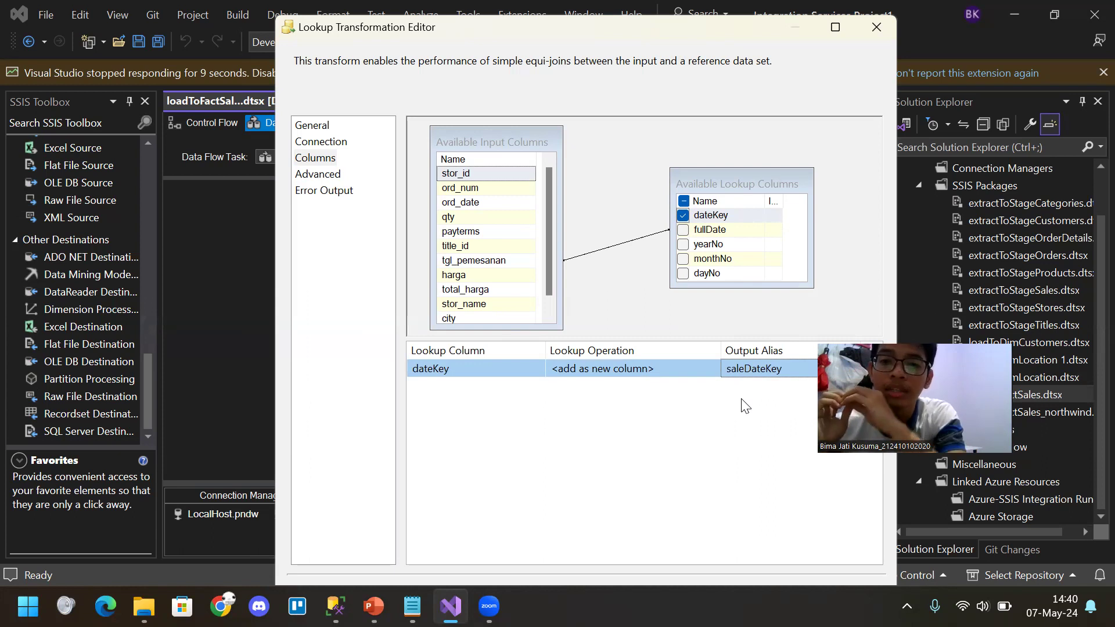
{"action": "left_click", "coordinate": [886, 31]}
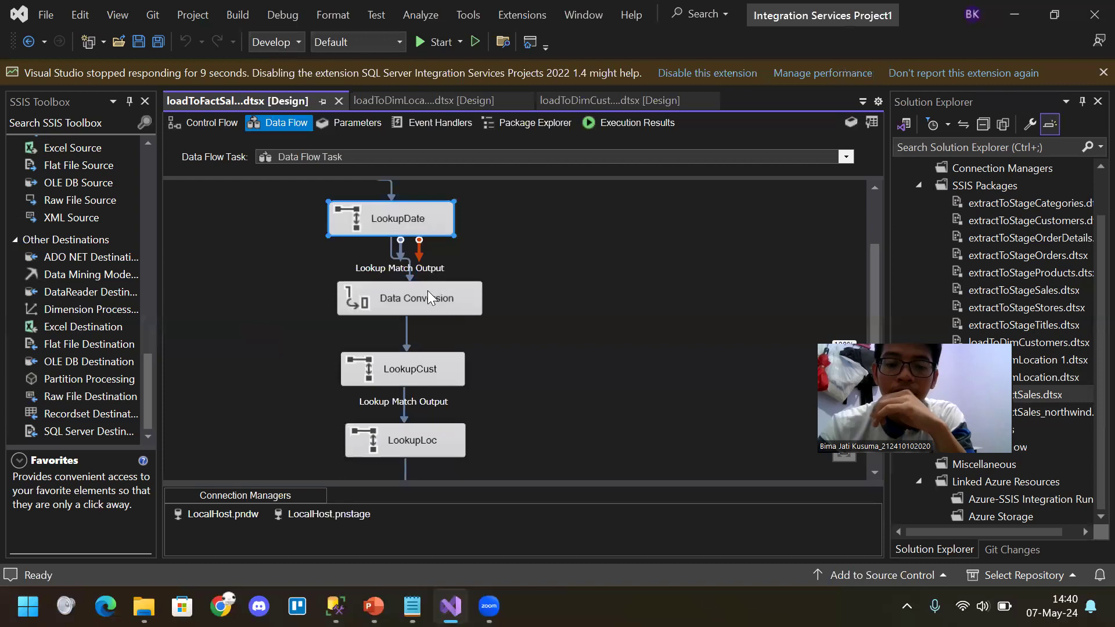
Review LookupCust's reference table connection and column mapping, widening the input column list to read the full names
{"action": "double_click", "coordinate": [439, 367]}
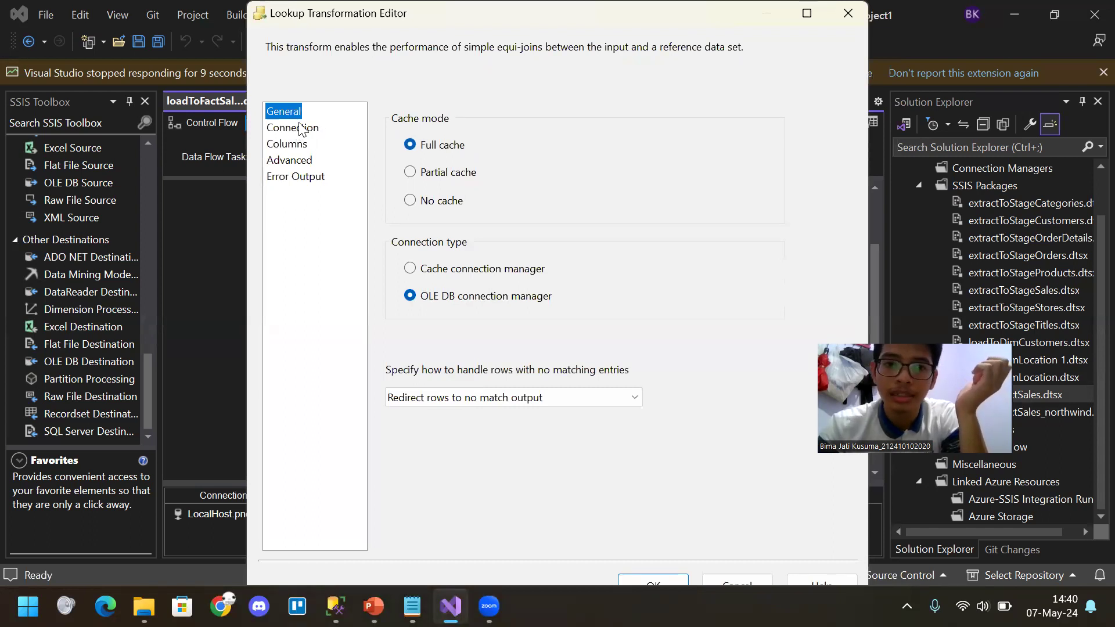
{"action": "left_click", "coordinate": [295, 127]}
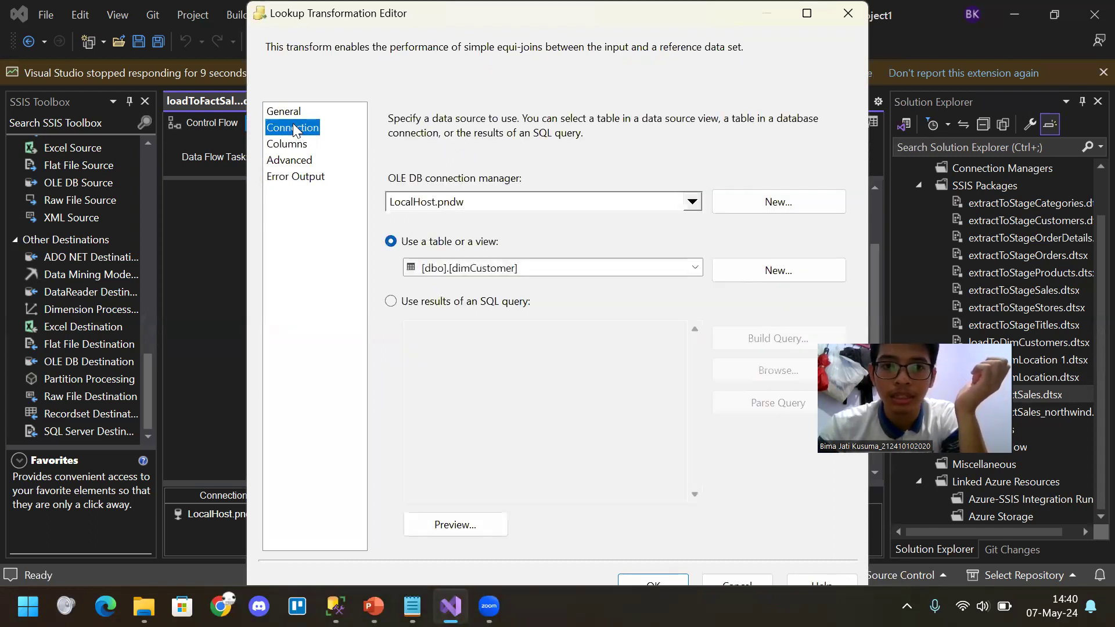
{"action": "left_click", "coordinate": [284, 144]}
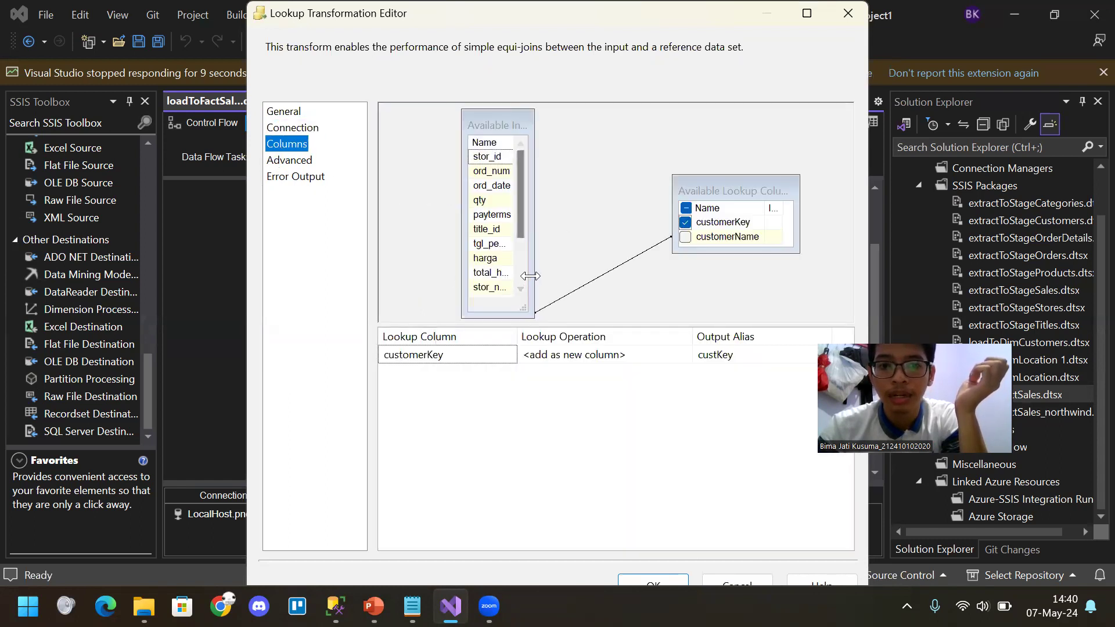
{"action": "scroll", "coordinate": [527, 274], "scroll_direction": "down", "scroll_amount": 2}
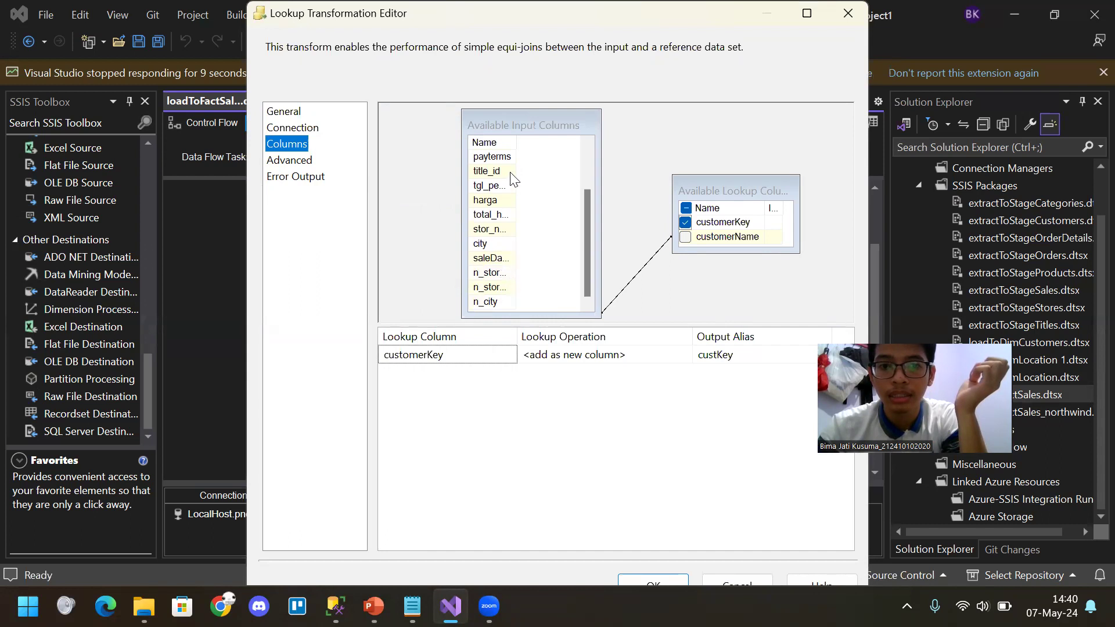
{"action": "left_click_drag", "start_coordinate": [514, 140], "coordinate": [558, 140]}
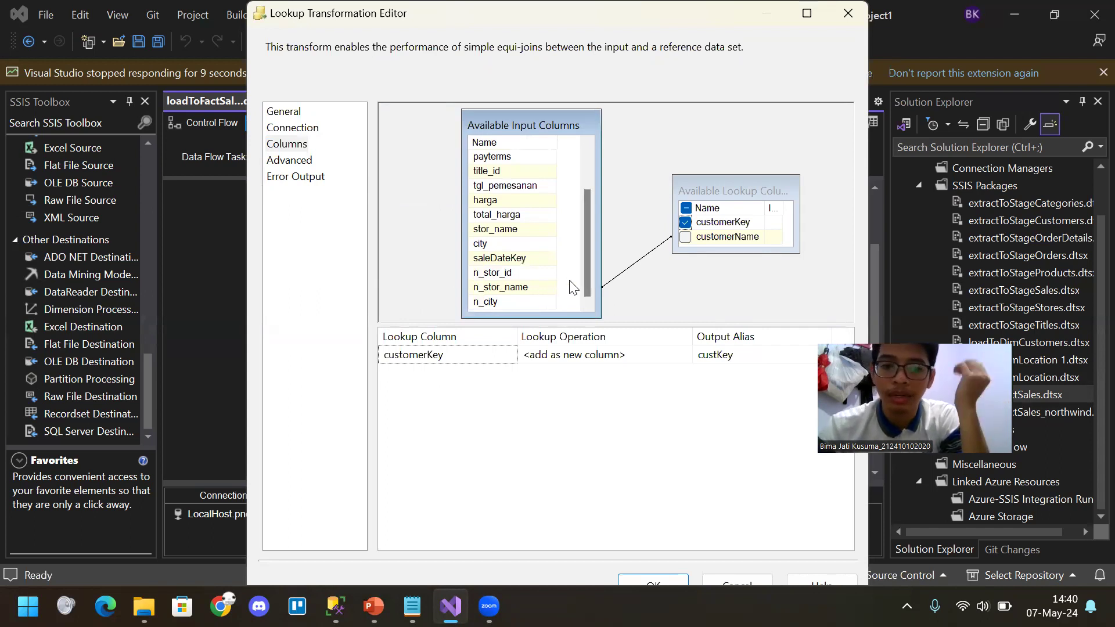
Switch to the PowerPoint project slides and review the ETL mappings for dimTime, dimLoc and dimCustomer
{"action": "left_click", "coordinate": [373, 605]}
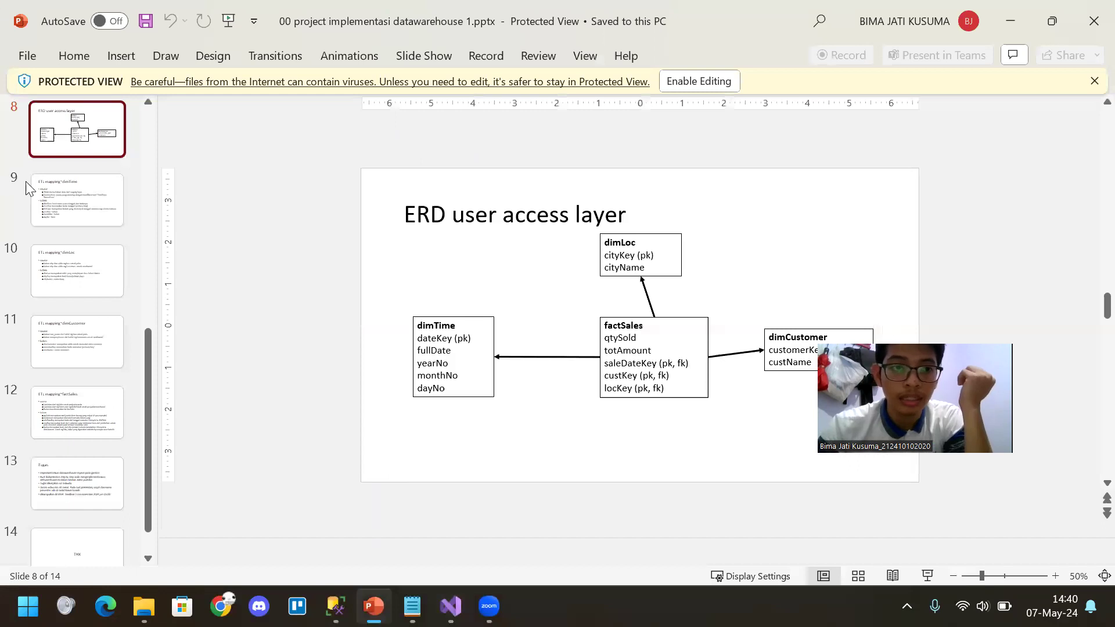
{"action": "left_click", "coordinate": [81, 209]}
{"action": "left_click", "coordinate": [82, 285]}
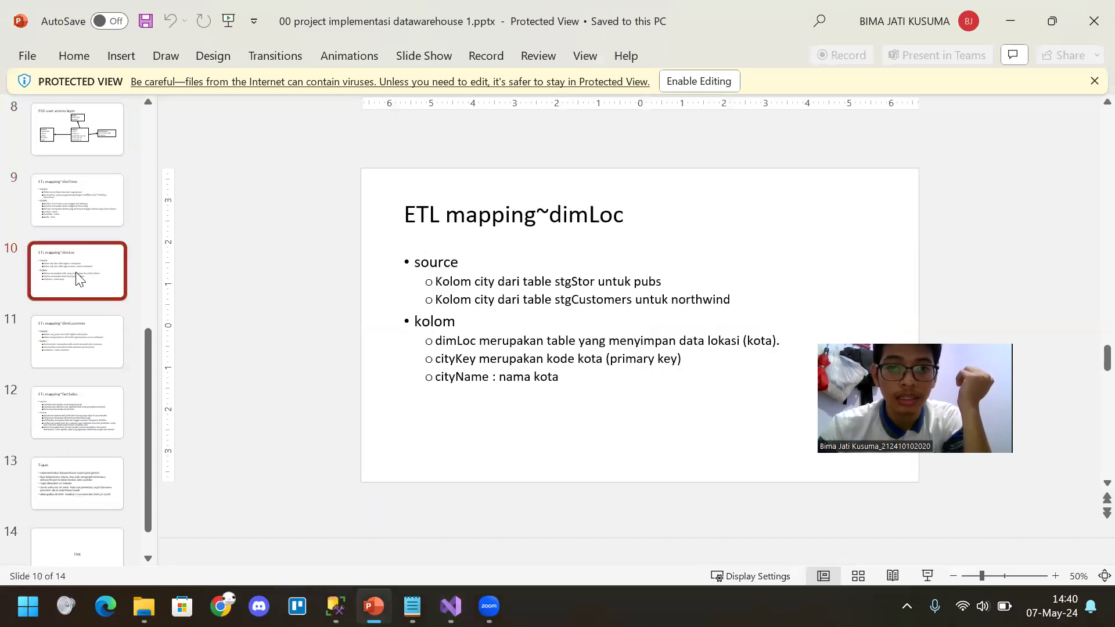
{"action": "left_click", "coordinate": [71, 215]}
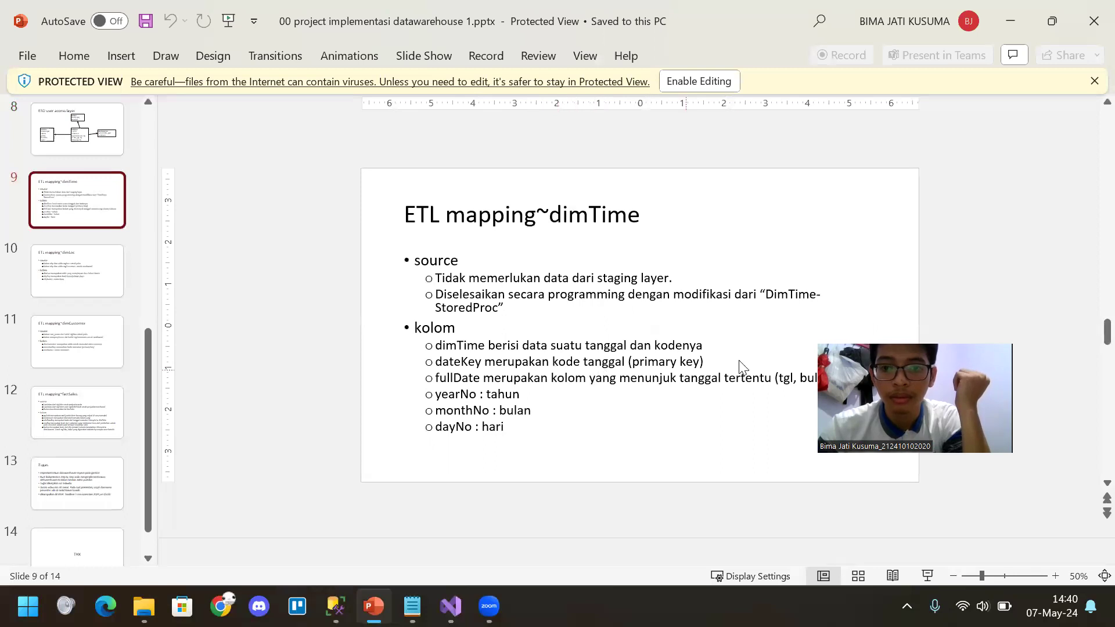
{"action": "left_click", "coordinate": [79, 255]}
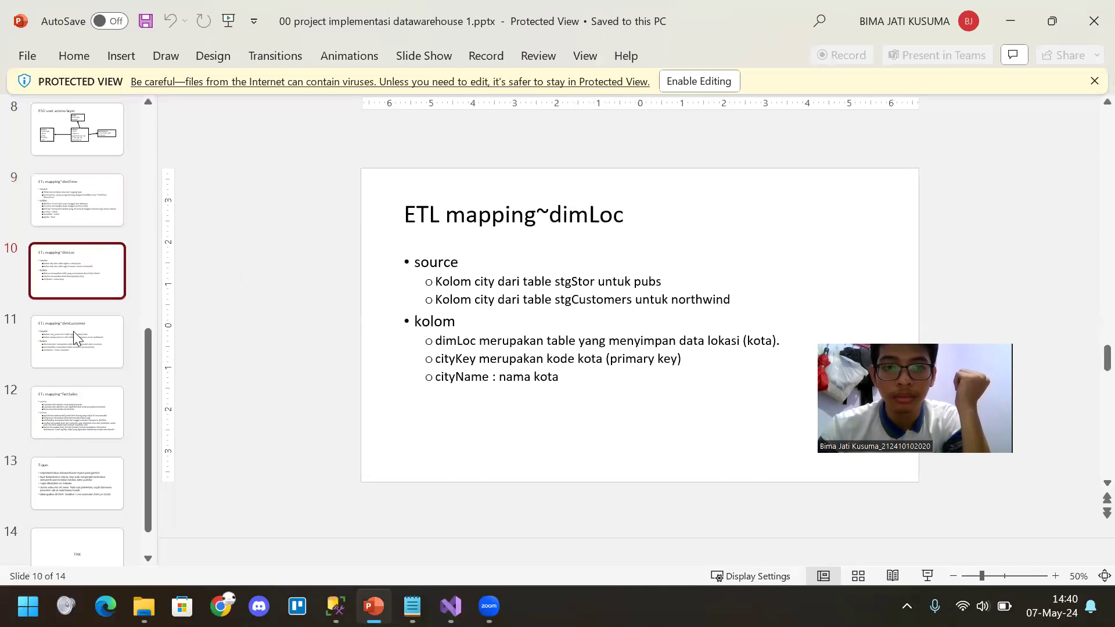
{"action": "left_click", "coordinate": [72, 359]}
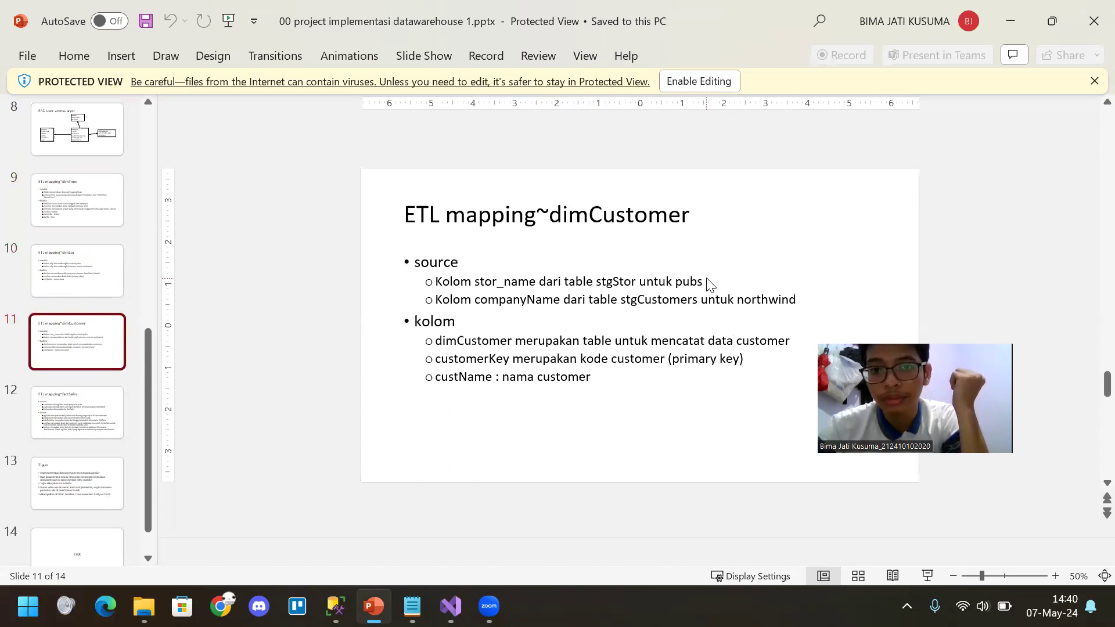
Back in Visual Studio, close LookupCust's editor and review LookupLoc's general settings and reference table connection
{"action": "key", "text": "alt+Tab"}
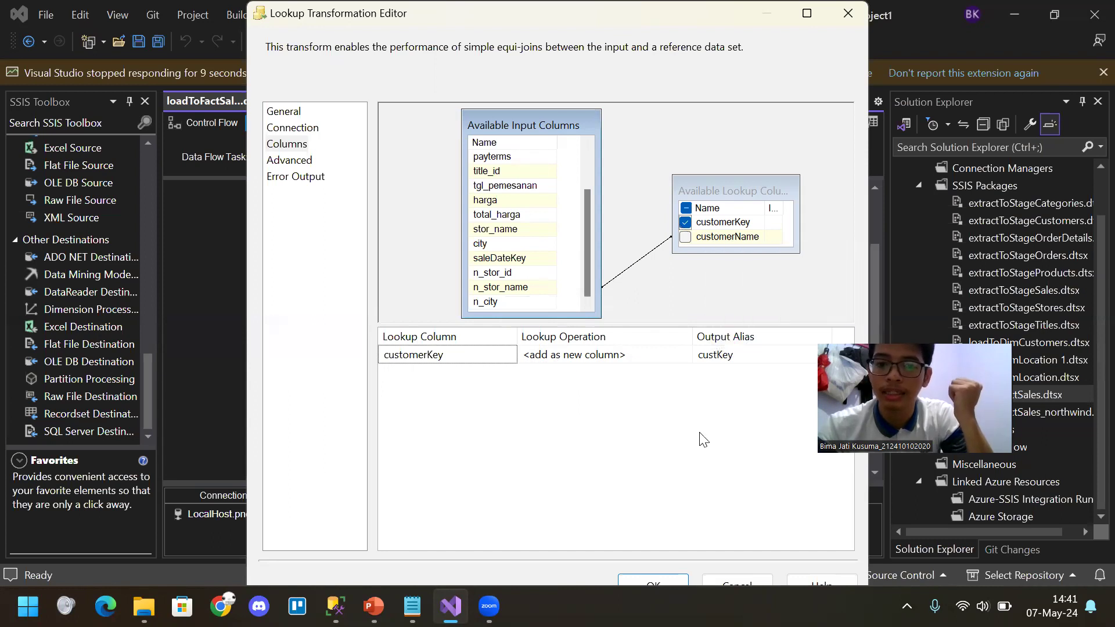
{"action": "left_click", "coordinate": [849, 18]}
{"action": "left_click", "coordinate": [448, 357]}
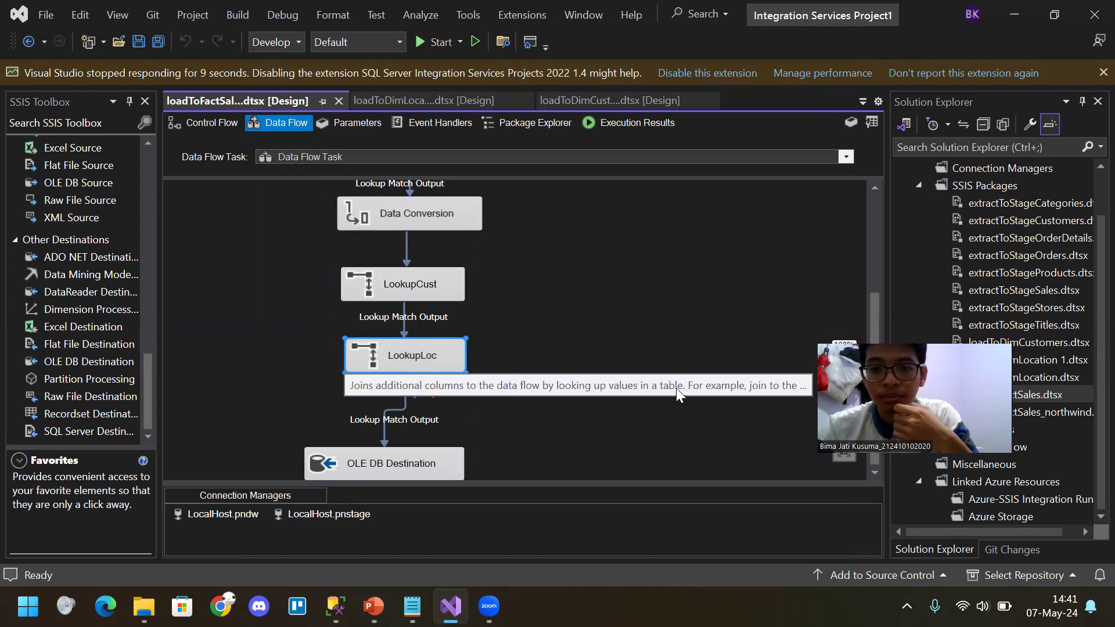
{"action": "double_click", "coordinate": [442, 353]}
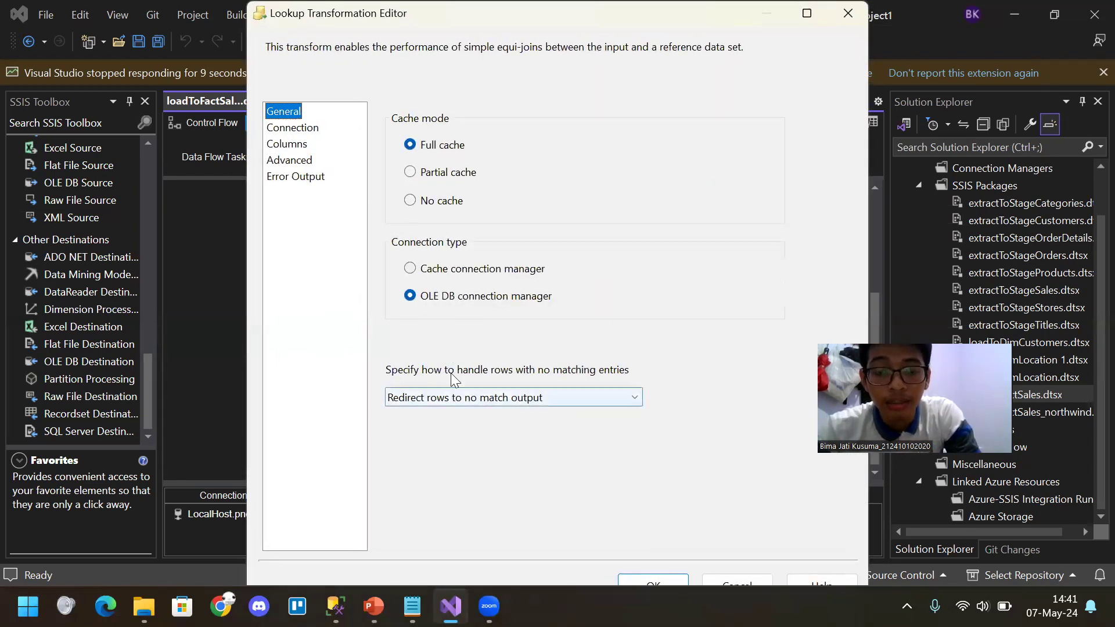
{"action": "left_click", "coordinate": [285, 130]}
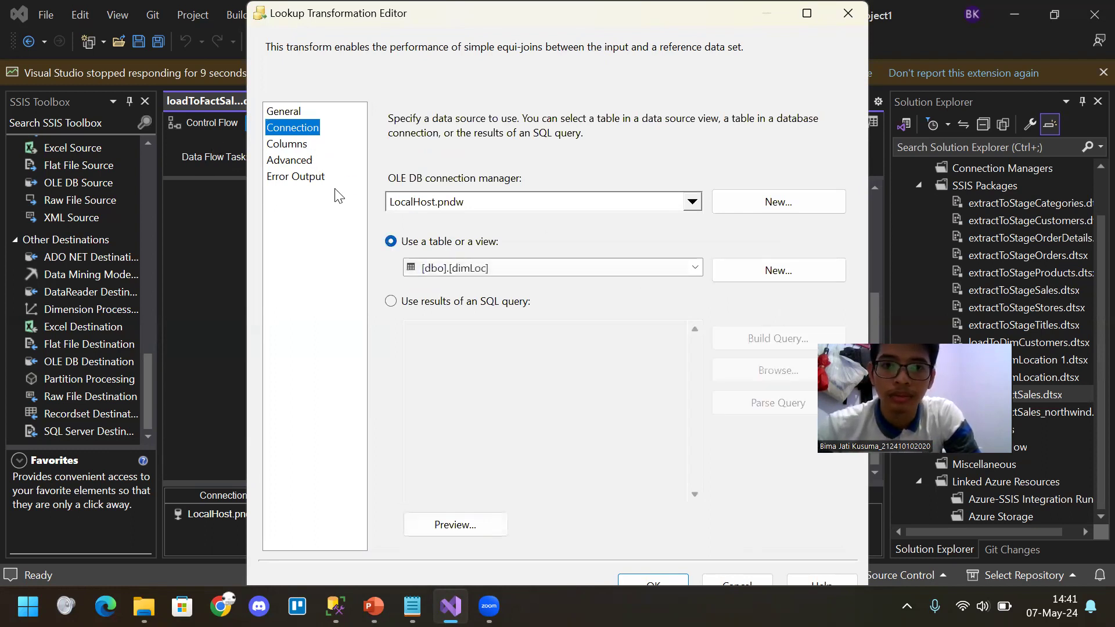
Examine LookupLoc's column mapping and output alias, widening the input column list, and close the editor
{"action": "left_click", "coordinate": [295, 146]}
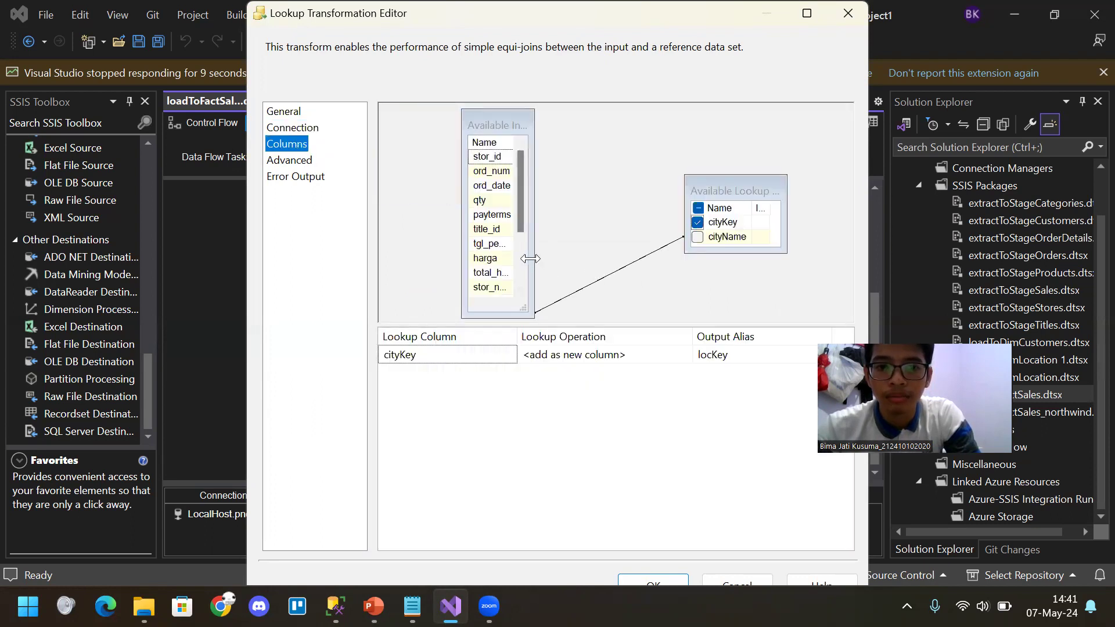
{"action": "left_click_drag", "start_coordinate": [530, 259], "coordinate": [601, 261]}
{"action": "scroll", "coordinate": [580, 267], "scroll_direction": "down", "scroll_amount": 2}
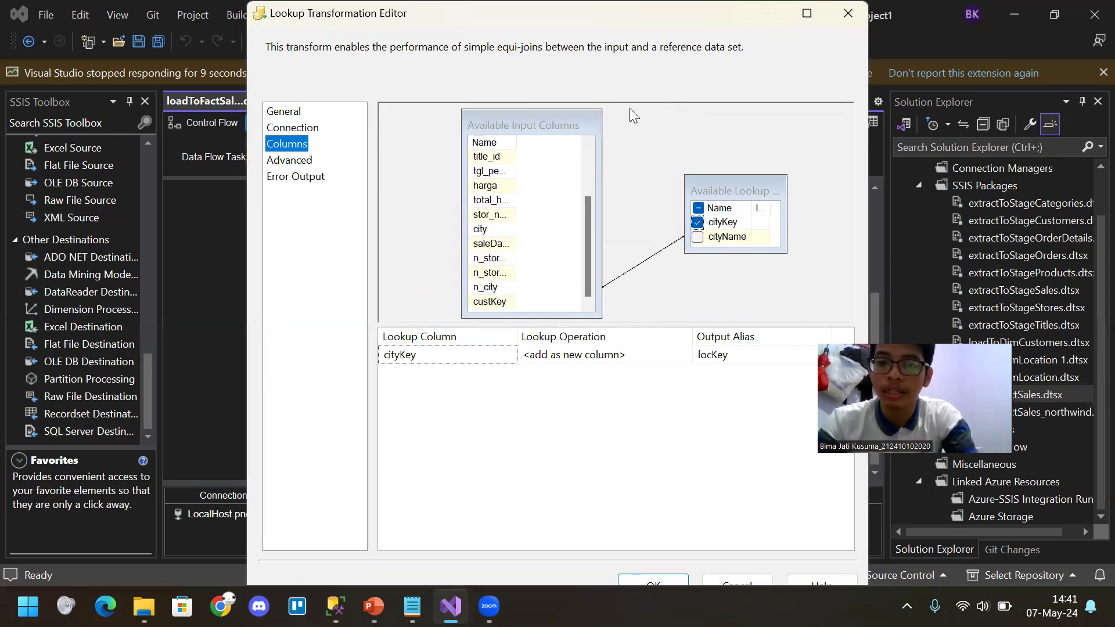
{"action": "left_click_drag", "start_coordinate": [517, 20], "coordinate": [713, 363]}
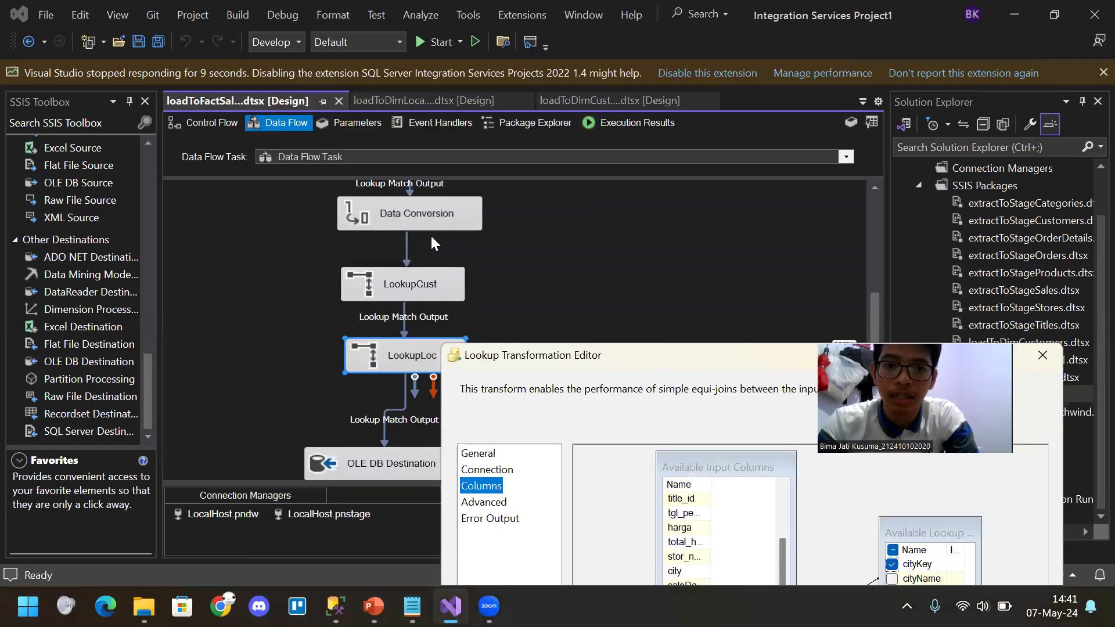
{"action": "left_click_drag", "start_coordinate": [582, 366], "coordinate": [563, 342]}
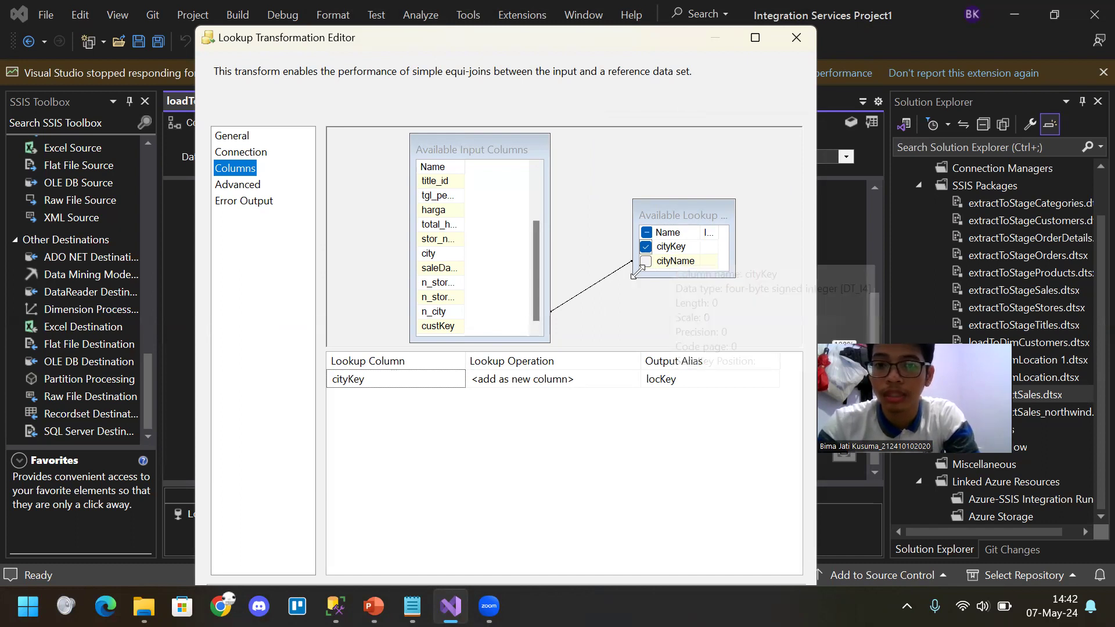
{"action": "left_click", "coordinate": [794, 40]}
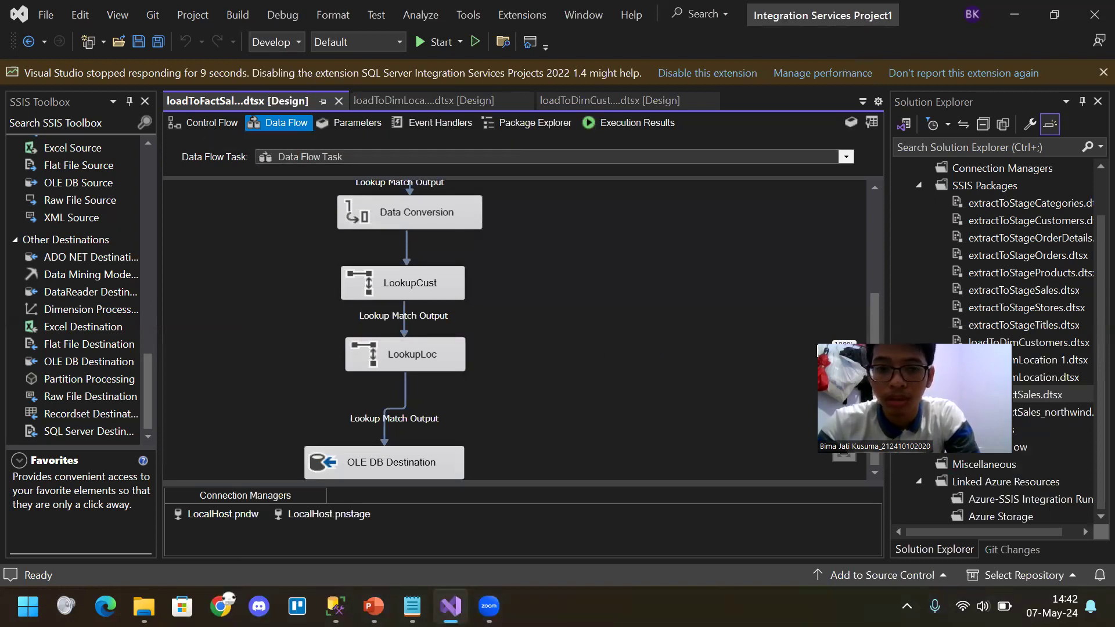
Open the OLE DB Destination's editor and review its connection manager, data access mode and target table
{"action": "left_click", "coordinate": [428, 461]}
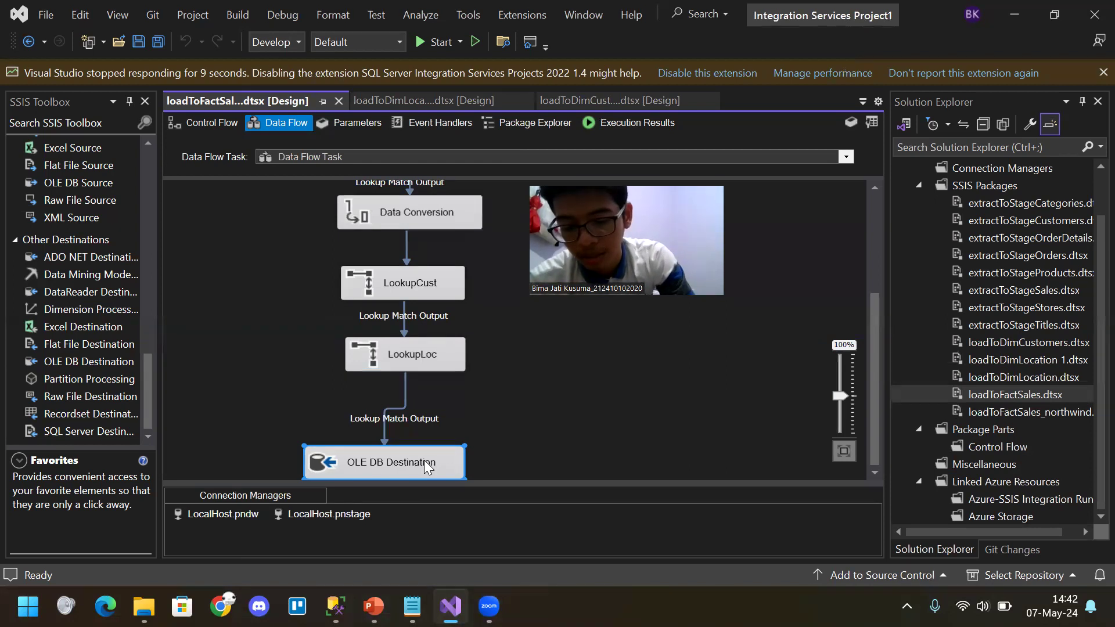
{"action": "double_click", "coordinate": [424, 459]}
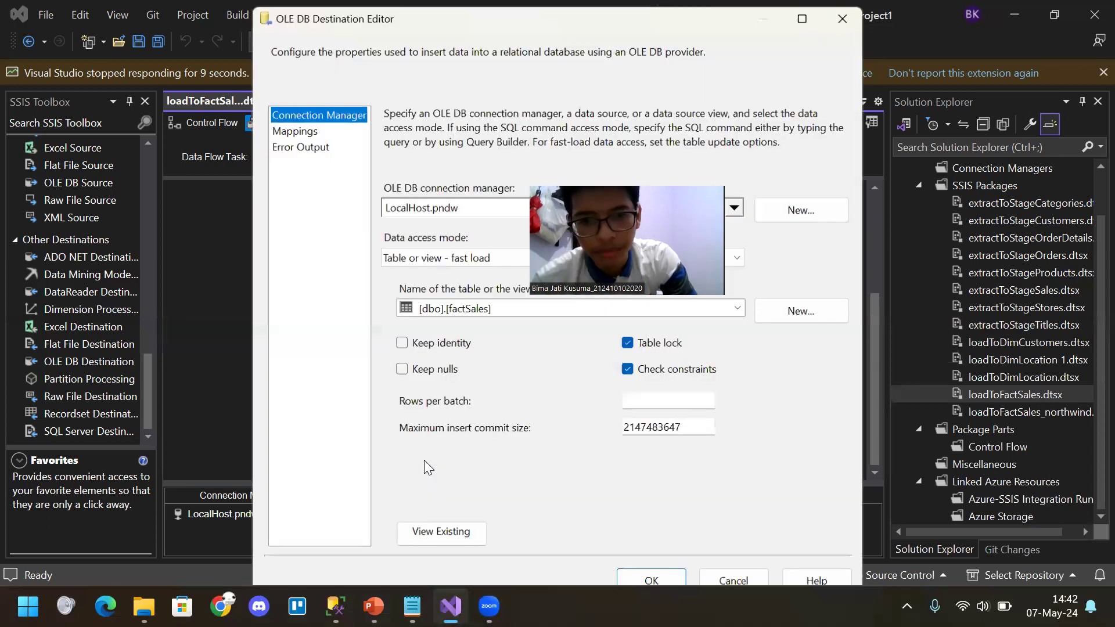
{"action": "mouse_move", "coordinate": [336, 607]}
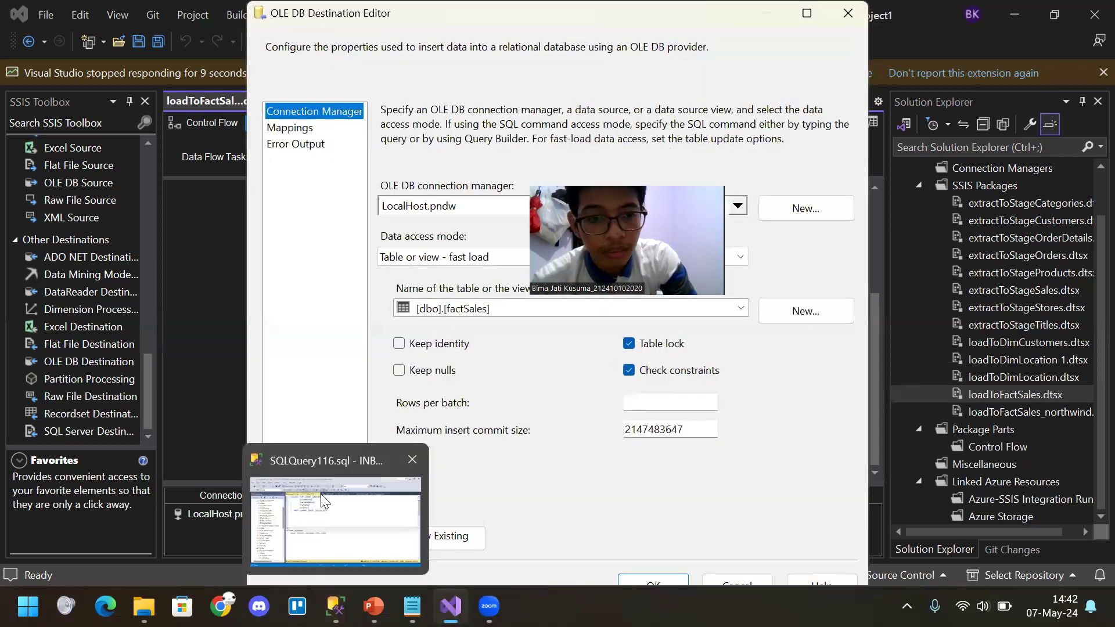
{"action": "left_click", "coordinate": [321, 509]}
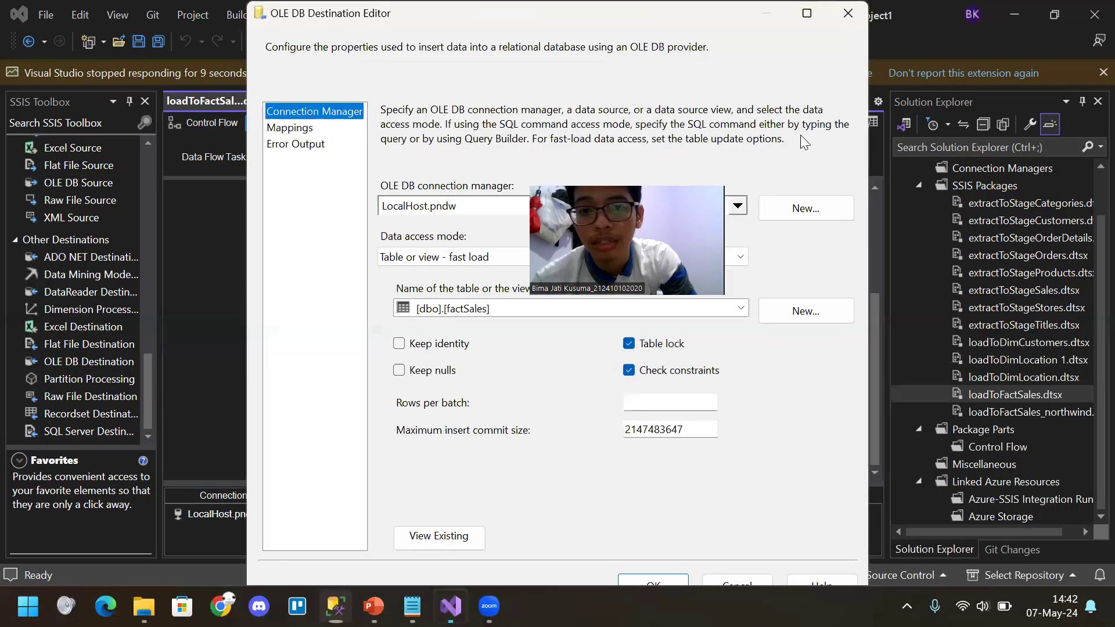
{"action": "left_click", "coordinate": [1040, 13]}
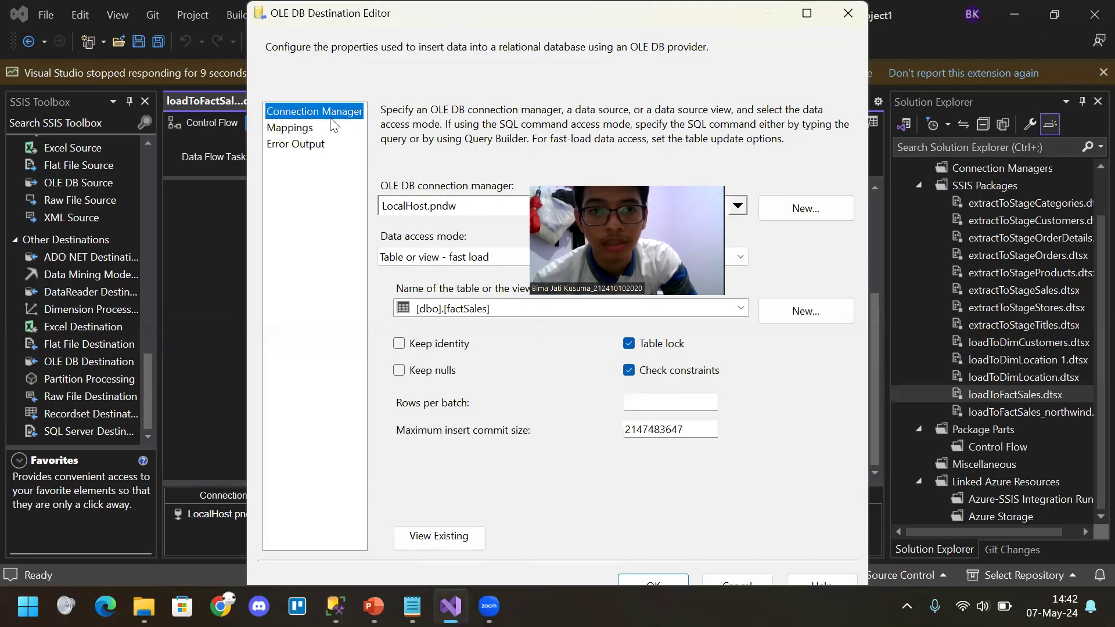
Examine the OLE DB Destination's column mappings, widening the input and destination column lists to read the full names, and close the editor
{"action": "left_click", "coordinate": [302, 130]}
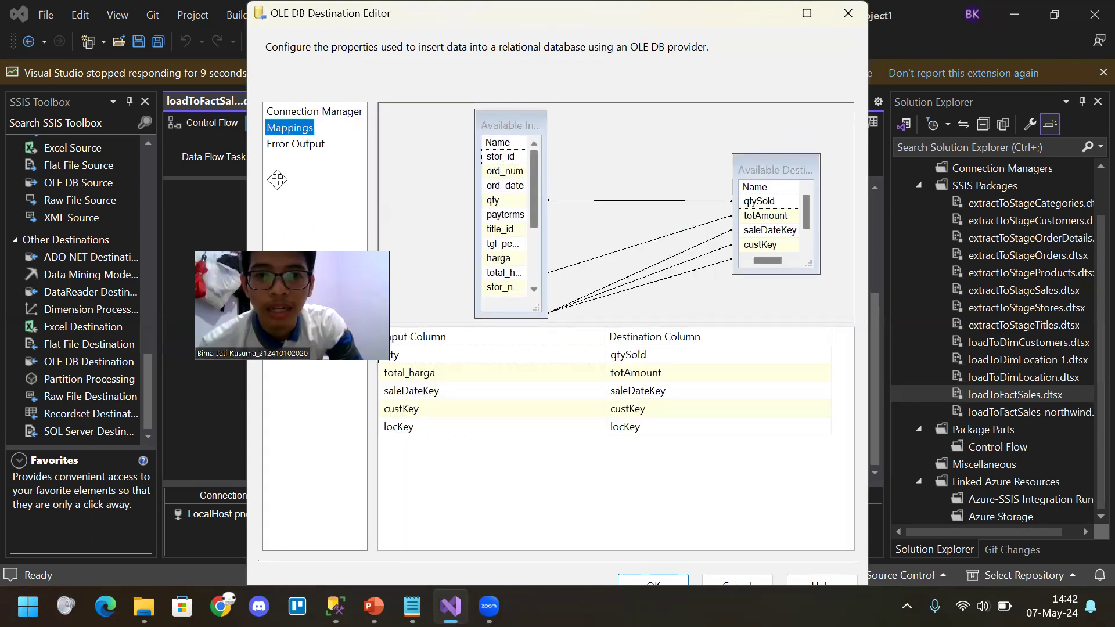
{"action": "left_click_drag", "start_coordinate": [277, 180], "coordinate": [278, 180]}
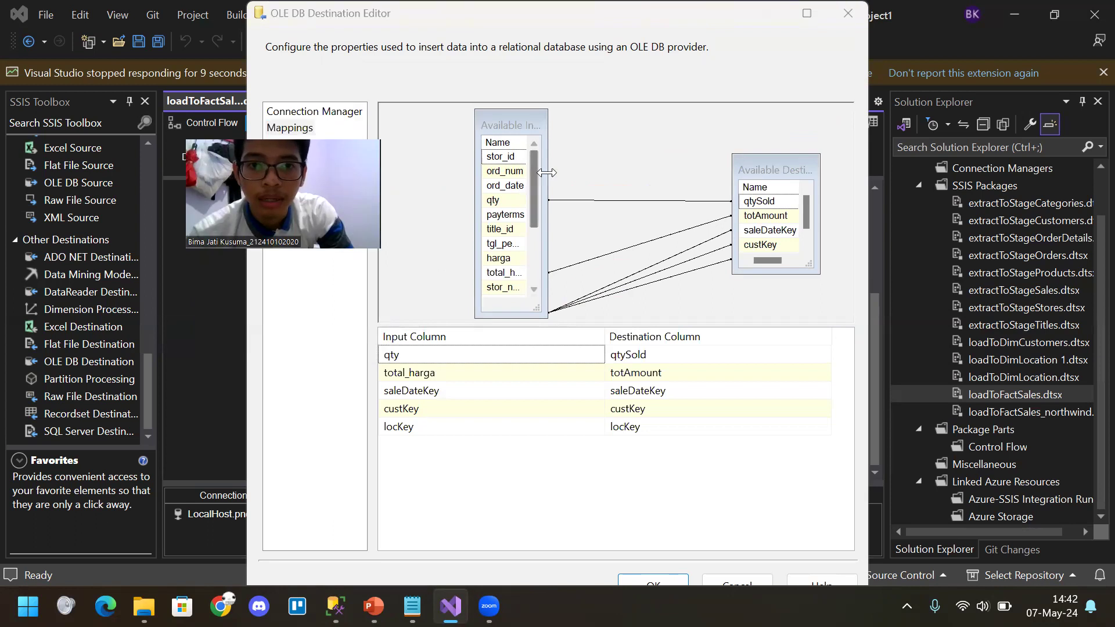
{"action": "left_click_drag", "start_coordinate": [545, 173], "coordinate": [614, 173]}
{"action": "left_click", "coordinate": [571, 141]}
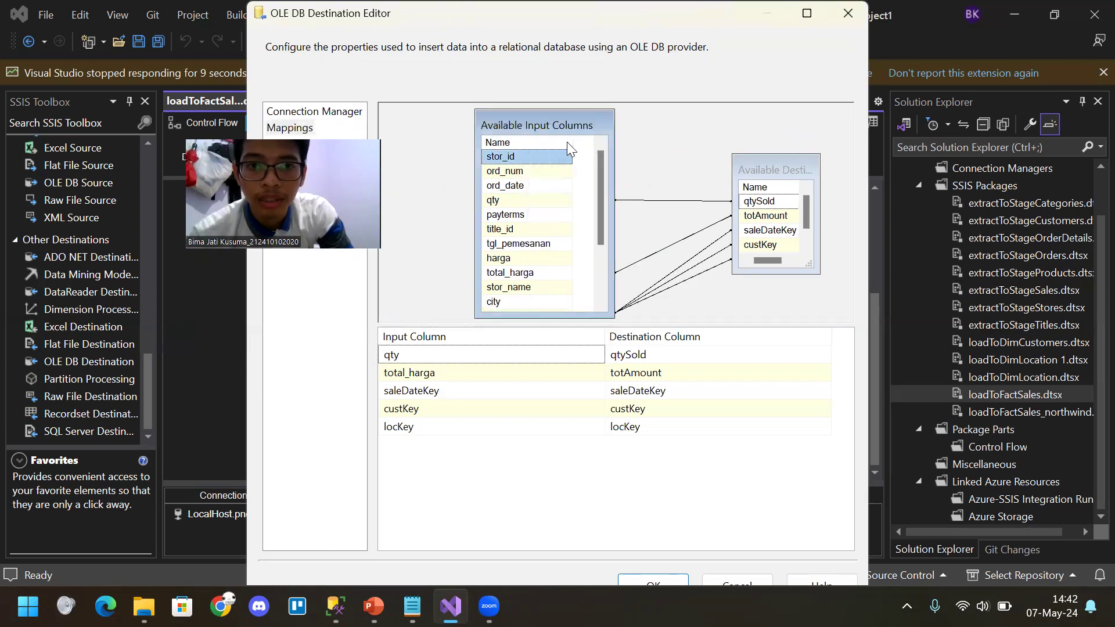
{"action": "left_click_drag", "start_coordinate": [476, 137], "coordinate": [442, 138]}
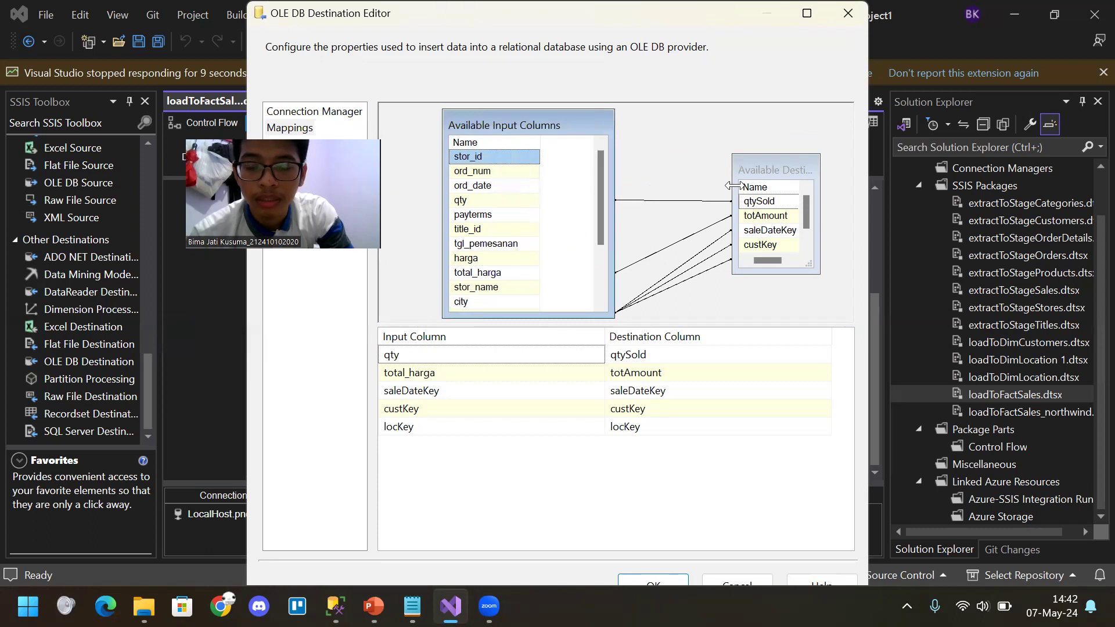
{"action": "left_click_drag", "start_coordinate": [732, 181], "coordinate": [692, 181]}
{"action": "left_click", "coordinate": [754, 204]}
{"action": "left_click_drag", "start_coordinate": [762, 187], "coordinate": [777, 187]}
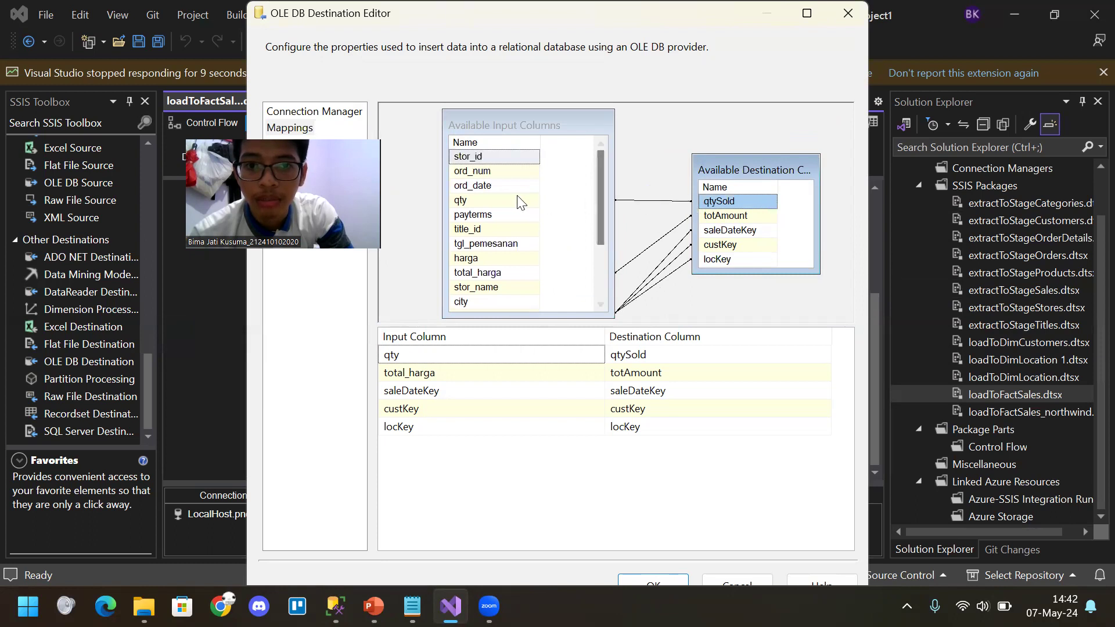
{"action": "scroll", "coordinate": [600, 215], "scroll_direction": "down", "scroll_amount": 2}
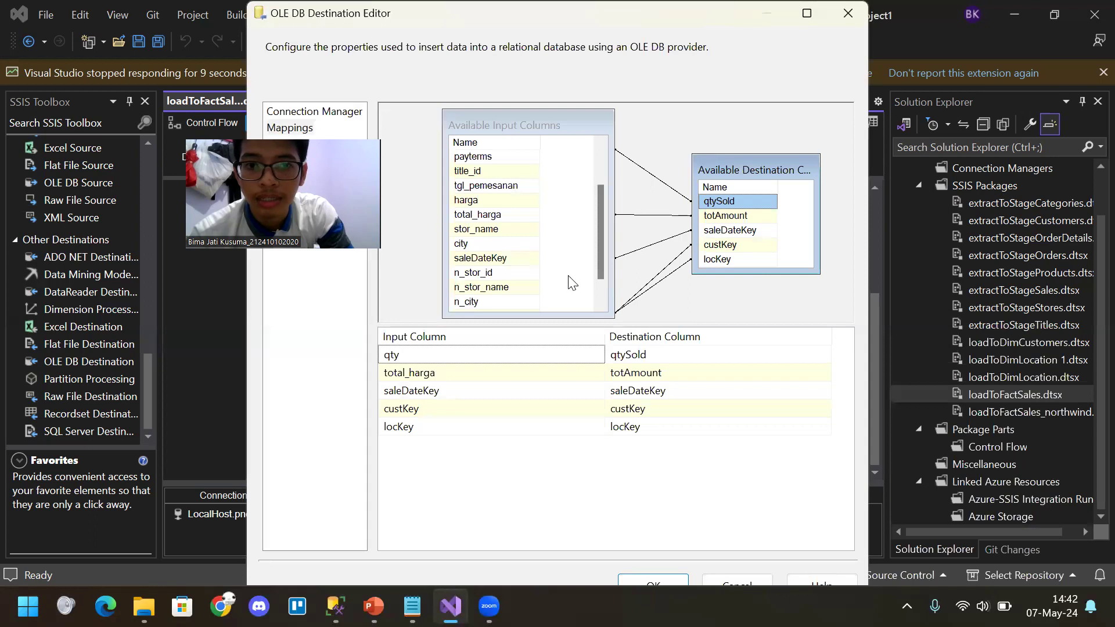
{"action": "scroll", "coordinate": [540, 299], "scroll_direction": "down", "scroll_amount": 1}
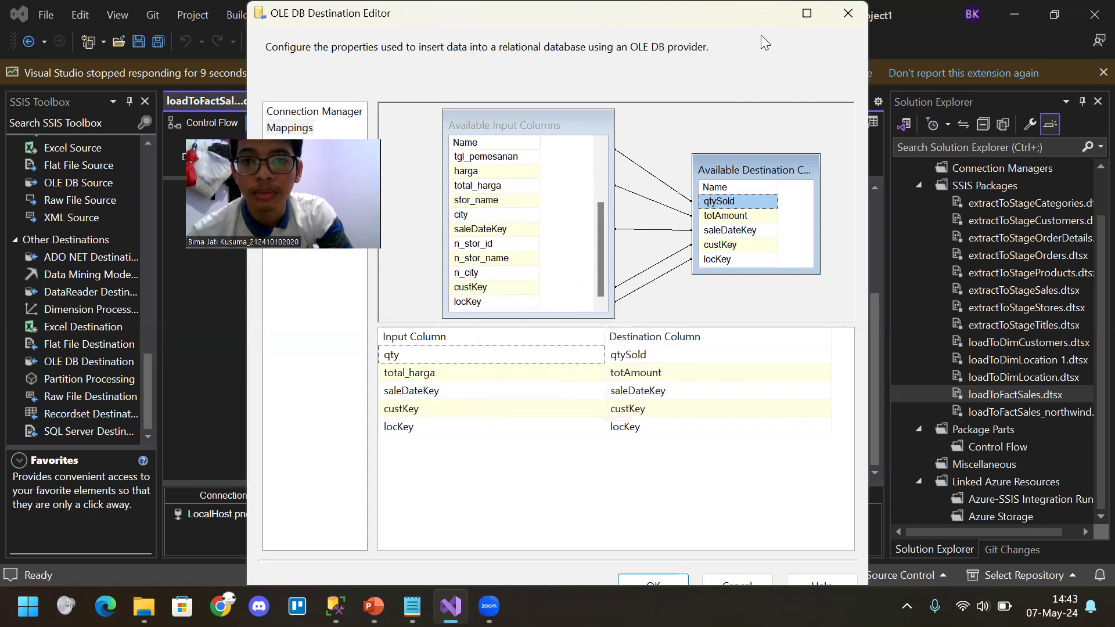
{"action": "left_click", "coordinate": [846, 16]}
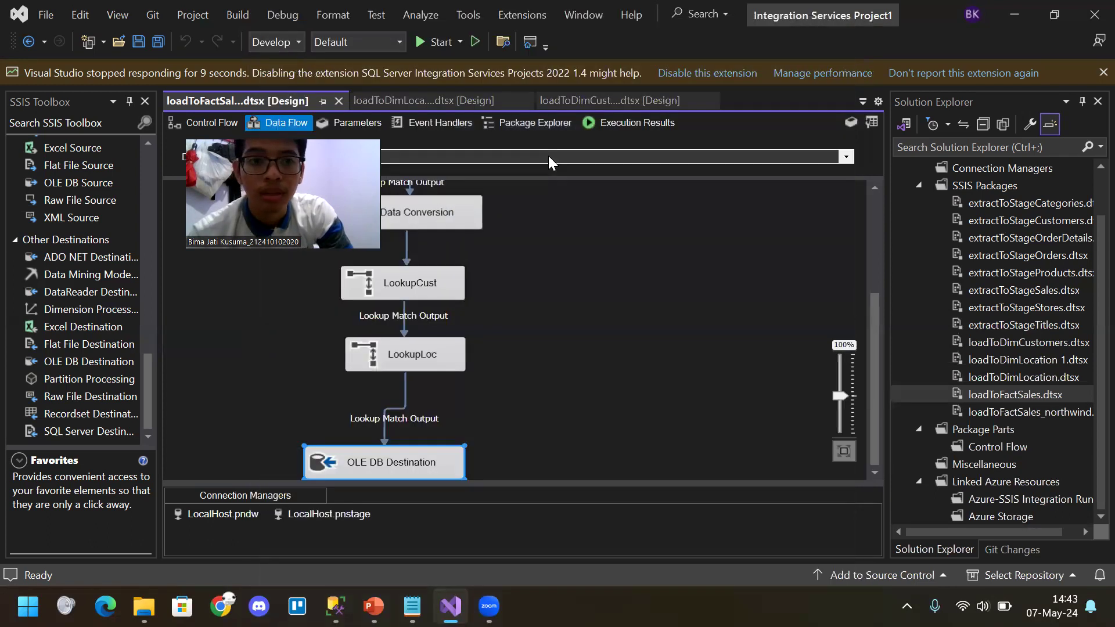
Run the loadToFactSales package from its control flow and open the execution progress log
{"action": "left_click", "coordinate": [220, 122]}
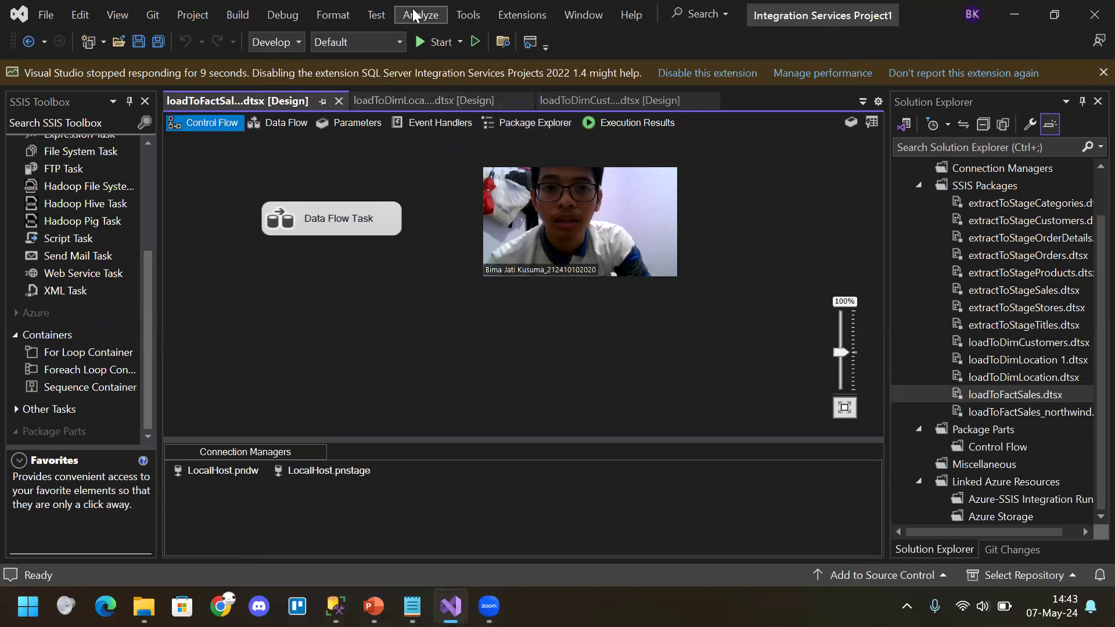
{"action": "left_click", "coordinate": [429, 42]}
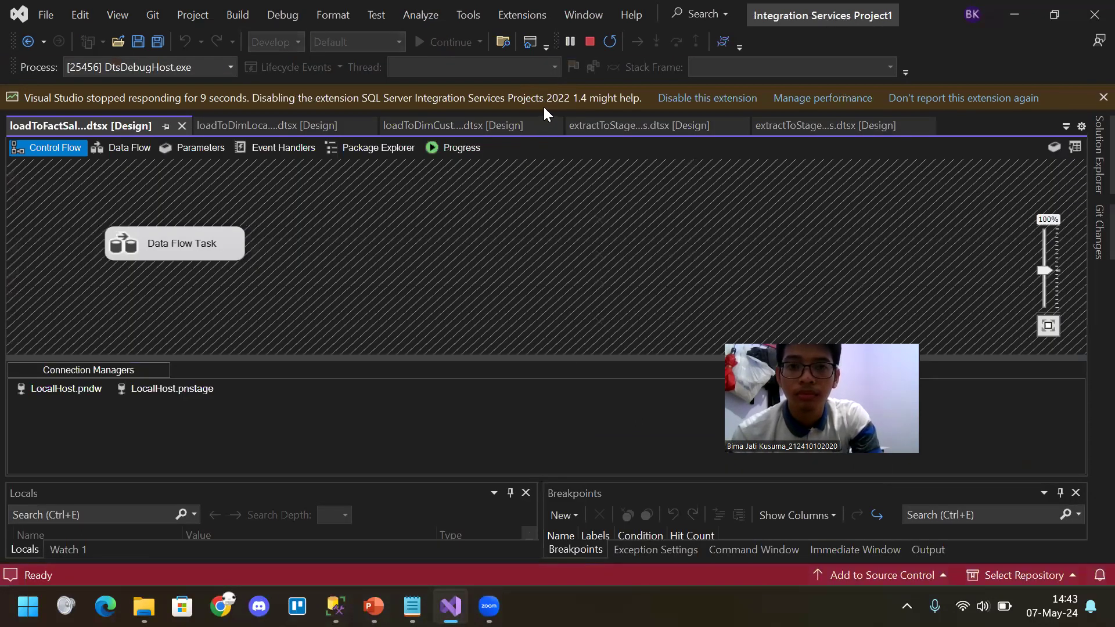
{"action": "left_click", "coordinate": [444, 151]}
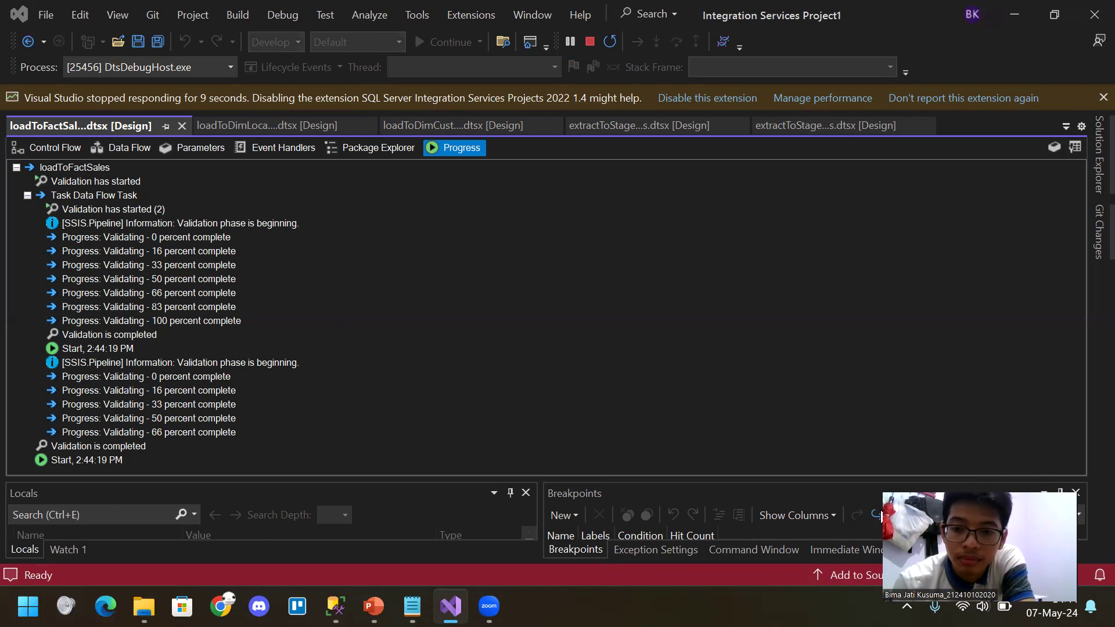
{"action": "left_click_drag", "start_coordinate": [881, 516], "coordinate": [872, 468]}
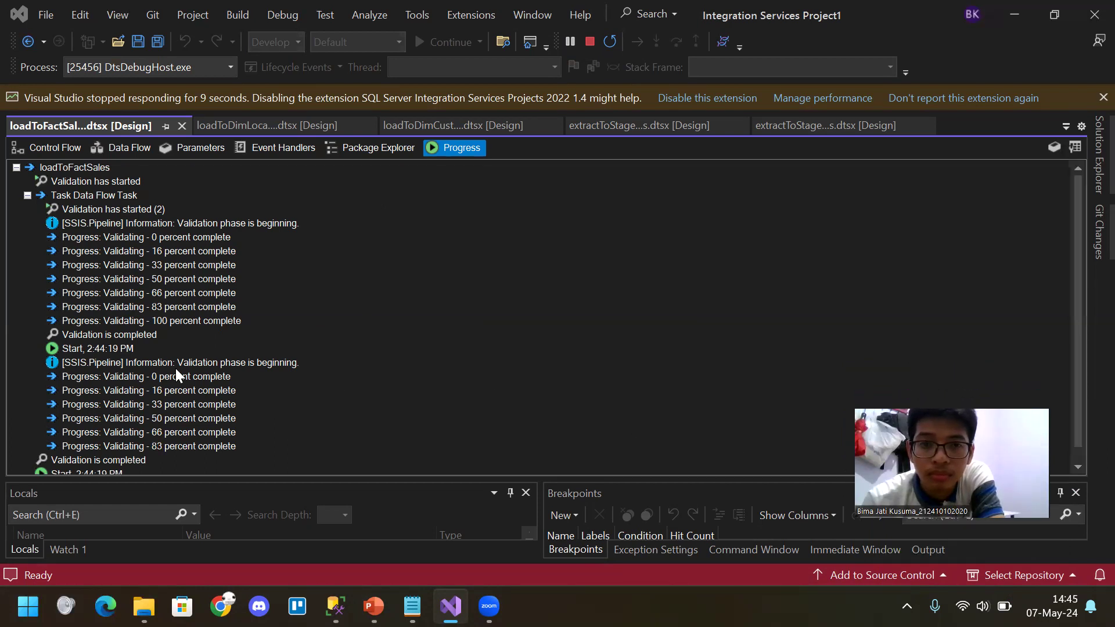
Follow the loadToFactSales progress log through validation, lookup caching and cleanup to check the row count written to the destination
{"action": "scroll", "coordinate": [176, 369], "scroll_direction": "down", "scroll_amount": 1}
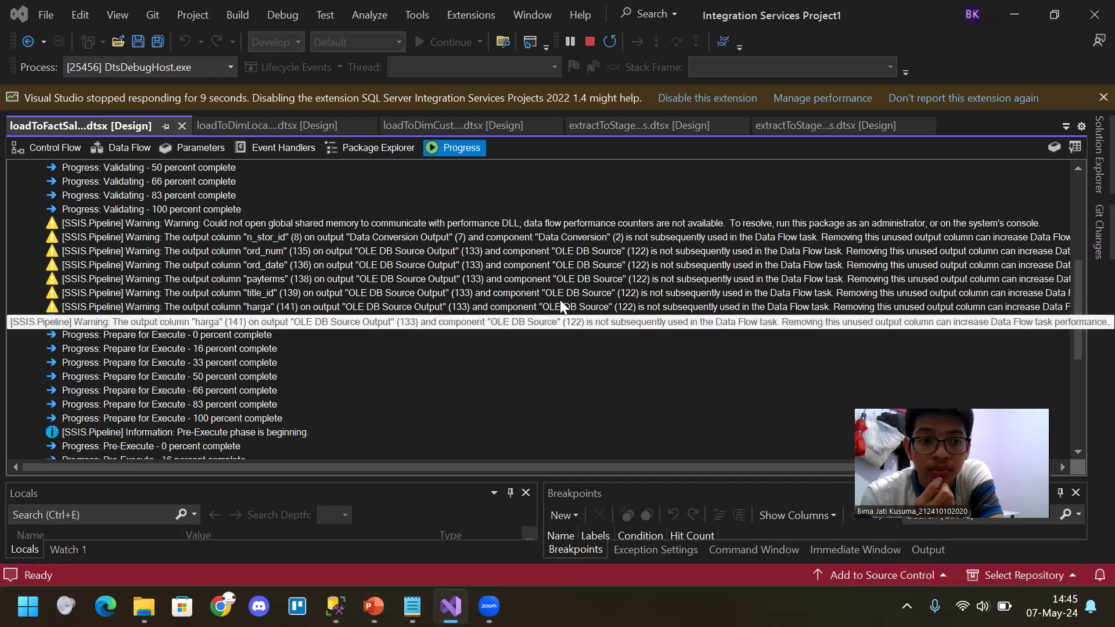
{"action": "scroll", "coordinate": [349, 291], "scroll_direction": "down", "scroll_amount": 6}
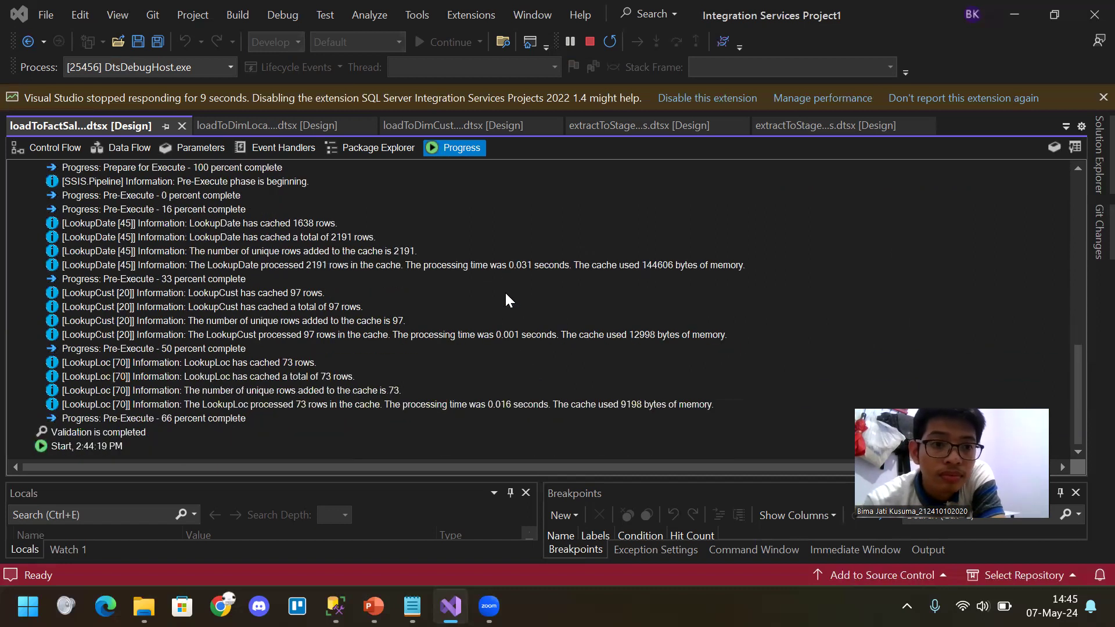
{"action": "scroll", "coordinate": [504, 291], "scroll_direction": "up", "scroll_amount": 1}
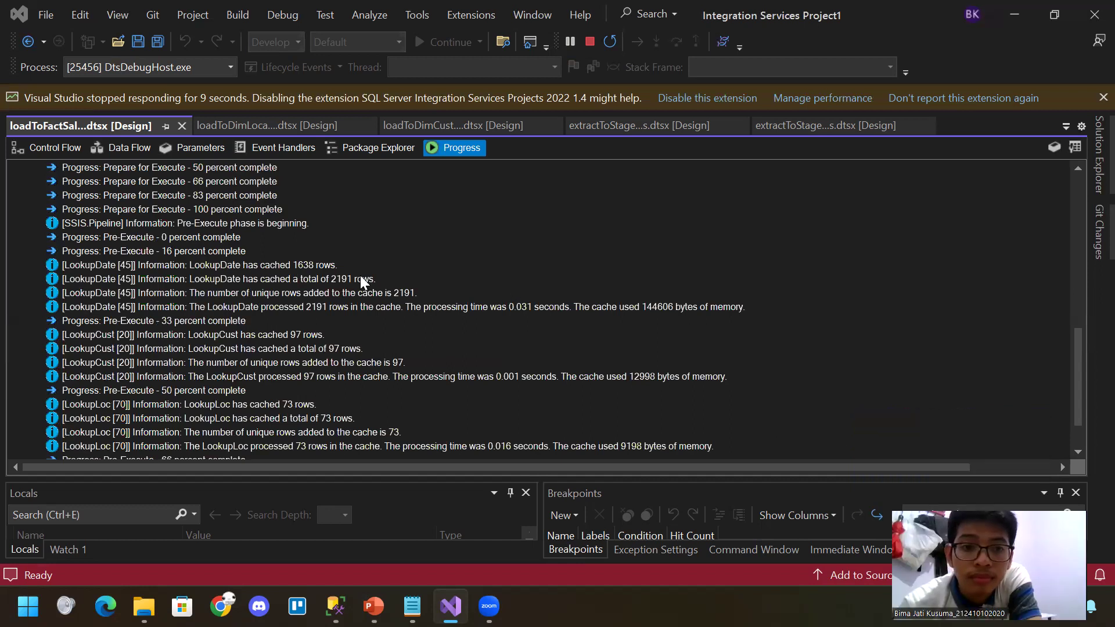
{"action": "scroll", "coordinate": [360, 279], "scroll_direction": "down", "scroll_amount": 2}
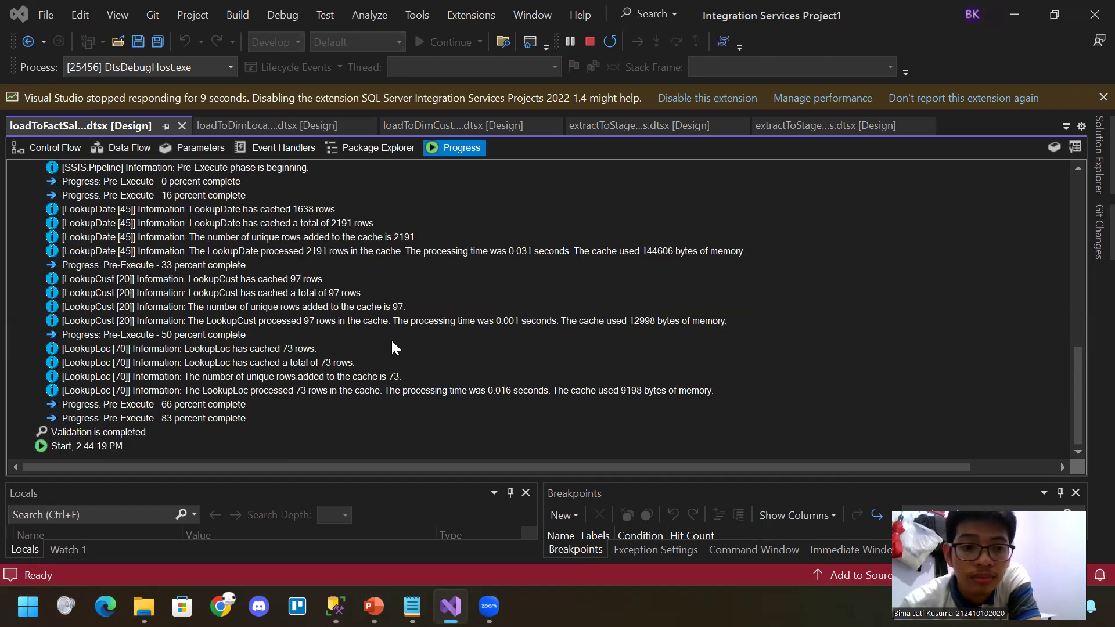
{"action": "scroll", "coordinate": [392, 339], "scroll_direction": "down", "scroll_amount": 4}
{"action": "scroll", "coordinate": [392, 341], "scroll_direction": "down", "scroll_amount": 4}
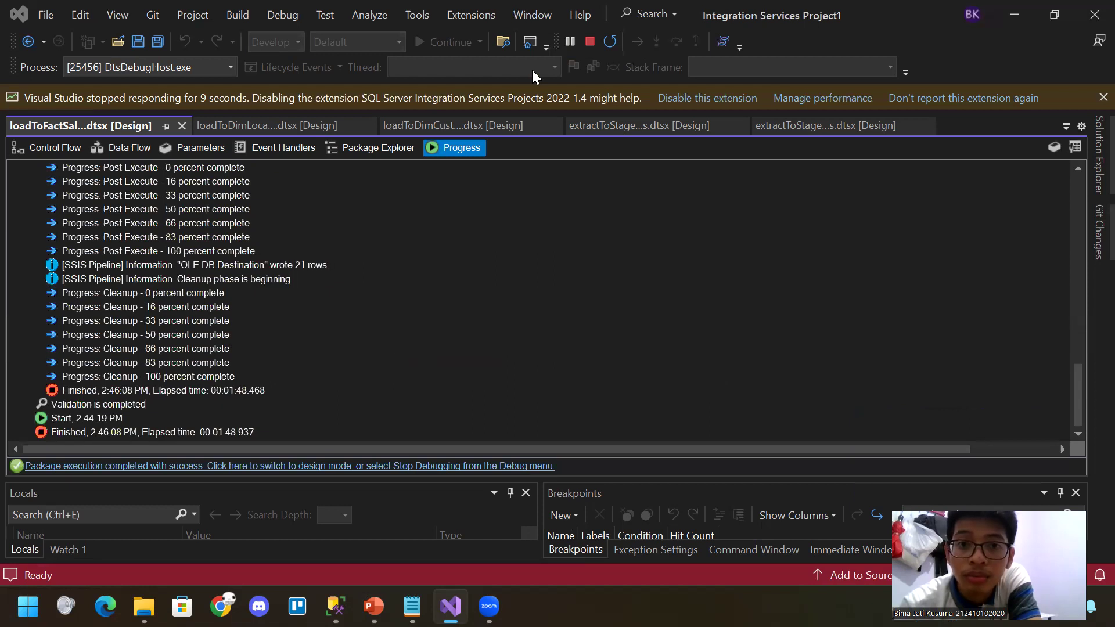
Stop debugging, look back over the execution results, and return to loadToFactSales' data flow design
{"action": "left_click", "coordinate": [590, 42]}
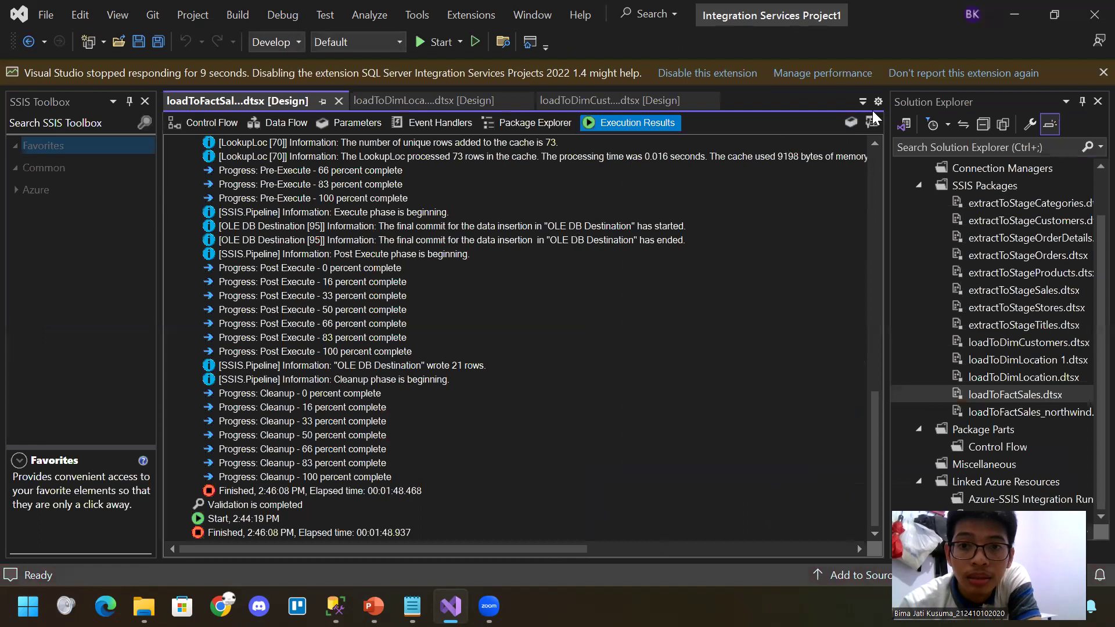
{"action": "scroll", "coordinate": [482, 226], "scroll_direction": "up", "scroll_amount": 15}
{"action": "scroll", "coordinate": [465, 211], "scroll_direction": "up", "scroll_amount": 10}
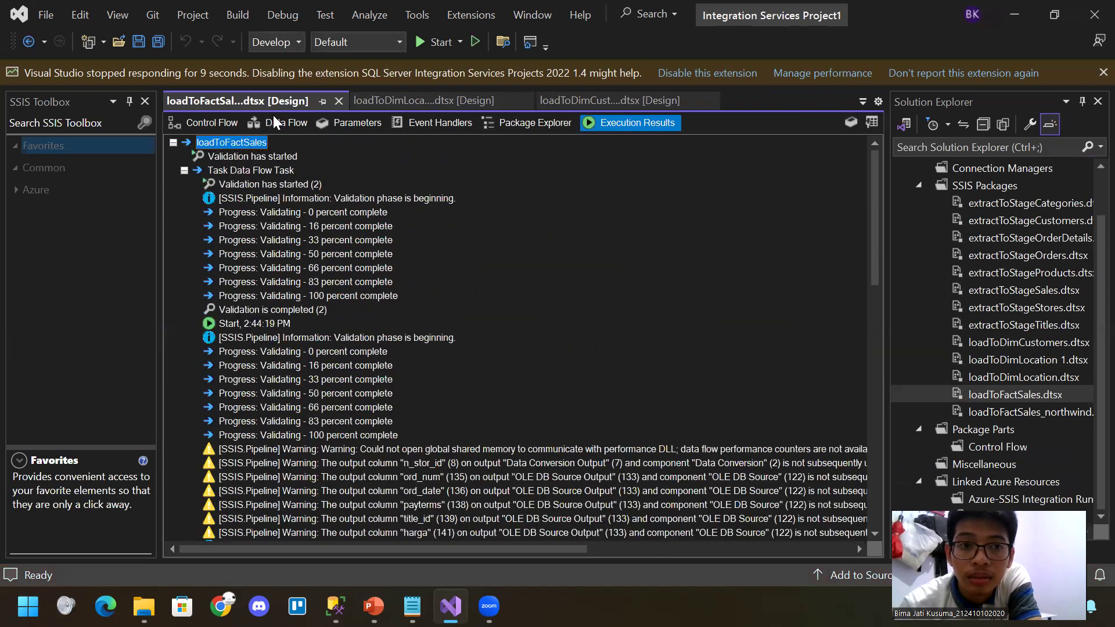
{"action": "left_click", "coordinate": [211, 122]}
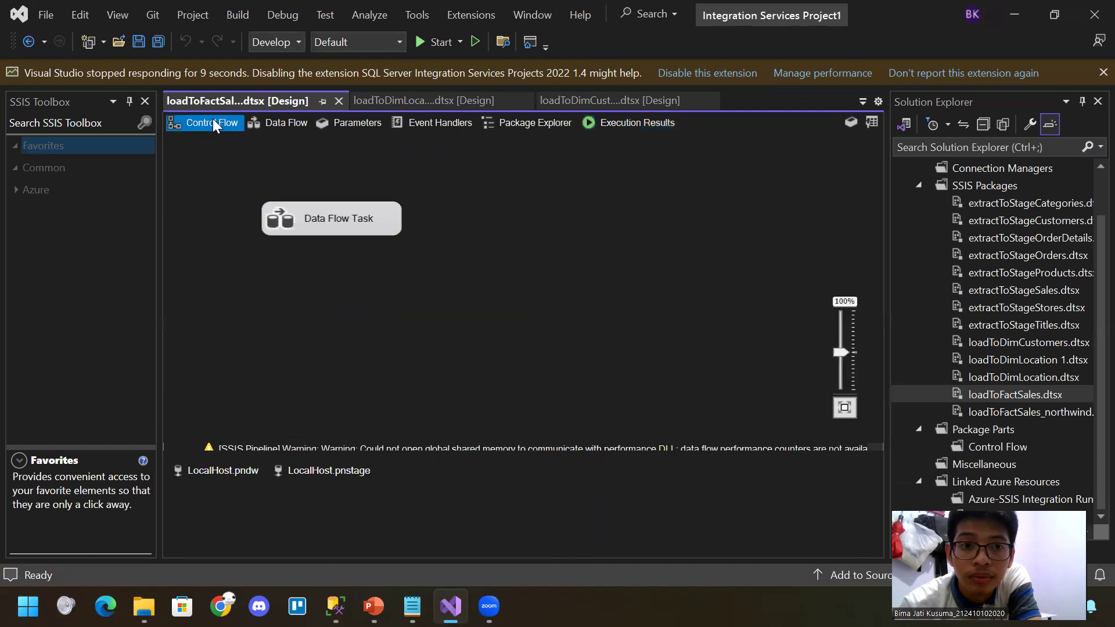
{"action": "left_click", "coordinate": [277, 122]}
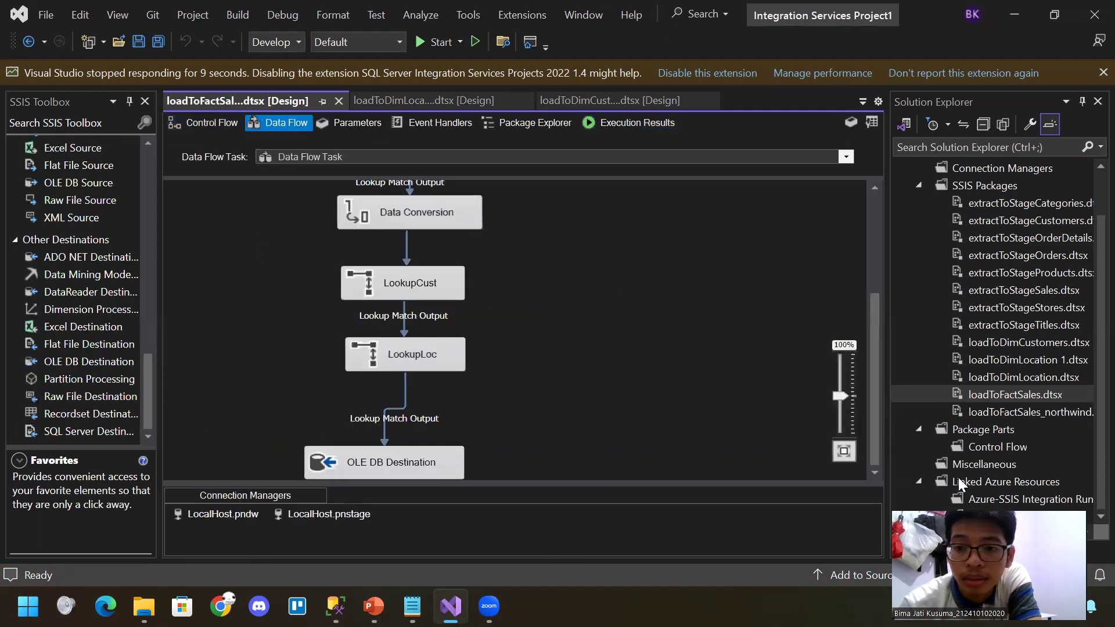
Open the loadToFactSales_northwind package and go into its Data Flow Task
{"action": "left_click", "coordinate": [1013, 414]}
{"action": "double_click", "coordinate": [1013, 414]}
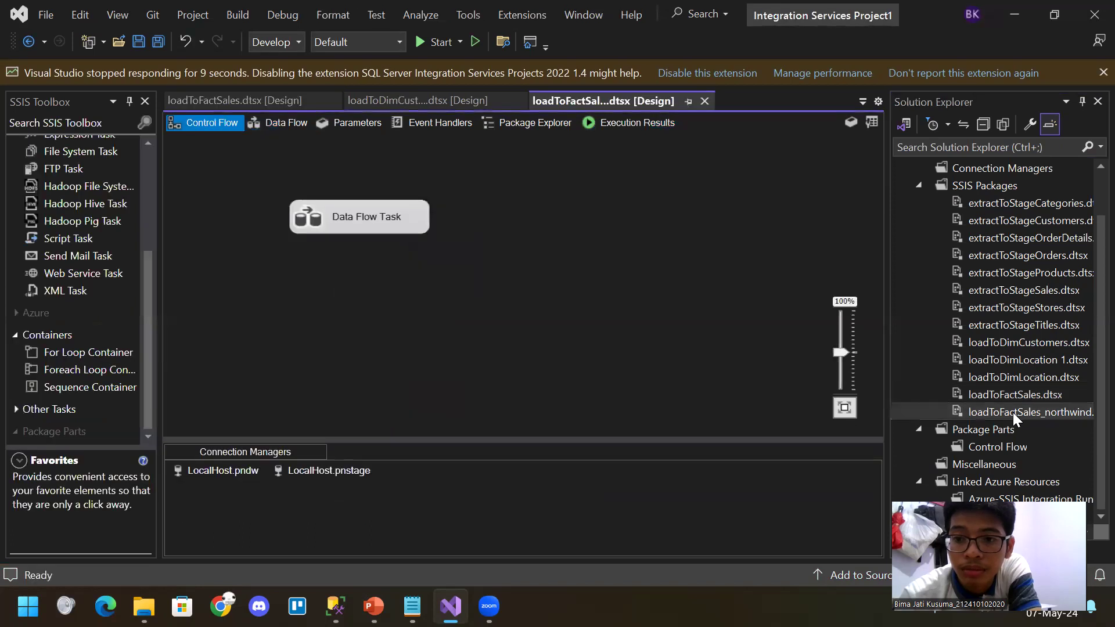
{"action": "double_click", "coordinate": [347, 223]}
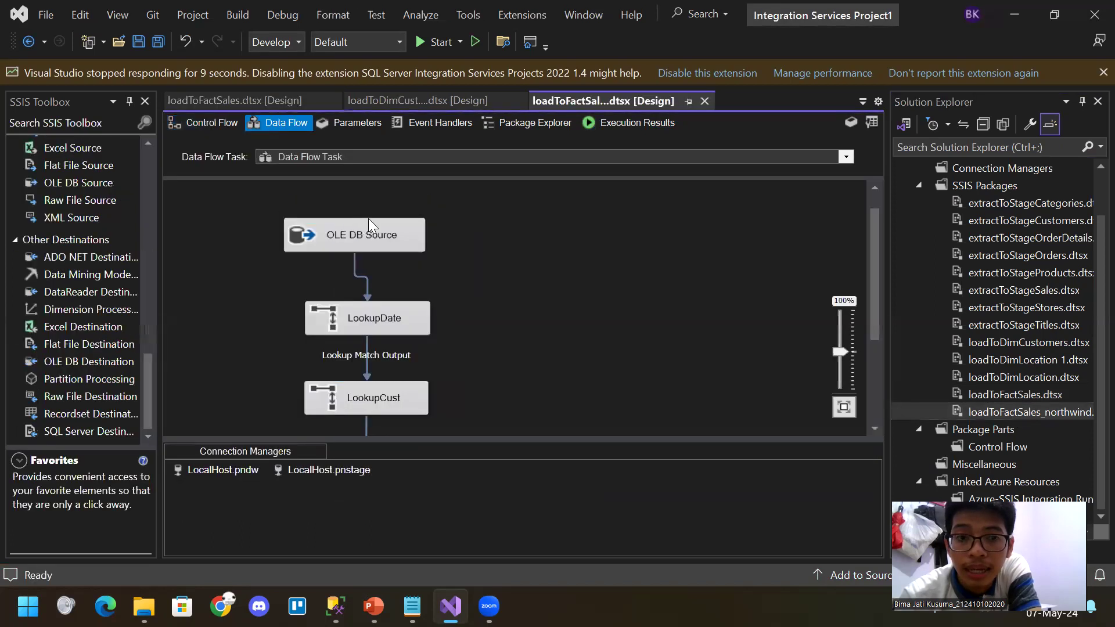
Review the OLE DB Source's connection, source view and columns, and close its editor without changes
{"action": "left_click", "coordinate": [362, 219]}
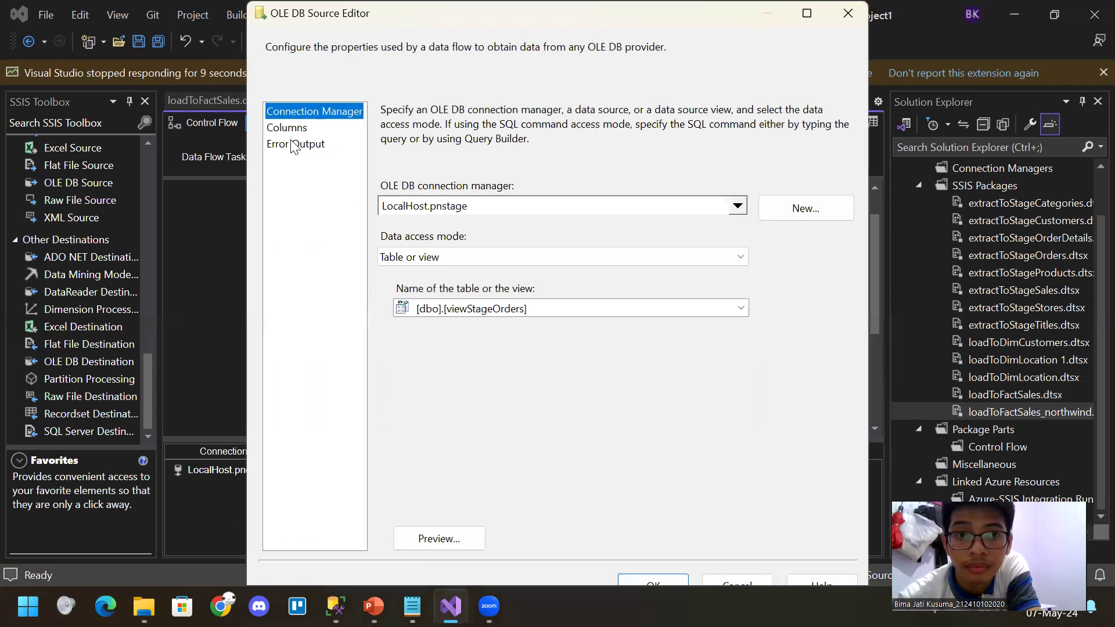
{"action": "left_click", "coordinate": [287, 128]}
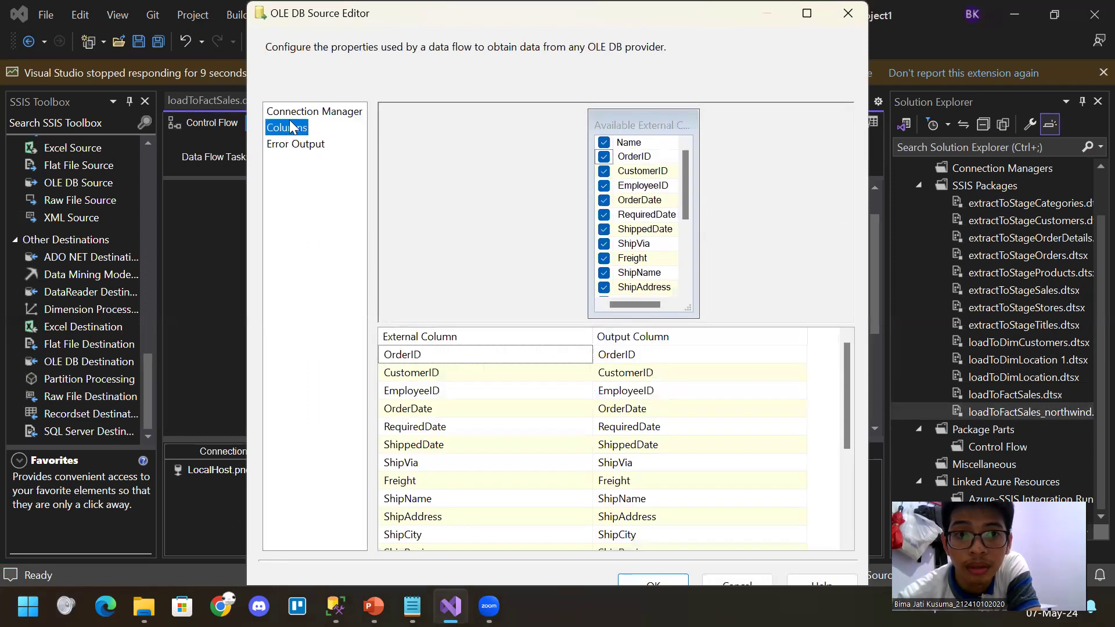
{"action": "left_click", "coordinate": [290, 115]}
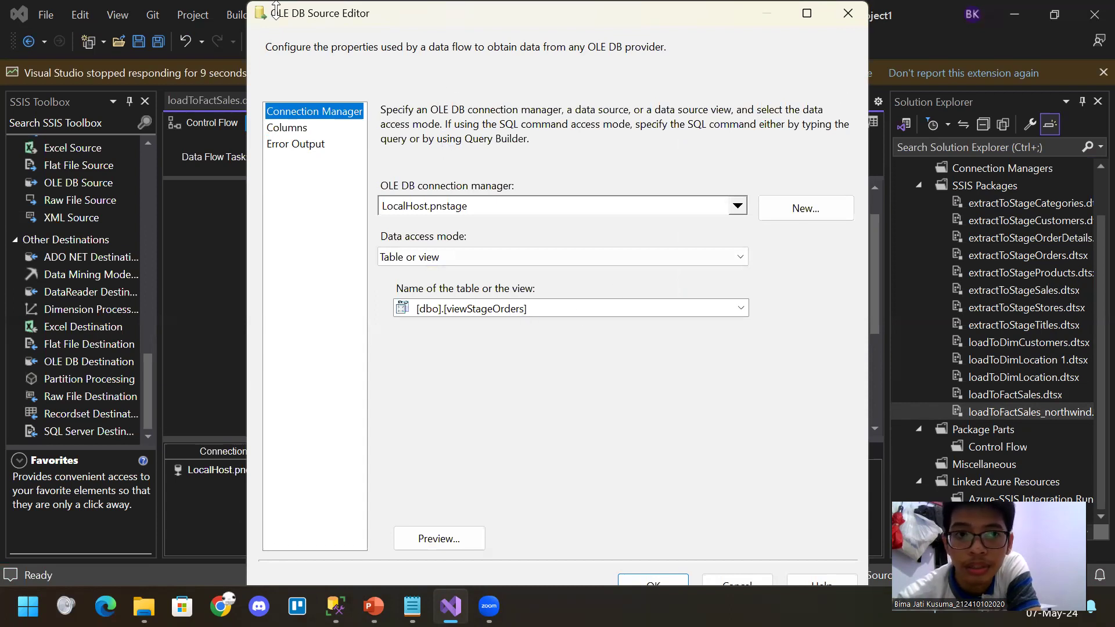
{"action": "left_click_drag", "start_coordinate": [272, 16], "coordinate": [249, 241]}
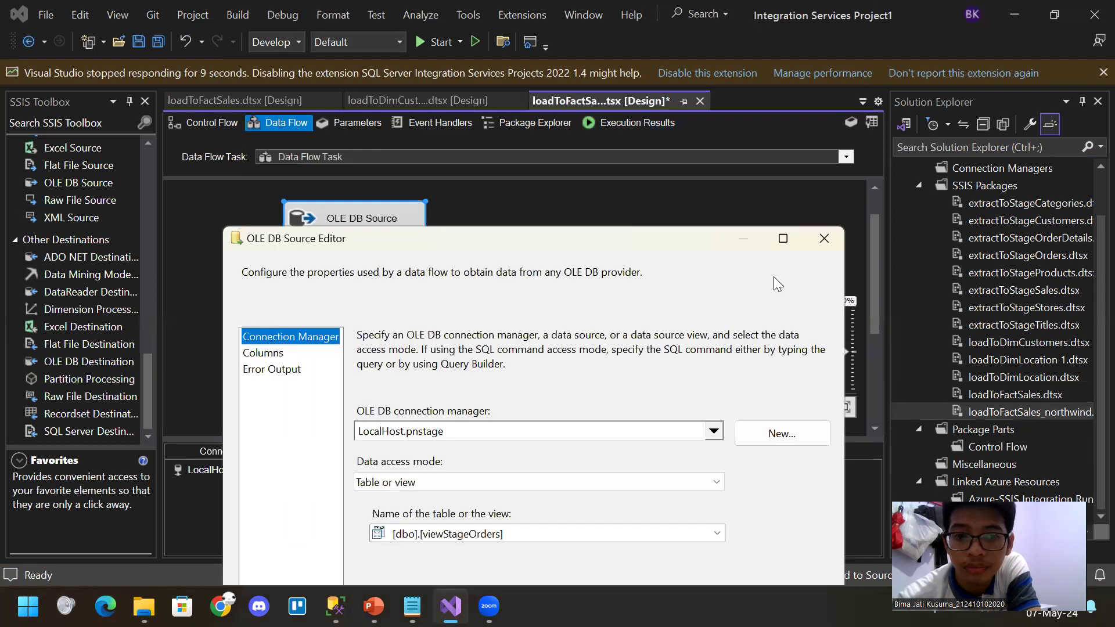
{"action": "left_click", "coordinate": [819, 246]}
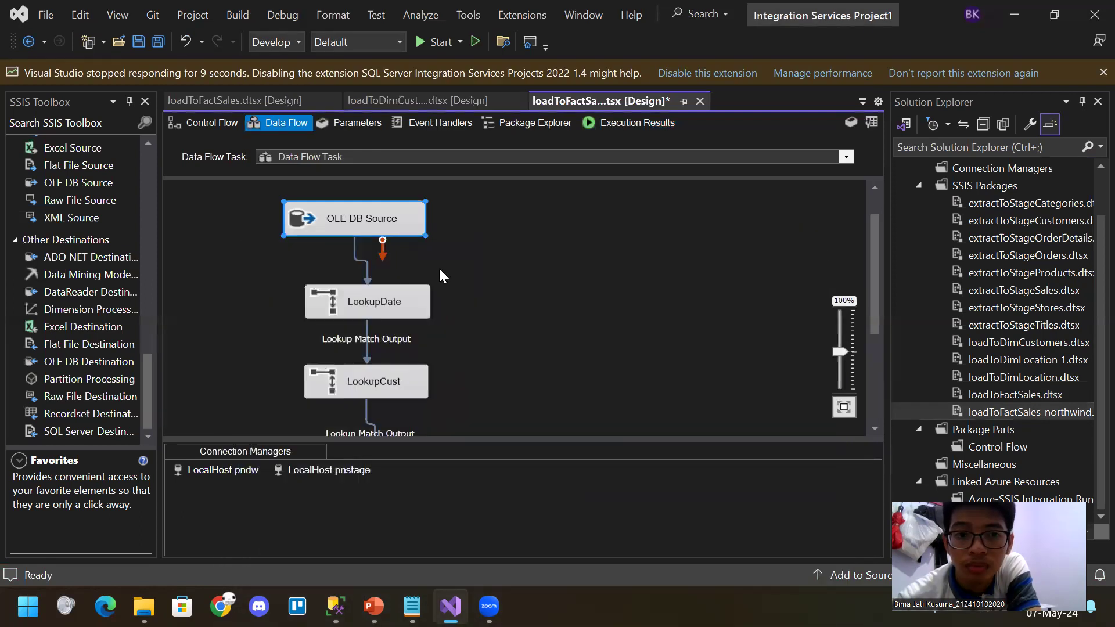
Examine the LookupDate transformation's general, connection and column-mapping settings down to the order date column, and close the editor
{"action": "left_click", "coordinate": [398, 315]}
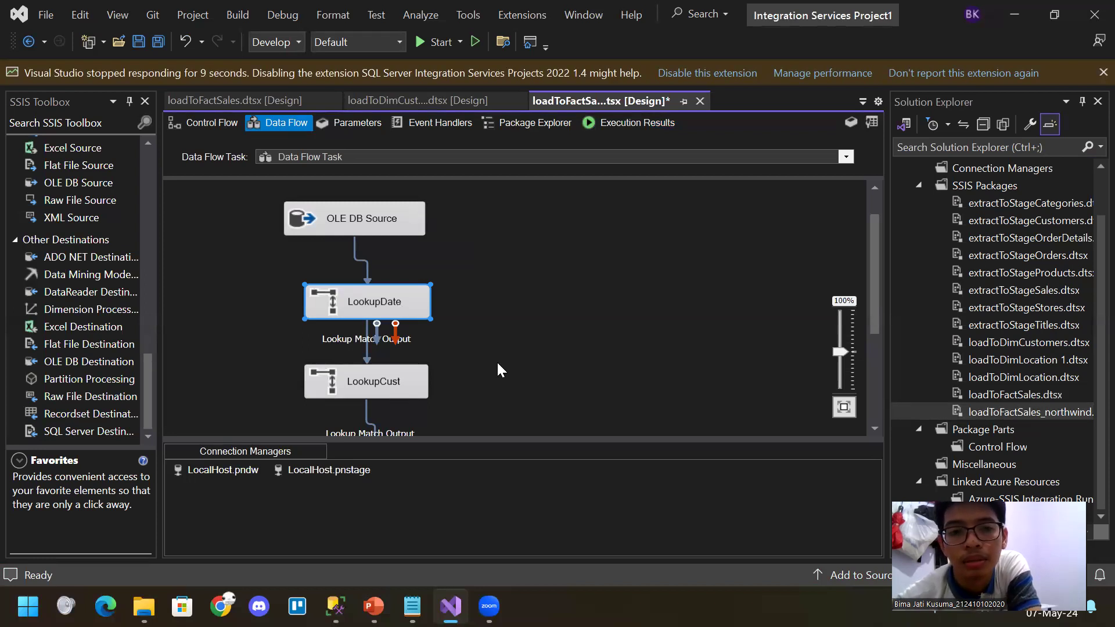
{"action": "double_click", "coordinate": [416, 388]}
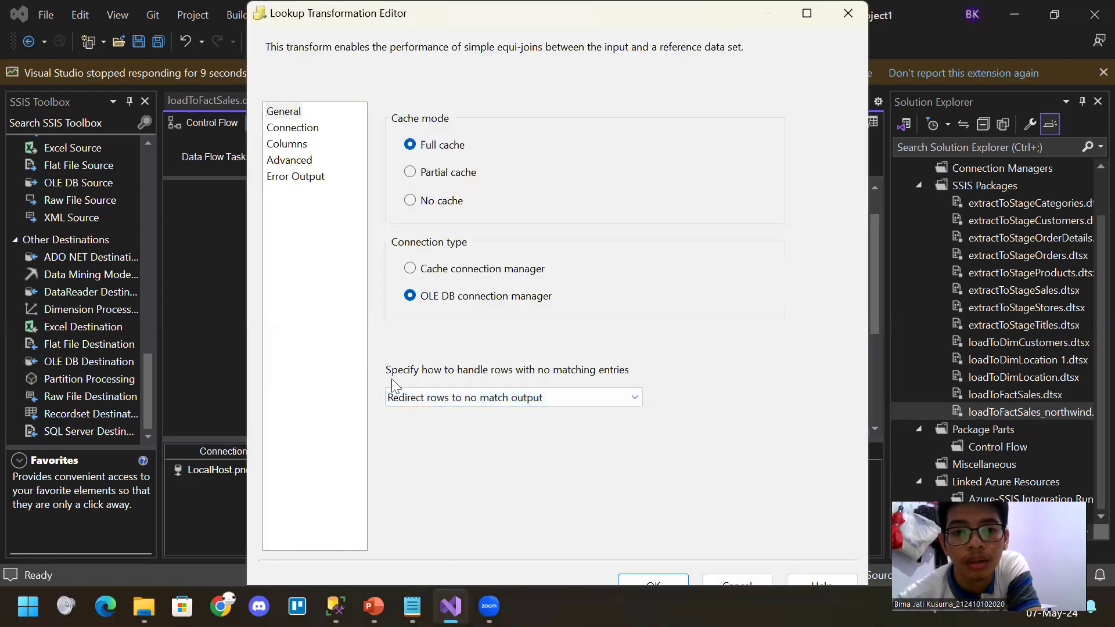
{"action": "left_click", "coordinate": [293, 129]}
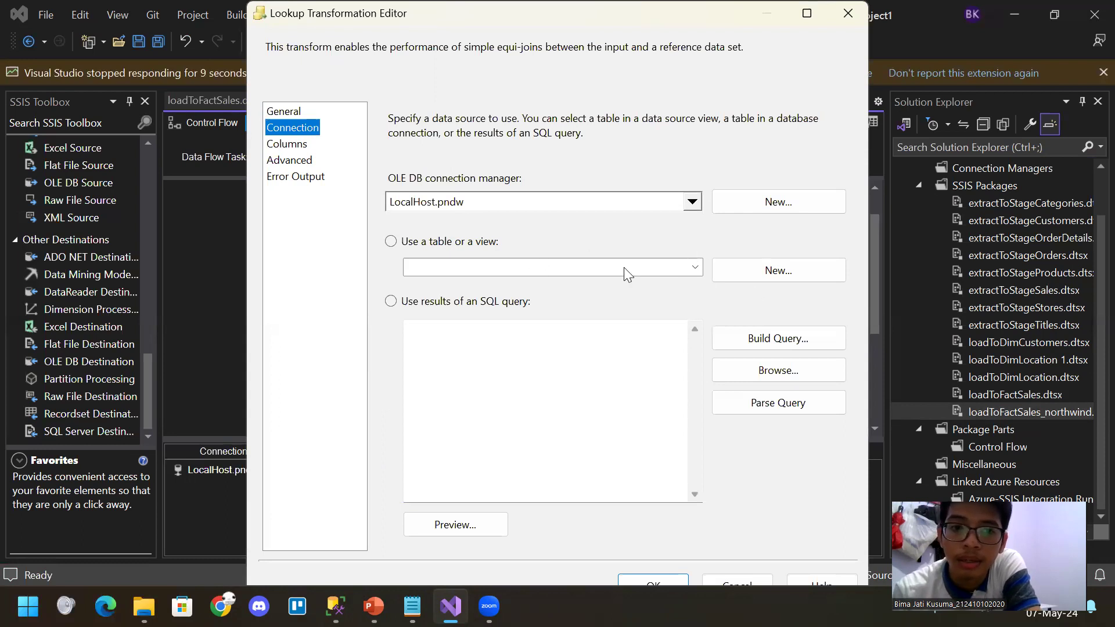
{"action": "left_click", "coordinate": [287, 144]}
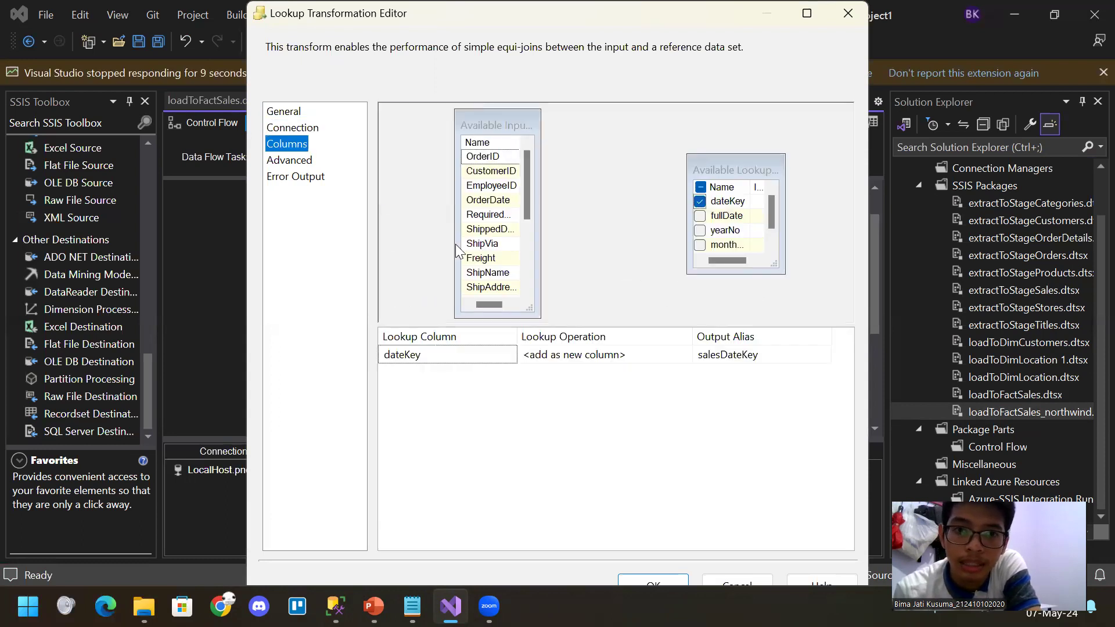
{"action": "scroll", "coordinate": [532, 240], "scroll_direction": "down", "scroll_amount": 4}
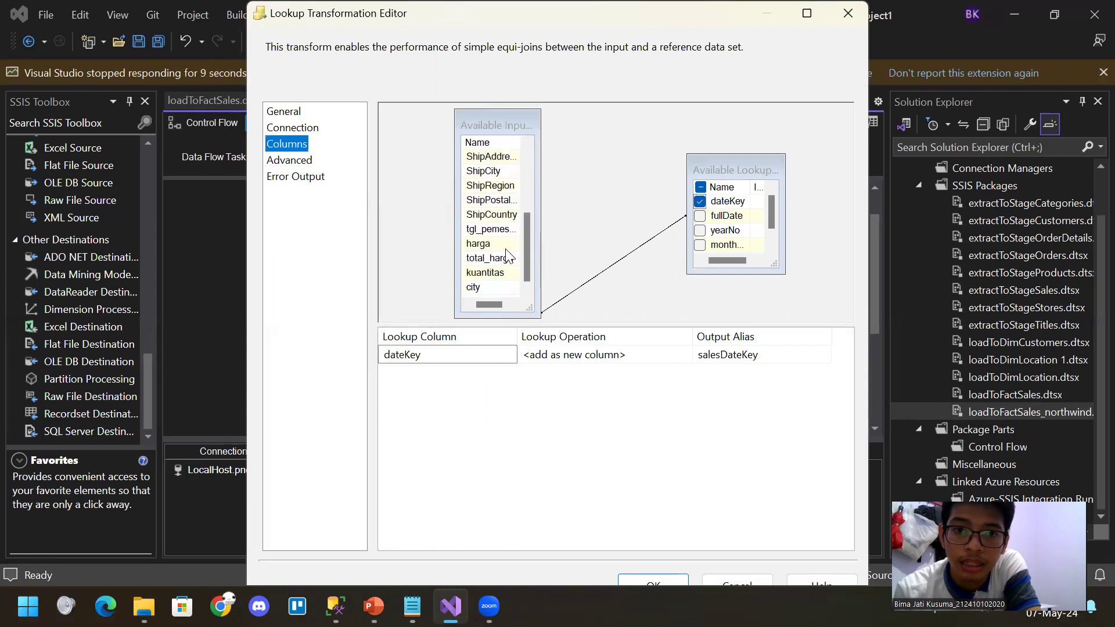
{"action": "left_click_drag", "start_coordinate": [529, 267], "coordinate": [526, 277]}
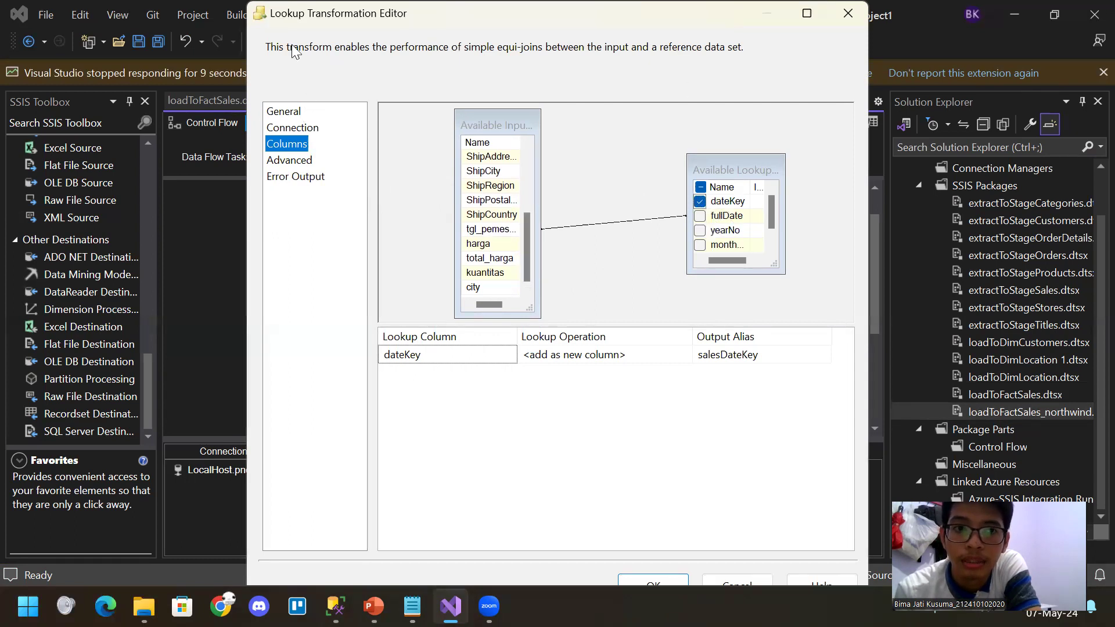
{"action": "left_click_drag", "start_coordinate": [275, 16], "coordinate": [231, 194]}
{"action": "left_click", "coordinate": [804, 192]}
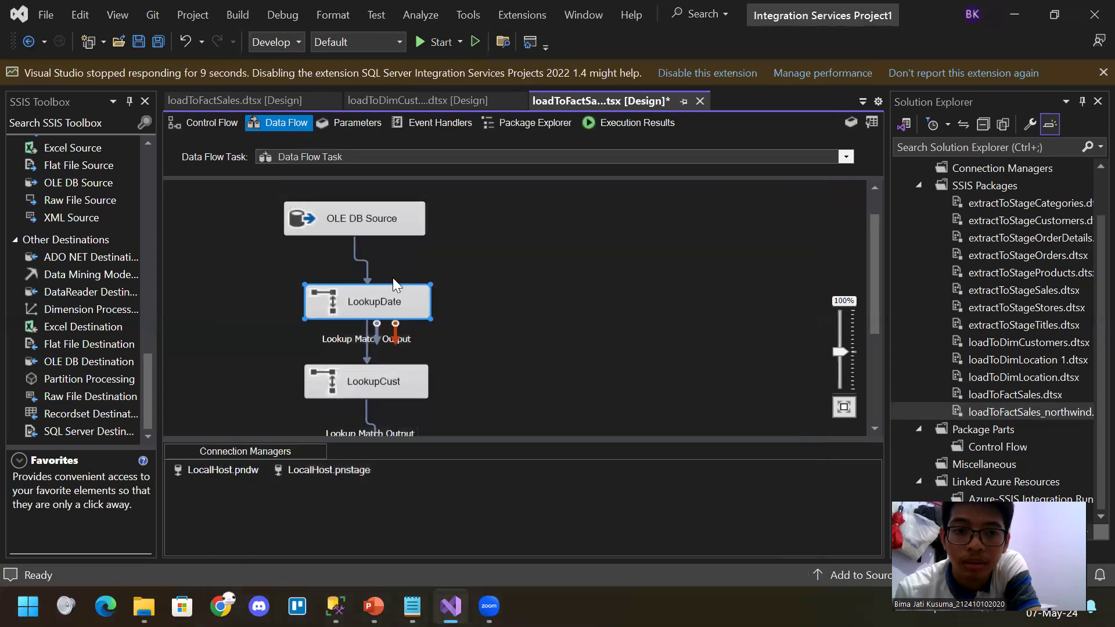
Look through the LookupCust and LookupLoc stages of the data flow and open the OLE DB Destination to check its target table
{"action": "scroll", "coordinate": [407, 291], "scroll_direction": "down", "scroll_amount": 4}
{"action": "scroll", "coordinate": [415, 285], "scroll_direction": "up", "scroll_amount": 1}
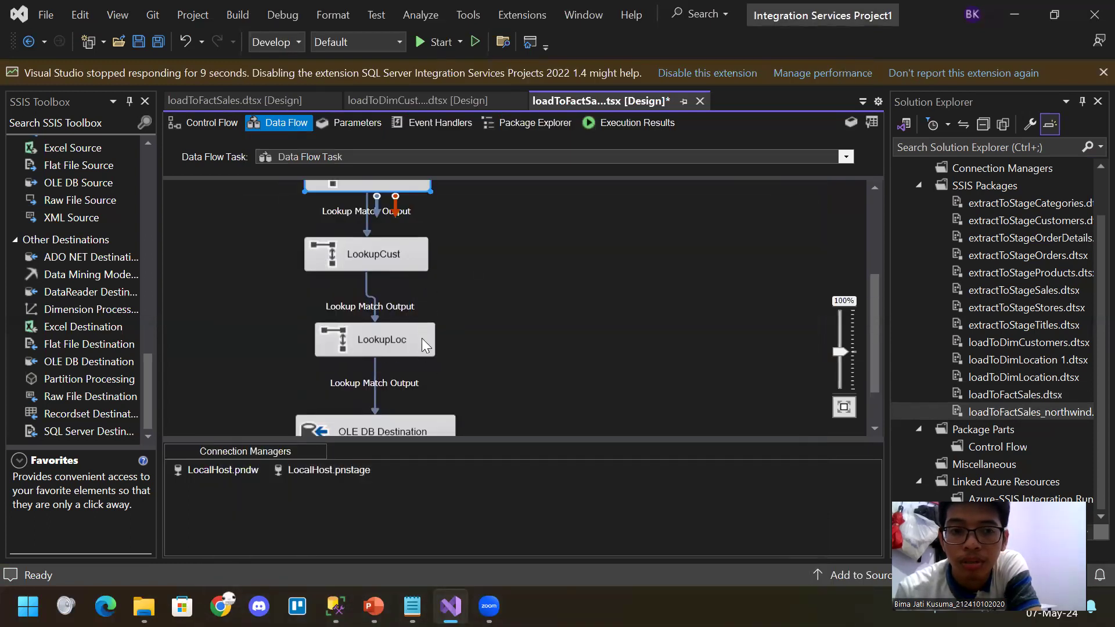
{"action": "scroll", "coordinate": [426, 329], "scroll_direction": "down", "scroll_amount": 1}
{"action": "scroll", "coordinate": [409, 252], "scroll_direction": "up", "scroll_amount": 1}
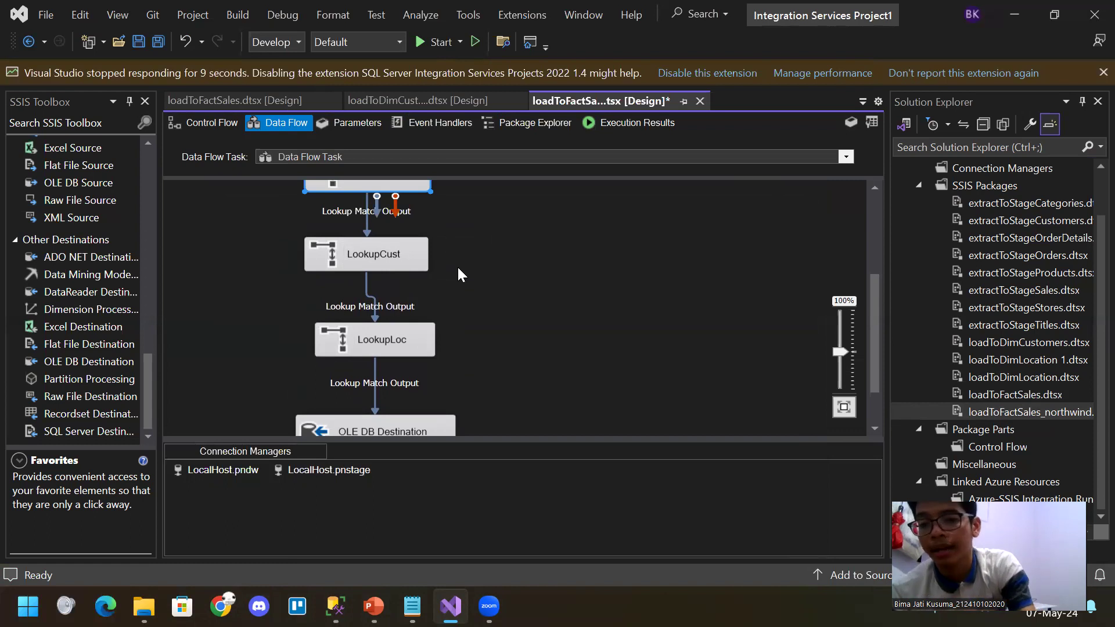
{"action": "scroll", "coordinate": [432, 314], "scroll_direction": "down", "scroll_amount": 1}
{"action": "left_click", "coordinate": [411, 387]}
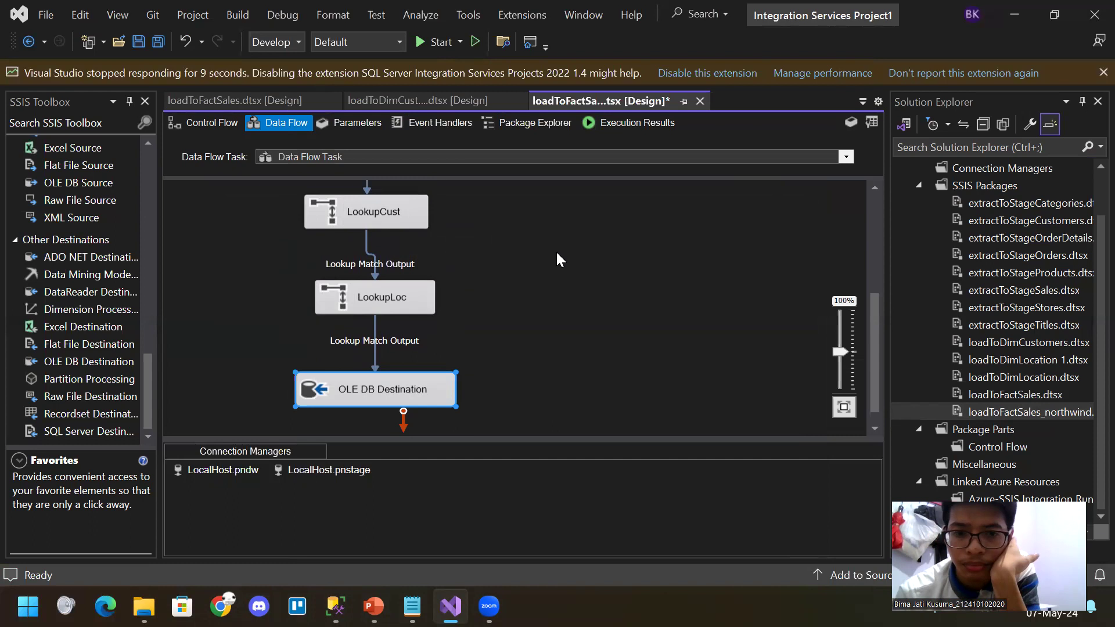
{"action": "double_click", "coordinate": [447, 384]}
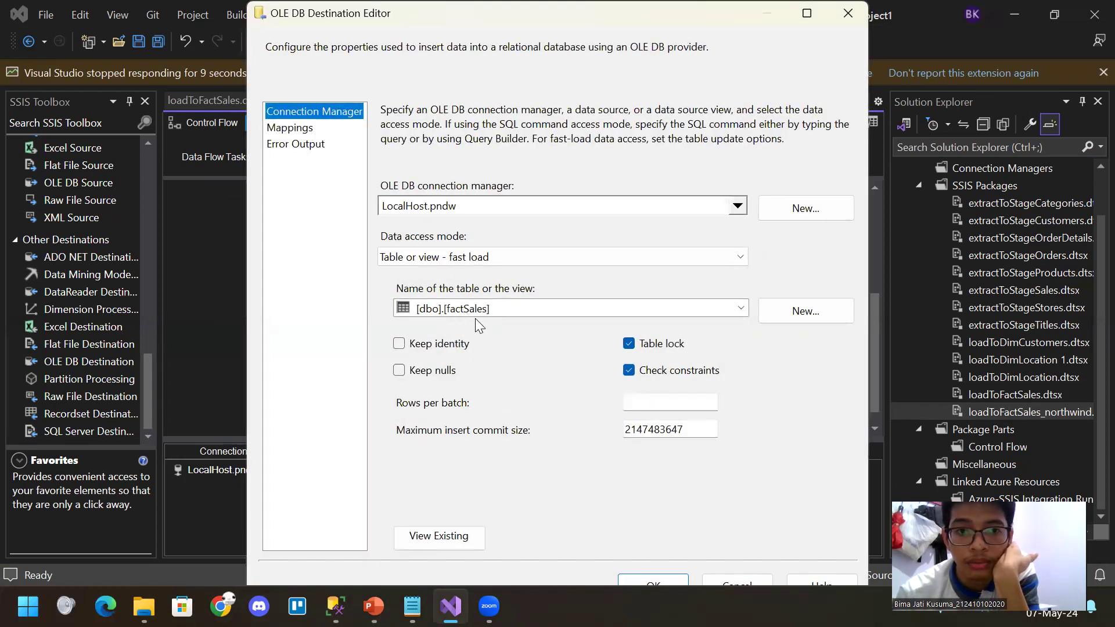
Examine the OLE DB Destination's mappings between the input and factSales columns, looking through both column lists, and close the editor
{"action": "left_click", "coordinate": [304, 130]}
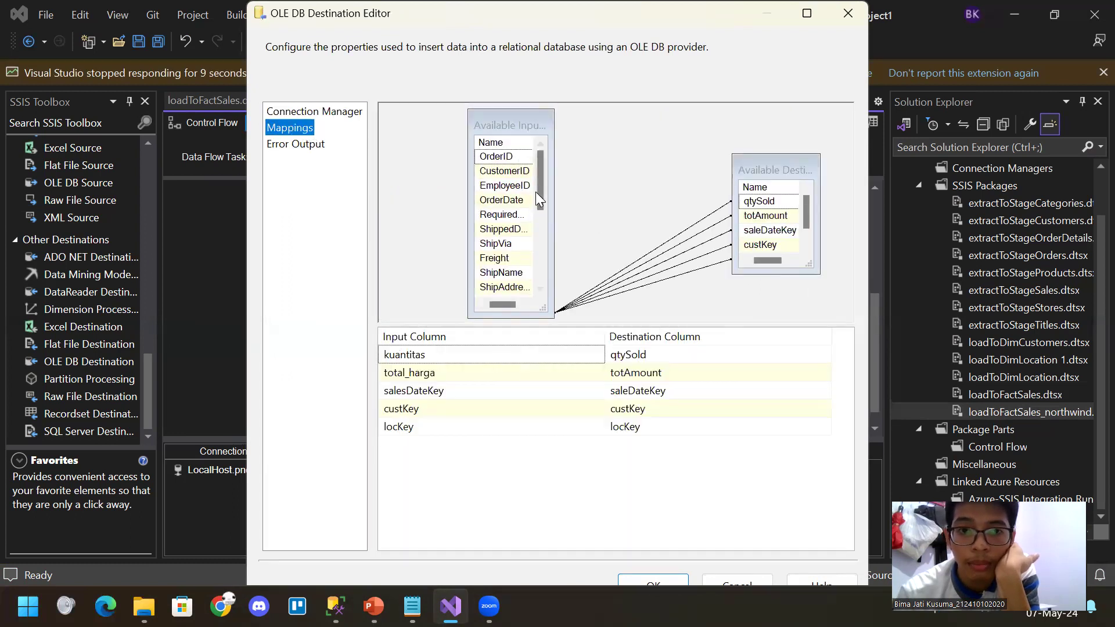
{"action": "left_click_drag", "start_coordinate": [543, 196], "coordinate": [537, 276]}
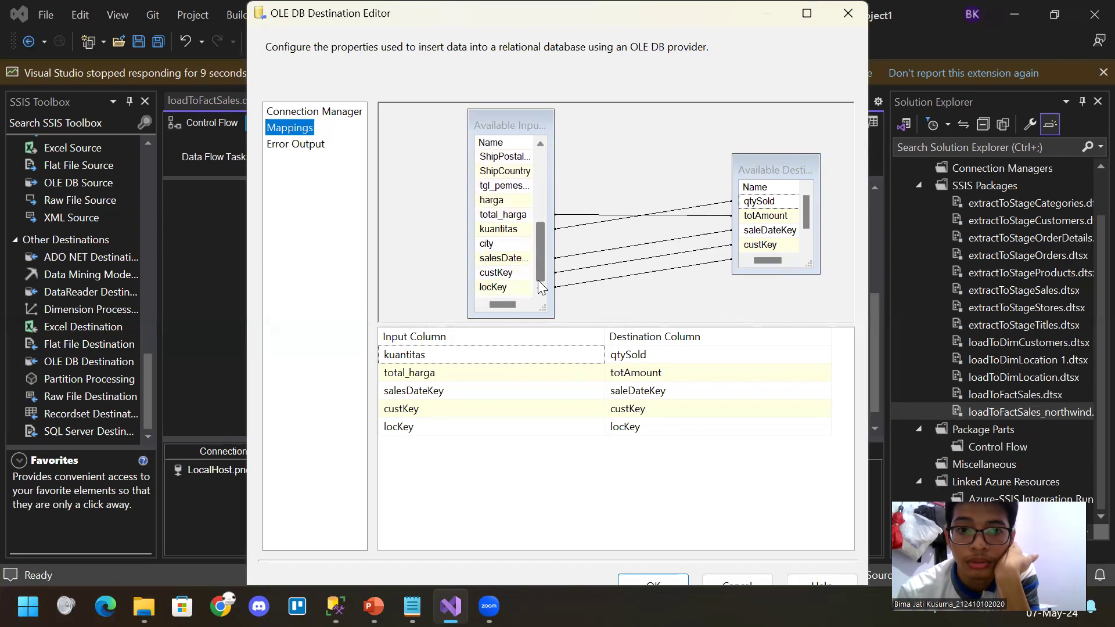
{"action": "left_click_drag", "start_coordinate": [805, 209], "coordinate": [805, 228]}
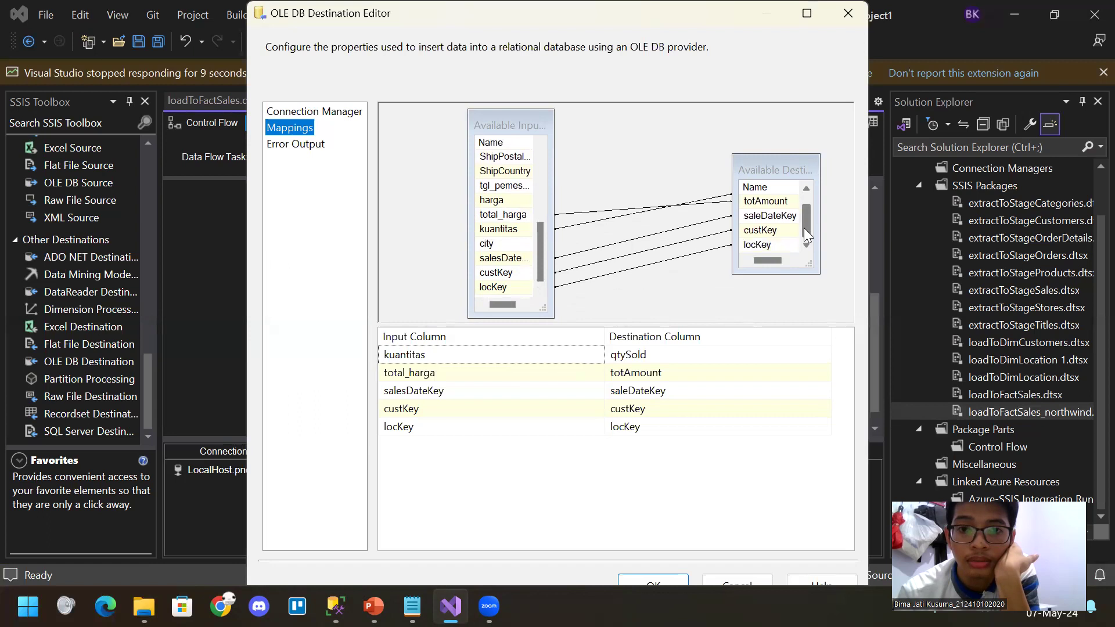
{"action": "left_click_drag", "start_coordinate": [806, 218], "coordinate": [806, 211]}
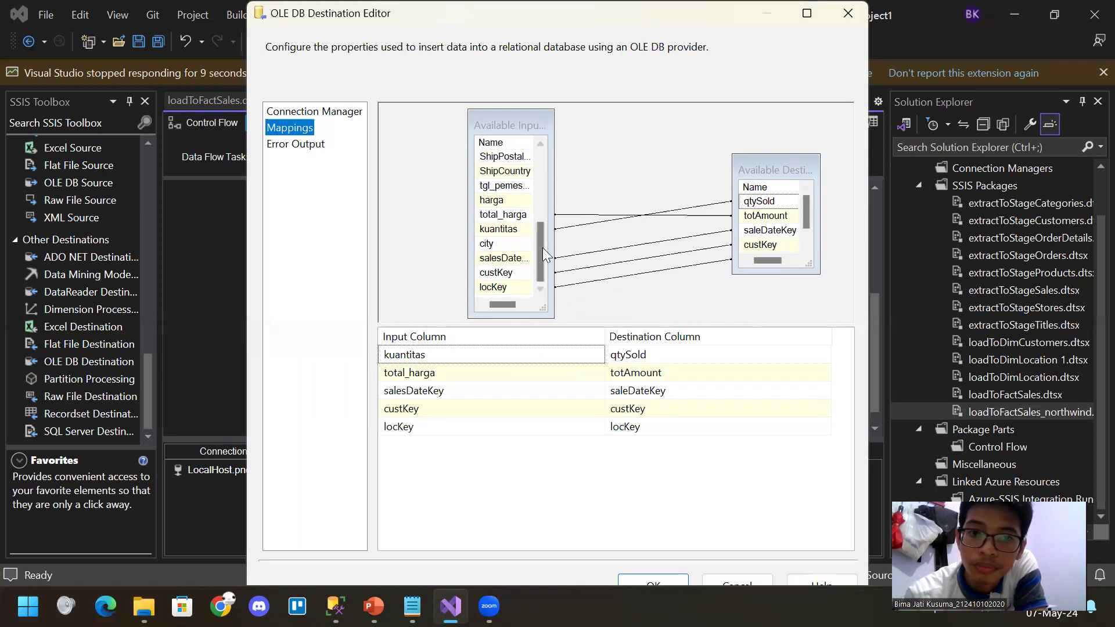
{"action": "left_click", "coordinate": [261, 19]}
{"action": "left_click", "coordinate": [225, 146]}
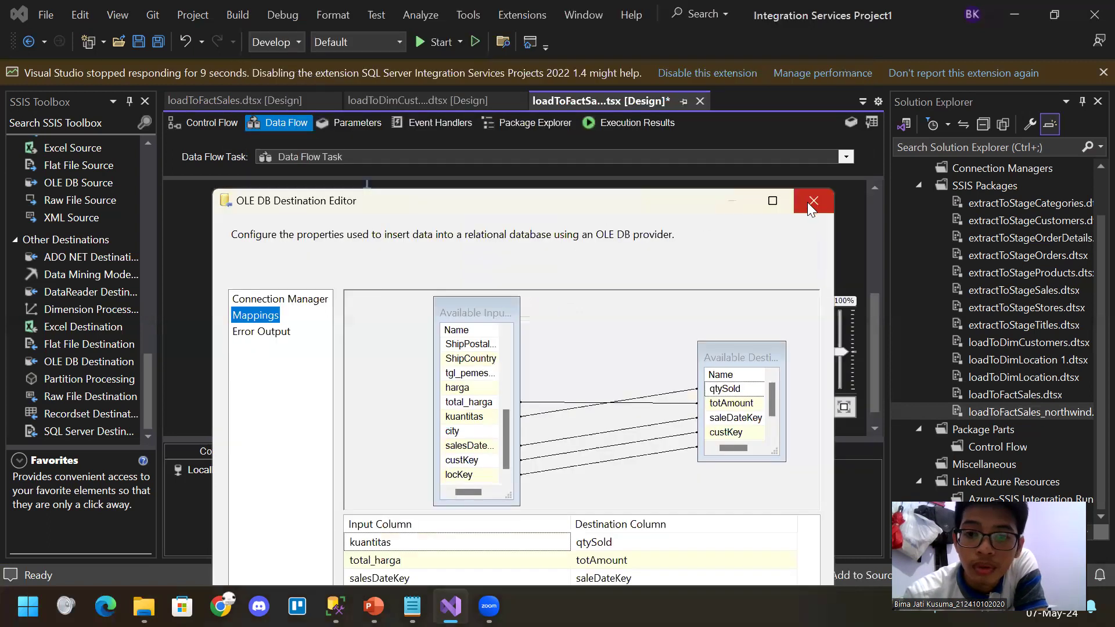
{"action": "left_click", "coordinate": [810, 199]}
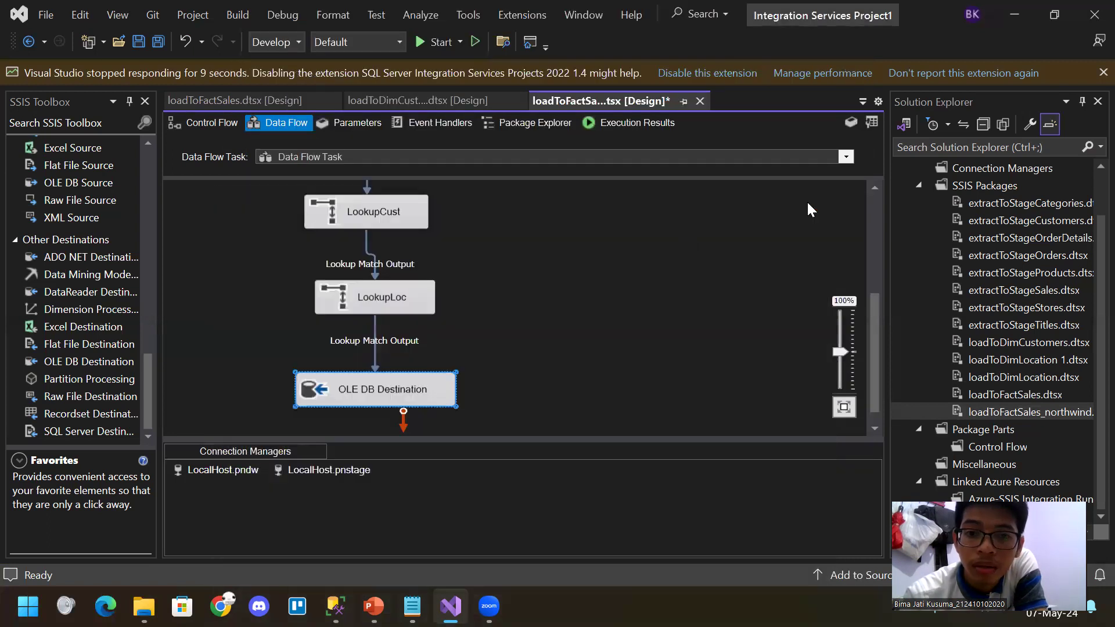
Run the loadToFactSales_northwind package and switch to SQL Server Management Studio
{"action": "left_click", "coordinate": [535, 306]}
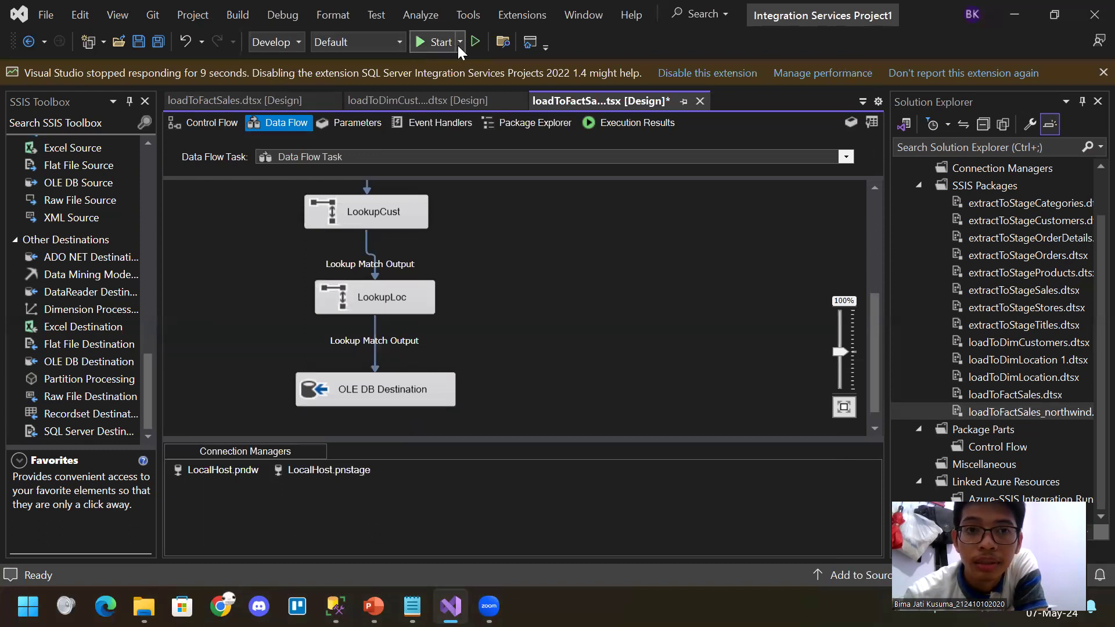
{"action": "left_click", "coordinate": [441, 42]}
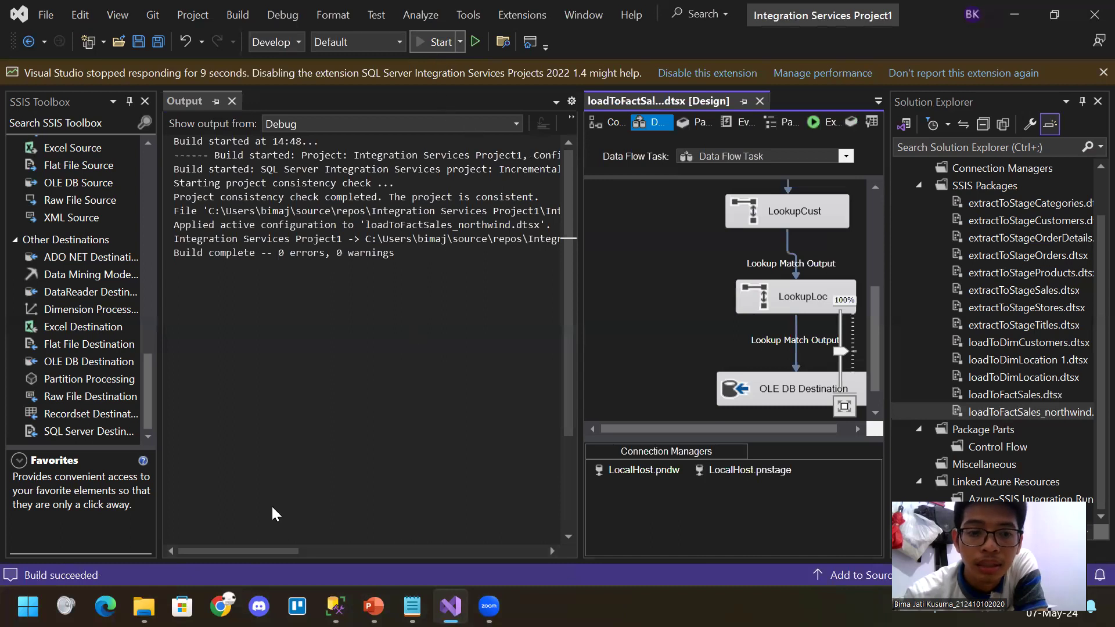
{"action": "left_click", "coordinate": [330, 598]}
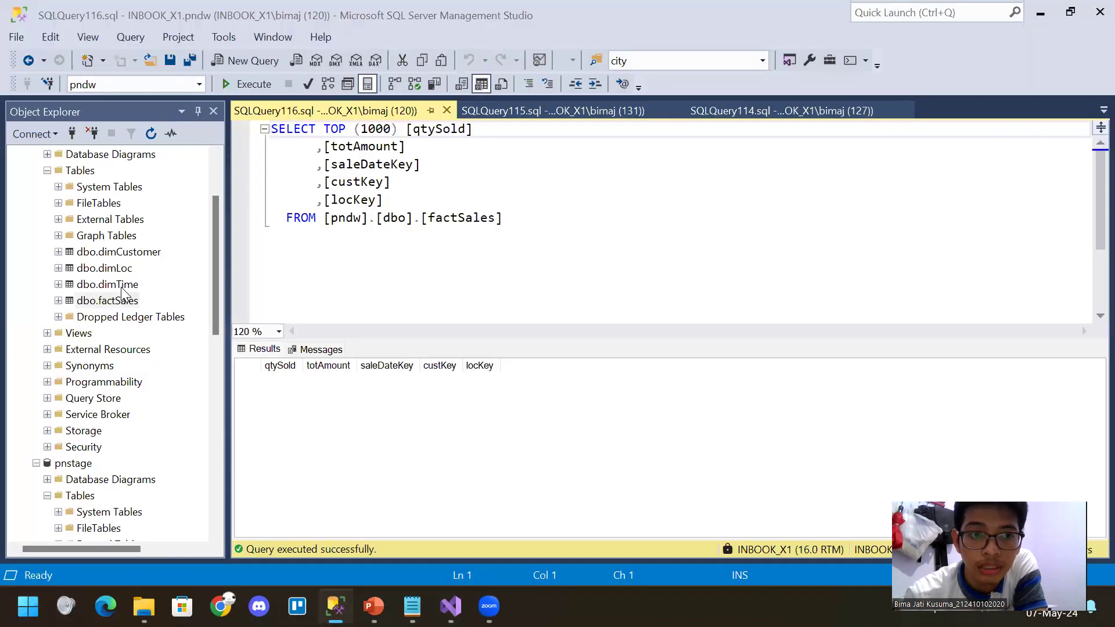
Query the top 1000 rows of dbo.factSales in the pndw database
{"action": "scroll", "coordinate": [113, 283], "scroll_direction": "up", "scroll_amount": 2}
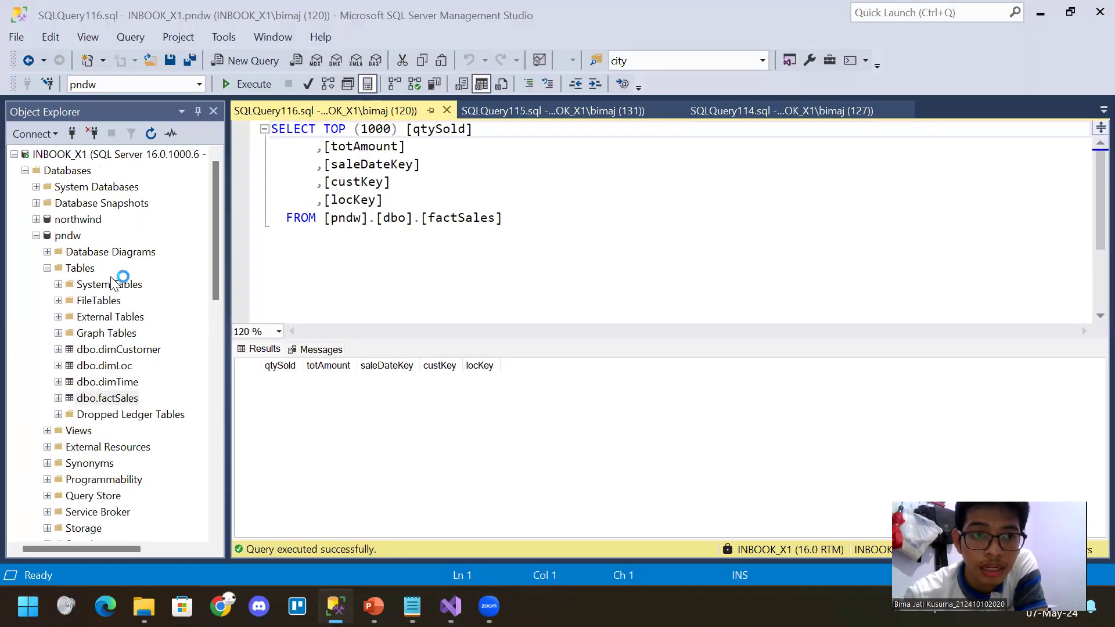
{"action": "left_click", "coordinate": [122, 400]}
{"action": "right_click", "coordinate": [120, 406]}
{"action": "left_click", "coordinate": [86, 383]}
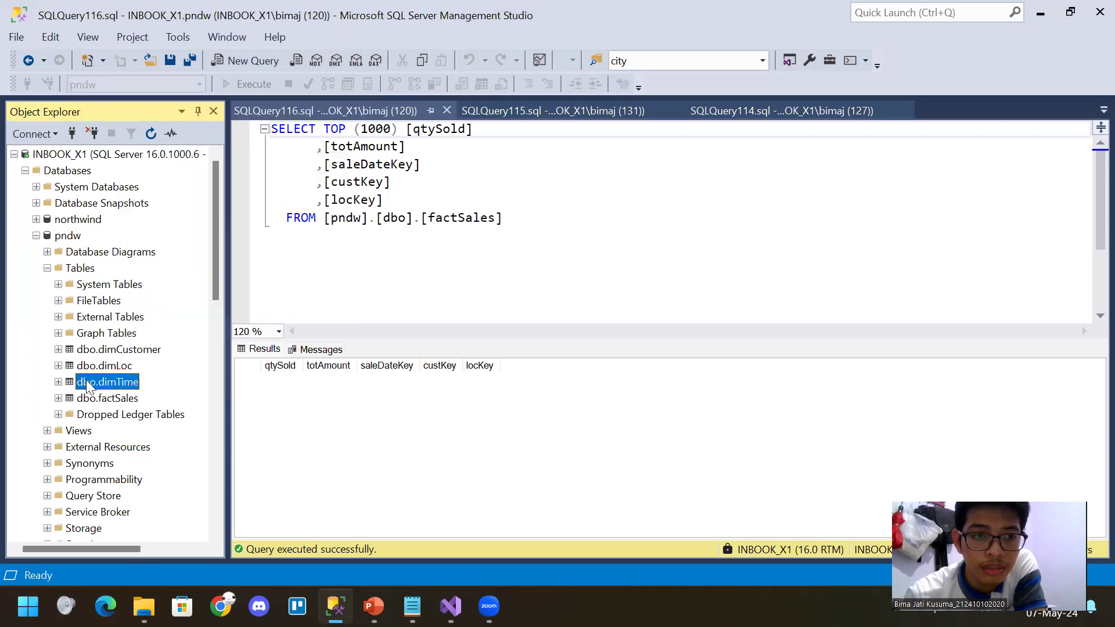
{"action": "right_click", "coordinate": [111, 399]}
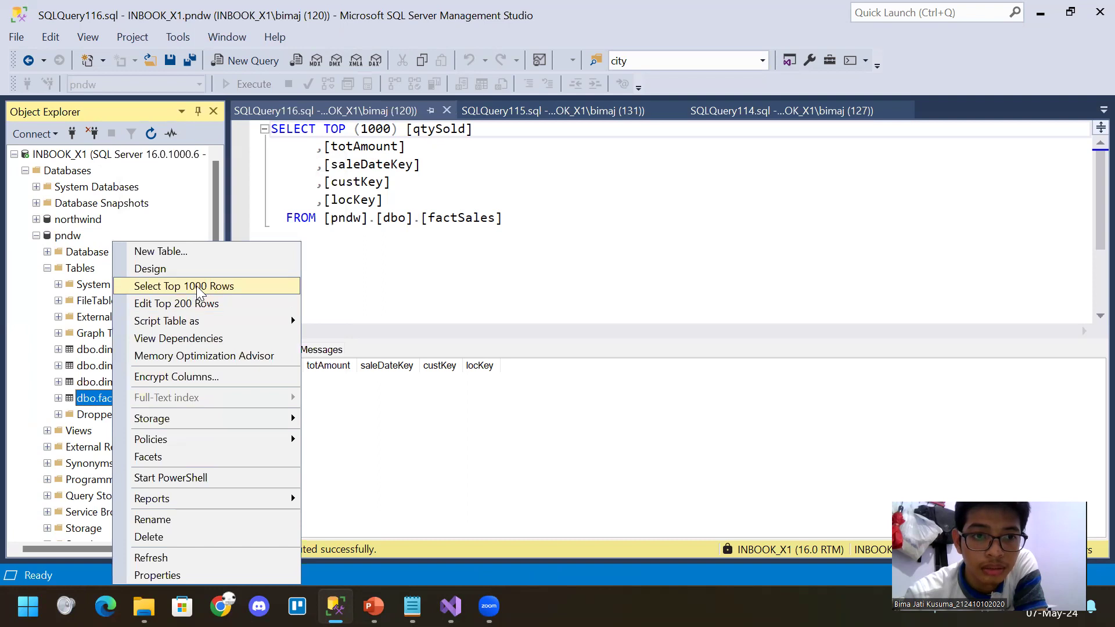
{"action": "left_click", "coordinate": [196, 284]}
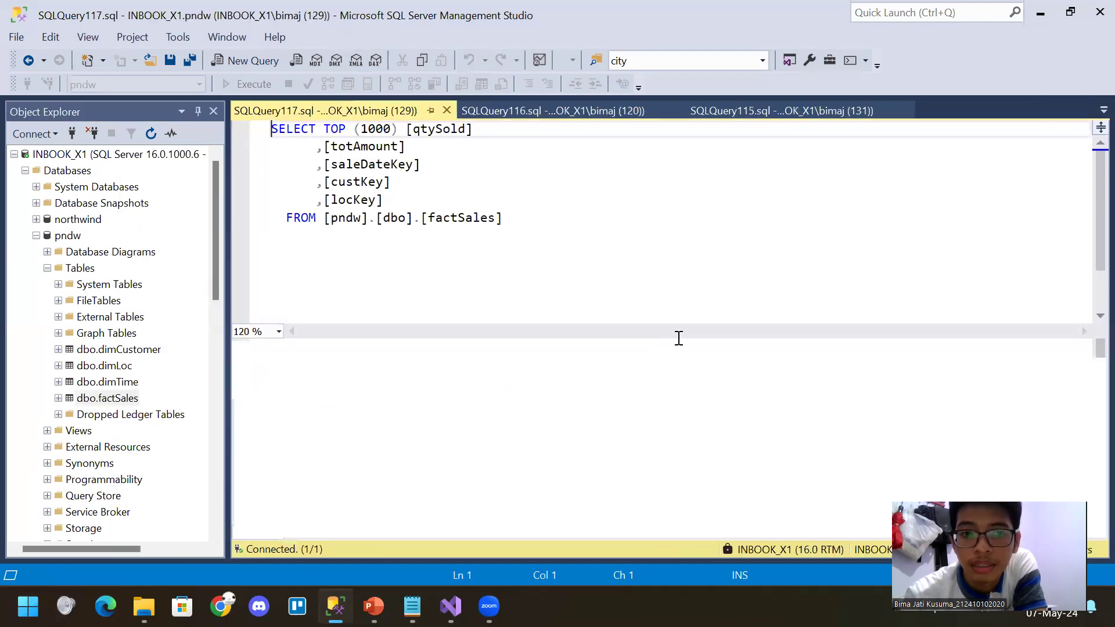
Examine the returned factSales rows from first to last, checking the quantity, amount, date, customer and location key columns
{"action": "scroll", "coordinate": [475, 426], "scroll_direction": "down", "scroll_amount": 3}
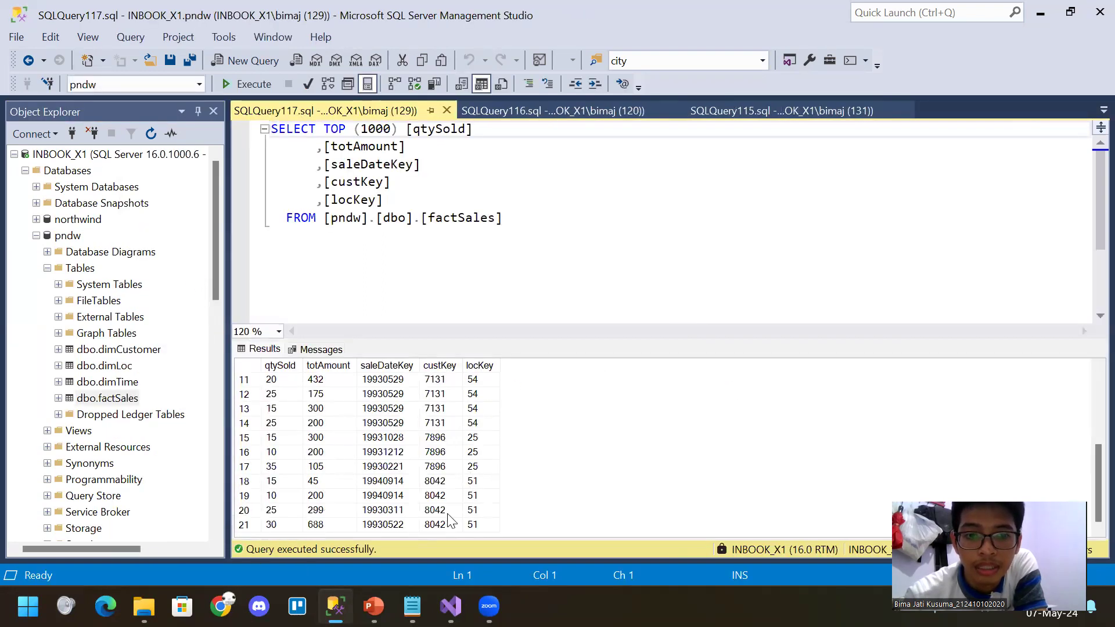
{"action": "scroll", "coordinate": [461, 503], "scroll_direction": "up", "scroll_amount": 3}
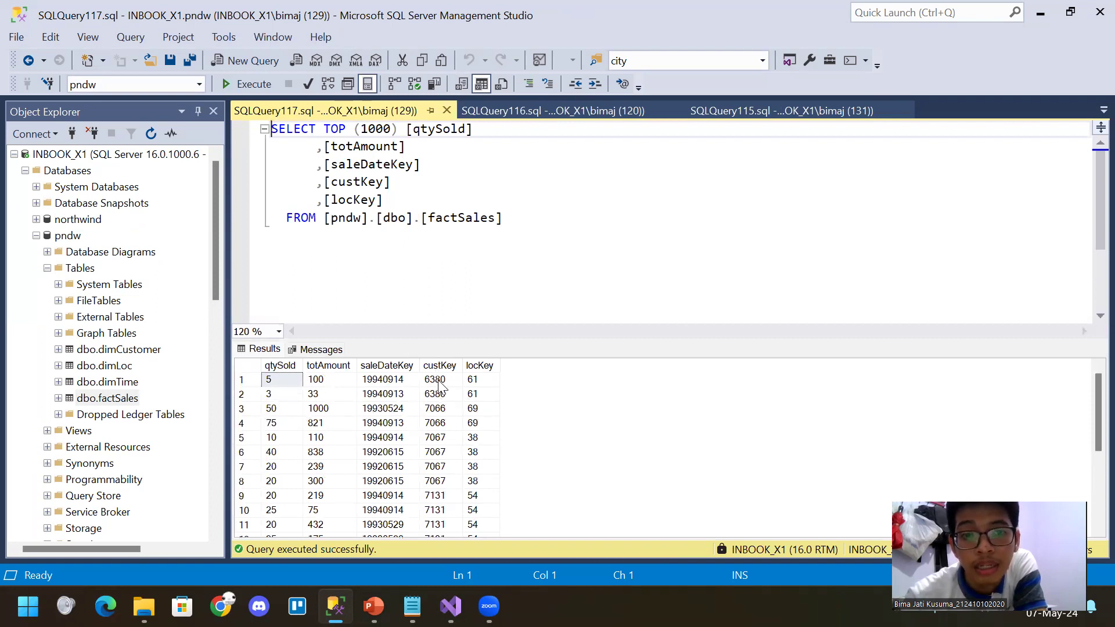
{"action": "scroll", "coordinate": [444, 418], "scroll_direction": "down", "scroll_amount": 3}
{"action": "scroll", "coordinate": [450, 424], "scroll_direction": "up", "scroll_amount": 2}
{"action": "scroll", "coordinate": [450, 424], "scroll_direction": "up", "scroll_amount": 2}
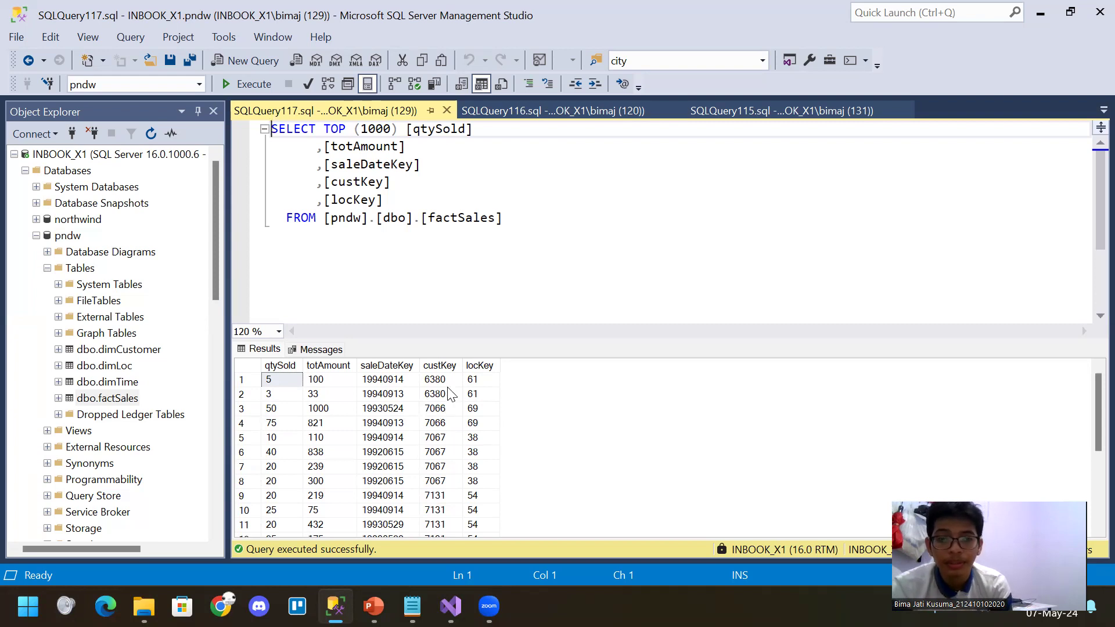
{"action": "scroll", "coordinate": [452, 395], "scroll_direction": "down", "scroll_amount": 3}
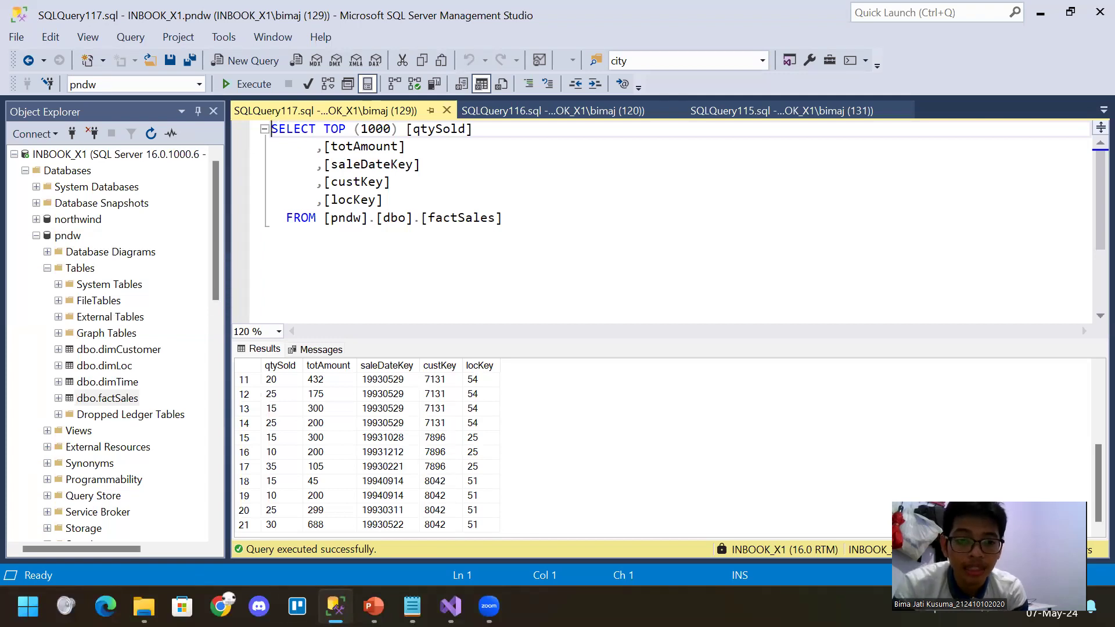
Switch to Visual Studio, examine the loadToFactSales_northwind package's execution progress log from validation to cleanup, and stop debugging
{"action": "mouse_move", "coordinate": [451, 606]}
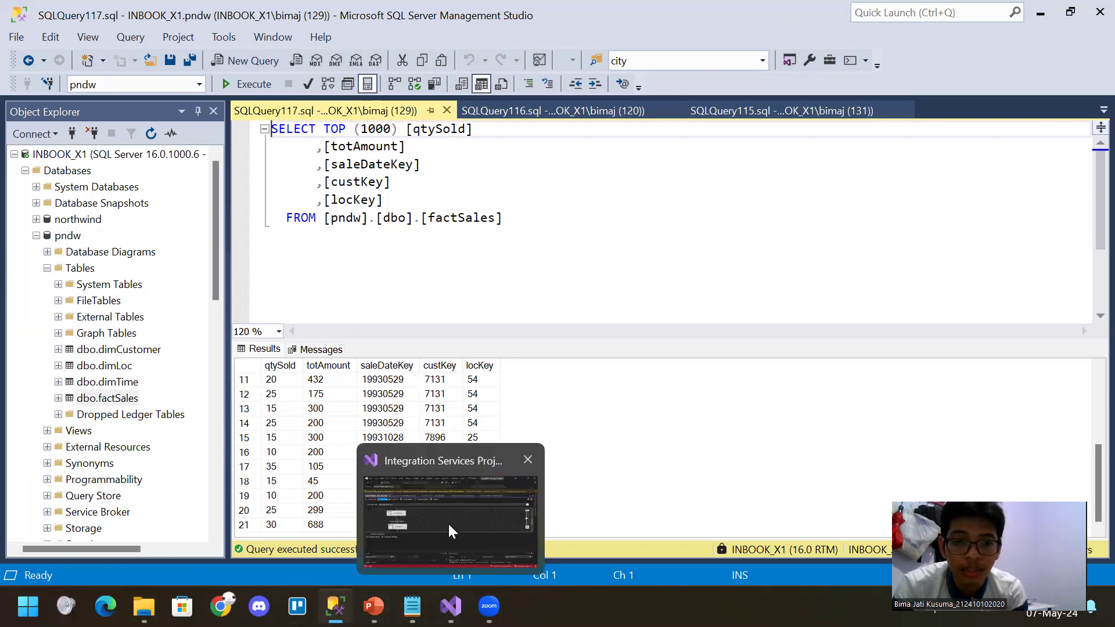
{"action": "left_click", "coordinate": [451, 523]}
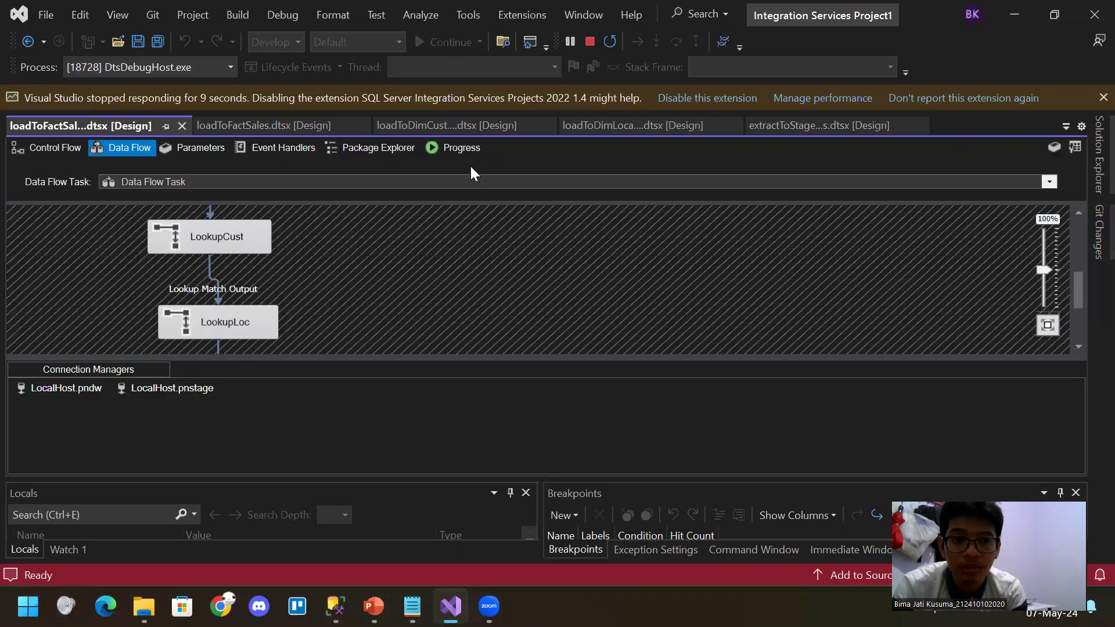
{"action": "left_click", "coordinate": [462, 152]}
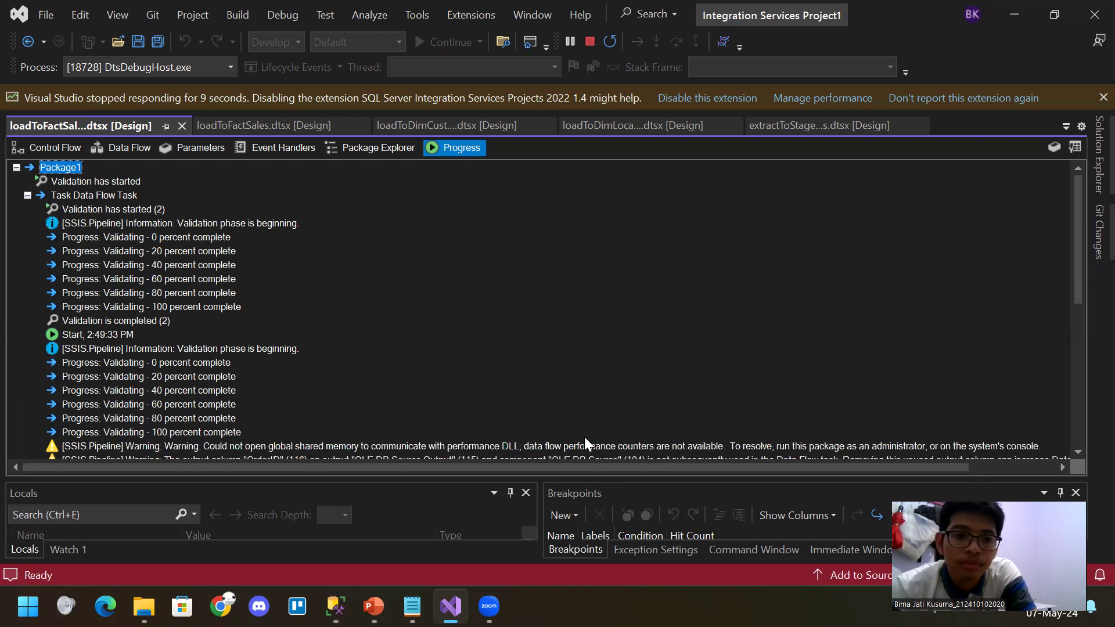
{"action": "scroll", "coordinate": [550, 322], "scroll_direction": "down", "scroll_amount": 4}
{"action": "scroll", "coordinate": [549, 314], "scroll_direction": "down", "scroll_amount": 4}
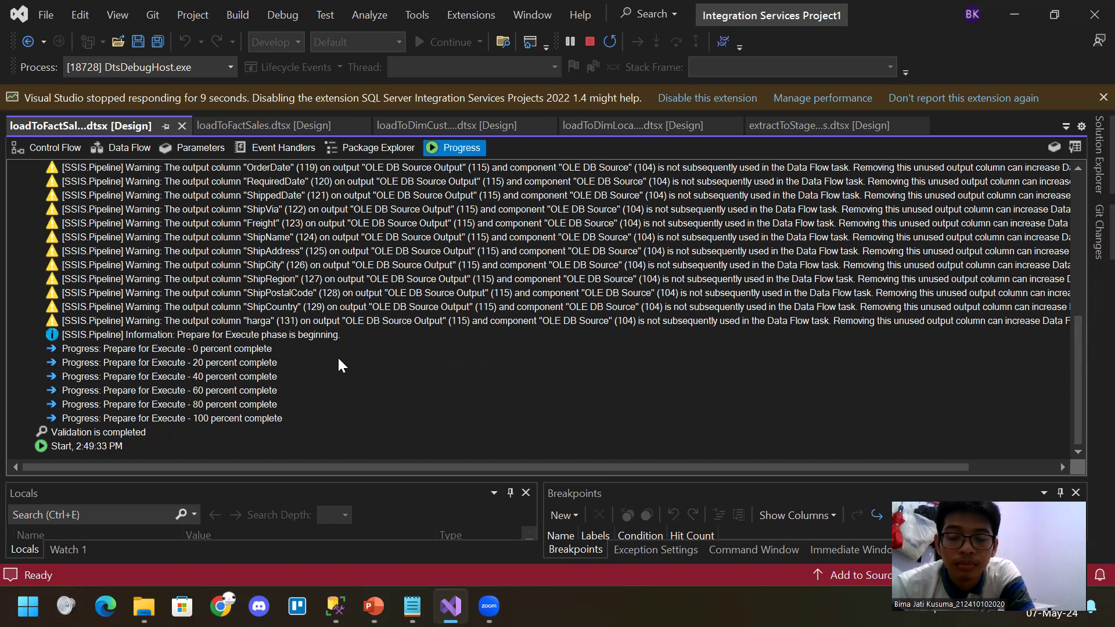
{"action": "scroll", "coordinate": [337, 362], "scroll_direction": "up", "scroll_amount": 8}
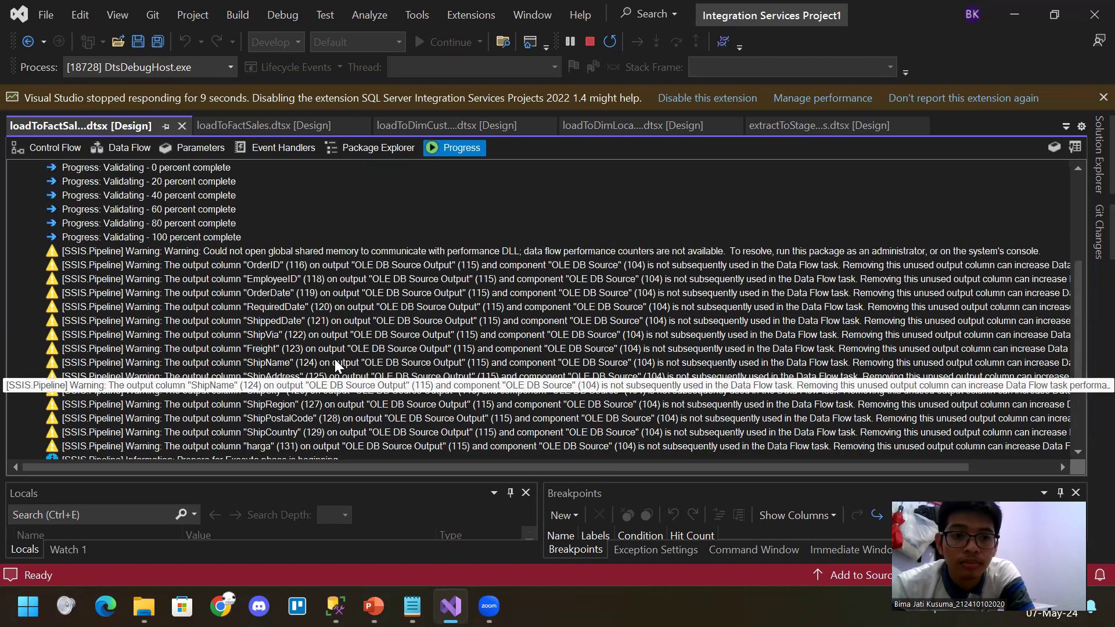
{"action": "scroll", "coordinate": [327, 339], "scroll_direction": "down", "scroll_amount": 4}
{"action": "scroll", "coordinate": [325, 339], "scroll_direction": "down", "scroll_amount": 4}
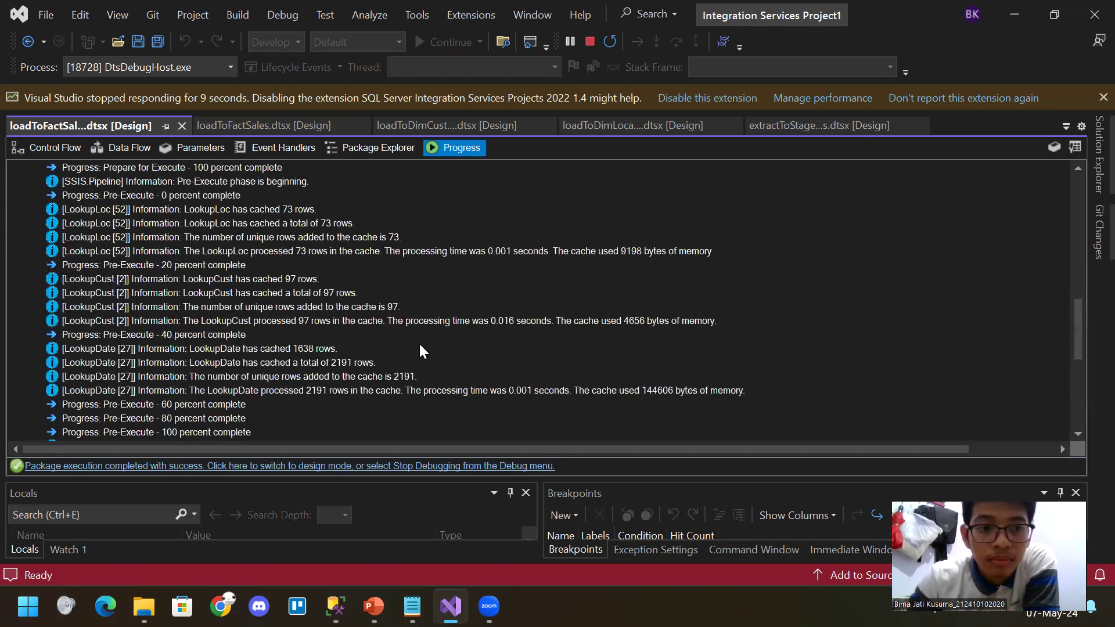
{"action": "scroll", "coordinate": [348, 372], "scroll_direction": "down", "scroll_amount": 7}
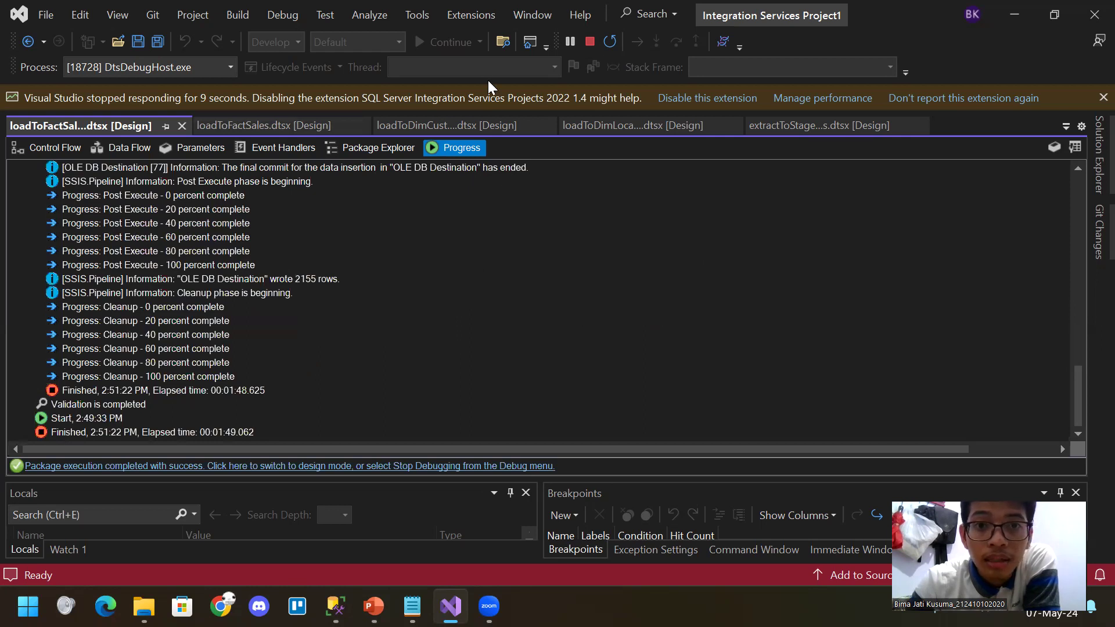
{"action": "left_click", "coordinate": [589, 41]}
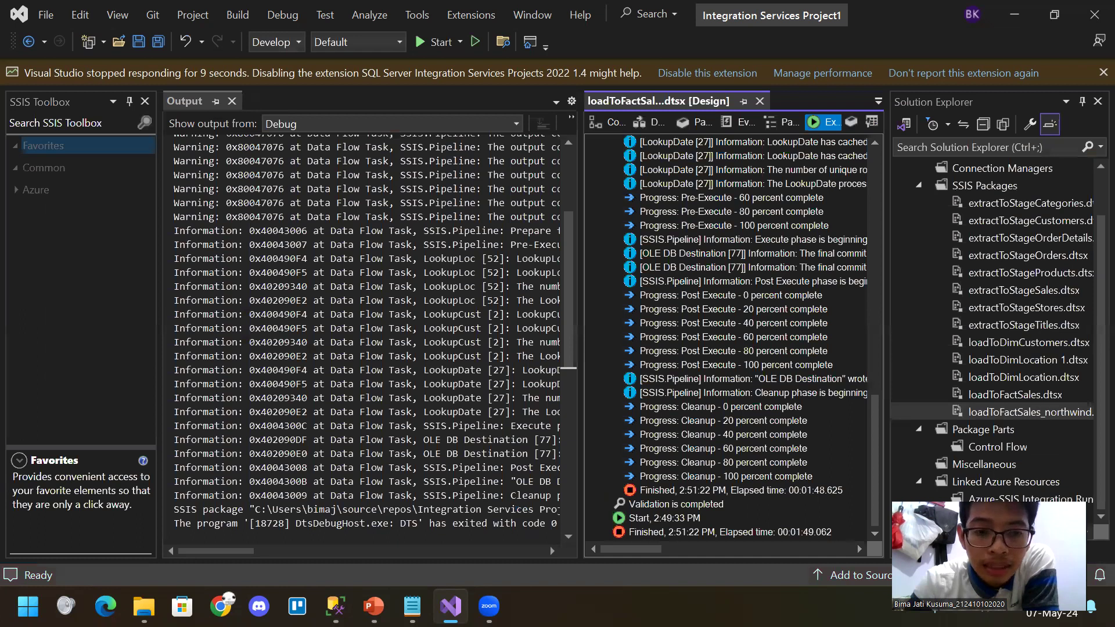
Switch to SQL Server Management Studio, rerun the dbo.factSales query and look through the returned rows from start to end
{"action": "key", "text": "alt+Tab"}
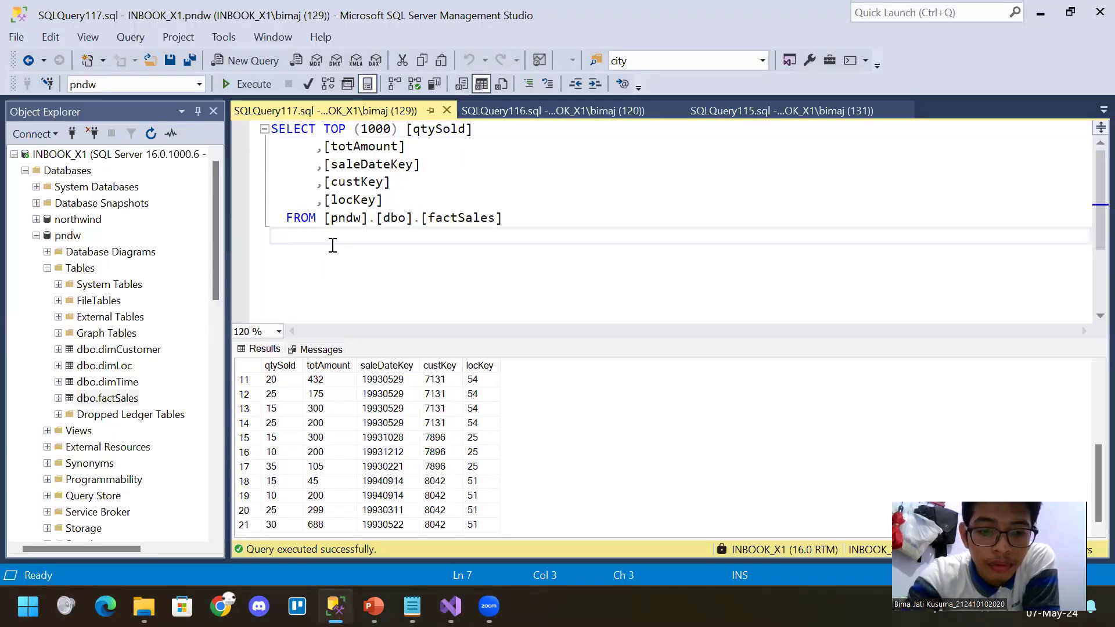
{"action": "scroll", "coordinate": [340, 267], "scroll_direction": "down", "scroll_amount": 2}
{"action": "scroll", "coordinate": [357, 414], "scroll_direction": "down", "scroll_amount": 2}
{"action": "scroll", "coordinate": [357, 414], "scroll_direction": "down", "scroll_amount": 16}
{"action": "scroll", "coordinate": [371, 435], "scroll_direction": "down", "scroll_amount": 10}
{"action": "scroll", "coordinate": [381, 437], "scroll_direction": "up", "scroll_amount": 20}
{"action": "scroll", "coordinate": [383, 438], "scroll_direction": "up", "scroll_amount": 1}
{"action": "scroll", "coordinate": [407, 453], "scroll_direction": "down", "scroll_amount": 20}
{"action": "scroll", "coordinate": [435, 465], "scroll_direction": "down", "scroll_amount": 20}
{"action": "scroll", "coordinate": [459, 490], "scroll_direction": "down", "scroll_amount": 13}
{"action": "scroll", "coordinate": [479, 466], "scroll_direction": "up", "scroll_amount": 4}
{"action": "scroll", "coordinate": [479, 466], "scroll_direction": "up", "scroll_amount": 20}
{"action": "scroll", "coordinate": [422, 393], "scroll_direction": "up", "scroll_amount": 20}
{"action": "scroll", "coordinate": [334, 388], "scroll_direction": "up", "scroll_amount": 18}
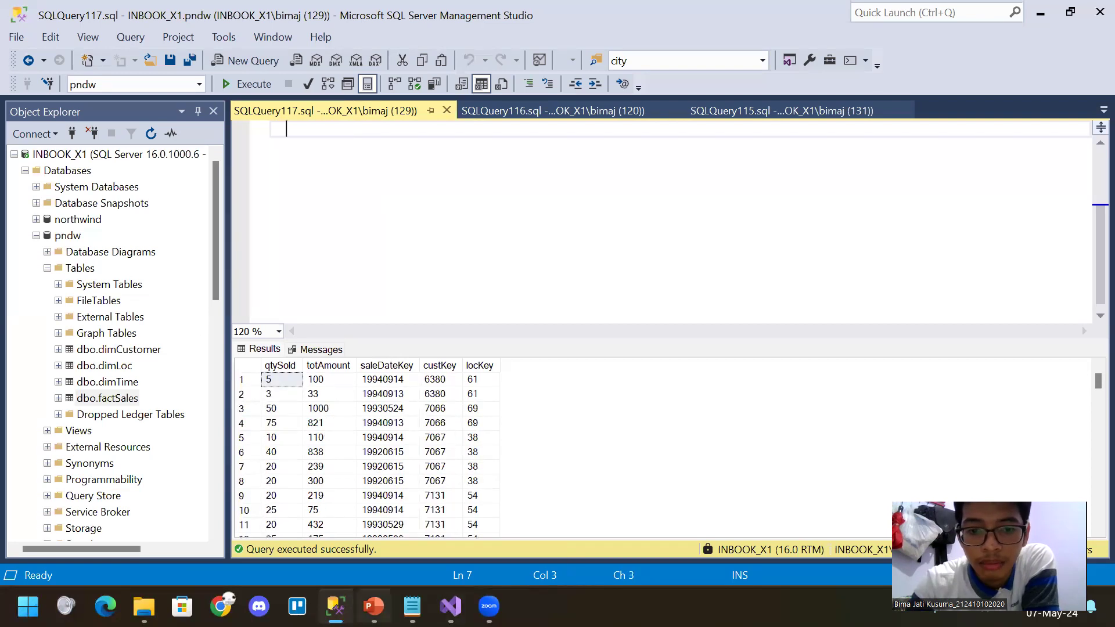
Switch to the PowerPoint presentation and view the "ETL mapping~factSales" slide describing the fact table's sources and columns
{"action": "mouse_move", "coordinate": [374, 606]}
{"action": "left_click", "coordinate": [370, 565]}
{"action": "left_click", "coordinate": [52, 404]}
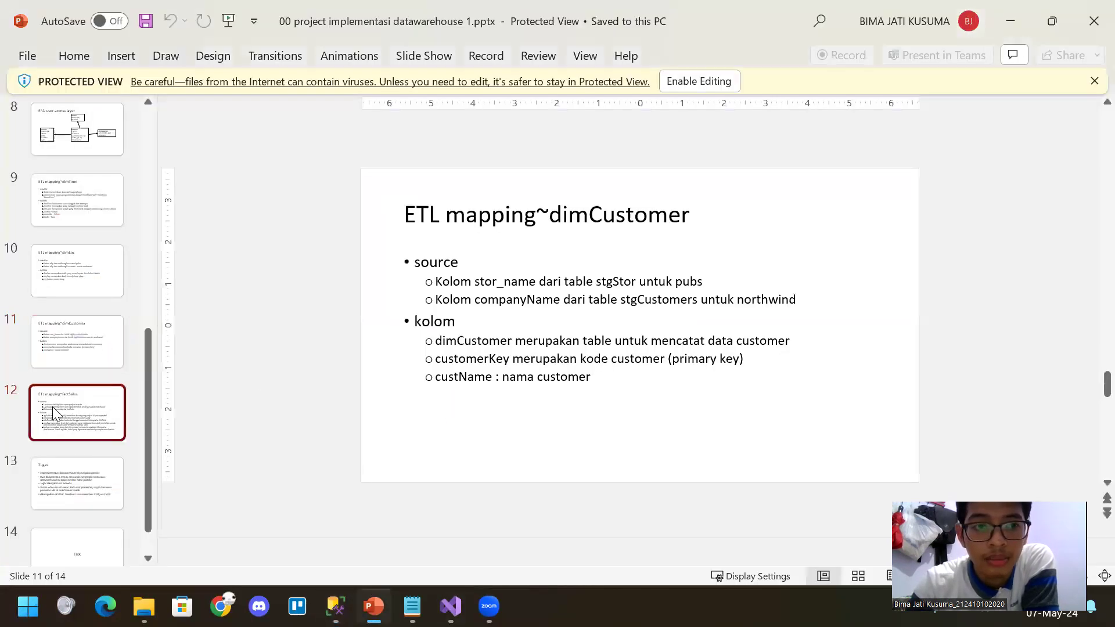
{"action": "left_click", "coordinate": [74, 486]}
{"action": "left_click", "coordinate": [81, 401]}
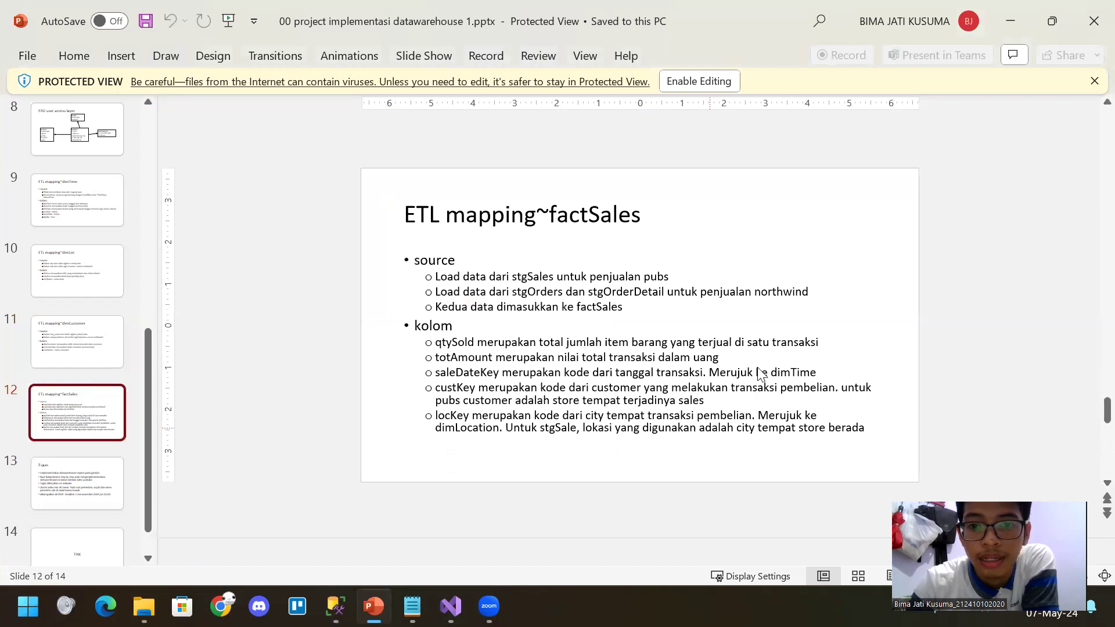
Go back to the "ERD user access layer" slide to review factSales and its links to dimTime, dimLoc and dimCustomer
{"action": "key", "text": "Up"}
{"action": "key", "text": "Up"}
{"action": "key", "text": "Up"}
{"action": "key", "text": "Up"}
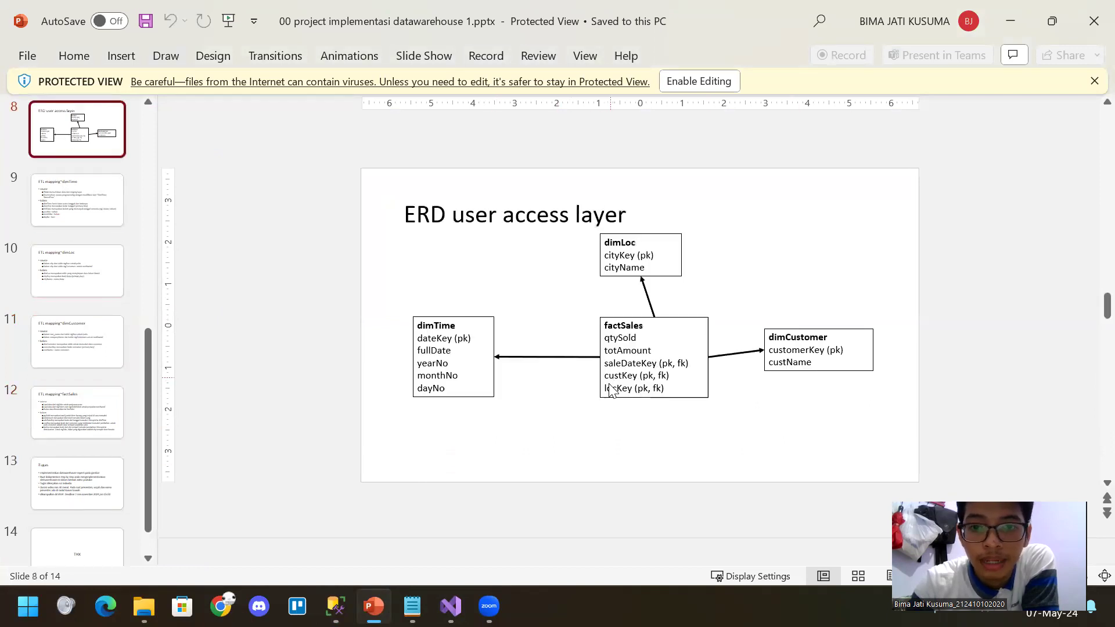